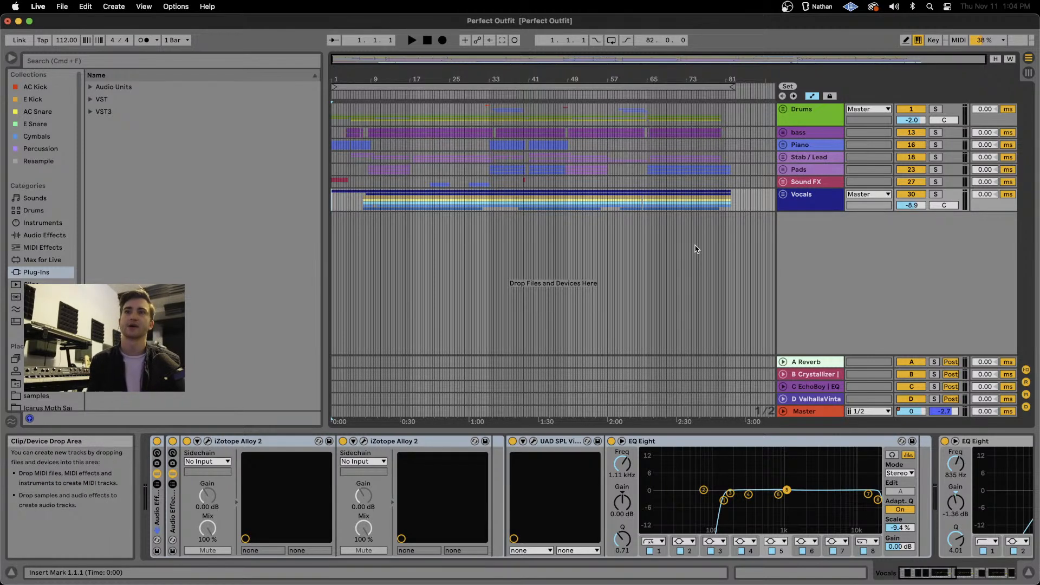
# Narrow the browser to widen the arrangement and show the Groove Pool.
pyautogui.click(799, 123)
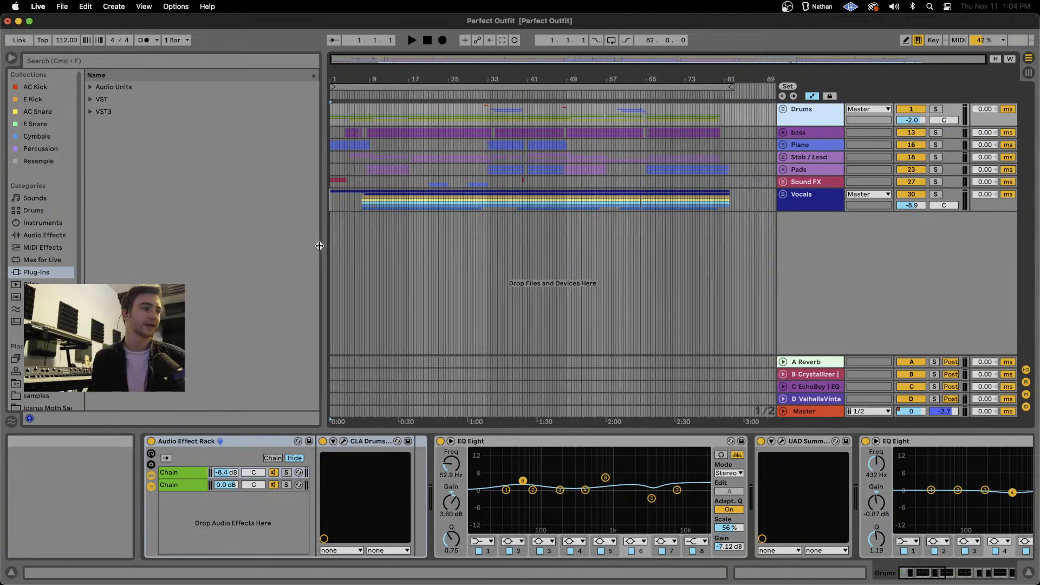
pyautogui.moveTo(325, 247); pyautogui.dragTo(263, 247)
pyautogui.click(11, 421)
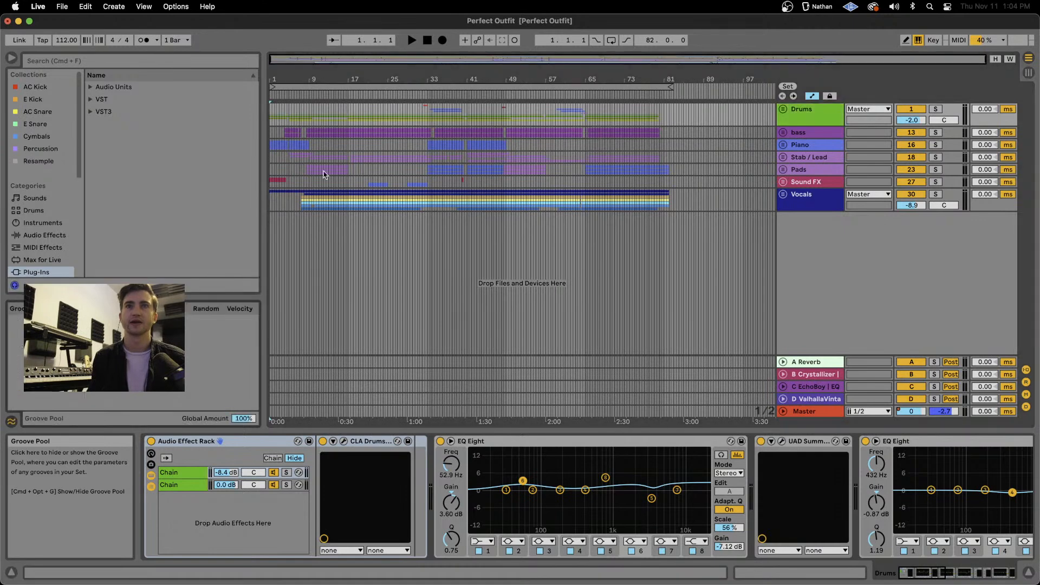
# Play the song from the beginning and unfold the Drums group in the arrangement.
pyautogui.click(411, 42)
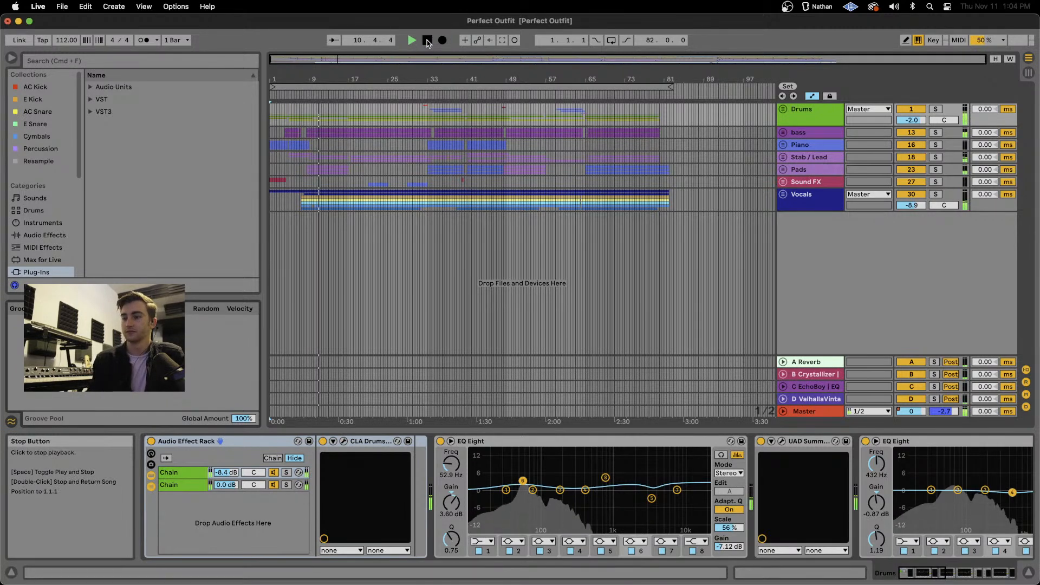
pyautogui.click(784, 111)
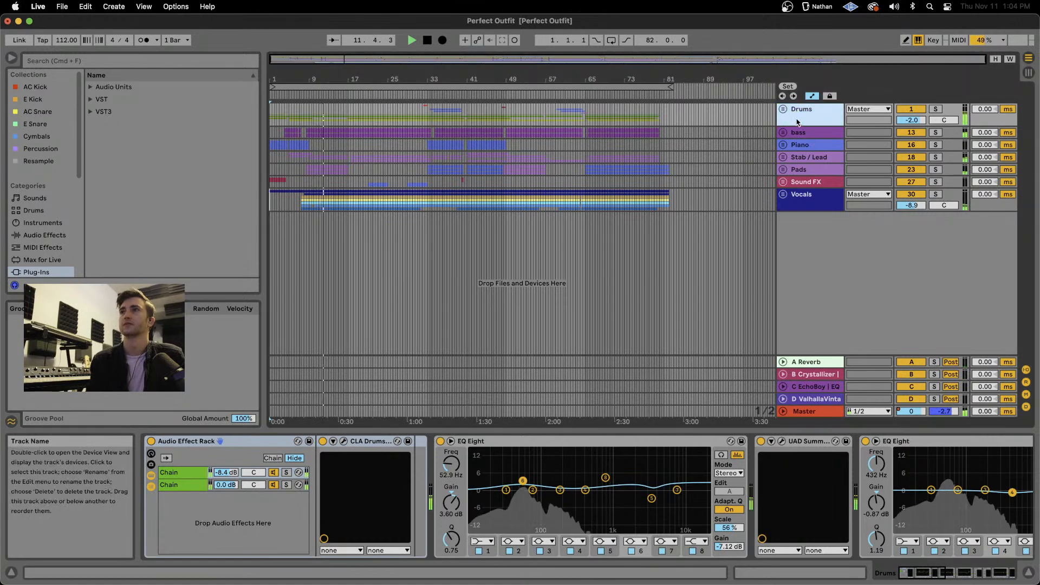
pyautogui.click(783, 111)
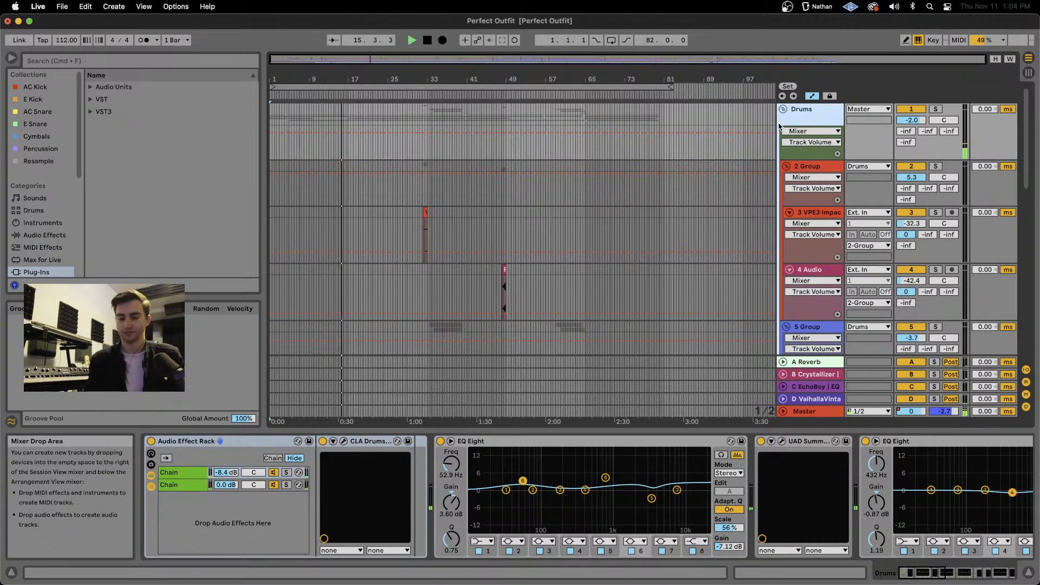
# Examine the tracks inside the Drums group, from the impacts and risers down to the kick, snare and hats clips.
pyautogui.scroll(-2, 705, 184)
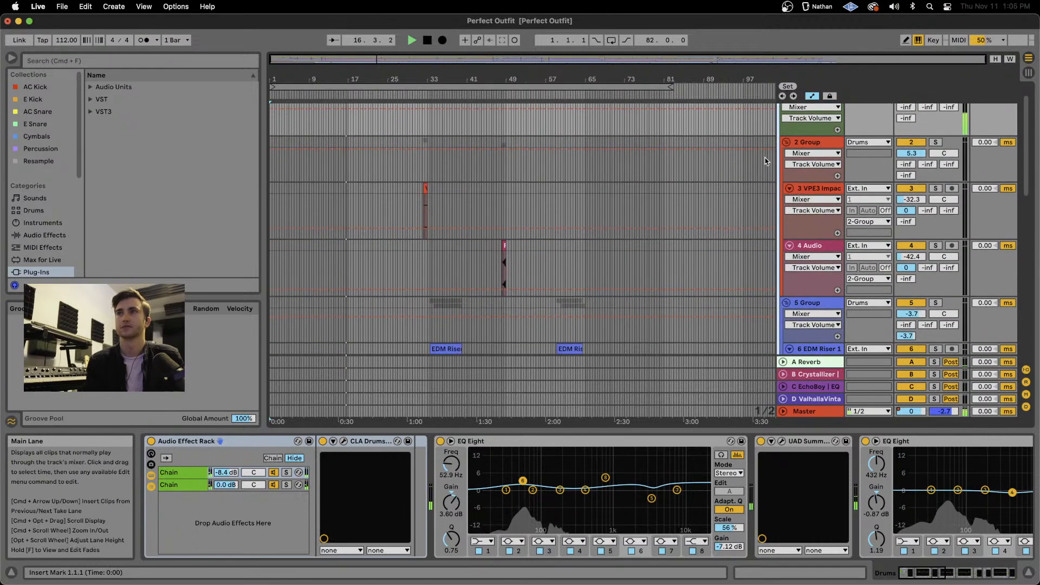
pyautogui.scroll(-10, 766, 161)
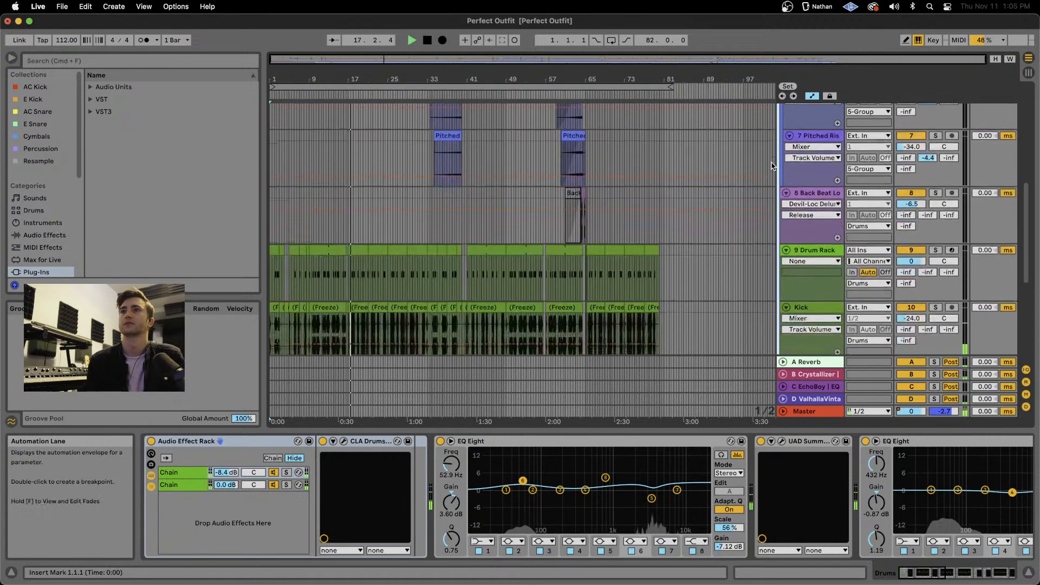
pyautogui.scroll(-3, 773, 166)
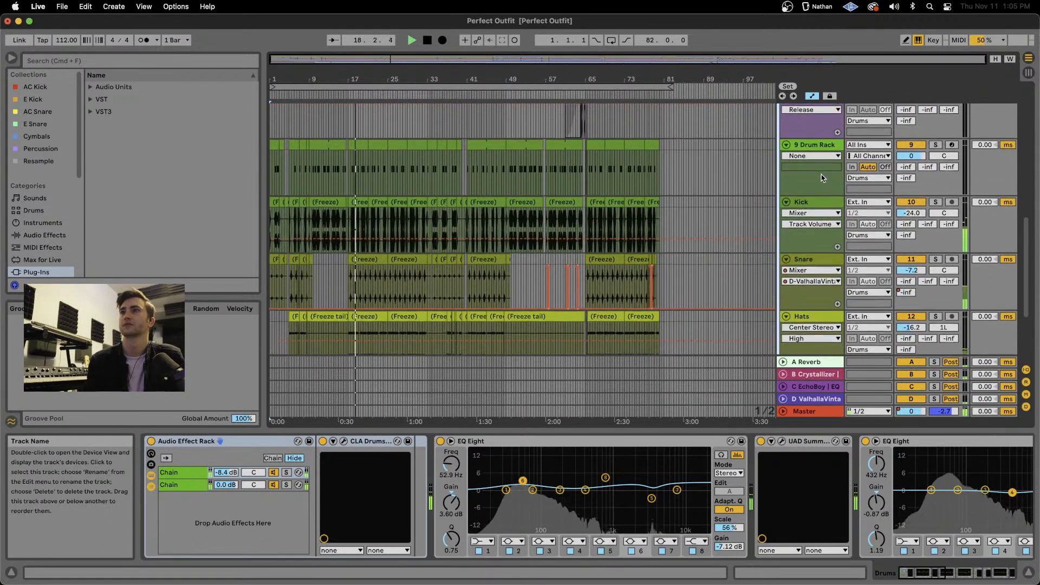
pyautogui.scroll(-4, 822, 178)
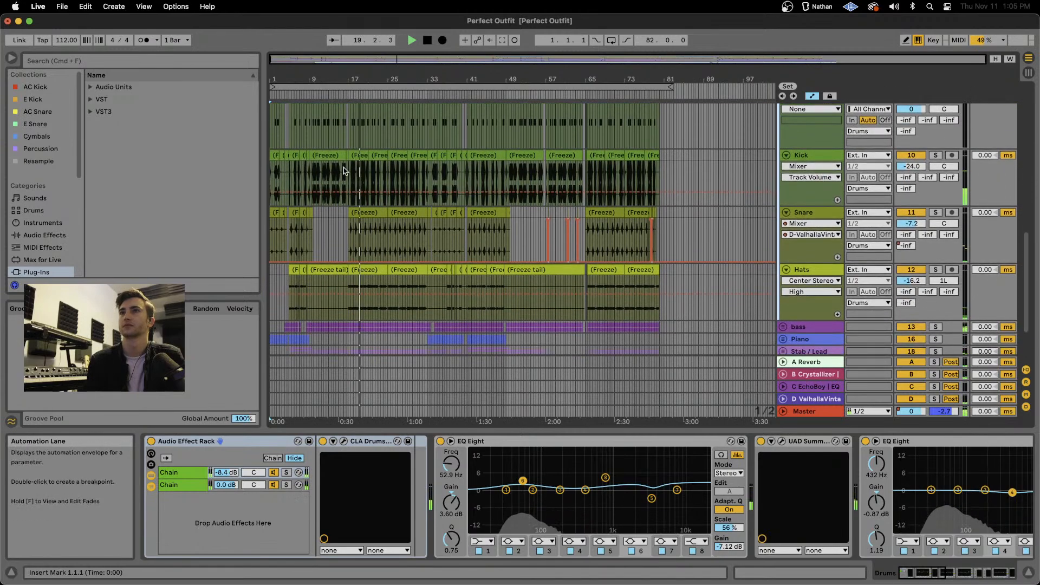
pyautogui.scroll(8, 345, 170)
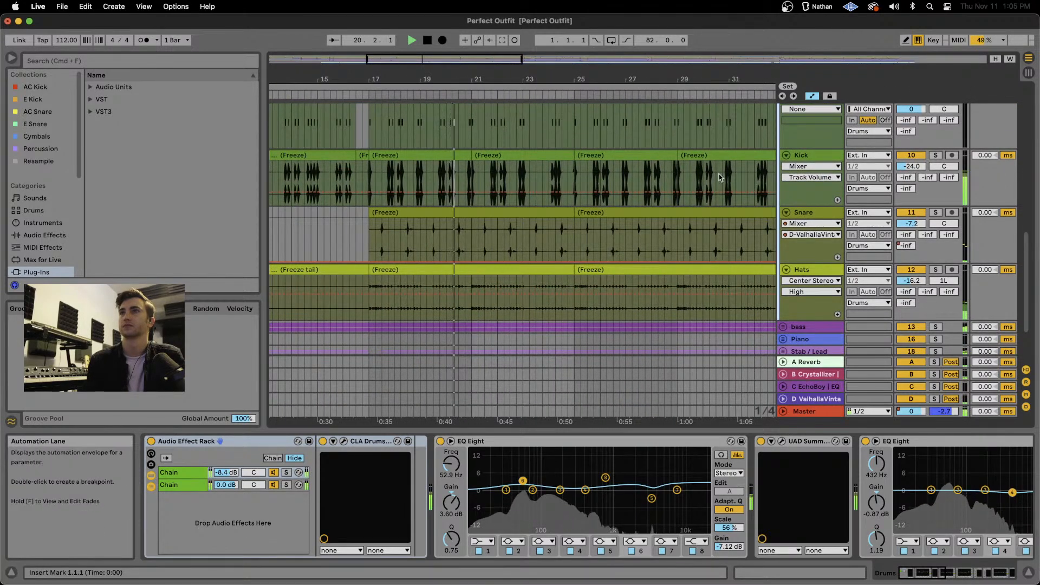
pyautogui.scroll(-2, 705, 168)
pyautogui.scroll(-1, 499, 179)
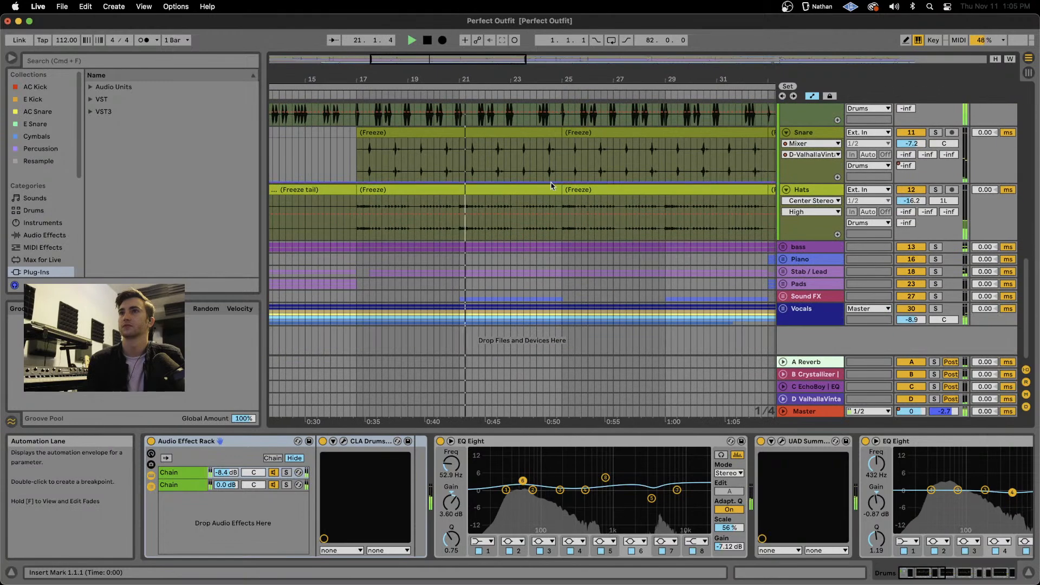
pyautogui.scroll(8, 499, 179)
pyautogui.hscroll(3, 500, 187)
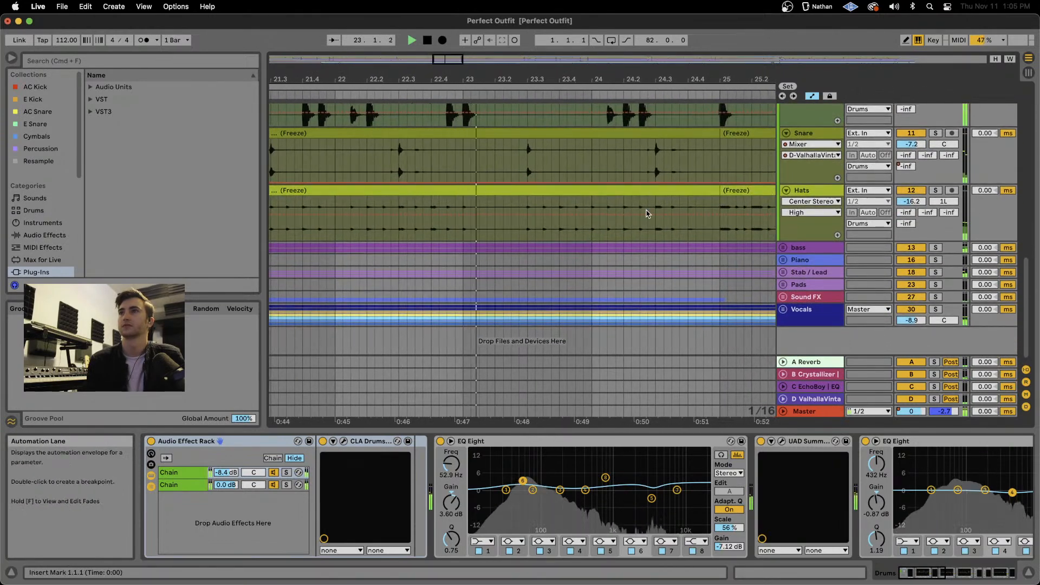
pyautogui.scroll(-4, 647, 214)
pyautogui.scroll(3, 647, 214)
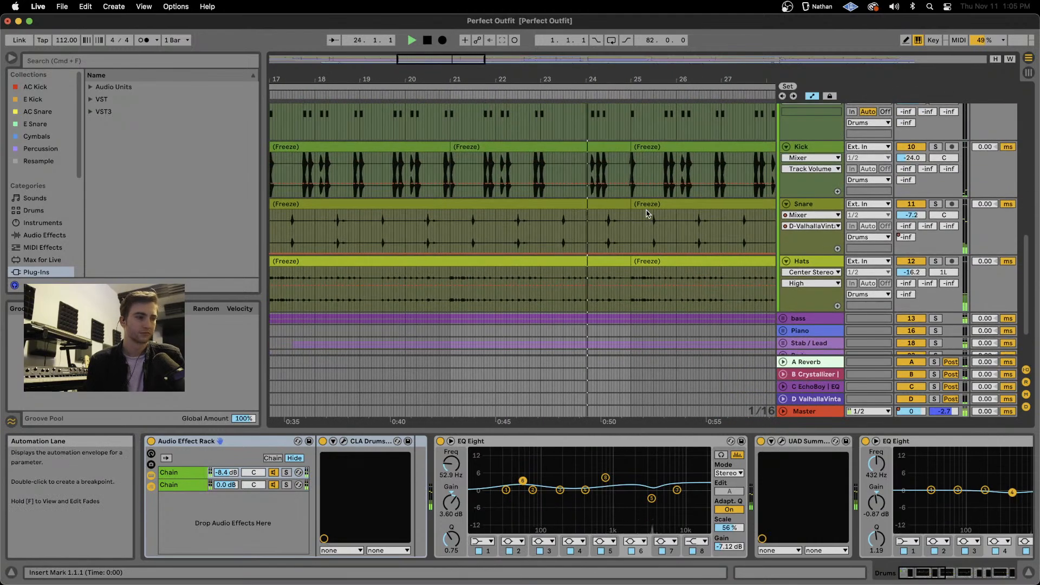
pyautogui.scroll(-4, 647, 214)
pyautogui.hscroll(4, 646, 213)
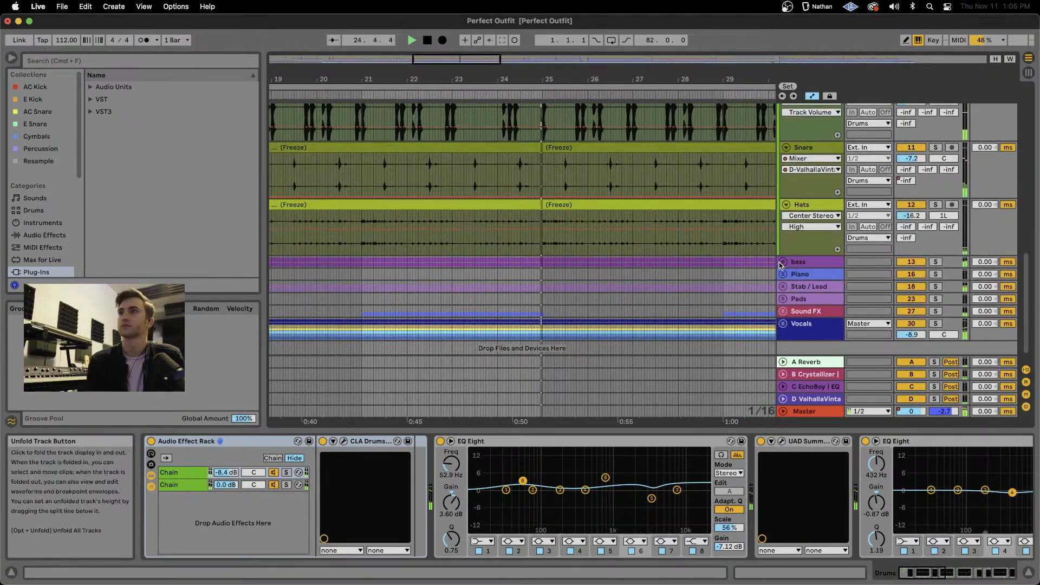
# Unfold the bass group and examine the frozen clips on its two Migos 808 tracks.
pyautogui.click(782, 262)
pyautogui.scroll(-5, 576, 274)
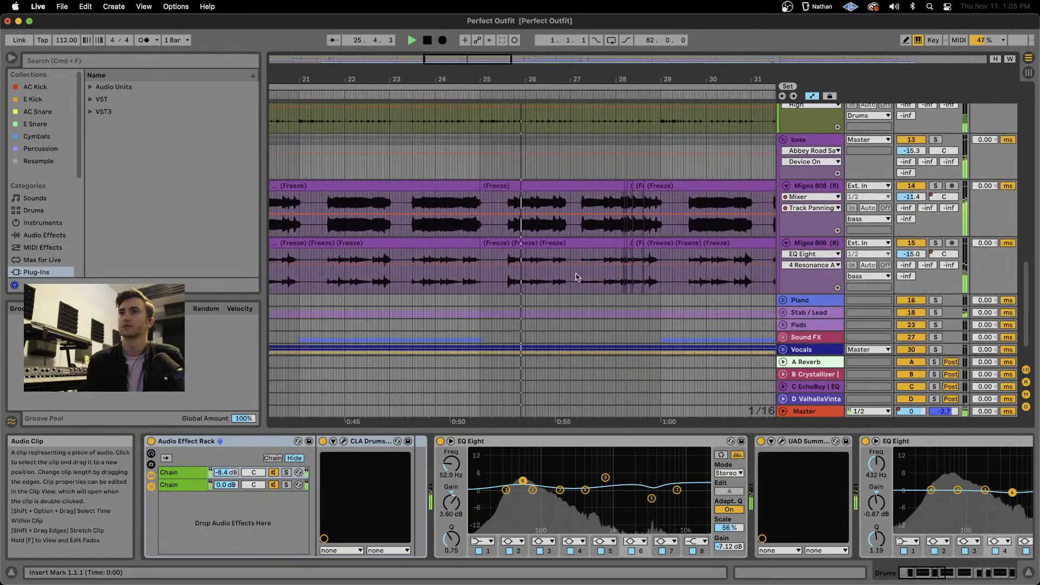
pyautogui.hscroll(3, 576, 274)
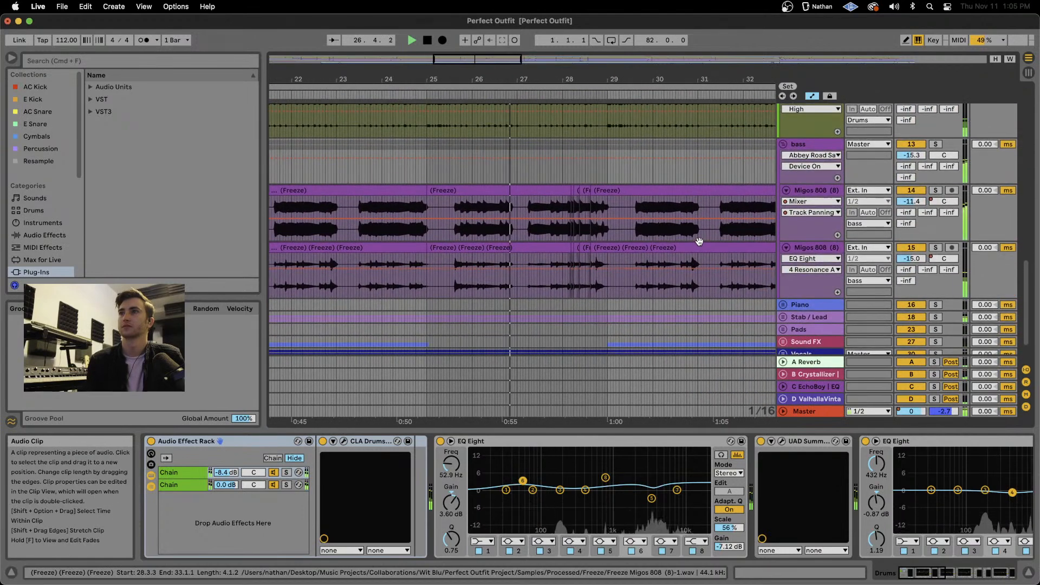
pyautogui.scroll(-2, 775, 258)
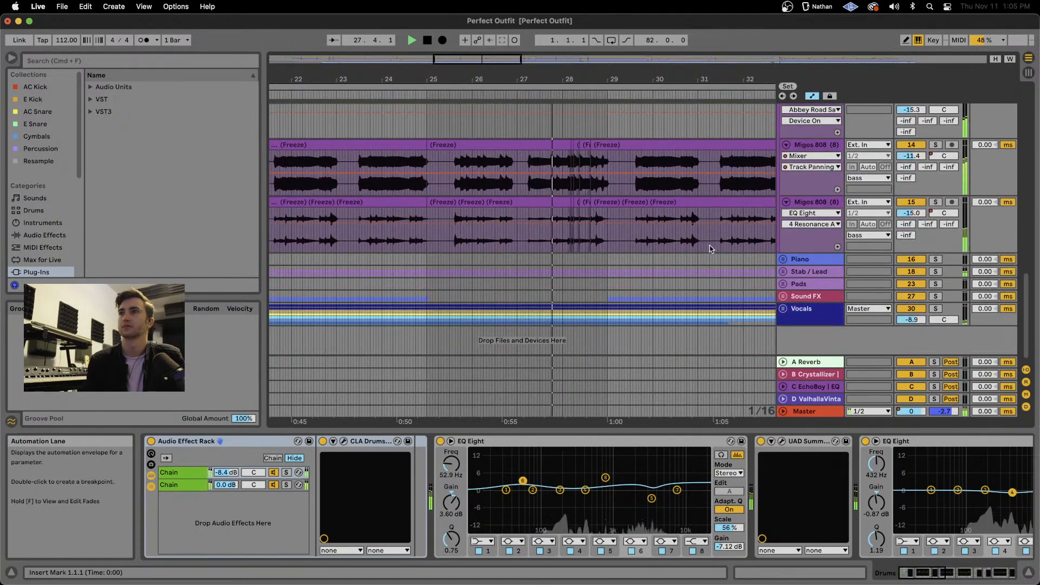
# Unfold the Piano group and examine where the Piano V2 clips sit across the arrangement.
pyautogui.click(783, 259)
pyautogui.scroll(-2, 766, 287)
pyautogui.scroll(-2, 766, 287)
pyautogui.scroll(-8, 527, 245)
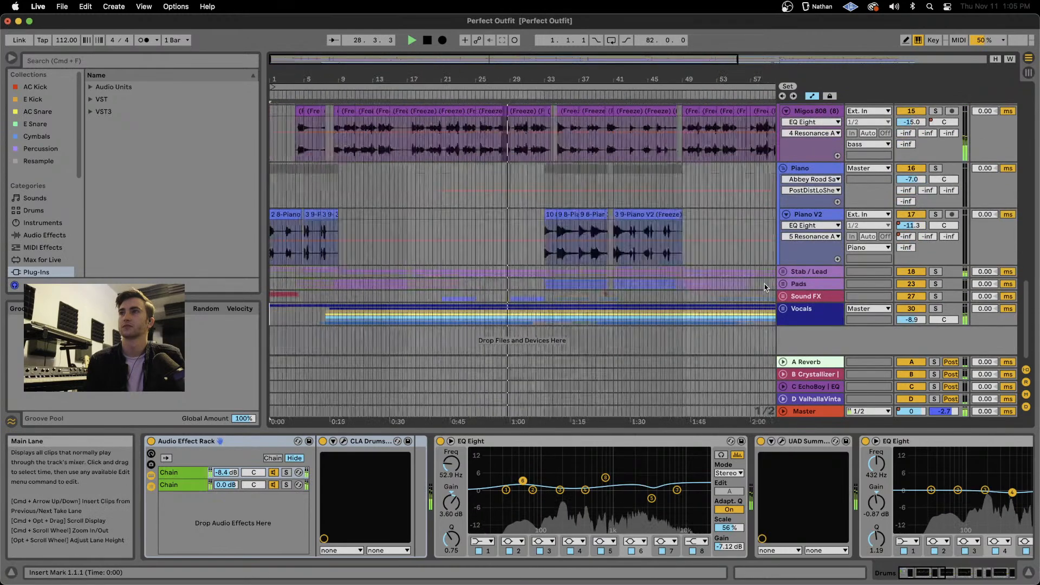
pyautogui.scroll(3, 529, 244)
pyautogui.scroll(3, 528, 246)
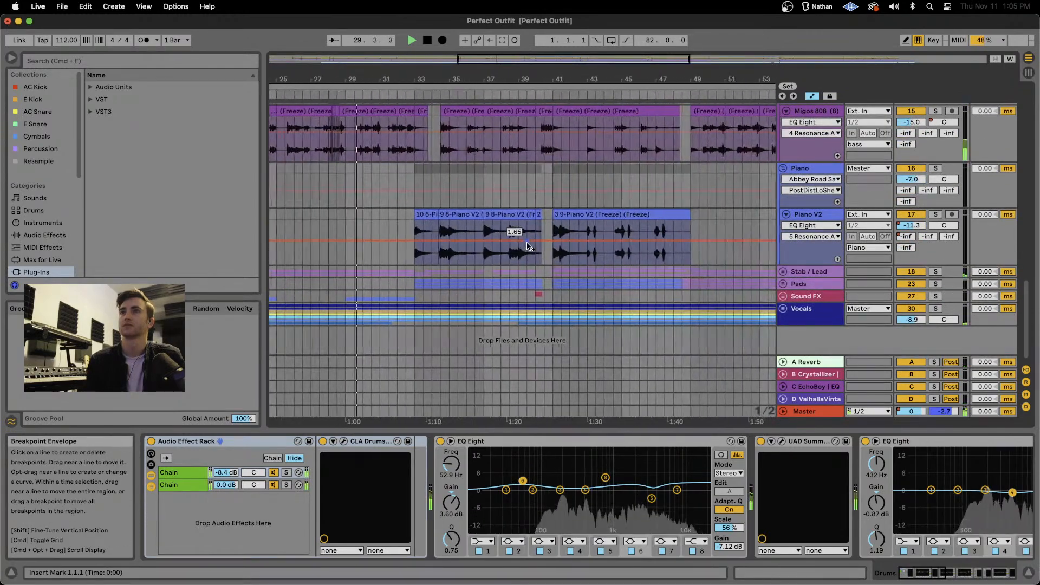
pyautogui.scroll(1, 614, 313)
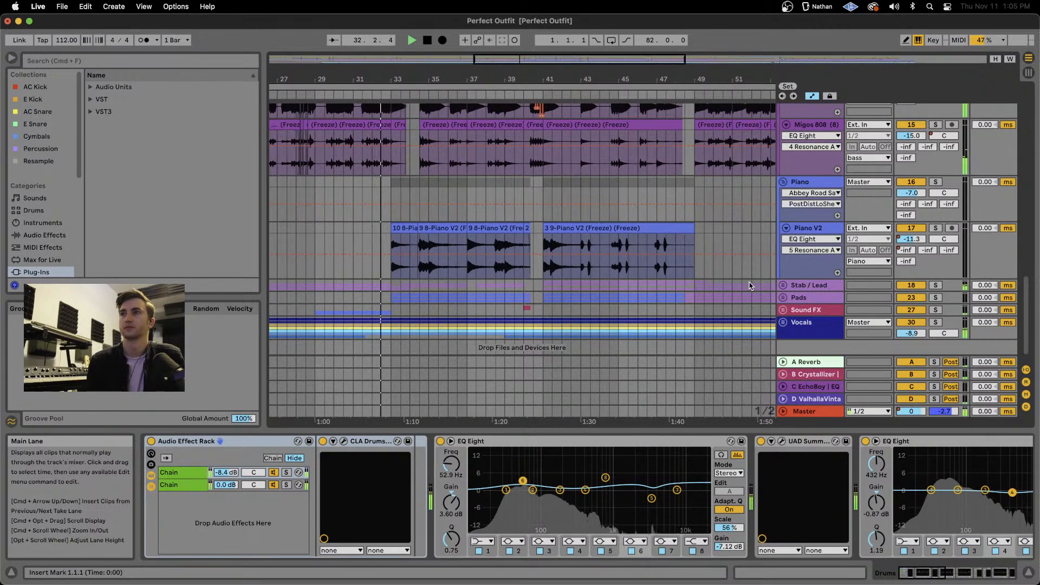
# Unfold the Stab / Lead group and look through its Piano V2 and Omnisphere tracks.
pyautogui.click(784, 286)
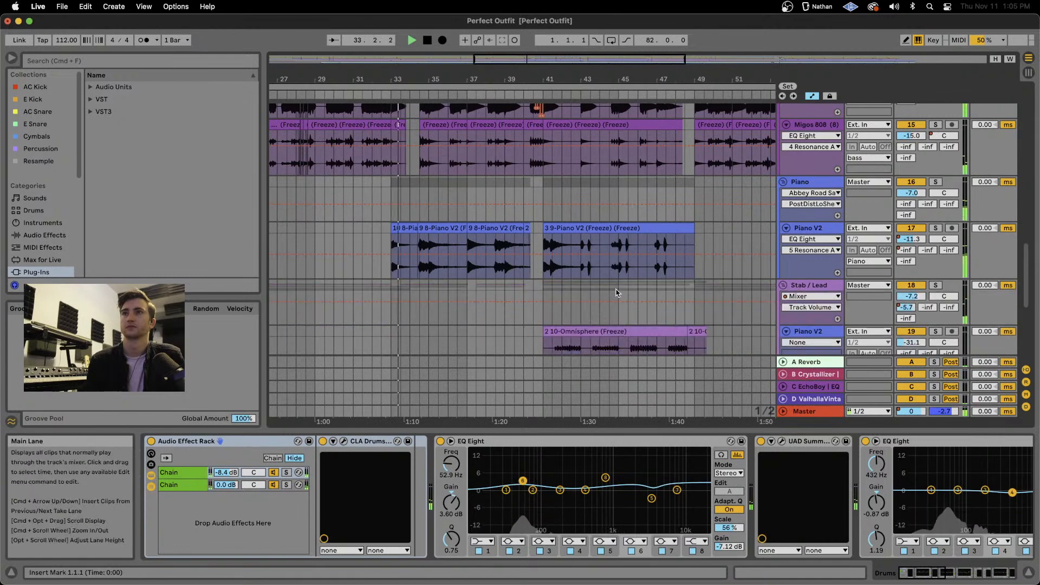
pyautogui.scroll(-5, 596, 271)
pyautogui.scroll(-2, 614, 281)
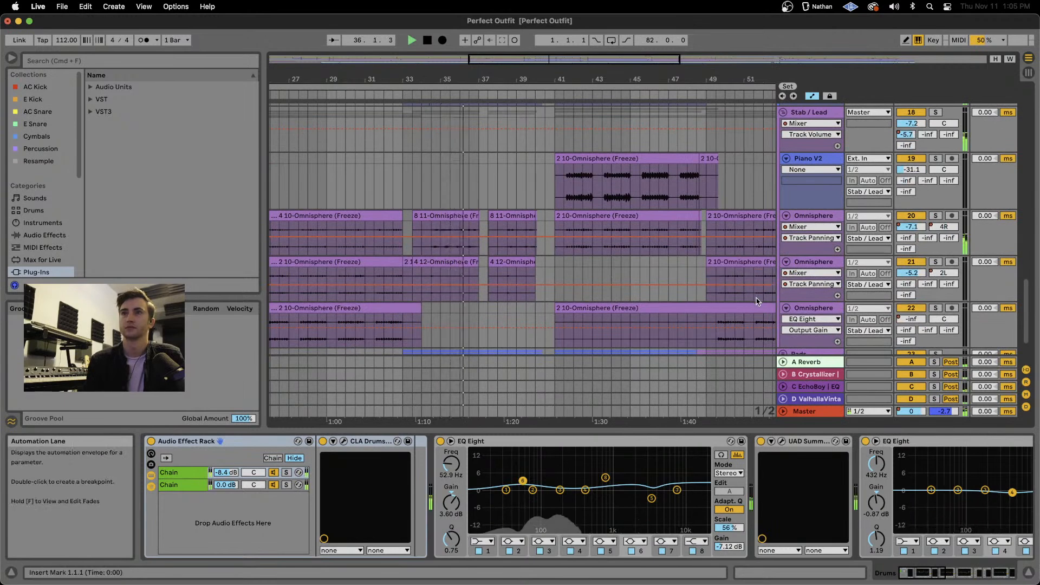
pyautogui.scroll(-3, 770, 296)
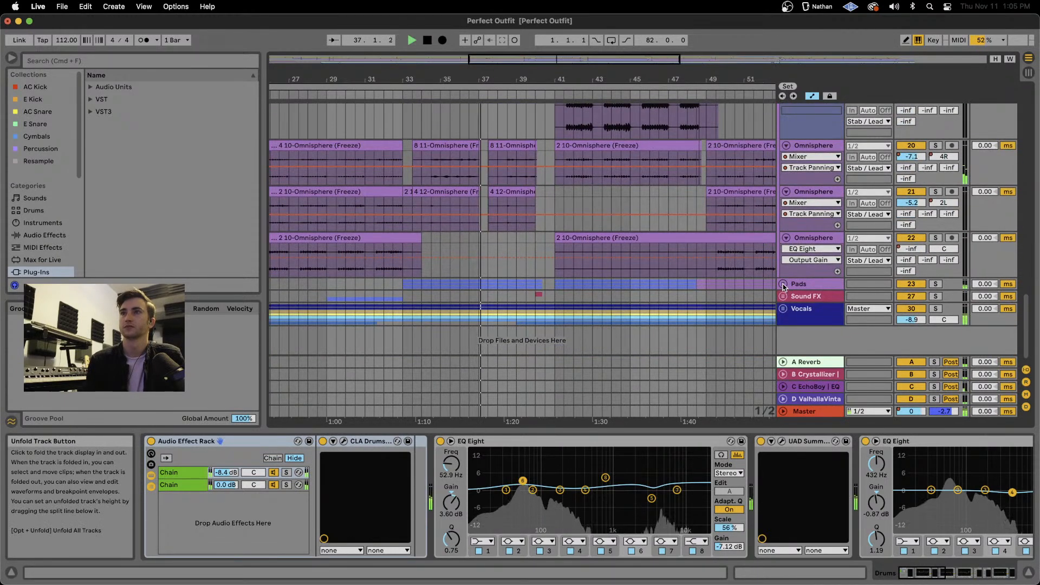
# Unfold the Pads group and examine the clips on its three layered Omnisphere tracks along the timeline.
pyautogui.click(782, 286)
pyautogui.scroll(-2, 721, 223)
pyautogui.scroll(-4, 720, 223)
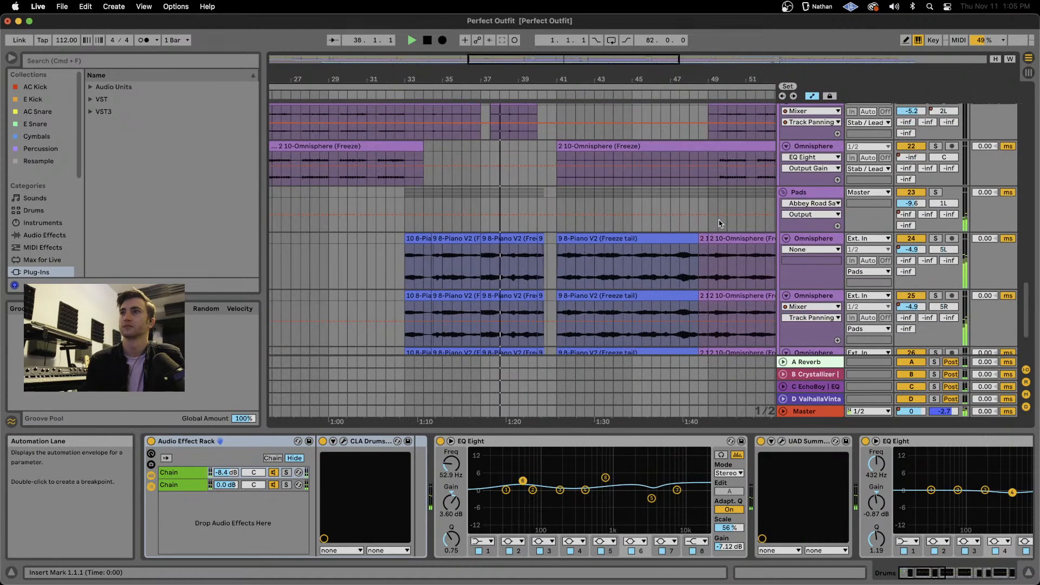
pyautogui.scroll(-2, 762, 210)
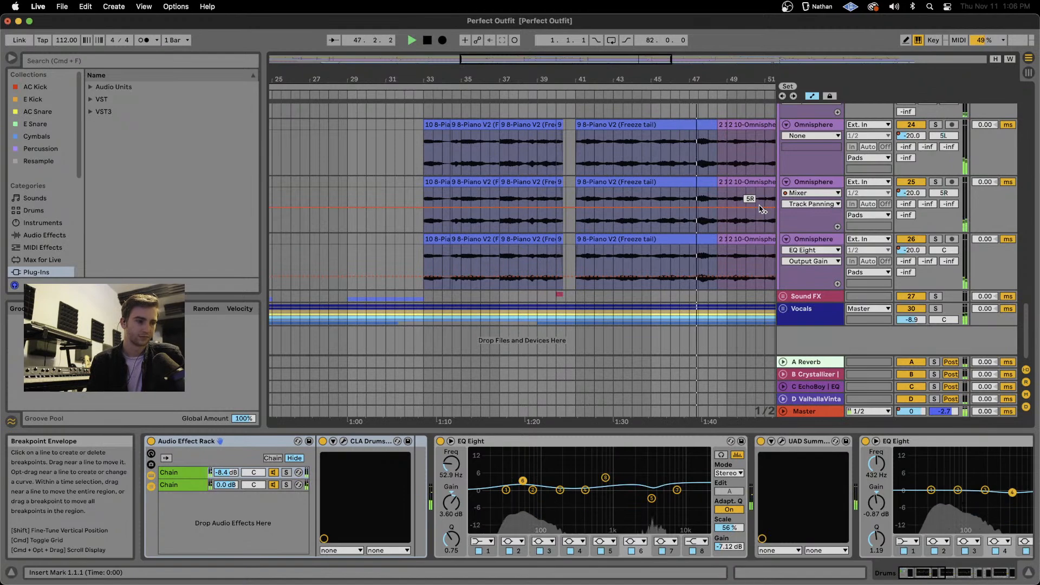
pyautogui.scroll(-6, 652, 279)
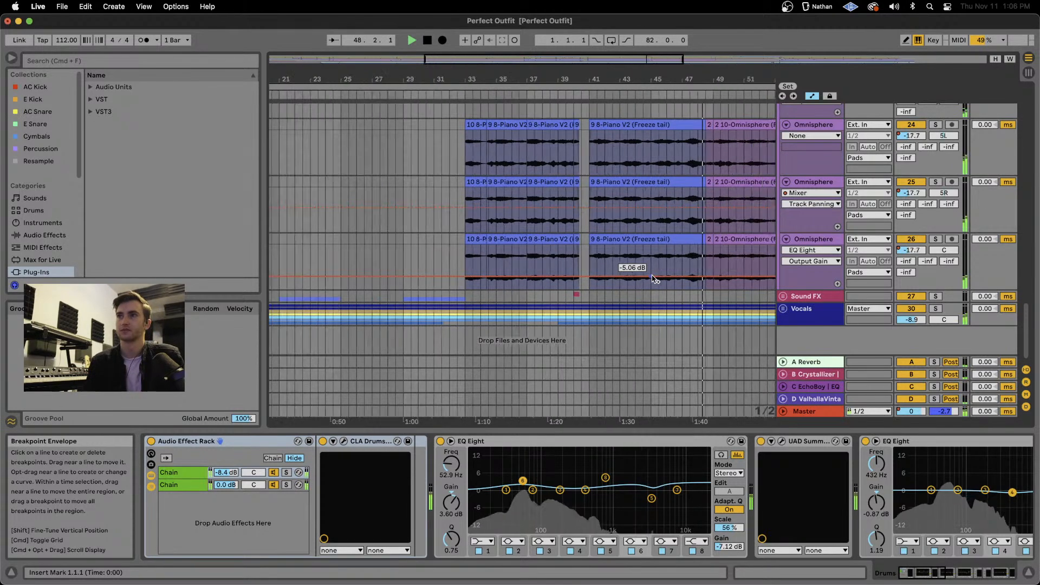
pyautogui.scroll(3, 547, 301)
pyautogui.scroll(2, 547, 301)
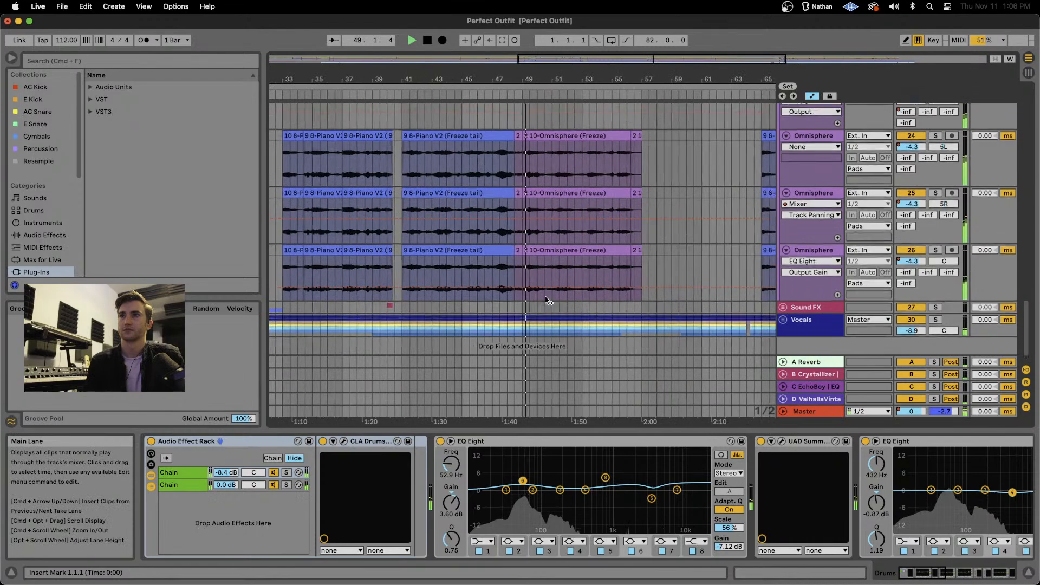
pyautogui.scroll(5, 548, 301)
pyautogui.scroll(-5, 547, 301)
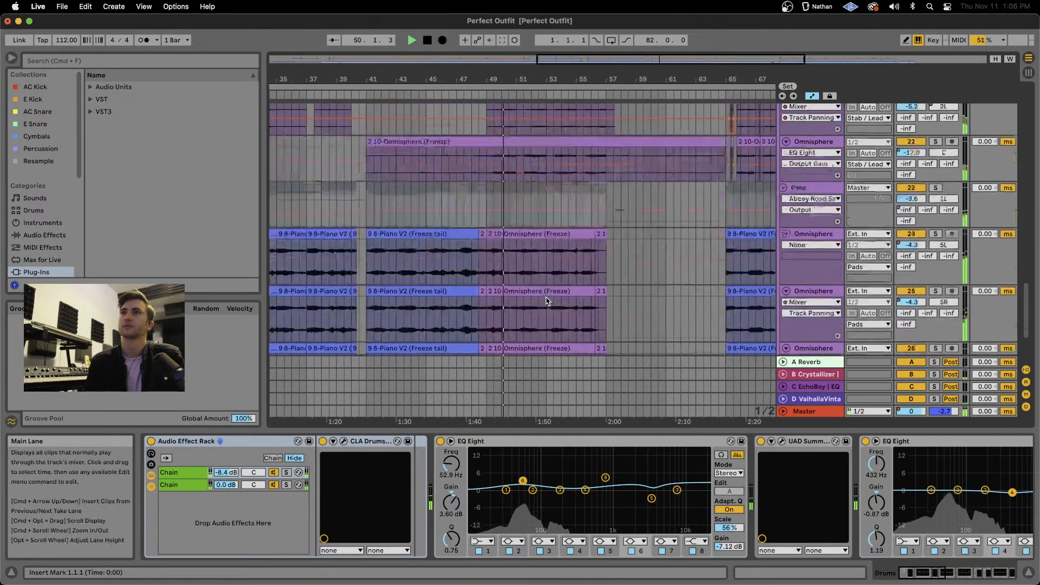
# Unfold the Sound FX and Vocals groups and review the lead, double, harmony and TRPL vocal tracks against the full arrangement.
pyautogui.click(783, 295)
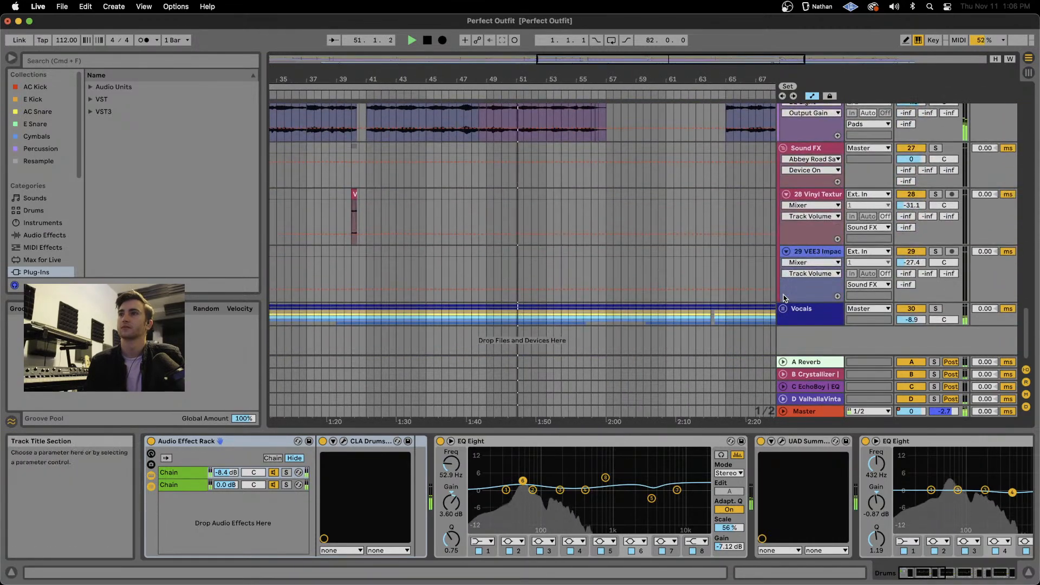
pyautogui.click(783, 309)
pyautogui.scroll(-5, 716, 304)
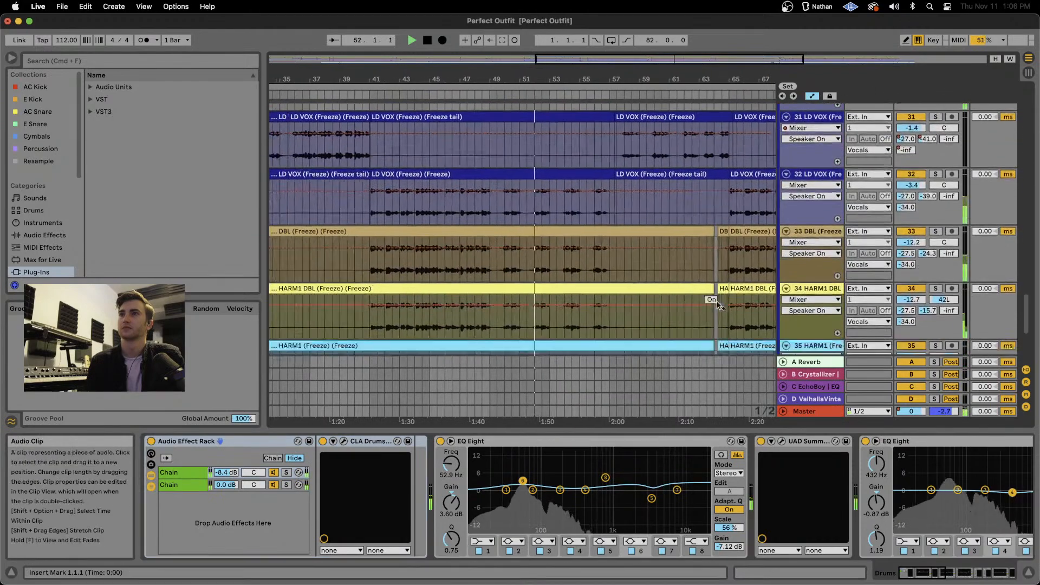
pyautogui.scroll(-5, 713, 299)
pyautogui.scroll(-5, 608, 282)
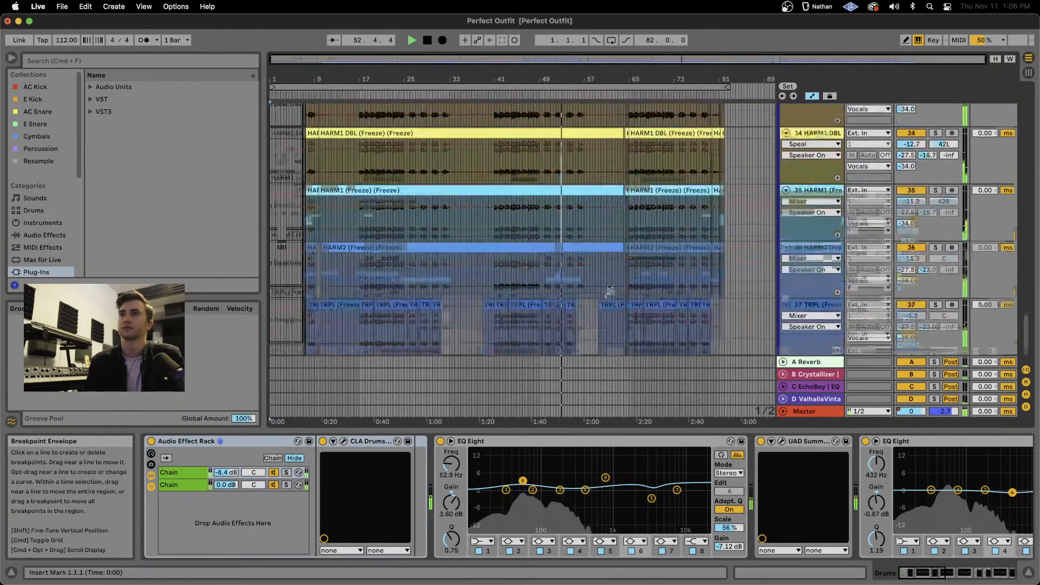
pyautogui.scroll(1, 608, 286)
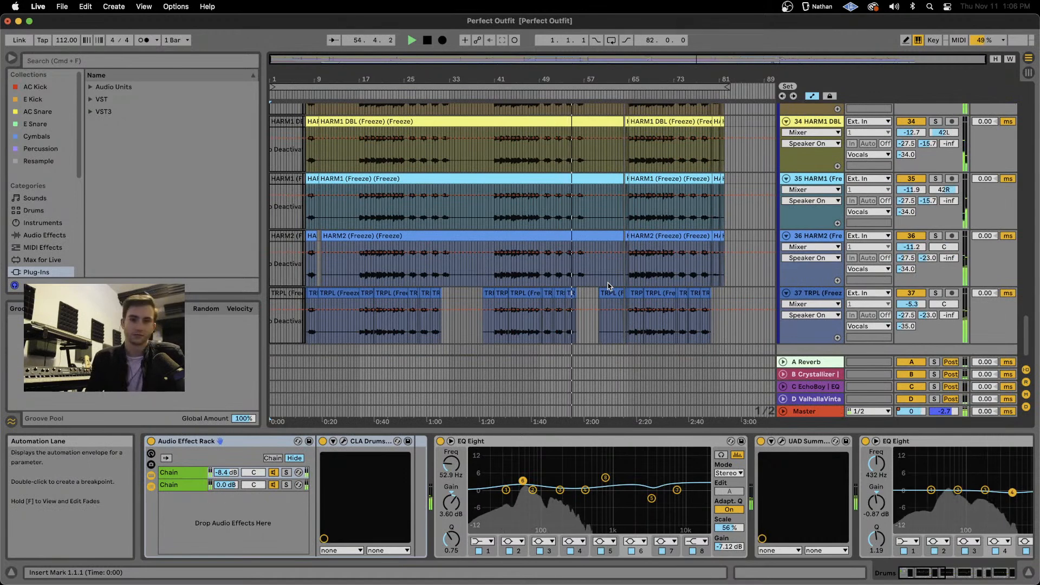
pyautogui.scroll(2, 608, 287)
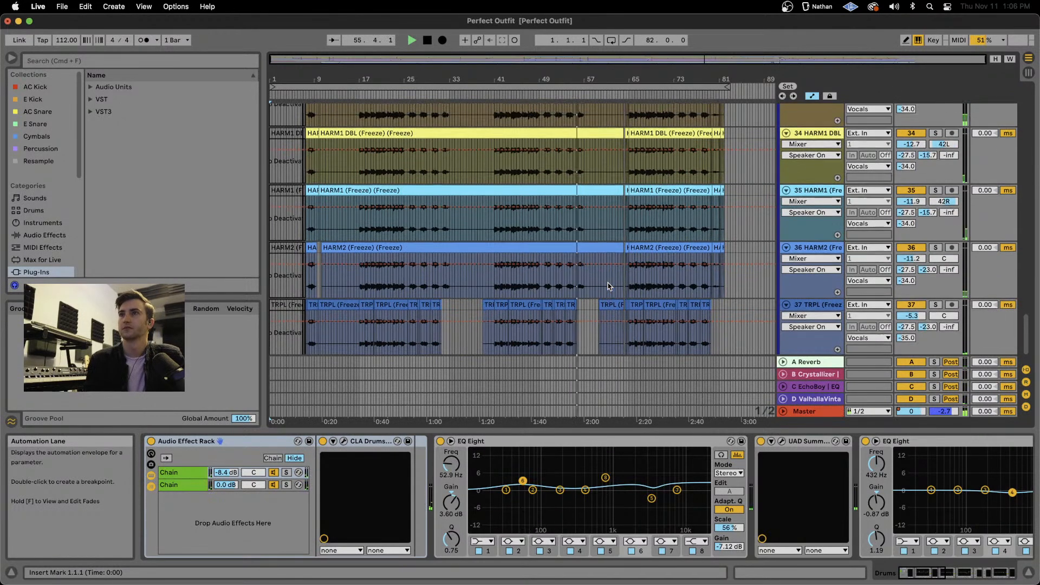
pyautogui.scroll(15, 668, 304)
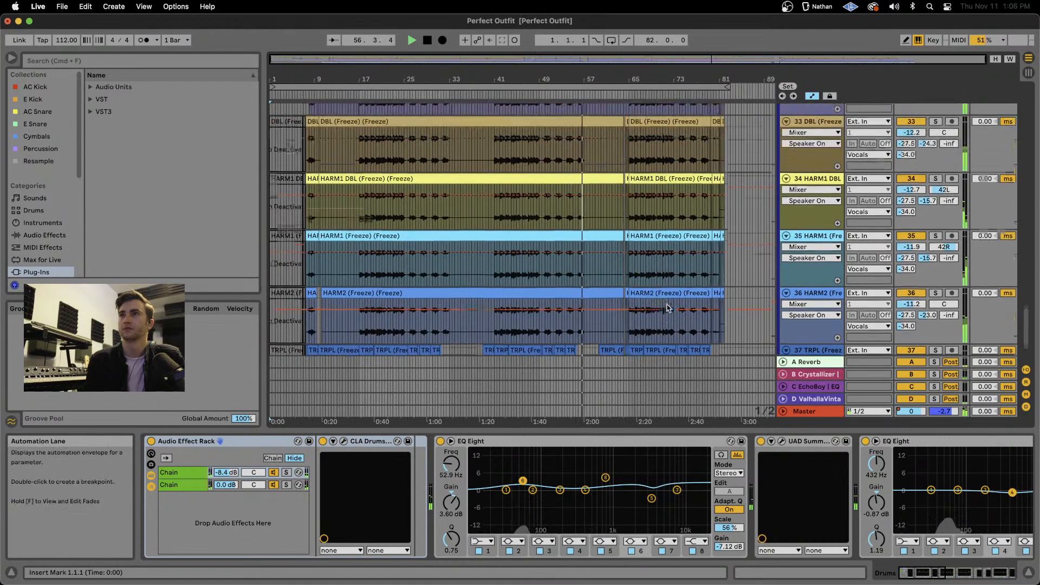
pyautogui.scroll(15, 661, 303)
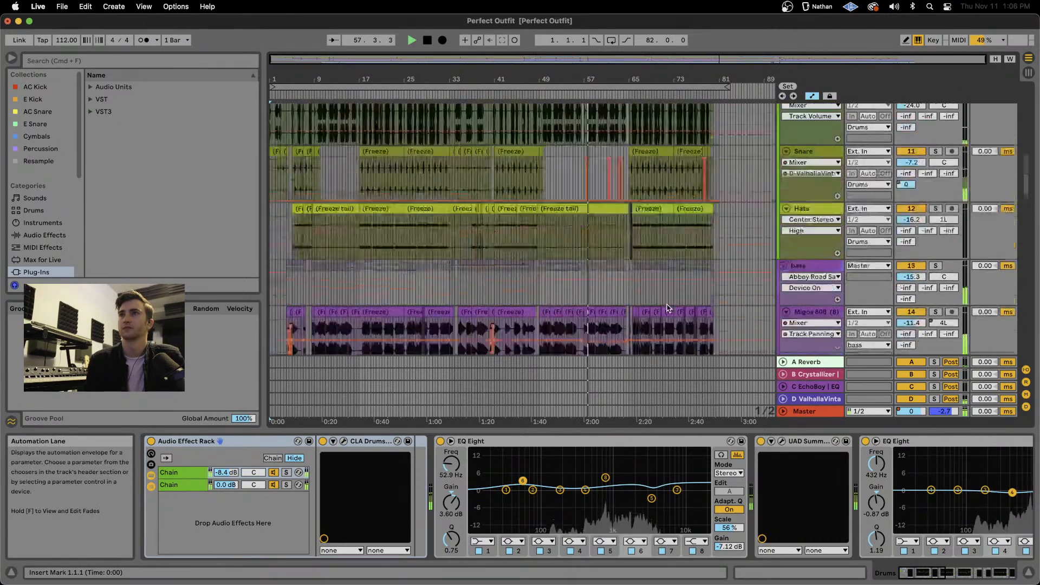
# Follow playback through the kick, snare, hats and Migos 808 bass tracks around bars 57 to 66.
pyautogui.scroll(3, 645, 296)
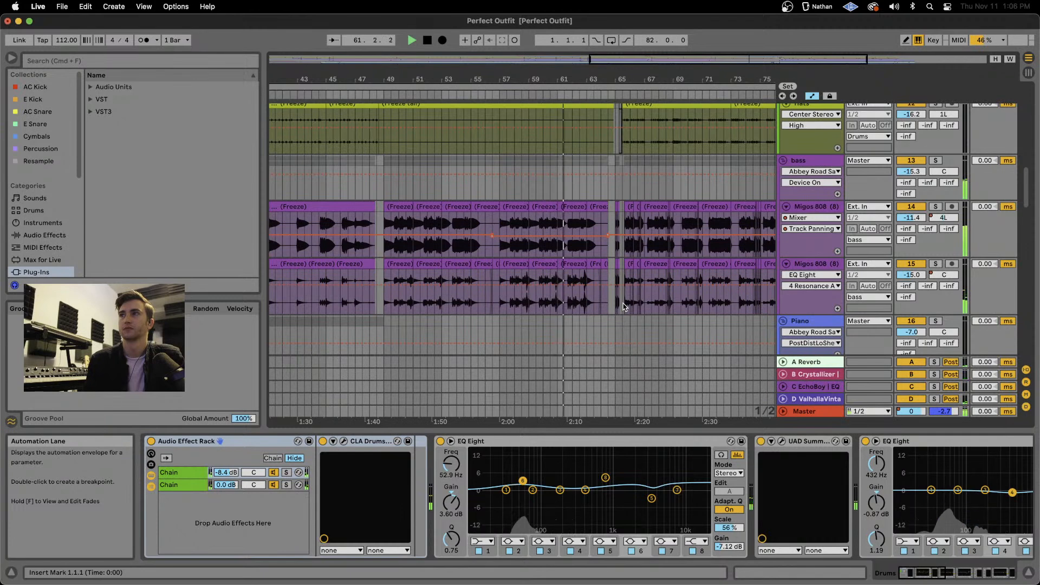
pyautogui.scroll(5, 628, 293)
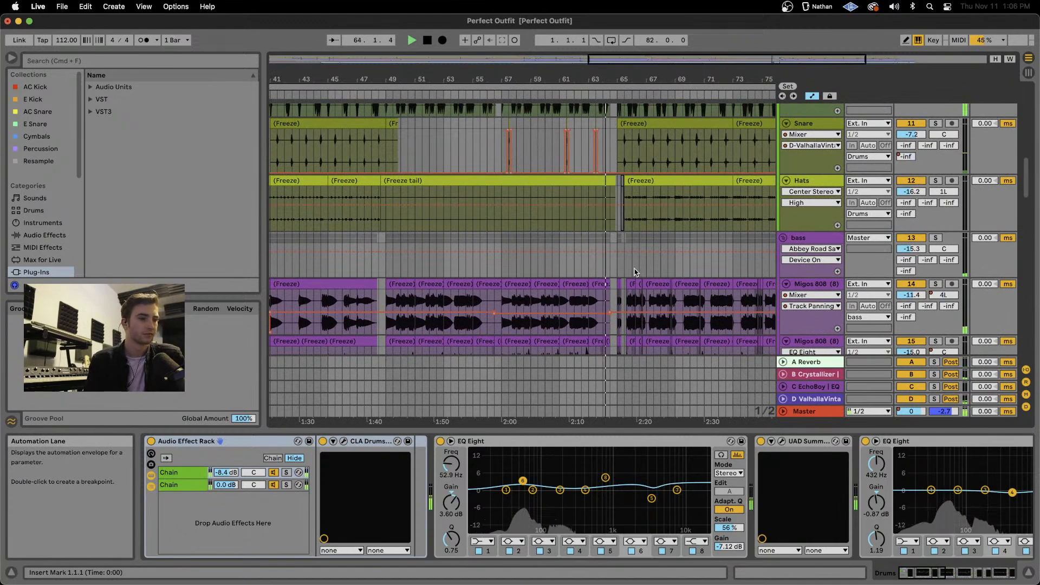
pyautogui.scroll(2, 637, 271)
pyautogui.scroll(2, 637, 270)
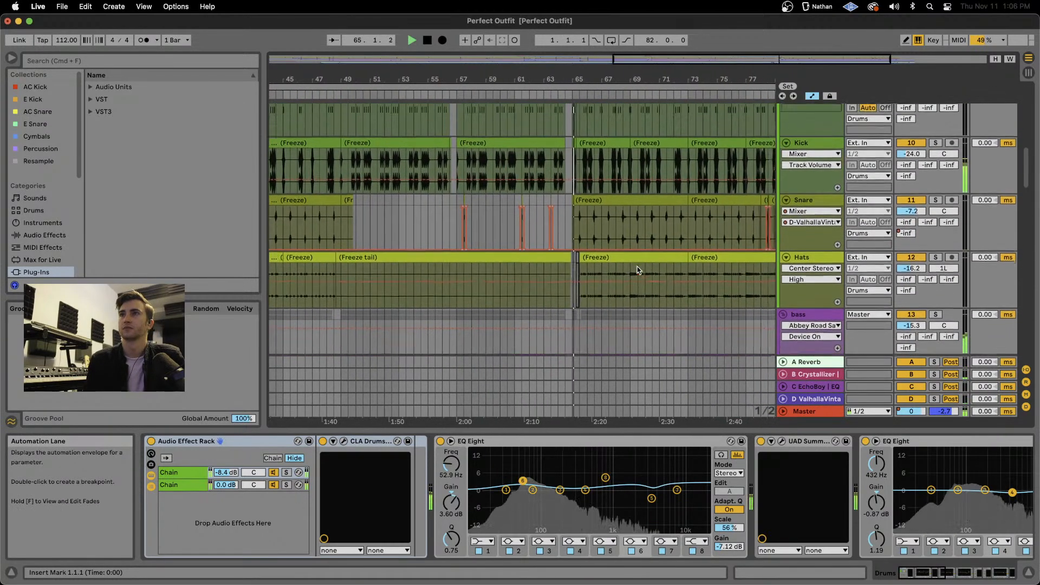
pyautogui.scroll(-15, 638, 270)
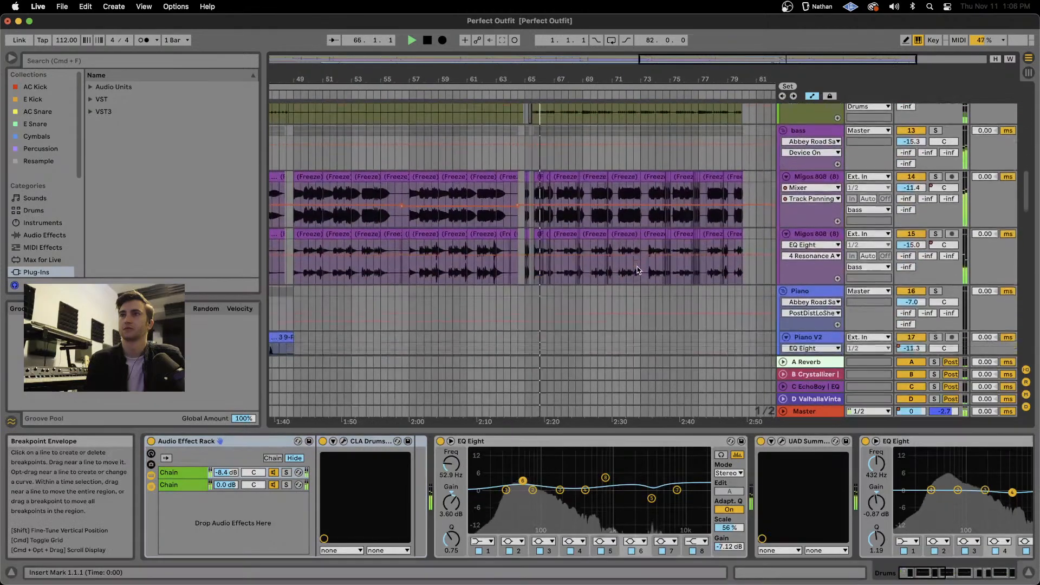
pyautogui.scroll(-10, 637, 270)
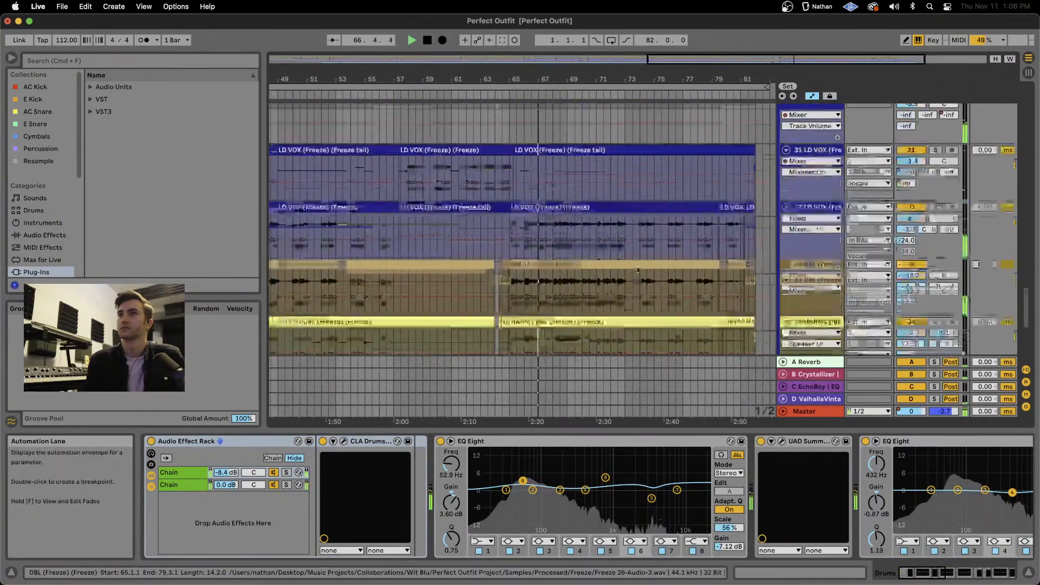
# Follow the final section's playback across the lead, double, harmony and TRPL vocal tracks to the end of the song.
pyautogui.scroll(1, 637, 270)
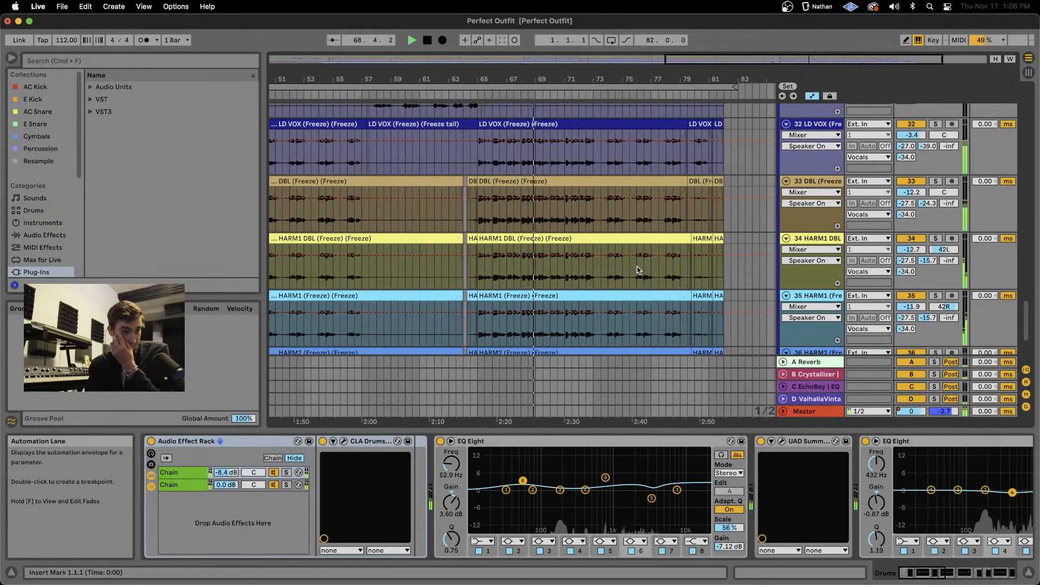
pyautogui.scroll(-4, 637, 270)
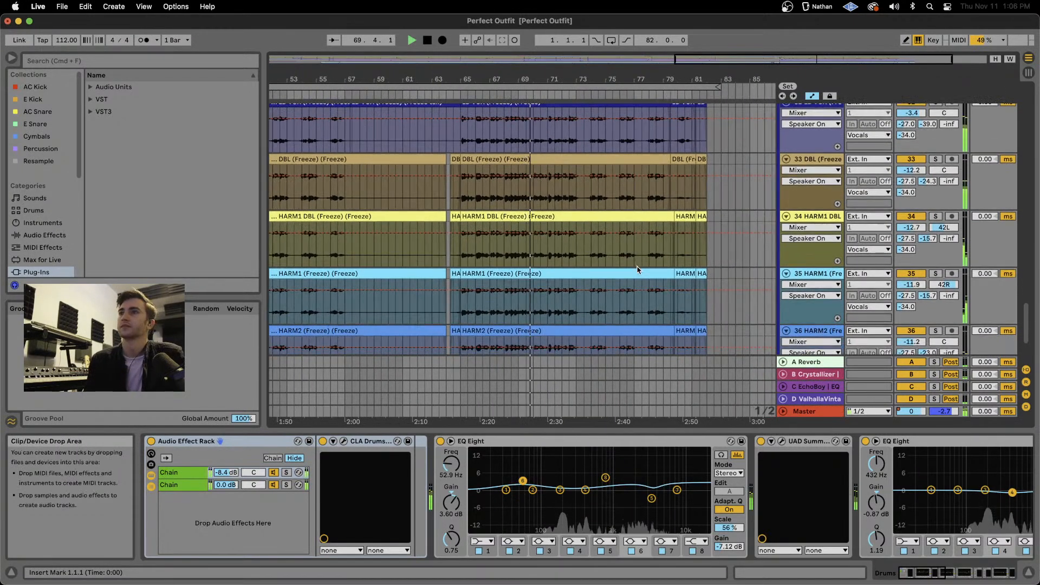
pyautogui.scroll(-12, 637, 270)
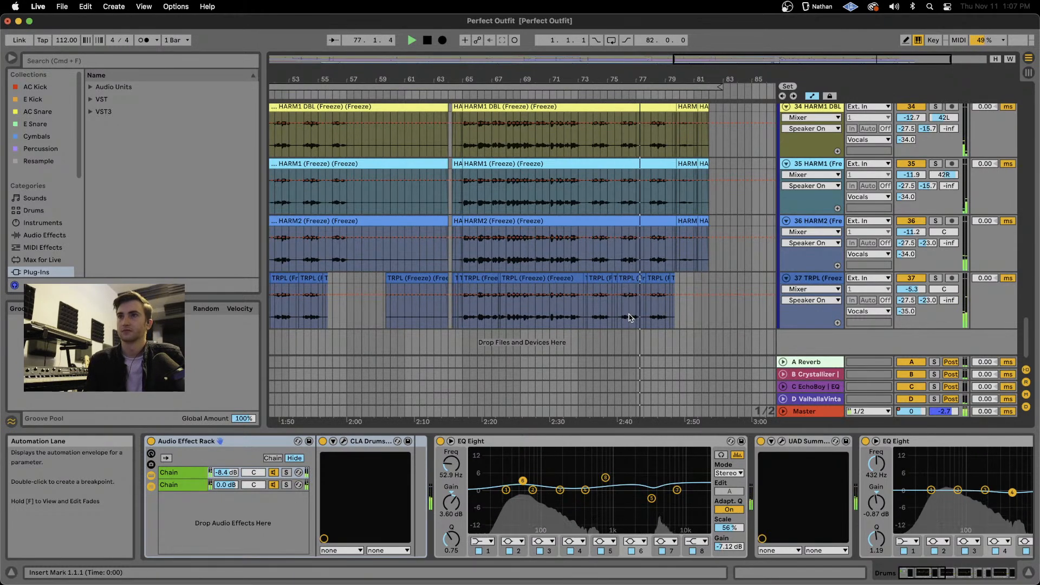
pyautogui.scroll(3, 634, 282)
pyautogui.scroll(1, 630, 318)
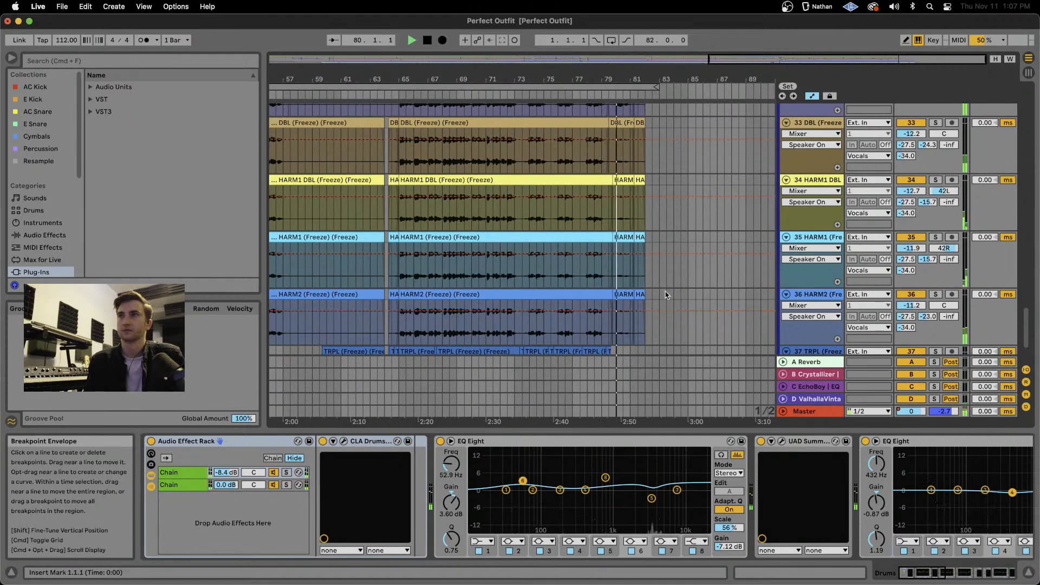
pyautogui.scroll(3, 681, 279)
pyautogui.scroll(15, 683, 282)
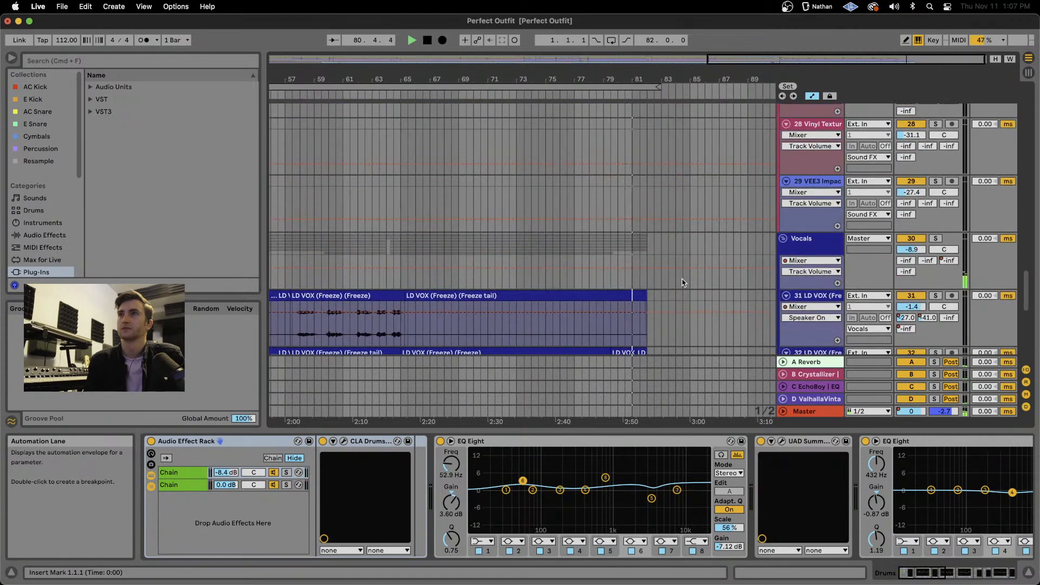
pyautogui.scroll(-5, 683, 283)
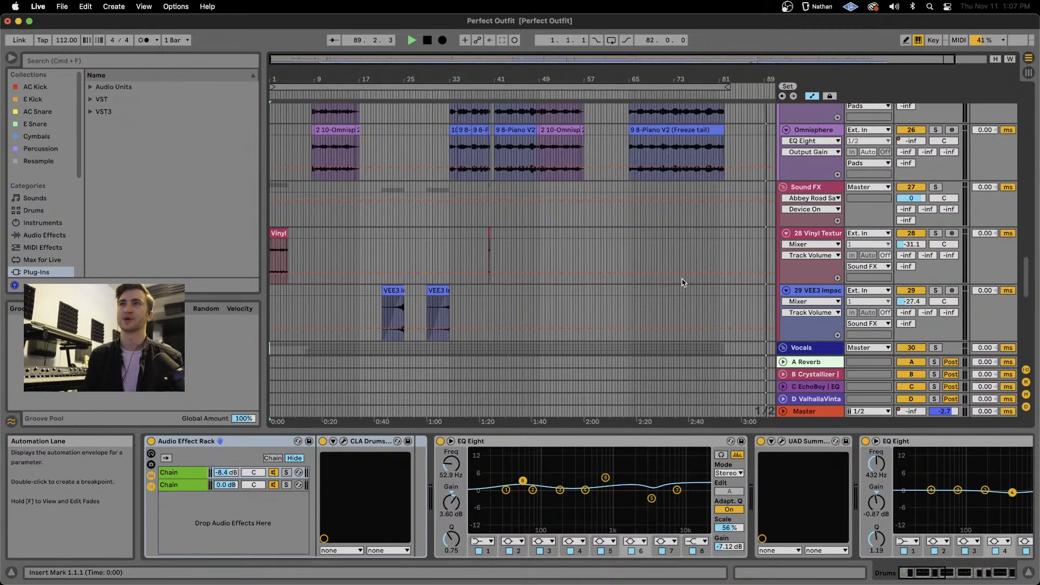
# Stop playback and return the song position to 1.1.1.
pyautogui.press('space')
pyautogui.scroll(20, 489, 263)
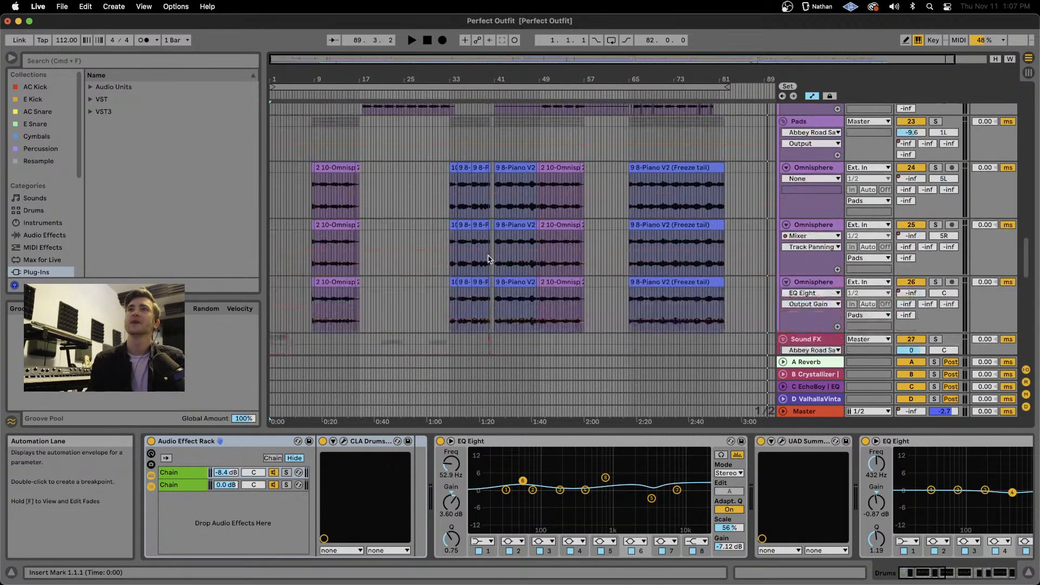
pyautogui.click(427, 41)
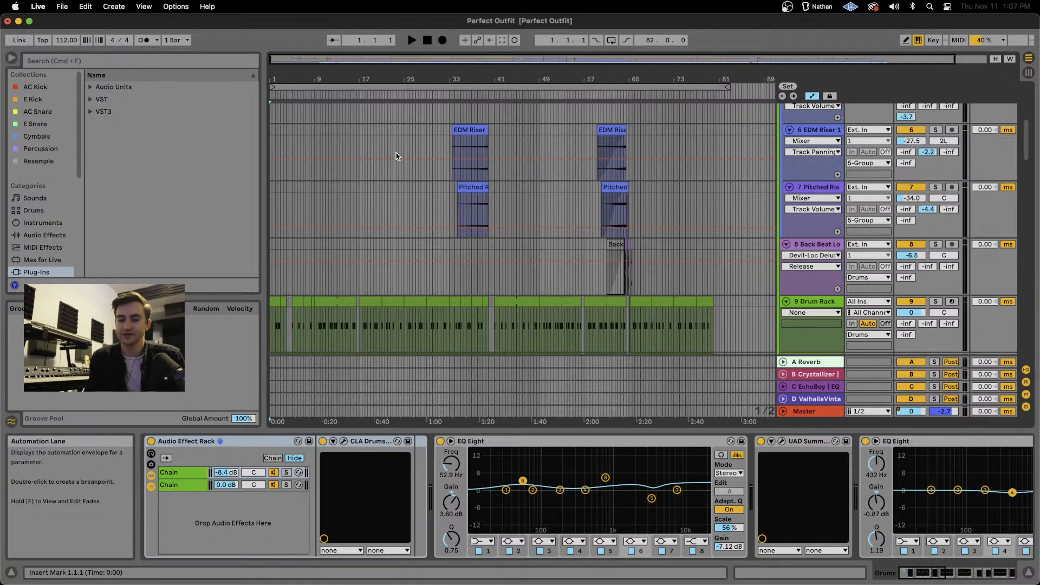
# Look over the stopped arrangement from the Drums group through the Pads and Sound FX groups to the lead vocals.
pyautogui.scroll(5, 397, 156)
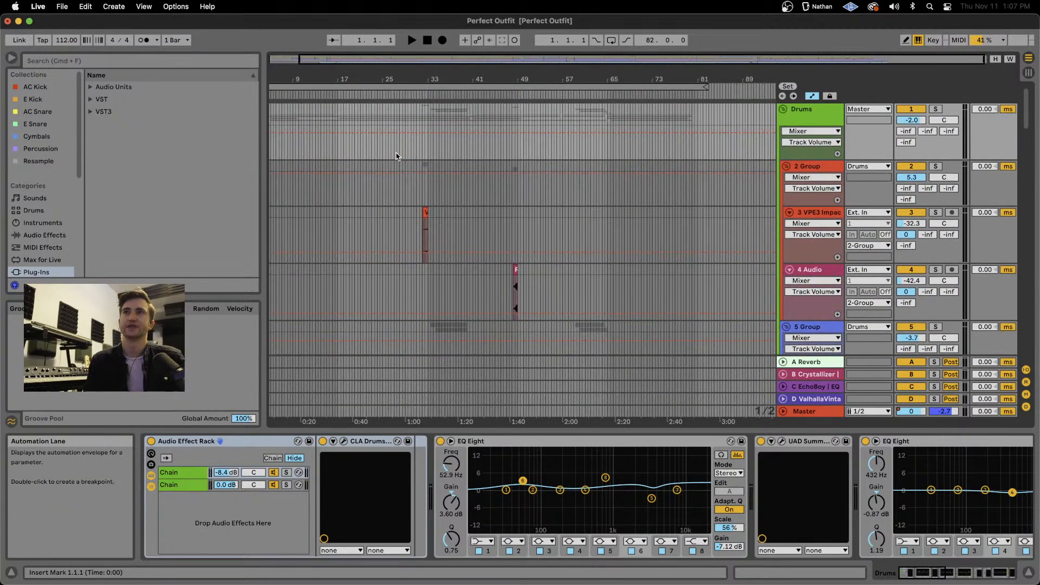
pyautogui.scroll(-7, 398, 156)
pyautogui.scroll(-15, 398, 156)
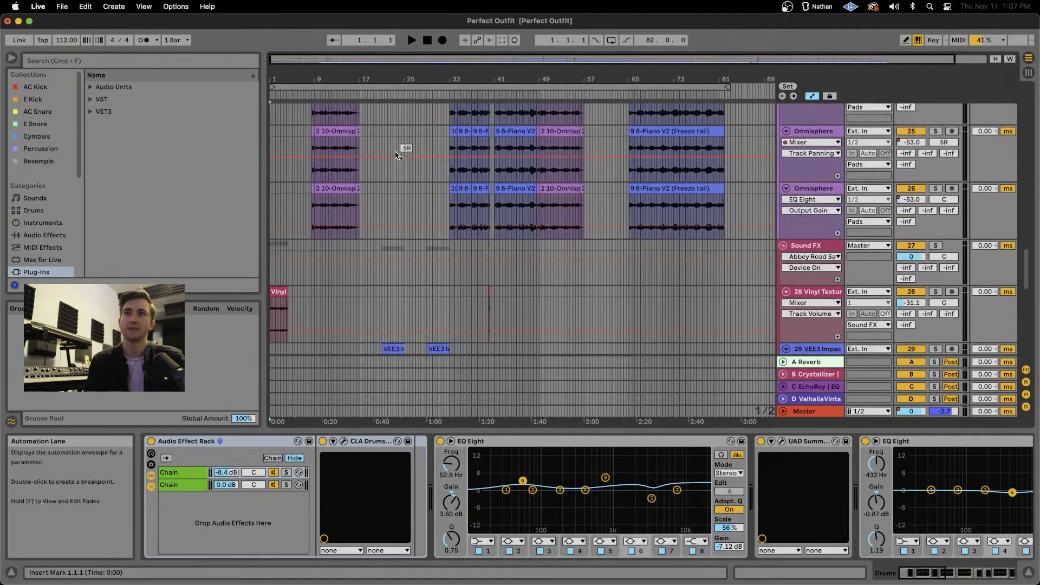
pyautogui.scroll(-3, 491, 190)
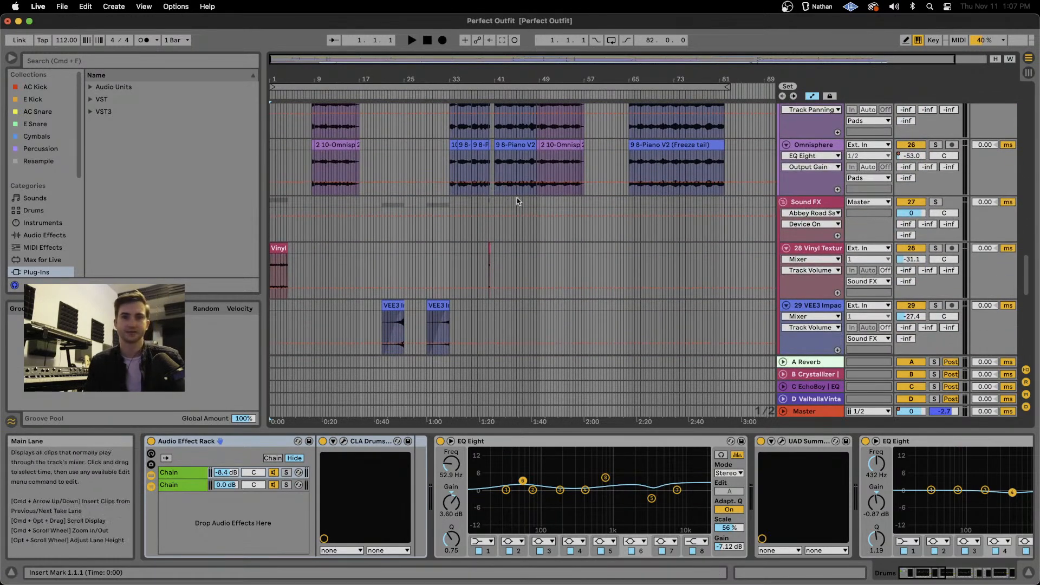
pyautogui.scroll(-3, 517, 201)
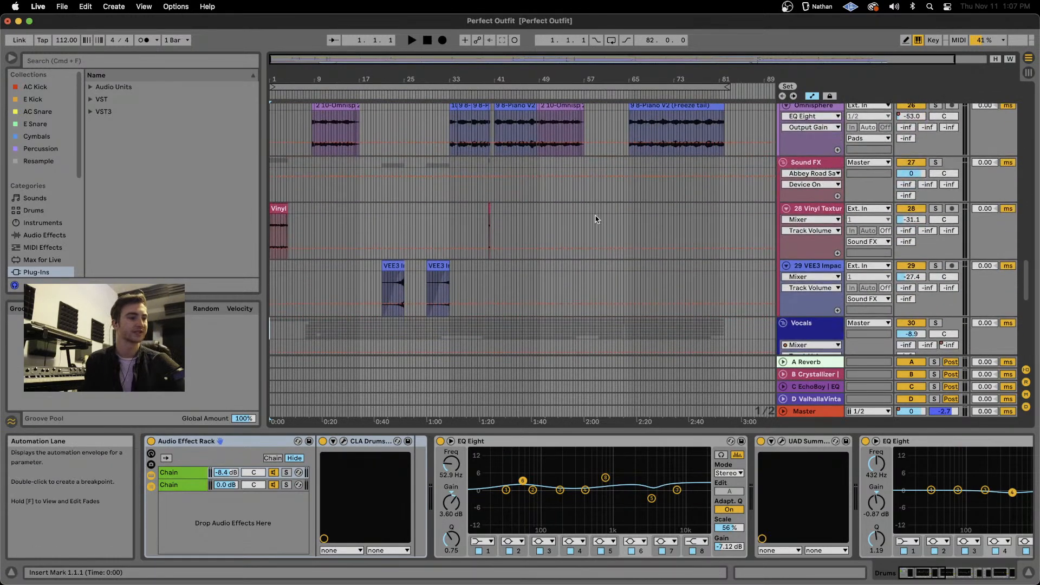
pyautogui.scroll(-10, 642, 222)
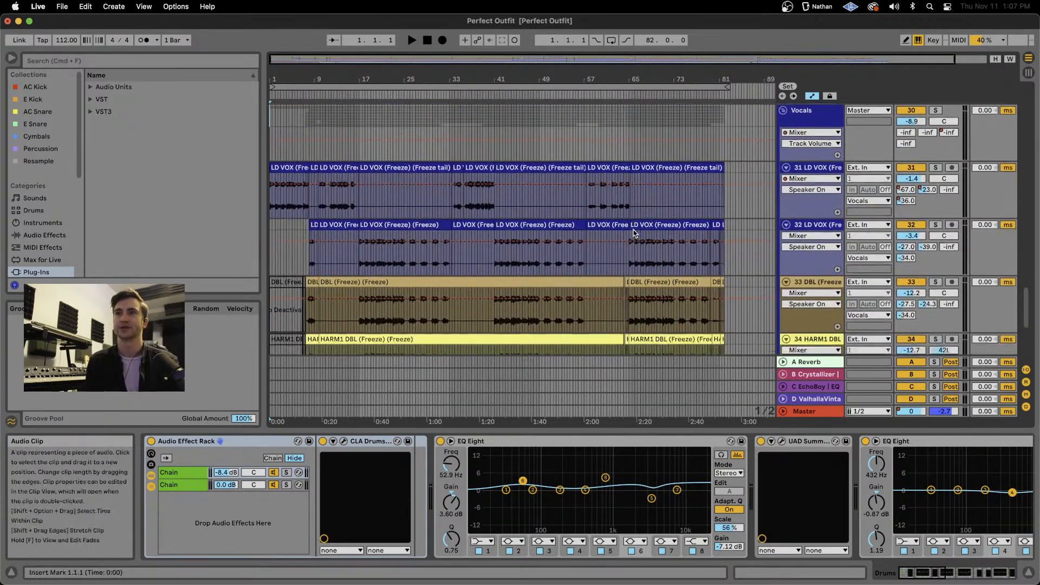
# Compare the drum and synth tracks with the layered double, harmony and TRPL vocal tracks along the timeline.
pyautogui.scroll(18, 634, 229)
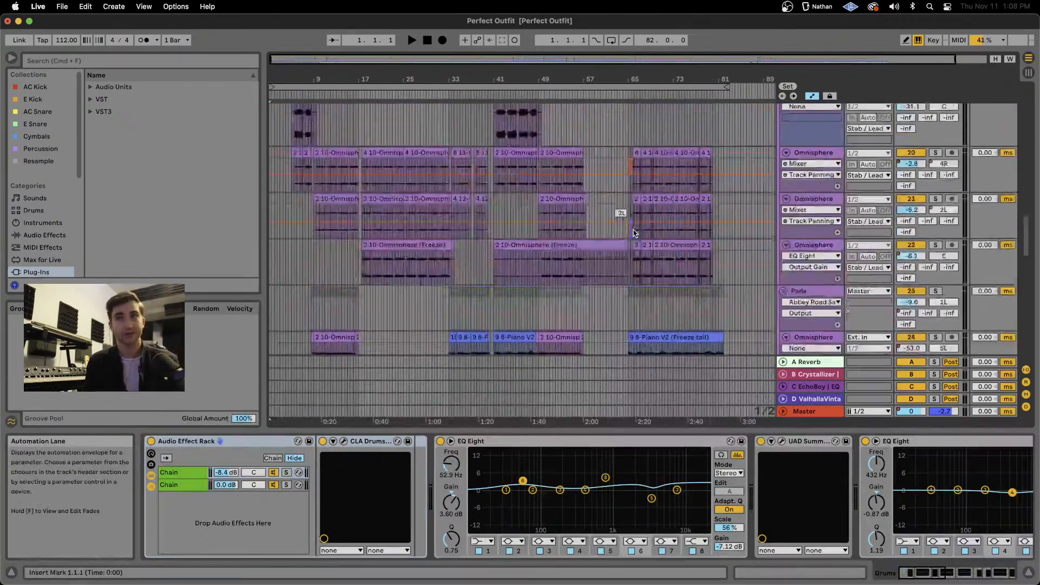
pyautogui.scroll(5, 634, 242)
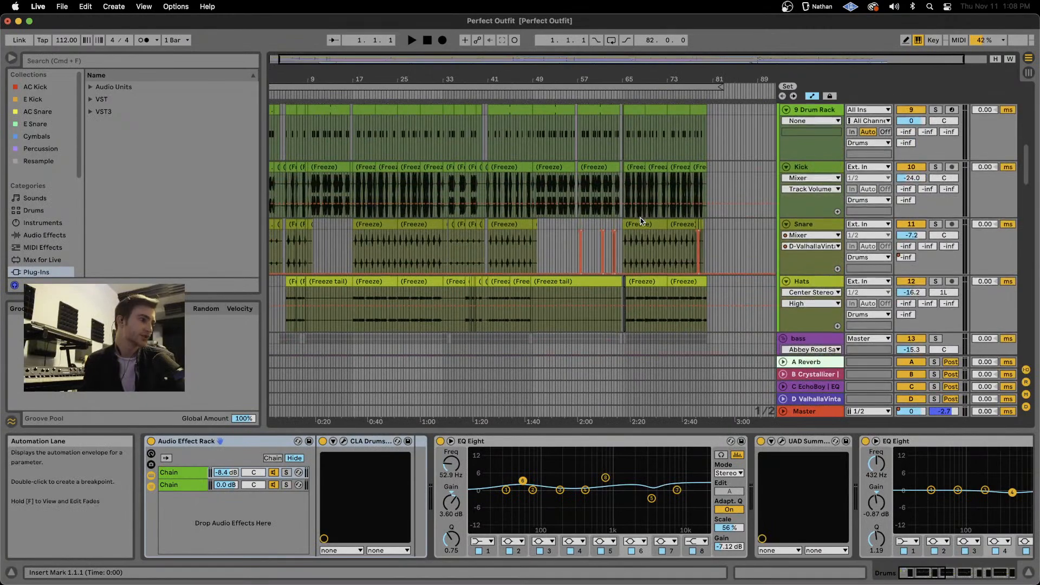
pyautogui.scroll(-15, 641, 221)
pyautogui.scroll(-10, 640, 218)
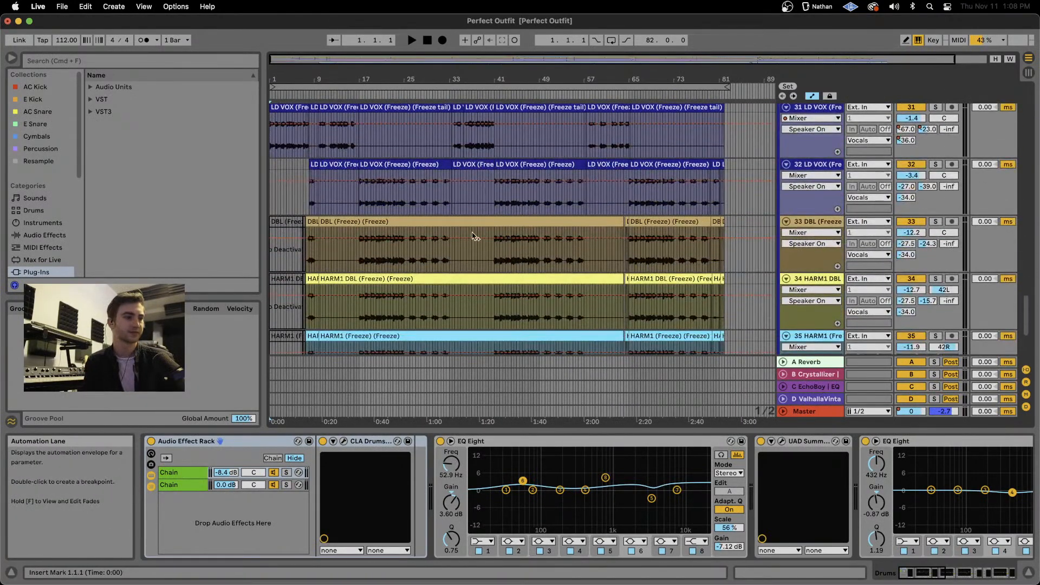
pyautogui.scroll(-6, 596, 235)
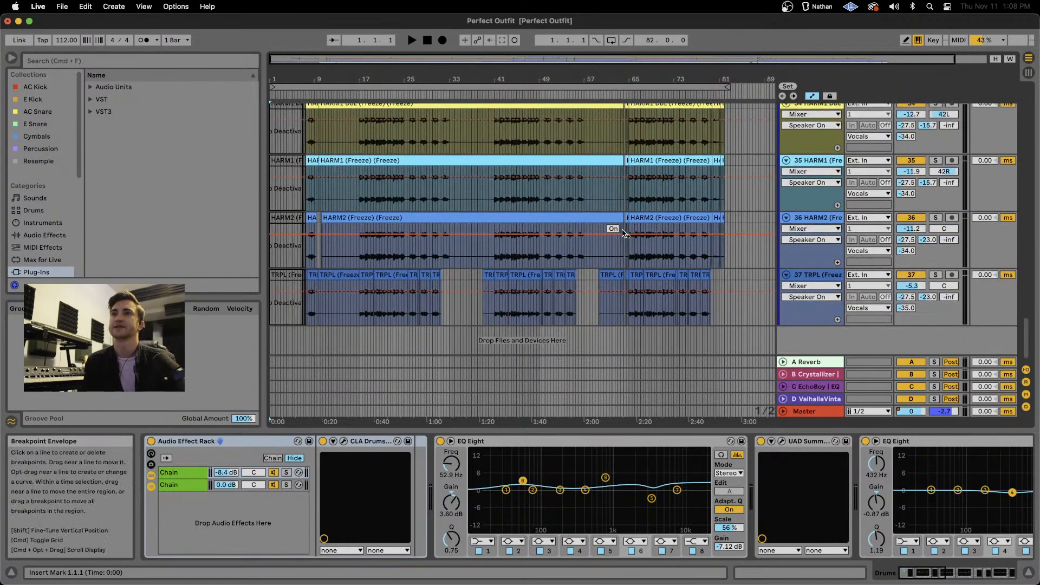
pyautogui.scroll(8, 541, 303)
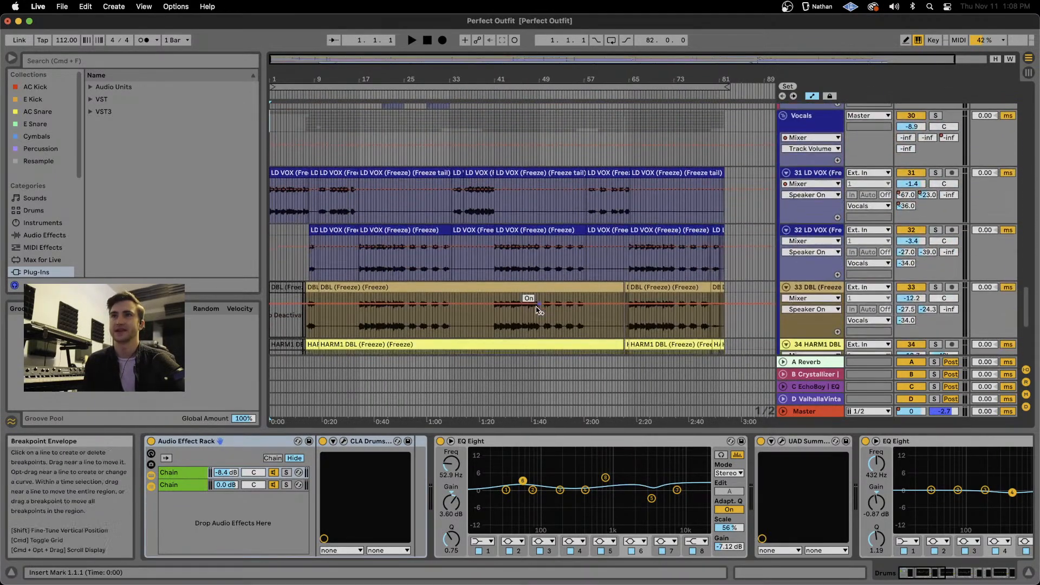
pyautogui.scroll(2, 594, 300)
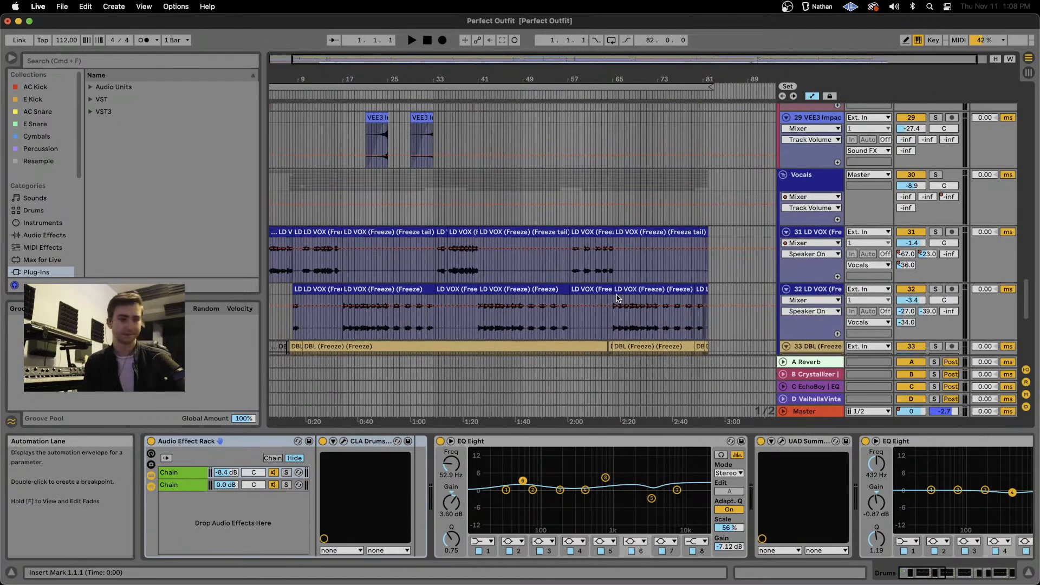
pyautogui.scroll(15, 628, 298)
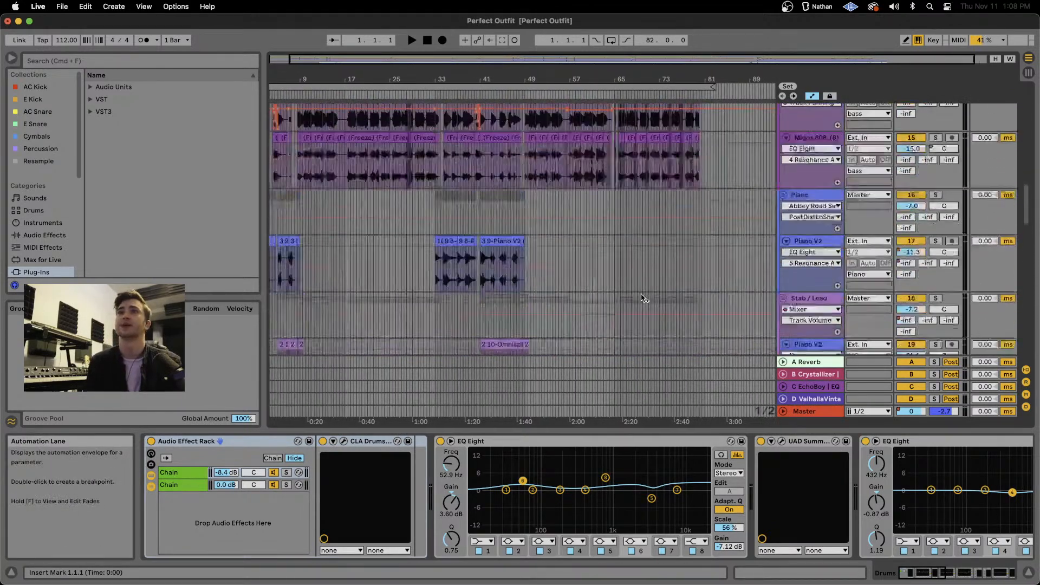
# Fold the 2 Group and 5 Group subgroups and the Back Beat Loop track inside the Drums group.
pyautogui.scroll(15, 643, 298)
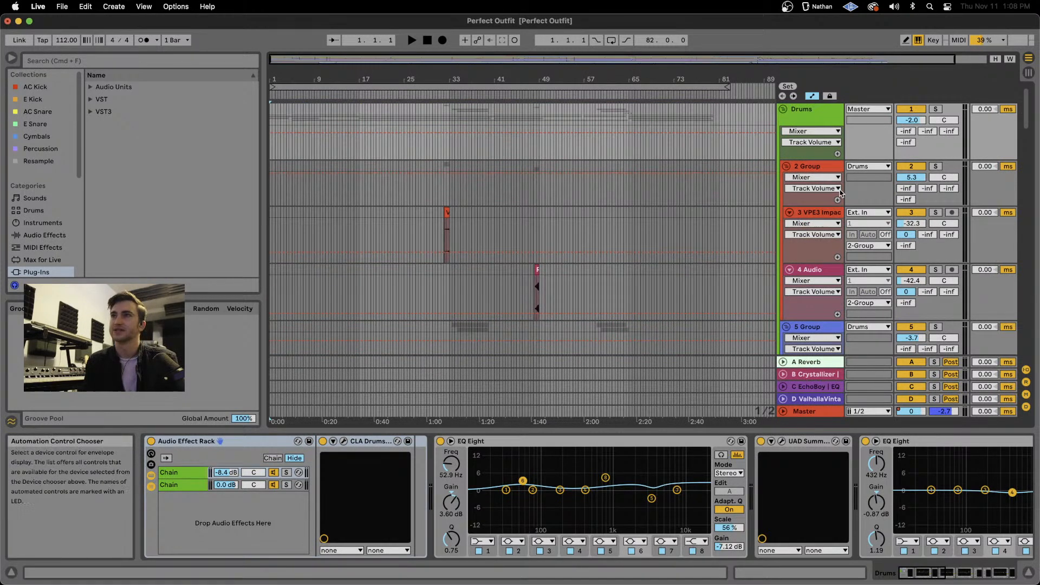
pyautogui.scroll(-4, 752, 296)
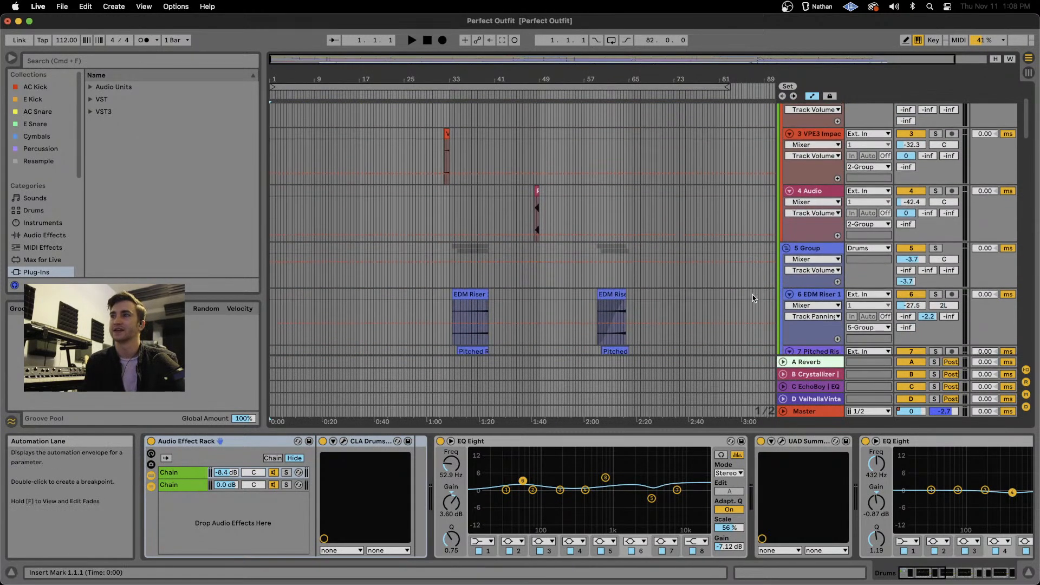
pyautogui.scroll(1, 752, 297)
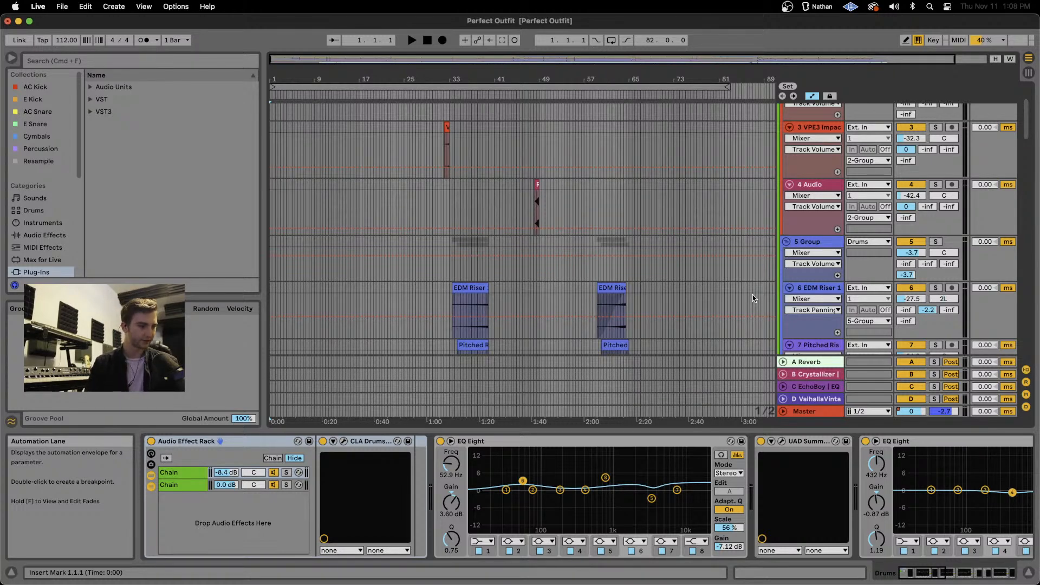
pyautogui.scroll(3, 768, 290)
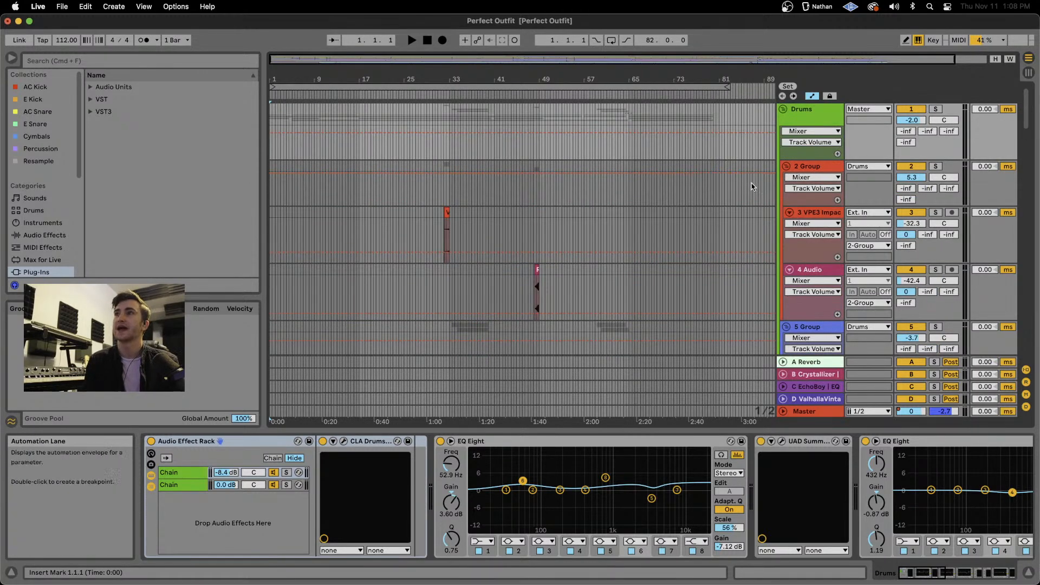
pyautogui.click(787, 167)
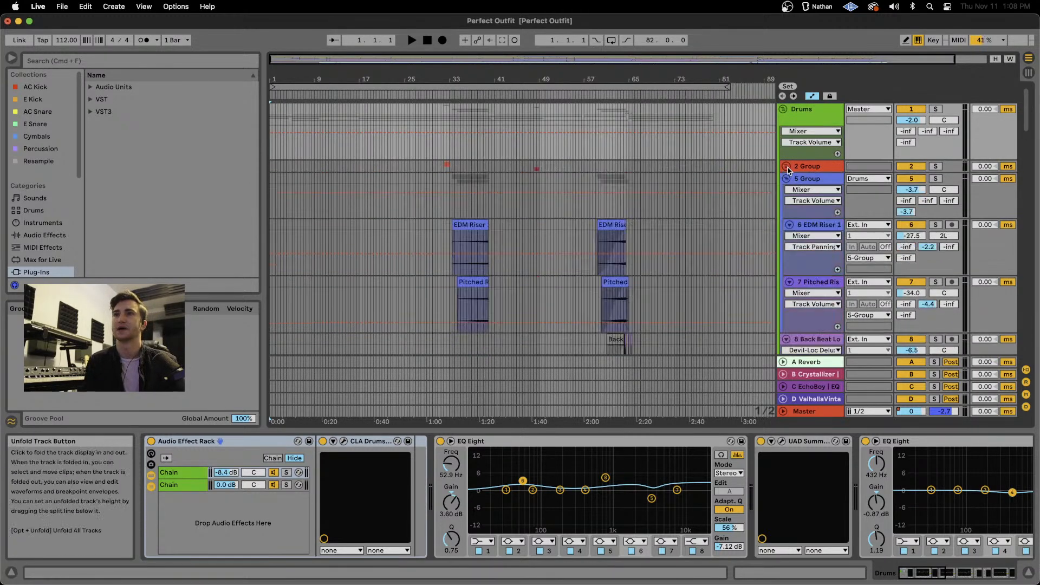
pyautogui.click(787, 179)
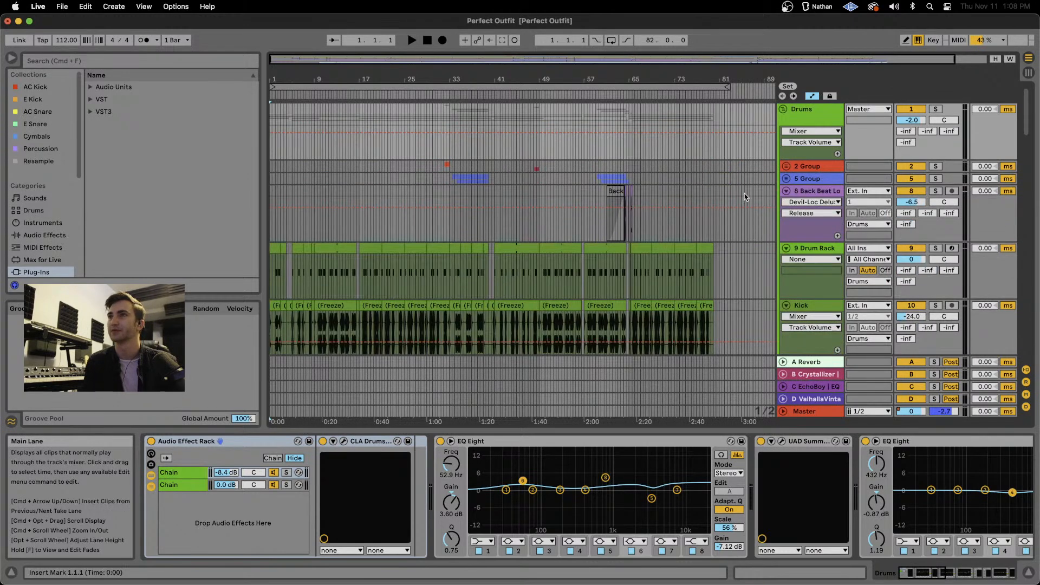
pyautogui.click(787, 192)
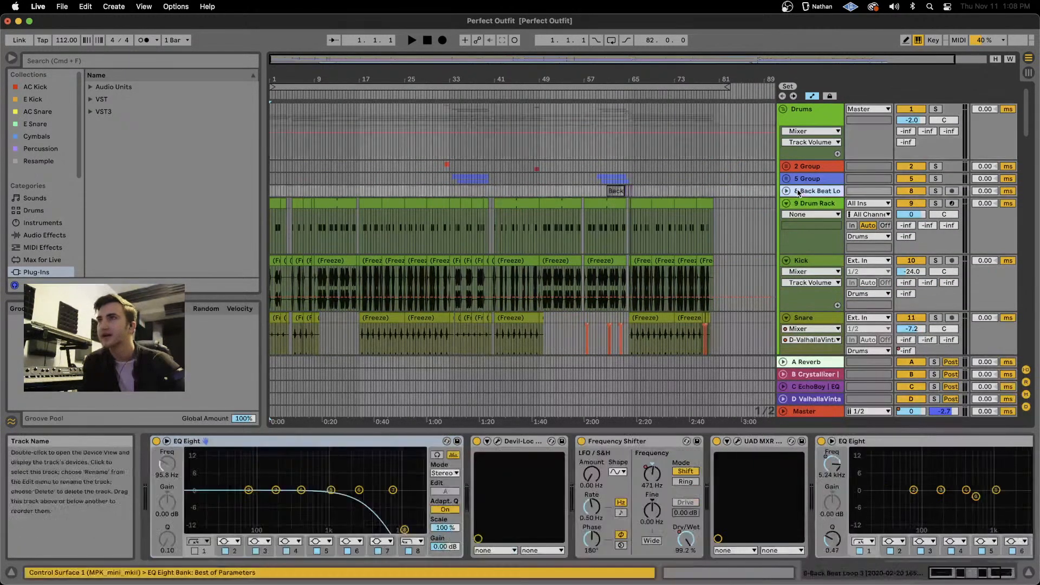
# Group the 2 Group, 5 Group and Back Beat Loop tracks together, name the new group Percs and fold it.
pyautogui.click(810, 168)
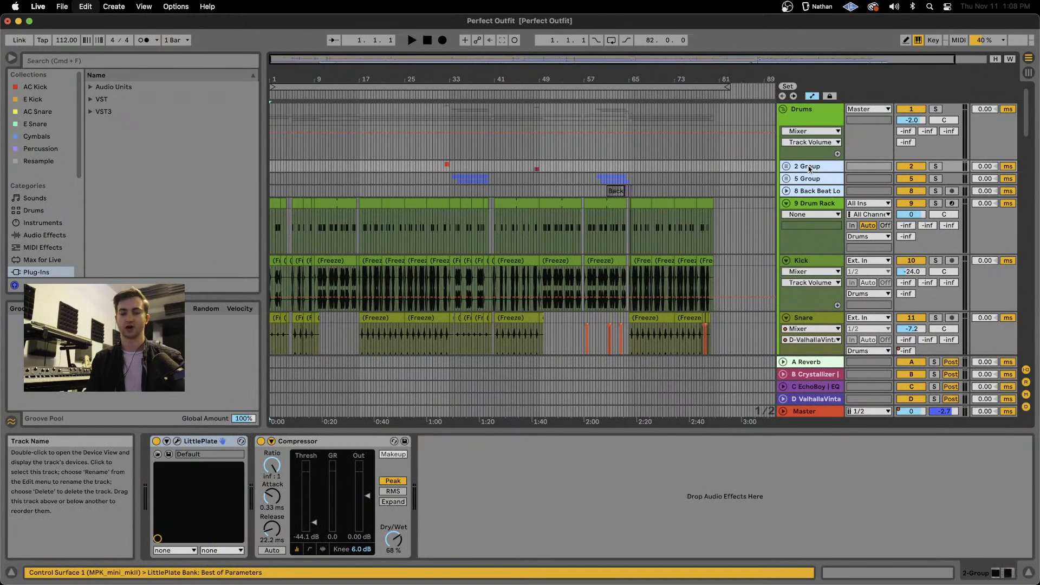
pyautogui.press('super+g')
pyautogui.rightClick(810, 167)
pyautogui.click(853, 220)
pyautogui.write('P')
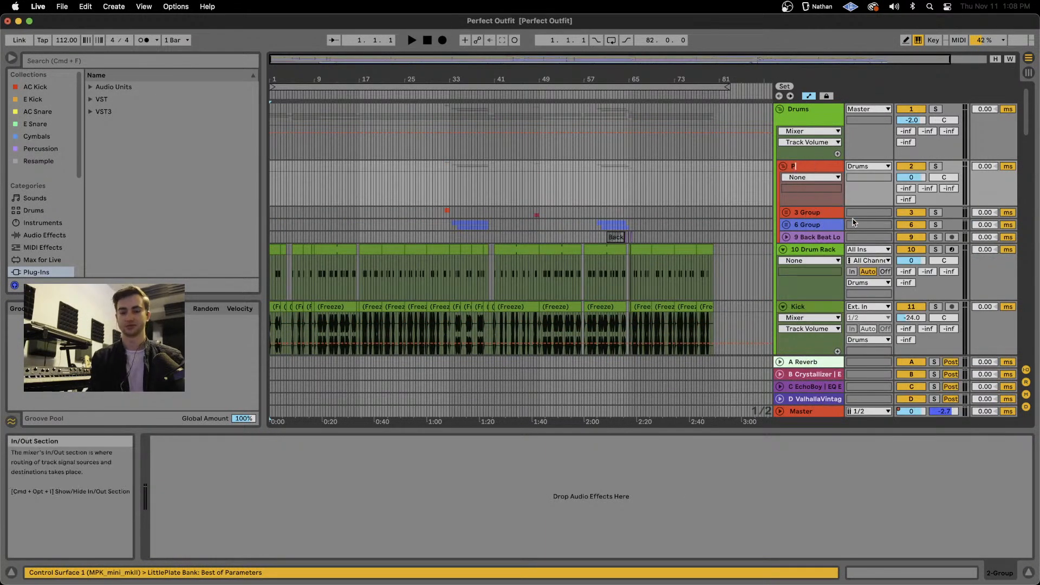
pyautogui.write('ercs')
pyautogui.press('Return')
pyautogui.click(784, 167)
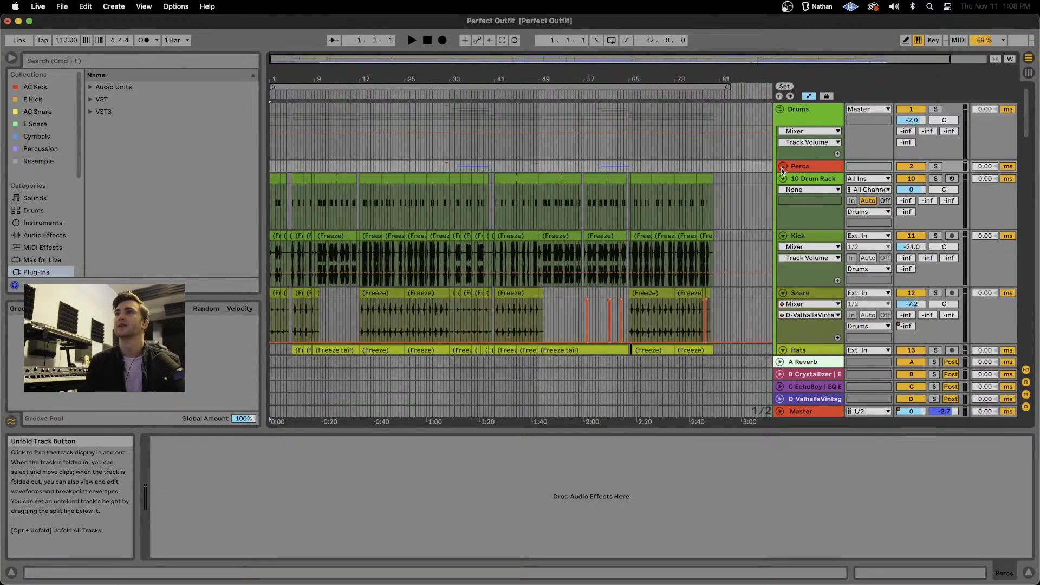
# Inspect the devices on the 10 Drum Rack and Kick tracks and examine the Kick hits between bars 57 and 59.
pyautogui.click(803, 185)
pyautogui.scroll(-2, 819, 190)
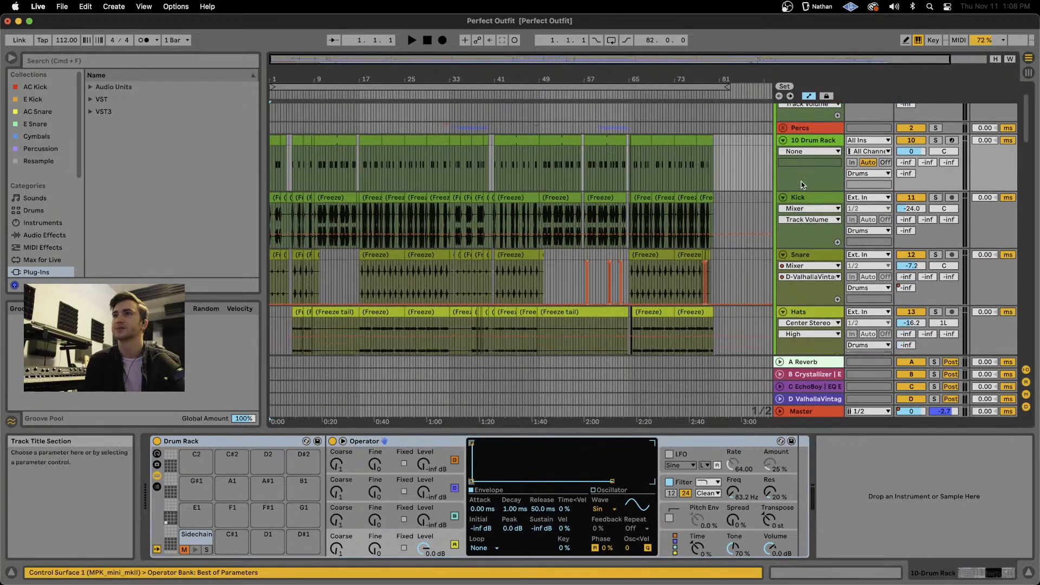
pyautogui.click(835, 196)
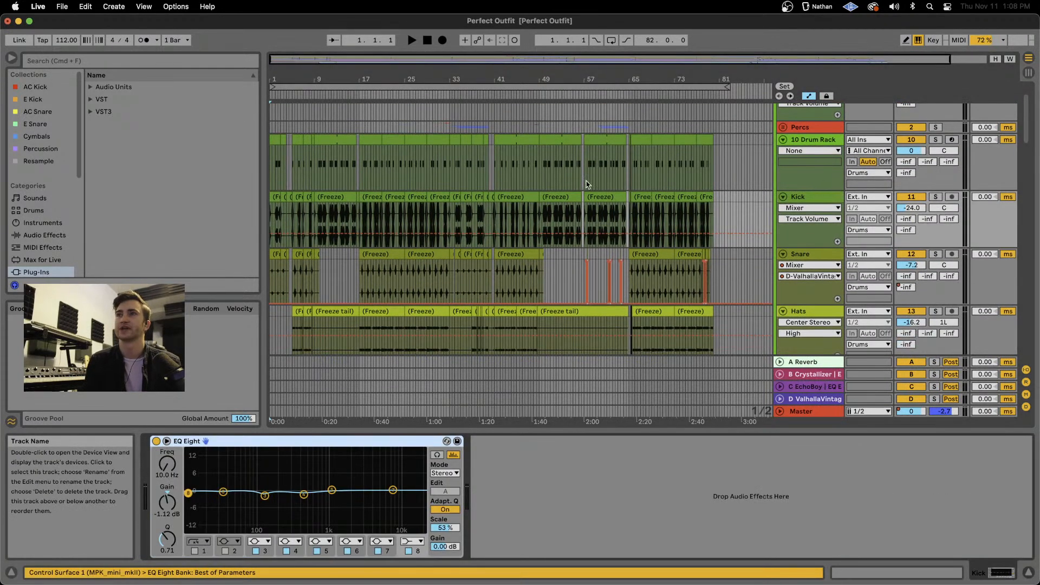
pyautogui.scroll(5, 589, 184)
pyautogui.moveTo(594, 219); pyautogui.dragTo(661, 219)
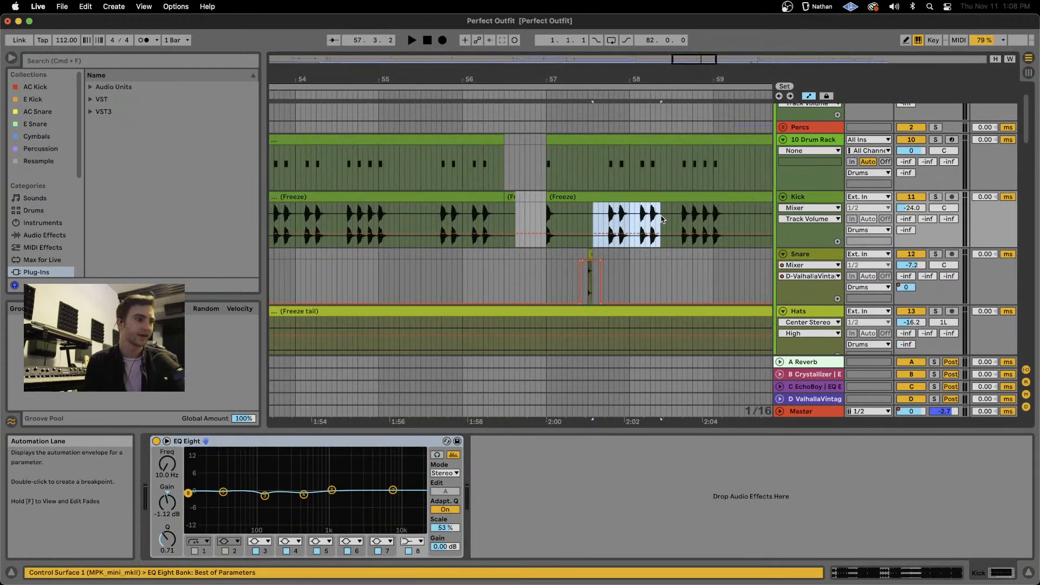
pyautogui.scroll(-5, 661, 219)
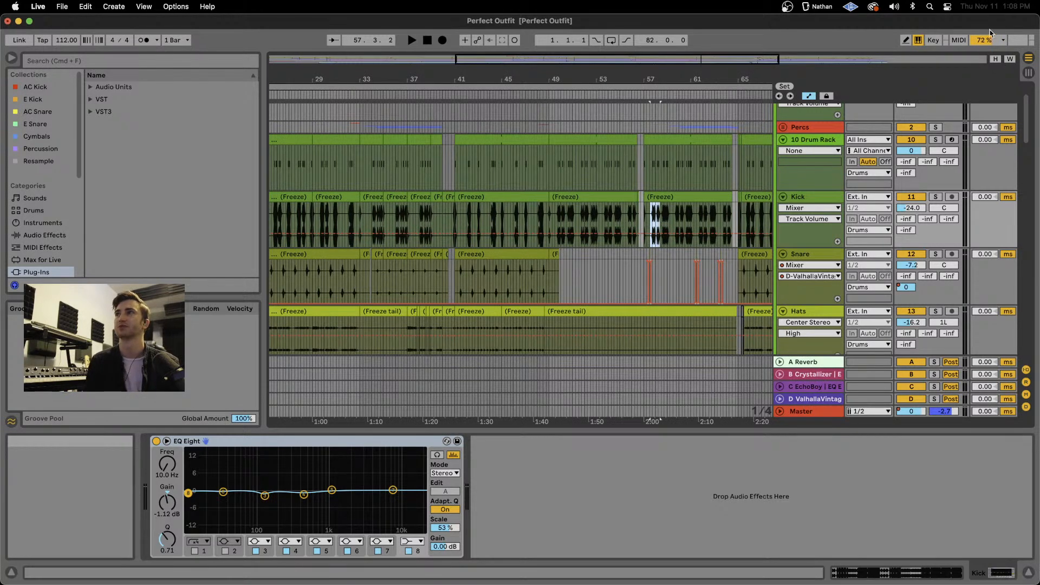
# Quit Google Chrome running in the background.
pyautogui.moveTo(997, 45)
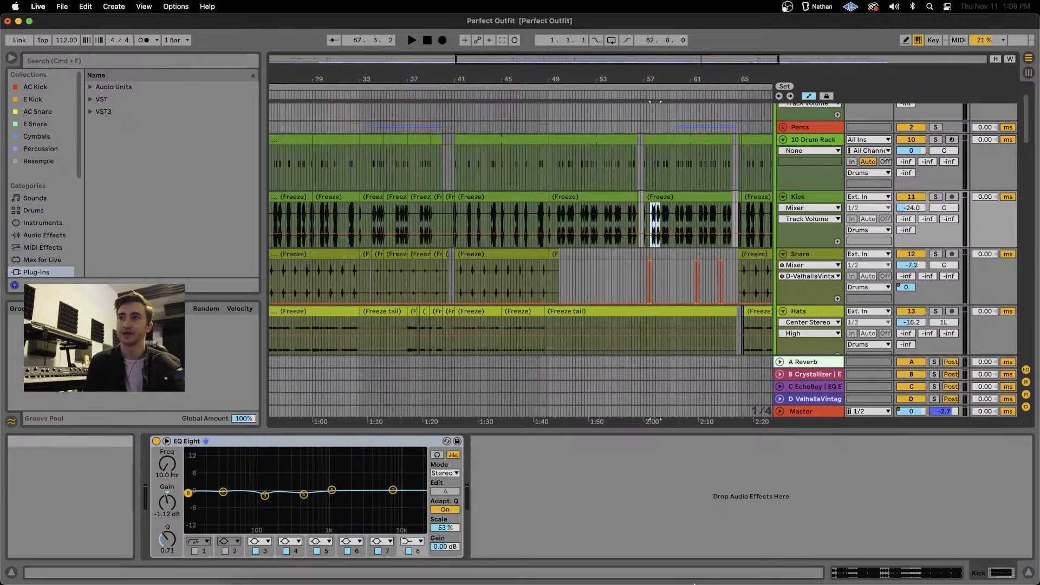
pyautogui.moveTo(693, 583)
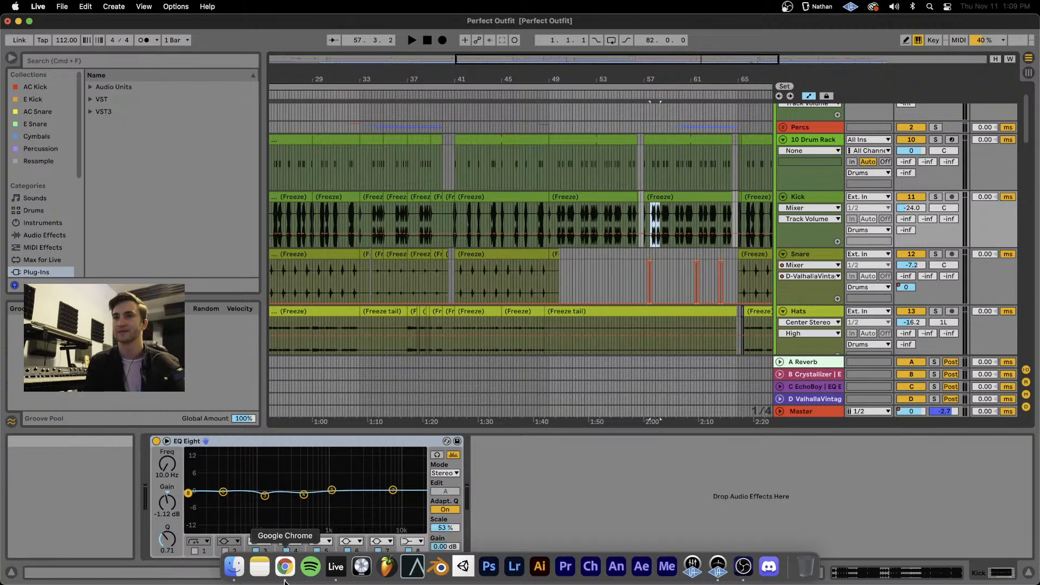
pyautogui.rightClick(285, 567)
pyautogui.click(315, 533)
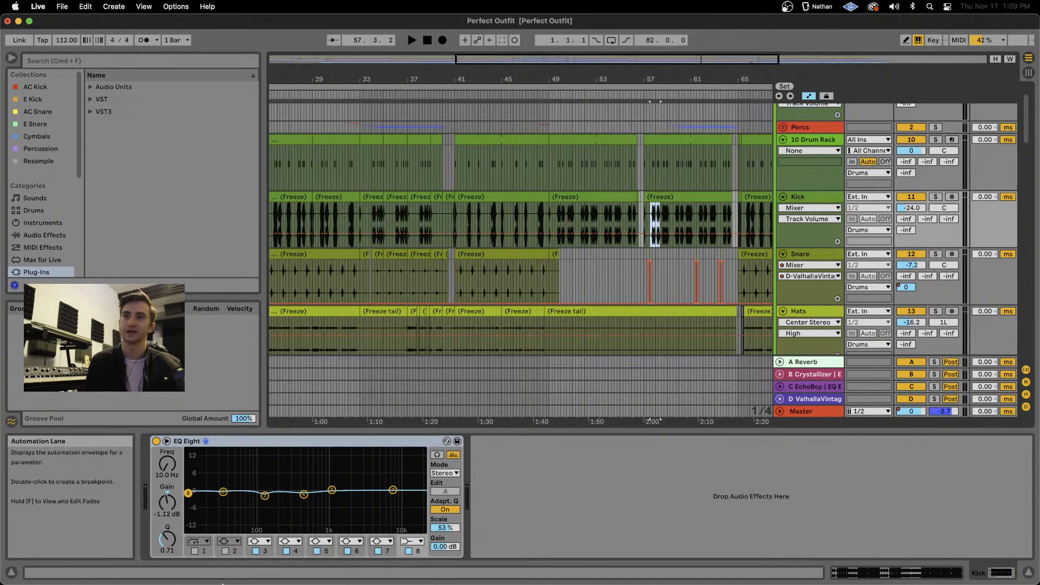
pyautogui.moveTo(283, 583)
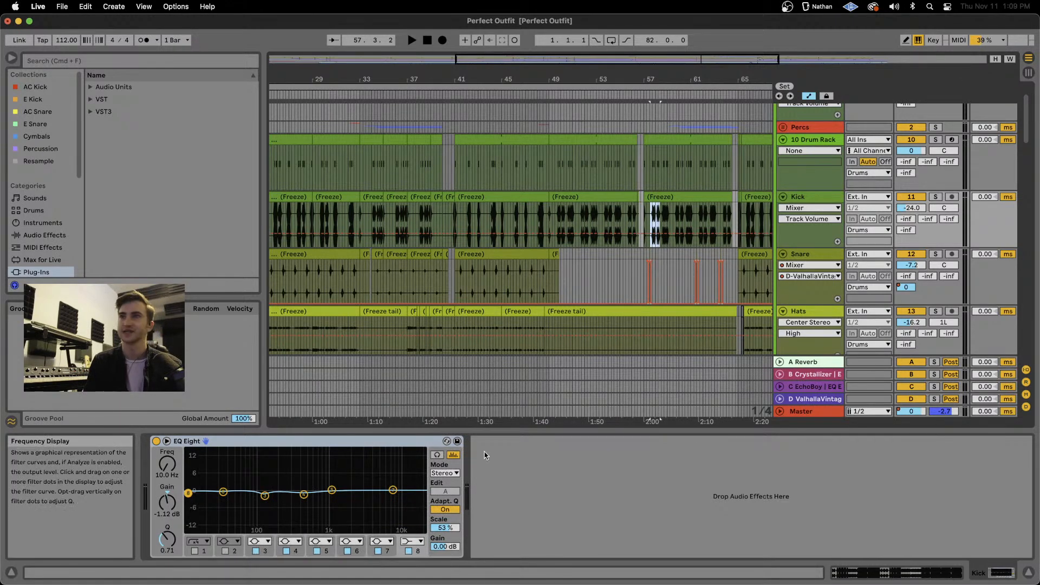
# Compare the Kick pattern between bars 48 and 58 with the pattern that starts at bar 17.
pyautogui.moveTo(547, 222); pyautogui.dragTo(660, 219)
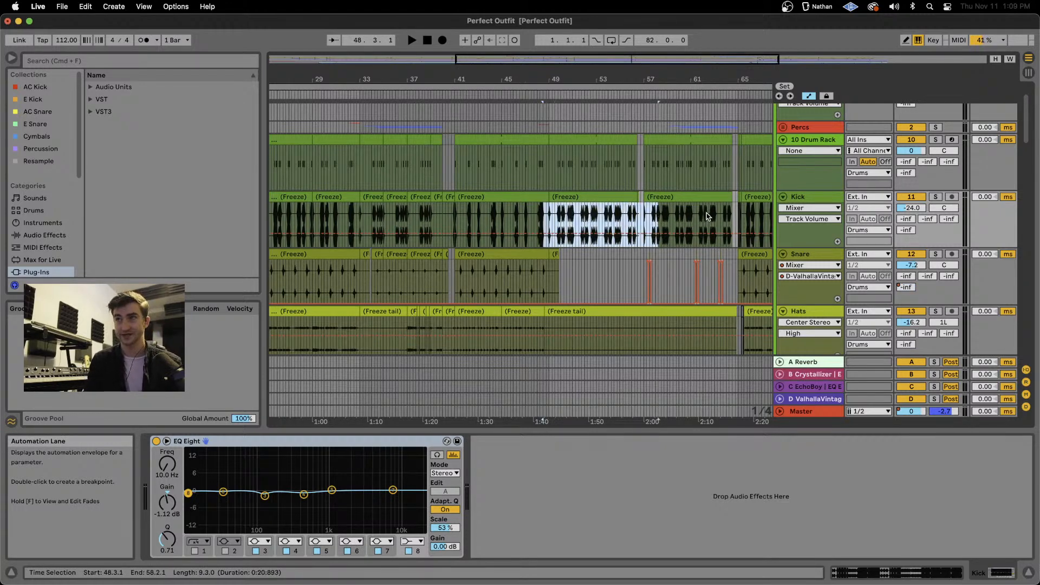
pyautogui.click(550, 219)
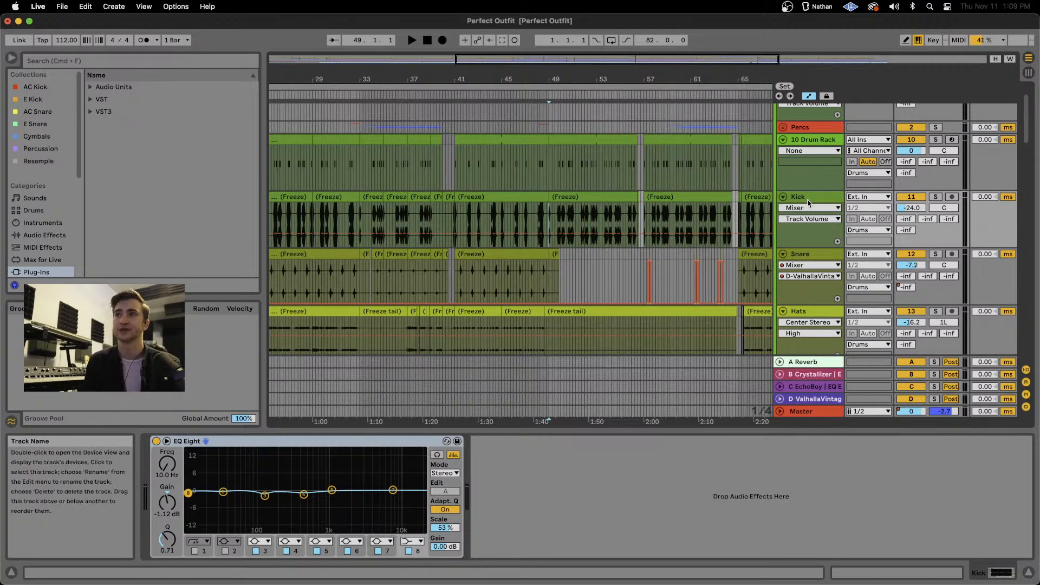
pyautogui.press('w')
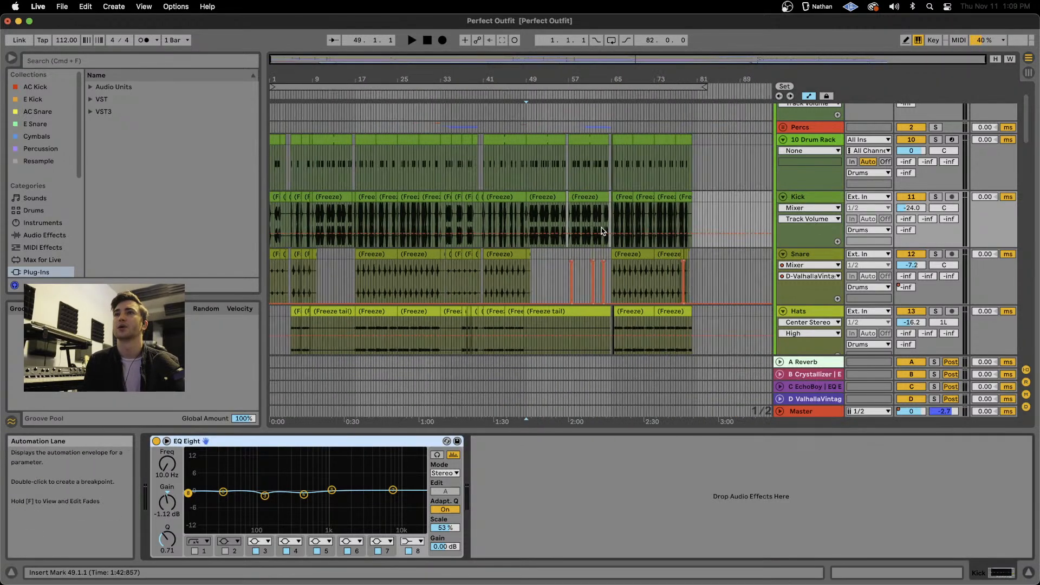
pyautogui.scroll(-1, 382, 232)
pyautogui.scroll(5, 337, 218)
pyautogui.moveTo(376, 211); pyautogui.dragTo(545, 207)
# Check the Snare track and the Hats track for the effects applied to each.
pyautogui.click(811, 248)
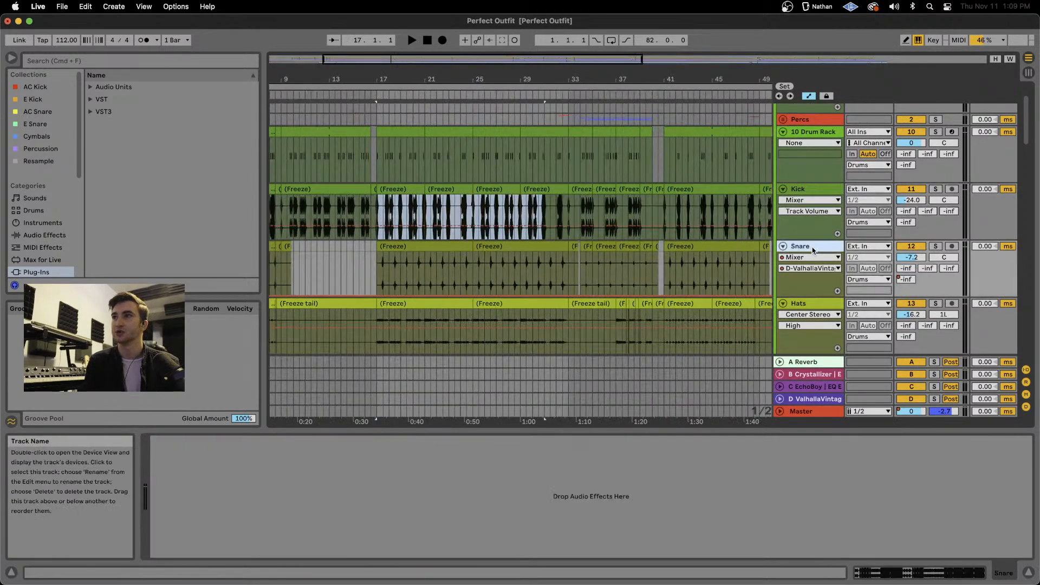
pyautogui.click(811, 309)
pyautogui.doubleClick(811, 309)
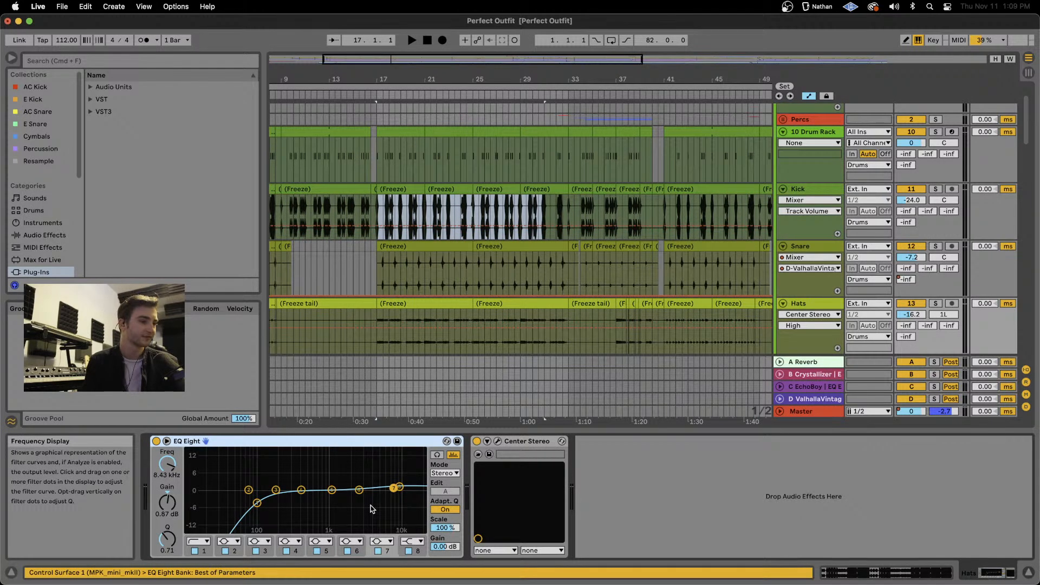
pyautogui.click(783, 304)
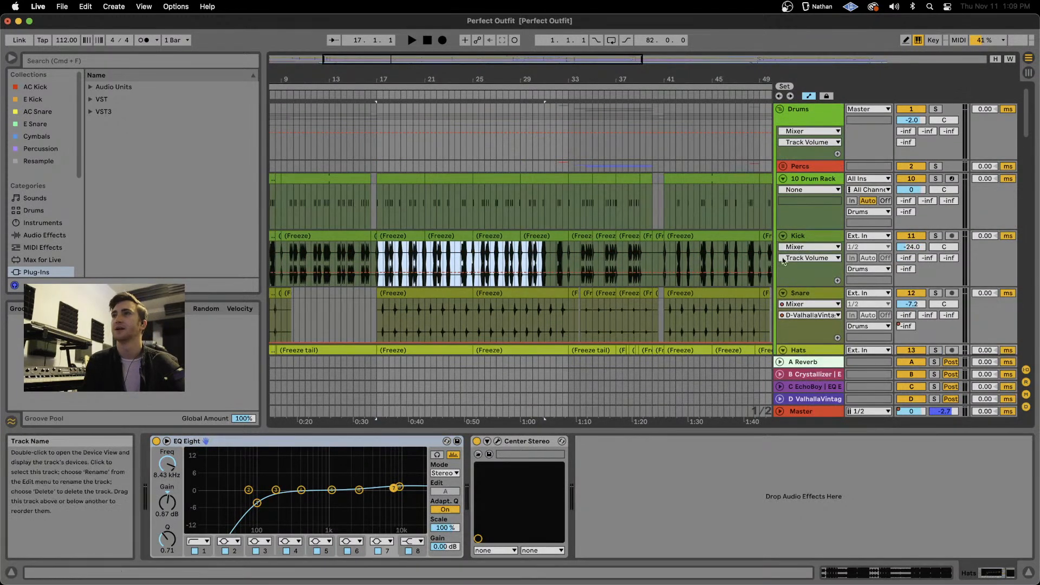
# Review the whole effects chain on the Drums group from the Audio Effect Rack through to the Abbey Road plug-in.
pyautogui.click(799, 119)
pyautogui.hscroll(5, 386, 521)
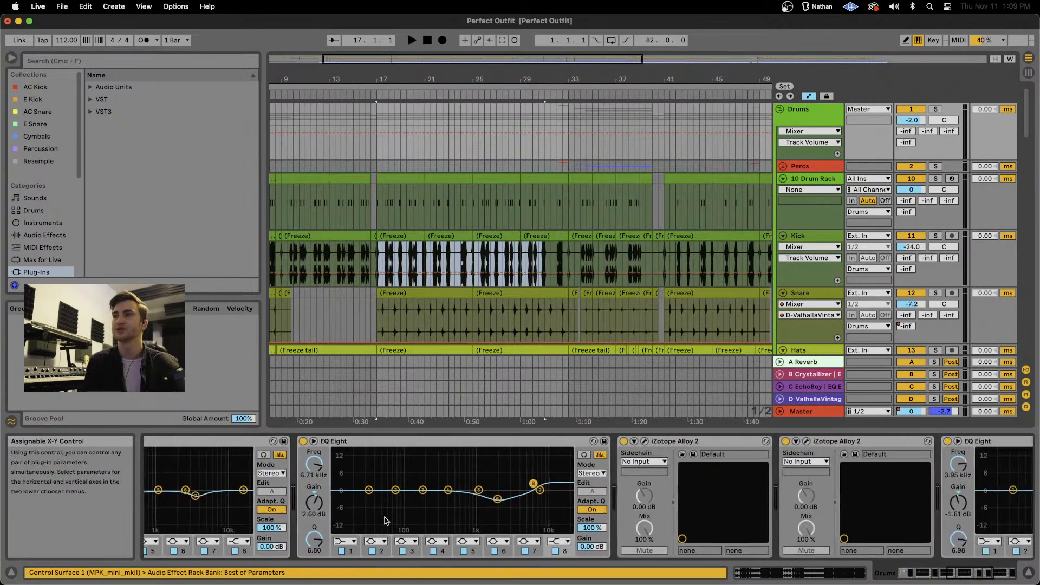
pyautogui.hscroll(5, 386, 521)
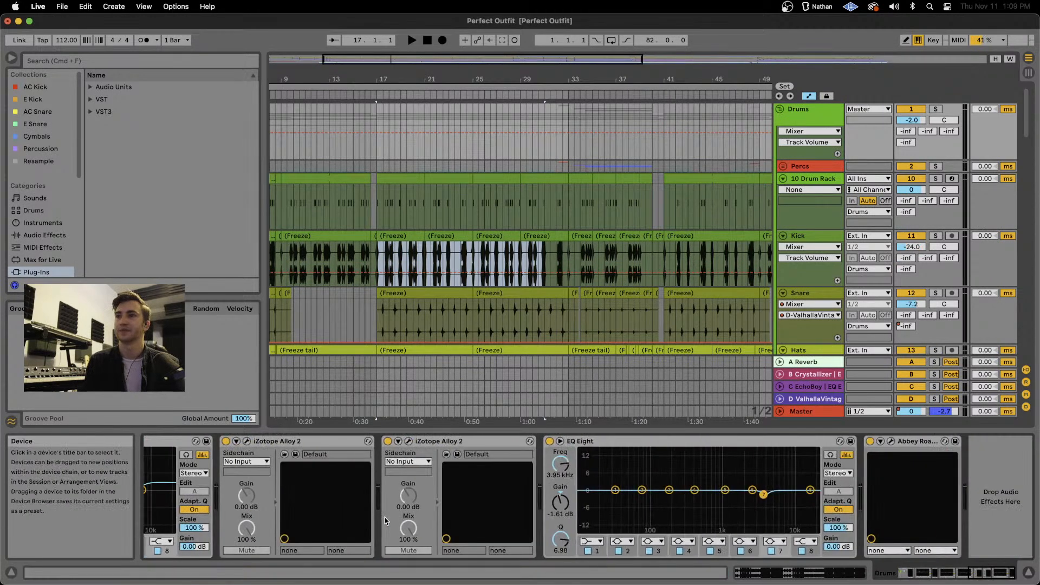
pyautogui.hscroll(-10, 387, 521)
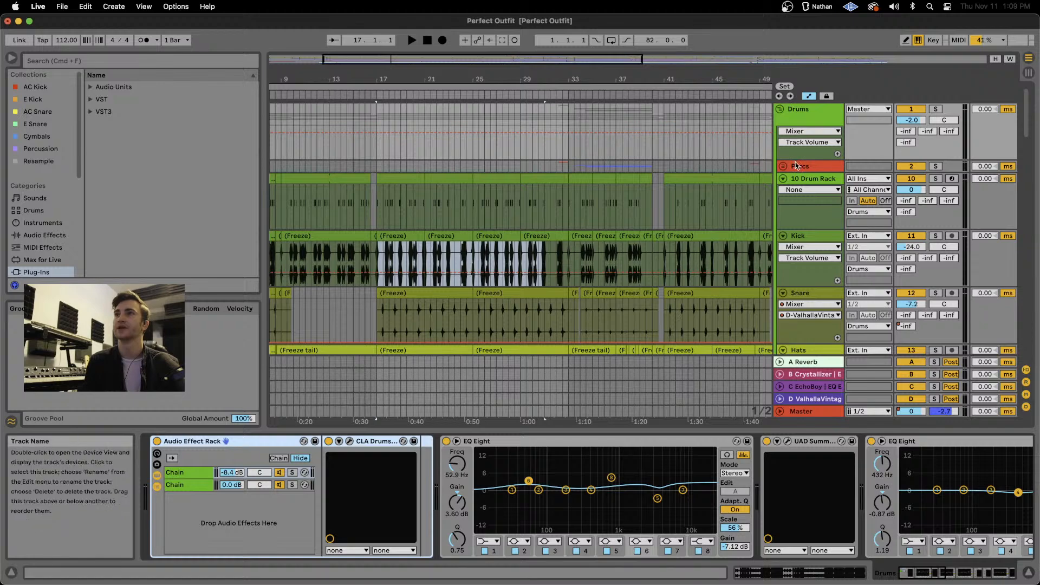
# Review the bass group's effects chain through to its last plug-in and look over its two Migos 808 tracks.
pyautogui.scroll(-5, 802, 217)
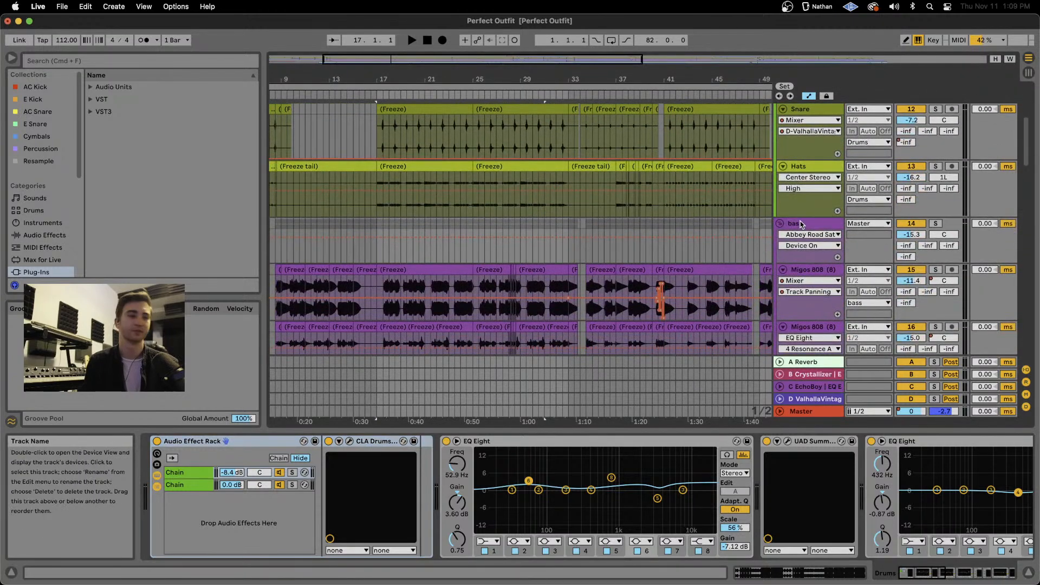
pyautogui.click(802, 225)
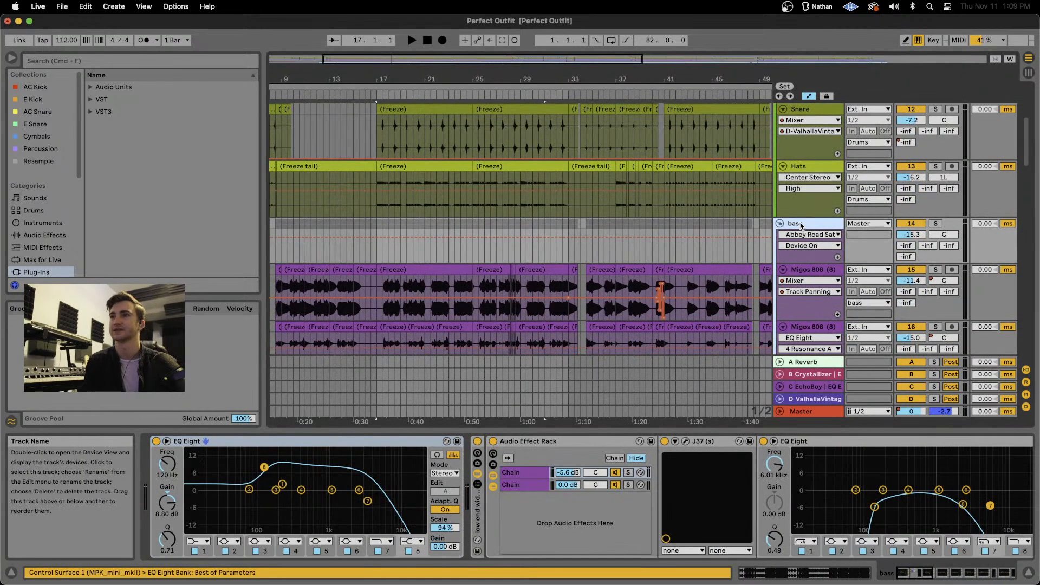
pyautogui.hscroll(10, 870, 486)
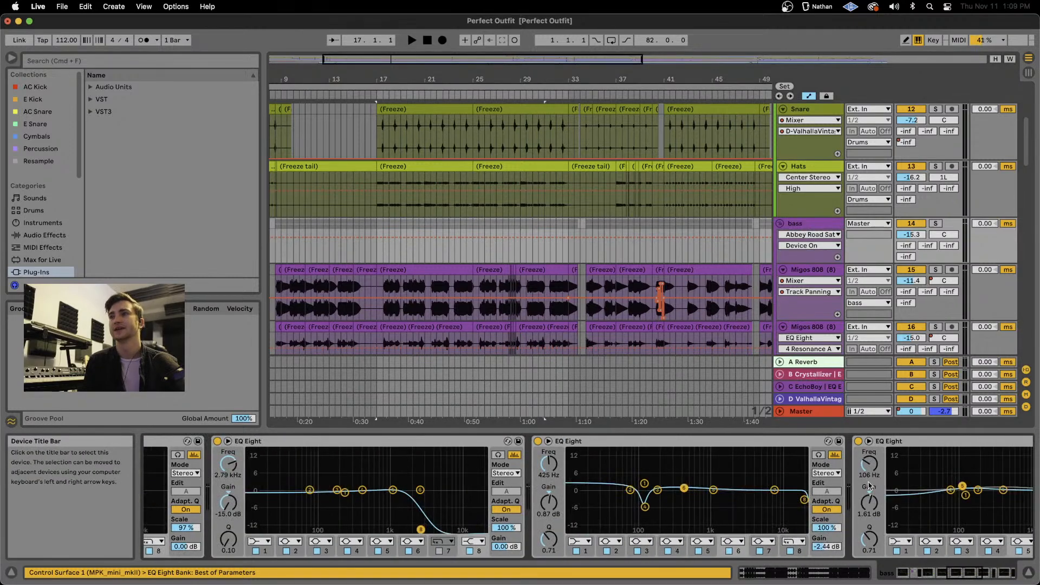
pyautogui.hscroll(10, 869, 486)
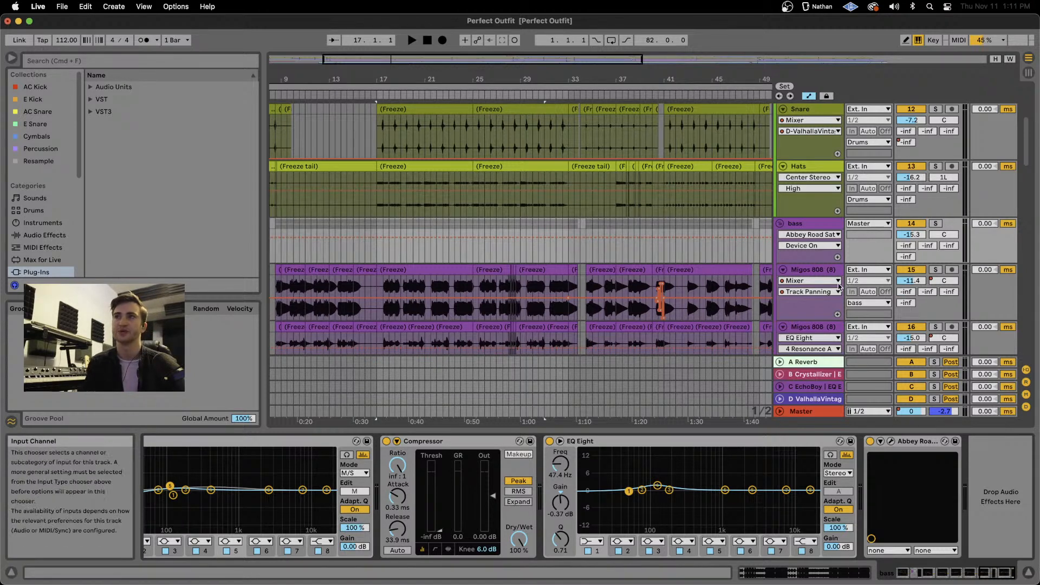
pyautogui.scroll(-1, 824, 242)
pyautogui.scroll(-3, 824, 242)
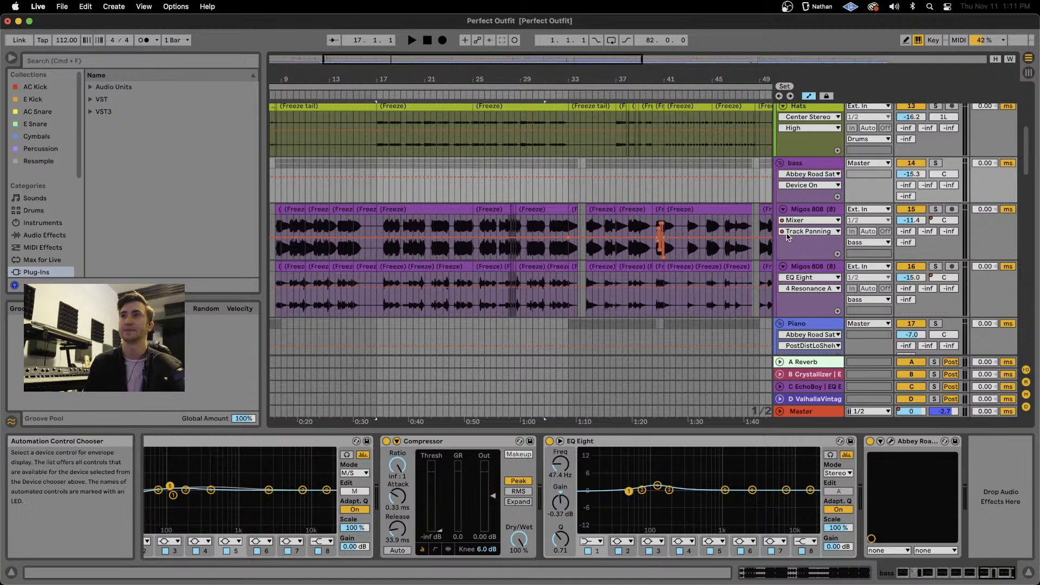
# Solo the Drums group and listen to it from bar 17, stopping playback near bar 21.
pyautogui.scroll(12, 788, 237)
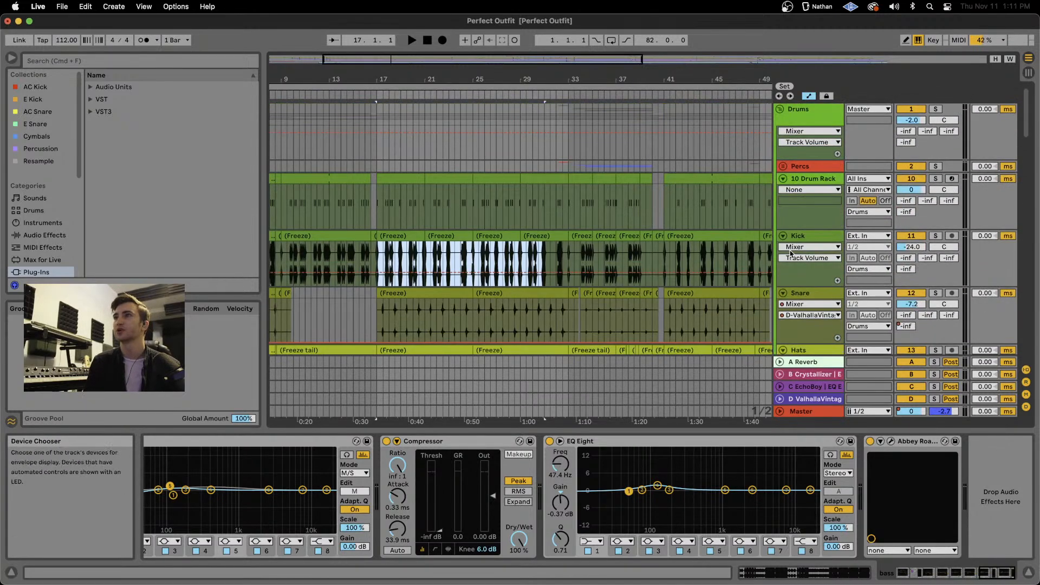
pyautogui.click(373, 213)
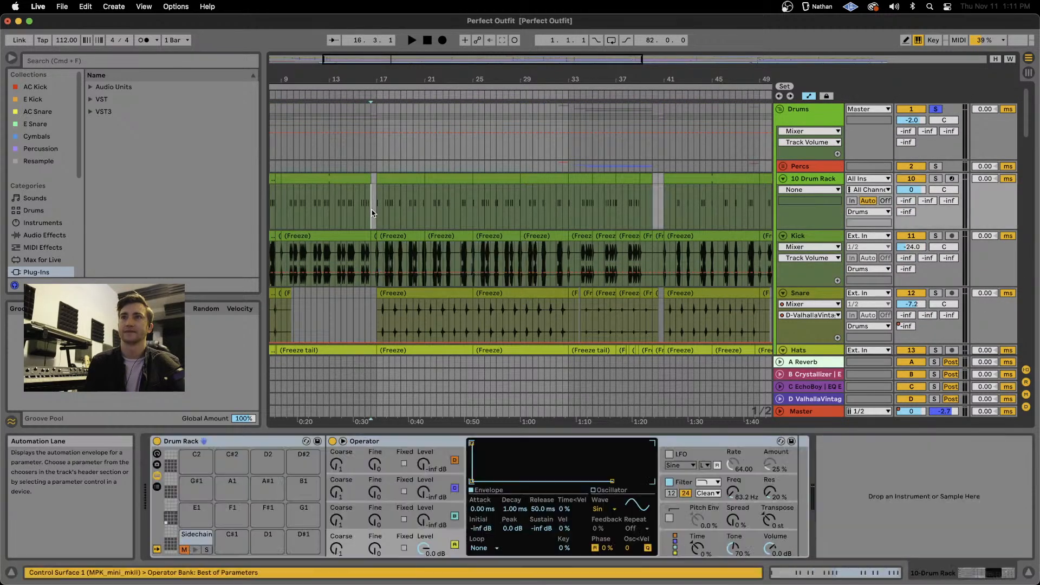
pyautogui.press('space')
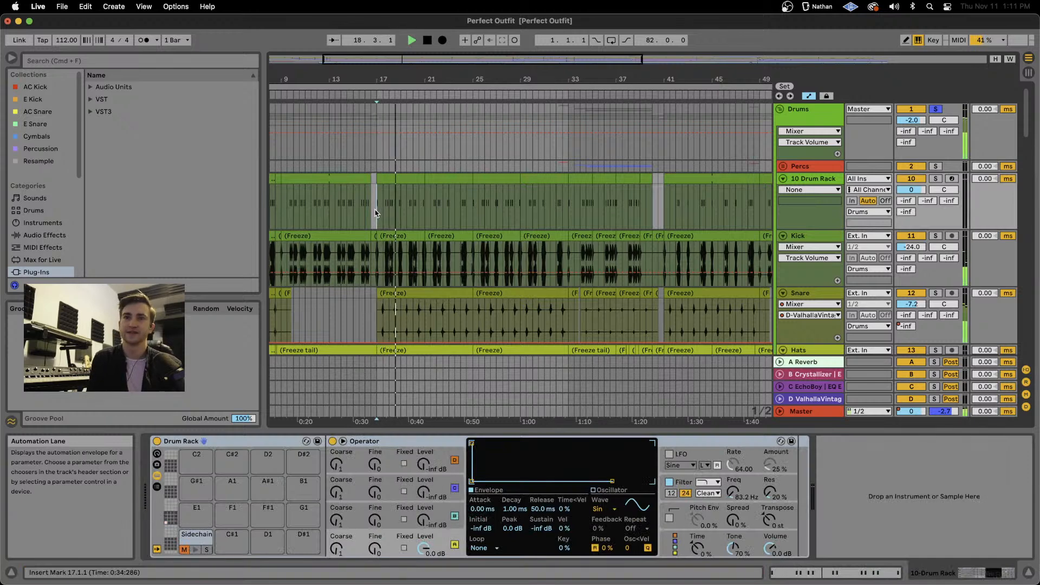
pyautogui.scroll(-2, 375, 210)
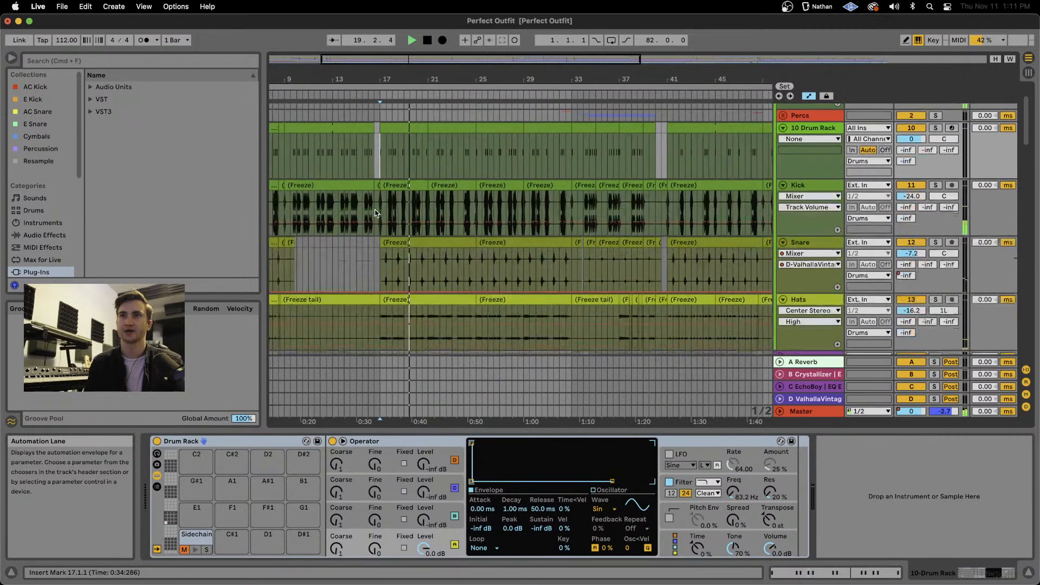
pyautogui.scroll(-1, 375, 210)
pyautogui.press('+')
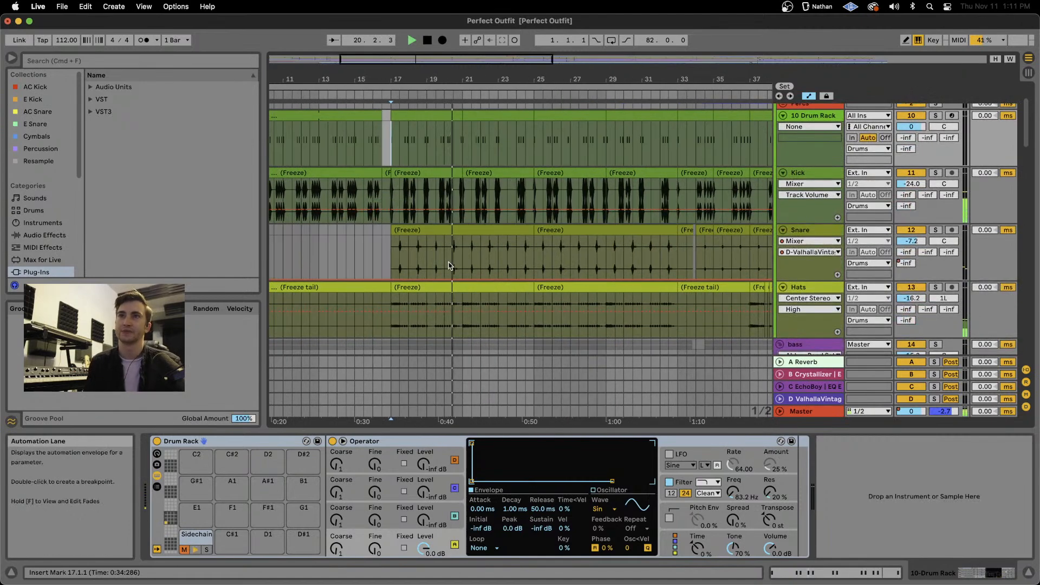
pyautogui.press('space')
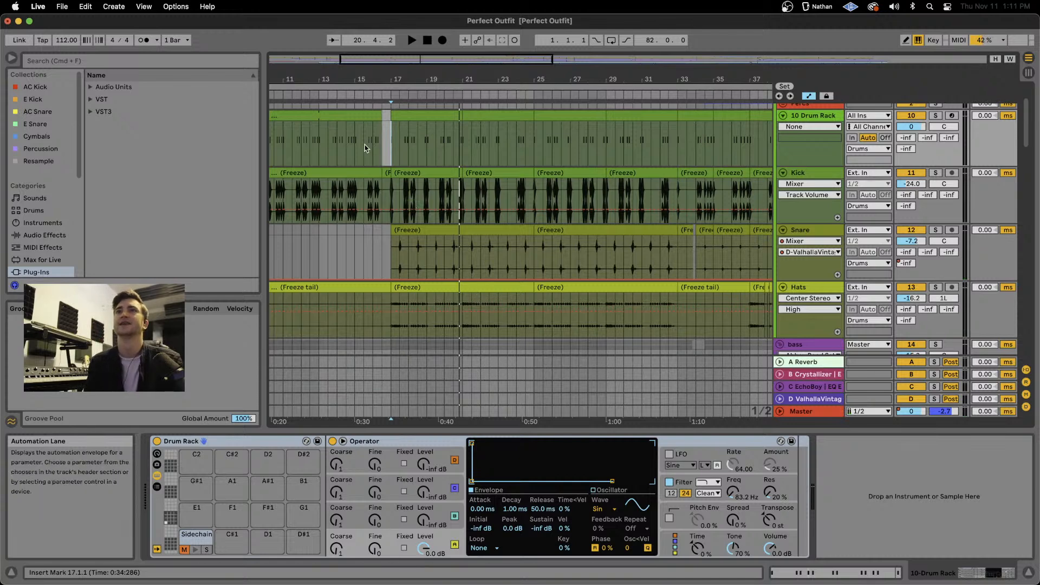
# Play the soloed drums from bar 21.3, highlight the Kick hits just before bar 23, and stop playback.
pyautogui.click(478, 147)
pyautogui.press('space')
pyautogui.press('+')
pyautogui.press('+')
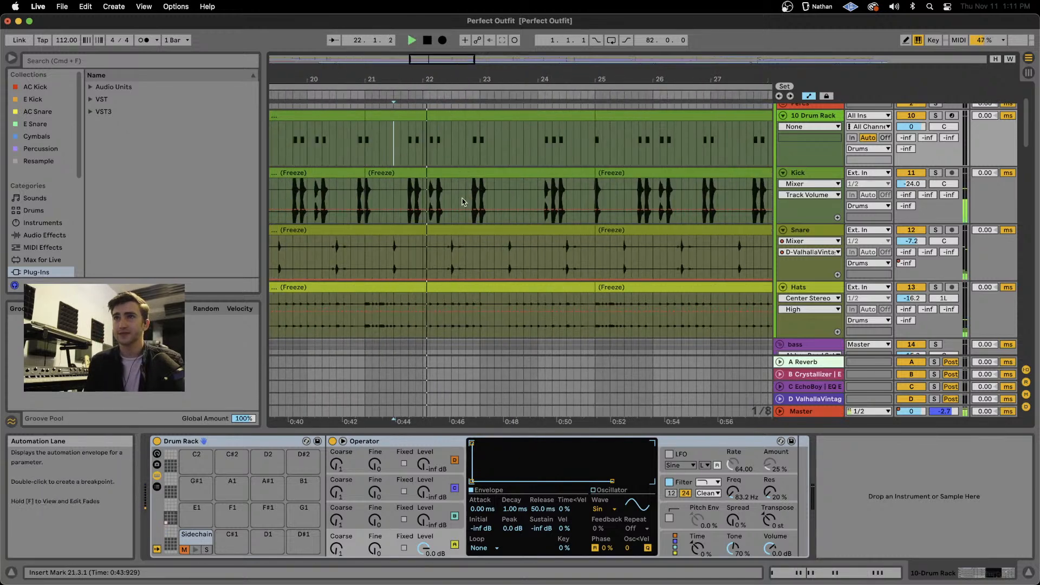
pyautogui.moveTo(466, 215); pyautogui.dragTo(509, 214)
pyautogui.scroll(-3, 512, 206)
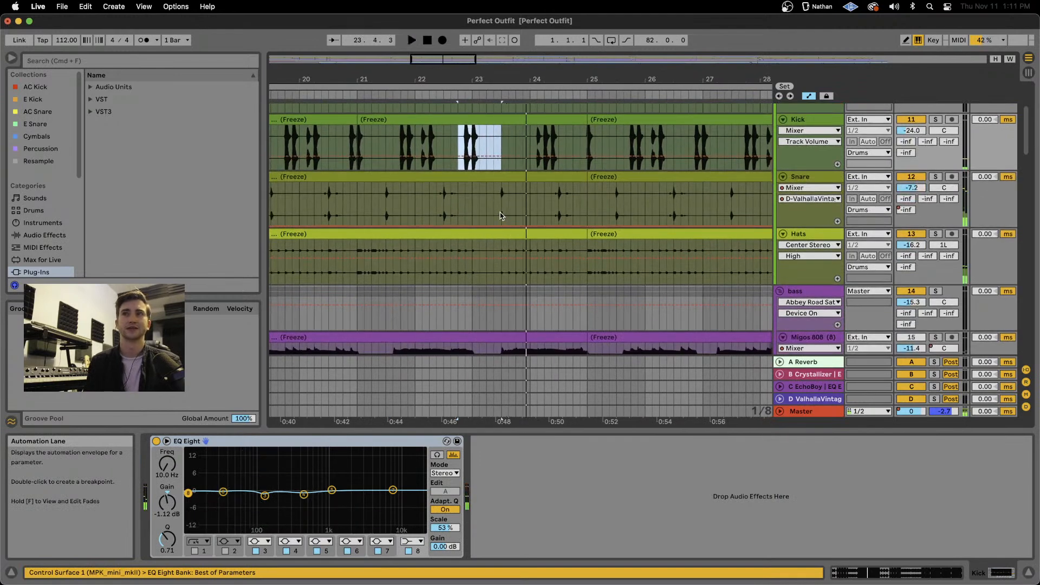
pyautogui.press('space')
# Highlight the Snare hit at bar 23 and examine the Hats pattern leading up to it.
pyautogui.moveTo(494, 204); pyautogui.dragTo(524, 186)
pyautogui.click(524, 181)
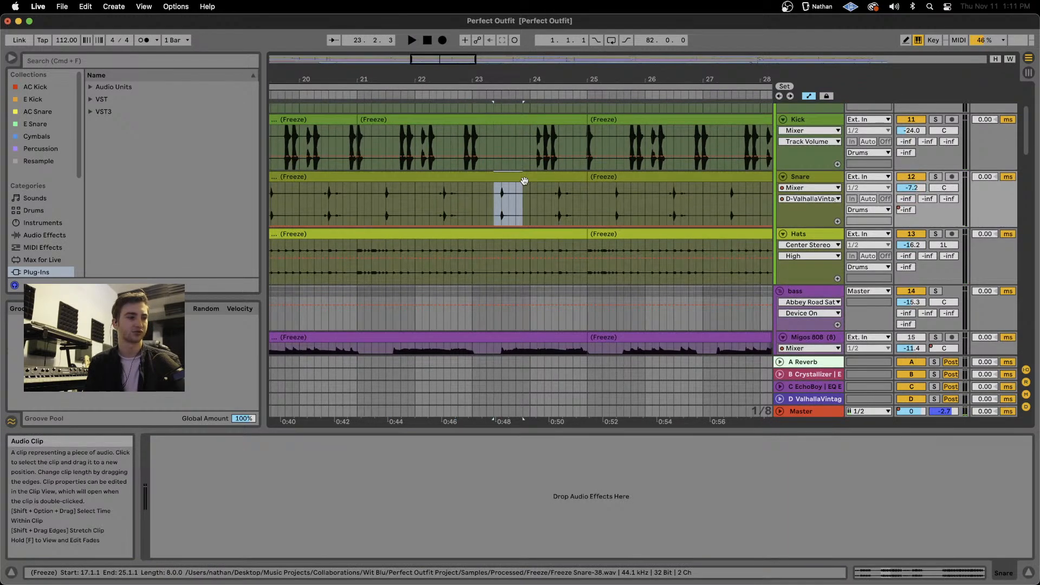
pyautogui.moveTo(488, 222)
pyautogui.mouseDown()
pyautogui.moveTo(525, 196)
pyautogui.moveTo(526, 175)
pyautogui.mouseUp()
pyautogui.press('-')
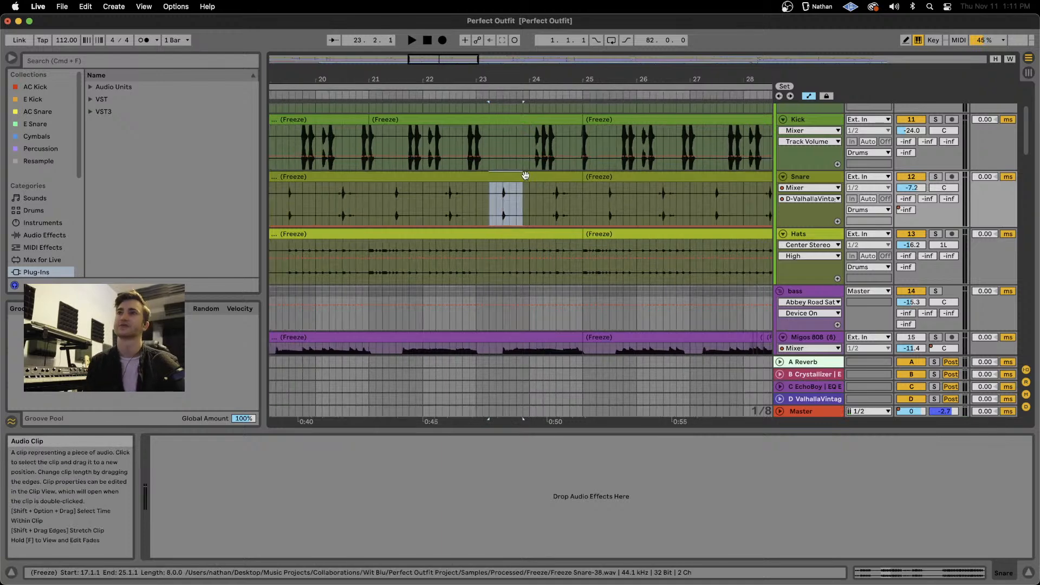
pyautogui.scroll(-4, 530, 219)
pyautogui.moveTo(427, 187); pyautogui.dragTo(492, 188)
pyautogui.click(487, 189)
pyautogui.scroll(-5, 488, 190)
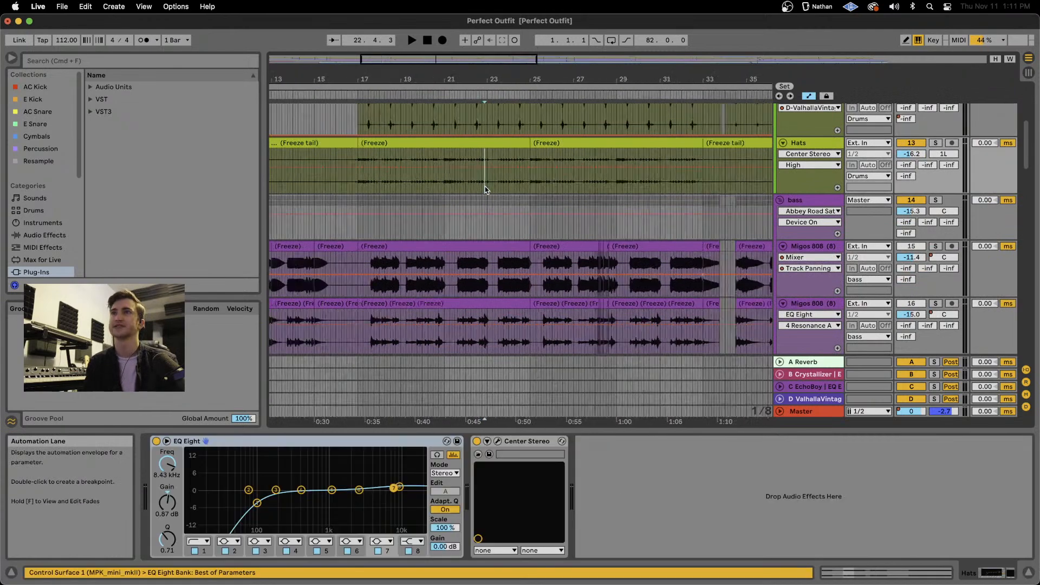
# Select the first notes after bar 17 on both Migos 808 tracks and solo the bass group.
pyautogui.scroll(4, 359, 269)
pyautogui.click(495, 293)
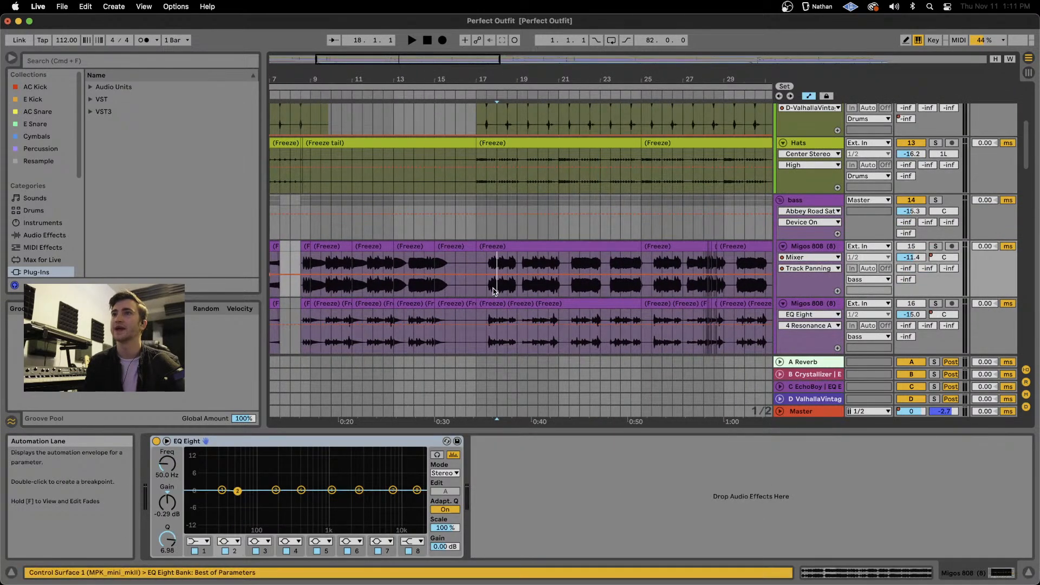
pyautogui.press('+')
pyautogui.click(482, 292)
pyautogui.moveTo(484, 292); pyautogui.dragTo(542, 348)
pyautogui.click(936, 165)
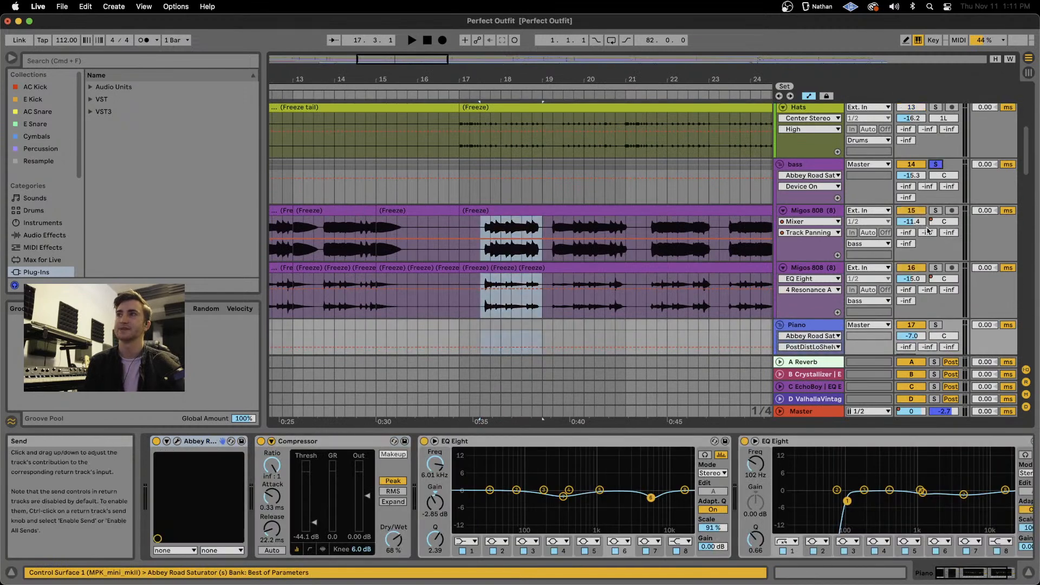
# Solo each of the two Migos 808 tracks in turn and listen to them from bar 17.
pyautogui.click(936, 212)
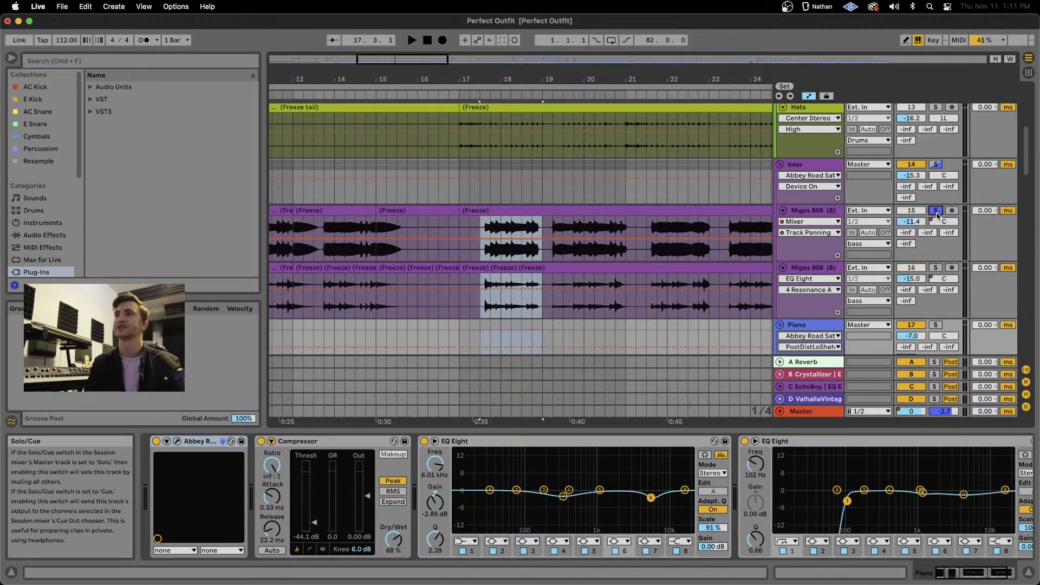
pyautogui.press('space')
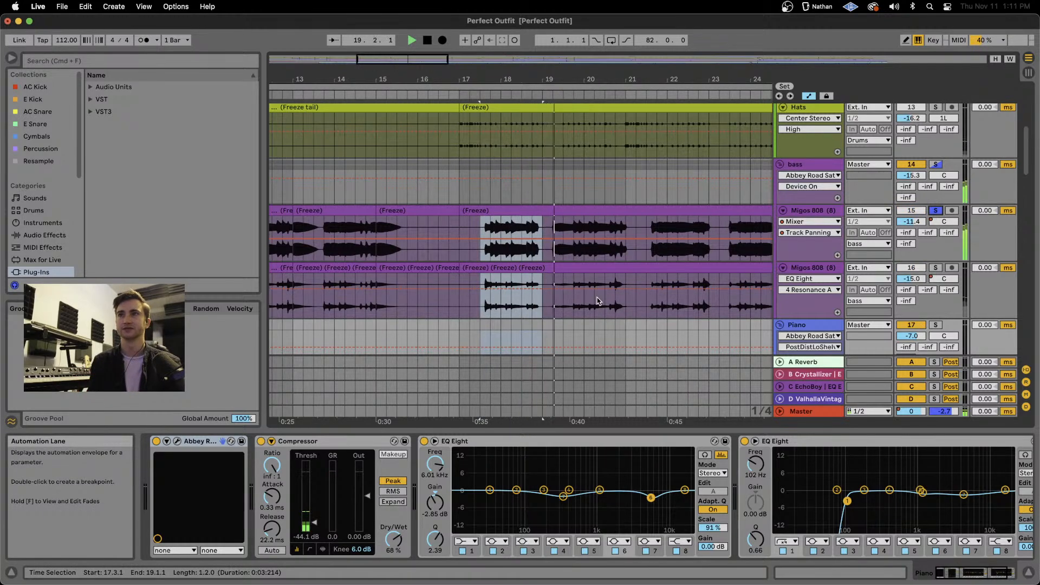
pyautogui.click(936, 268)
pyautogui.press('space')
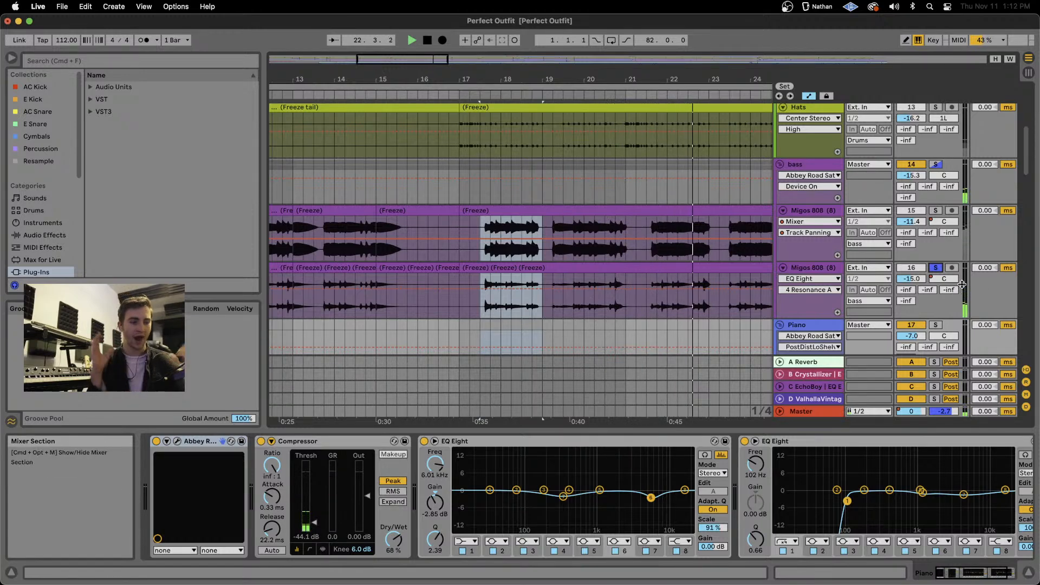
pyautogui.press('space')
# Show the second Migos 808 track's devices, replay it, and compare the 17.3 to 19.1 note on both 808 tracks.
pyautogui.click(812, 268)
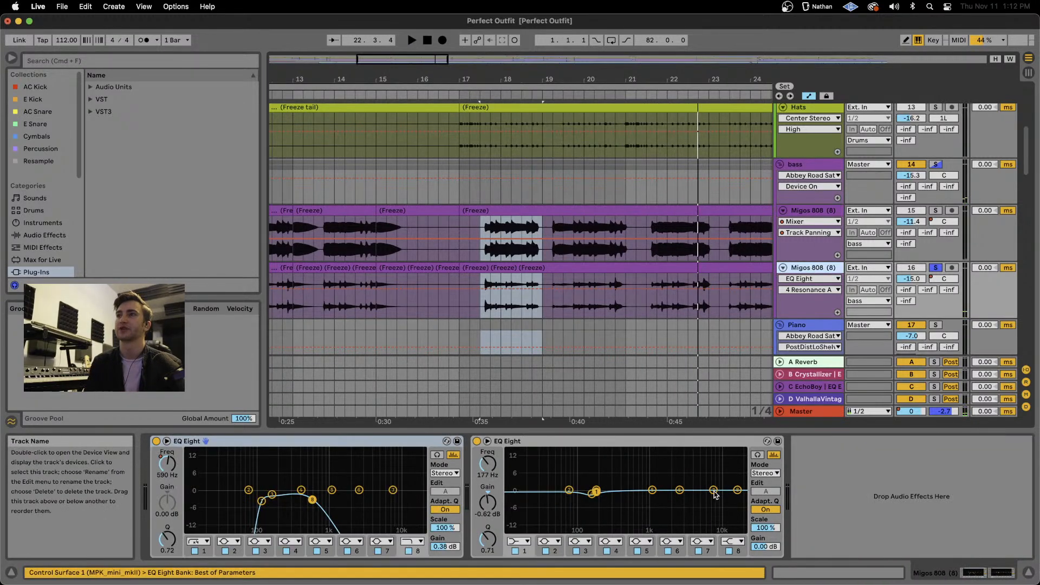
pyautogui.press('space')
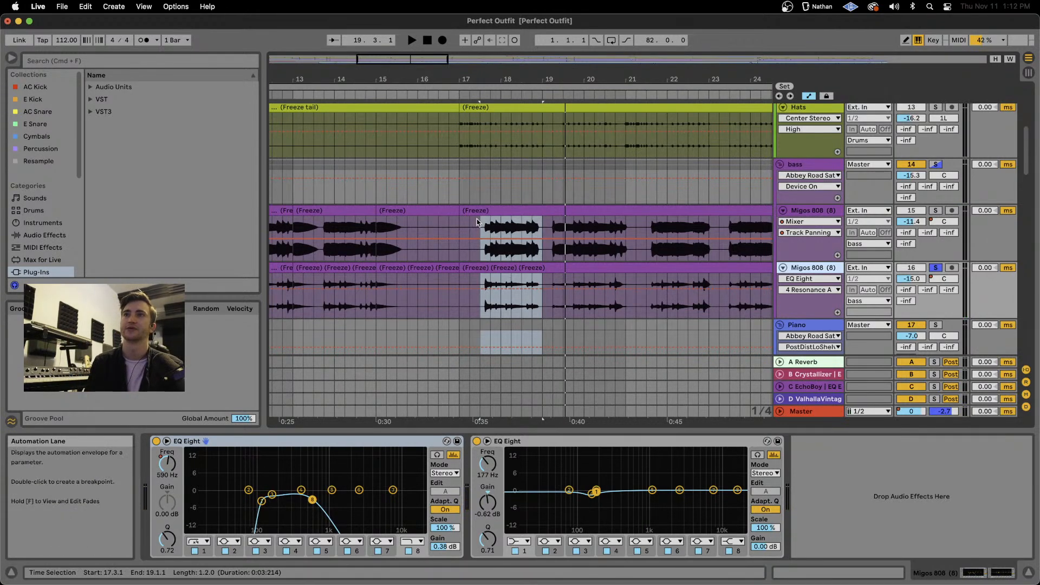
pyautogui.moveTo(478, 225); pyautogui.dragTo(546, 299)
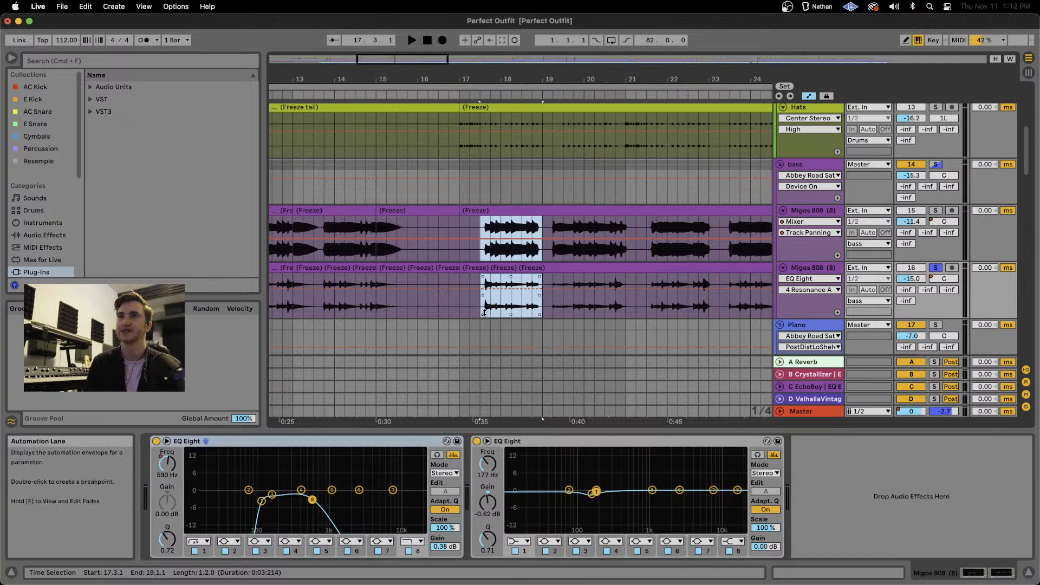
pyautogui.moveTo(477, 299); pyautogui.dragTo(541, 208)
pyautogui.moveTo(479, 310); pyautogui.dragTo(544, 268)
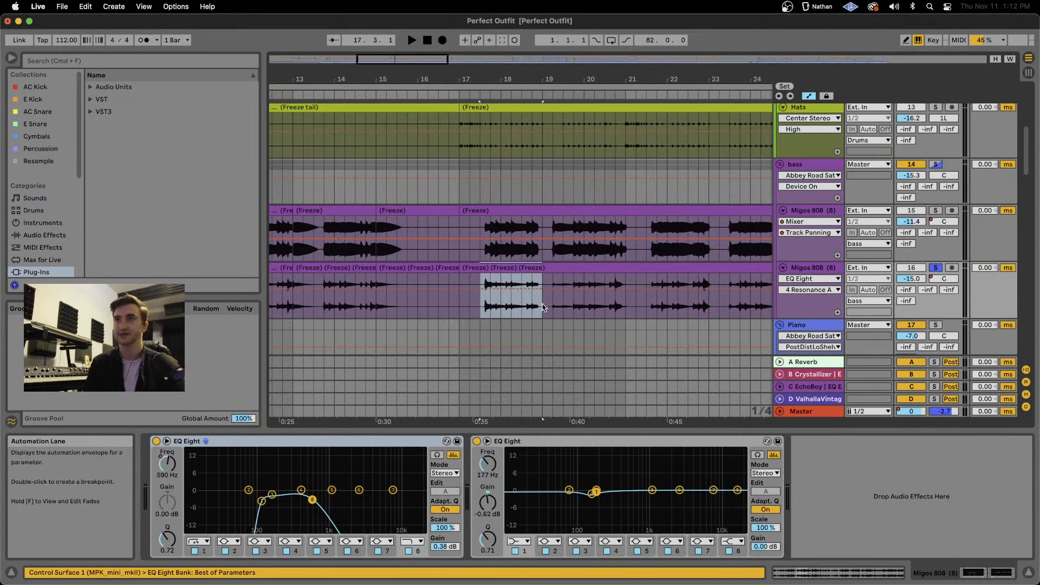
pyautogui.moveTo(481, 230); pyautogui.dragTo(543, 221)
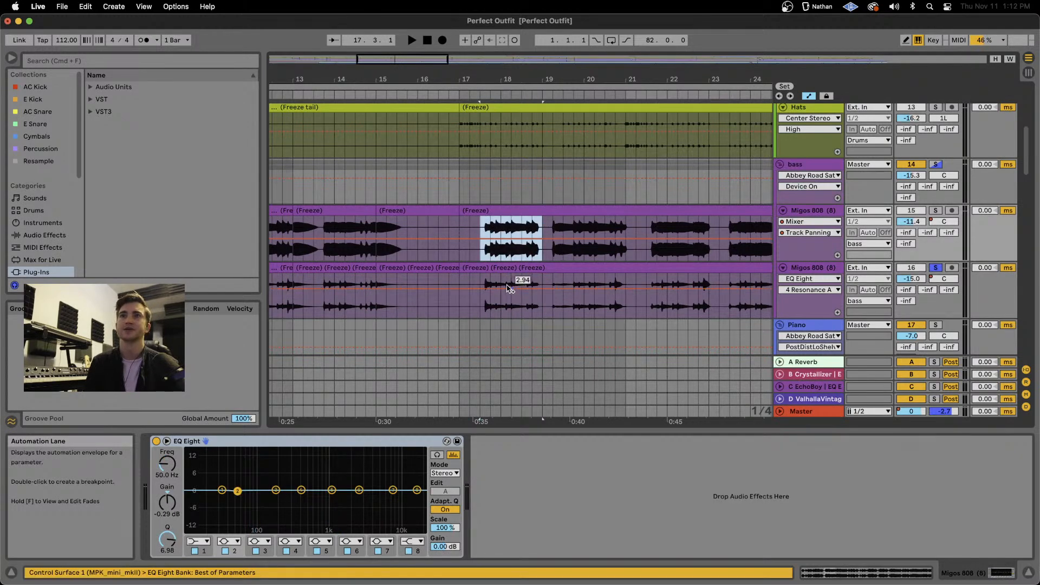
# Find the Waves J37 Stereo VST3 plug-in and add it after EQ Eight on the first Migos 808 track.
pyautogui.click(825, 213)
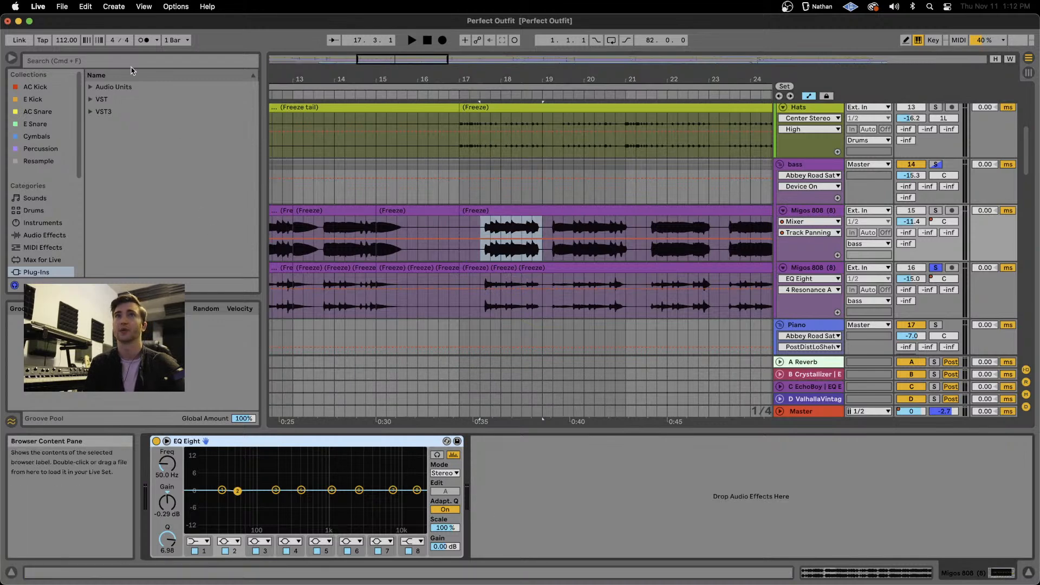
pyautogui.click(108, 62)
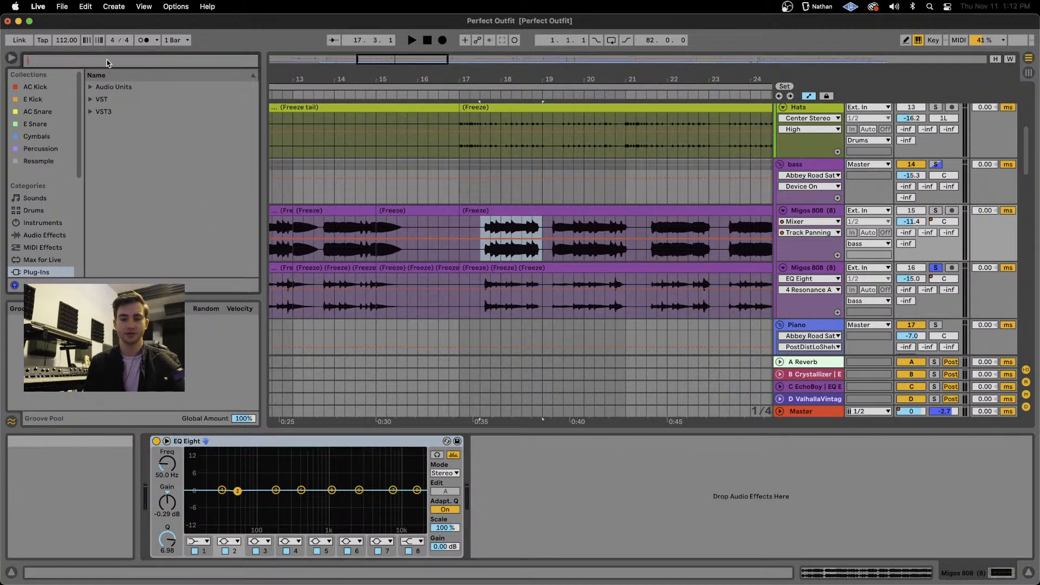
pyautogui.write('j37')
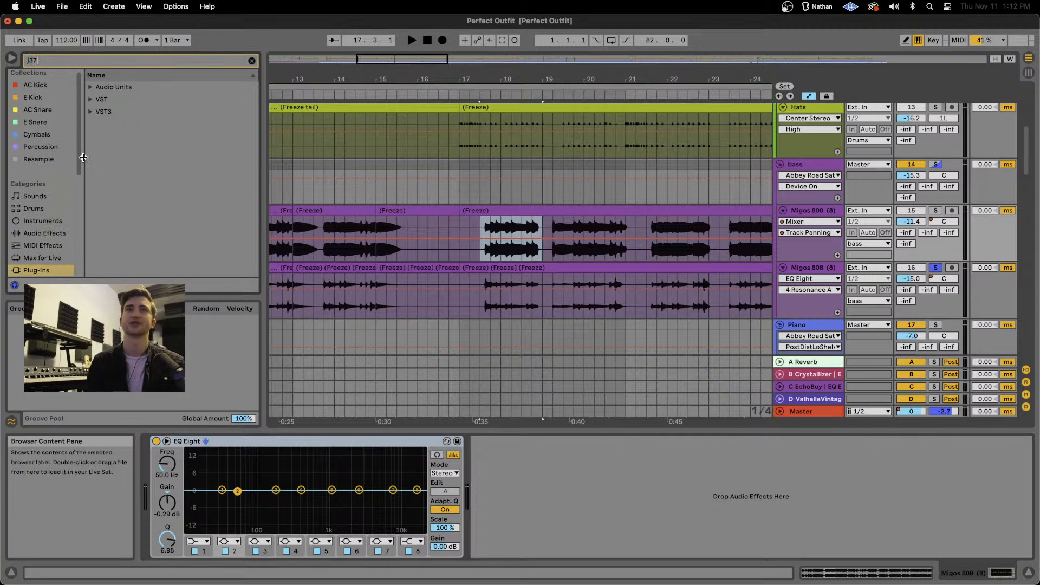
pyautogui.click(90, 111)
pyautogui.click(98, 125)
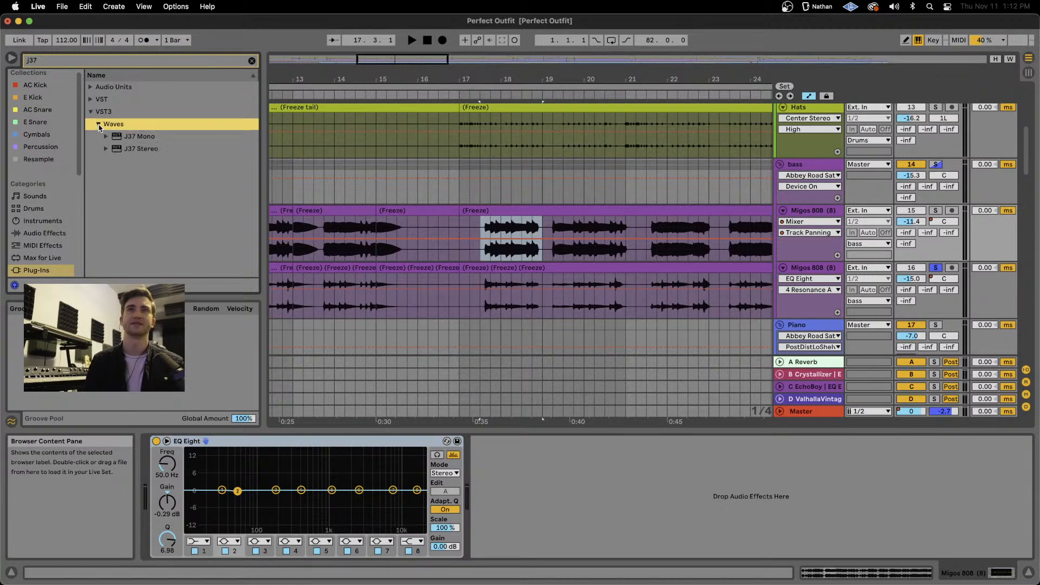
pyautogui.moveTo(141, 148); pyautogui.dragTo(349, 304)
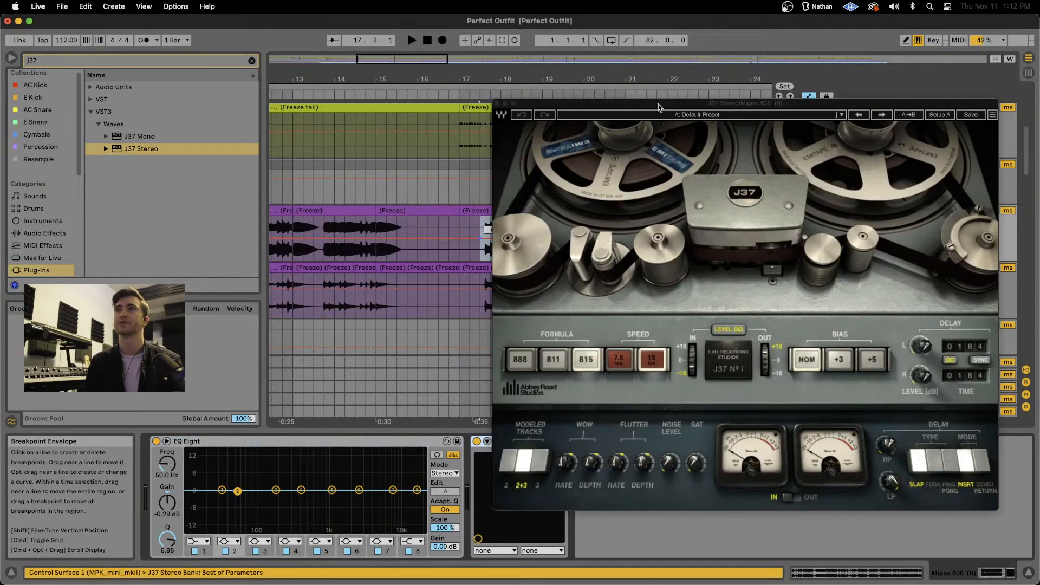
# Set the J37 plug-in's GUI size to 100% and move its window clear of the 808 notes after bar 17.
pyautogui.moveTo(659, 108); pyautogui.dragTo(264, 104)
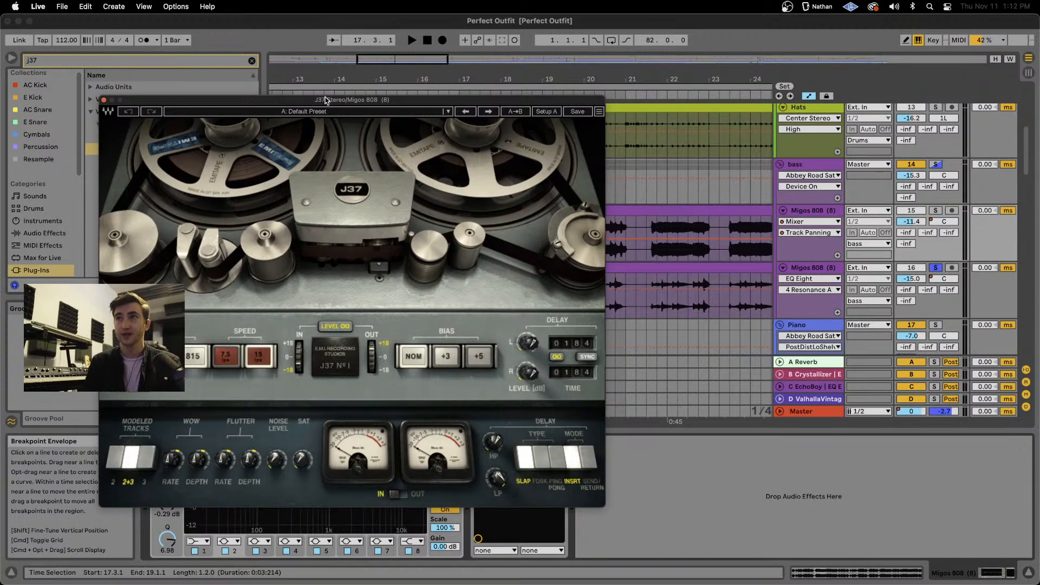
pyautogui.click(599, 111)
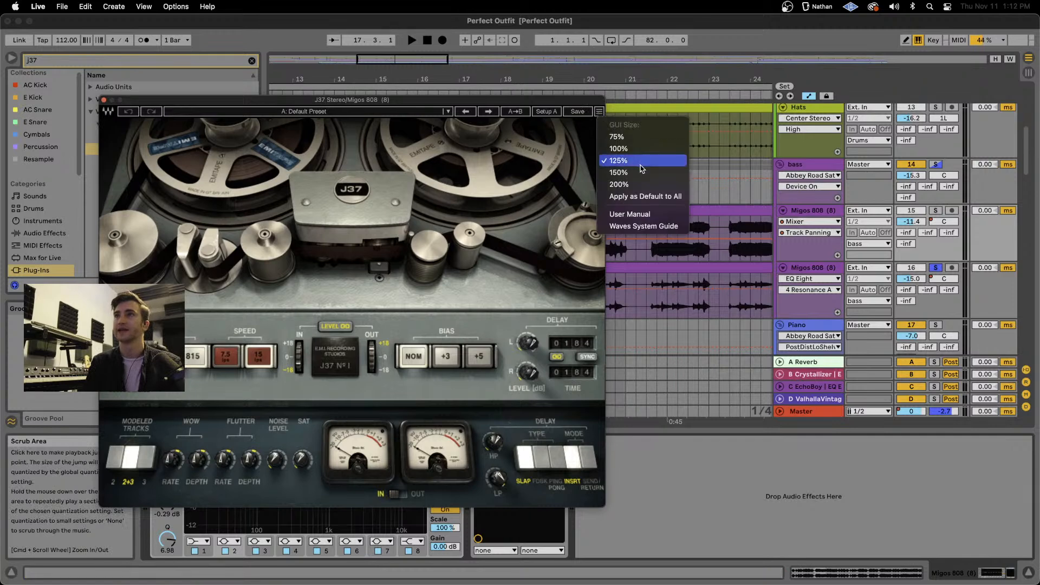
pyautogui.click(634, 150)
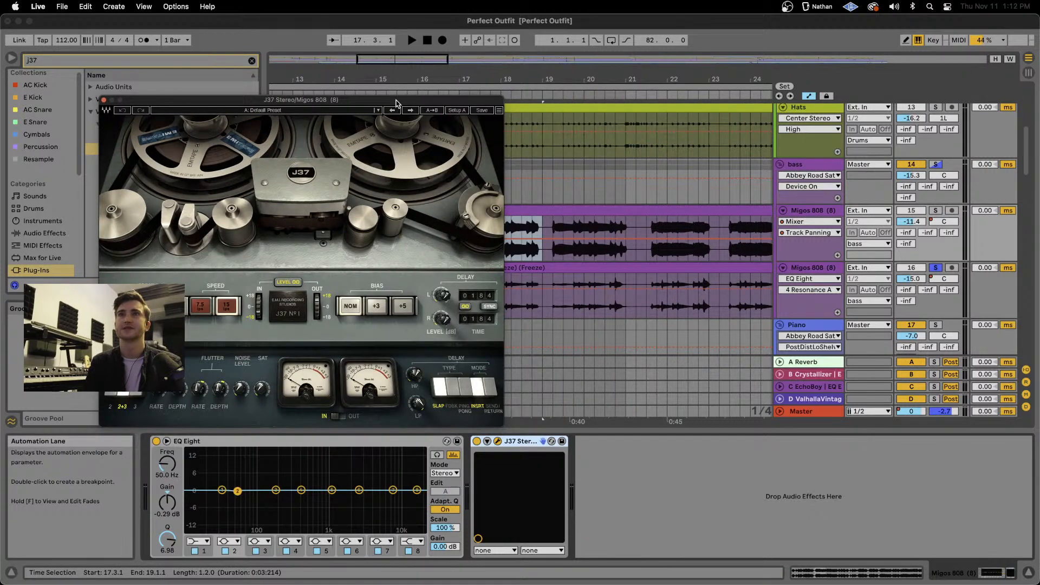
pyautogui.moveTo(391, 102); pyautogui.dragTo(331, 61)
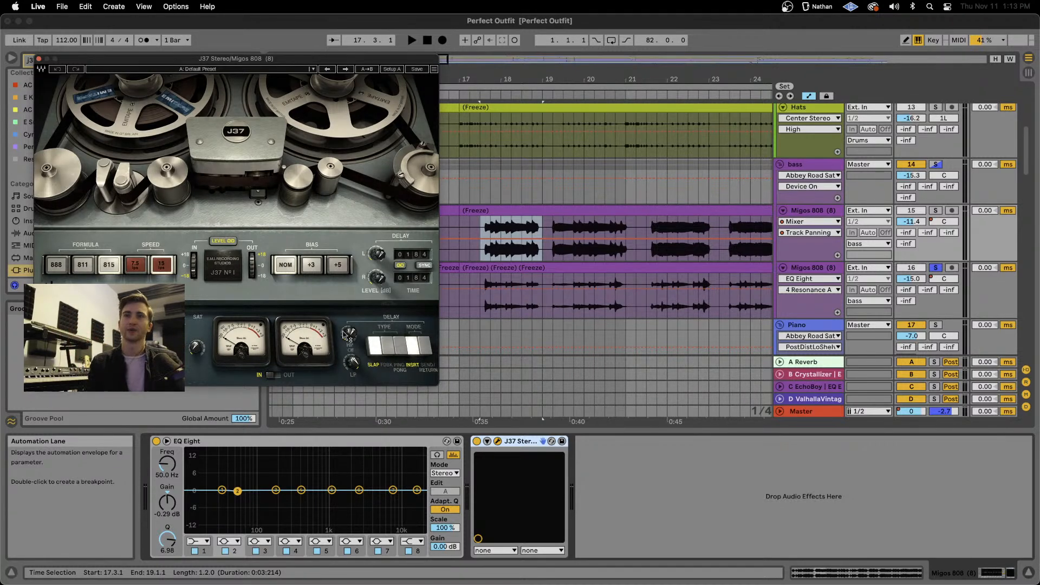
# Group the J37 into an Audio Effect Rack, create a second empty chain, and compare the wet and dry chains.
pyautogui.click(517, 443)
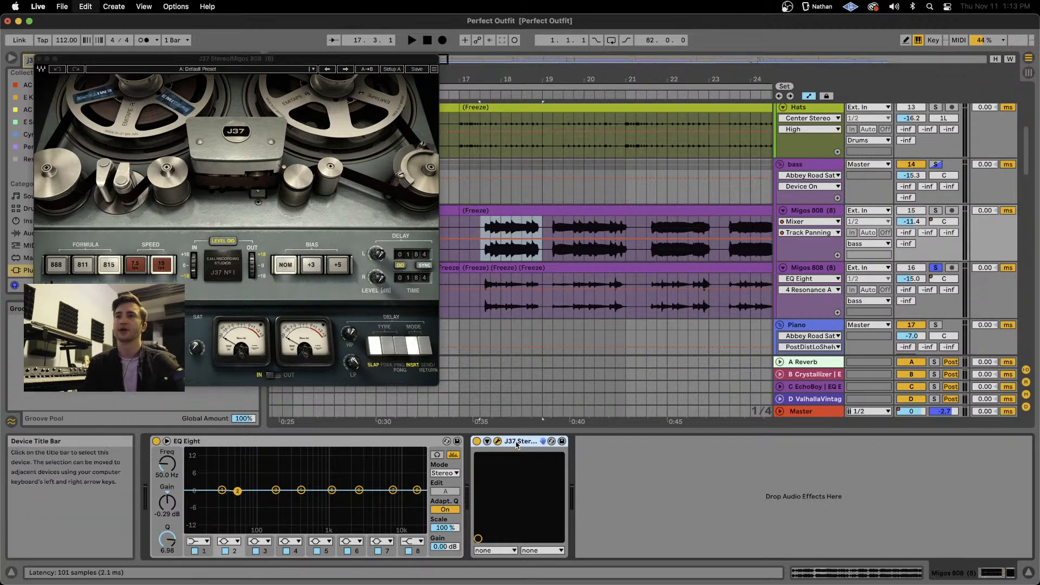
pyautogui.press('super+g')
pyautogui.rightClick(507, 495)
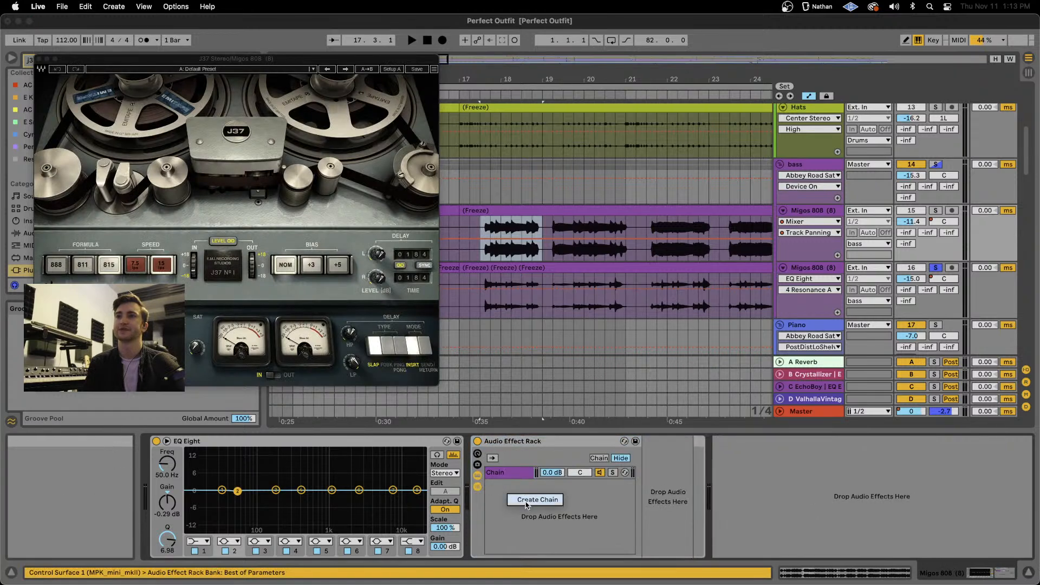
pyautogui.click(534, 500)
pyautogui.click(513, 472)
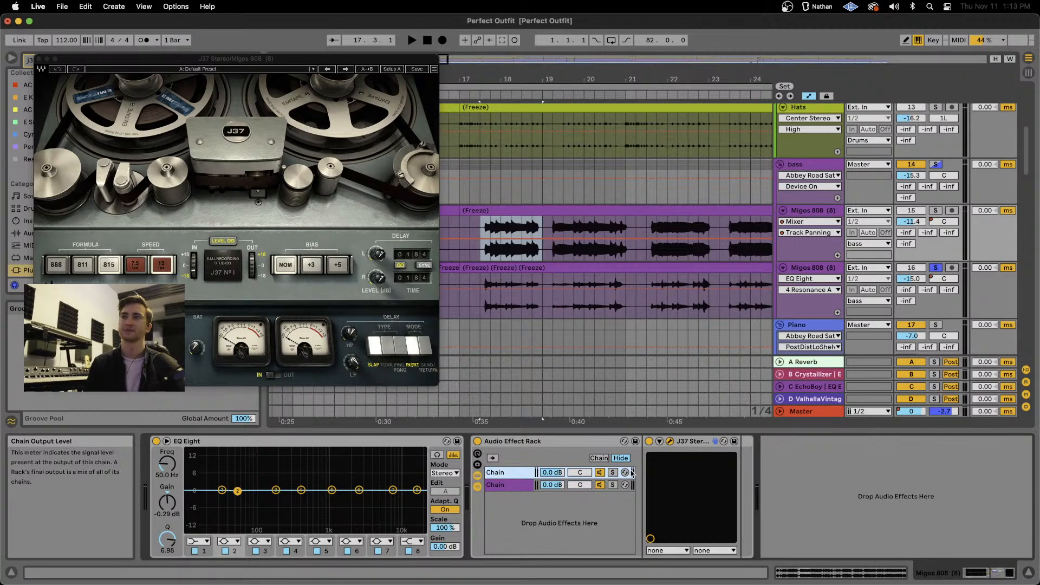
pyautogui.click(507, 486)
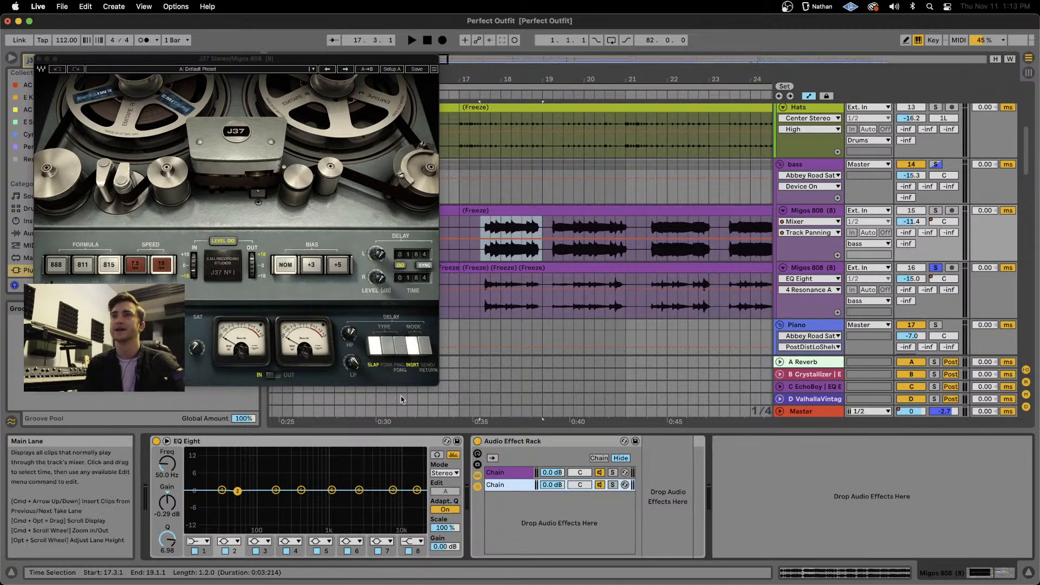
pyautogui.click(512, 473)
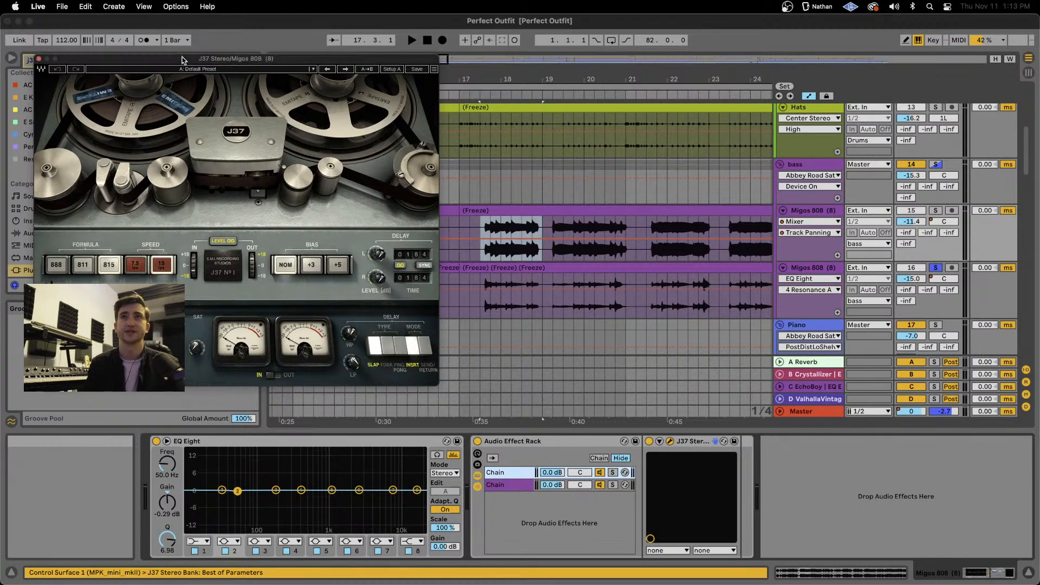
# Highlight the second 808 note from 19.3 to 21.1 and set the J37's formula to 815 and bias to Nom.
pyautogui.moveTo(182, 60); pyautogui.dragTo(220, 71)
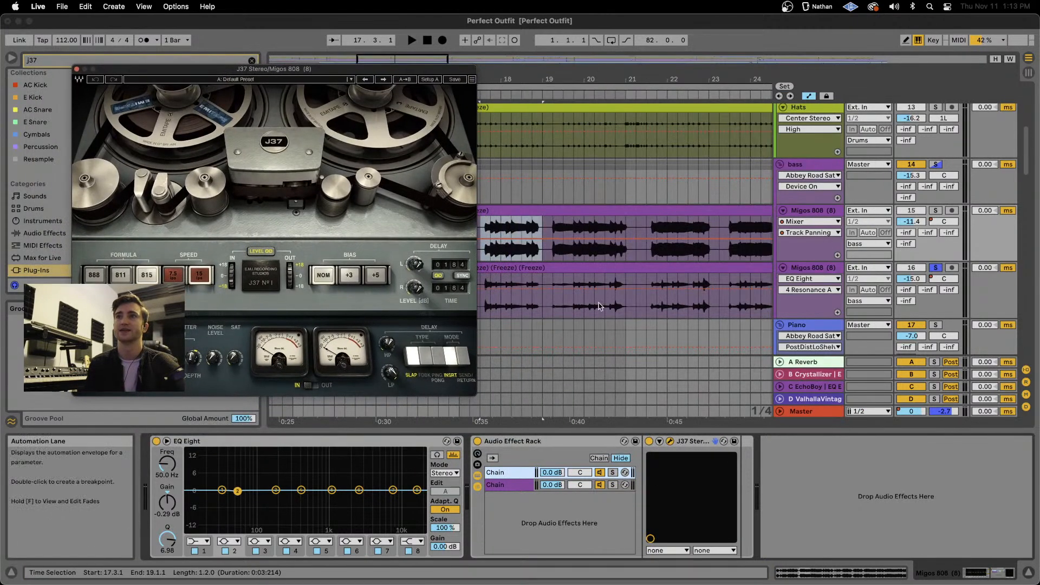
pyautogui.moveTo(566, 309)
pyautogui.mouseDown()
pyautogui.moveTo(608, 308)
pyautogui.moveTo(626, 275)
pyautogui.mouseUp()
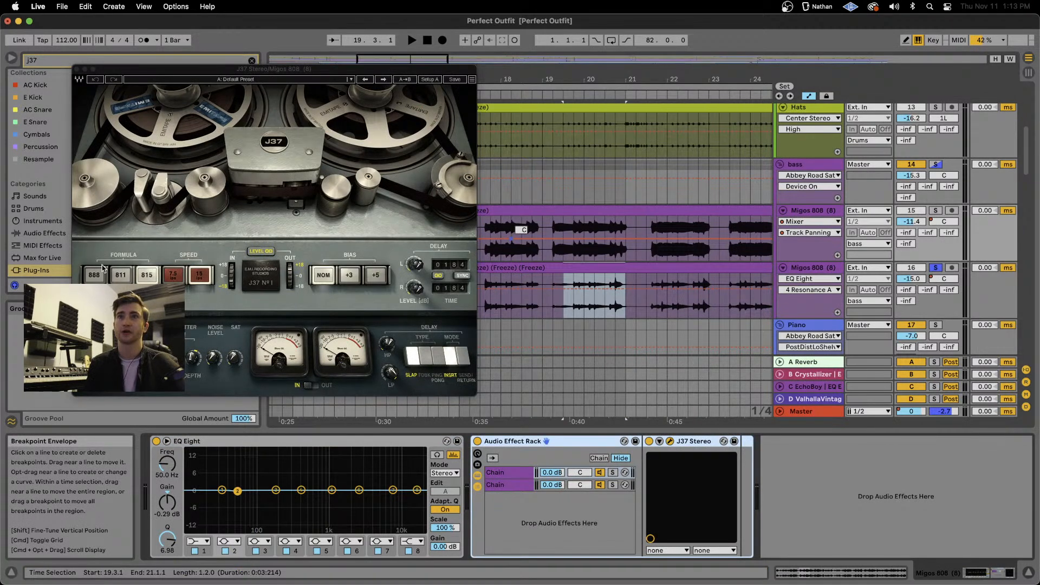
pyautogui.click(149, 279)
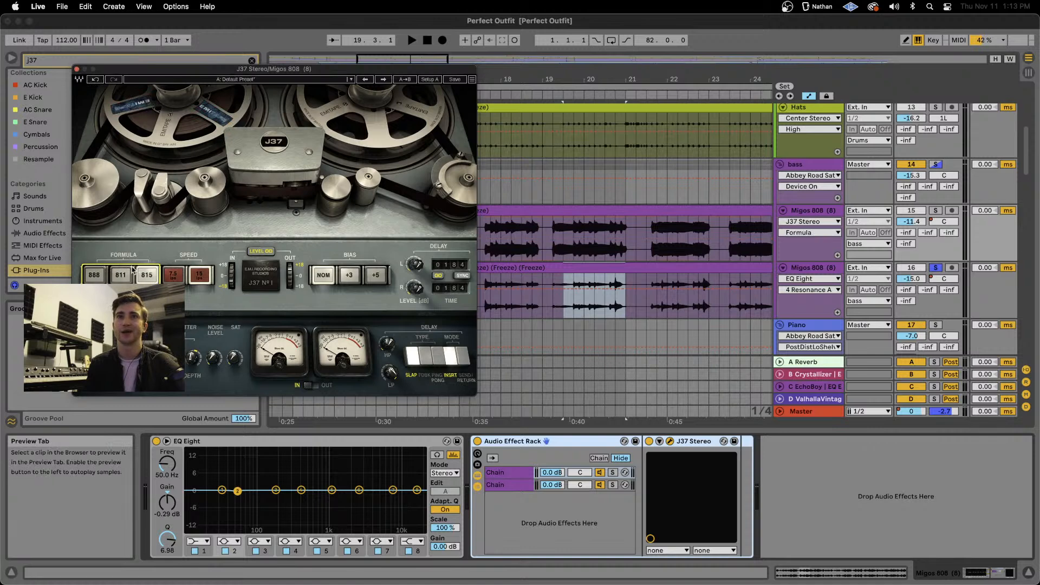
pyautogui.click(349, 276)
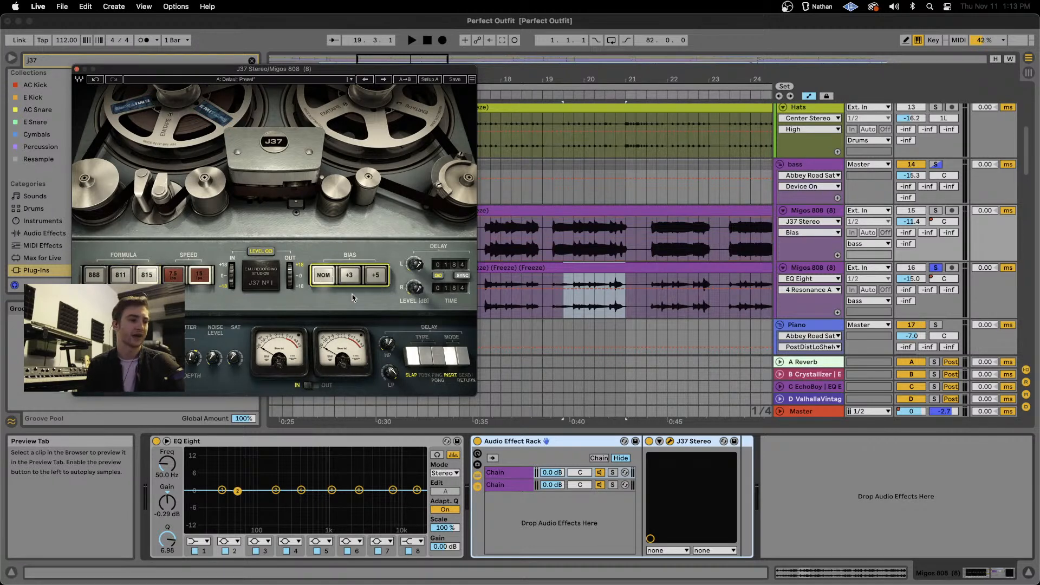
pyautogui.click(349, 275)
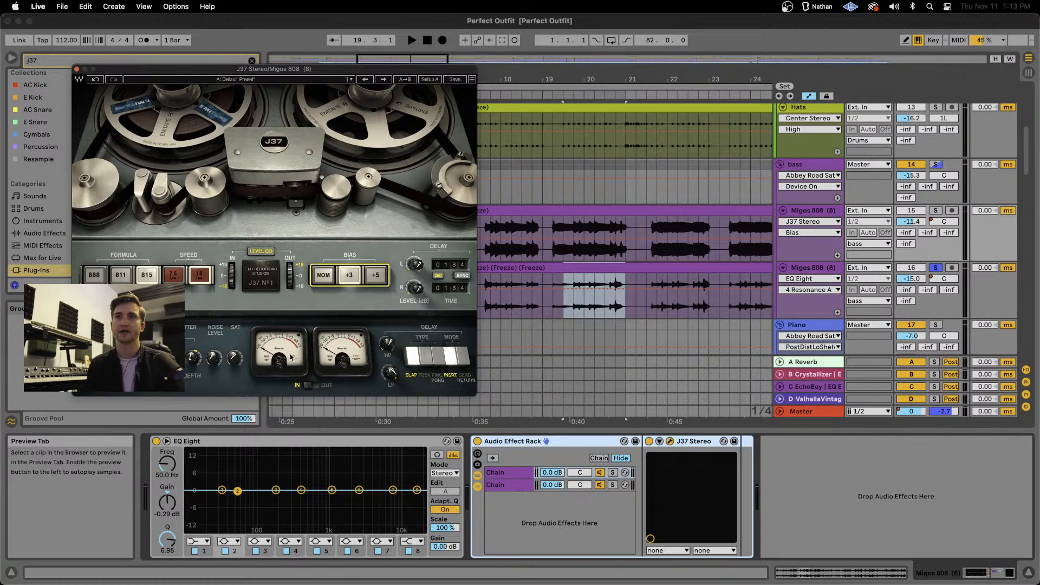
pyautogui.click(234, 357)
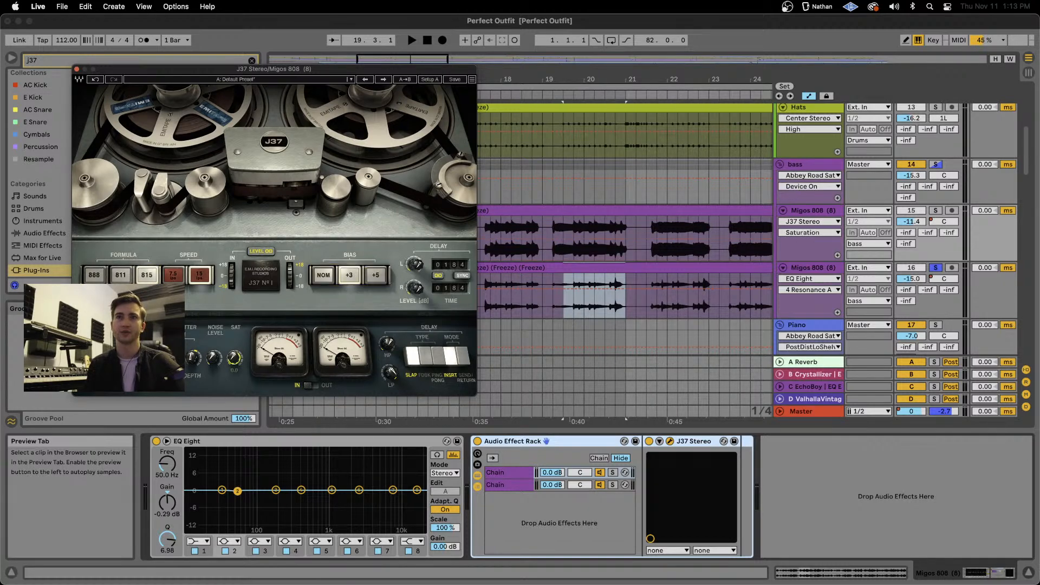
pyautogui.click(329, 276)
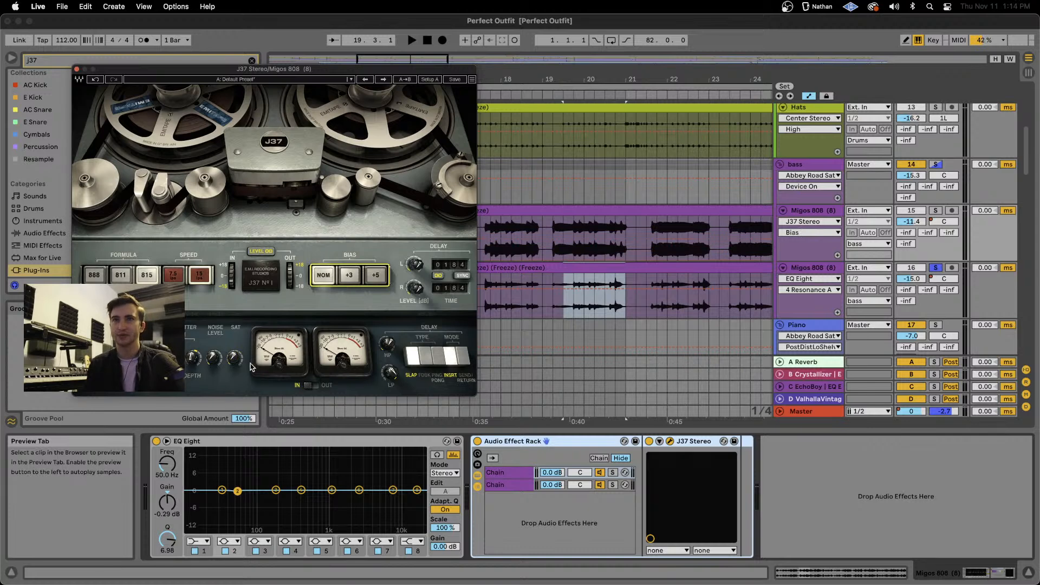
# Adjust the saturation amount of the J37 on the first Migos 808 track.
pyautogui.click(234, 358)
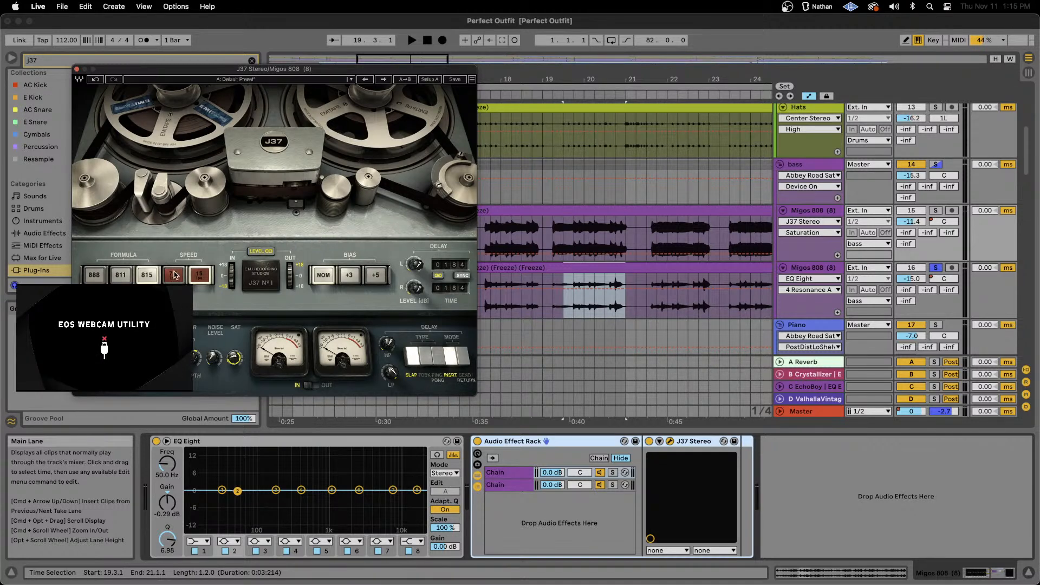
pyautogui.moveTo(235, 356)
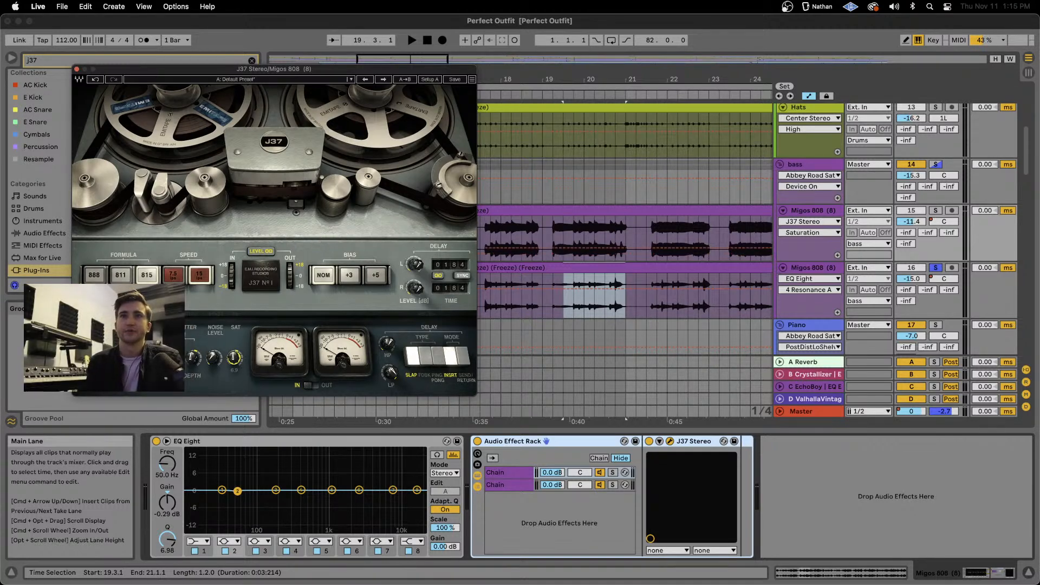
pyautogui.moveTo(235, 358); pyautogui.dragTo(237, 344)
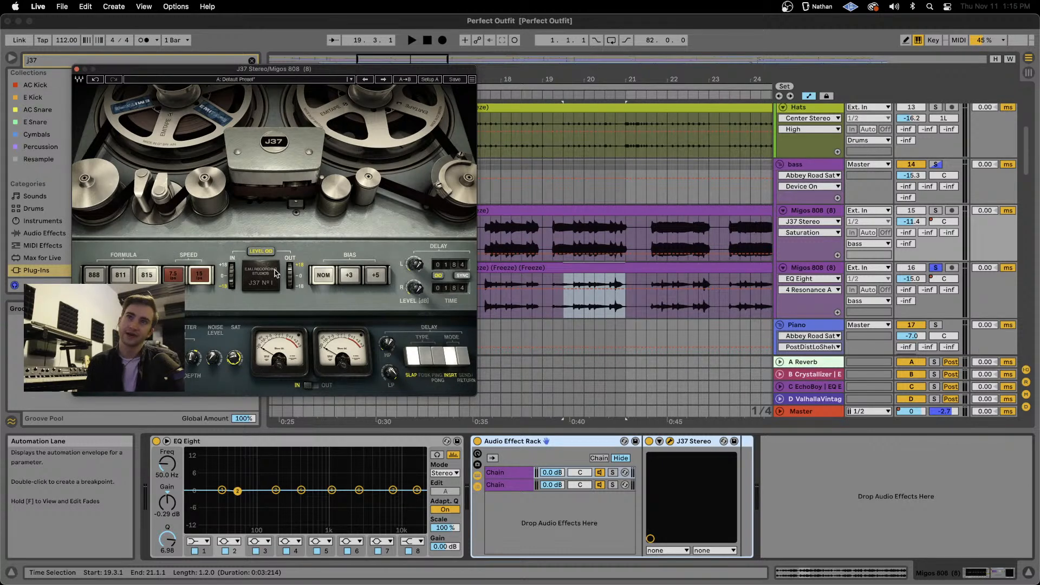
# Adjust the J37's input level and its delay high-pass filter.
pyautogui.moveTo(236, 282); pyautogui.dragTo(237, 272)
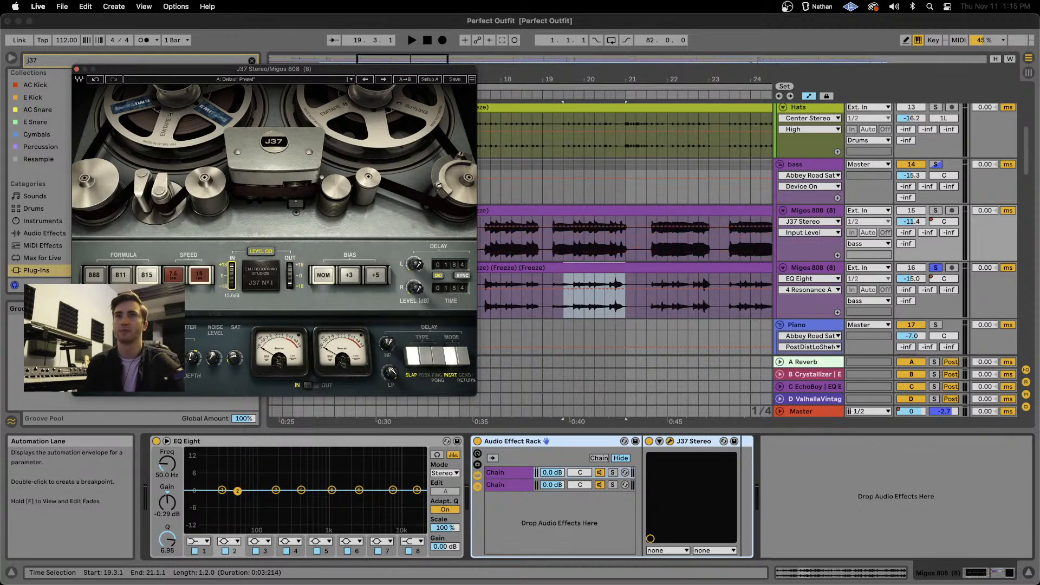
pyautogui.moveTo(232, 278); pyautogui.dragTo(235, 281)
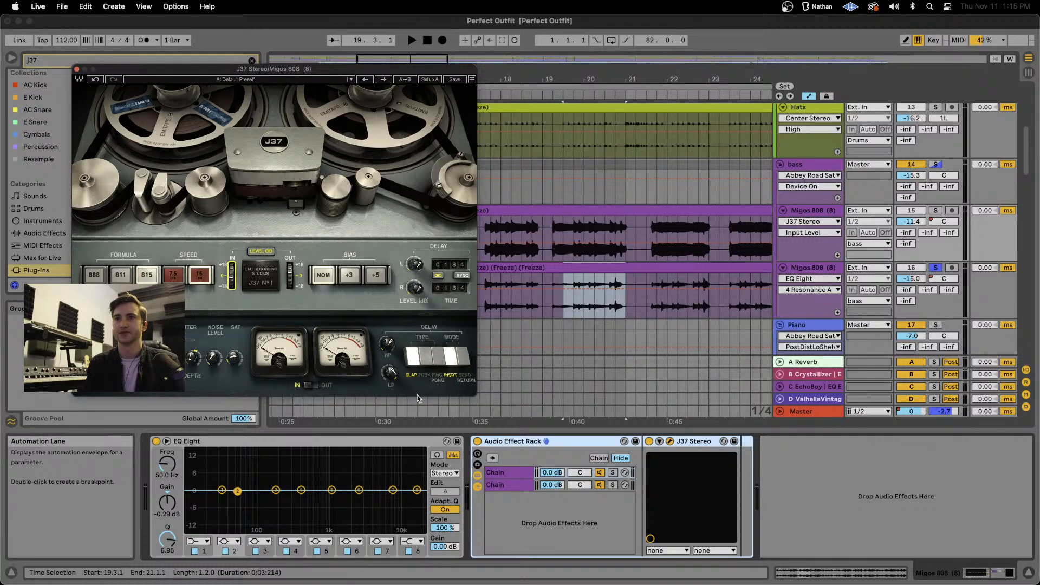
pyautogui.click(387, 343)
pyautogui.moveTo(388, 343); pyautogui.dragTo(388, 336)
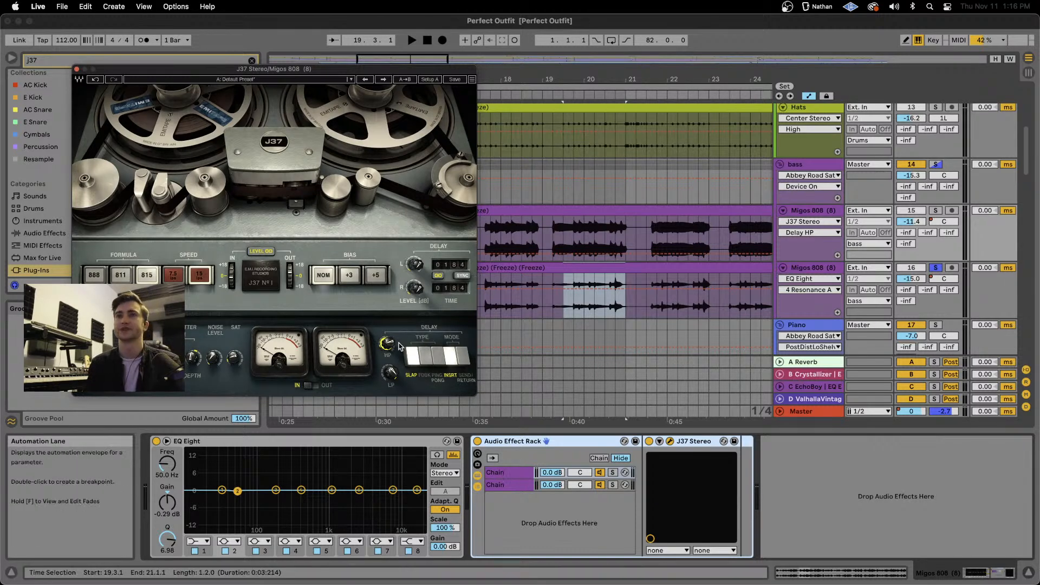
# Adjust the J37's delay high-pass, choose Ping Pong type and Send/Return mode, and set unlinked delay times of 1 (left) and 13 (right).
pyautogui.moveTo(387, 342); pyautogui.dragTo(387, 332)
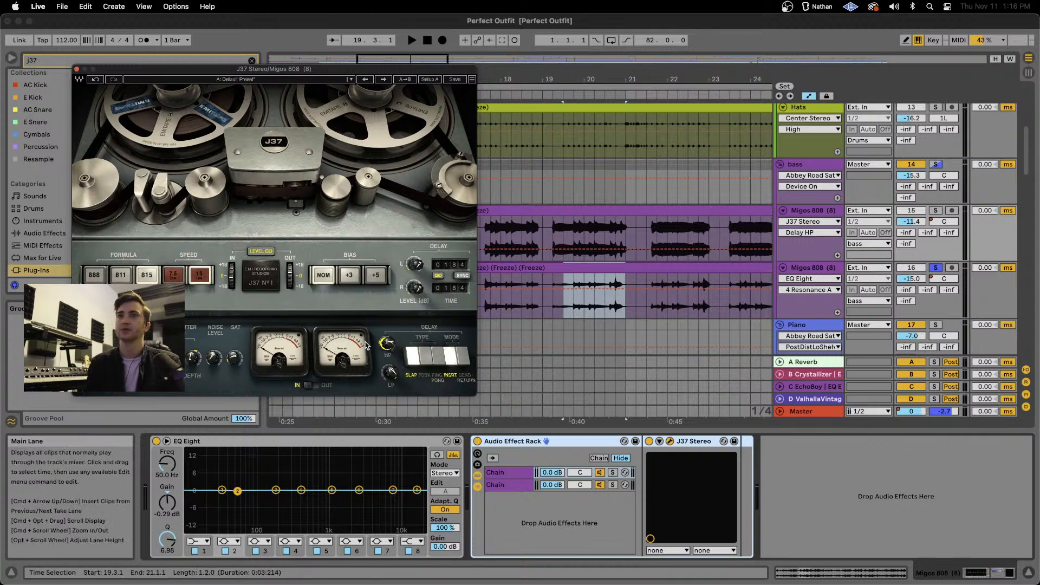
pyautogui.click(440, 358)
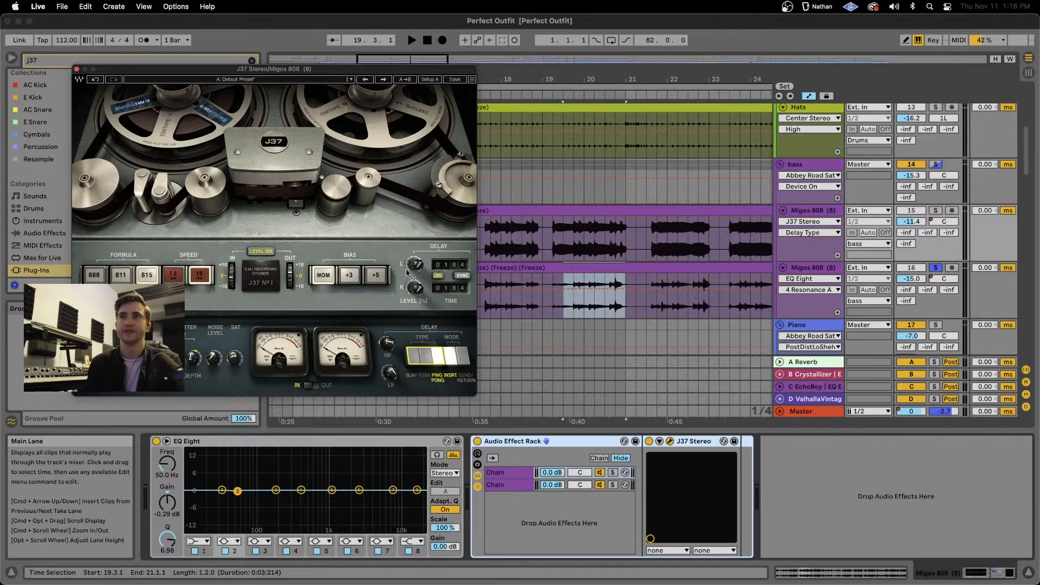
pyautogui.click(476, 379)
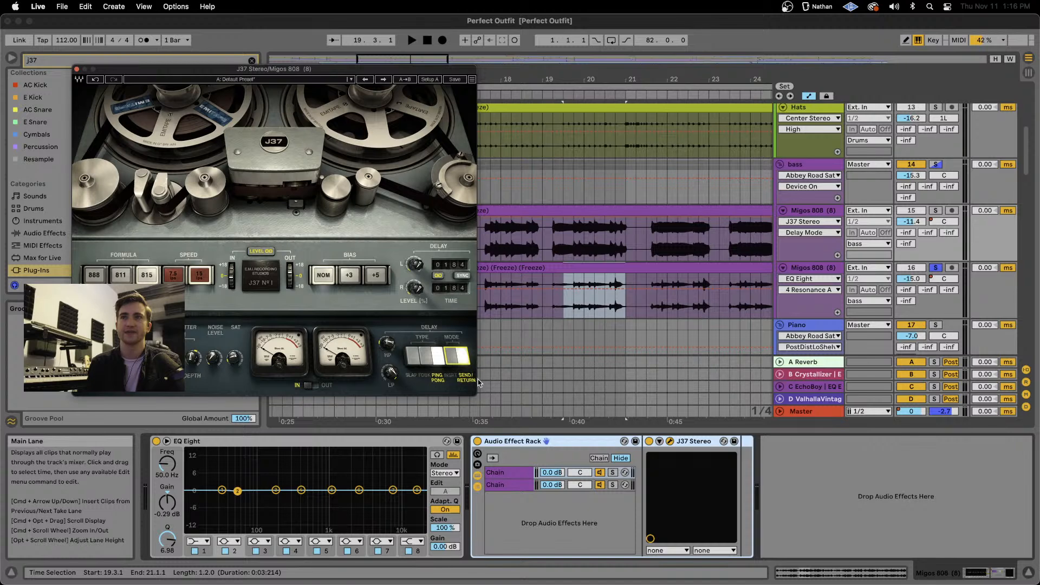
pyautogui.click(439, 278)
pyautogui.keyDown('alt'); pyautogui.click(455, 266); pyautogui.keyUp('alt')
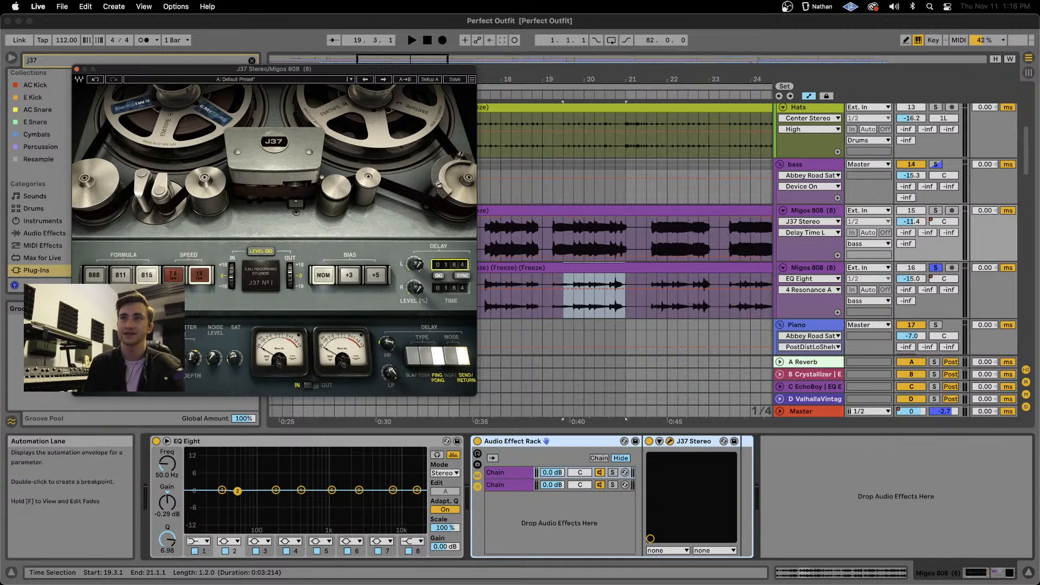
pyautogui.keyDown('alt'); pyautogui.click(456, 287); pyautogui.keyUp('alt')
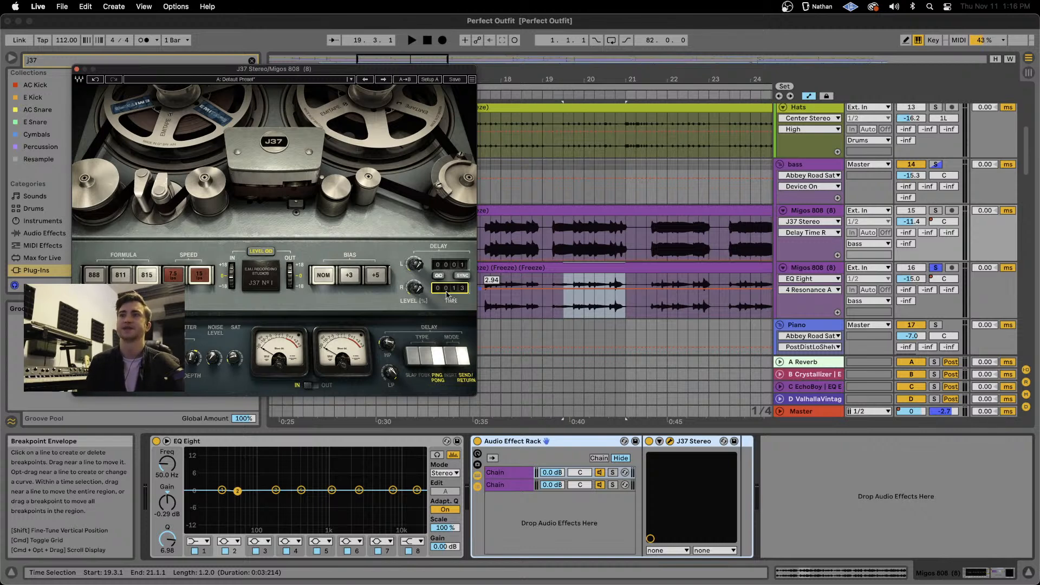
# Solo the first Migos 808 track and play the selected note, comparing the dry chain with the J37 chain.
pyautogui.click(936, 211)
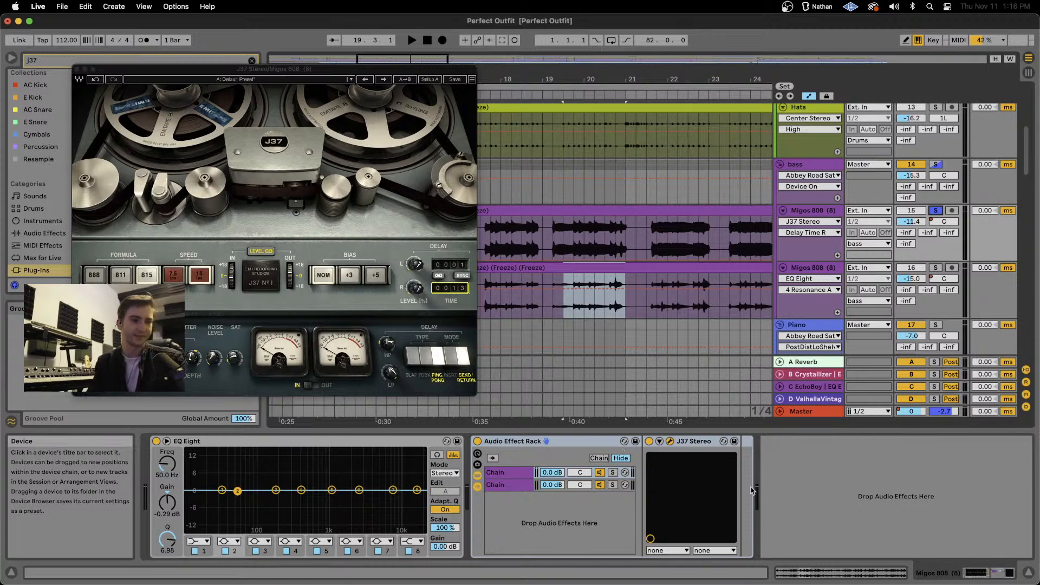
pyautogui.press('space')
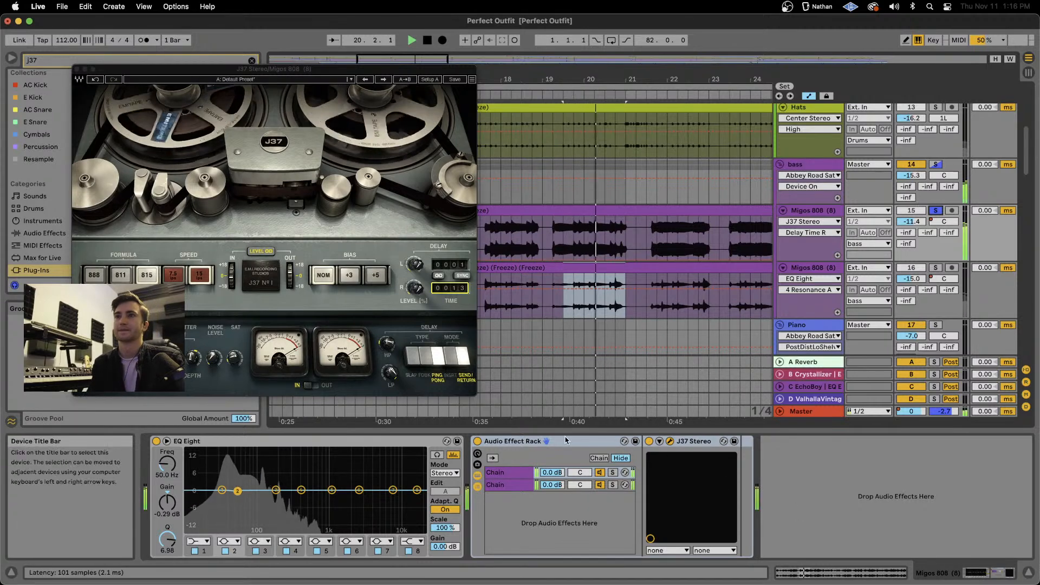
pyautogui.click(612, 485)
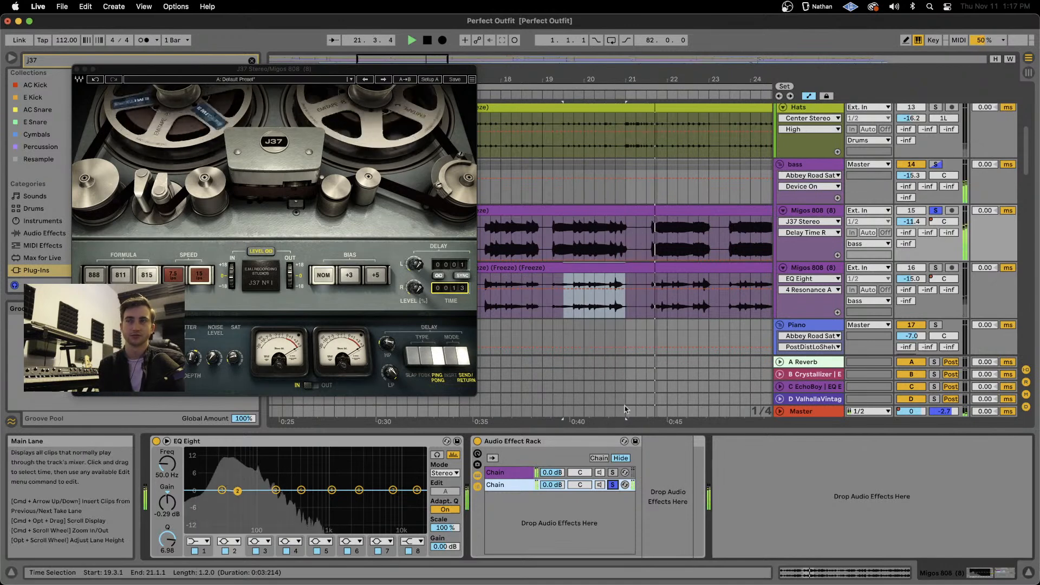
pyautogui.click(612, 472)
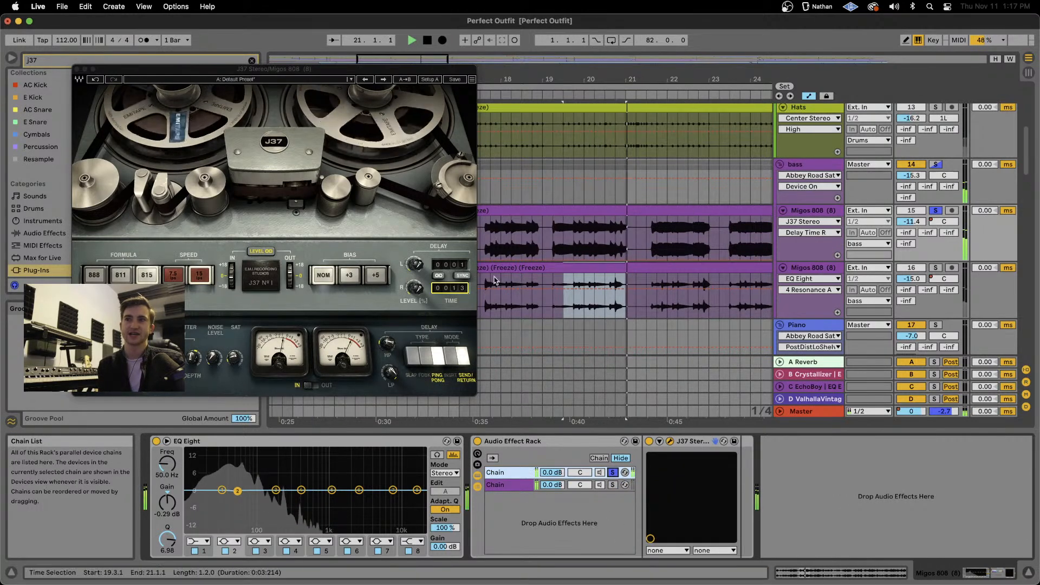
pyautogui.press('space')
# Add an EQ Eight after the J37 in the rack's first chain and listen to that chain soloed.
pyautogui.click(75, 69)
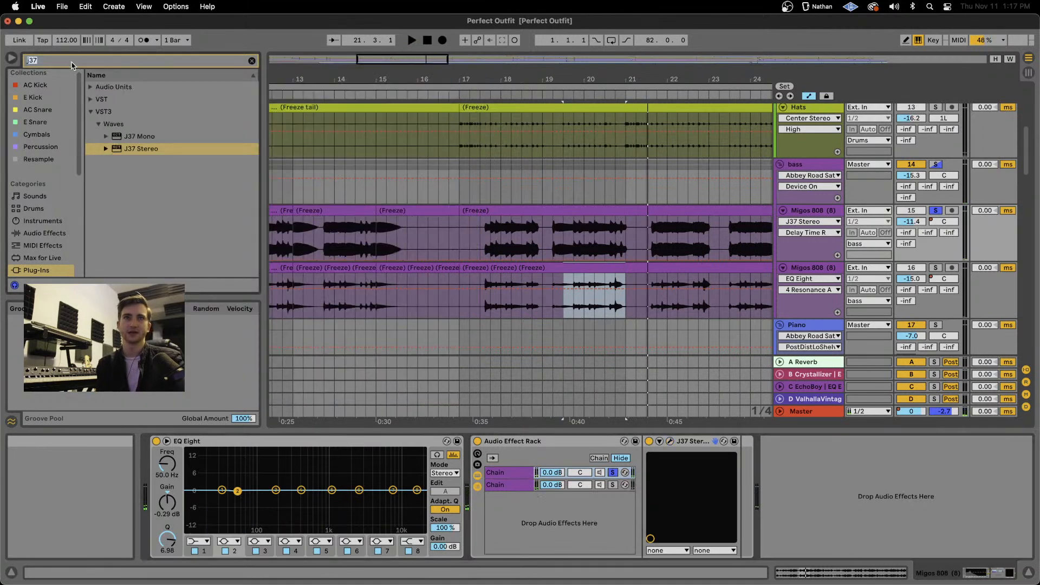
pyautogui.write('eq')
pyautogui.click(45, 233)
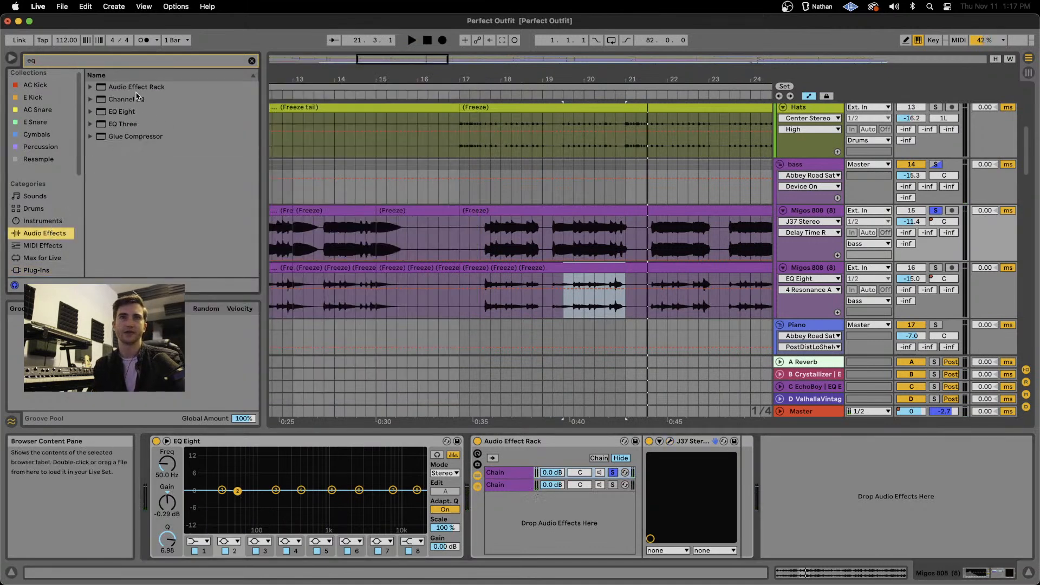
pyautogui.click(125, 111)
pyautogui.press('Return')
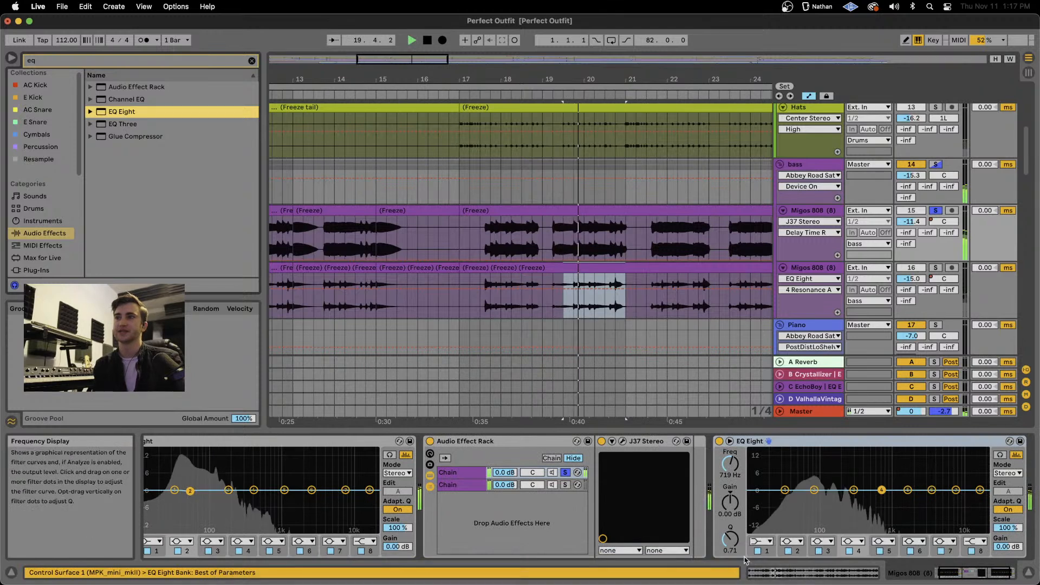
pyautogui.press('space')
pyautogui.click(623, 441)
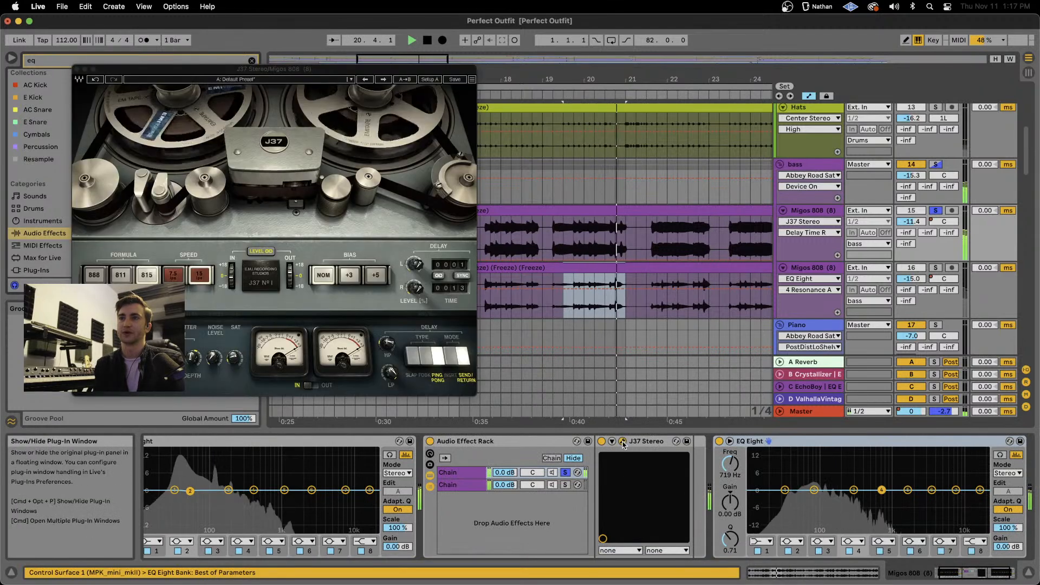
pyautogui.click(77, 70)
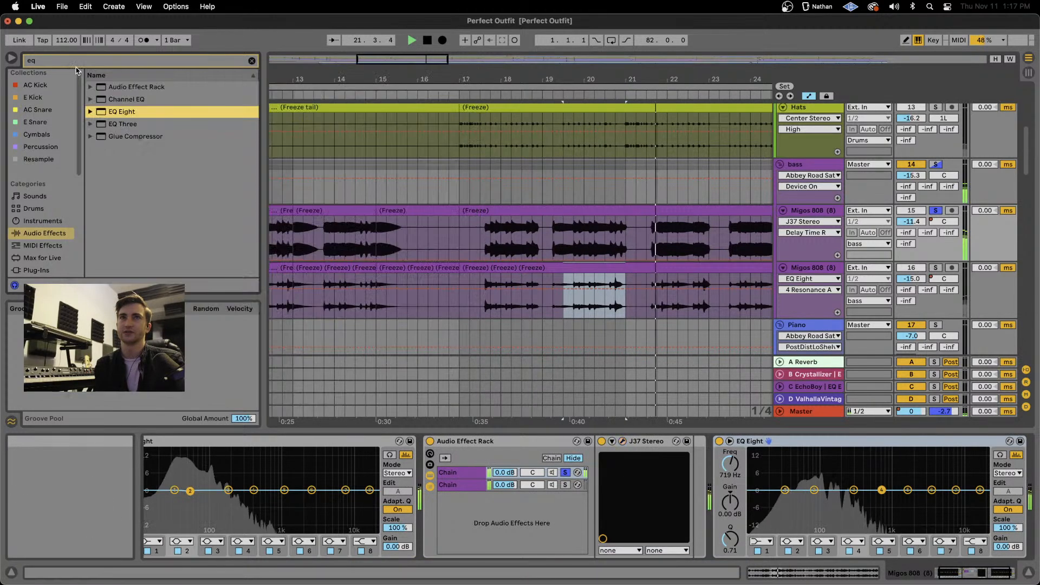
pyautogui.press('space')
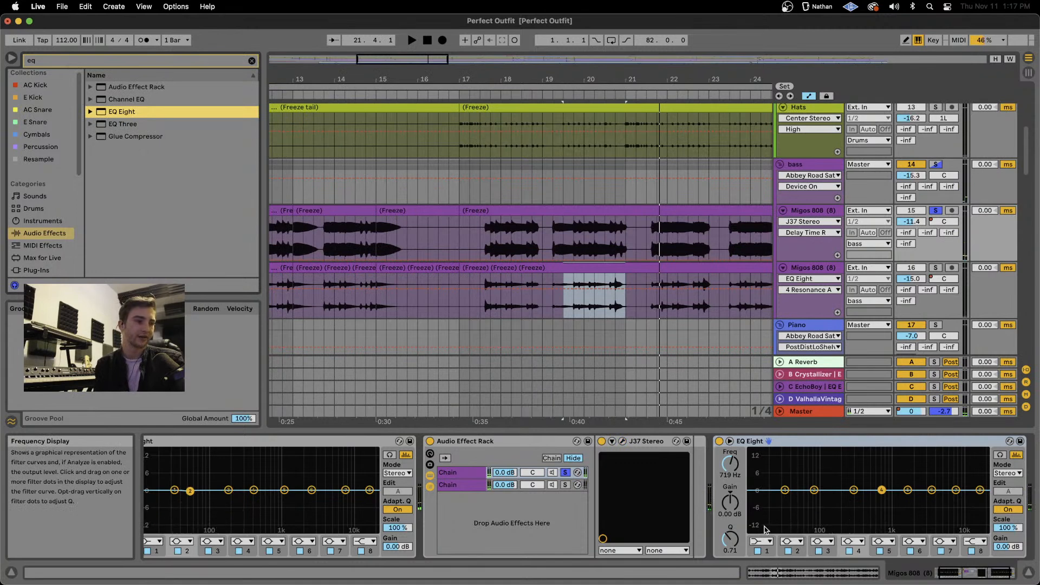
# Low-cut the J37 chain with the new EQ Eight's first band at about 111 Hz and a Q of about 0.69.
pyautogui.click(772, 543)
pyautogui.click(762, 461)
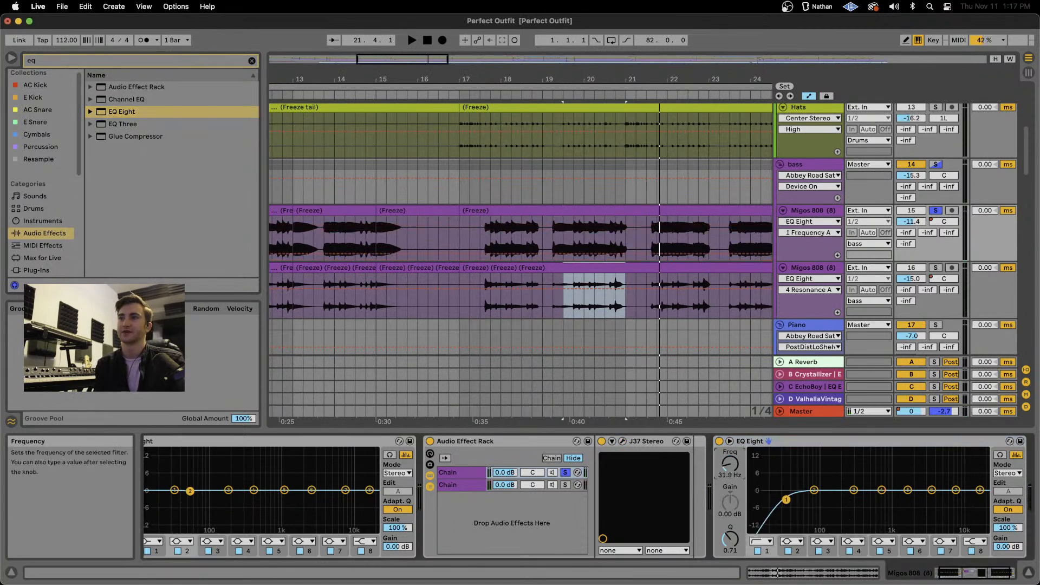
pyautogui.click(762, 449)
pyautogui.press('space')
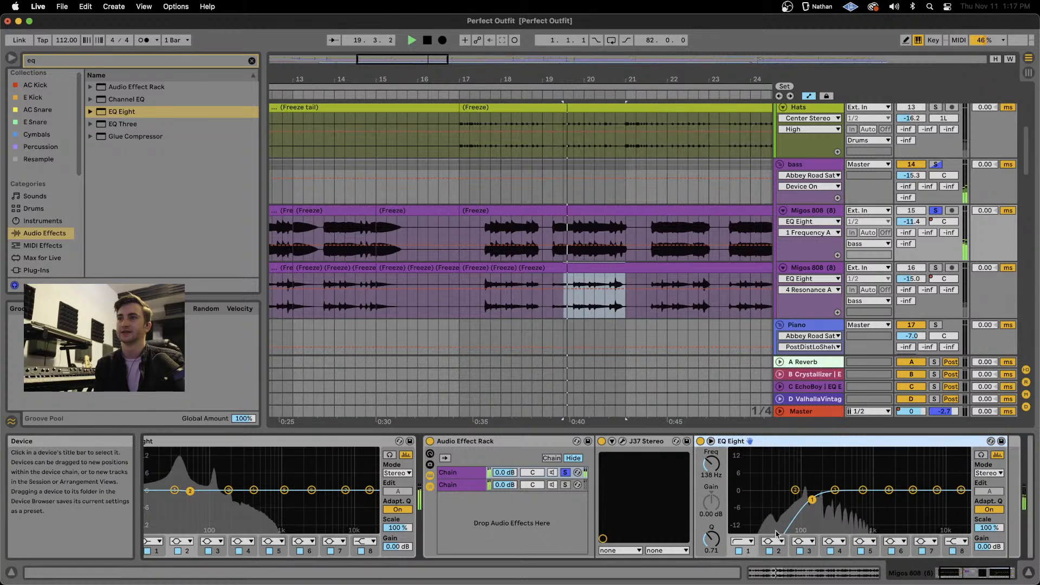
pyautogui.moveTo(813, 500); pyautogui.dragTo(806, 500)
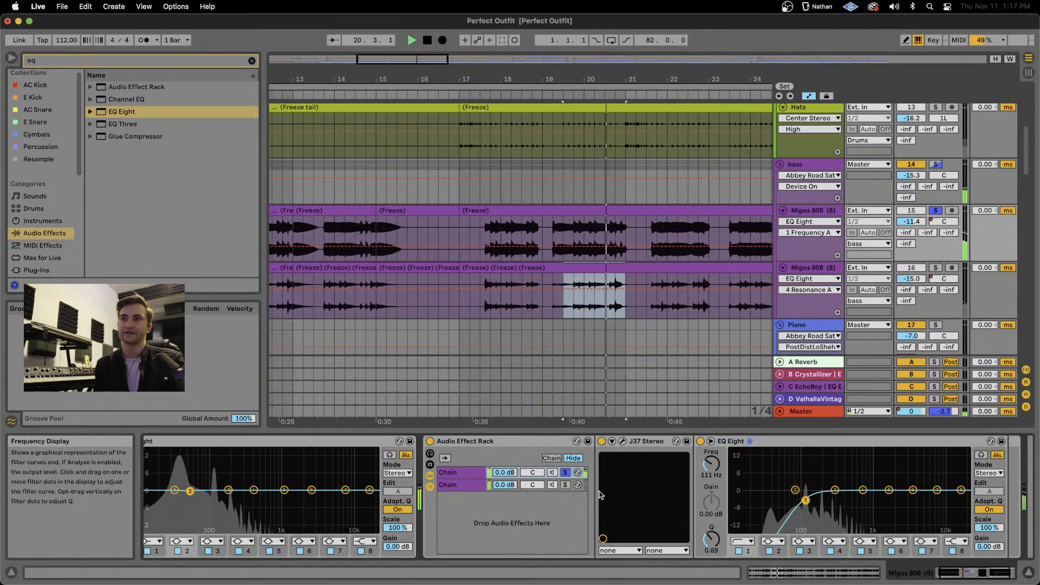
# Solo the rack's second chain, add an EQ Eight to it, and play it back.
pyautogui.click(453, 488)
pyautogui.press('space')
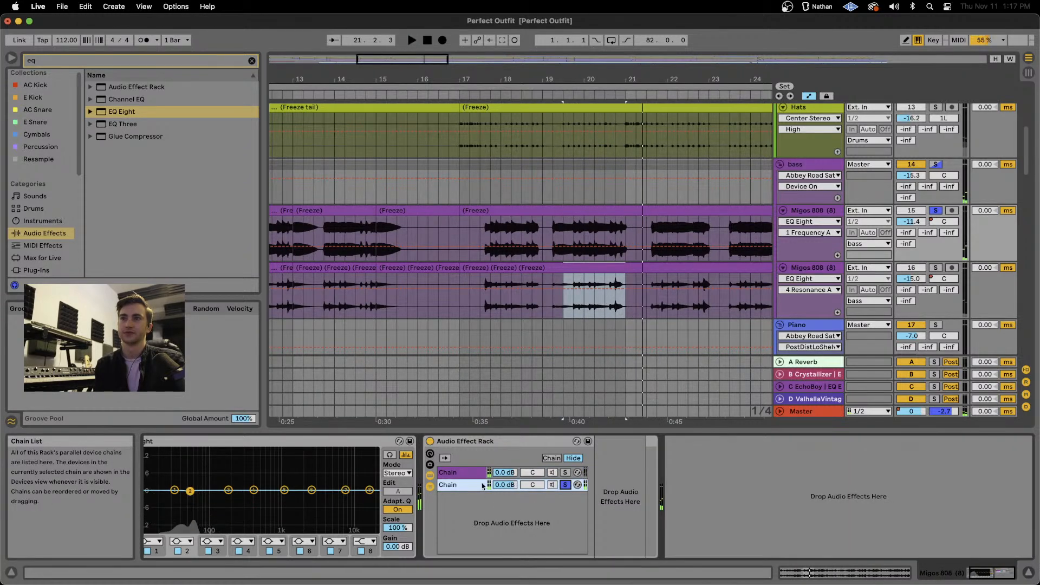
pyautogui.moveTo(154, 118)
pyautogui.mouseDown()
pyautogui.moveTo(355, 199)
pyautogui.moveTo(607, 502)
pyautogui.moveTo(637, 516)
pyautogui.mouseUp()
pyautogui.press('space')
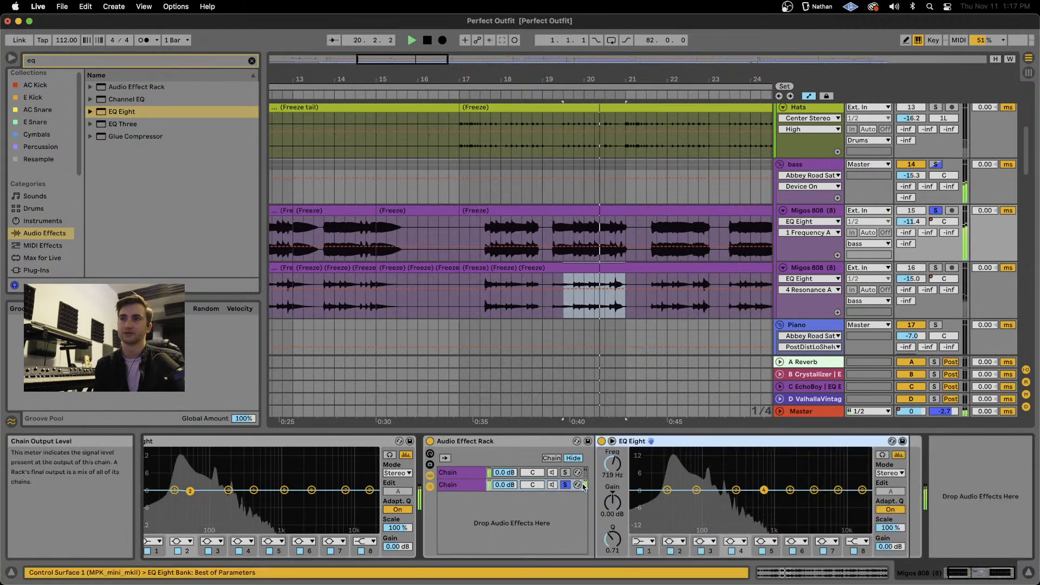
# Unsolo the chains, play both together, and compare the 808 with the Audio Effect Rack bypassed and active.
pyautogui.click(565, 485)
pyautogui.press('space')
pyautogui.press('space')
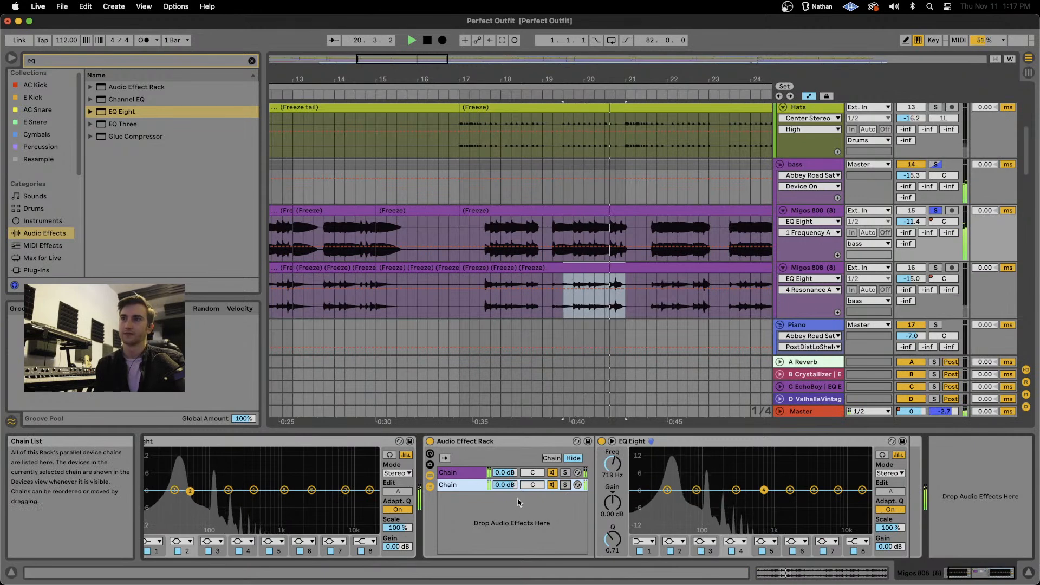
pyautogui.press('space')
pyautogui.click(430, 442)
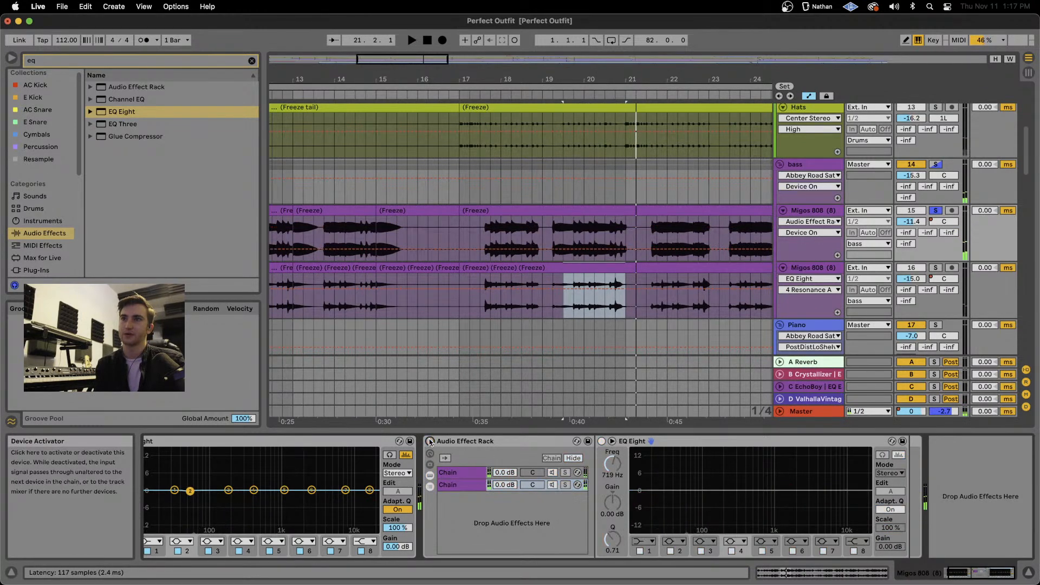
pyautogui.press('space')
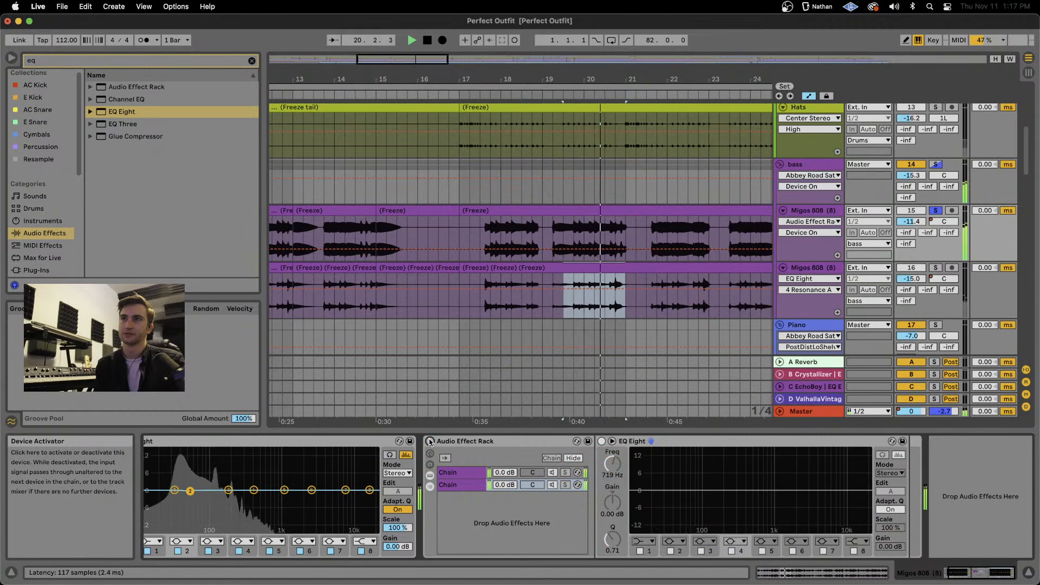
pyautogui.click(430, 442)
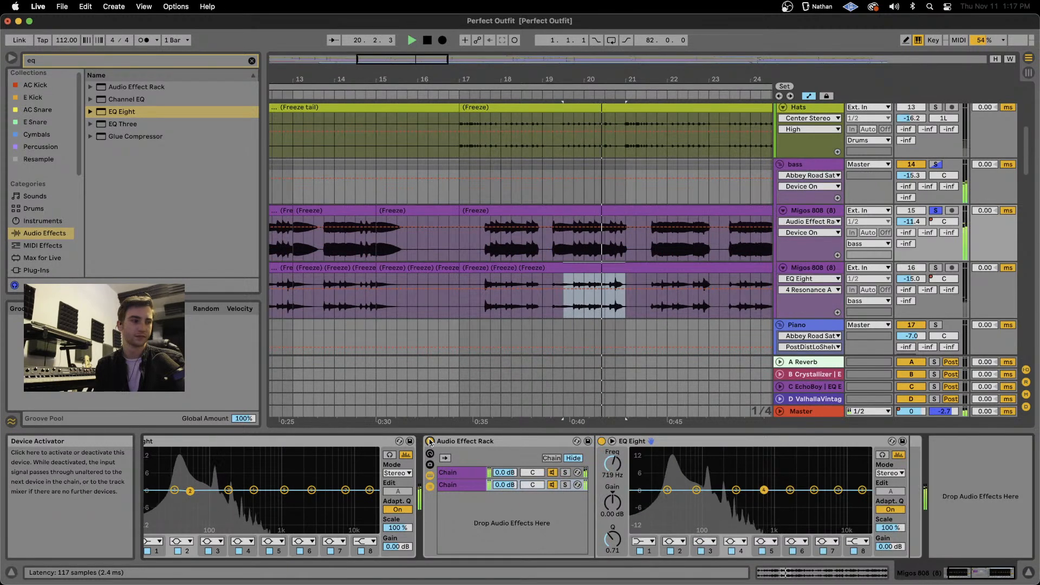
pyautogui.press('space')
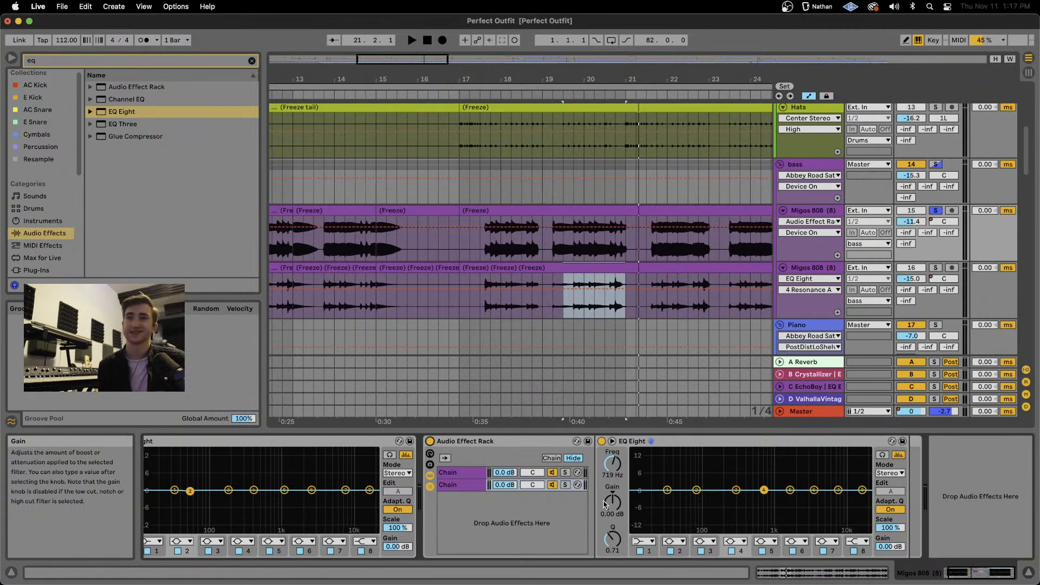
# Delete the Audio Effect Rack from the first Migos 808 track.
pyautogui.click(476, 447)
pyautogui.press('Delete')
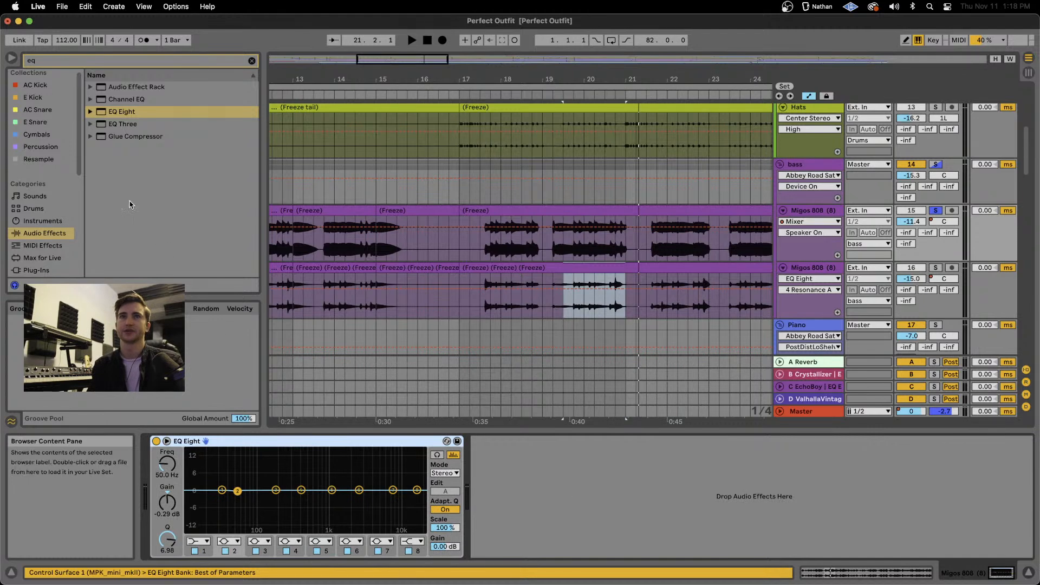
# Search the plug-ins for "stud" and load the Universal Audio UAD Studer A800 Audio Unit on the first Migos 808 track.
pyautogui.click(51, 61)
pyautogui.press('BackSpace')
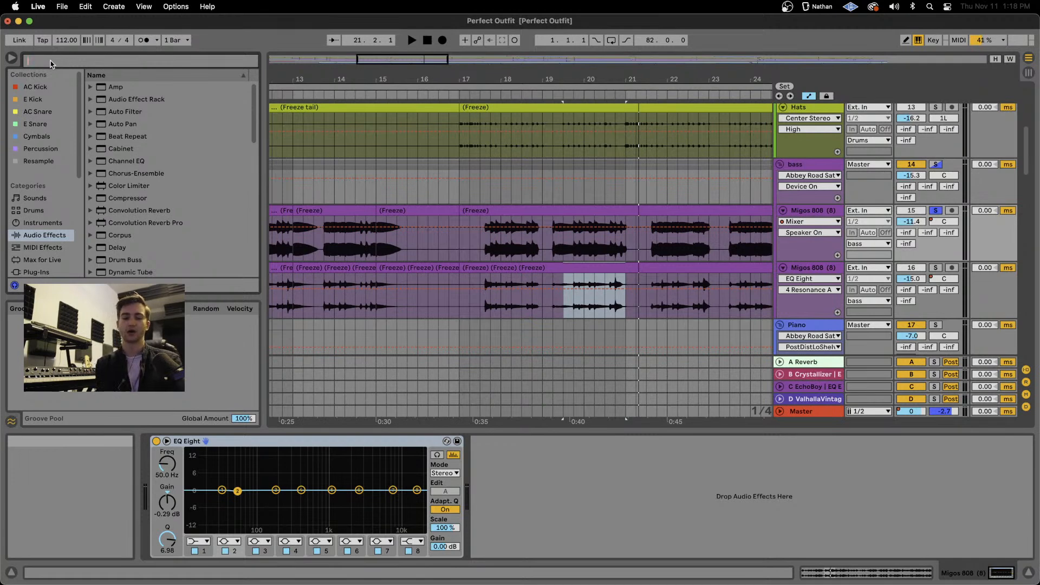
pyautogui.write('studi')
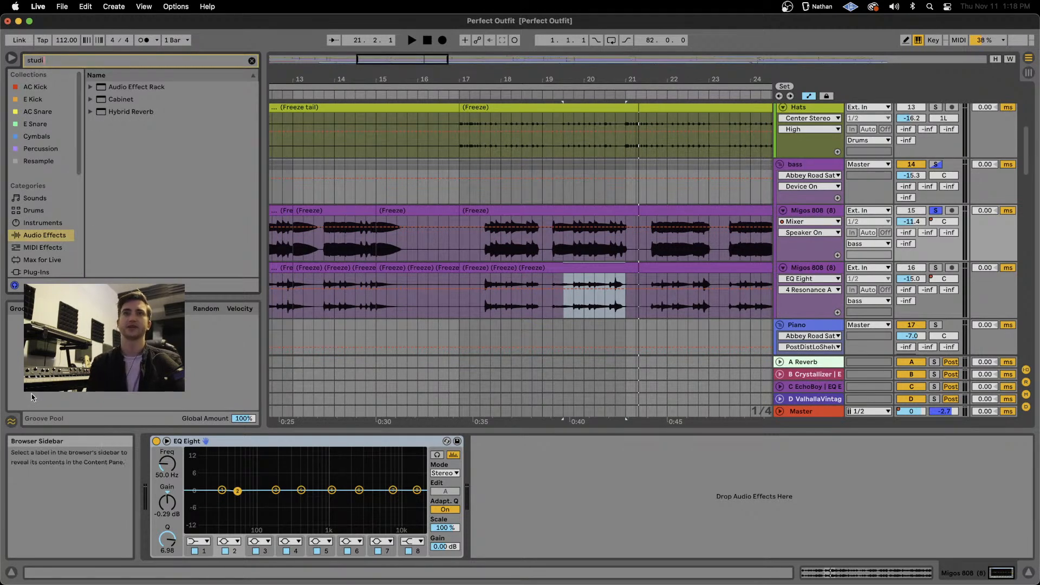
pyautogui.click(36, 271)
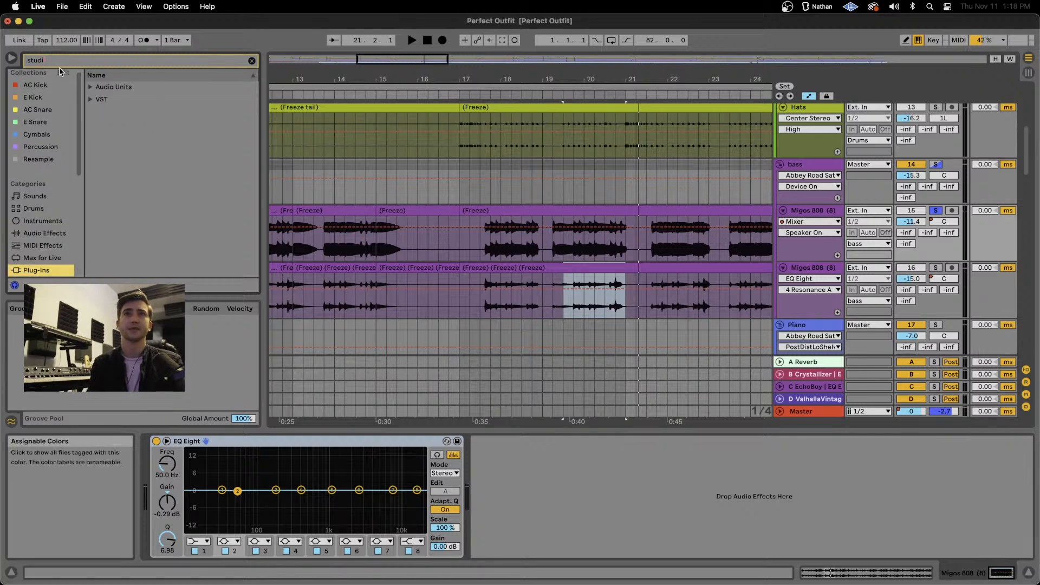
pyautogui.click(92, 100)
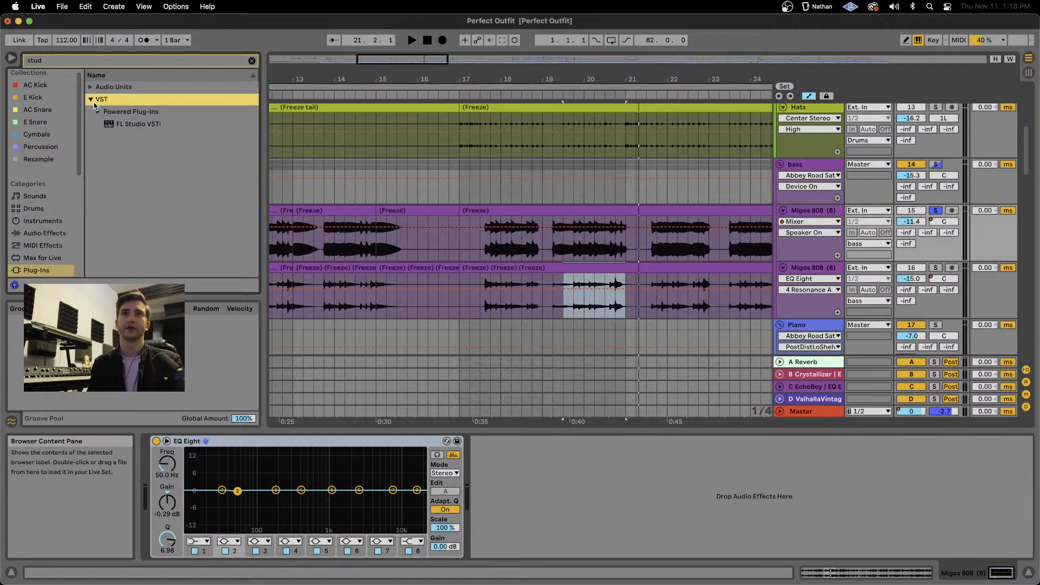
pyautogui.click(92, 87)
pyautogui.click(99, 112)
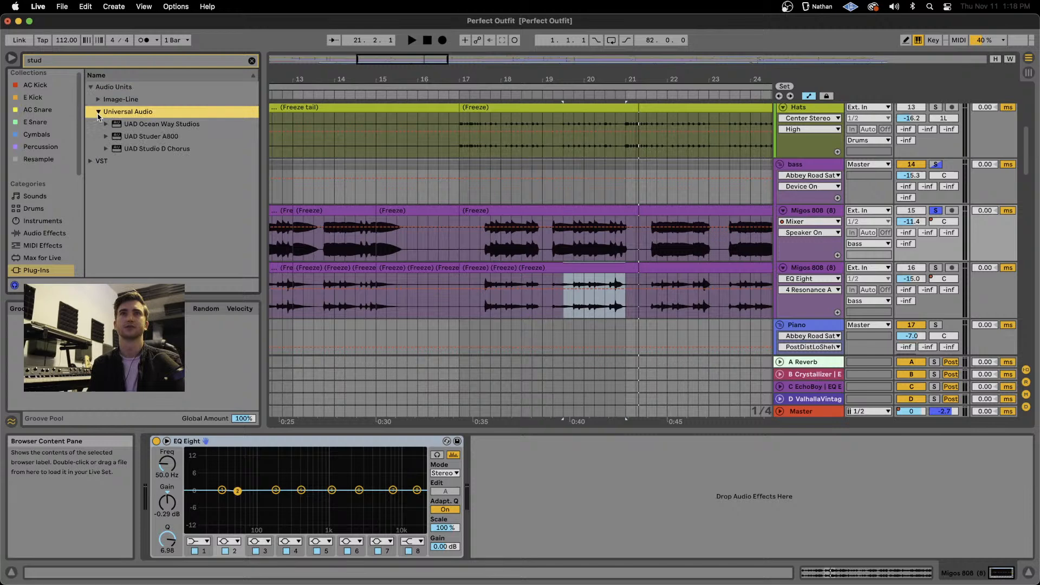
pyautogui.doubleClick(144, 137)
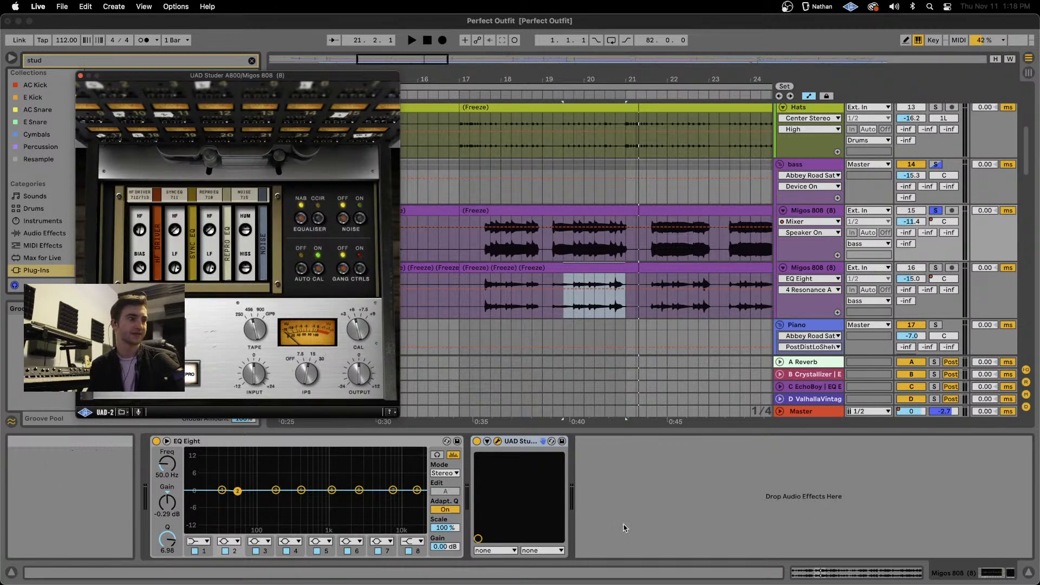
# Remove the UAD Studer A800 from the first Migos 808 track and clear the browser search.
pyautogui.click(515, 440)
pyautogui.press('Delete')
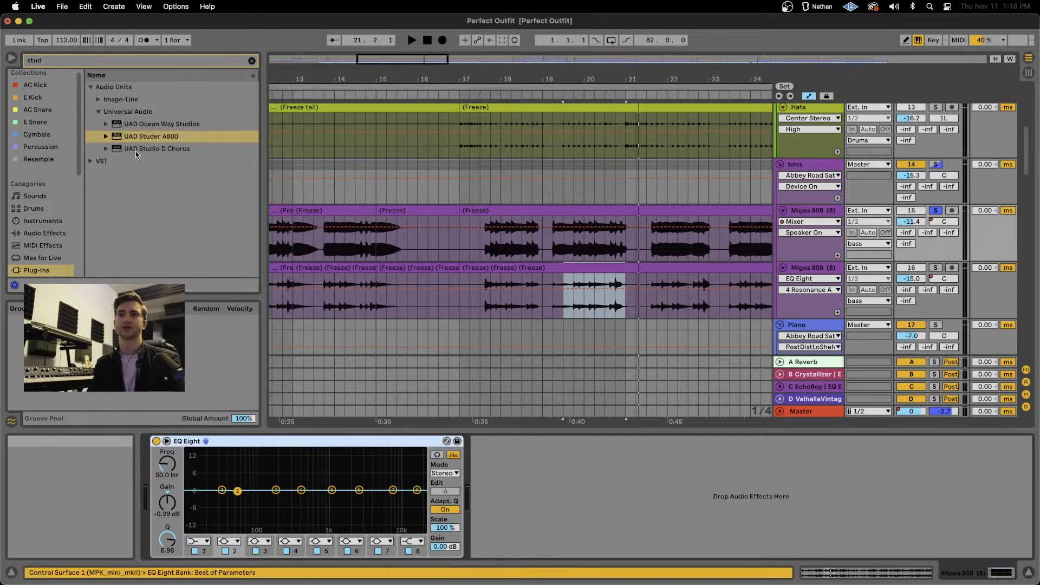
pyautogui.click(59, 60)
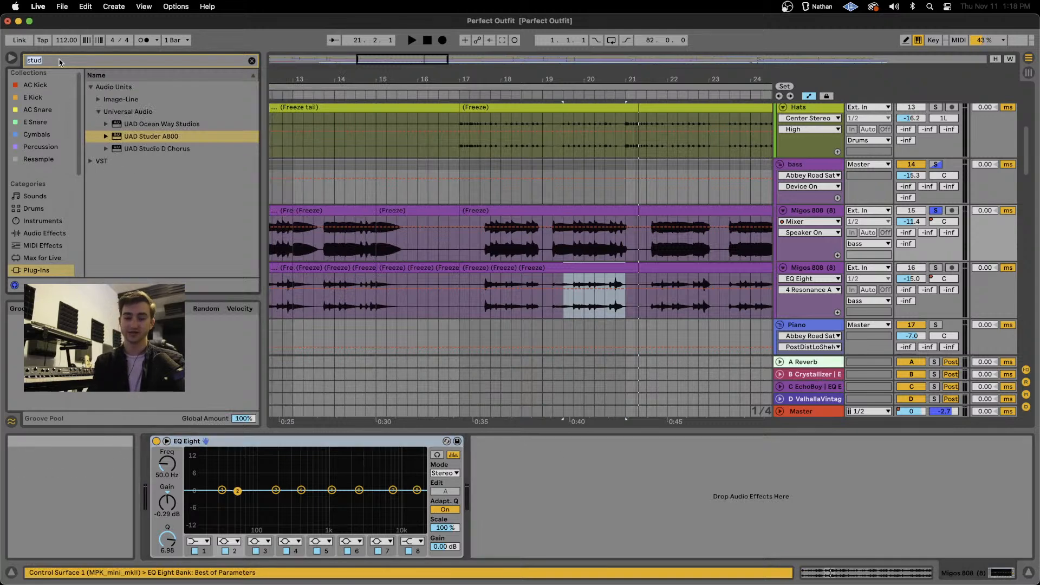
pyautogui.press('BackSpace')
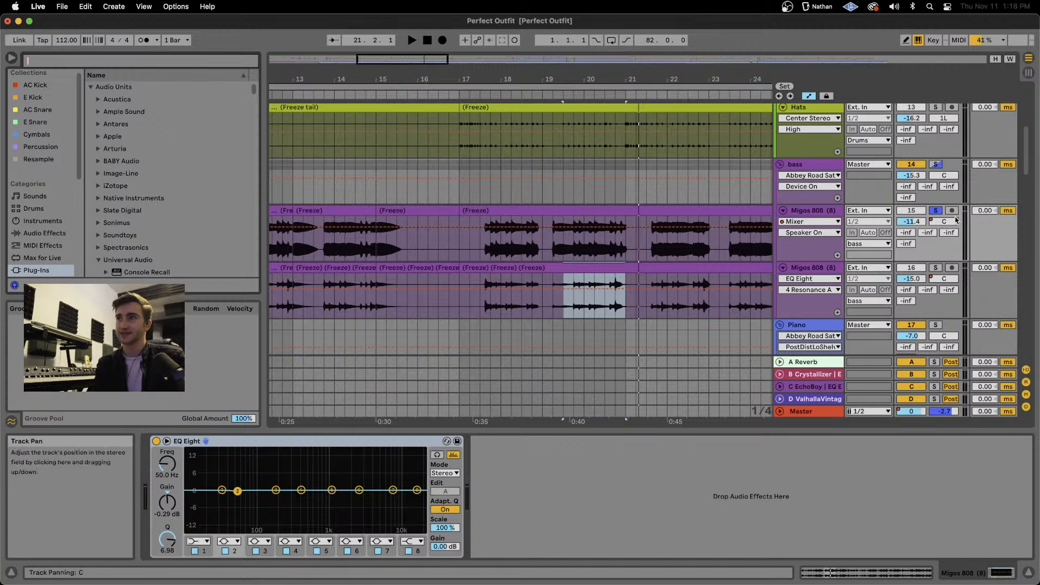
# Unsolo the first Migos 808 track and play the song from bar 33 with the Piano group selected.
pyautogui.click(936, 211)
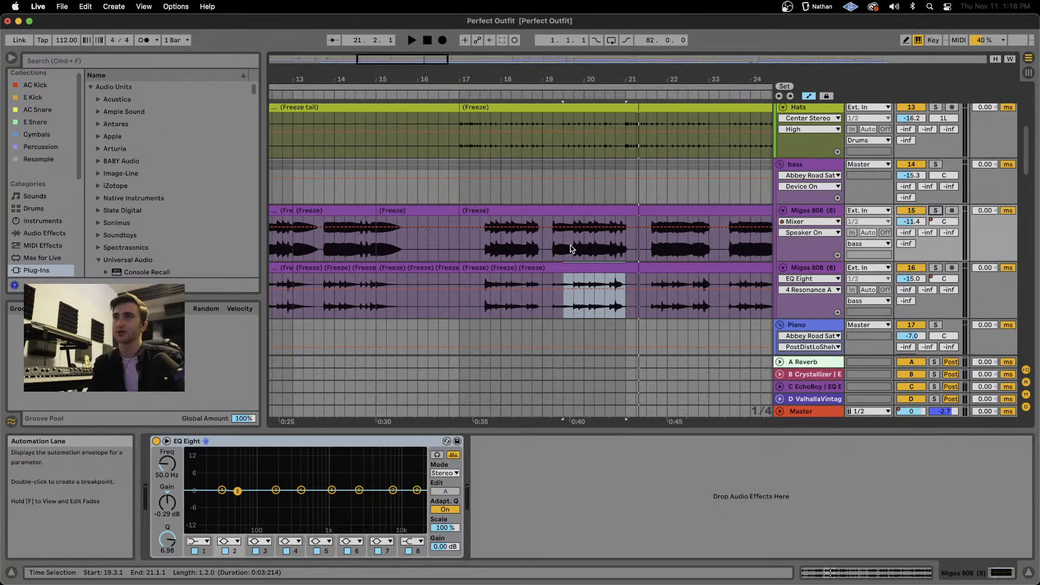
pyautogui.scroll(3, 570, 249)
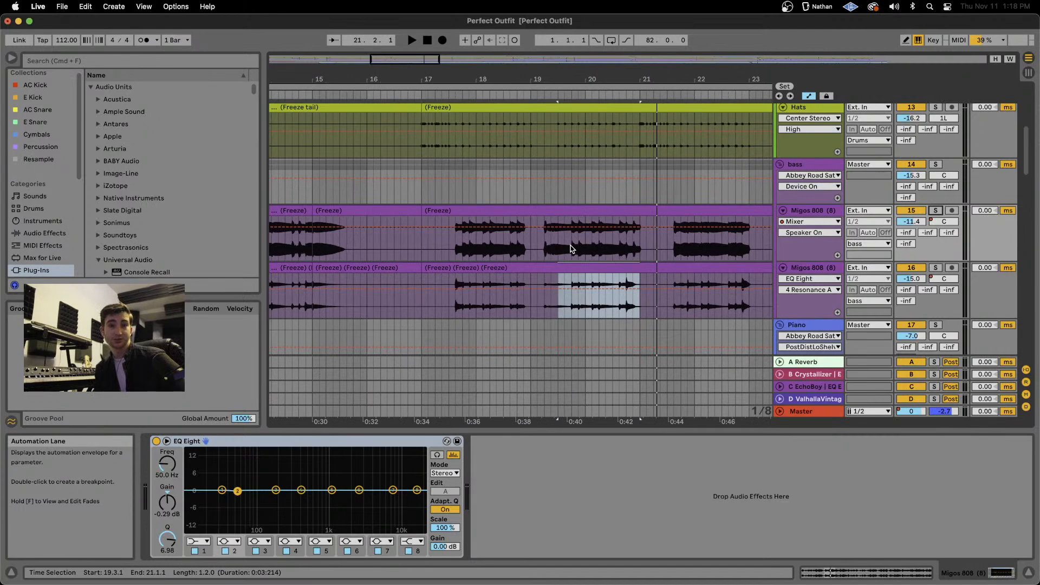
pyautogui.scroll(-10, 570, 249)
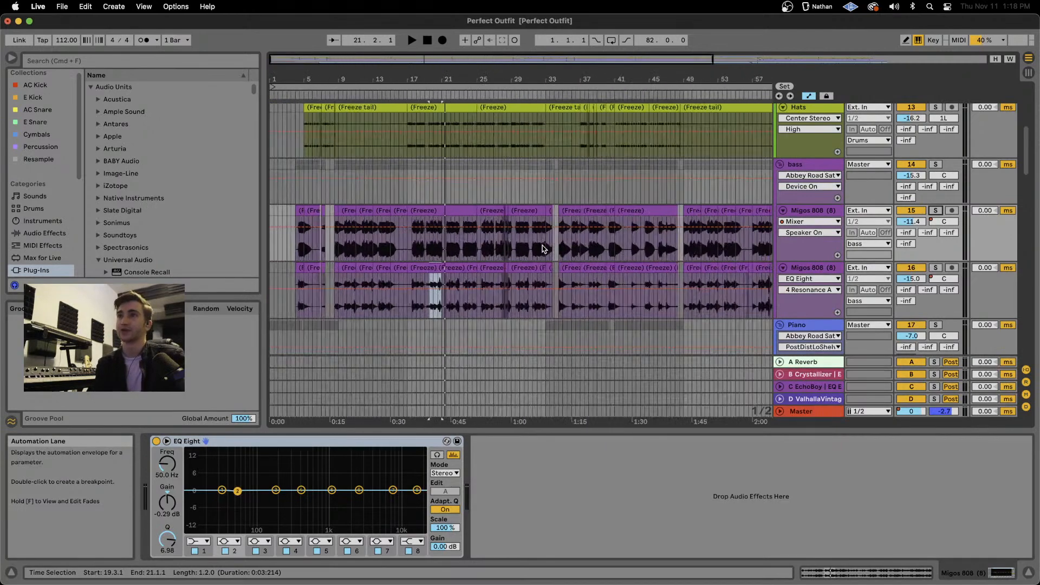
pyautogui.scroll(-2, 424, 253)
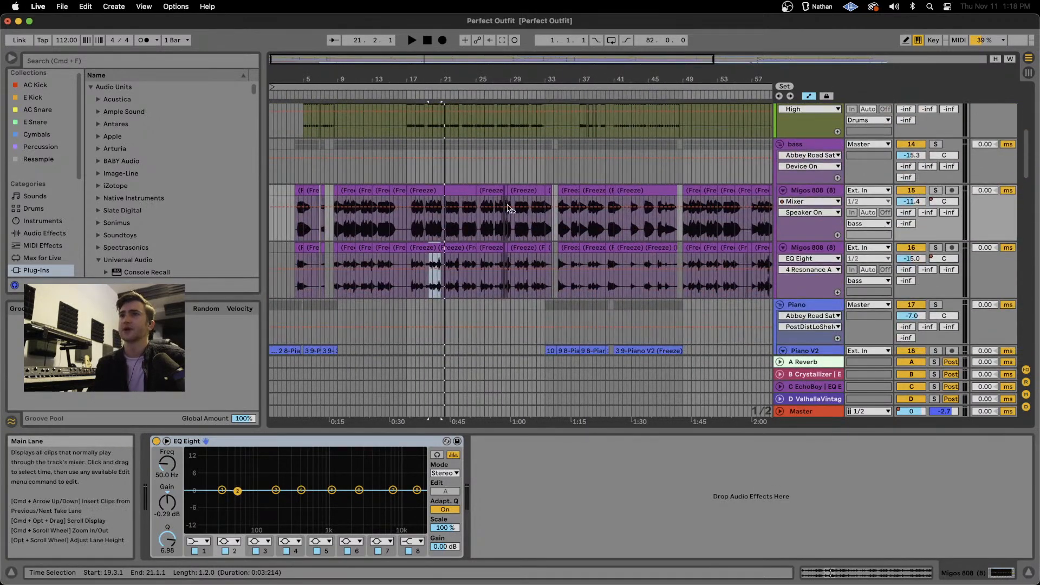
pyautogui.scroll(-5, 439, 248)
pyautogui.scroll(-2, 576, 255)
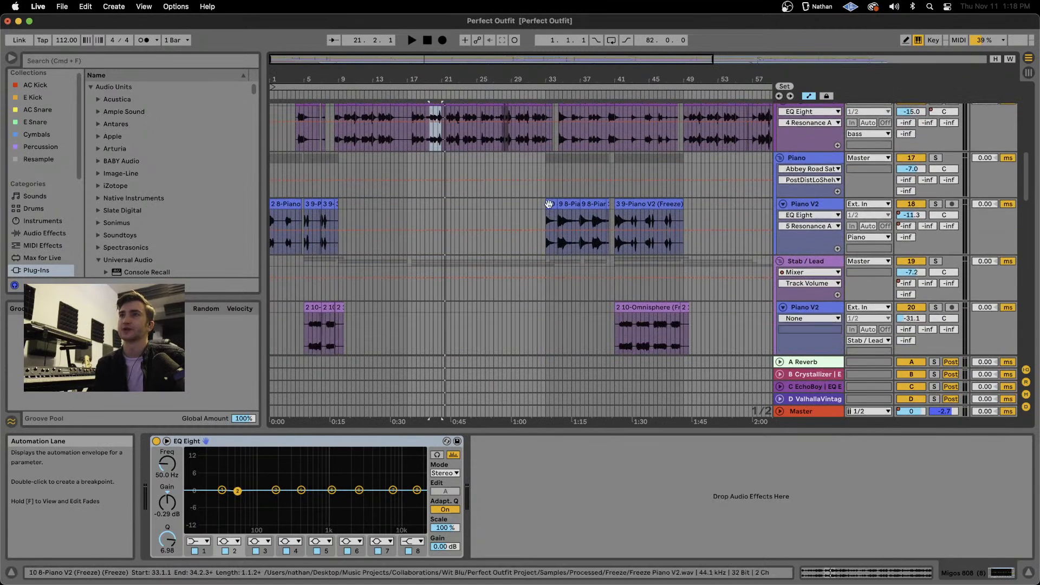
pyautogui.moveTo(544, 203); pyautogui.dragTo(680, 200)
pyautogui.click(796, 158)
pyautogui.press('space')
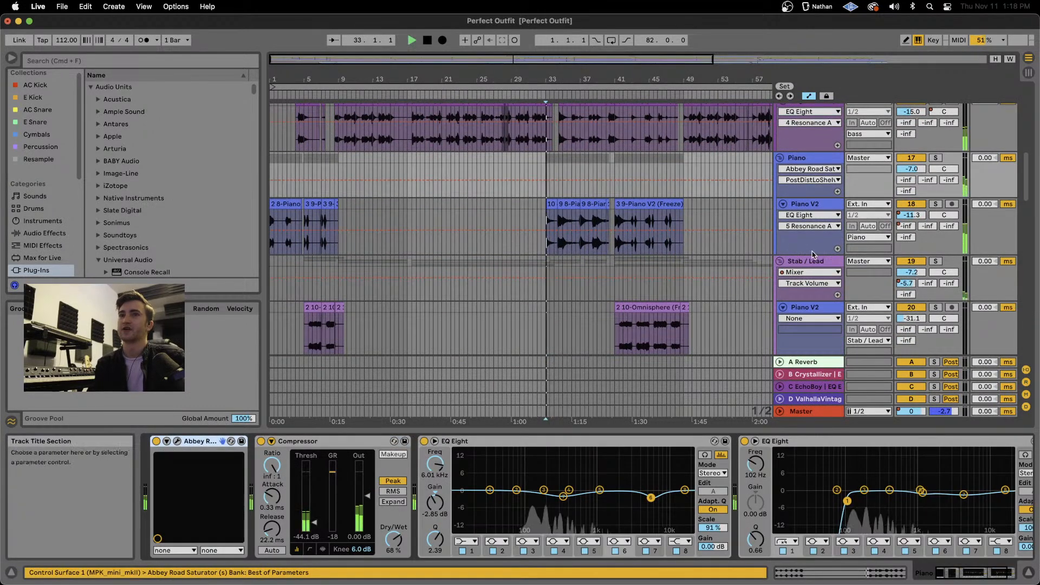
# Solo the Piano V2 track, listen with its effects shown, and stop playback and unsolo it.
pyautogui.click(935, 204)
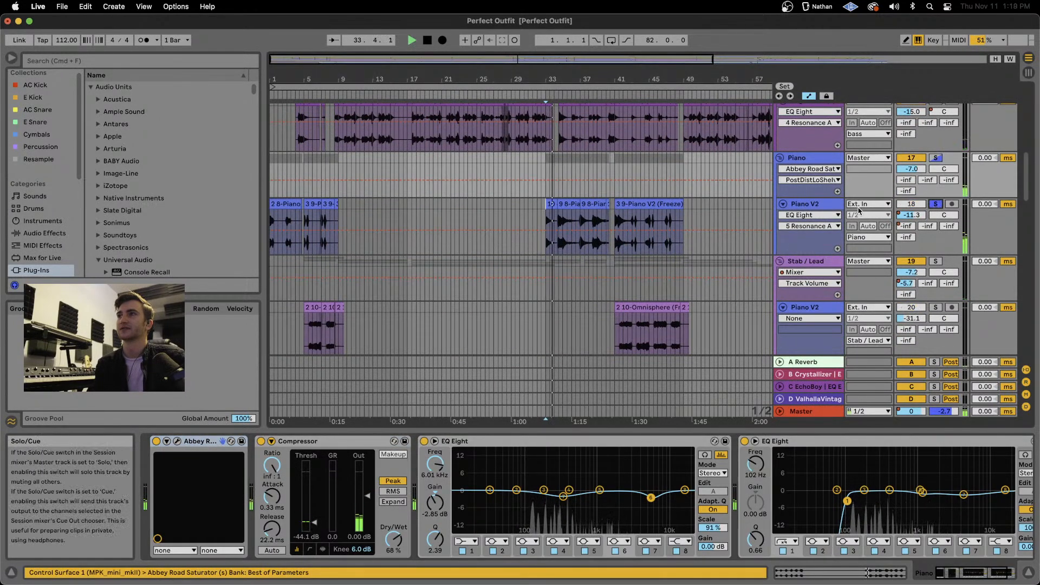
pyautogui.click(800, 204)
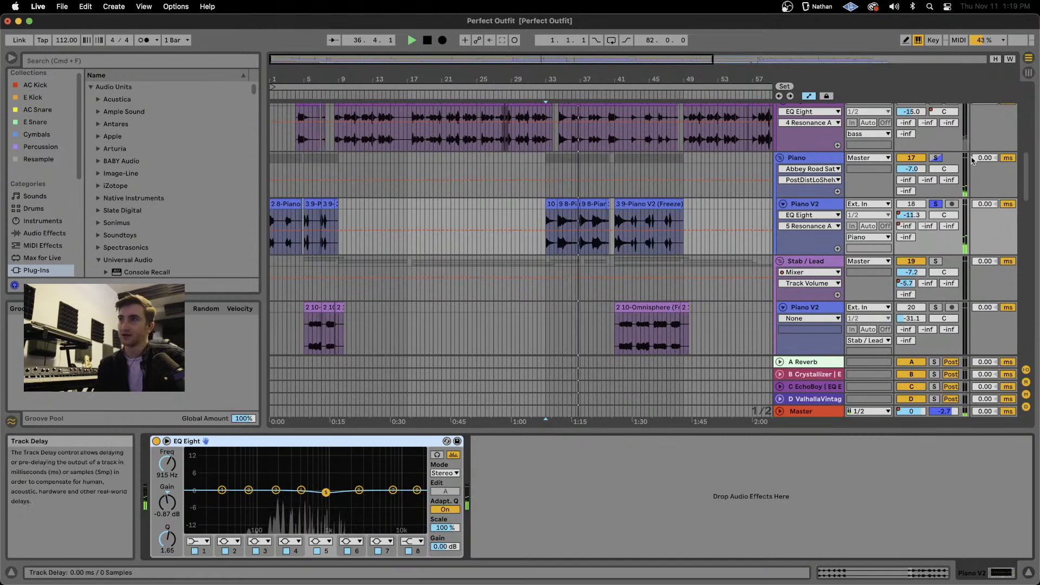
pyautogui.press('space')
pyautogui.click(936, 204)
# Open the Abbey Road Saturator on the Piano group, examine its saturation settings, and close its window.
pyautogui.click(831, 159)
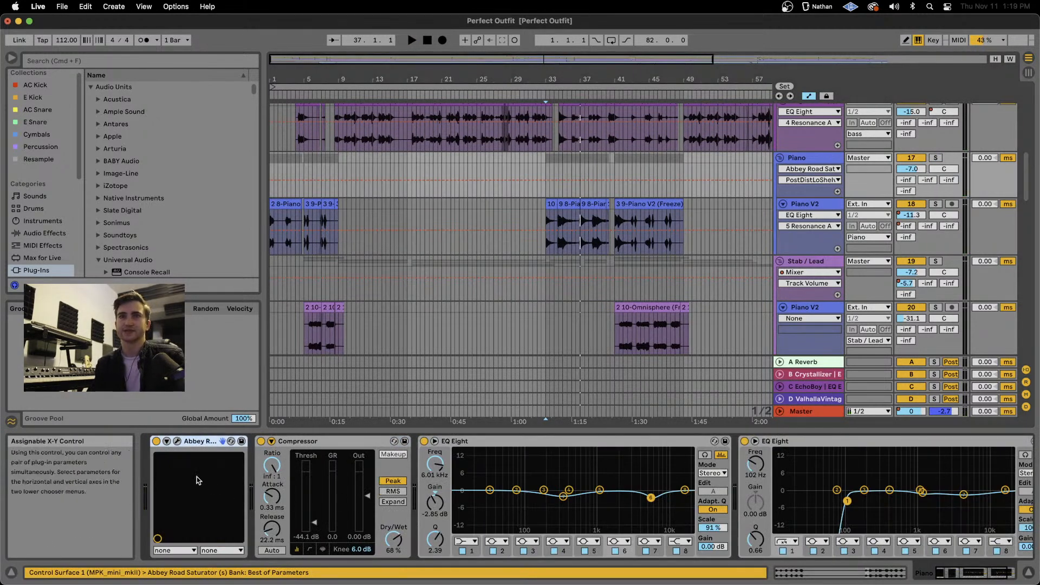
pyautogui.click(177, 441)
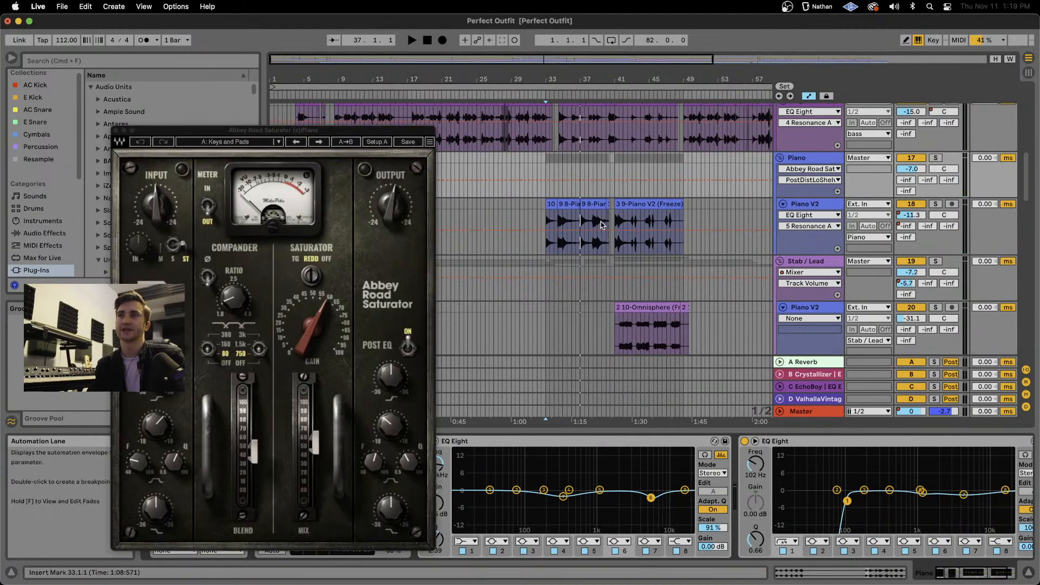
pyautogui.scroll(5, 602, 225)
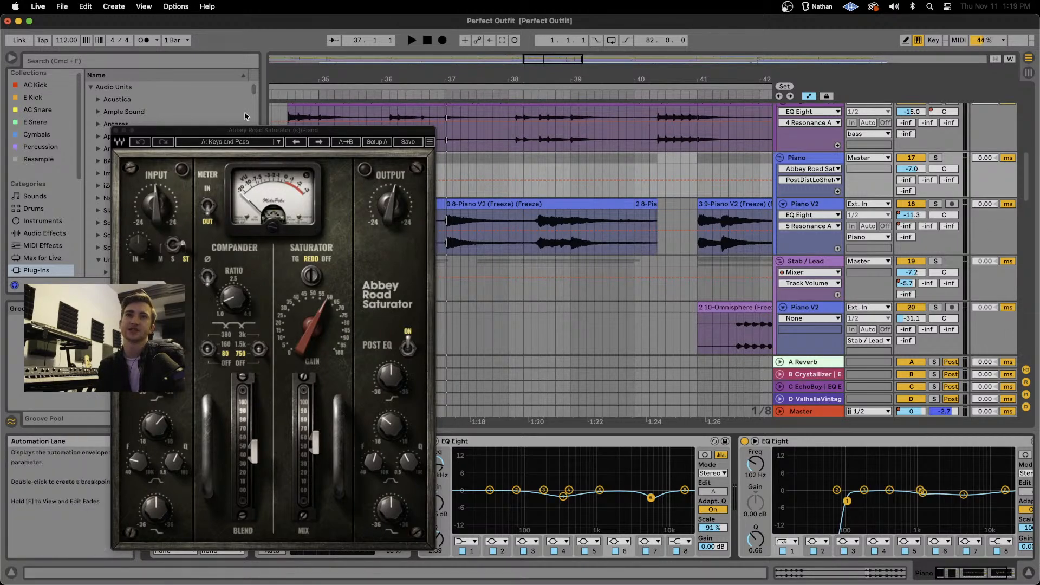
pyautogui.moveTo(240, 132); pyautogui.dragTo(265, 107)
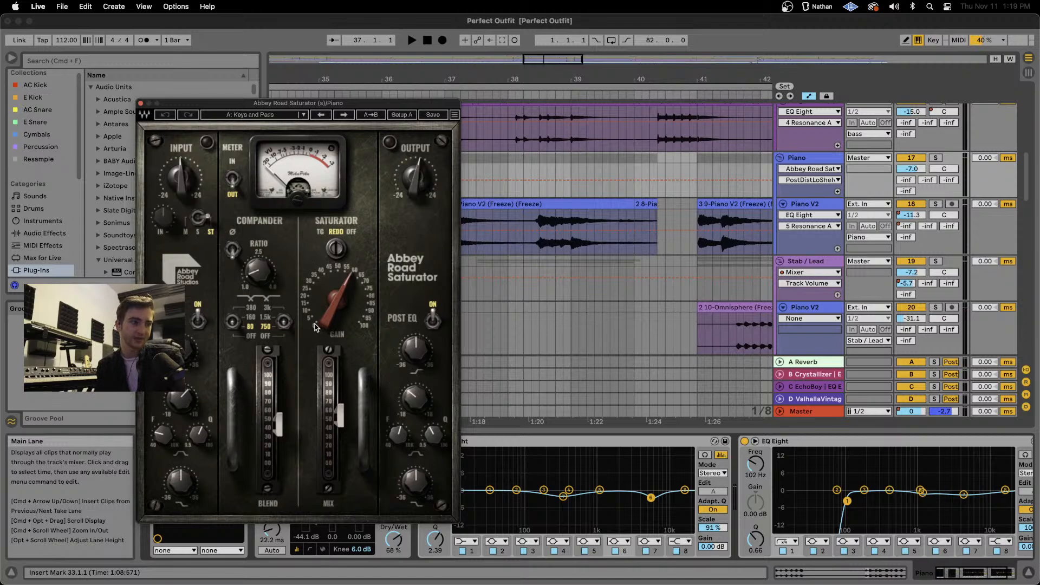
pyautogui.moveTo(305, 108); pyautogui.dragTo(373, 121)
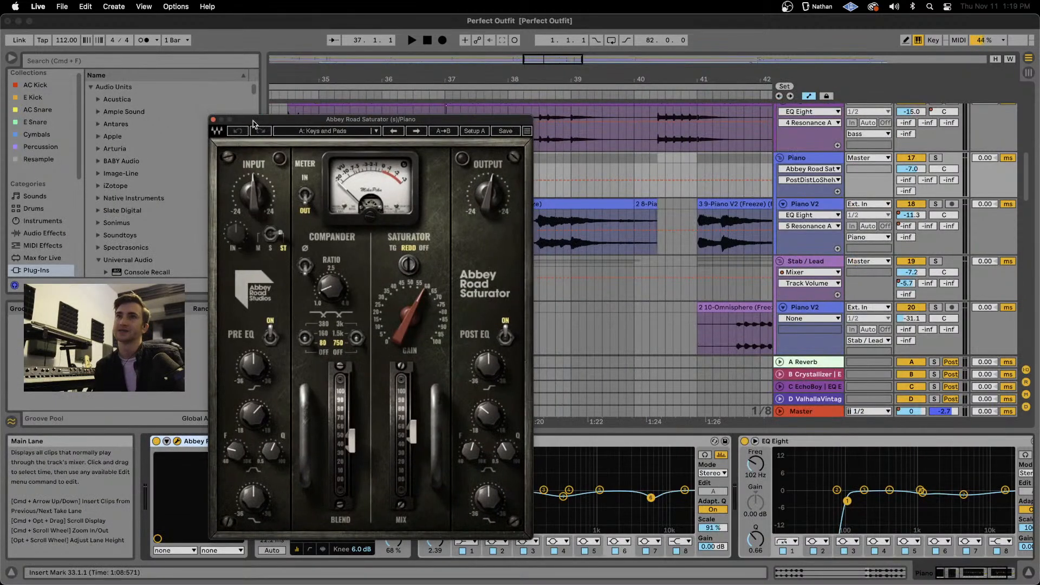
pyautogui.click(214, 120)
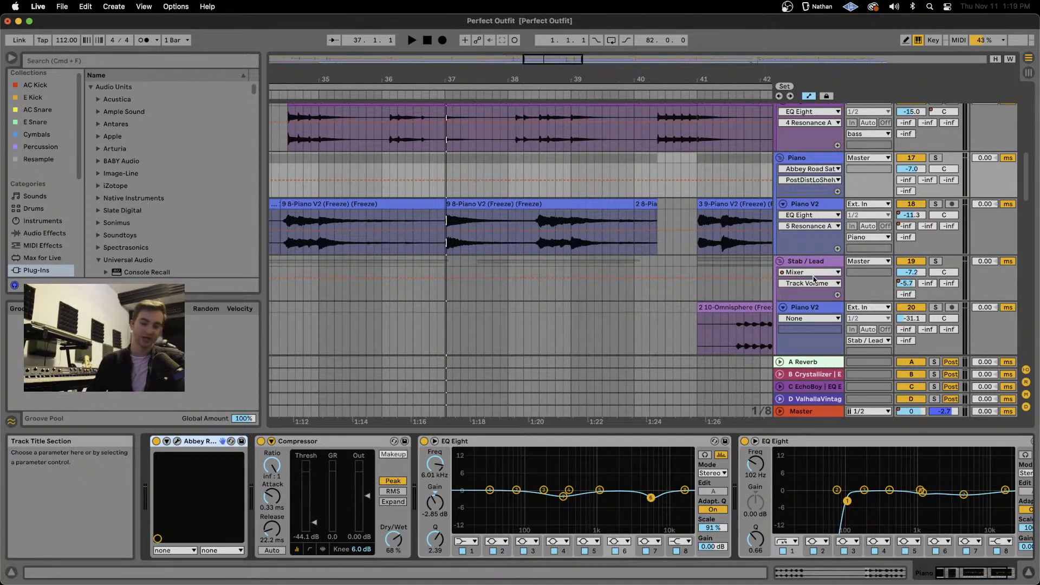
# Examine the arrangement of the Piano and Stab / Lead clips between about bars 33 and 48.
pyautogui.scroll(-5, 717, 252)
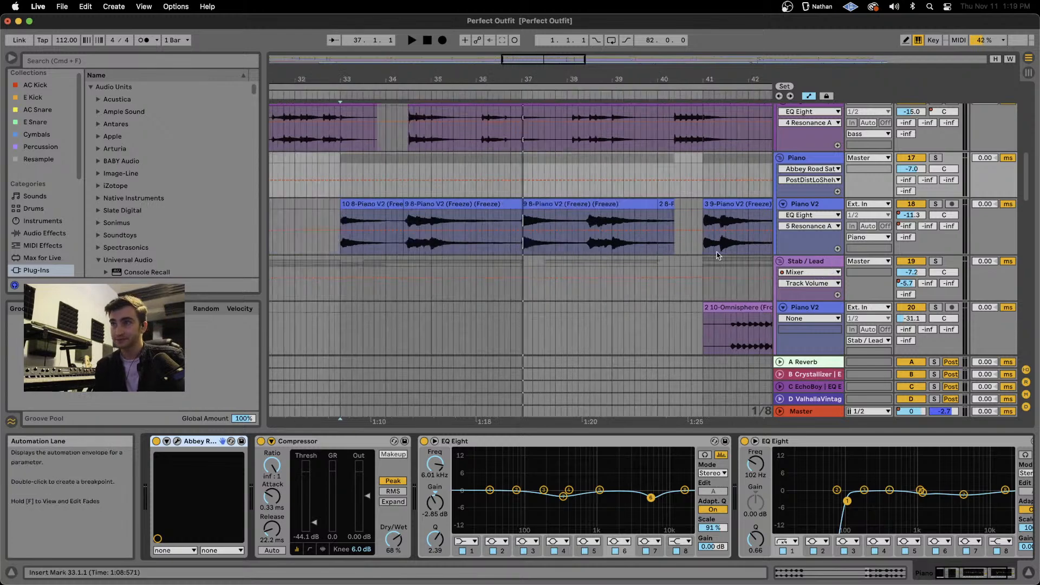
pyautogui.hscroll(1, 684, 258)
pyautogui.scroll(-2, 683, 259)
pyautogui.hscroll(3, 684, 259)
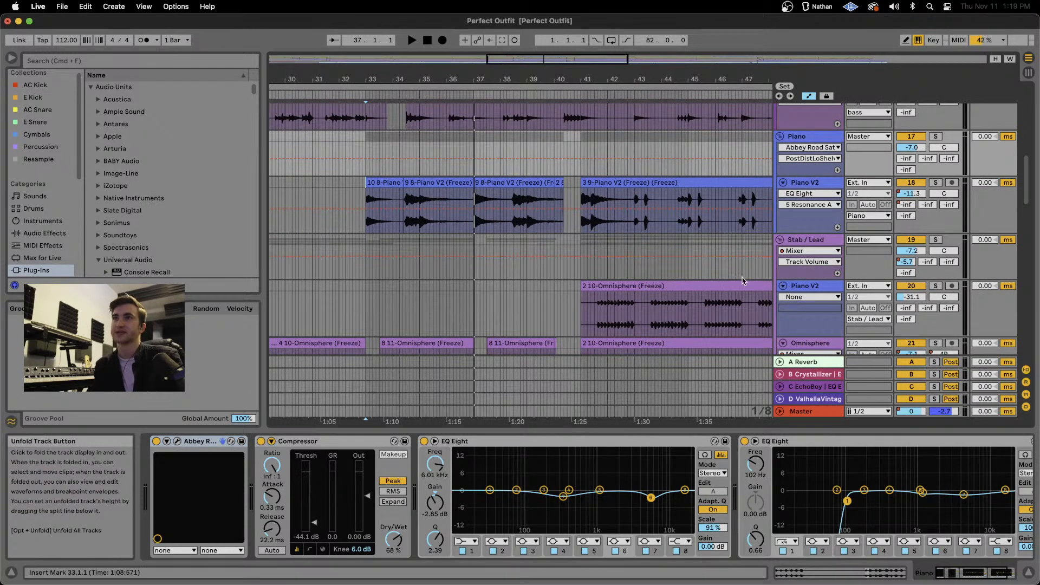
pyautogui.hscroll(2, 742, 277)
pyautogui.scroll(-1, 742, 277)
pyautogui.hscroll(1, 742, 277)
pyautogui.scroll(-1, 743, 277)
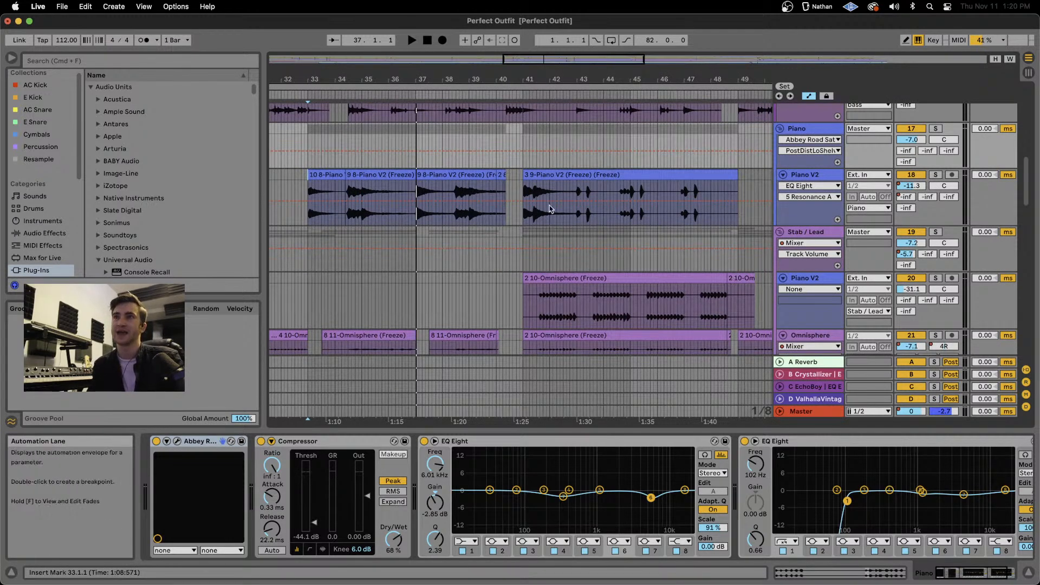
pyautogui.scroll(-5, 524, 212)
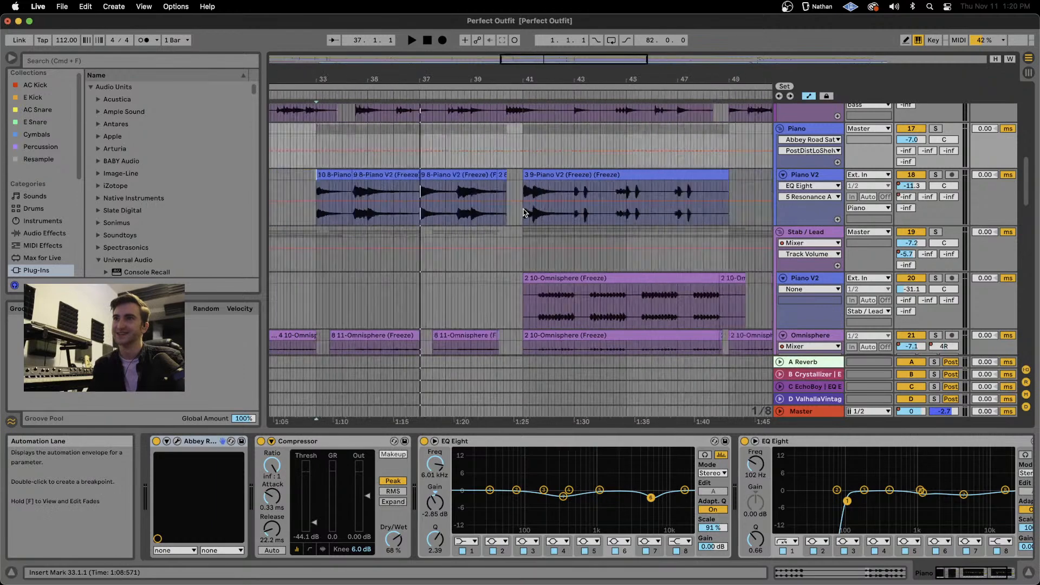
pyautogui.scroll(6, 523, 213)
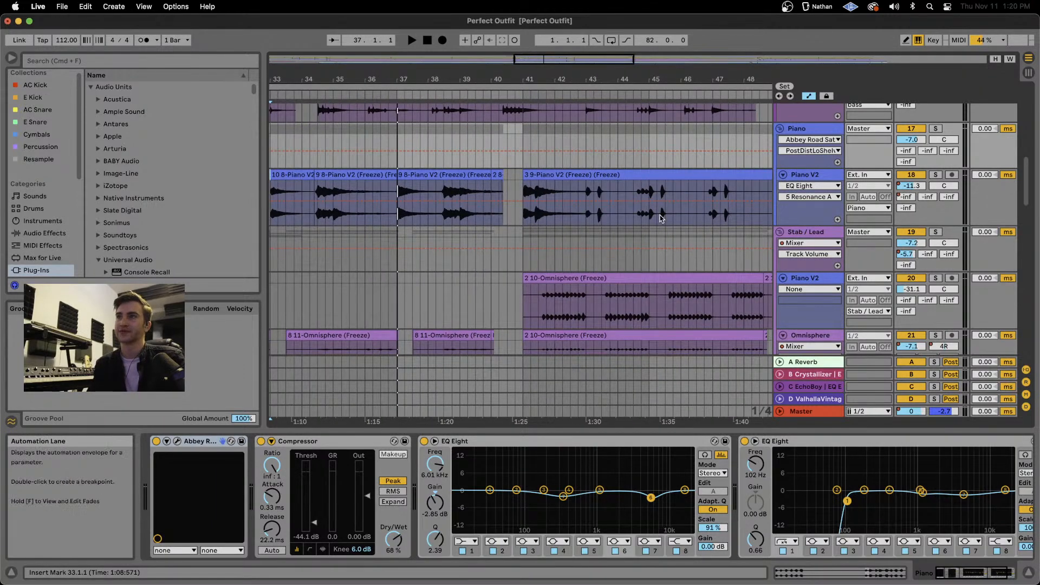
# Solo the Stab / Lead group, play it from 41.3.1, and show its effects chain before stopping playback.
pyautogui.click(825, 233)
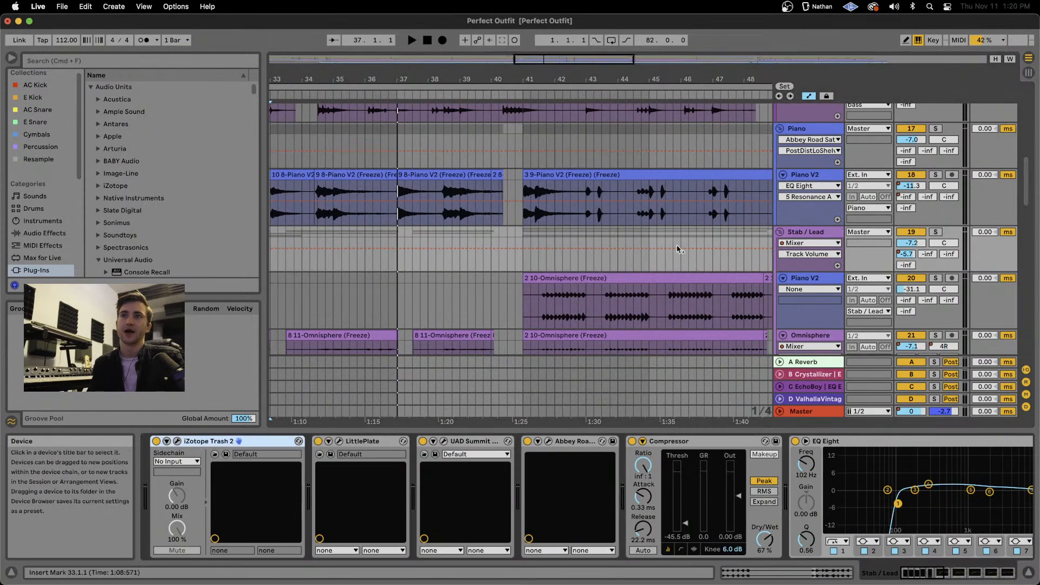
pyautogui.click(538, 306)
pyautogui.click(936, 232)
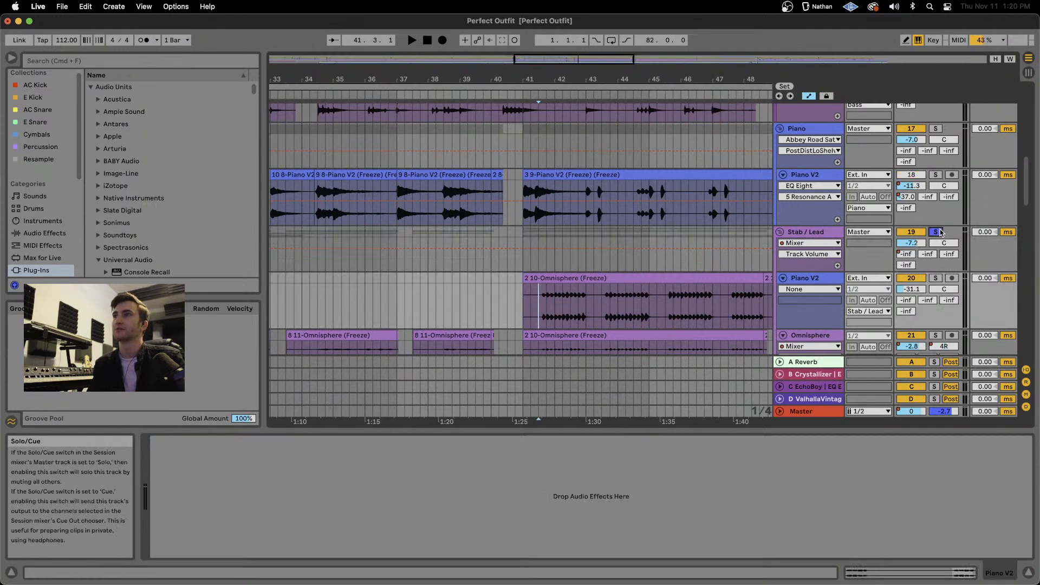
pyautogui.press('space')
pyautogui.scroll(-3, 599, 242)
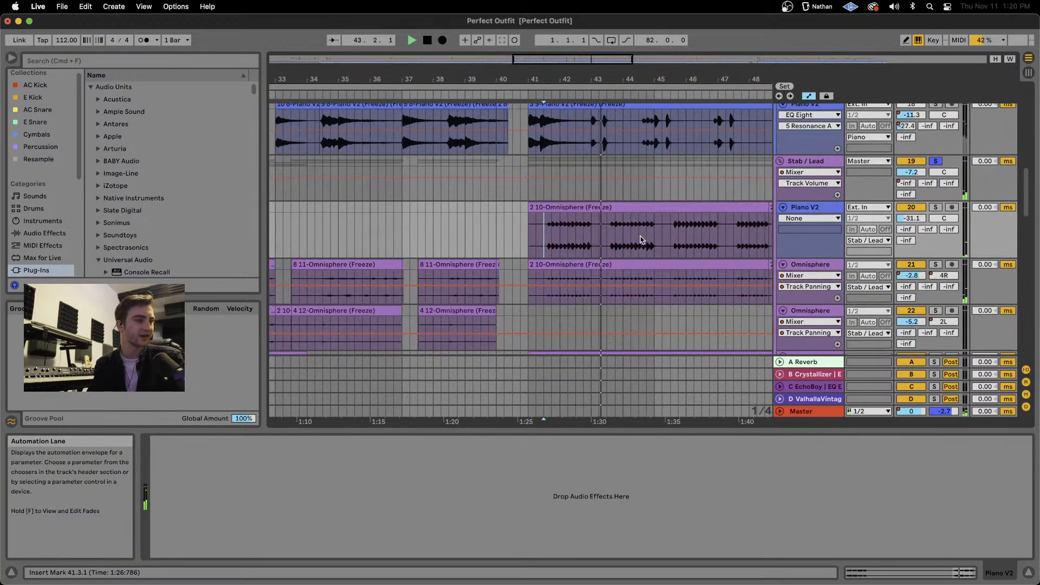
pyautogui.click(813, 165)
pyautogui.press('space')
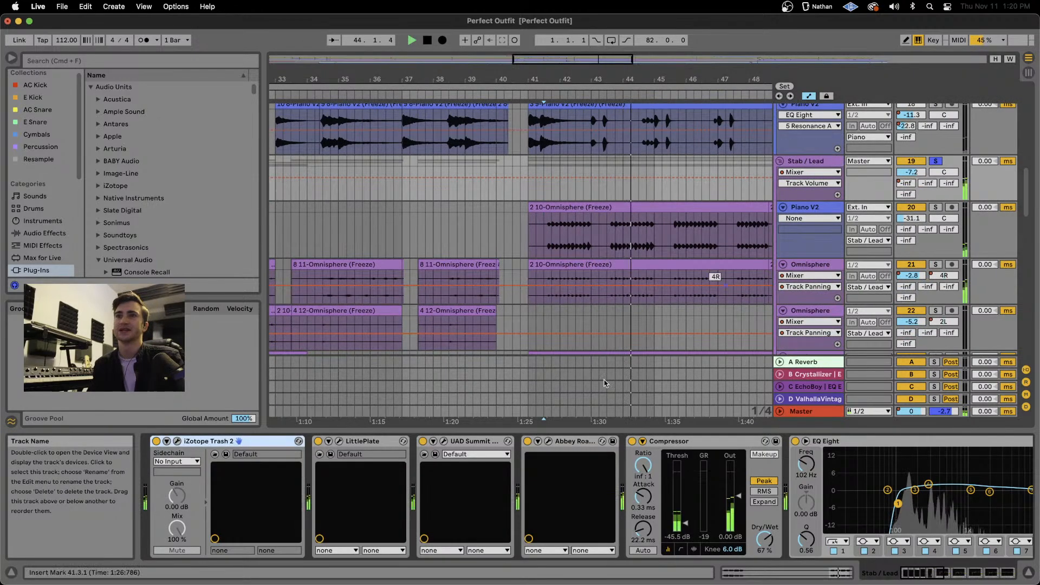
# Look through the Stab / Lead effects chain and open the iZotope Trash 2 window clear of the device view.
pyautogui.hscroll(12, 685, 487)
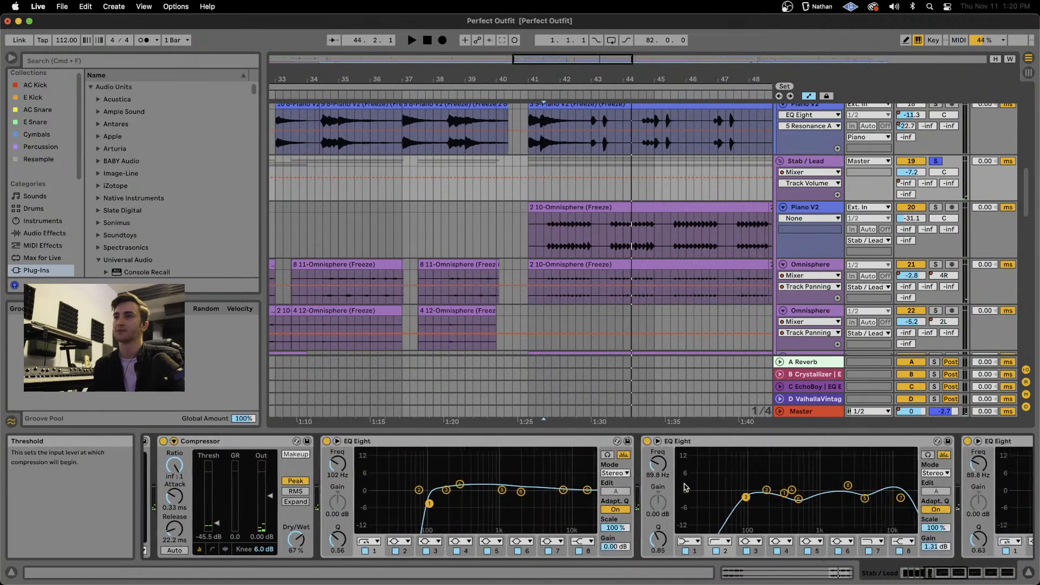
pyautogui.hscroll(-12, 685, 488)
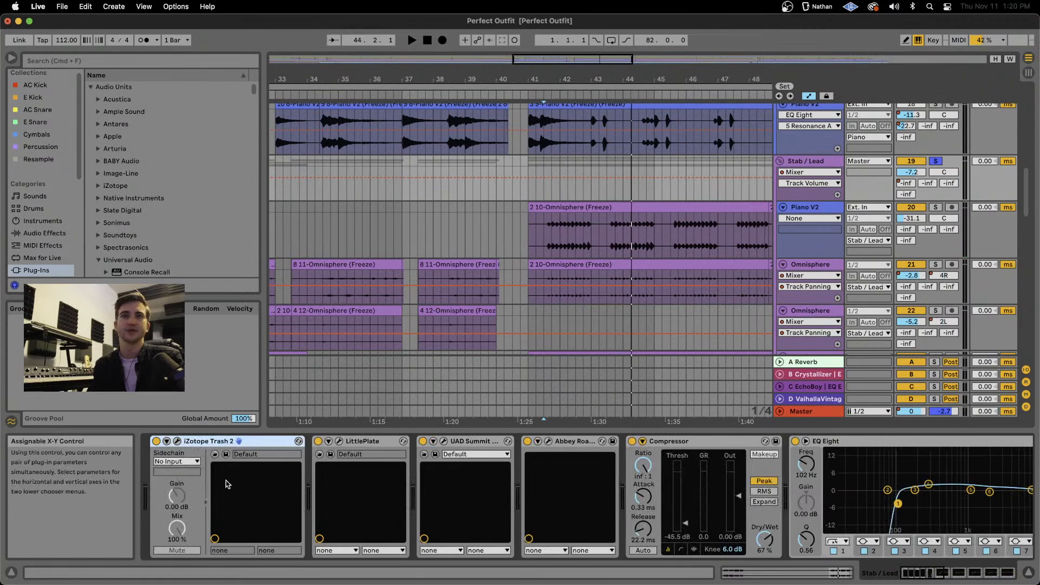
pyautogui.click(177, 442)
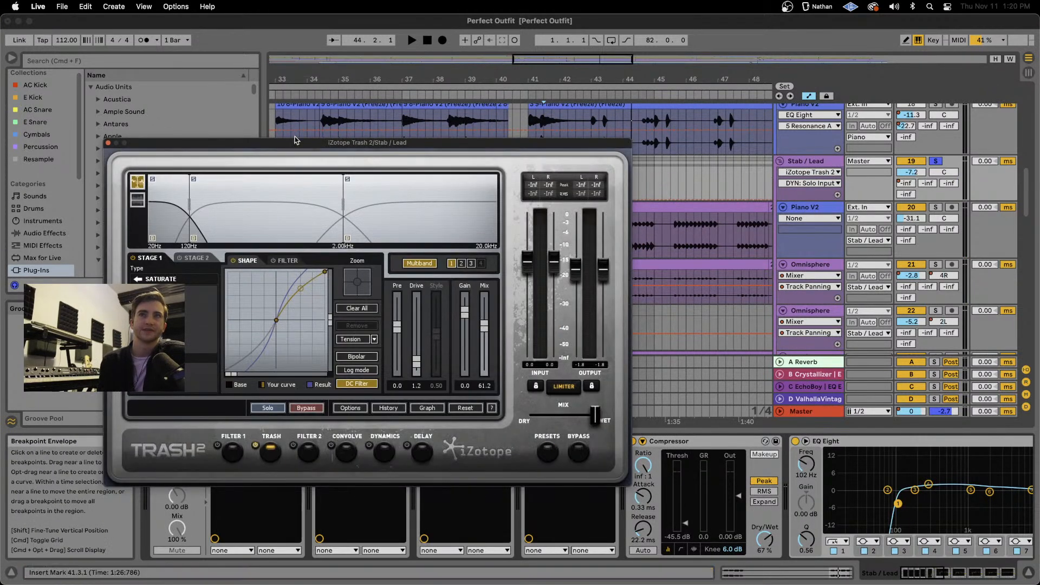
pyautogui.moveTo(295, 144); pyautogui.dragTo(213, 56)
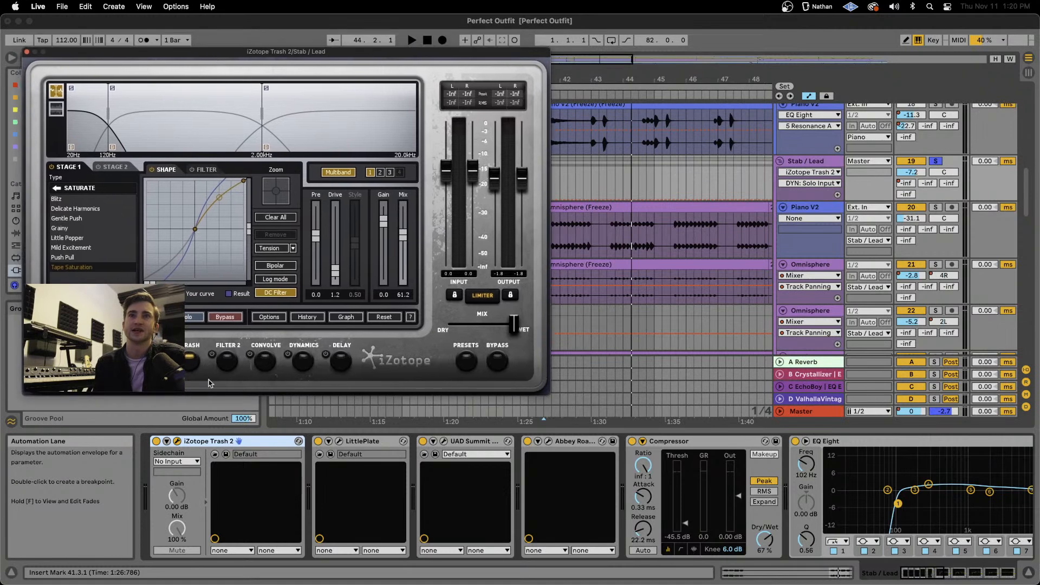
# View Trash 2's Convolve module, return to the Trash module, and browse its distortion categories and Saturate types.
pyautogui.click(265, 360)
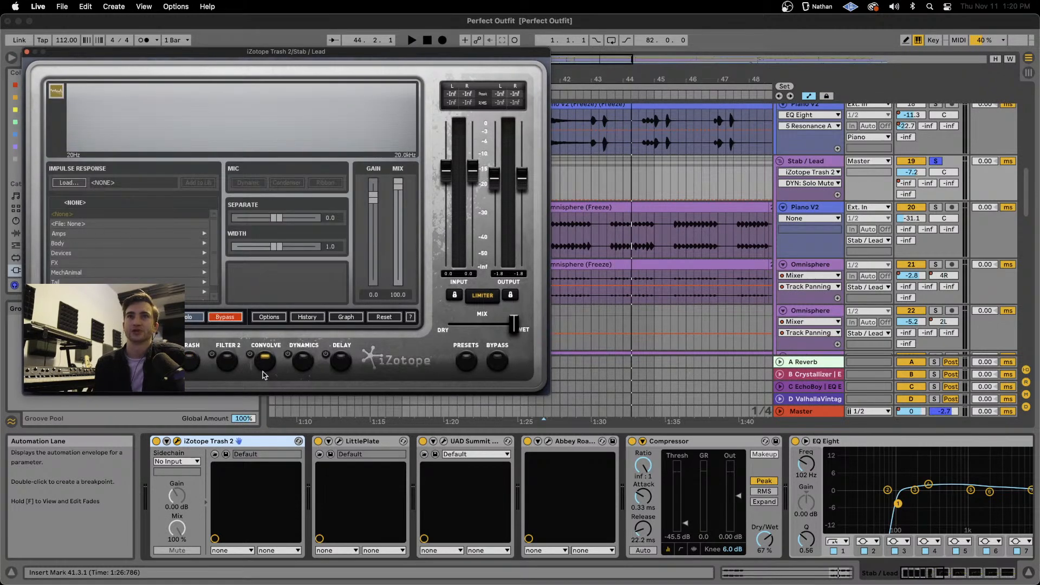
pyautogui.click(192, 361)
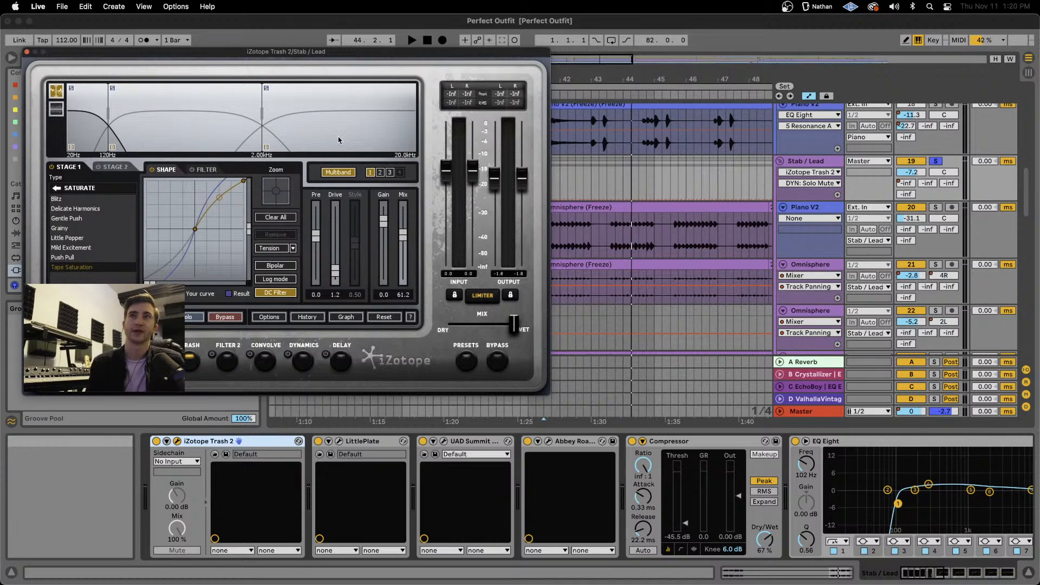
pyautogui.click(54, 188)
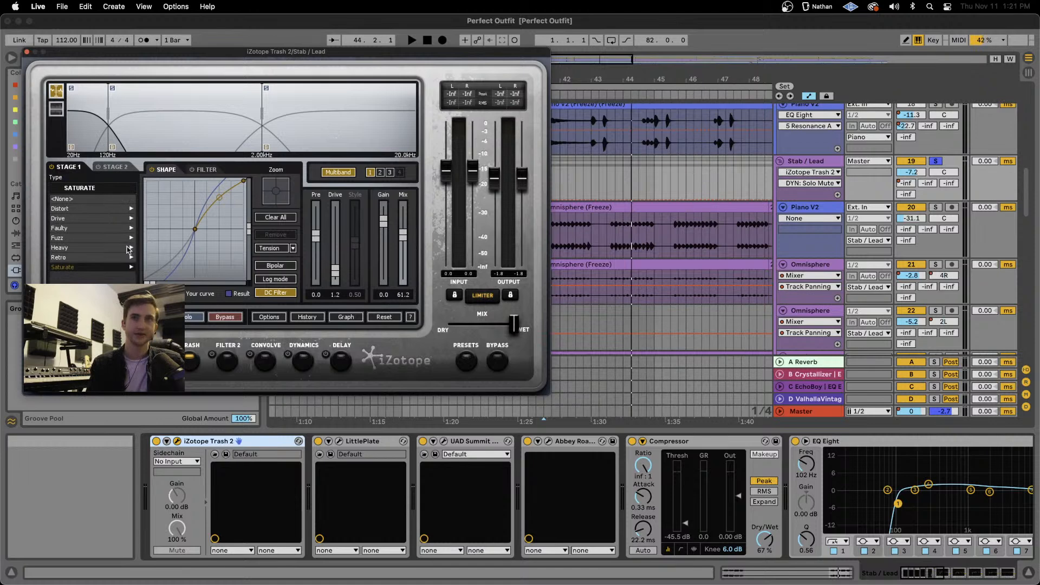
pyautogui.click(76, 268)
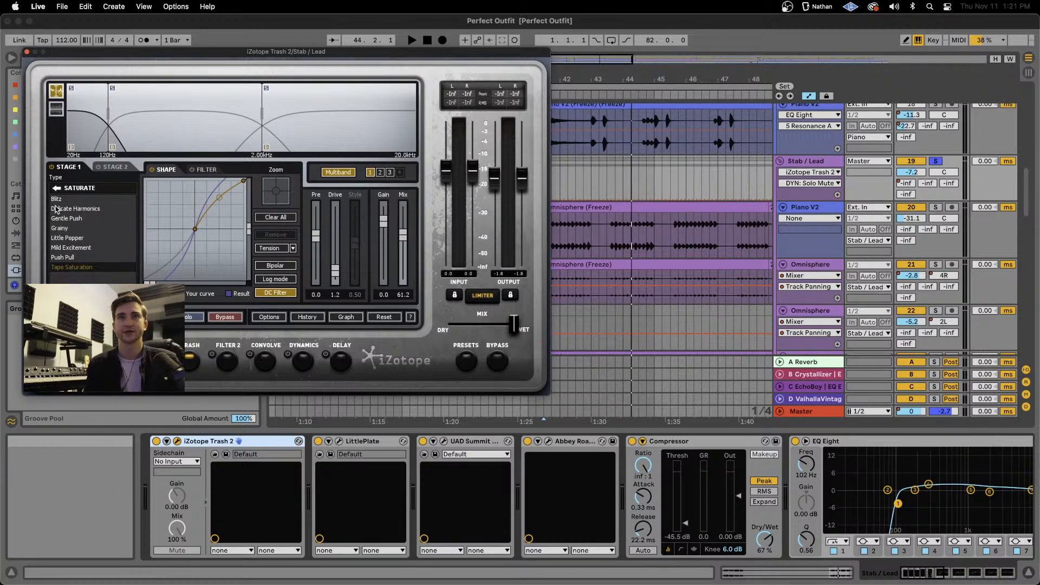
pyautogui.click(57, 189)
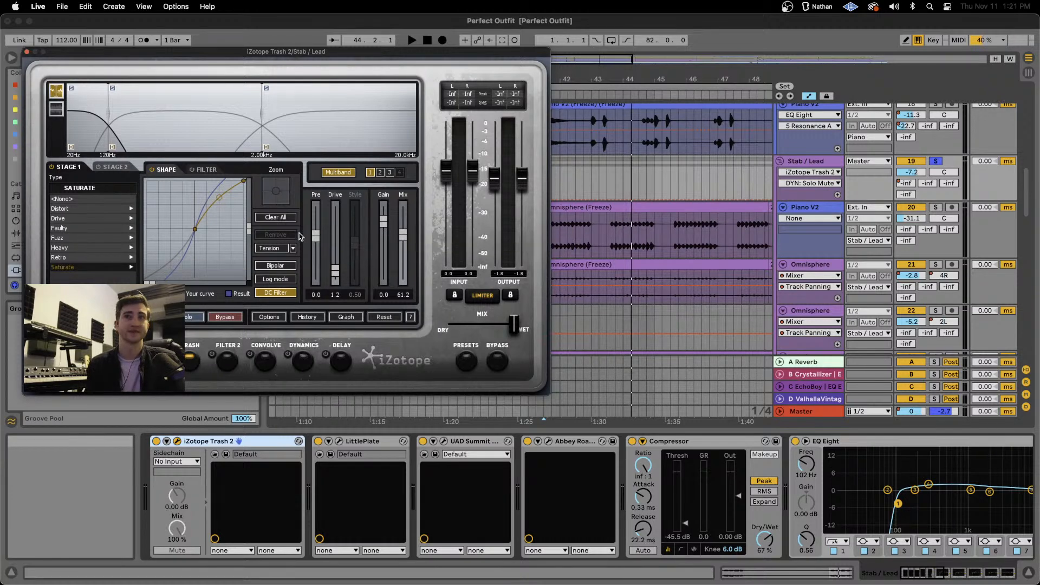
# Nudge the upper node of the Trash shape curve, set Drive to 0.7, and show the Filter 1 module.
pyautogui.moveTo(219, 198)
pyautogui.mouseDown()
pyautogui.moveTo(221, 212)
pyautogui.moveTo(219, 196)
pyautogui.mouseUp()
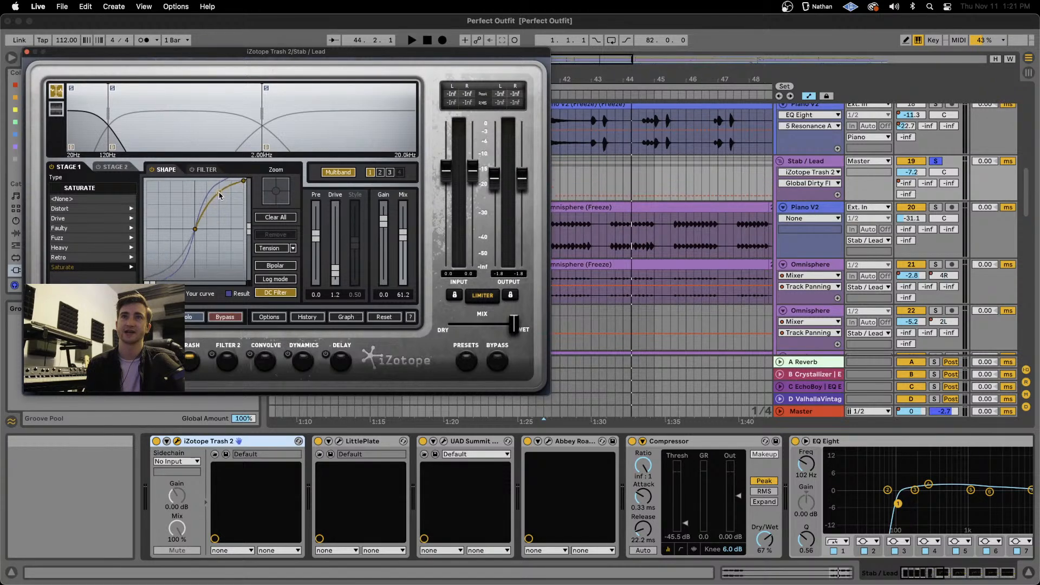
pyautogui.moveTo(336, 270)
pyautogui.mouseDown()
pyautogui.moveTo(335, 250)
pyautogui.moveTo(335, 277)
pyautogui.mouseUp()
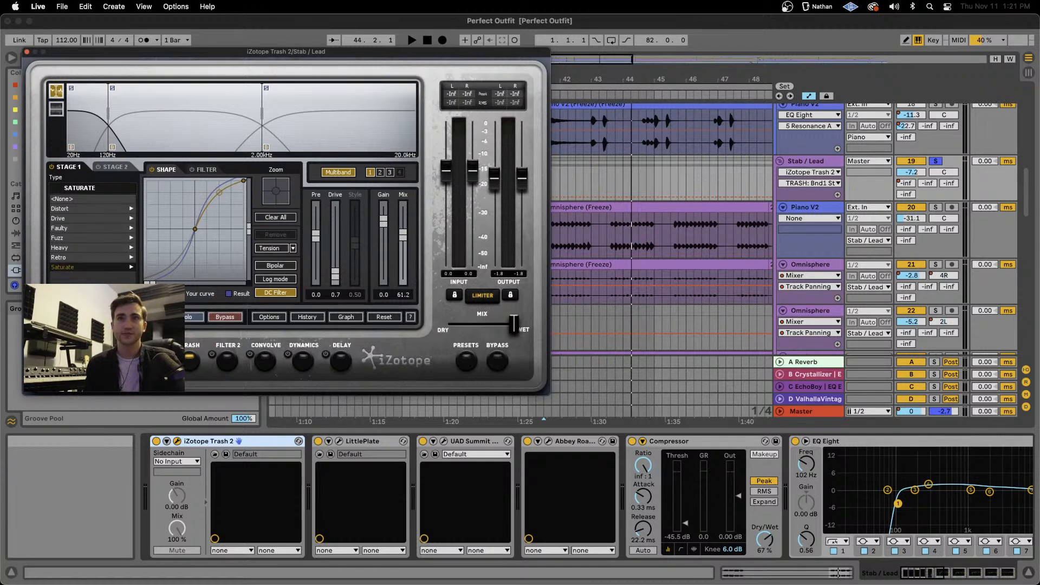
pyautogui.click(152, 361)
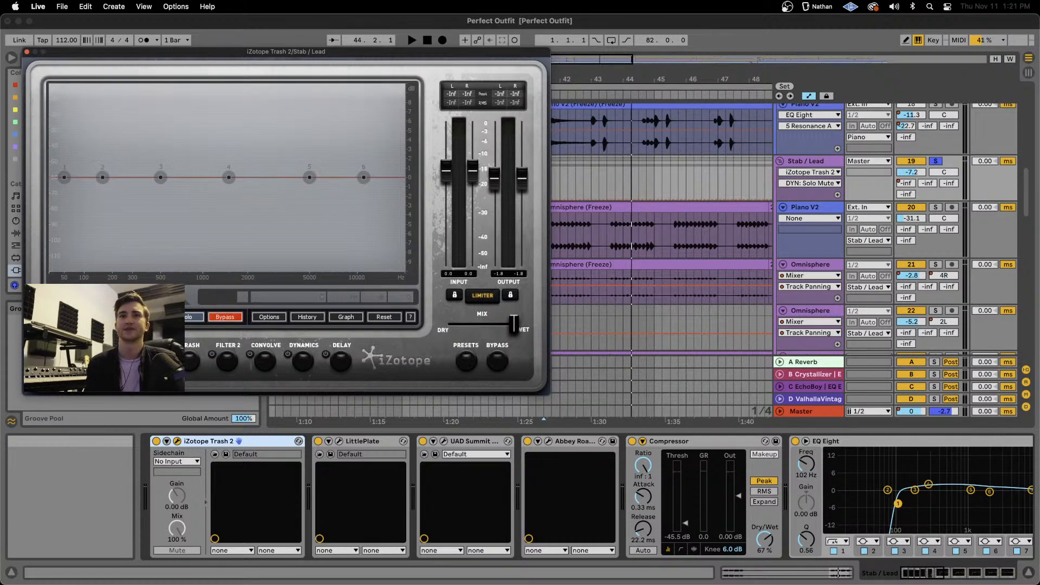
# Compare Trash 2's Trash and filter modules and view the Signal Flow Graph of its module order.
pyautogui.click(189, 362)
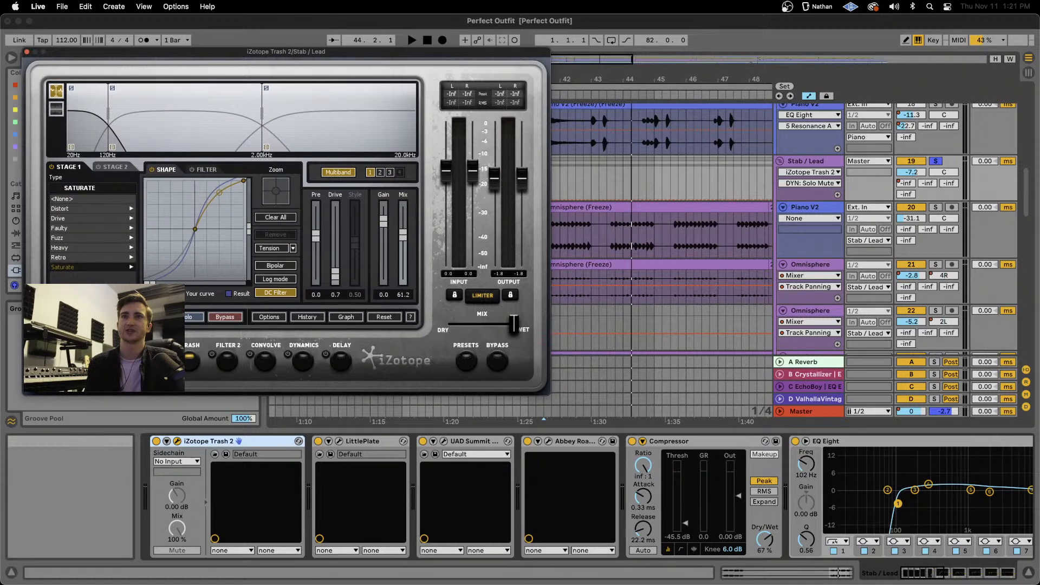
pyautogui.click(227, 360)
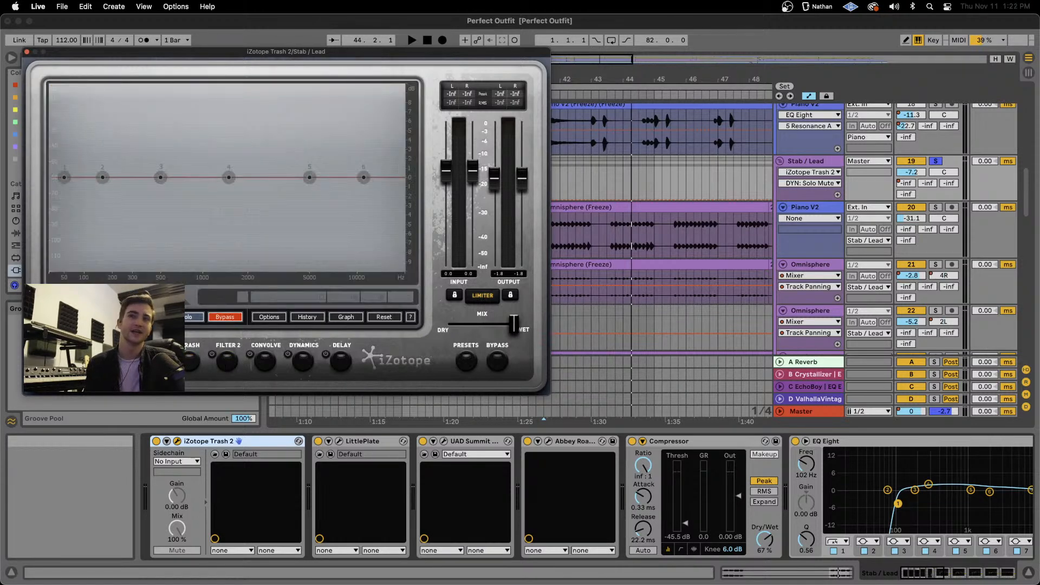
pyautogui.click(337, 317)
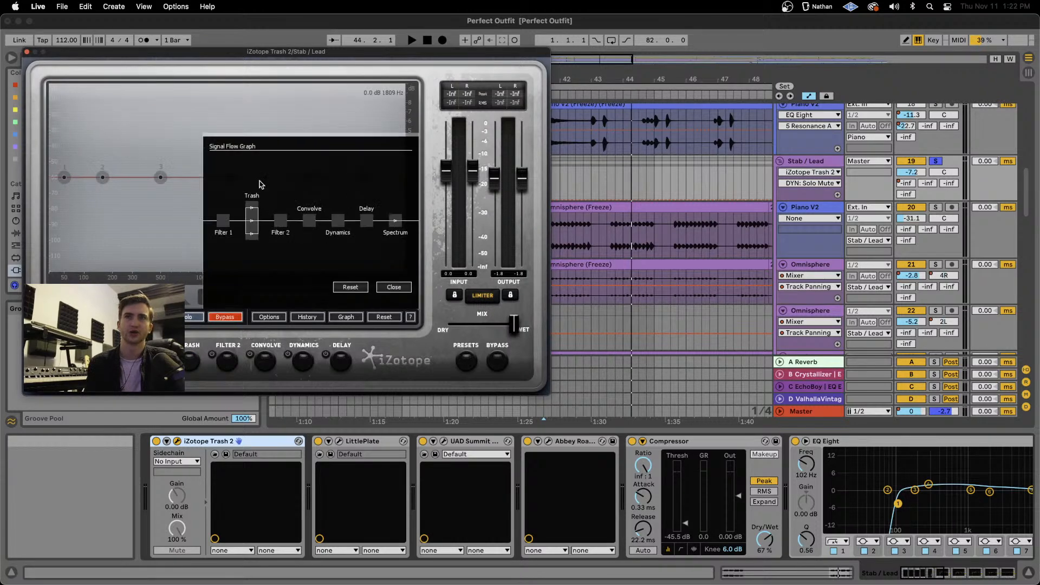
pyautogui.click(394, 287)
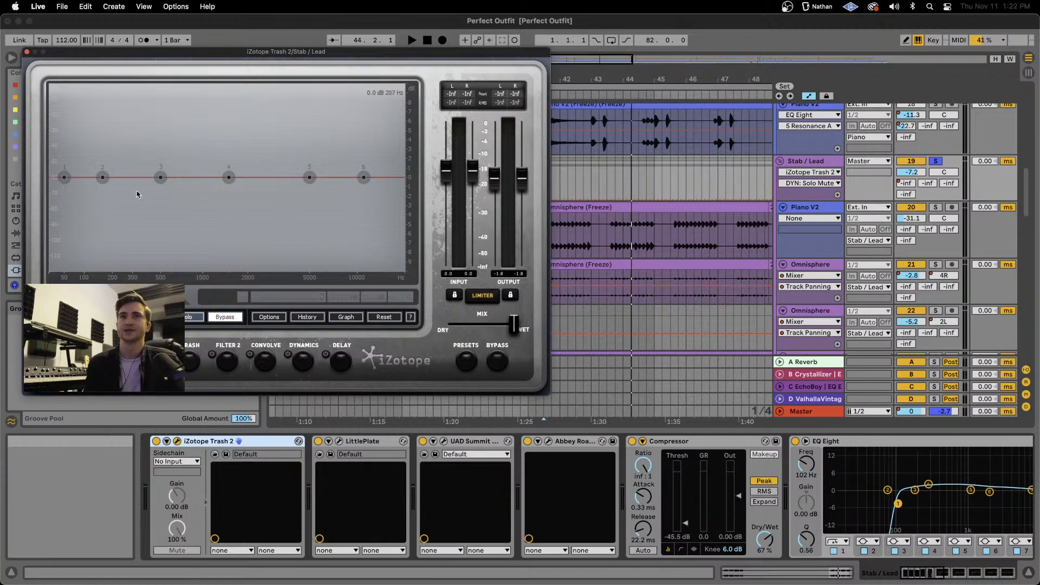
pyautogui.click(200, 369)
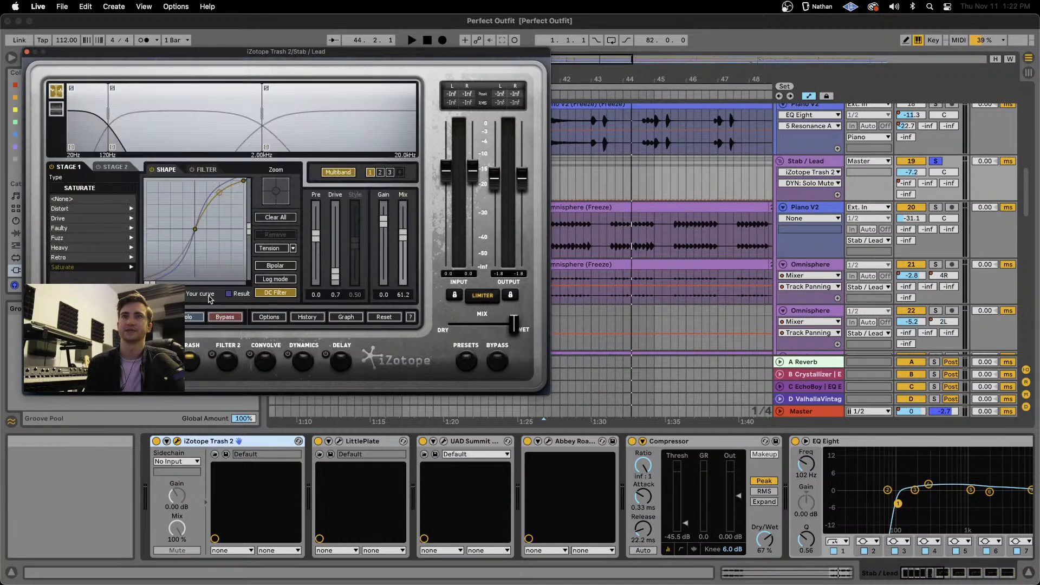
pyautogui.click(222, 364)
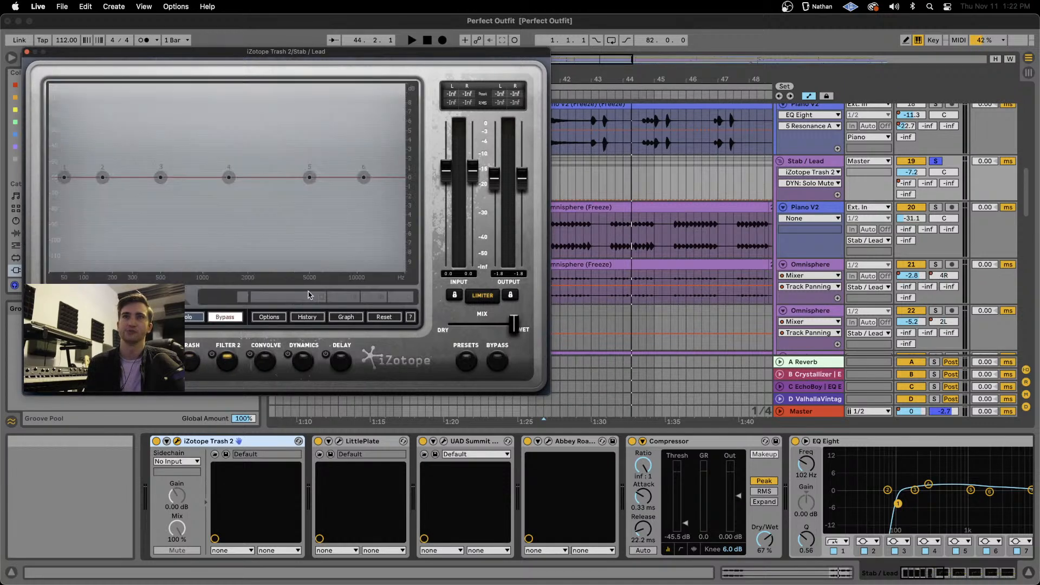
# Enable the Convolve module and demonstrate Separate at 13.2 and Width at 1.5, returning them to 0.0 and 1.0.
pyautogui.click(265, 359)
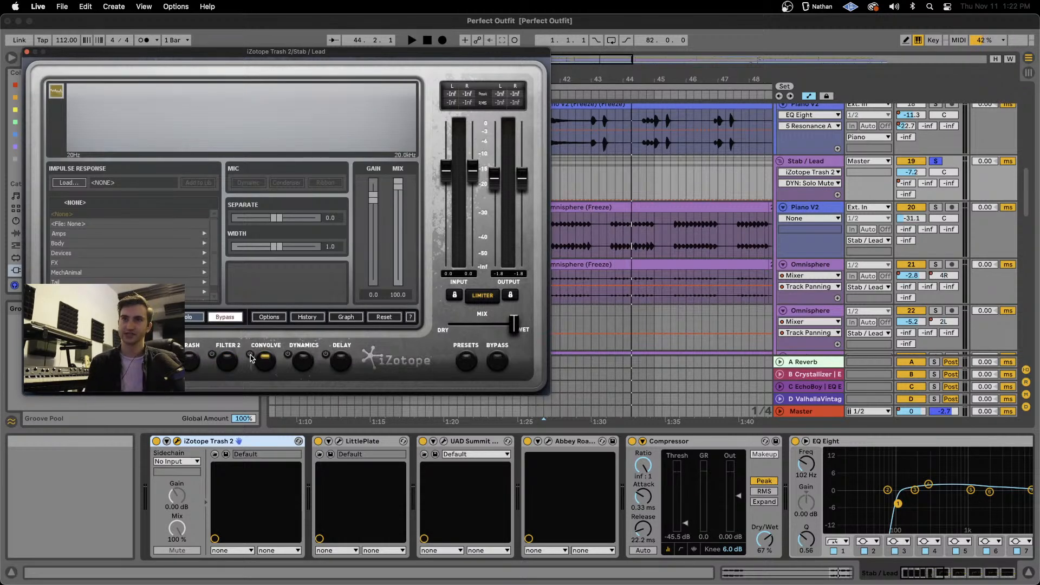
pyautogui.click(250, 355)
pyautogui.moveTo(276, 217)
pyautogui.mouseDown()
pyautogui.moveTo(292, 218)
pyautogui.moveTo(261, 218)
pyautogui.moveTo(292, 218)
pyautogui.mouseUp()
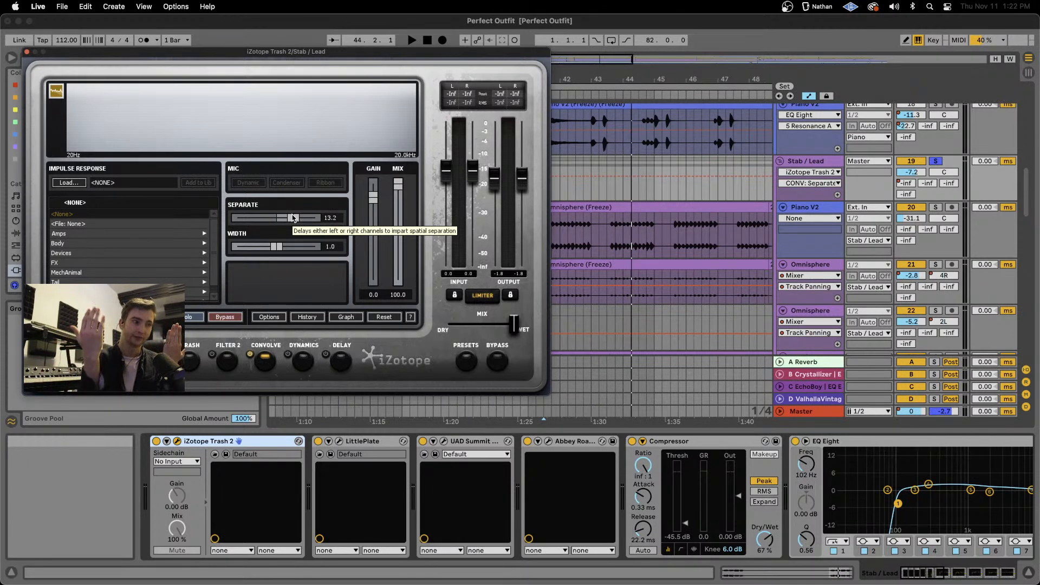
pyautogui.moveTo(293, 218); pyautogui.dragTo(295, 287)
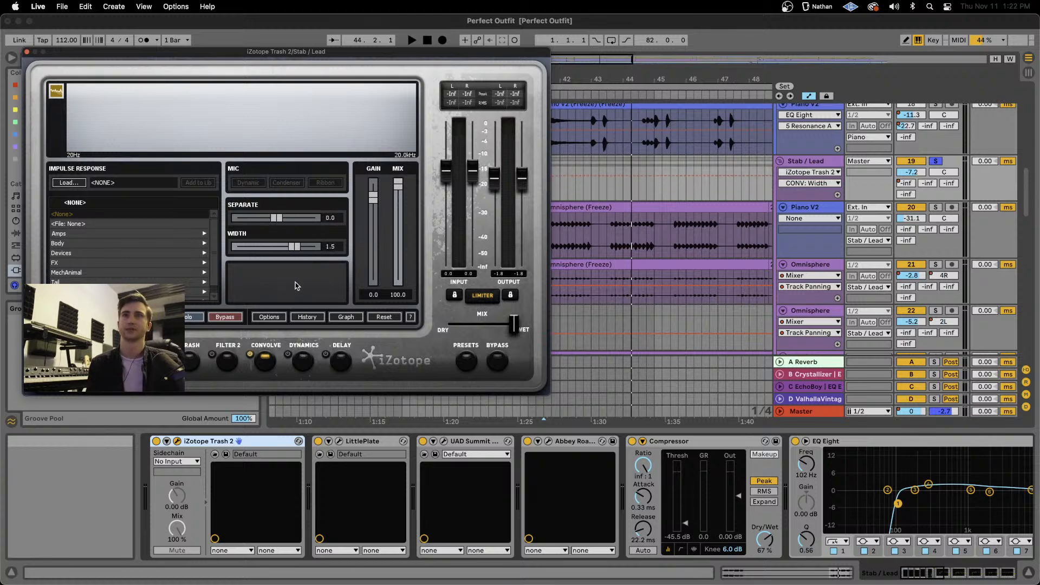
pyautogui.moveTo(294, 247); pyautogui.dragTo(277, 250)
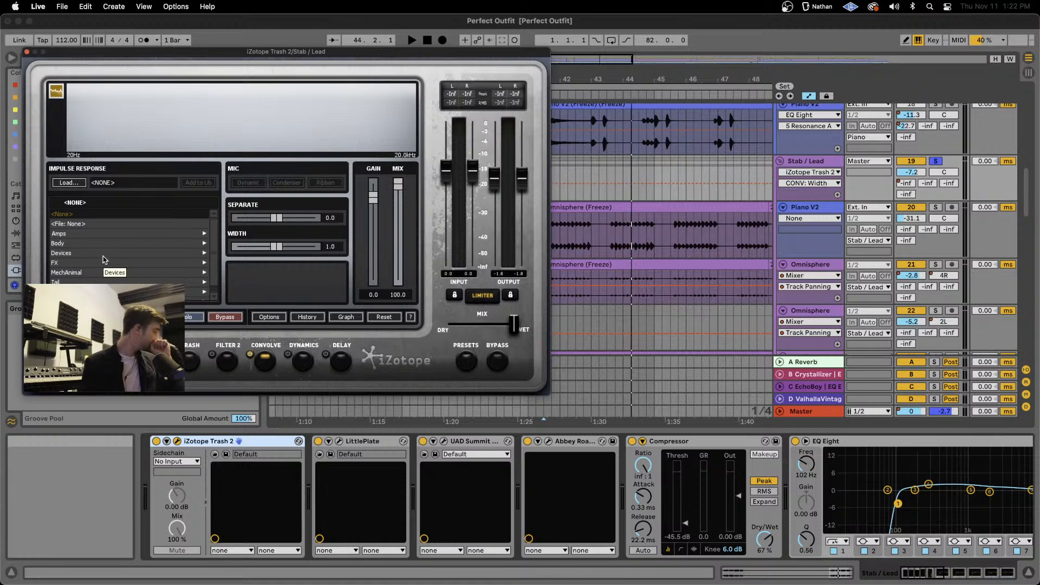
# Browse the Amps impulse responses in Convolve, load Leicester Boutique, and play the soloed group.
pyautogui.scroll(-1, 80, 249)
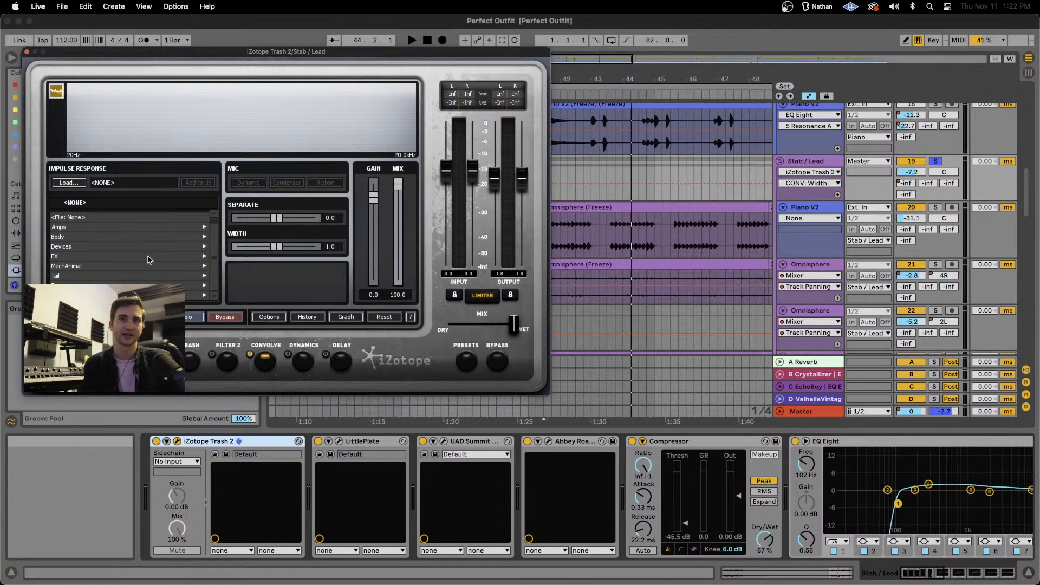
pyautogui.click(75, 233)
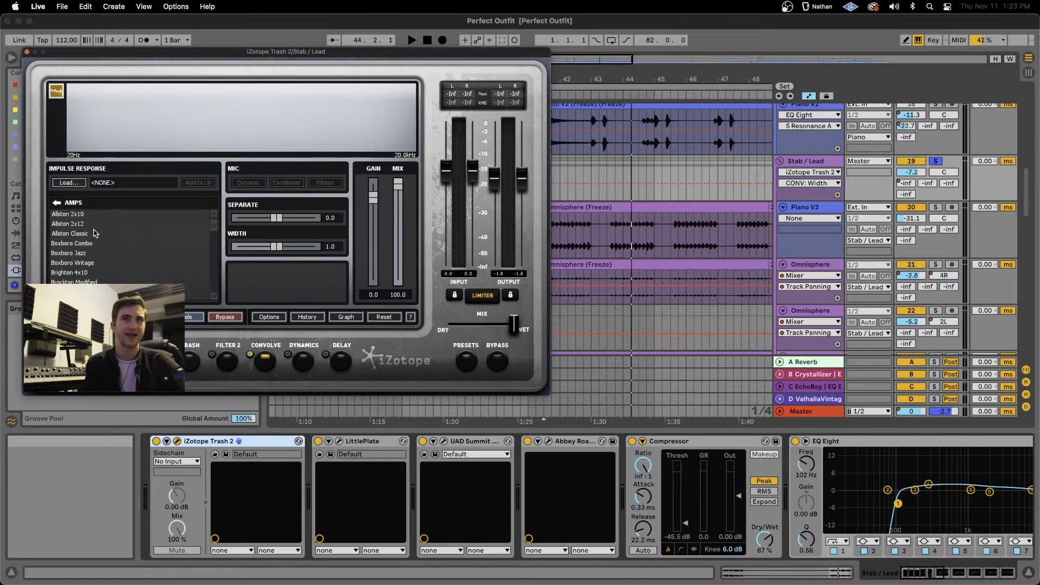
pyautogui.scroll(-5, 100, 235)
pyautogui.scroll(-2, 100, 235)
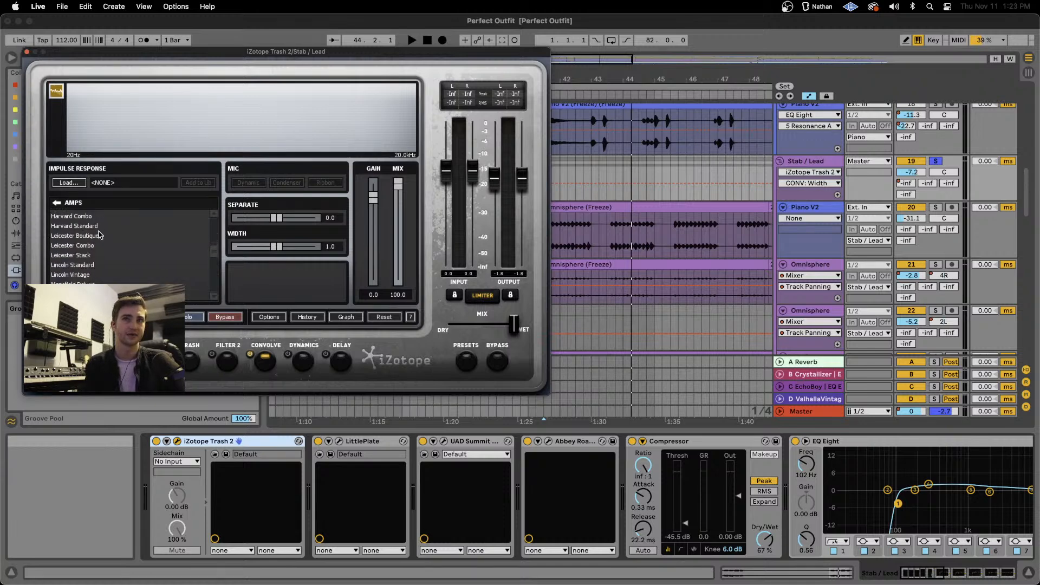
pyautogui.click(99, 233)
pyautogui.press('space')
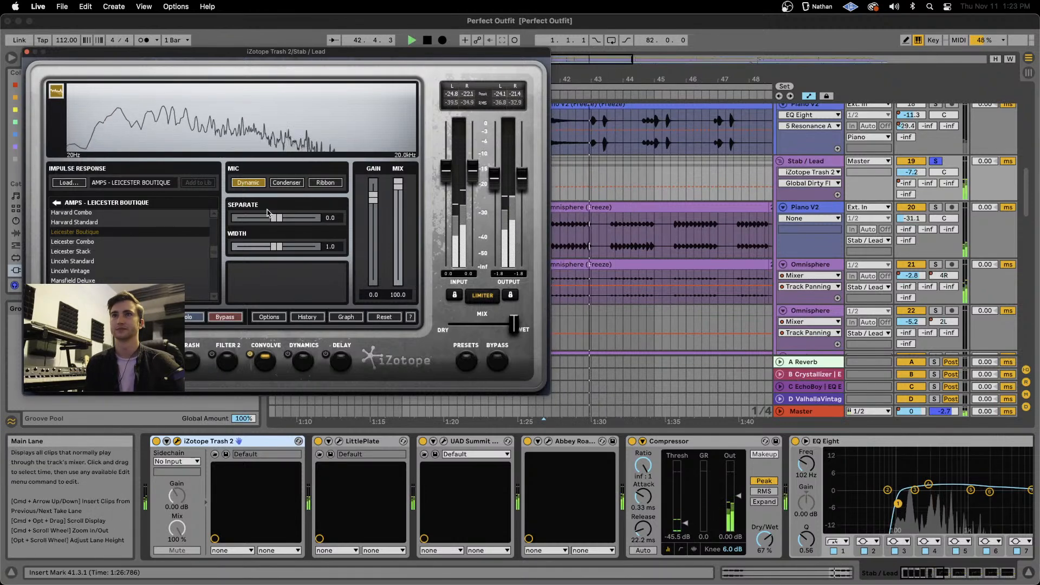
# Audition further amp impulse responses during playback, including Leicester Stack, Northbridge 4x10, Oxford 2x10 and Roslindale 1x12.
pyautogui.click(197, 251)
pyautogui.scroll(-2, 116, 236)
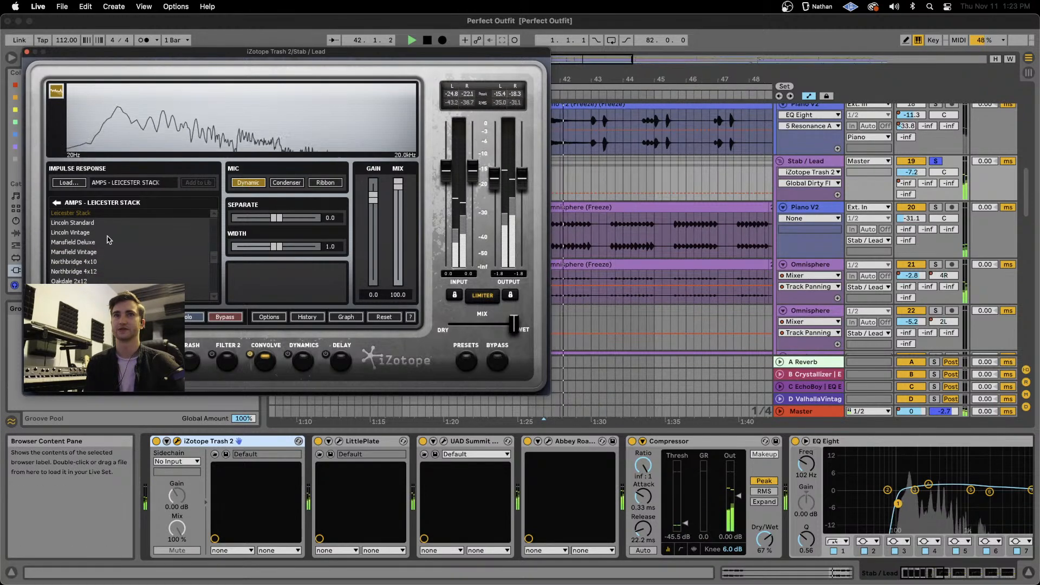
pyautogui.click(103, 232)
pyautogui.click(92, 262)
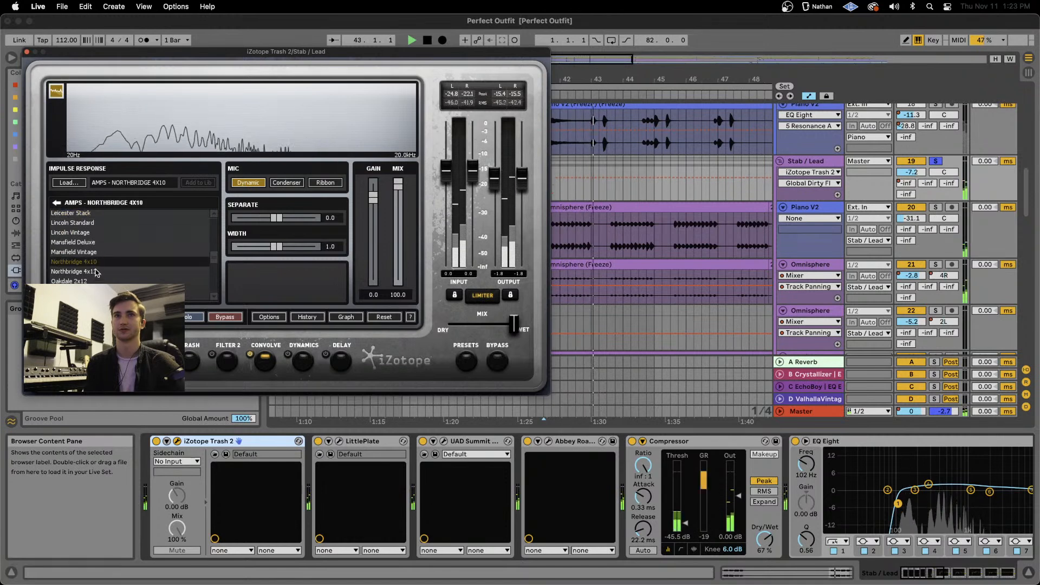
pyautogui.scroll(-2, 90, 241)
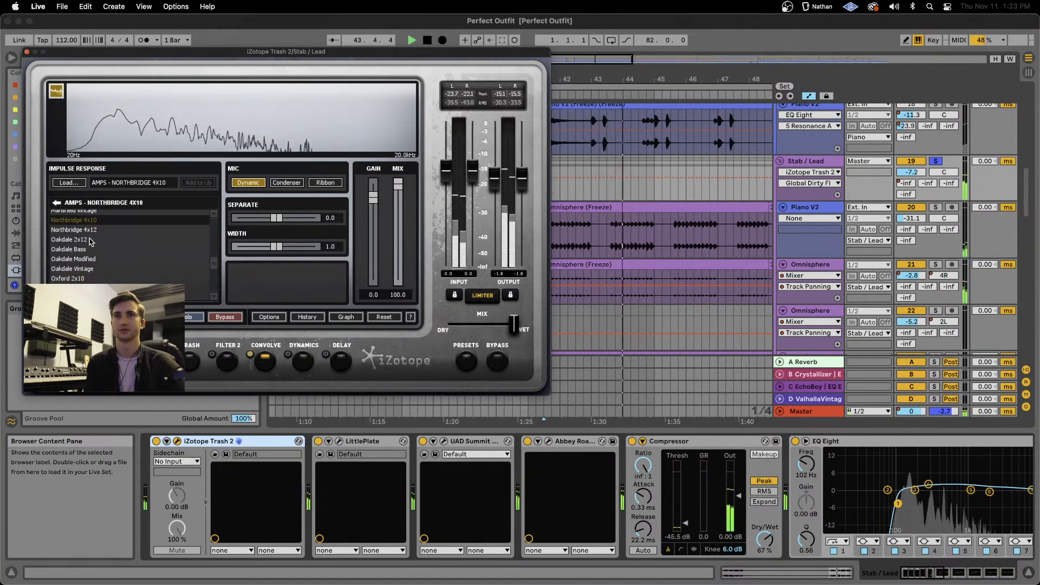
pyautogui.scroll(-1, 97, 255)
pyautogui.click(101, 274)
pyautogui.scroll(-3, 104, 264)
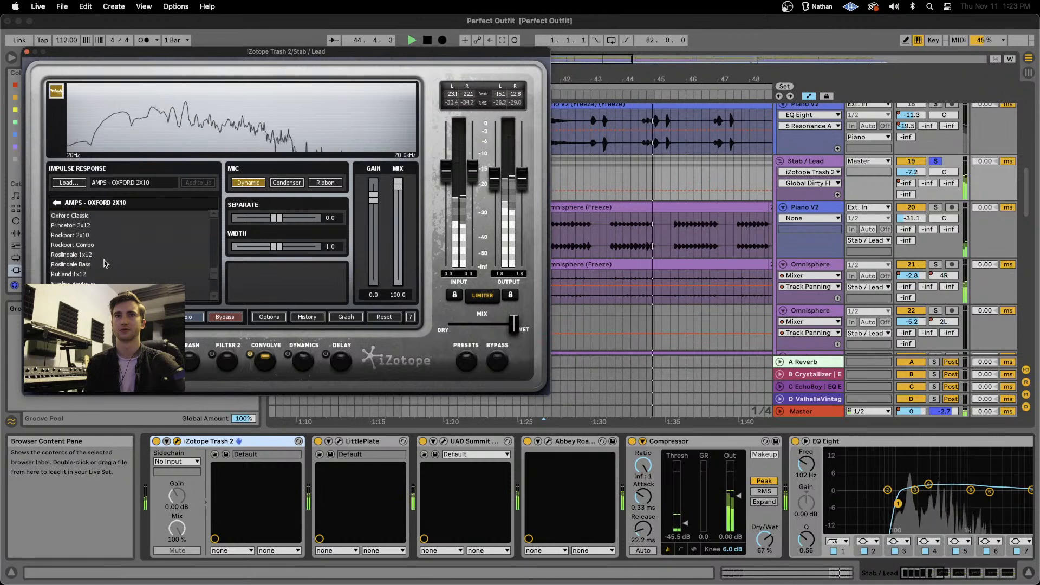
pyautogui.click(109, 254)
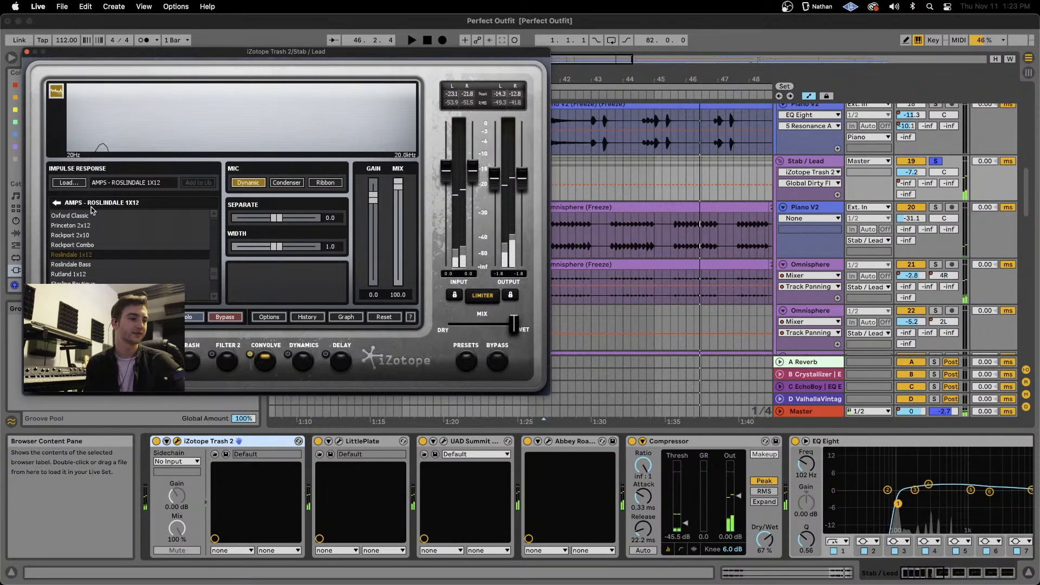
# Audition the Tail impulse responses Thud and Furr during playback, leaving Furr loaded, and return to the category list.
pyautogui.click(57, 202)
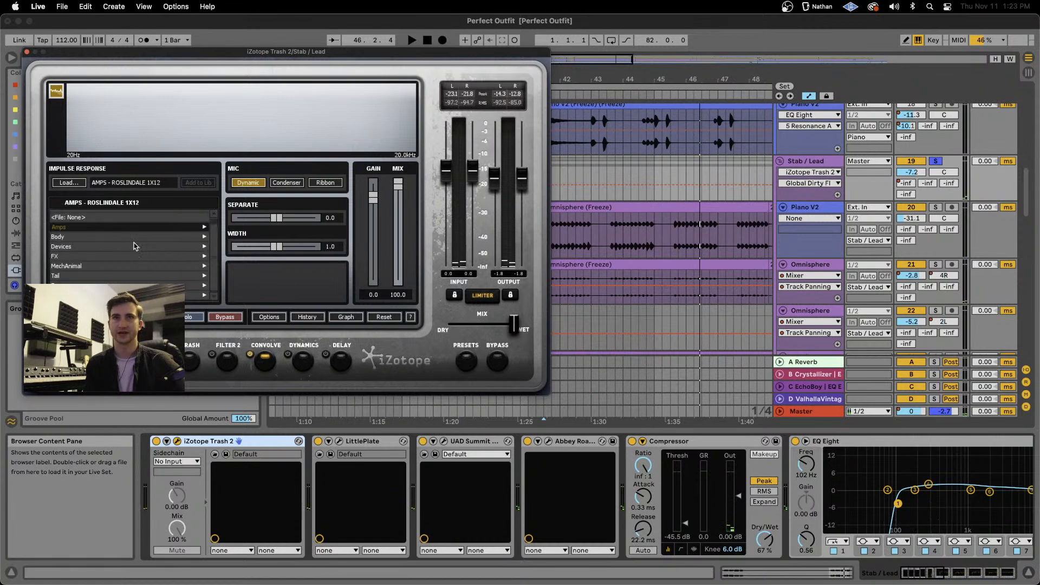
pyautogui.click(74, 276)
pyautogui.click(64, 216)
pyautogui.press('space')
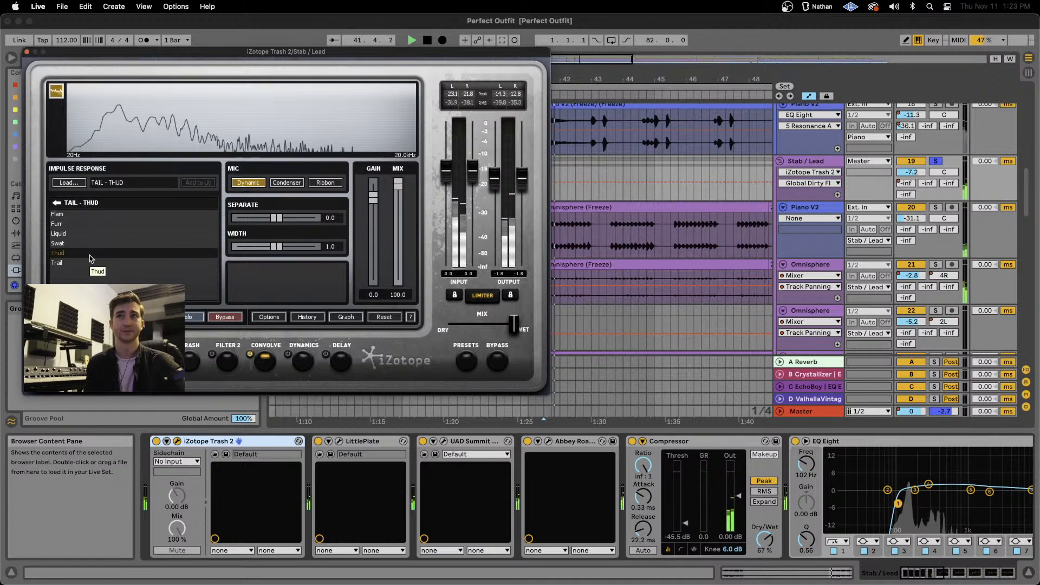
pyautogui.click(64, 224)
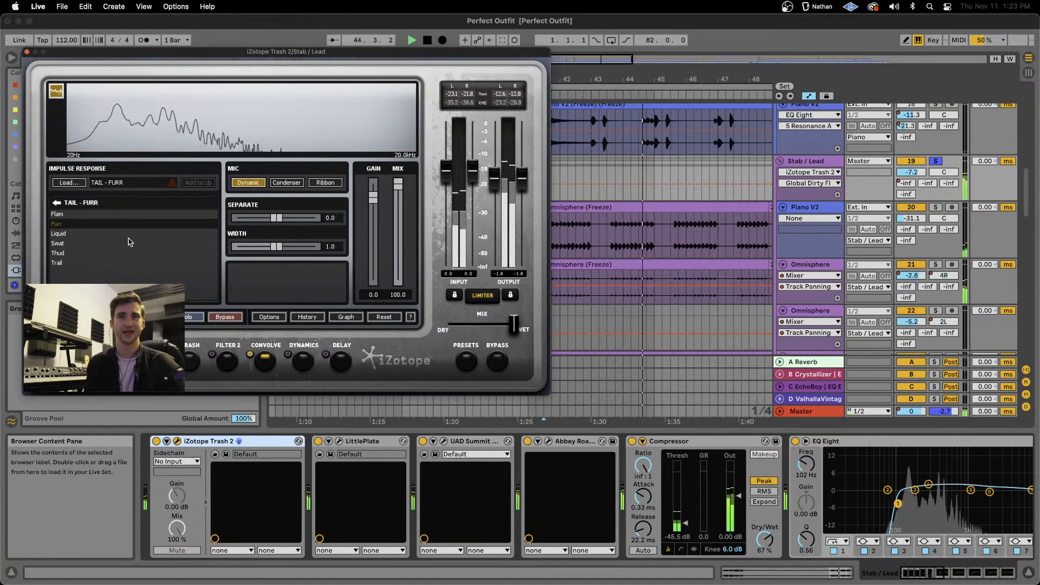
pyautogui.press('space')
pyautogui.click(57, 202)
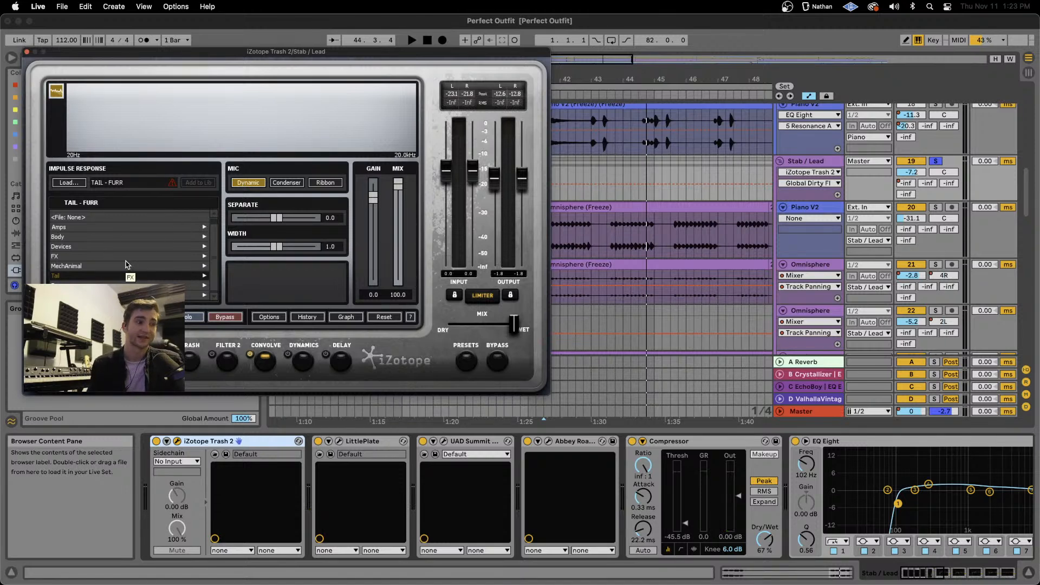
# Look through Trash 2's Dynamics, Delay and Trash modules and close its window.
pyautogui.moveTo(403, 182)
pyautogui.mouseDown()
pyautogui.moveTo(405, 272)
pyautogui.moveTo(404, 182)
pyautogui.mouseUp()
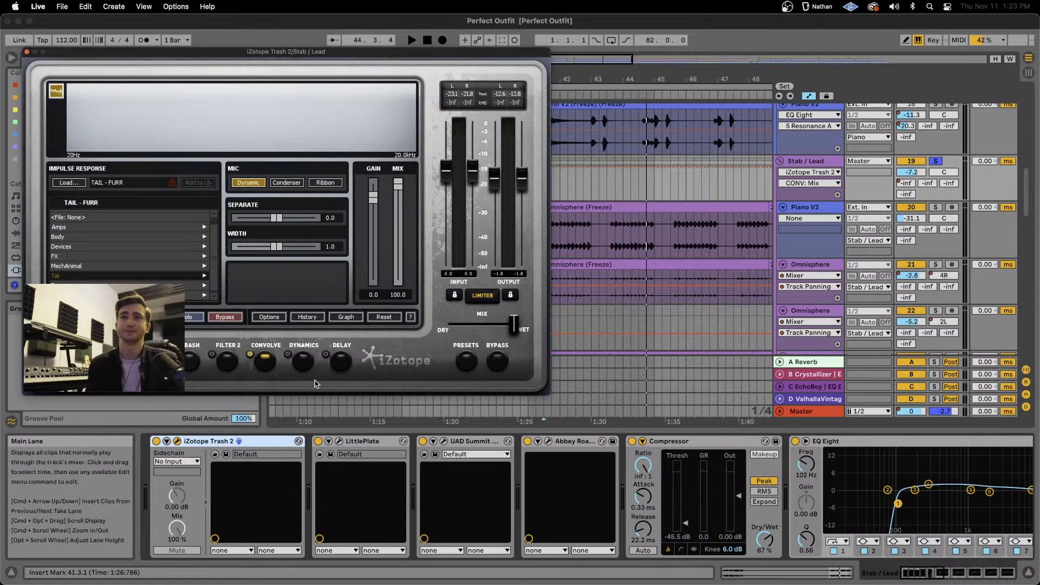
pyautogui.click(305, 362)
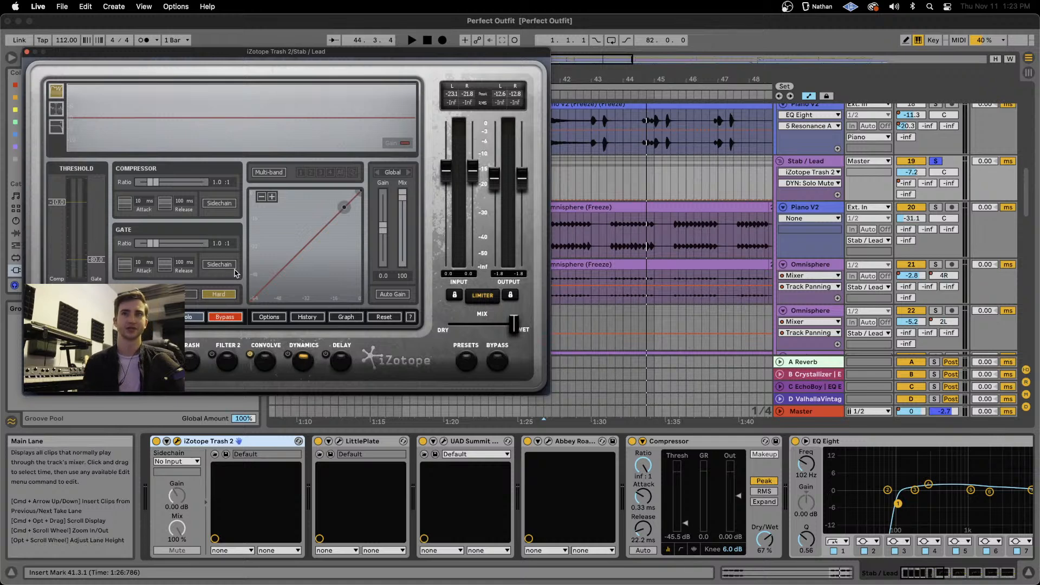
pyautogui.click(341, 362)
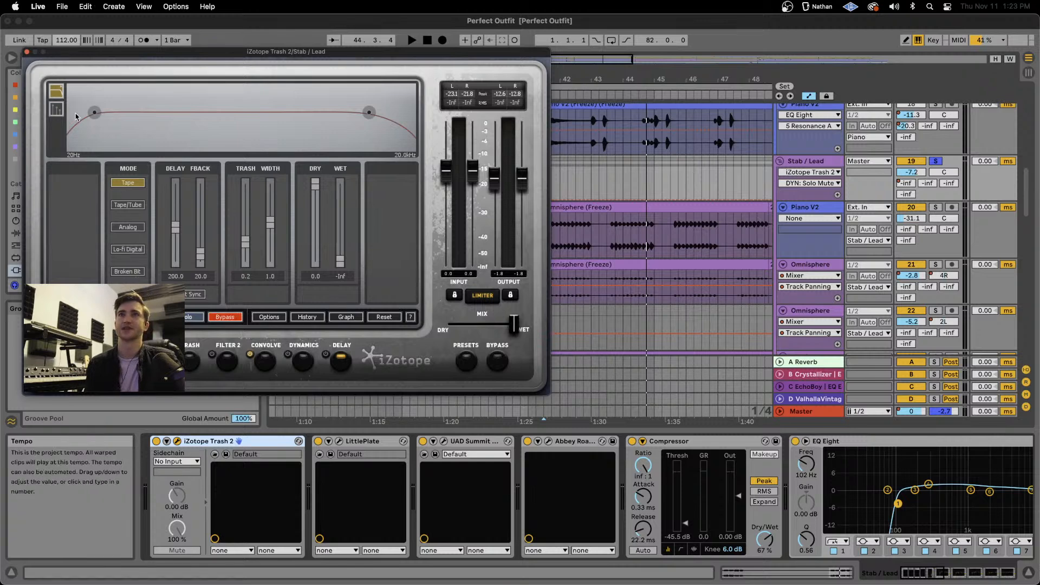
pyautogui.moveTo(325, 52); pyautogui.dragTo(403, 79)
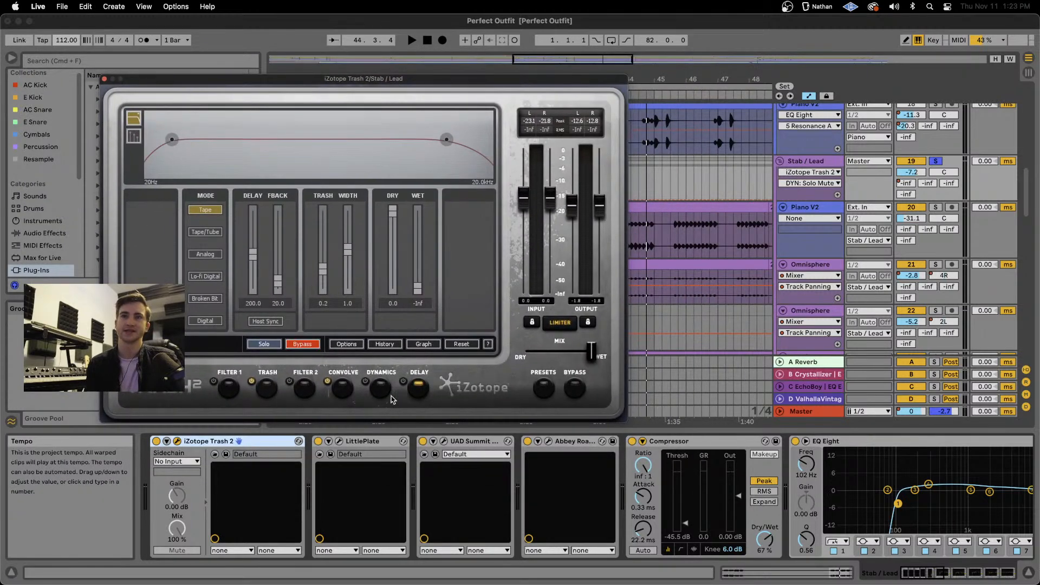
pyautogui.click(267, 386)
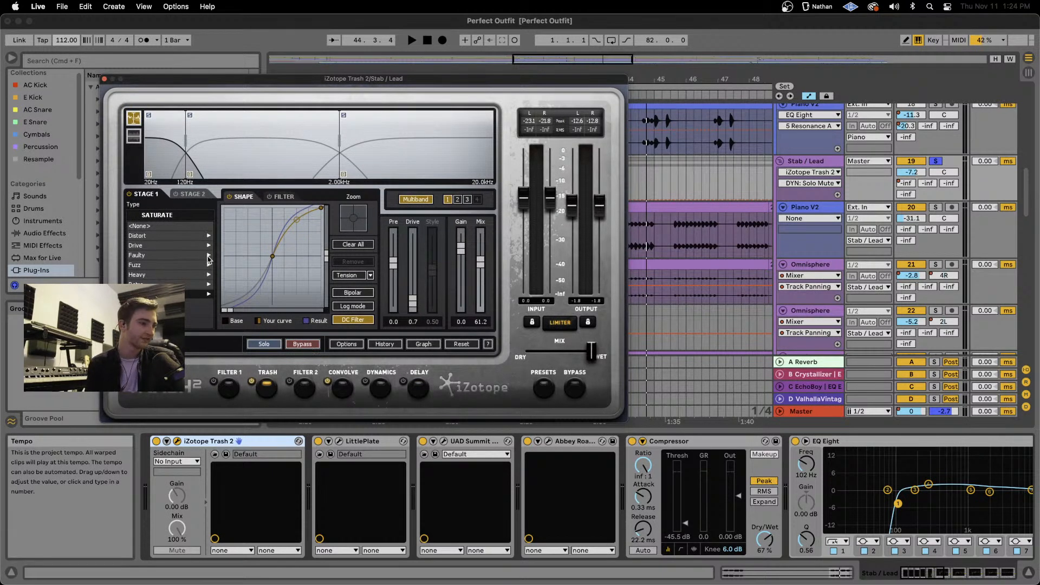
pyautogui.click(105, 80)
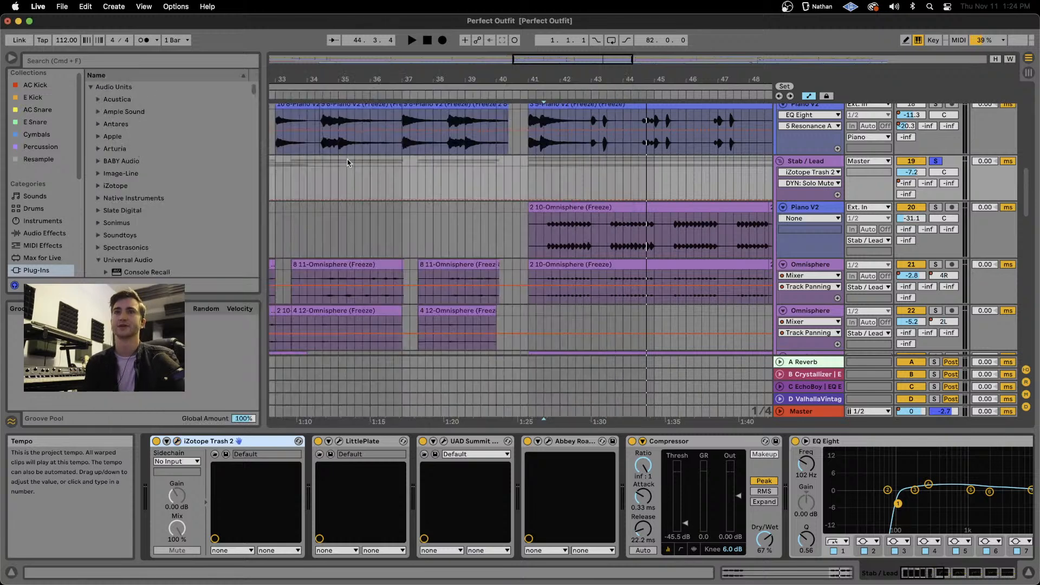
# Open the Little Plate reverb window and briefly bring Trash 2 back beside it before closing Trash 2.
pyautogui.click(339, 442)
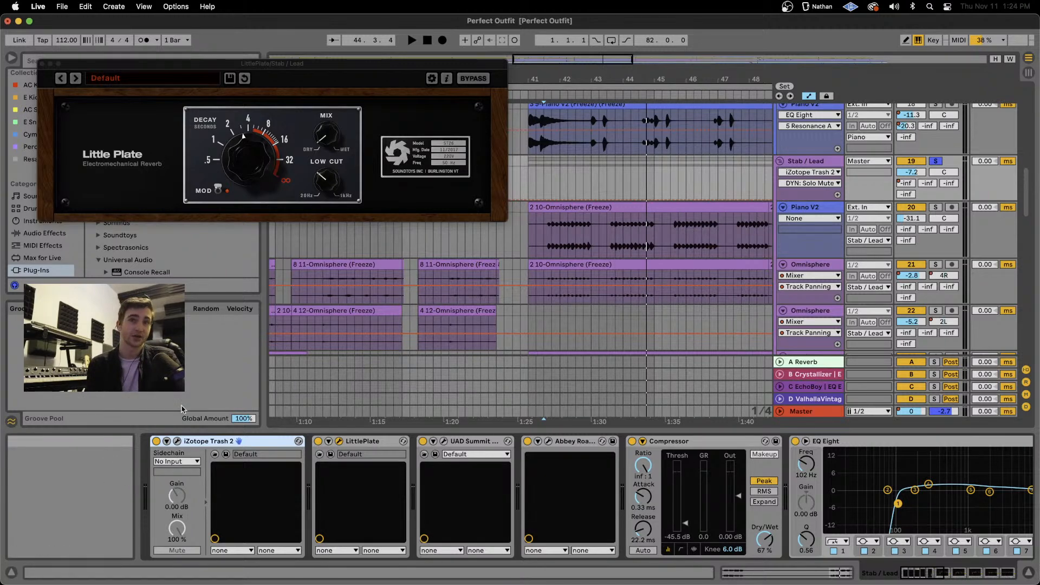
pyautogui.click(177, 442)
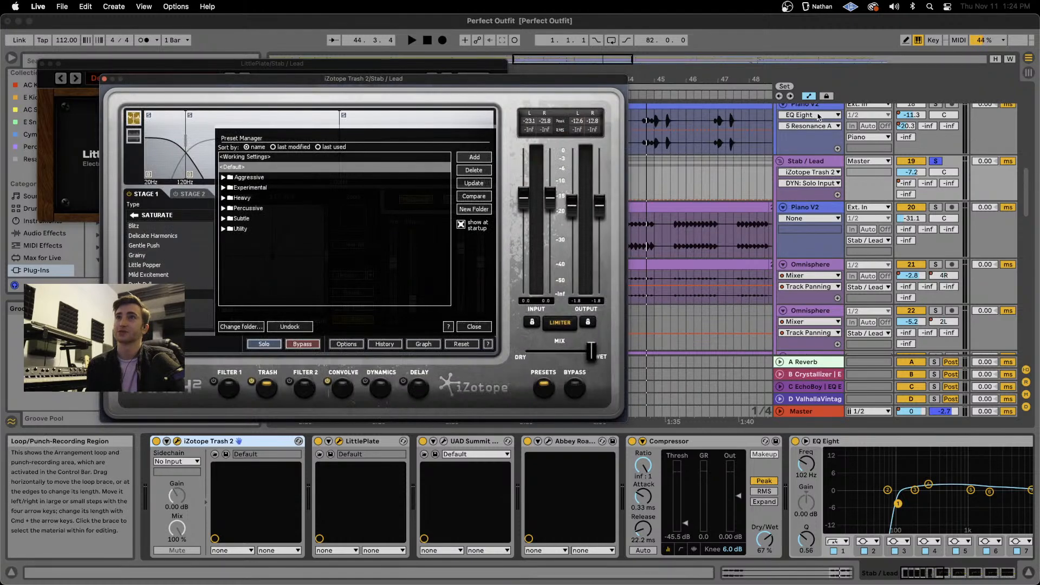
pyautogui.moveTo(320, 86); pyautogui.dragTo(729, 64)
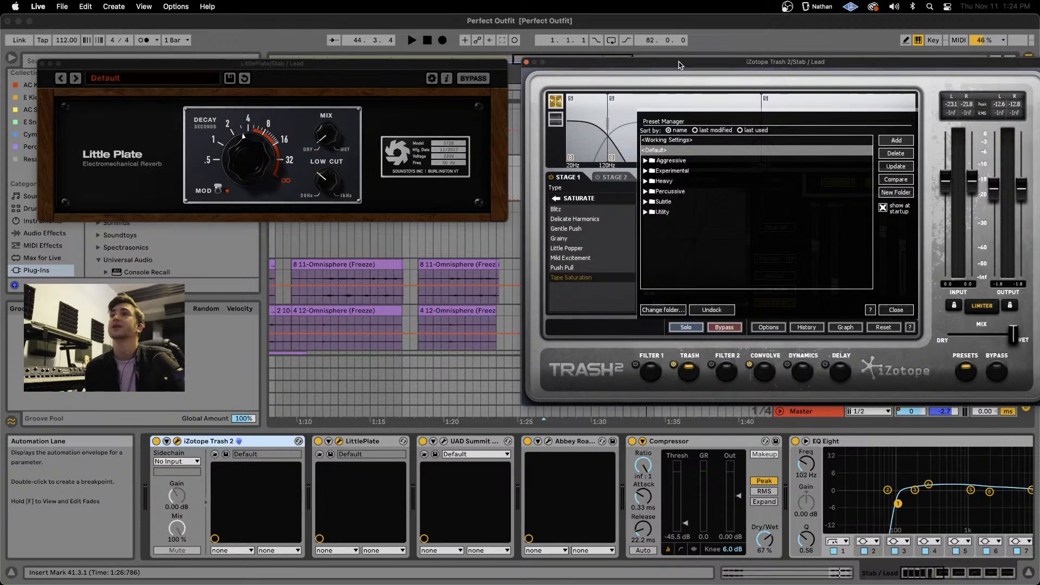
pyautogui.click(526, 62)
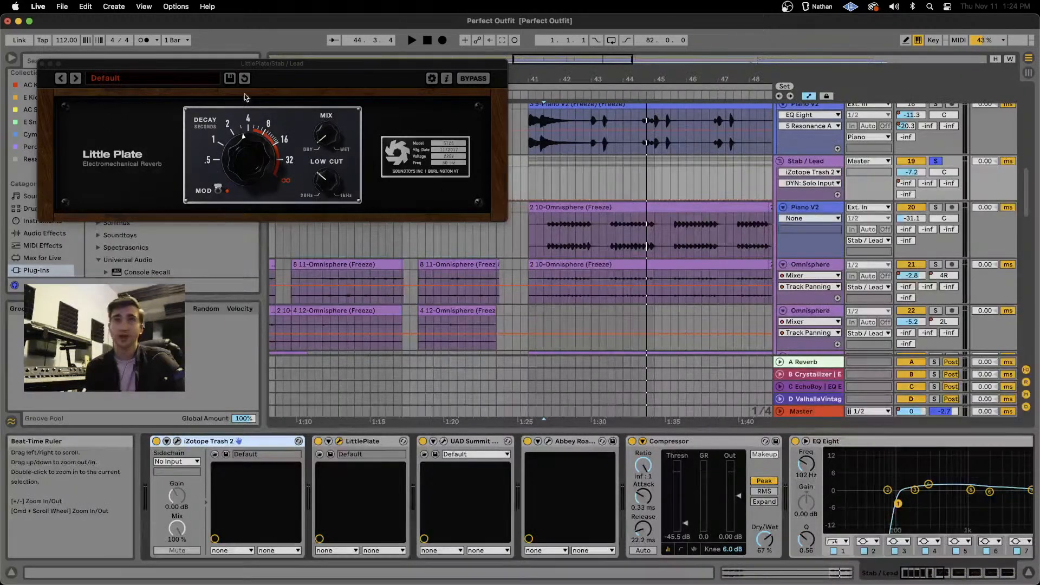
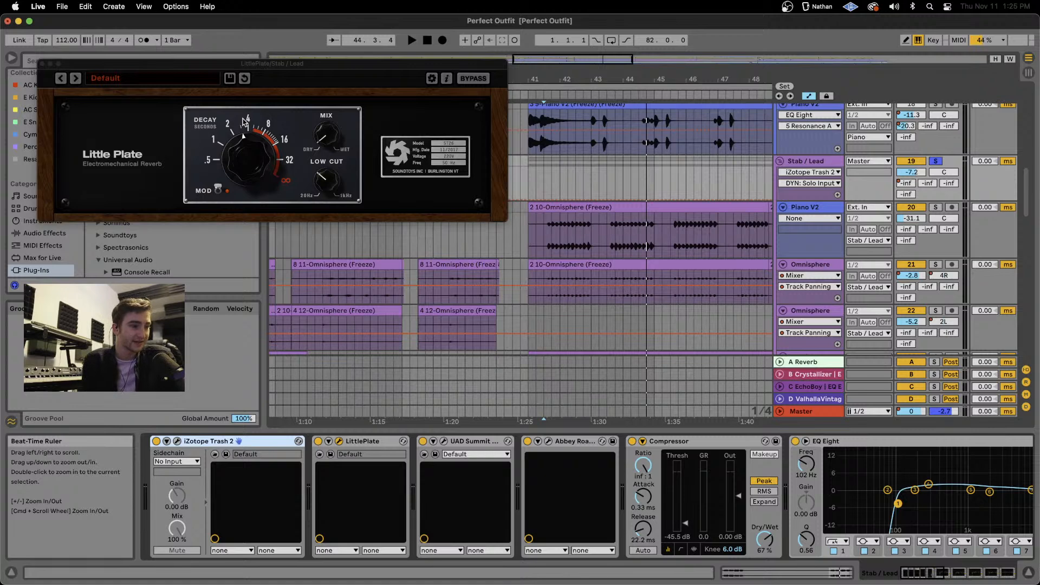
# Close the Little Plate window and search the plug-in browser for "sound".
pyautogui.click(43, 63)
pyautogui.click(53, 63)
pyautogui.write('sound')
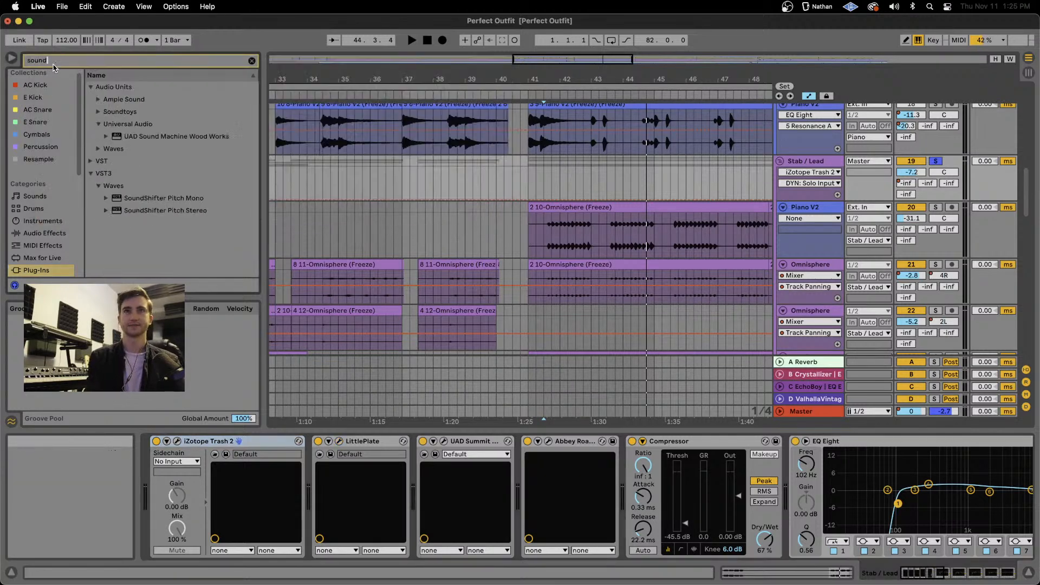
# List the Soundtoys plug-ins, load EchoBoy onto the Stab / Lead group and delete it again.
pyautogui.click(98, 112)
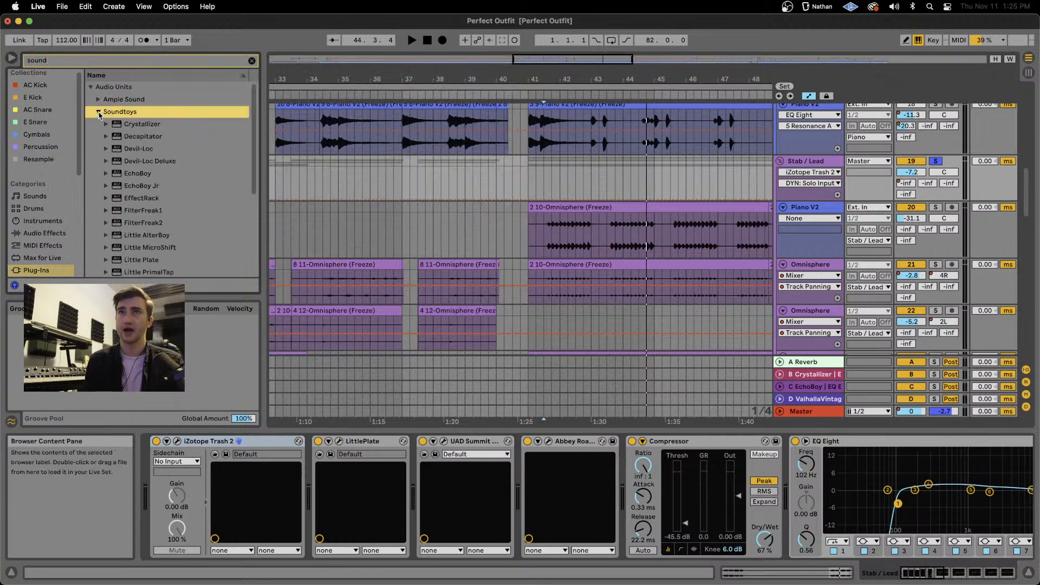
pyautogui.scroll(-3, 160, 199)
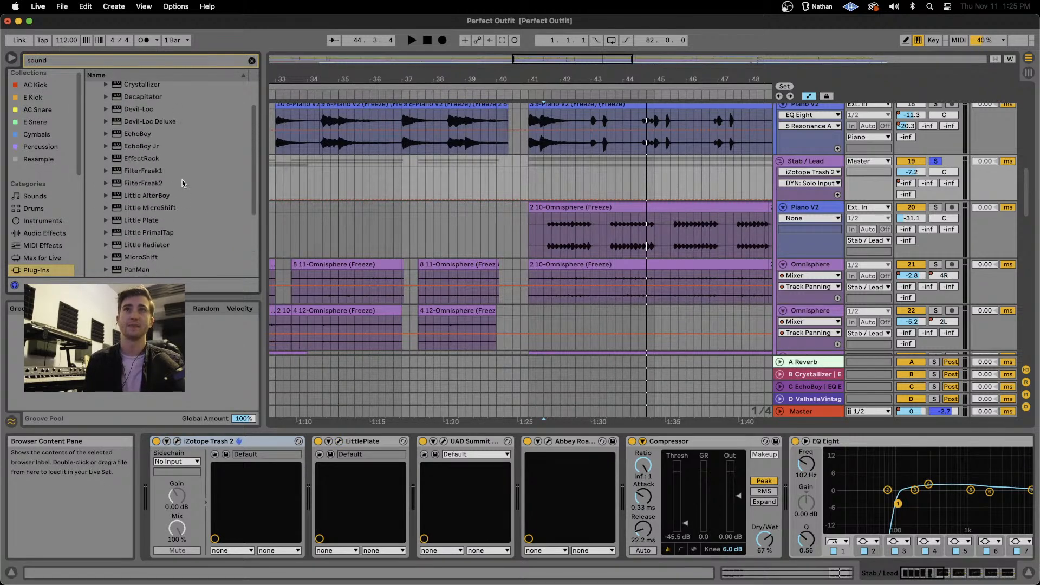
pyautogui.click(136, 133)
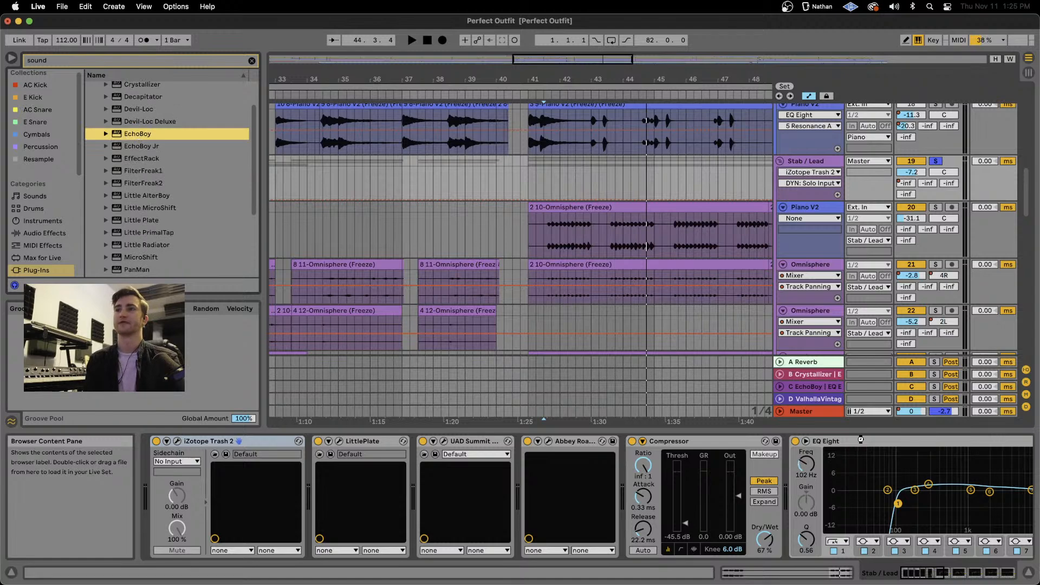
pyautogui.press('Return')
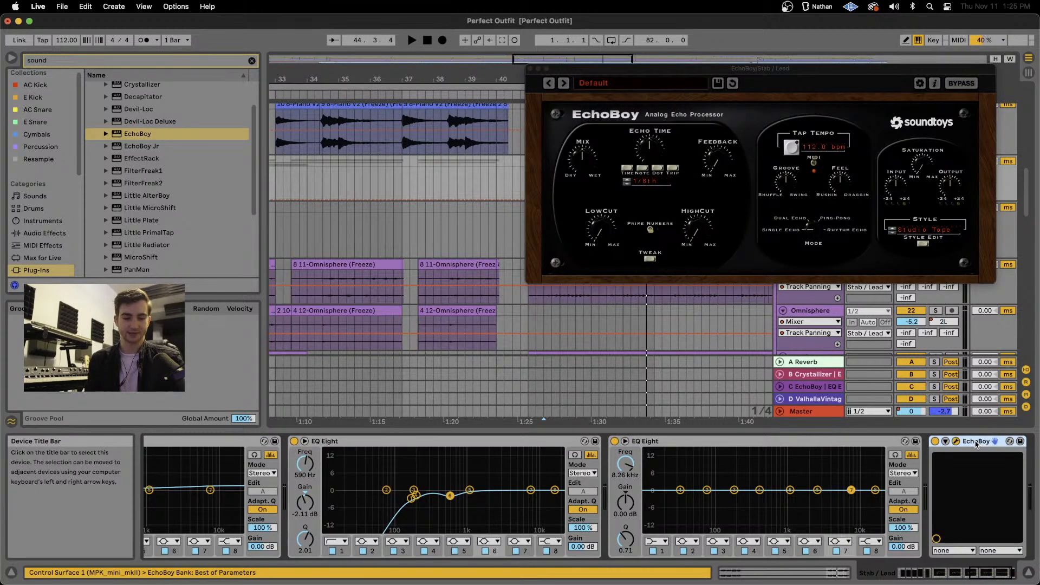
pyautogui.press('Delete')
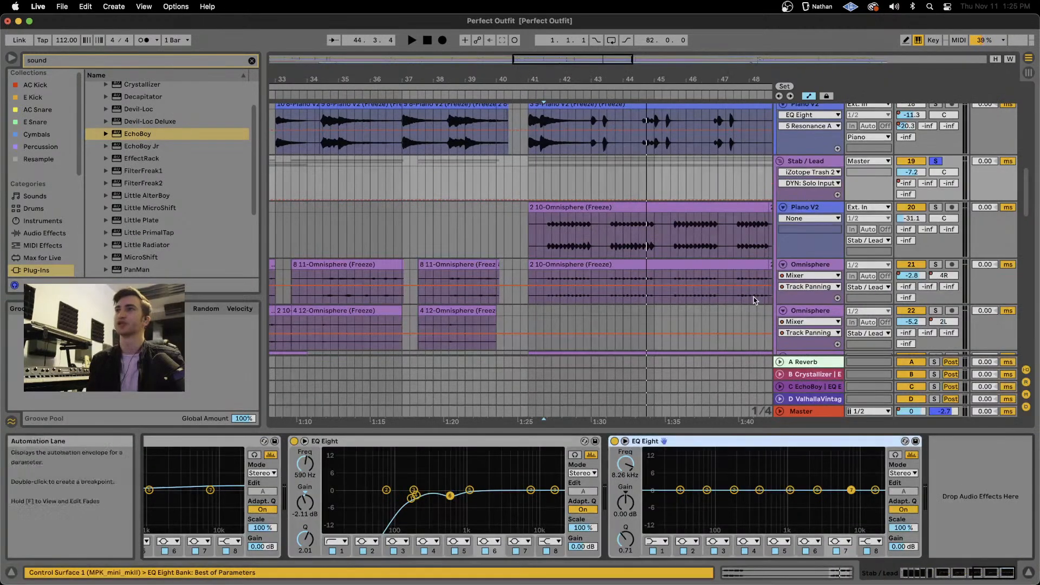
# Insert EchoBoy directly after the Abbey Road saturator on the Piano group.
pyautogui.scroll(-5, 755, 300)
pyautogui.scroll(5, 756, 300)
pyautogui.hscroll(-4, 756, 300)
pyautogui.hscroll(5, 755, 301)
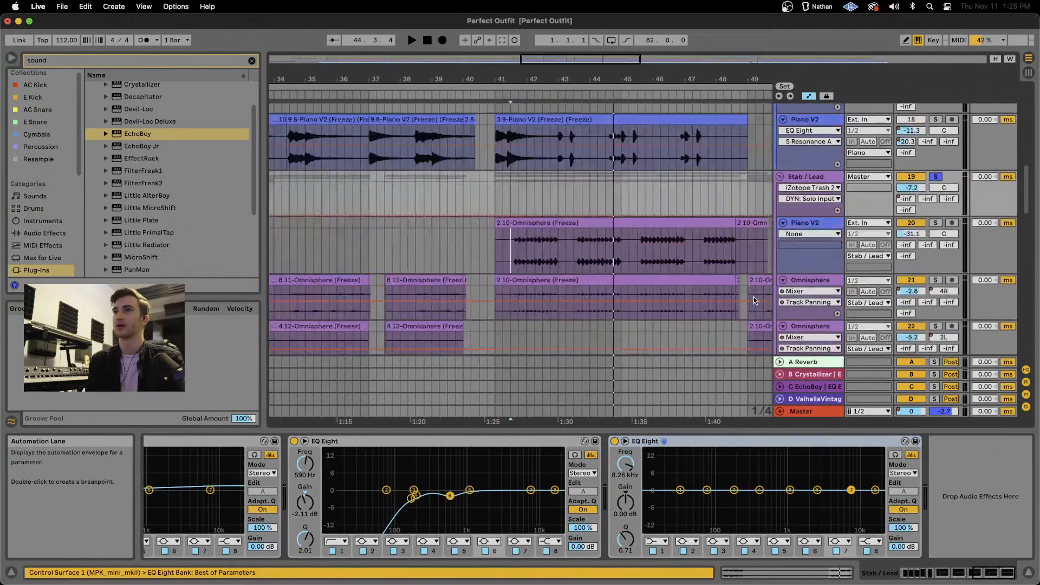
pyautogui.scroll(5, 756, 301)
pyautogui.click(800, 191)
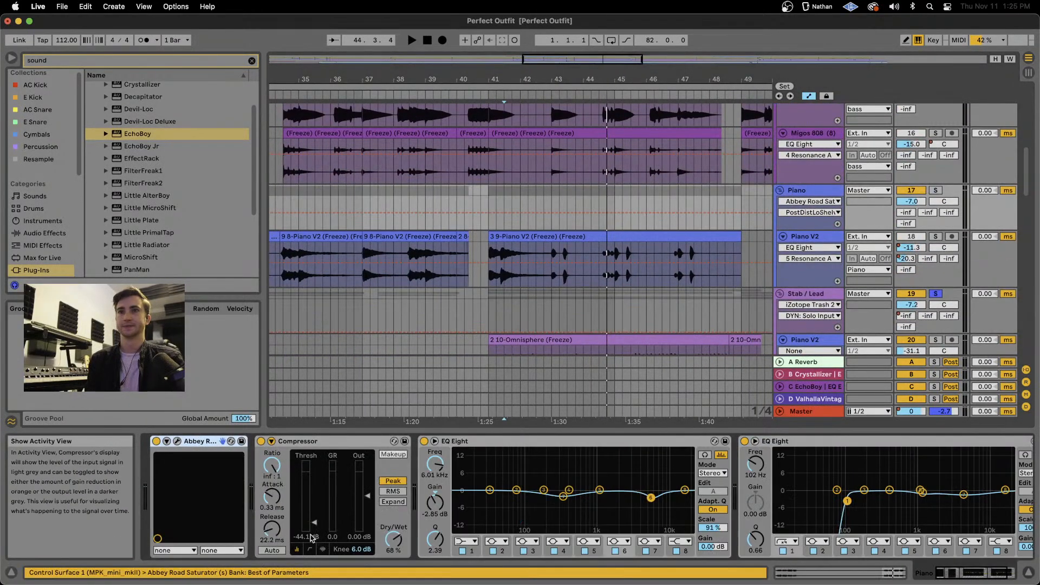
pyautogui.press('super+z')
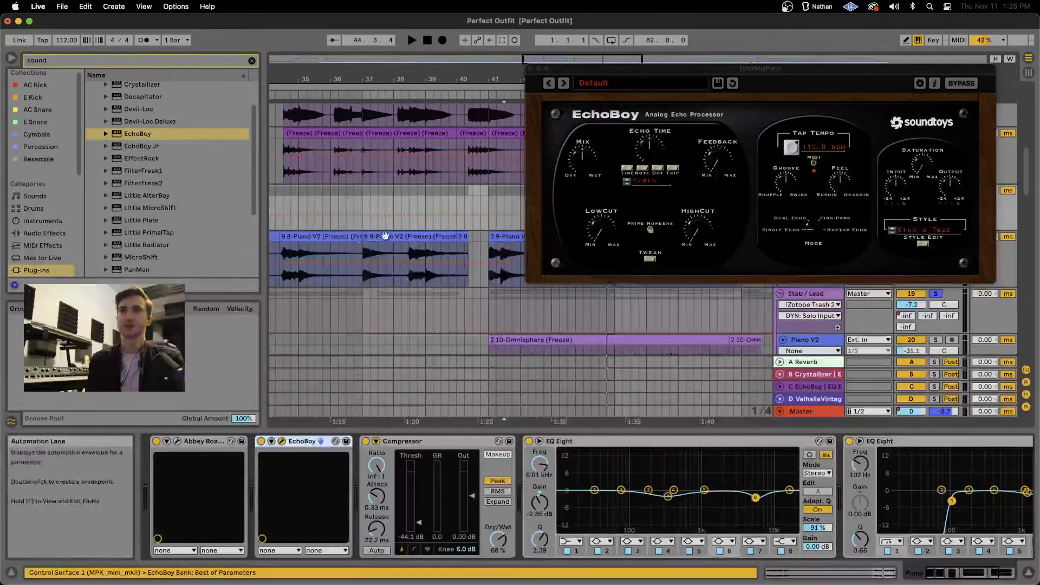
# Loop the Piano V2 section from bar 37 to 41 and play it with the Piano group soloed and its EchoBoy window in view.
pyautogui.click(385, 236)
pyautogui.press('super+l')
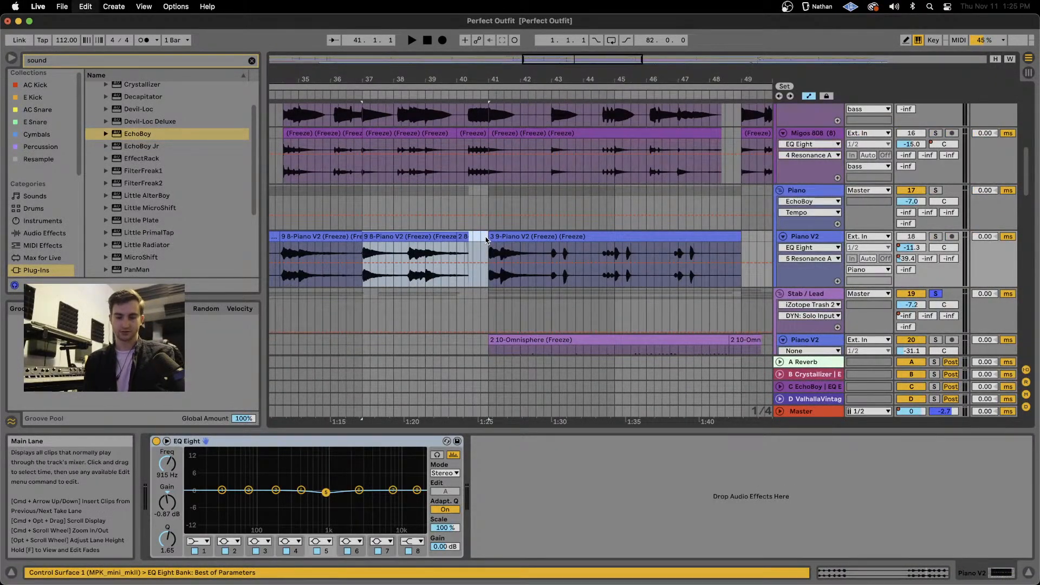
pyautogui.press('space')
pyautogui.click(936, 190)
pyautogui.click(835, 190)
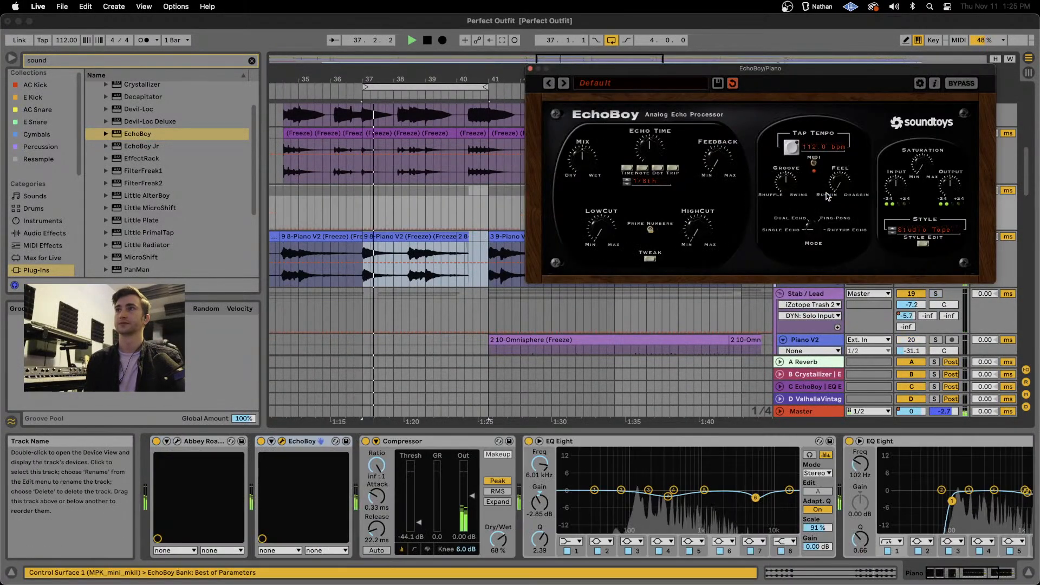
pyautogui.moveTo(706, 107); pyautogui.dragTo(533, 130)
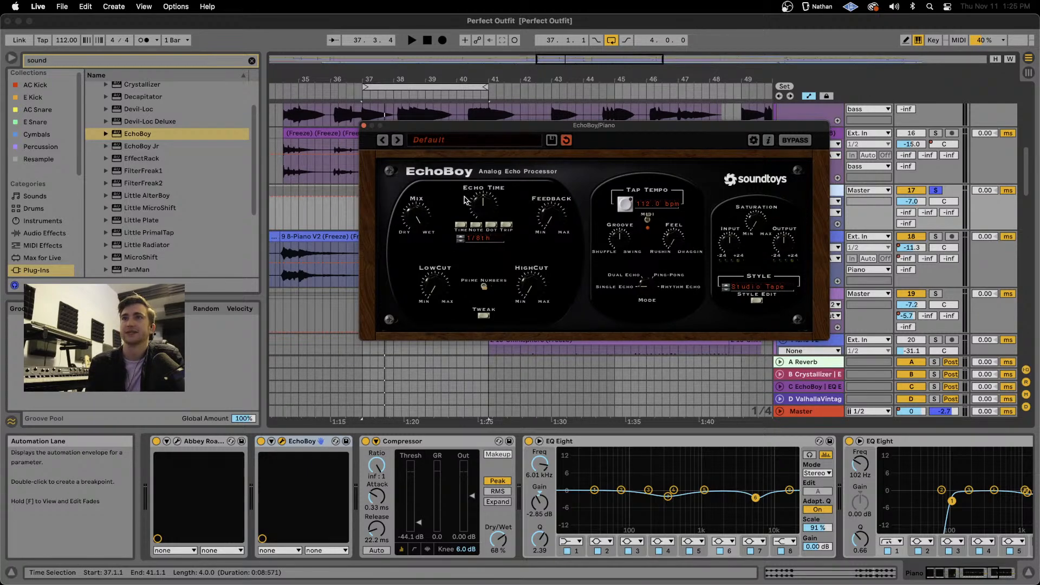
# Switch EchoBoy's echo time to Time mode, set it to 0.0 msec and listen to the piano loop.
pyautogui.click(461, 225)
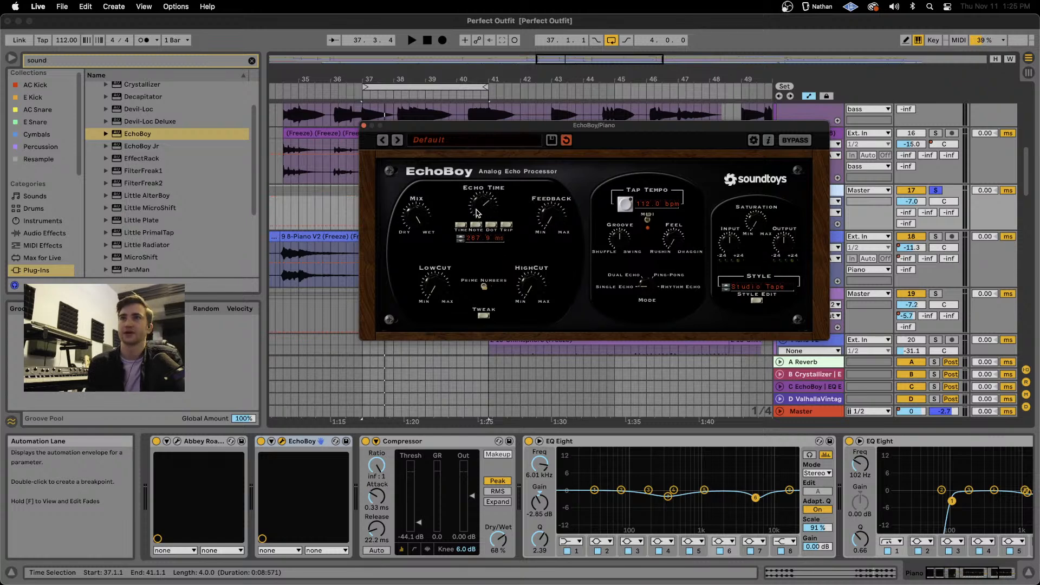
pyautogui.moveTo(477, 213); pyautogui.dragTo(524, 238)
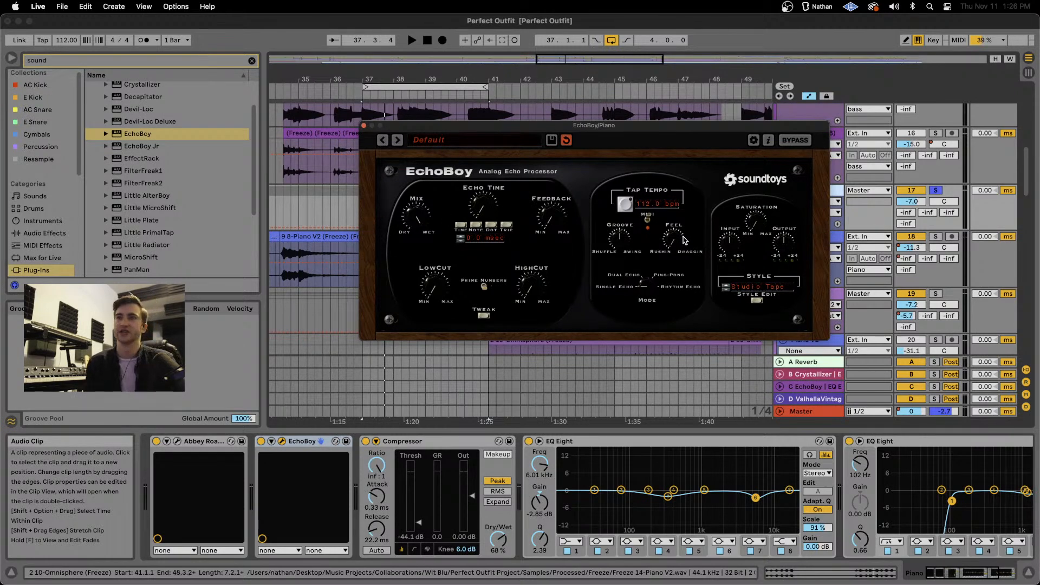
pyautogui.press('space')
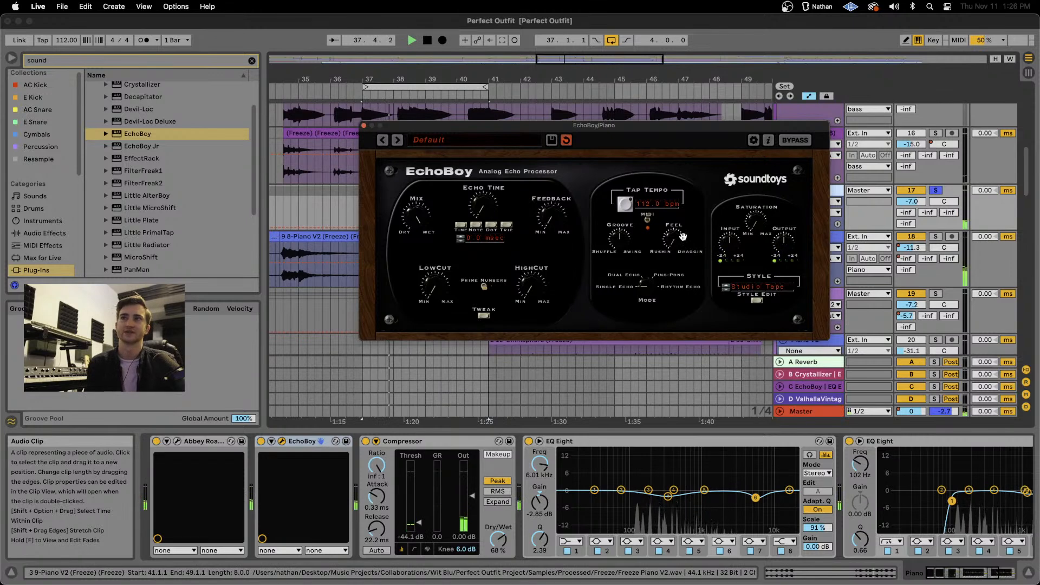
pyautogui.press('space')
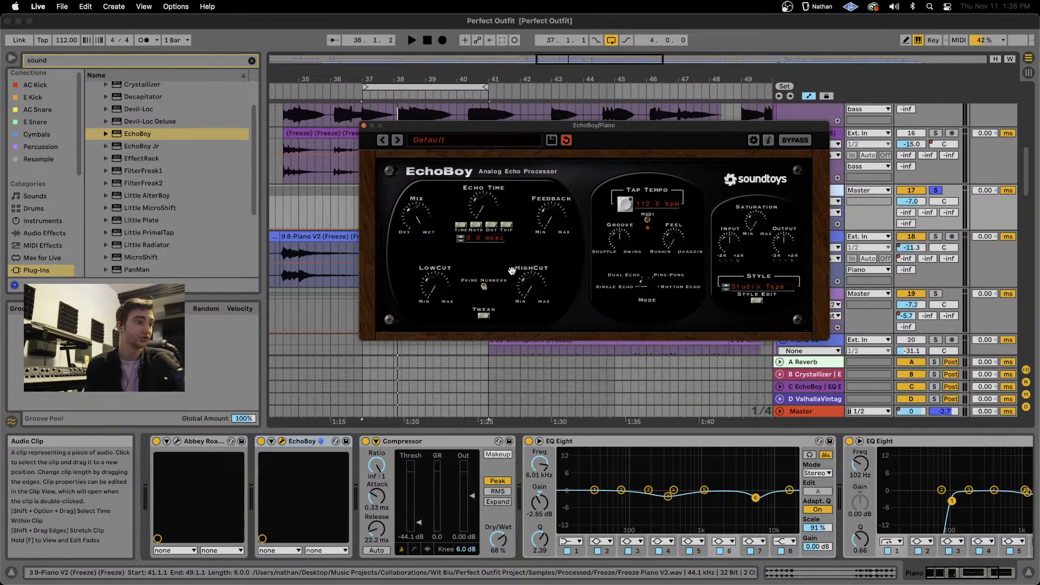
# Browse EchoBoy's echo styles and set the style to Ambient.
pyautogui.click(740, 288)
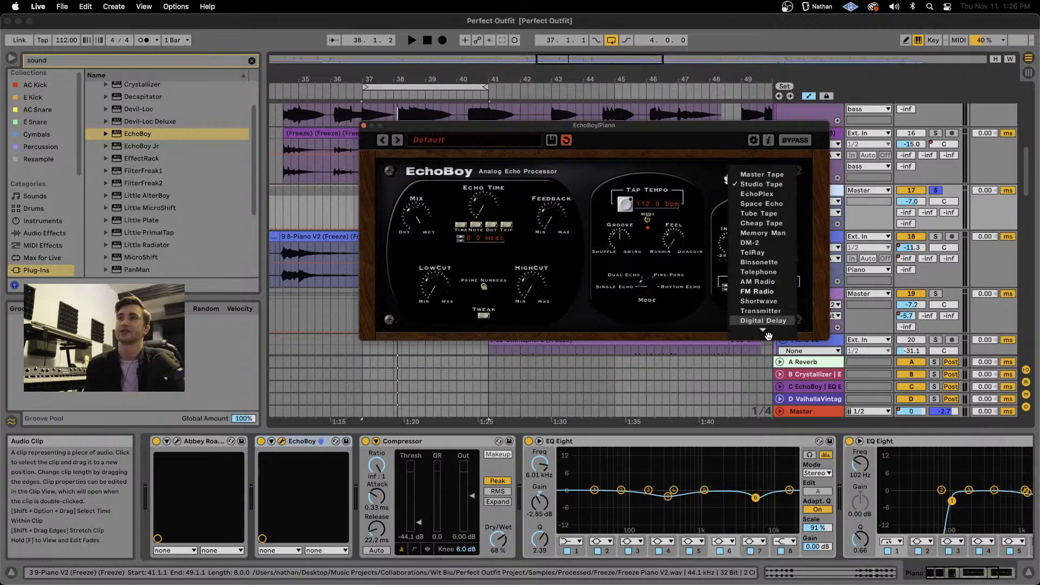
pyautogui.moveTo(762, 329)
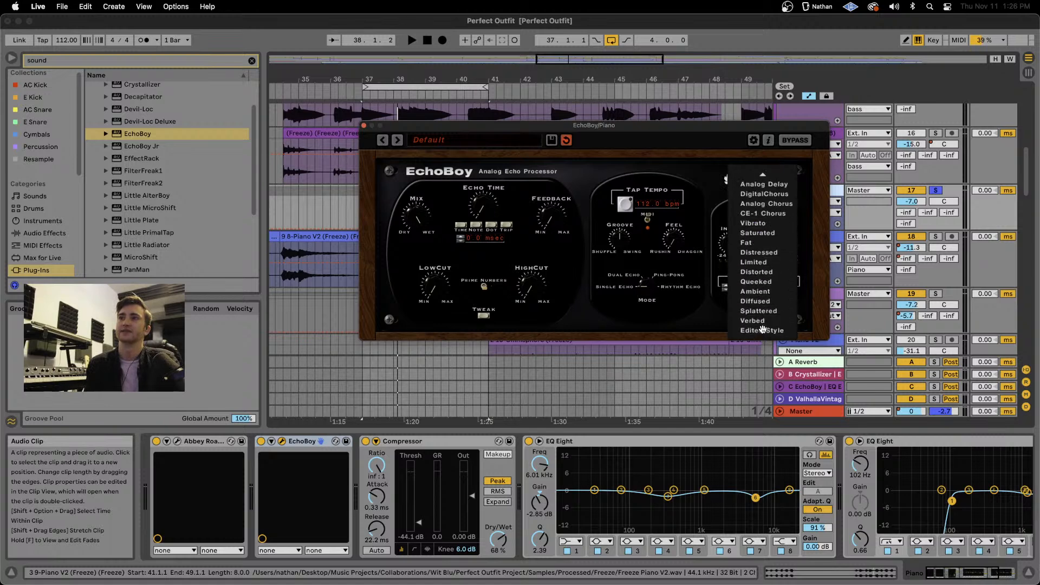
pyautogui.click(664, 323)
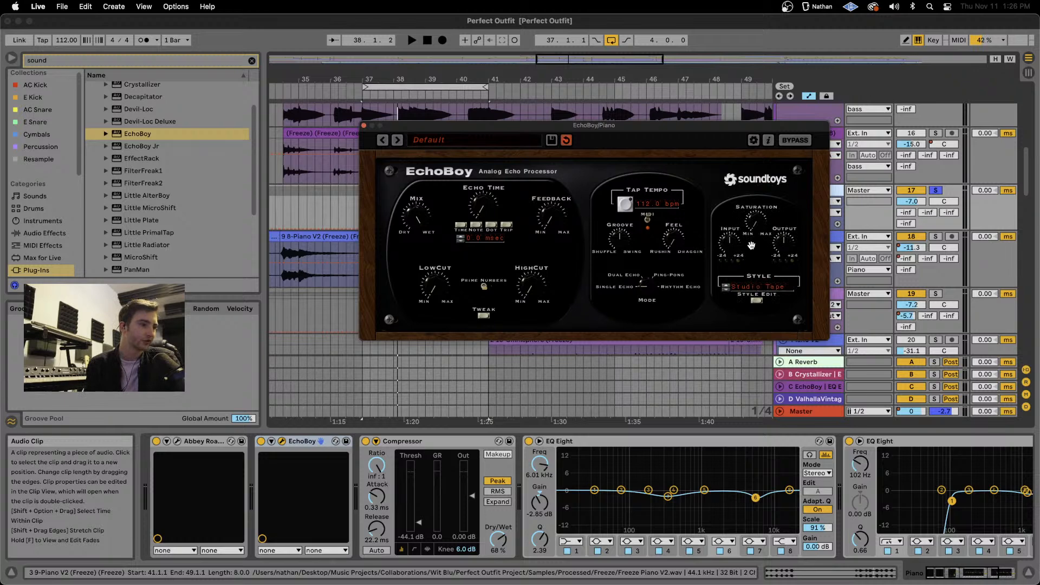
pyautogui.click(756, 286)
pyautogui.click(747, 233)
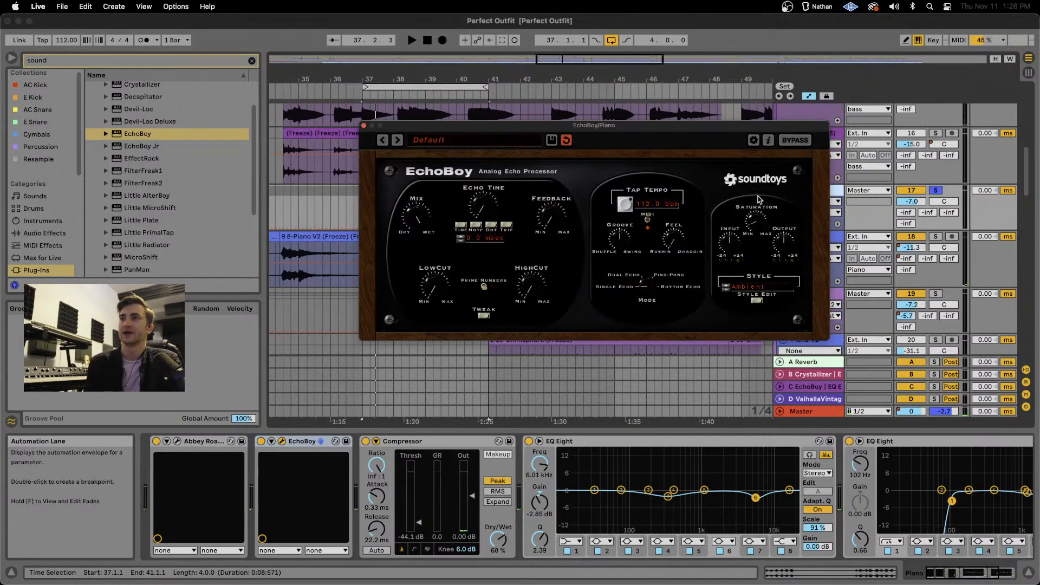
# Play the piano loop while comparing EchoBoy switched off and on, and delete EchoBoy from the Piano group.
pyautogui.press('space')
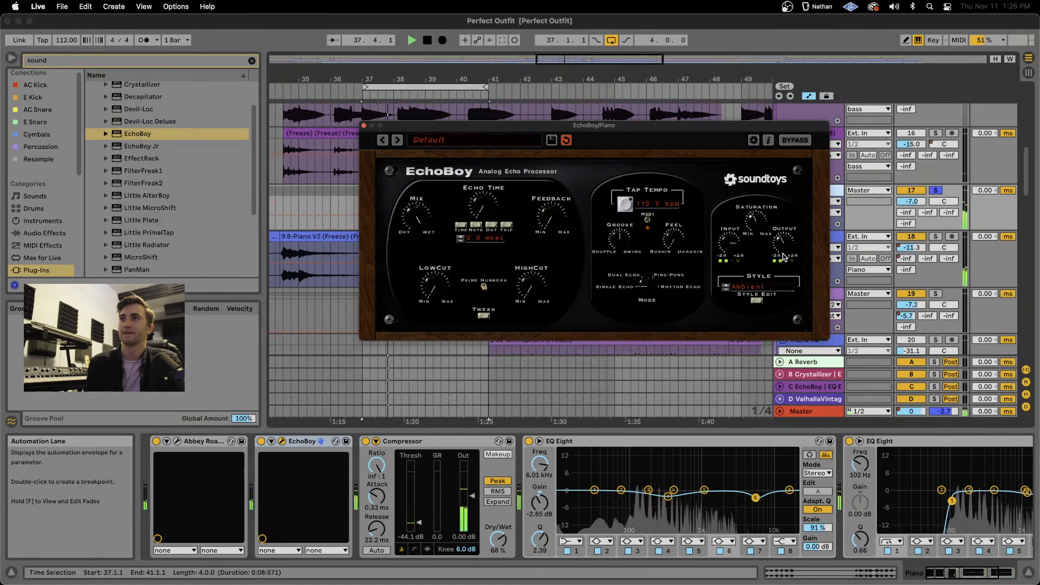
pyautogui.press('space')
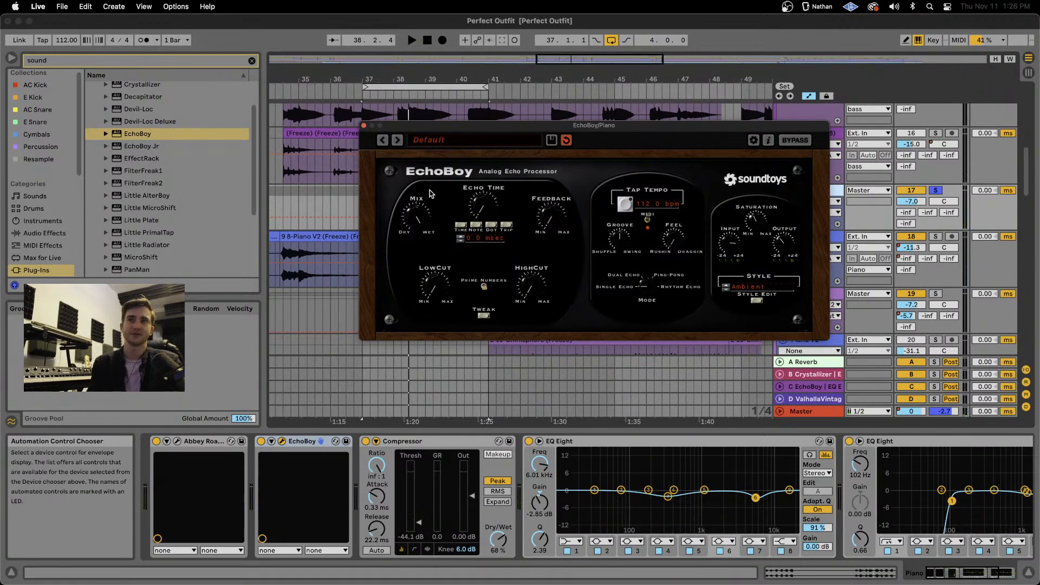
pyautogui.press('space')
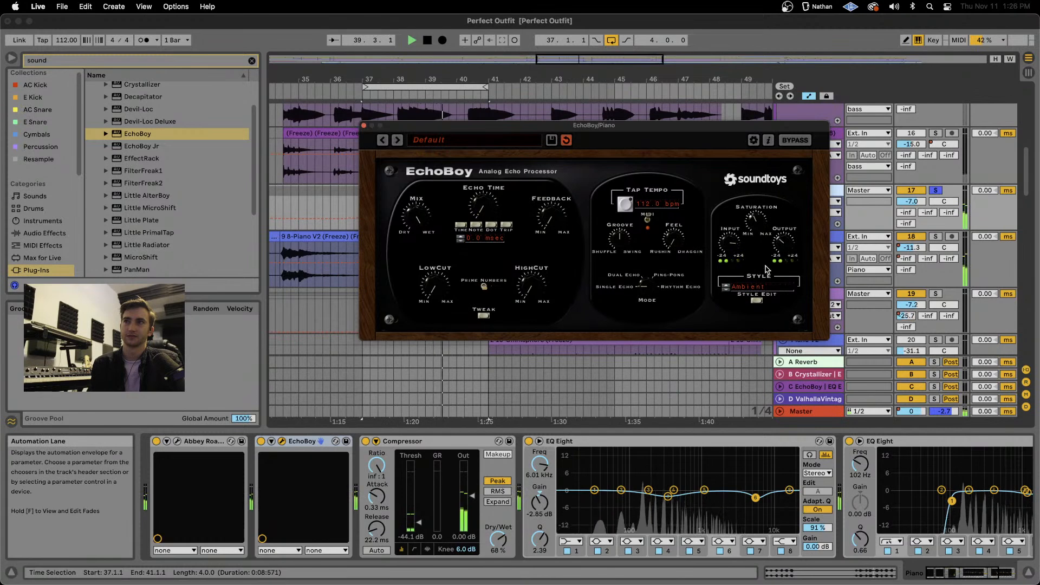
pyautogui.click(260, 442)
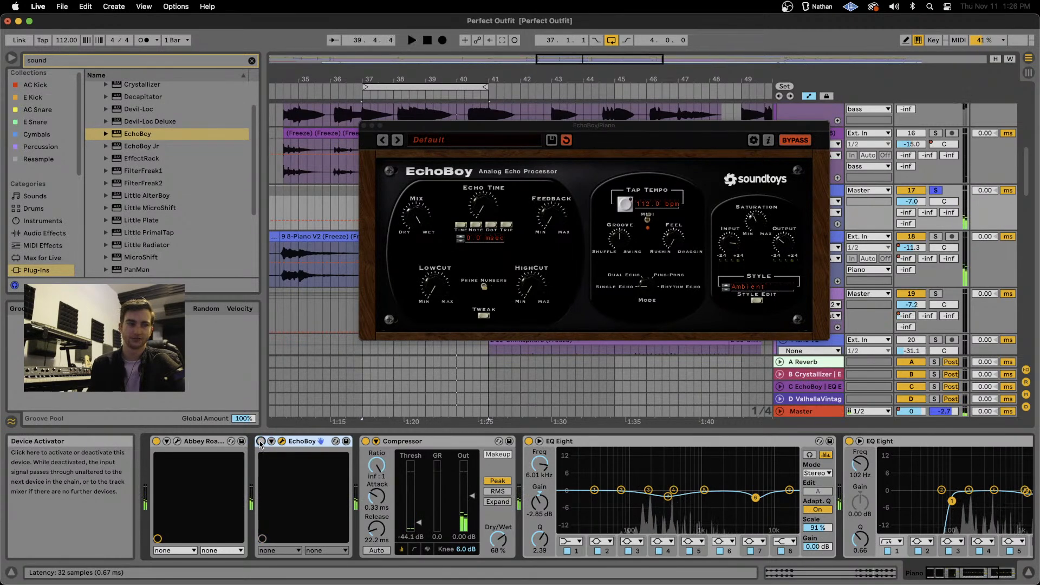
pyautogui.click(261, 441)
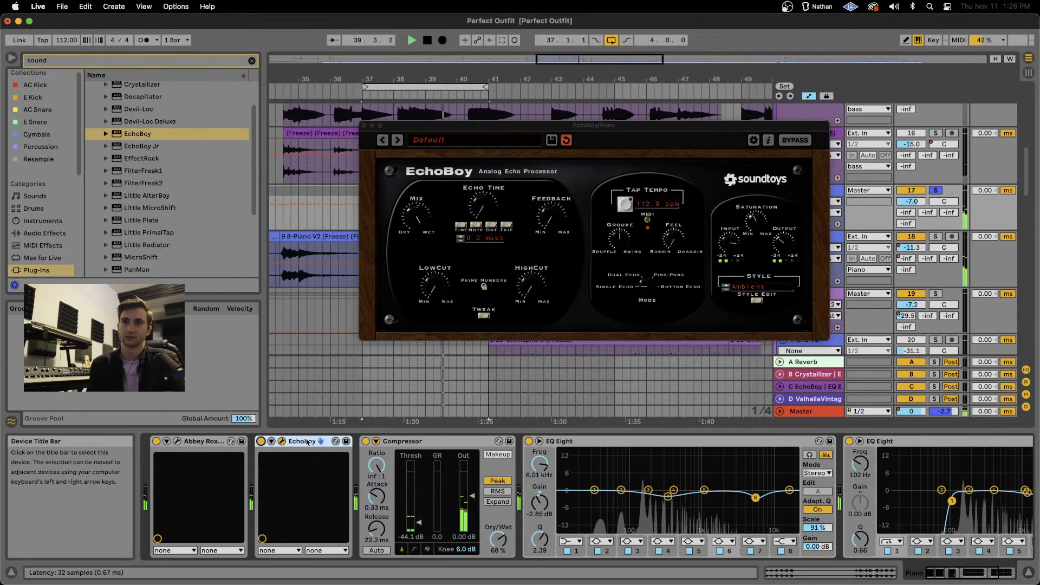
pyautogui.press('space')
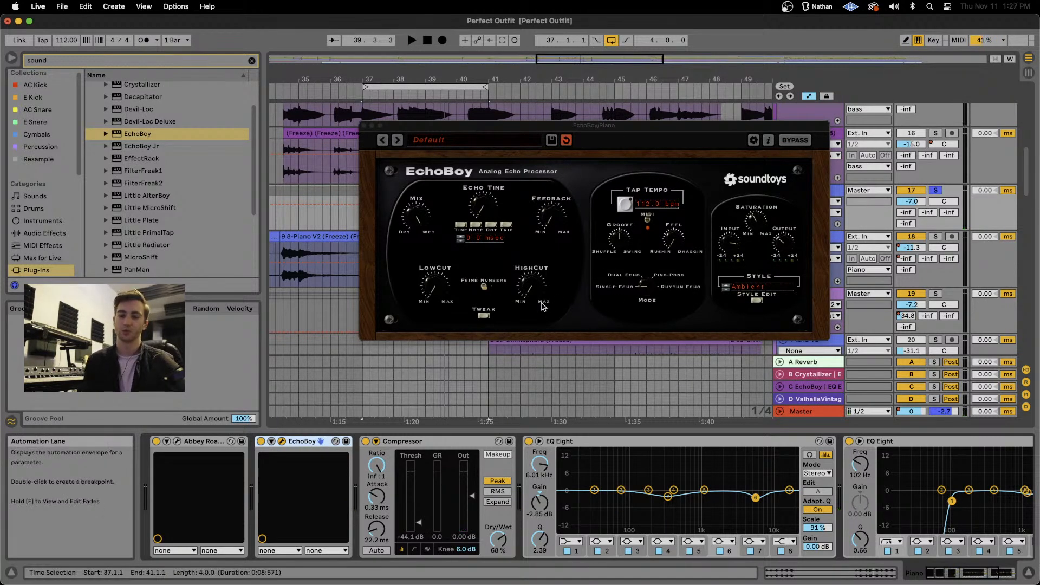
pyautogui.press('Delete')
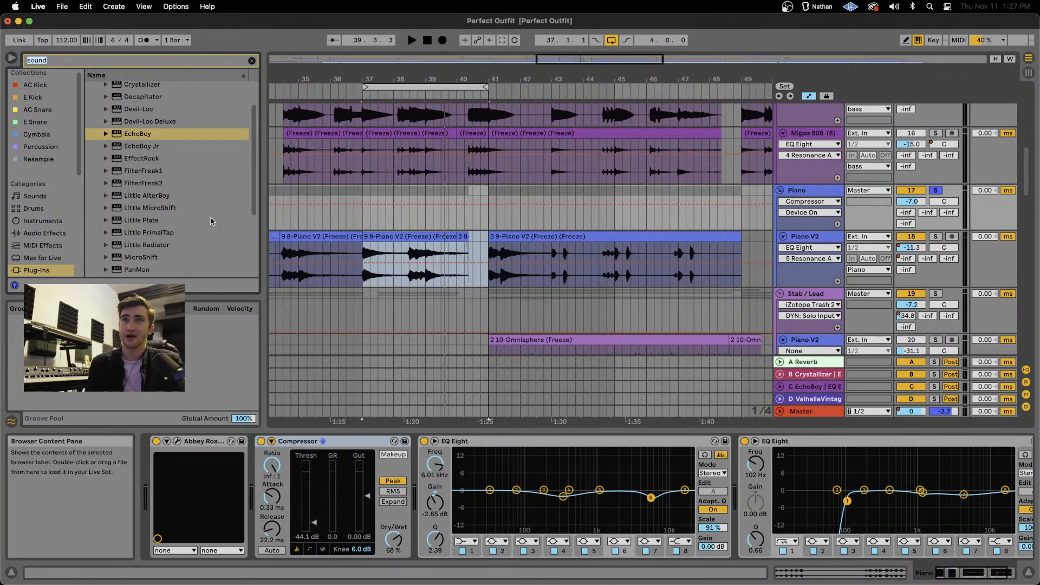
# Insert EchoBoy after the Piano group's Compressor to look through its style list, and delete it again.
pyautogui.moveTo(139, 138); pyautogui.dragTo(501, 539)
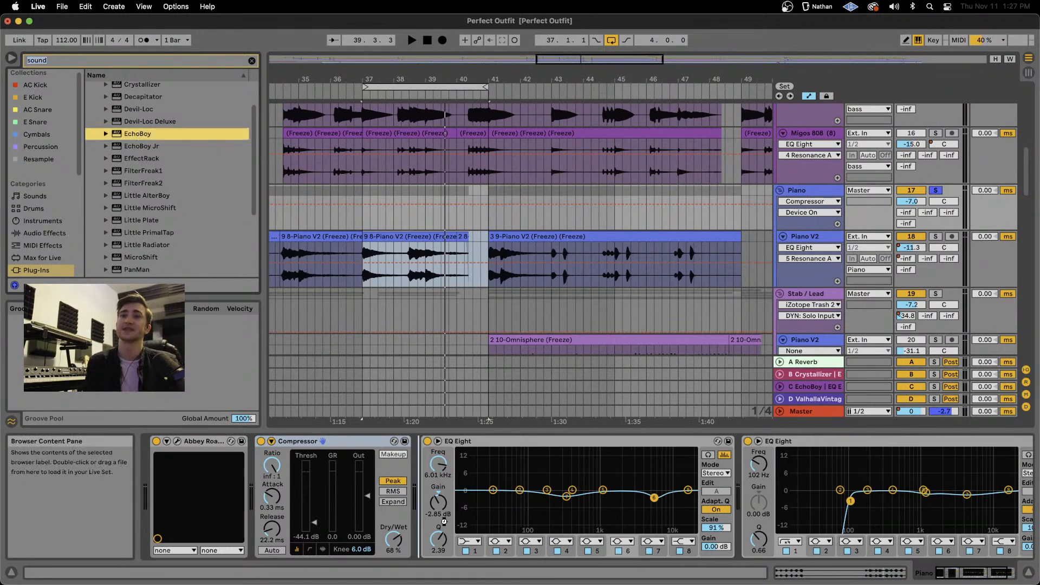
pyautogui.moveTo(561, 438); pyautogui.dragTo(558, 444)
pyautogui.click(783, 290)
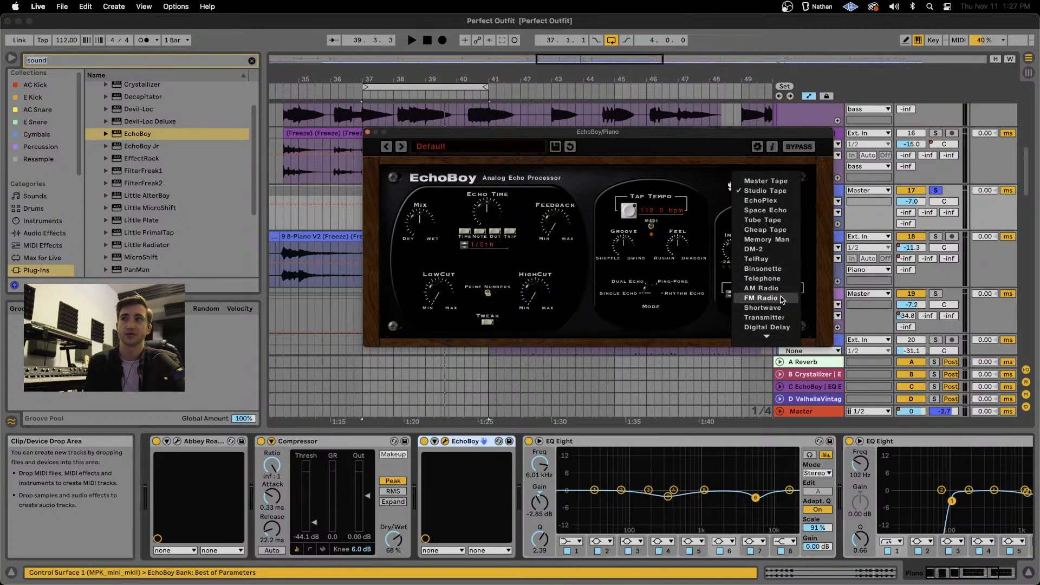
pyautogui.moveTo(768, 339)
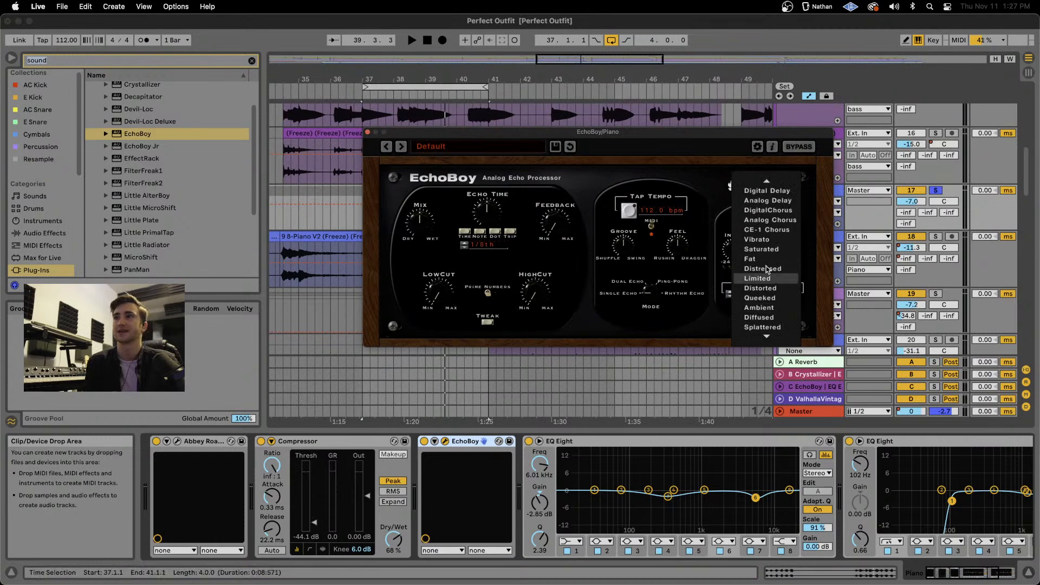
pyautogui.click(457, 446)
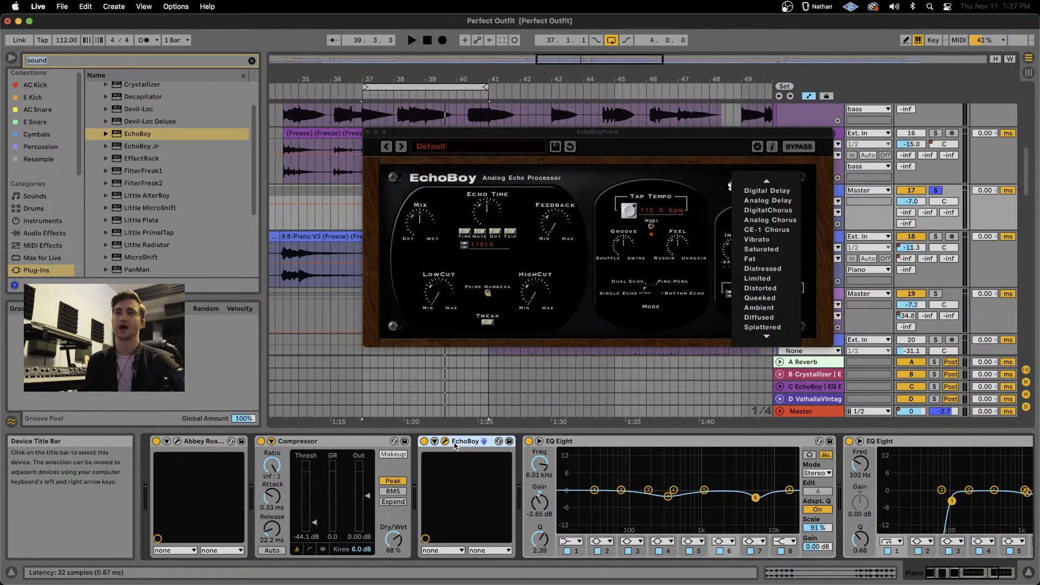
pyautogui.press('Delete')
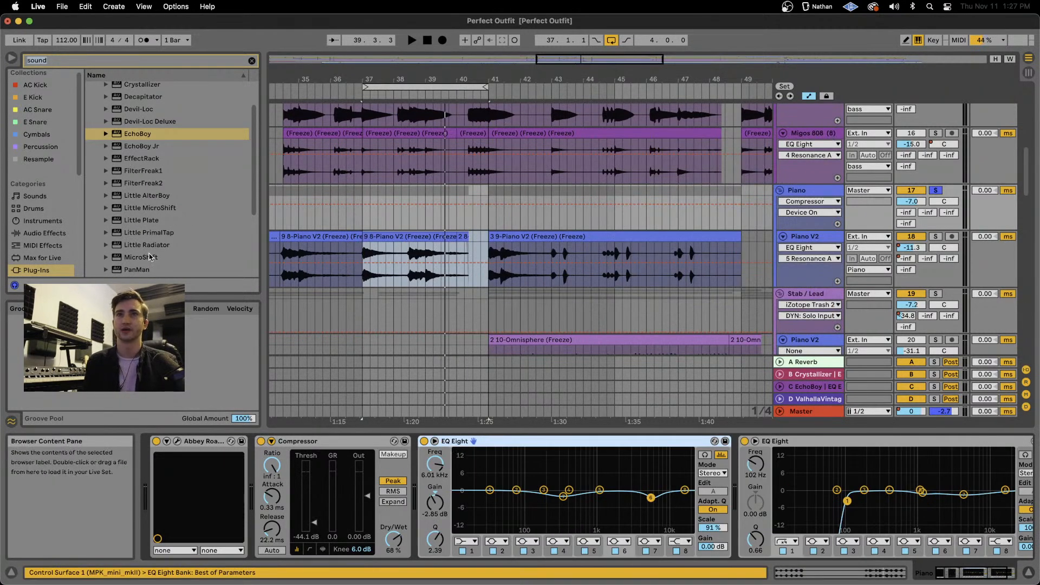
# Insert PhaseMistress after the Abbey Road saturator on the Piano group and look through its Tweak and Style Edit sections.
pyautogui.scroll(-3, 151, 257)
pyautogui.moveTo(147, 221); pyautogui.dragTo(261, 480)
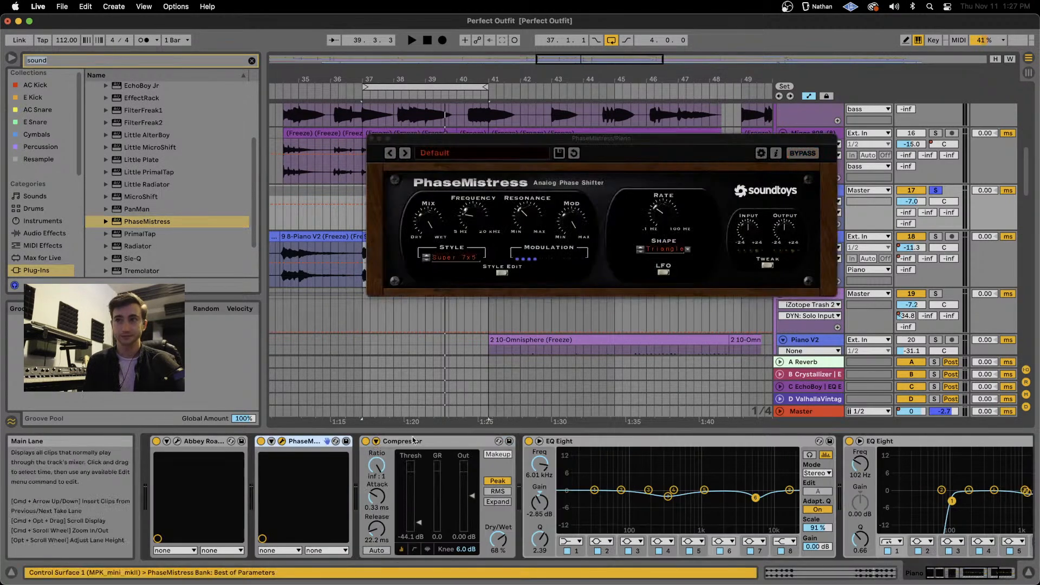
pyautogui.click(769, 265)
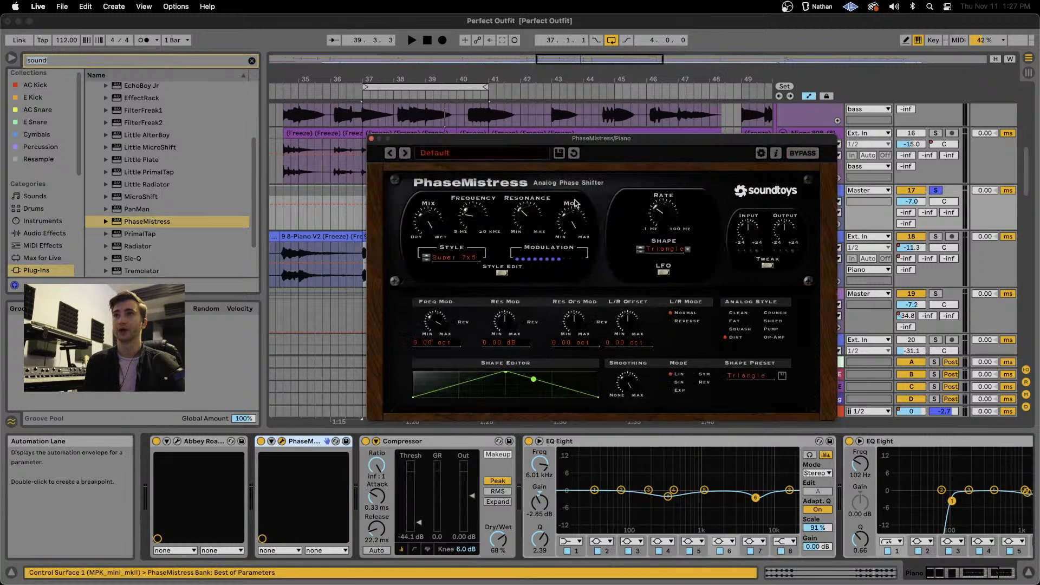
pyautogui.click(502, 274)
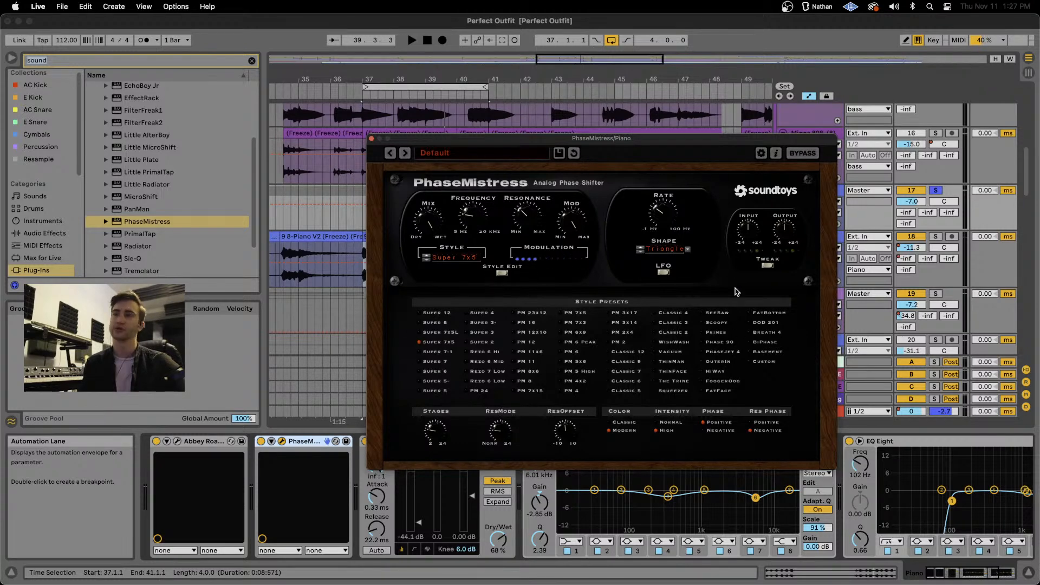
pyautogui.click(664, 272)
pyautogui.click(733, 273)
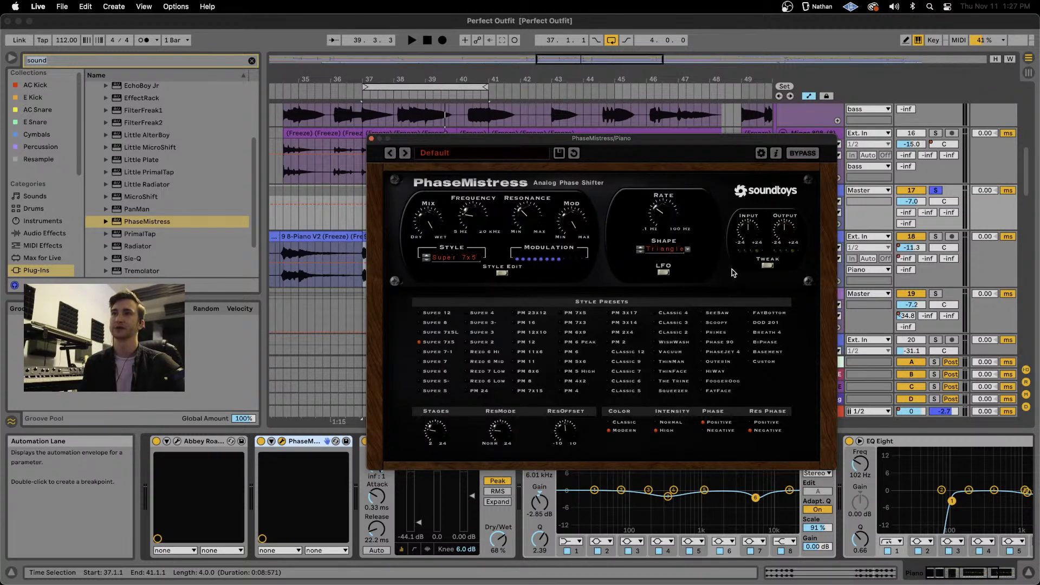
# Close PhaseMistress, delete it from the Piano group and turn off the group's solo.
pyautogui.click(371, 138)
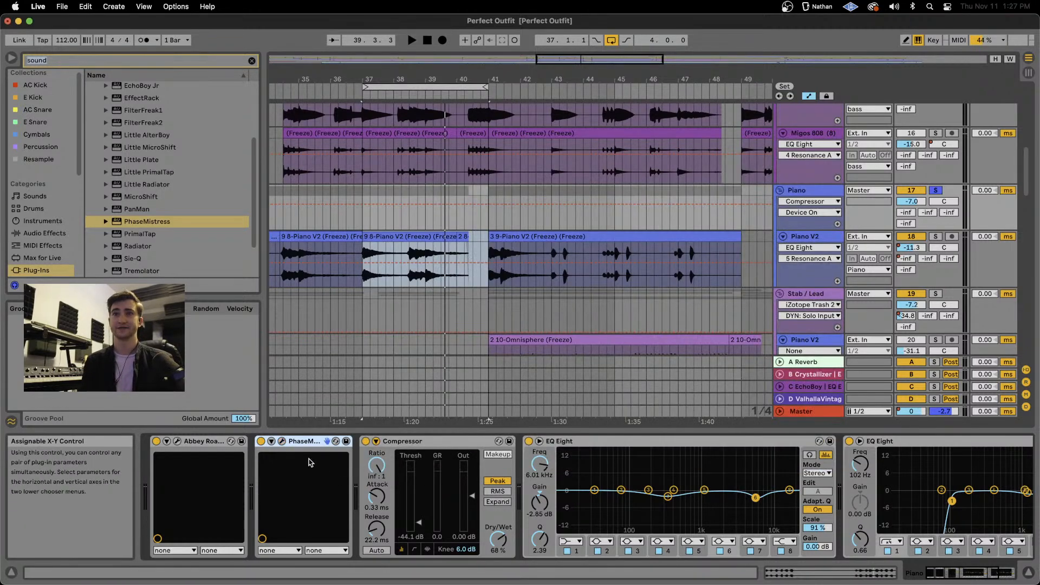
pyautogui.press('Delete')
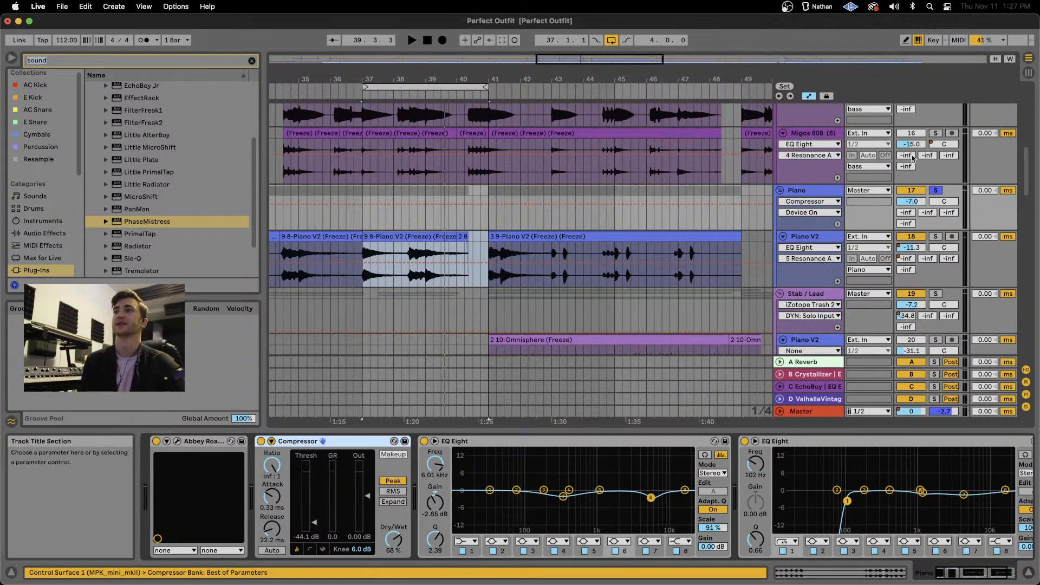
pyautogui.click(936, 190)
# Inspect the UAD Summit Audio TLA-100A and the Abbey Road Saturator on the Stab / Lead group.
pyautogui.scroll(-4, 872, 196)
pyautogui.click(829, 201)
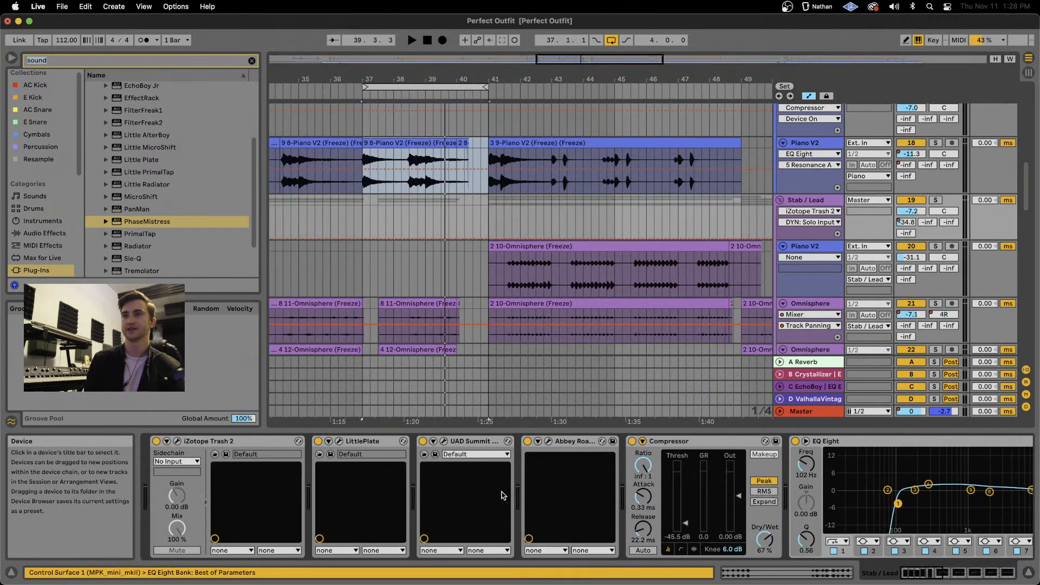
pyautogui.click(445, 441)
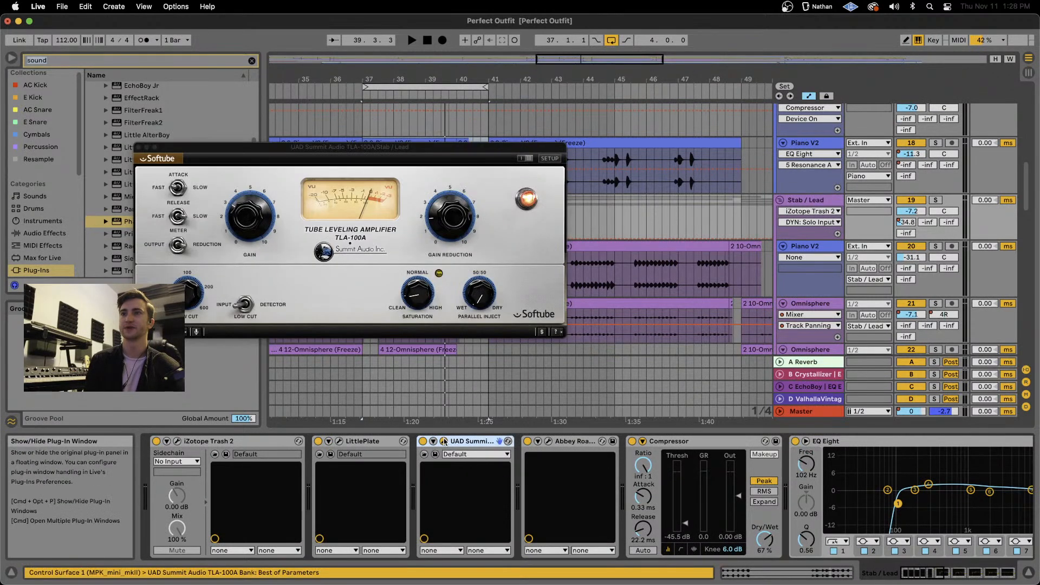
pyautogui.moveTo(307, 147); pyautogui.dragTo(461, 142)
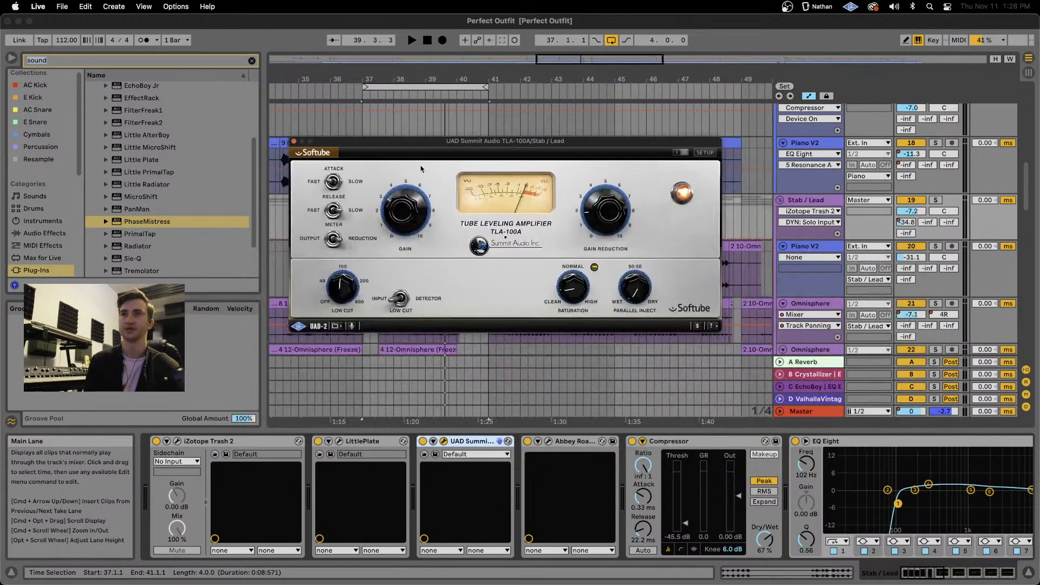
pyautogui.click(293, 141)
pyautogui.click(443, 442)
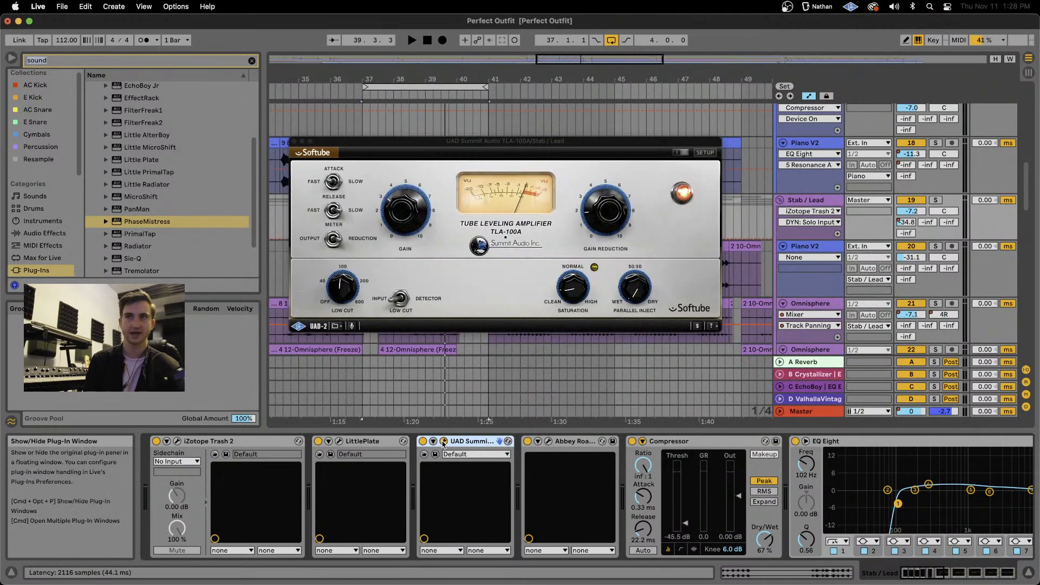
pyautogui.click(445, 442)
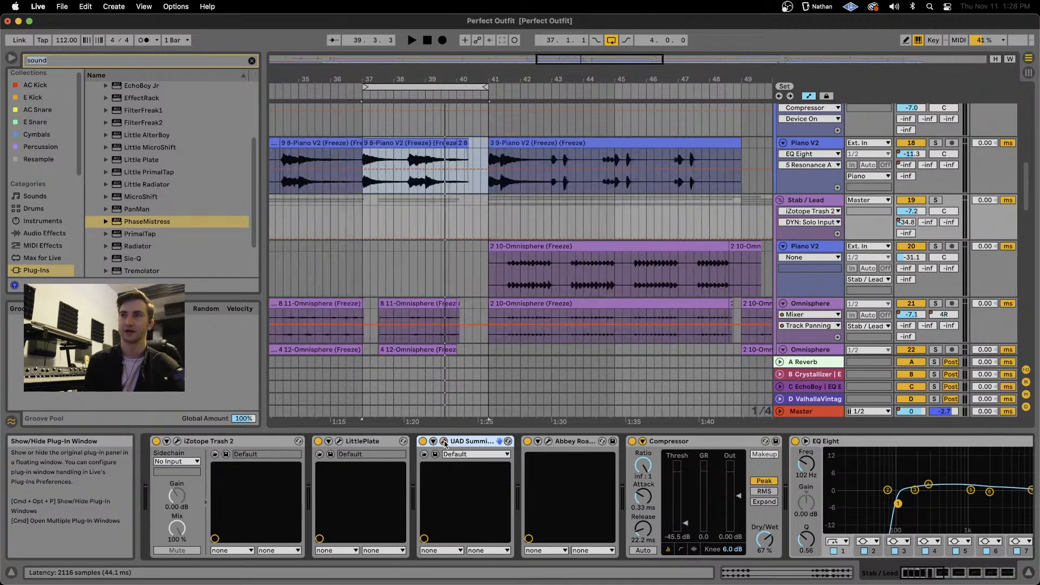
pyautogui.click(444, 442)
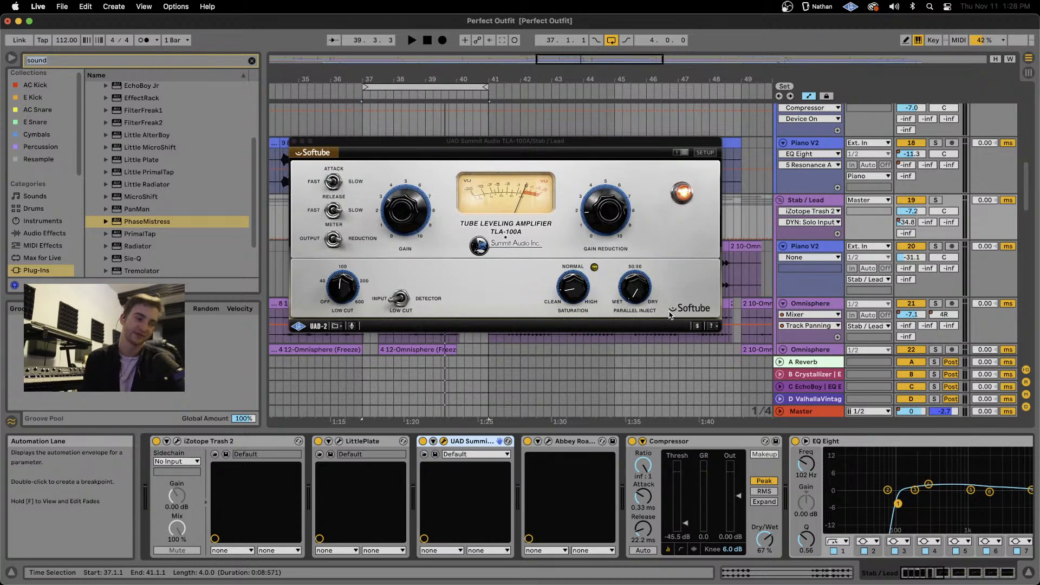
pyautogui.click(444, 442)
pyautogui.click(549, 442)
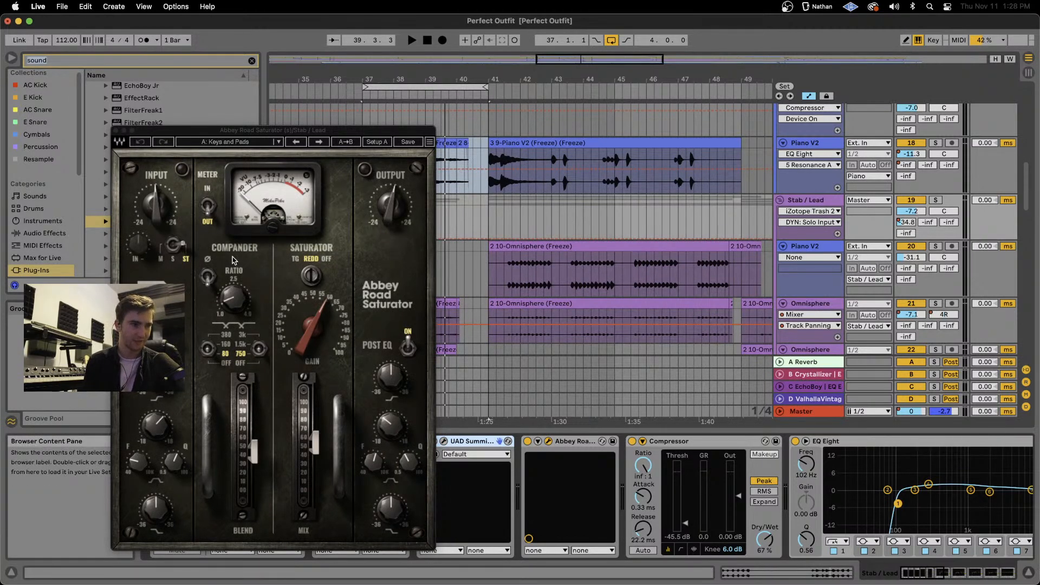
pyautogui.click(550, 442)
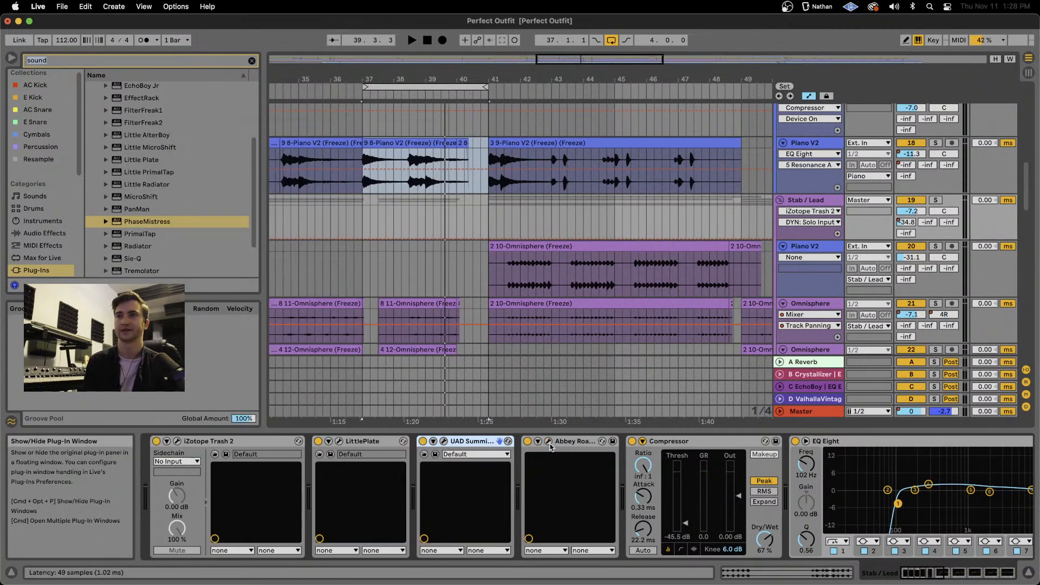
# View the device chains of the Omnisphere tracks inside the Stab / Lead group.
pyautogui.scroll(-8, 930, 192)
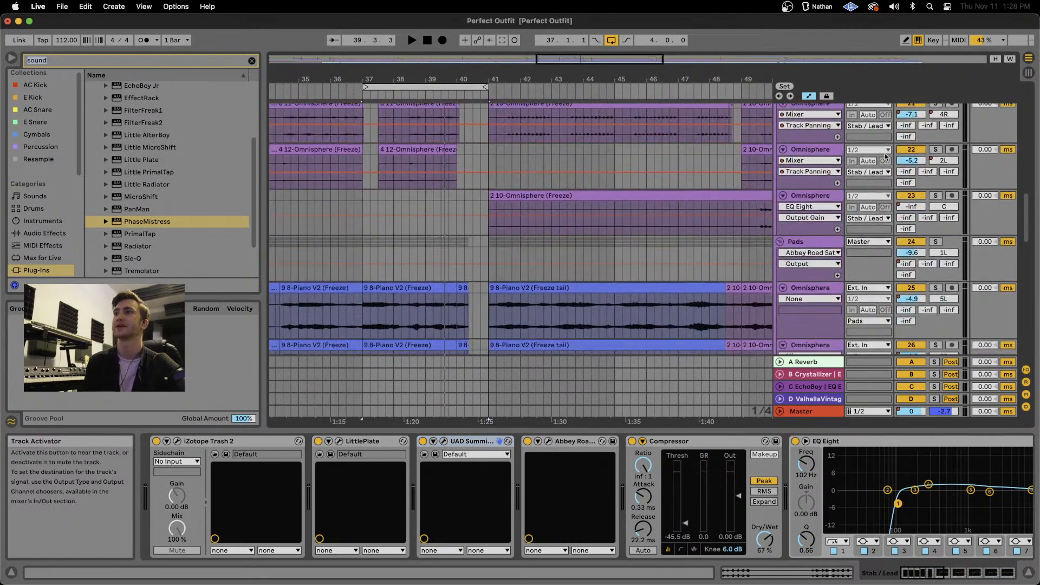
pyautogui.click(822, 153)
pyautogui.scroll(4, 810, 199)
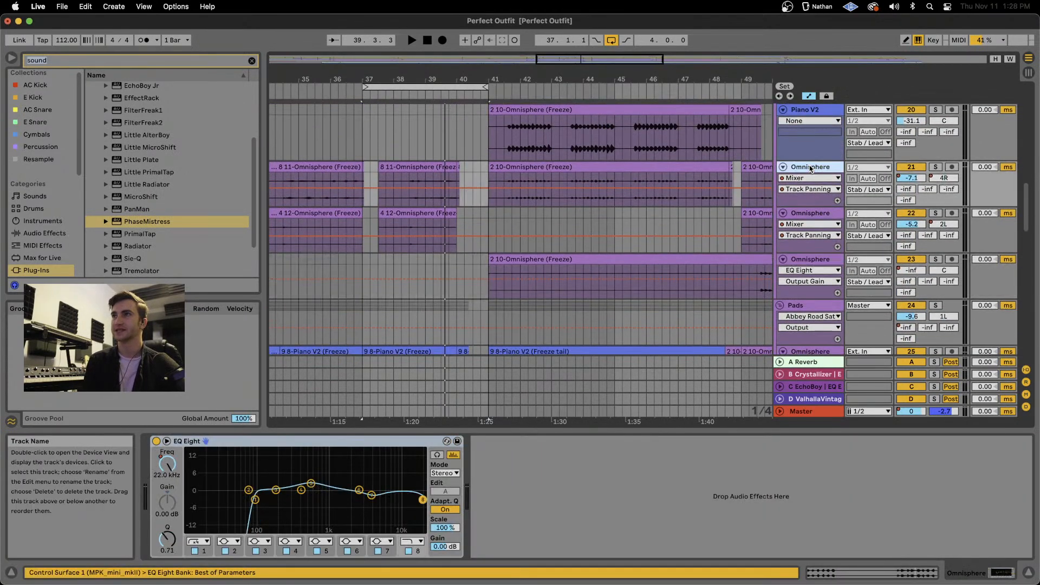
pyautogui.click(810, 174)
# Look through the Pads group's full effect chain and the devices on its second and third Omnisphere tracks.
pyautogui.scroll(-5, 811, 175)
pyautogui.click(798, 124)
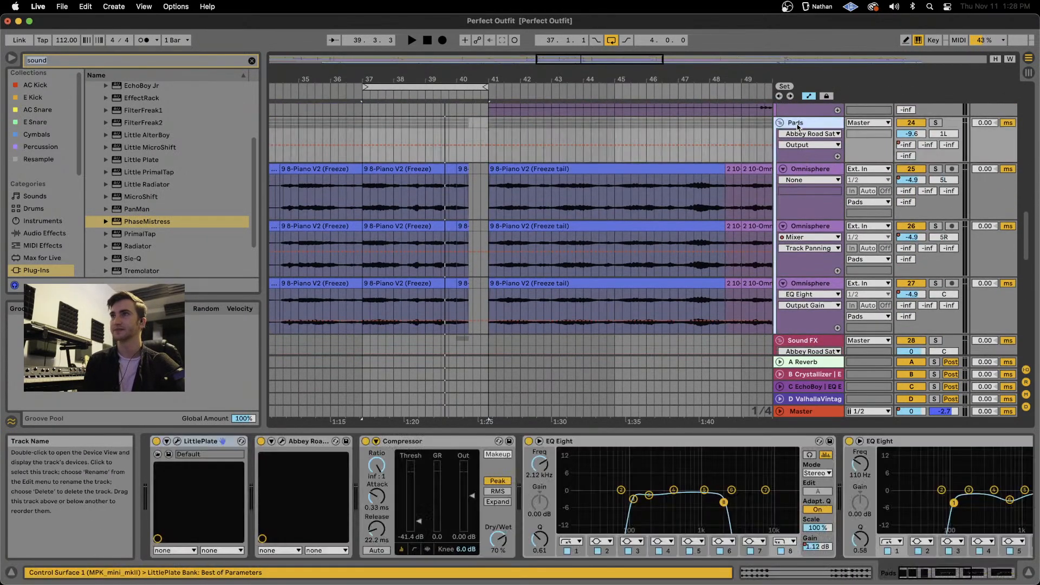
pyautogui.hscroll(10, 666, 480)
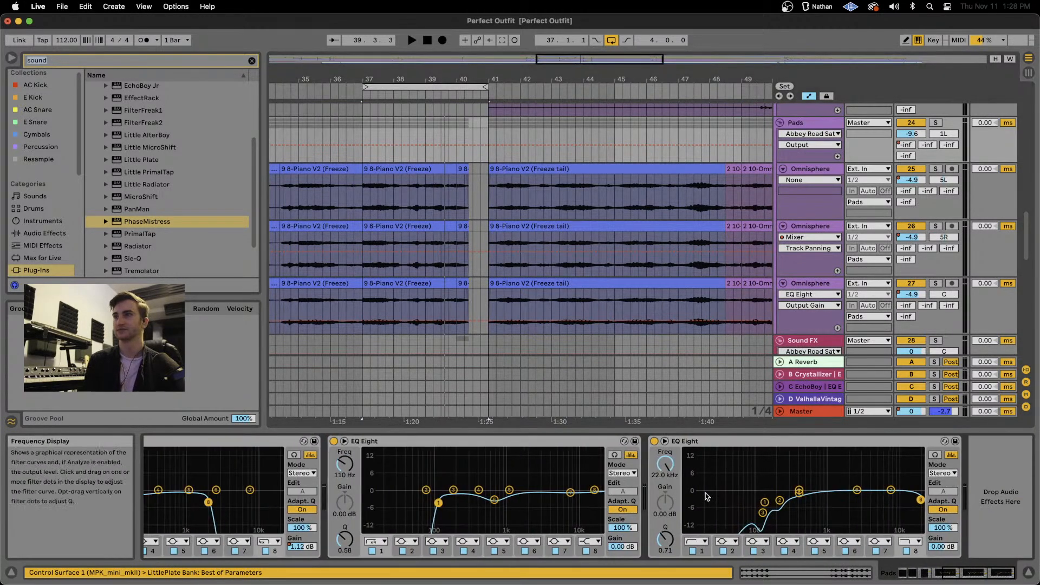
pyautogui.hscroll(-10, 704, 494)
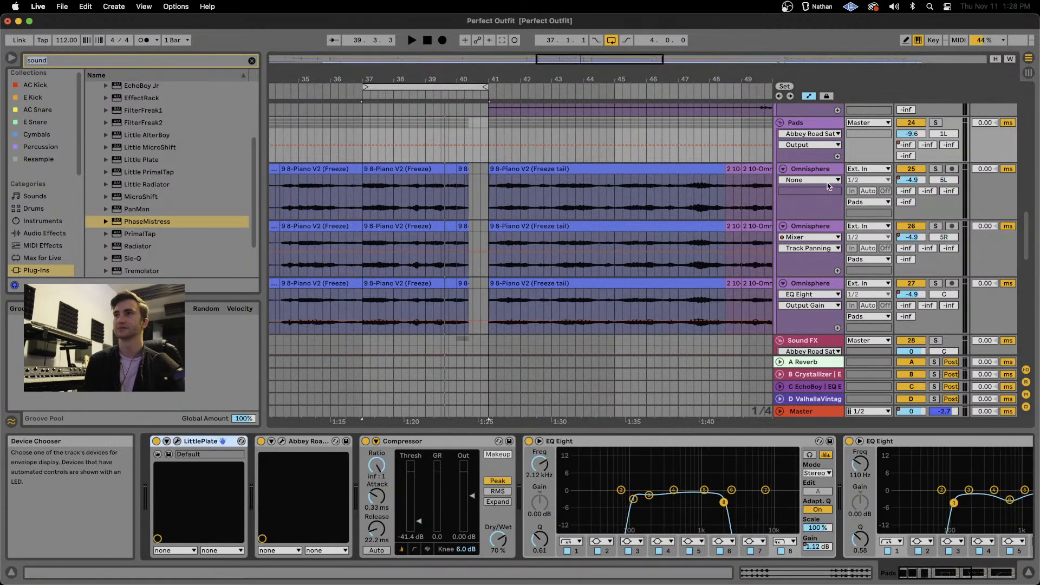
pyautogui.click(808, 228)
pyautogui.click(808, 286)
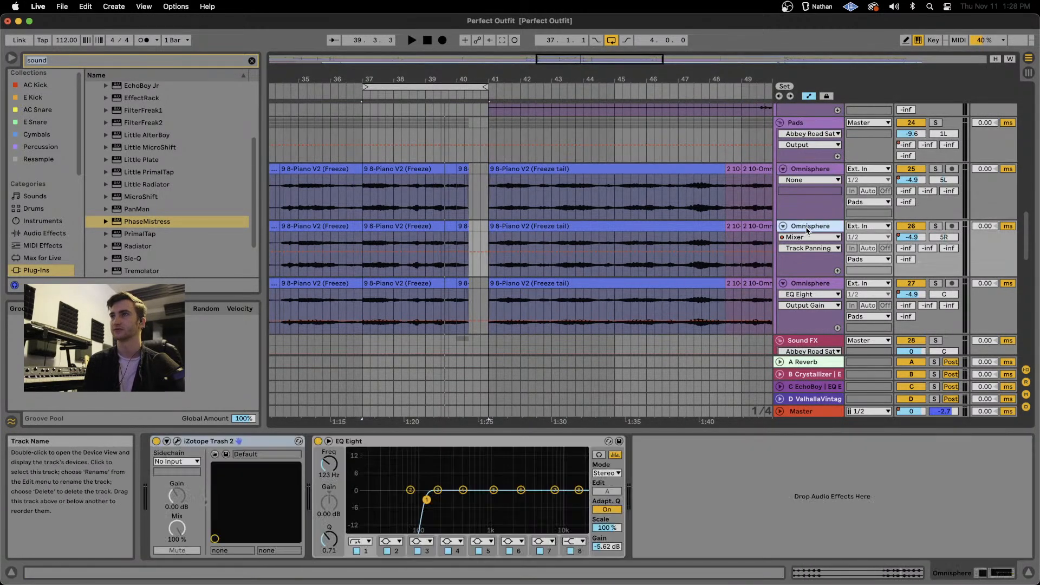
pyautogui.click(805, 288)
# View the devices on the Sound FX group and its Vinyl Texture and VEE3 Impact tracks.
pyautogui.scroll(-5, 768, 252)
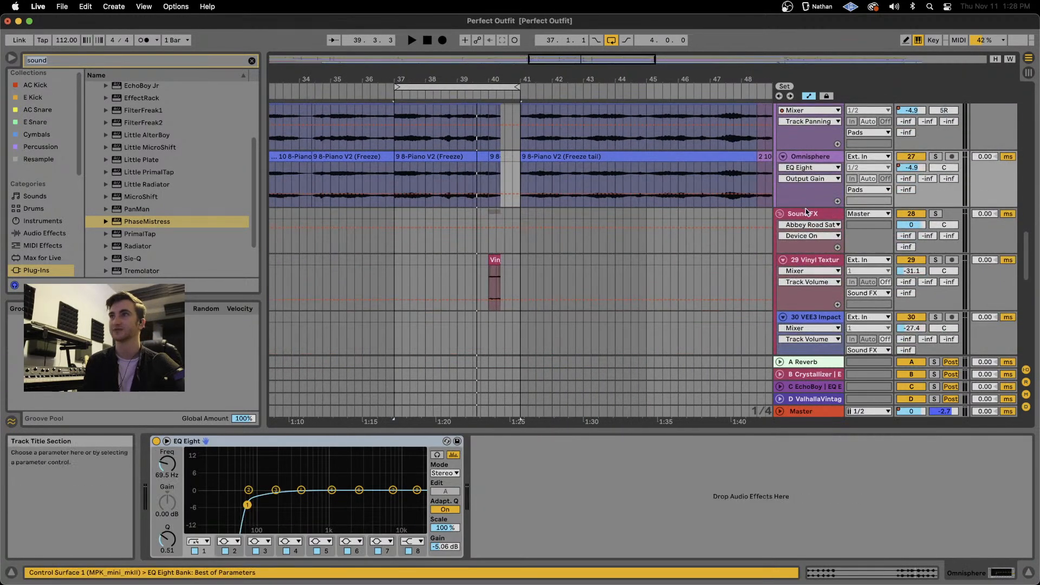
pyautogui.click(806, 214)
pyautogui.click(808, 262)
pyautogui.scroll(-3, 808, 163)
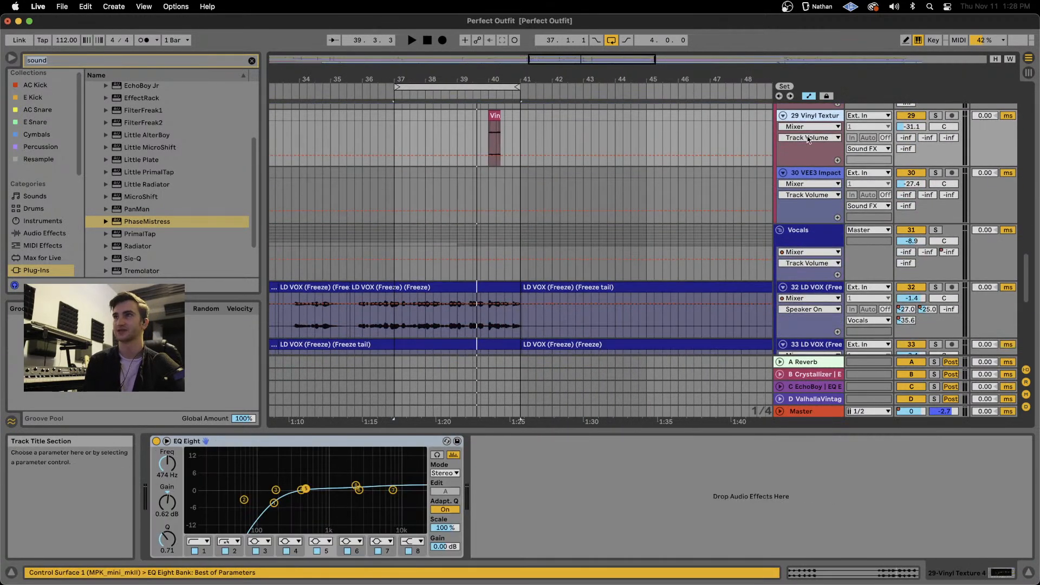
pyautogui.click(806, 174)
# Look through the Vocals group's effect chain and check the devices on the two LD VOX tracks.
pyautogui.click(798, 230)
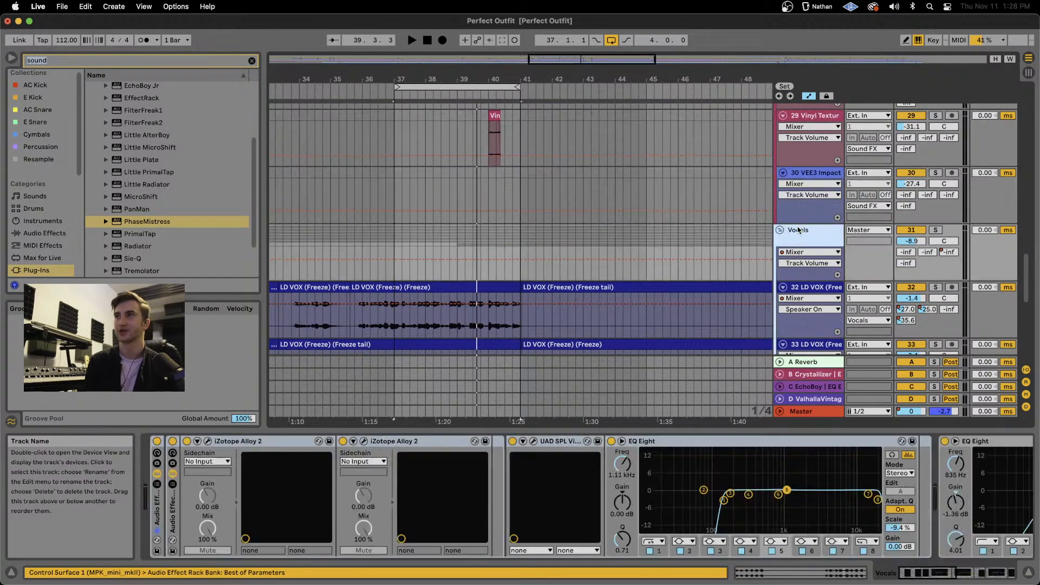
pyautogui.hscroll(10, 627, 517)
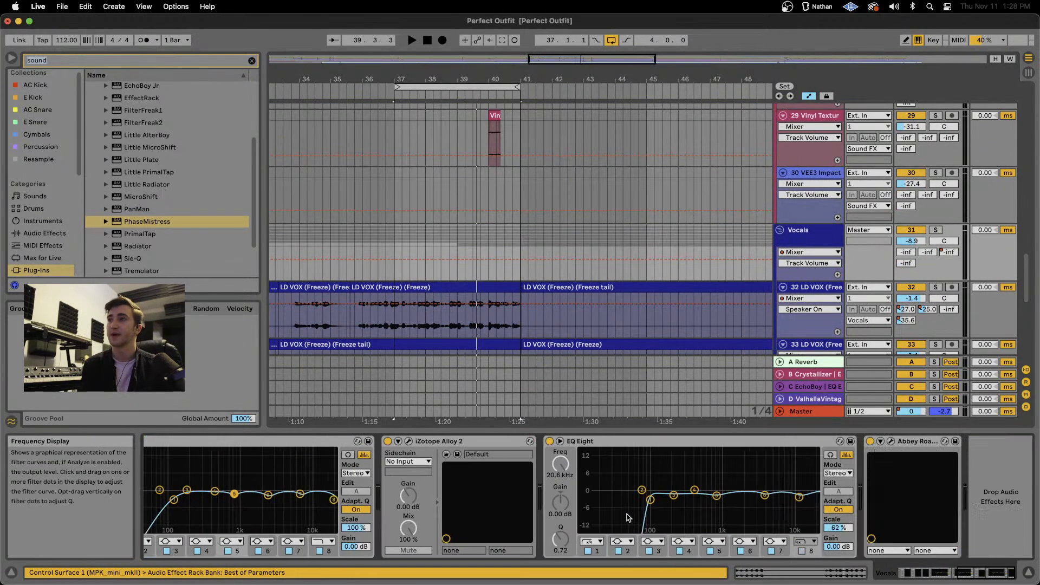
pyautogui.click(799, 300)
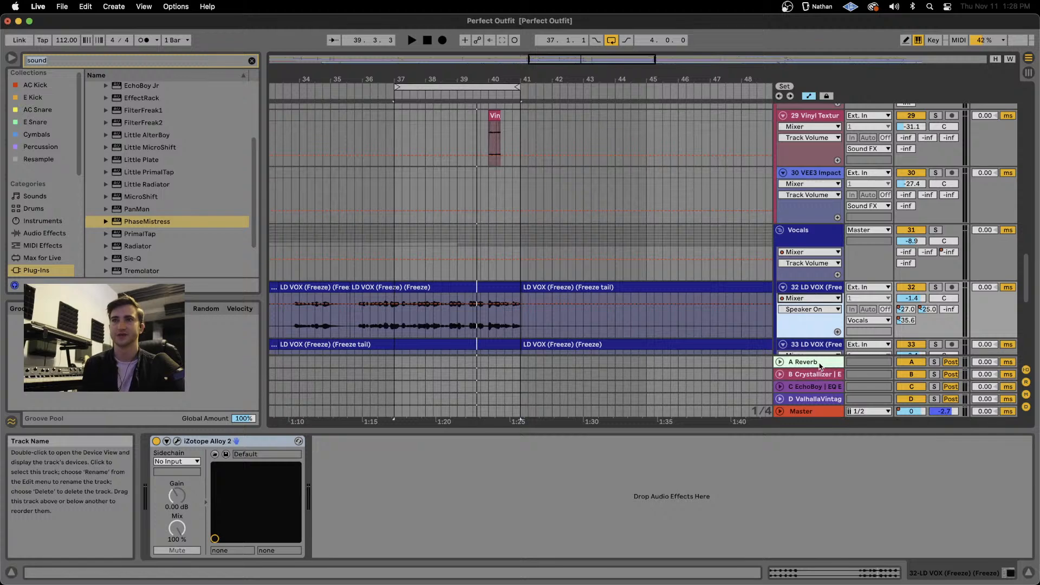
pyautogui.click(809, 343)
pyautogui.click(814, 232)
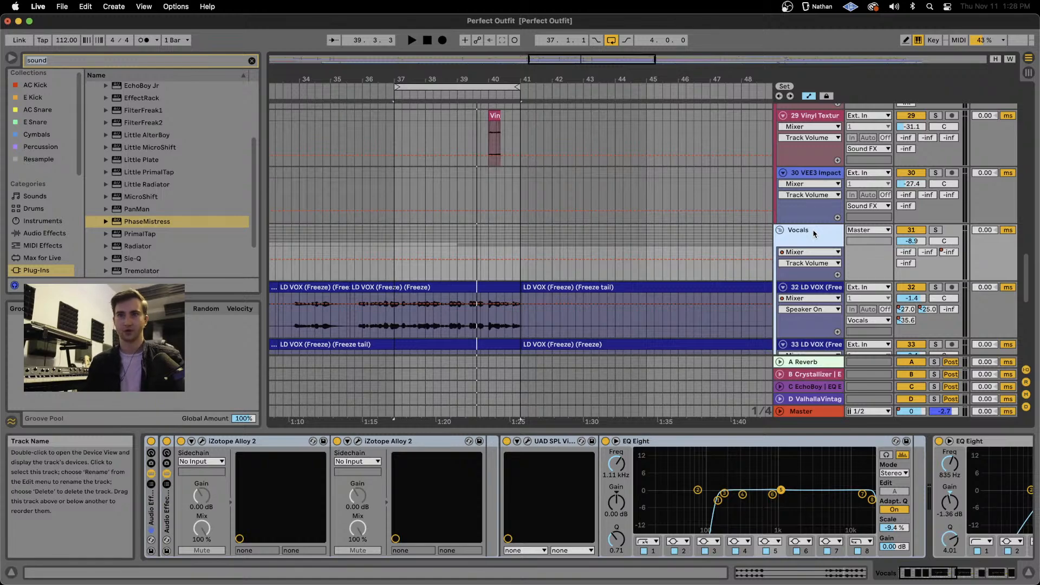
# Survey the vocal tracks across the whole song, return the playhead to 1.1.1 and solo the Vocals group.
pyautogui.scroll(-5, 531, 241)
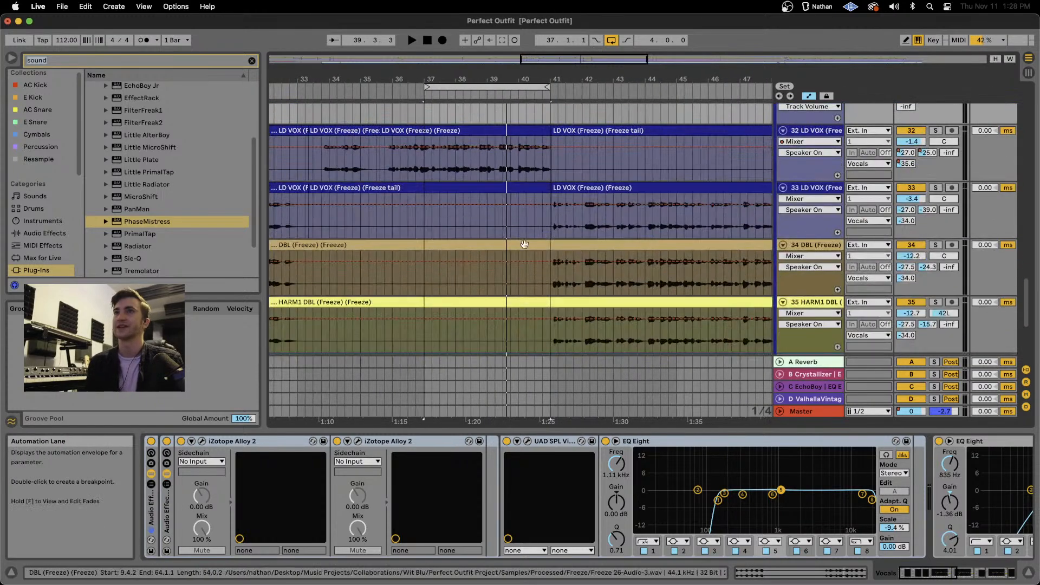
pyautogui.scroll(-8, 524, 244)
pyautogui.scroll(3, 488, 217)
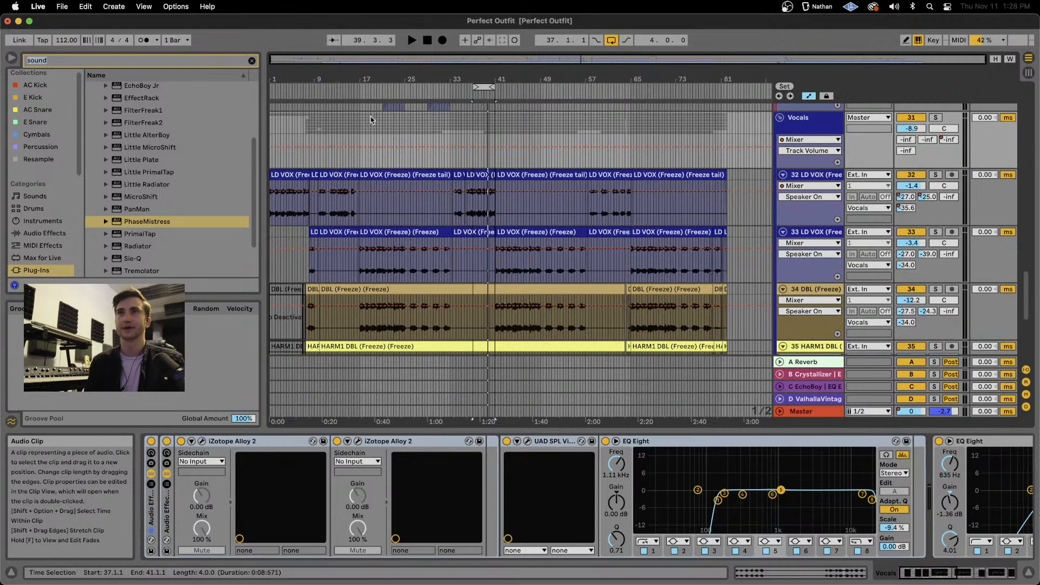
pyautogui.click(428, 41)
pyautogui.scroll(5, 344, 232)
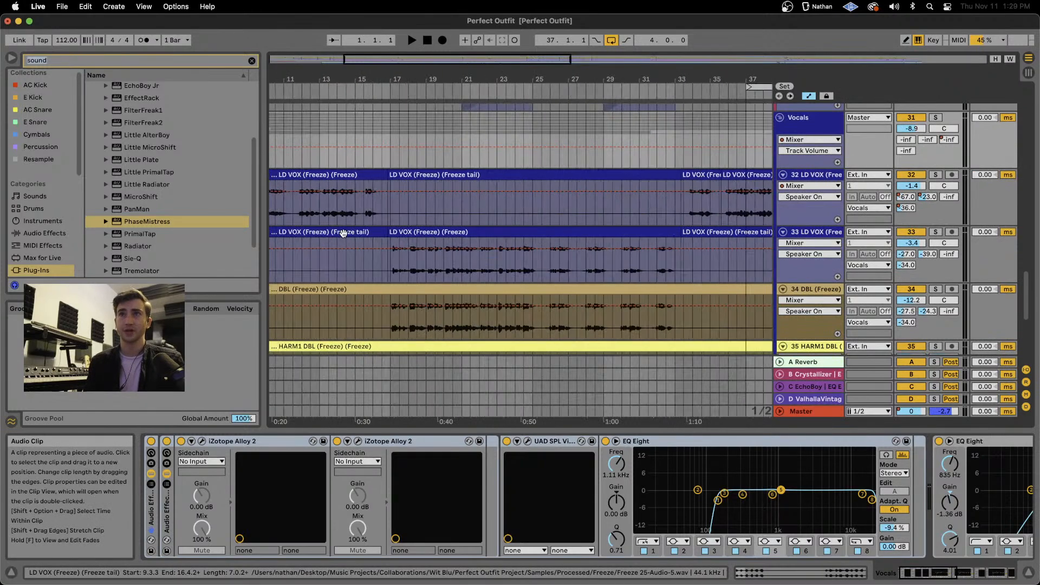
pyautogui.hscroll(-5, 380, 232)
pyautogui.click(936, 117)
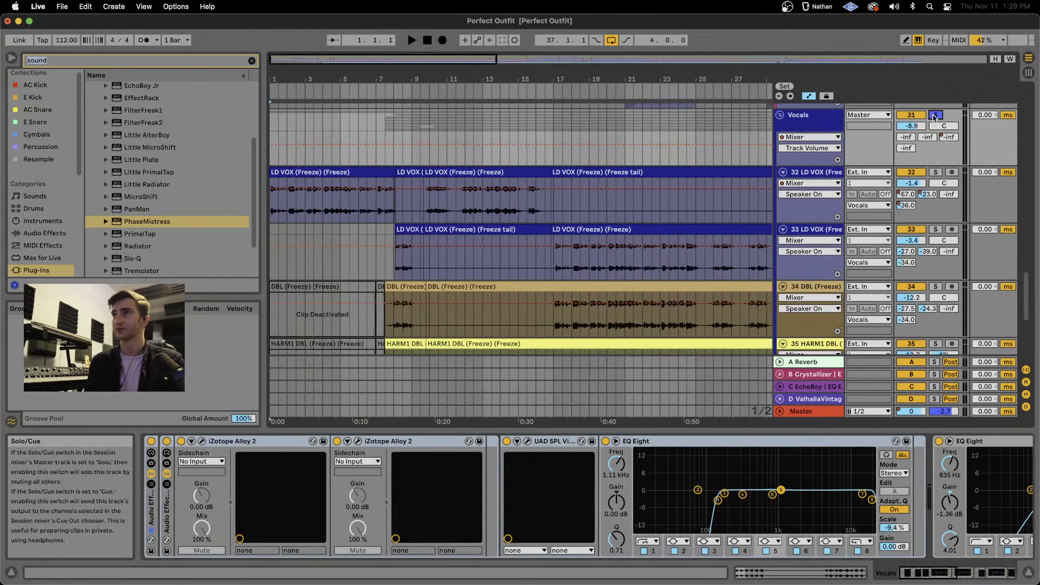
# Review the soloed Vocals group's chain through its last device, plus the devices on tracks 32 to 34.
pyautogui.click(804, 130)
pyautogui.hscroll(10, 560, 525)
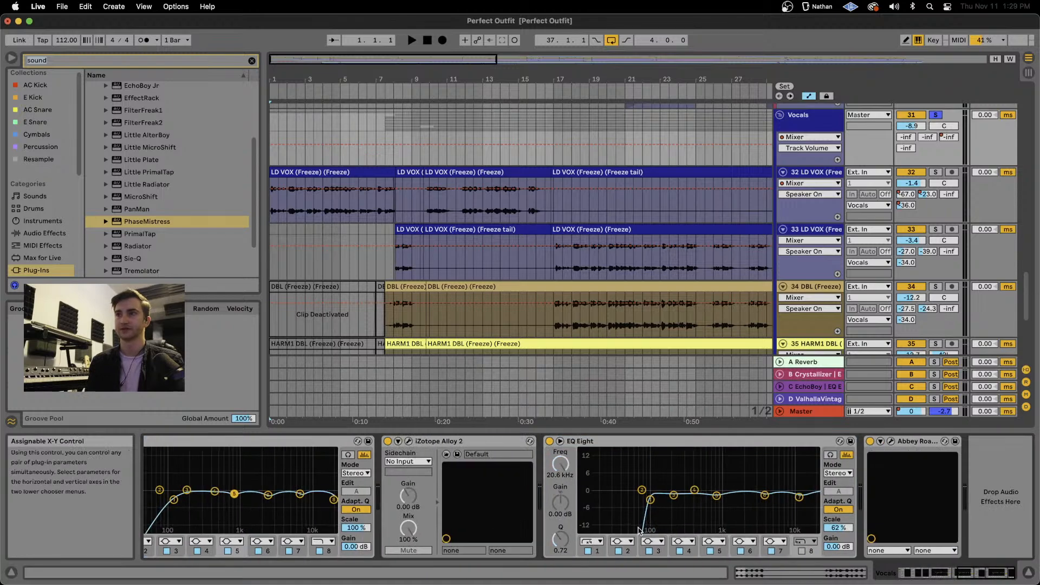
pyautogui.hscroll(-5, 640, 531)
pyautogui.click(807, 174)
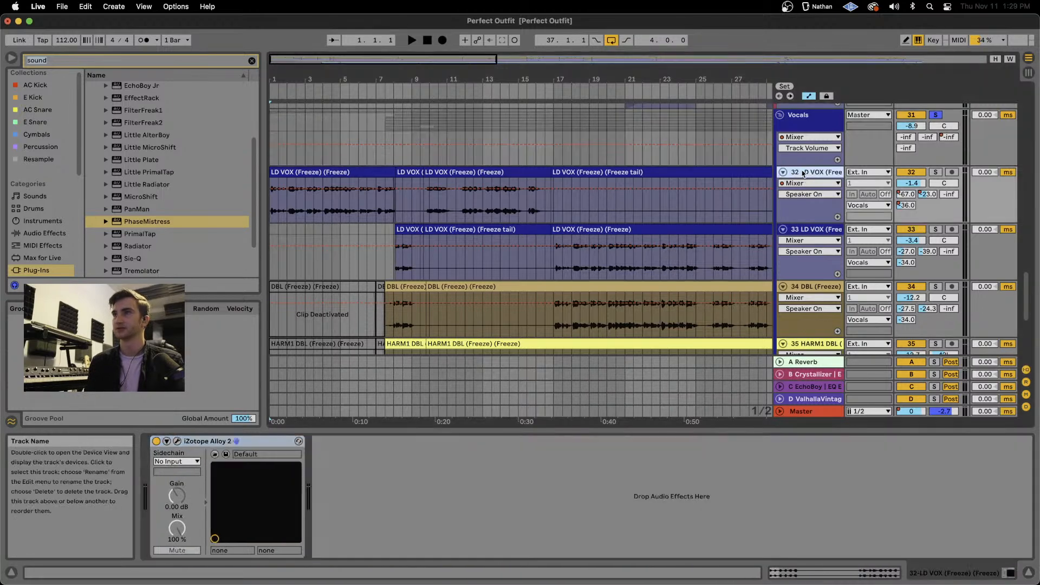
pyautogui.click(824, 240)
pyautogui.click(796, 296)
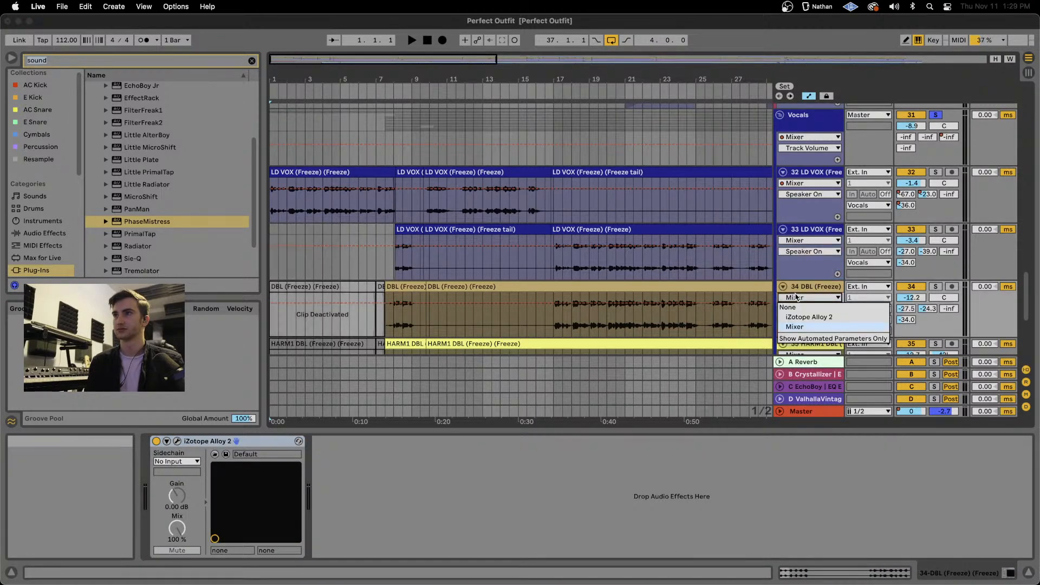
# Play the soloed vocals from the start of the song with the Vocals group's chain shown, and stop playback.
pyautogui.click(287, 183)
pyautogui.press('space')
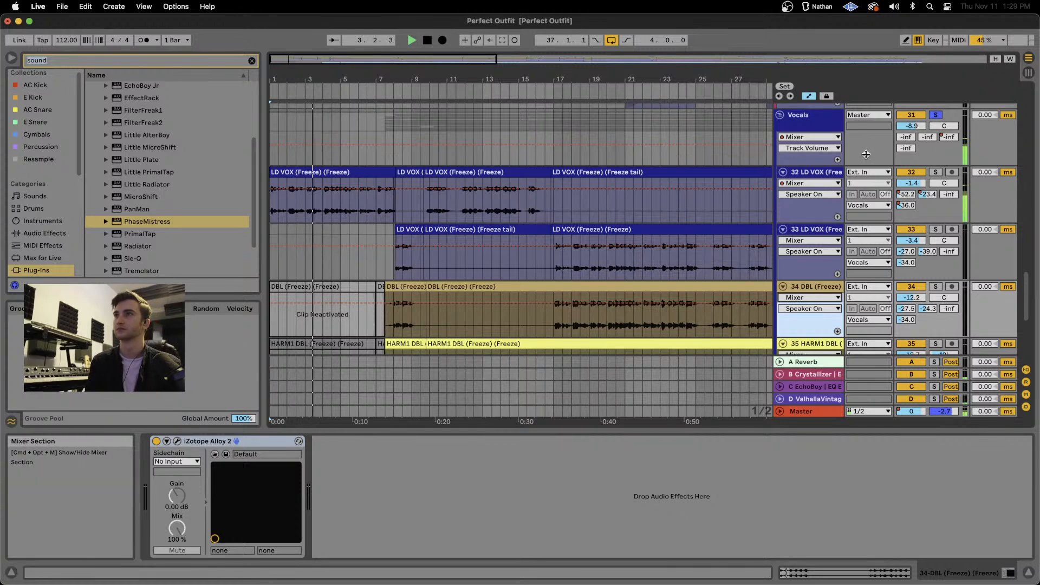
pyautogui.click(804, 123)
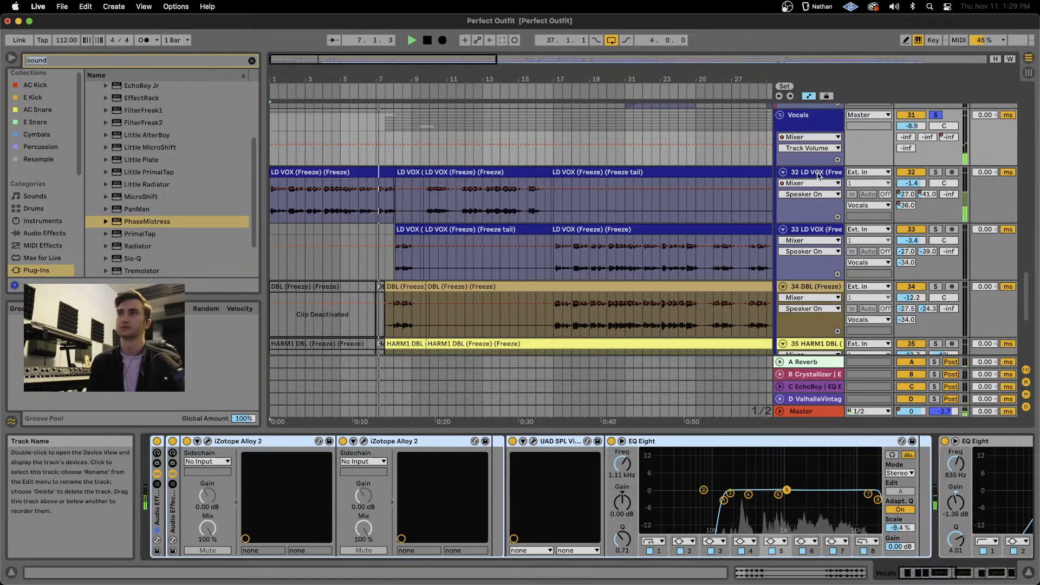
pyautogui.press('space')
# Select the opening LD VOX clip on track 32, from 1.1.1 to 8.1.1.
pyautogui.scroll(10, 356, 217)
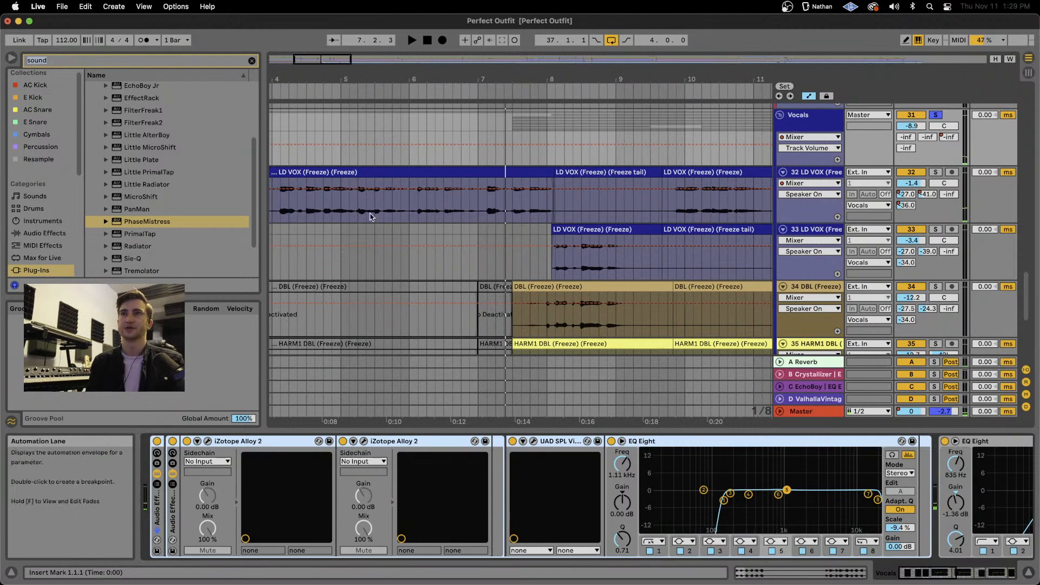
pyautogui.moveTo(315, 216); pyautogui.dragTo(217, 193)
pyautogui.scroll(-10, 597, 221)
pyautogui.scroll(-6, 492, 208)
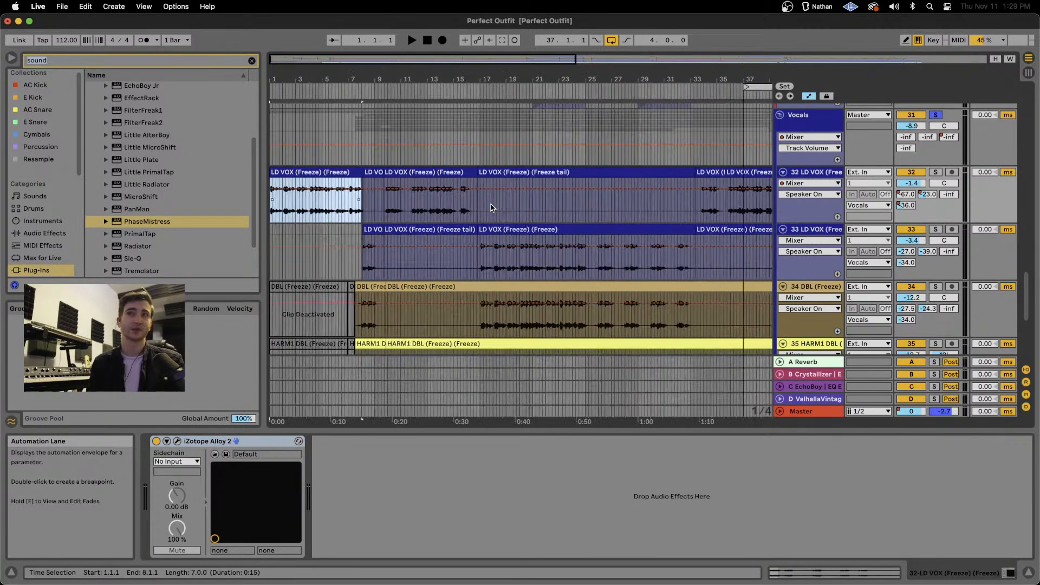
# Select about bars 17 to 33 on both LD VOX tracks and play that section with the Vocals group soloed.
pyautogui.scroll(-3, 494, 207)
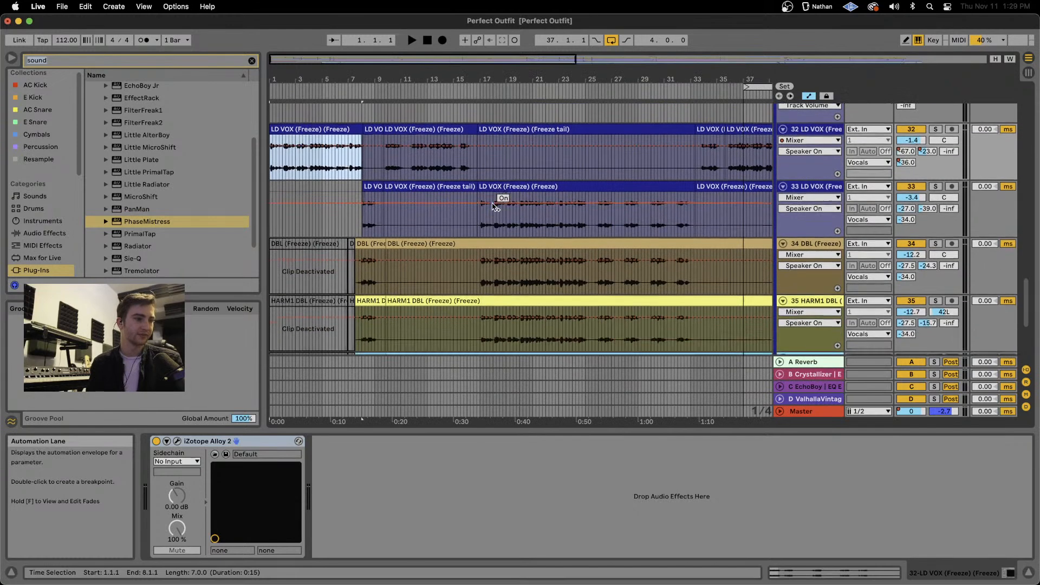
pyautogui.moveTo(481, 164); pyautogui.dragTo(688, 210)
pyautogui.scroll(4, 935, 163)
pyautogui.click(936, 129)
pyautogui.press('space')
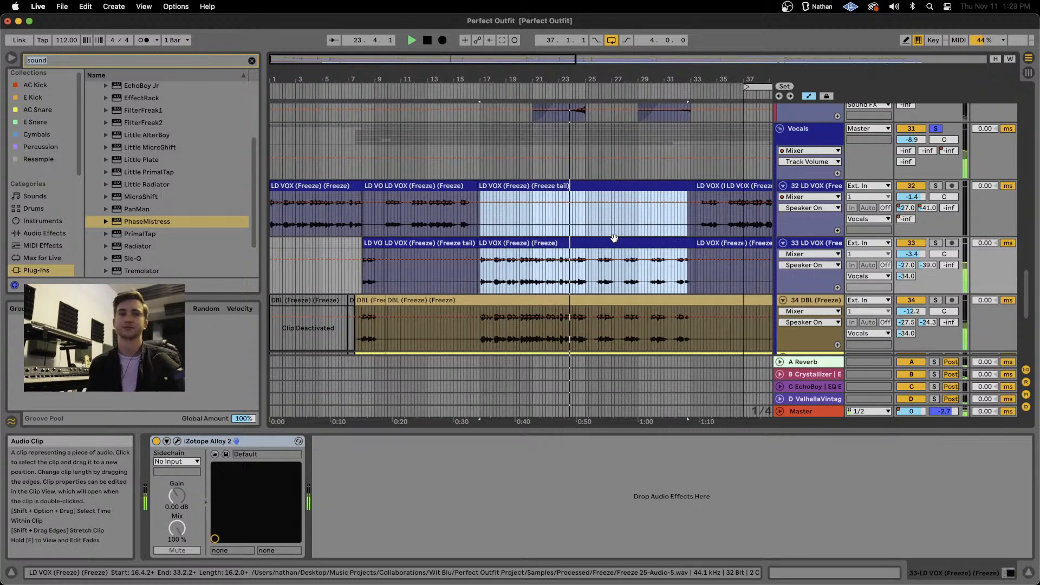
# Stop playback, search the plug-ins for "stud", and load UAD Studer A800 after iZotope Alloy 2 on track 33.
pyautogui.press('space')
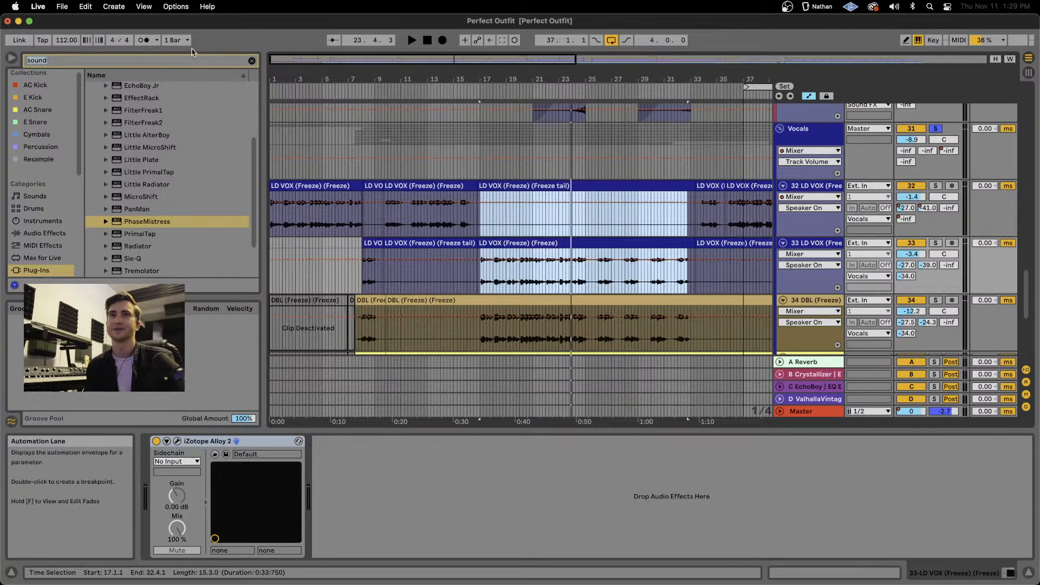
pyautogui.click(61, 61)
pyautogui.write('stud')
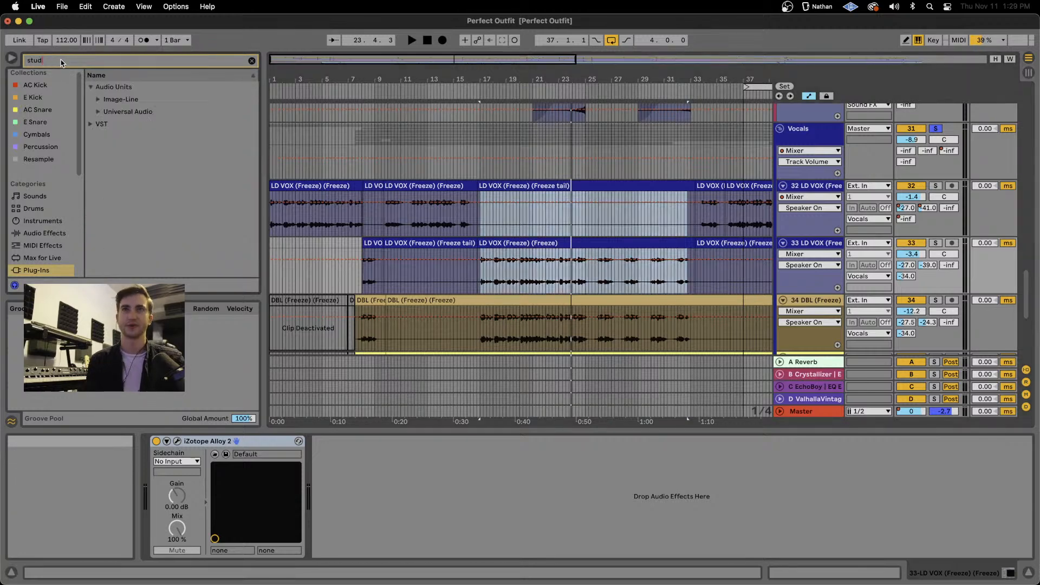
pyautogui.click(101, 112)
pyautogui.moveTo(133, 136); pyautogui.dragTo(397, 488)
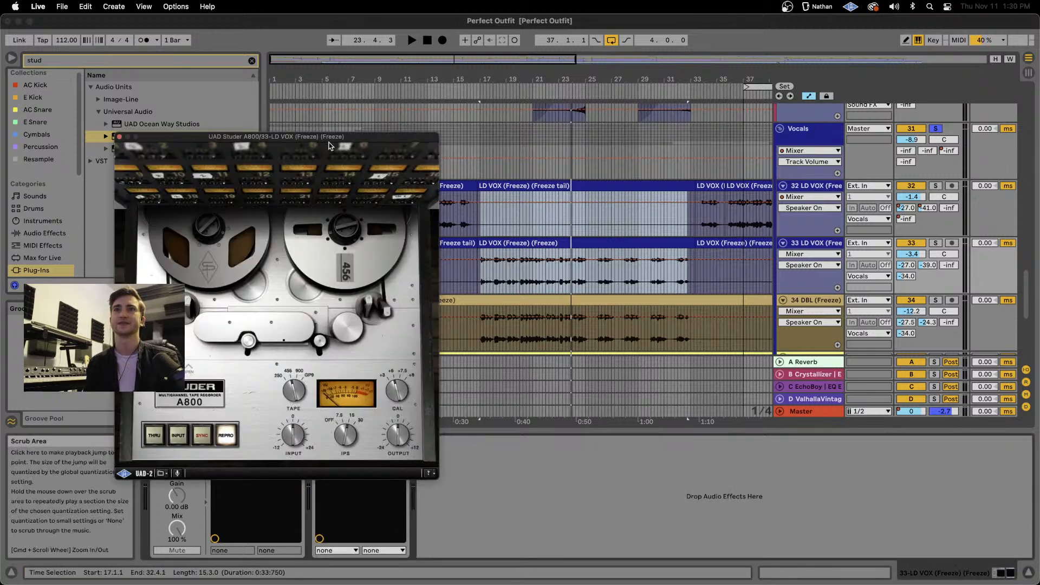
pyautogui.moveTo(322, 141); pyautogui.dragTo(669, 113)
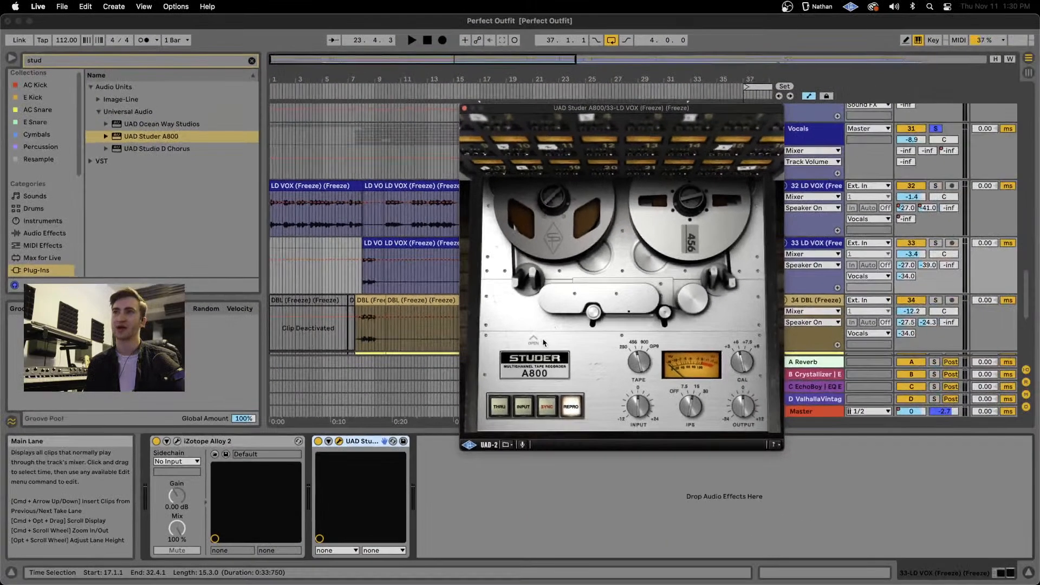
# Examine the Studer A800's hidden calibration and EQ controls, opening and closing its lower cover.
pyautogui.click(533, 340)
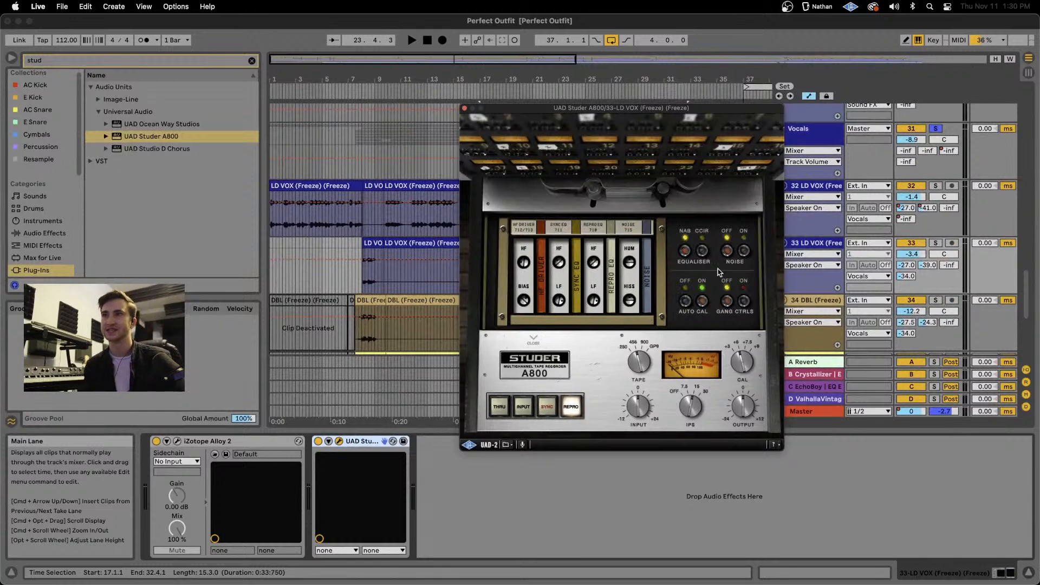
pyautogui.click(533, 339)
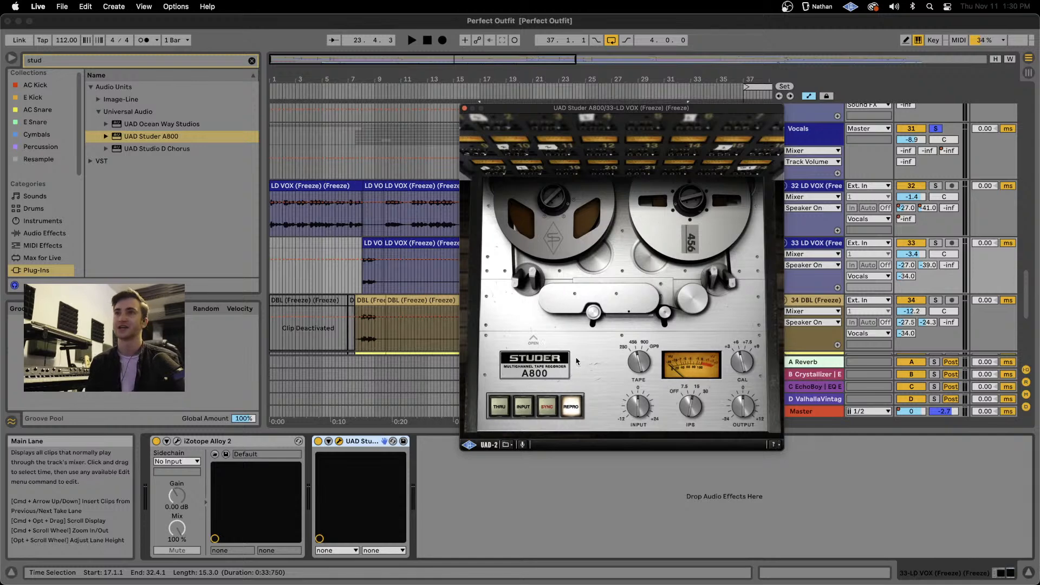
pyautogui.click(535, 343)
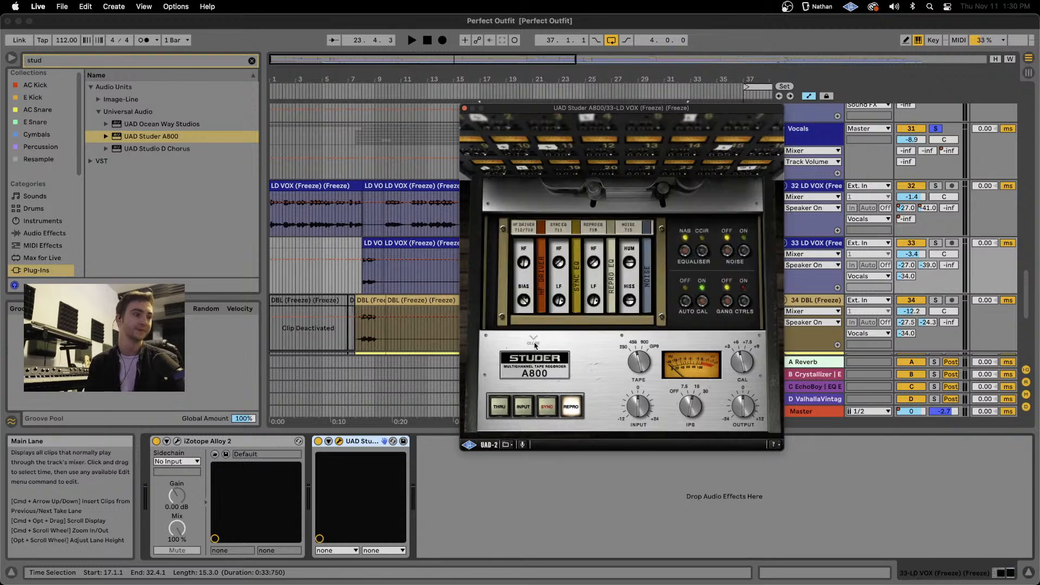
pyautogui.click(535, 343)
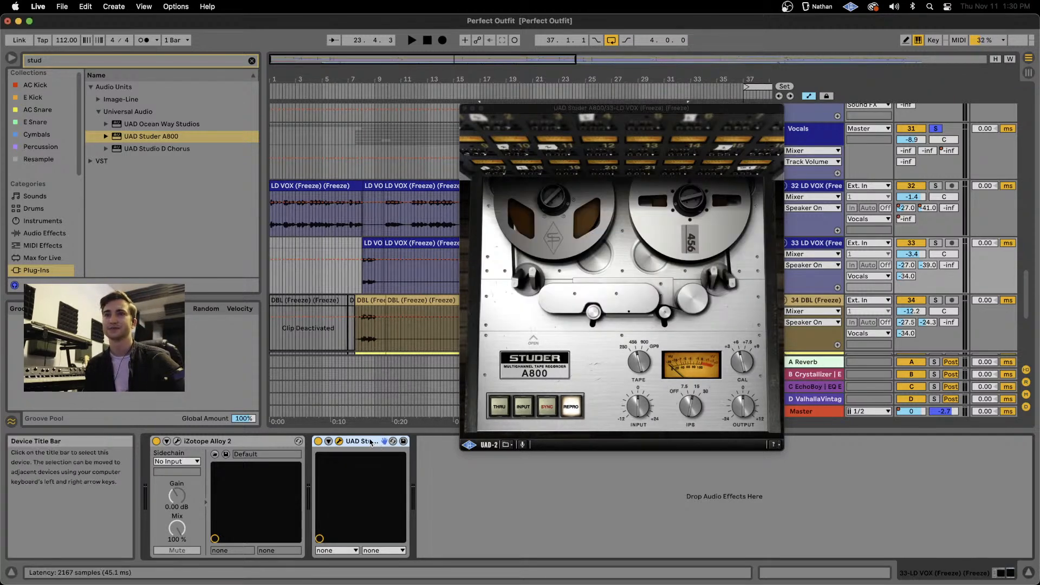
# Delete the UAD Studer A800 from track 33 and clear the browser search.
pyautogui.click(371, 442)
pyautogui.press('Delete')
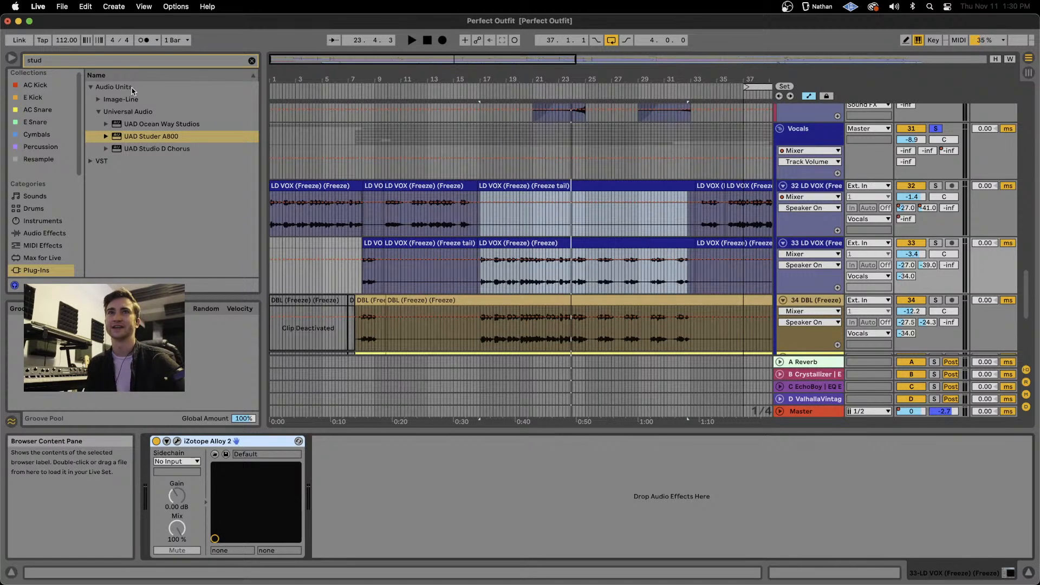
pyautogui.click(68, 59)
pyautogui.press('BackSpace')
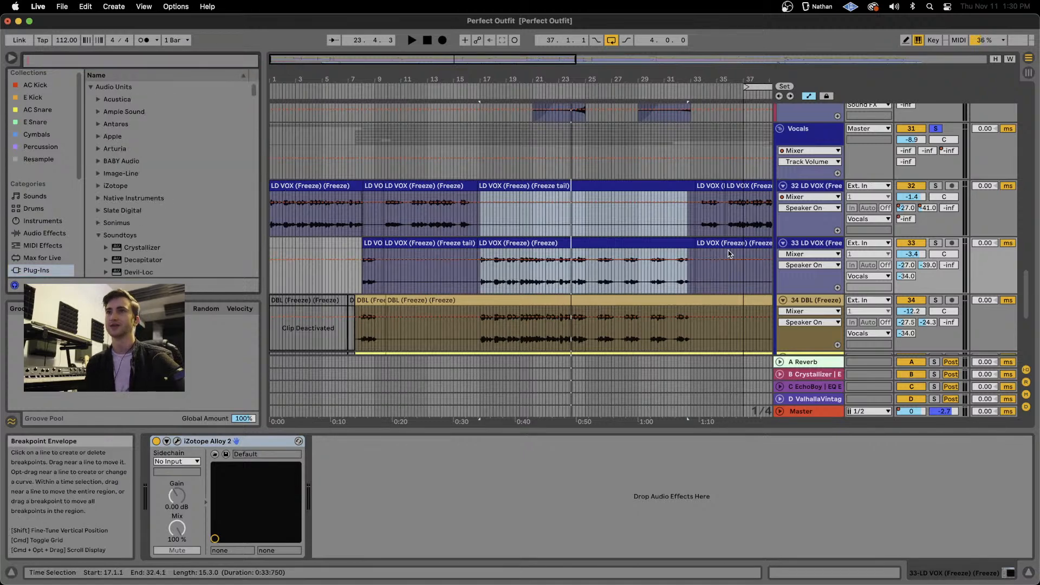
# Play the soloed vocals briefly from 17.1.1 and look over the double and harmony tracks 34 to 37.
pyautogui.click(487, 280)
pyautogui.press('space')
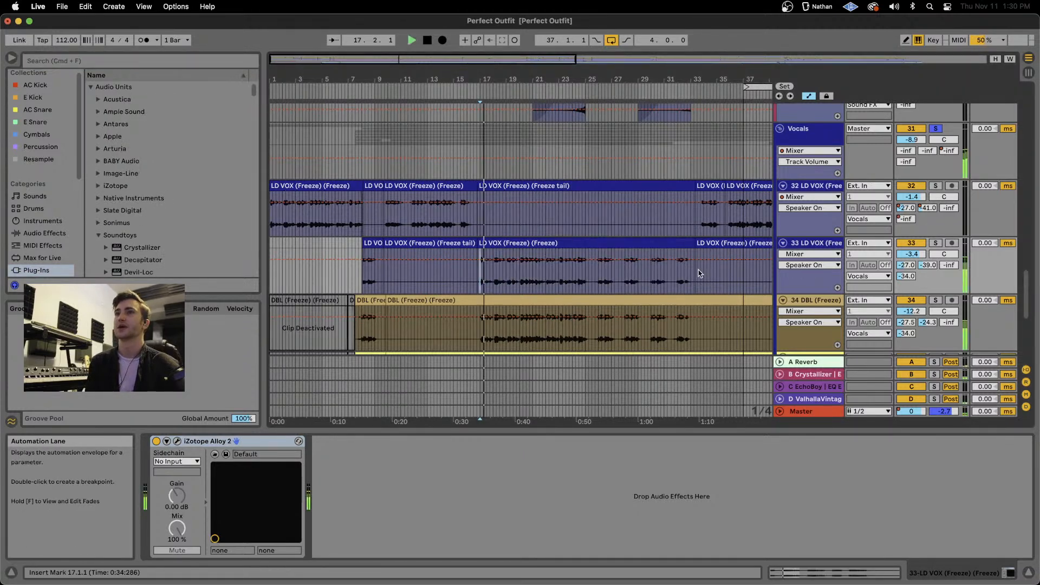
pyautogui.scroll(-2, 699, 273)
pyautogui.scroll(-4, 700, 273)
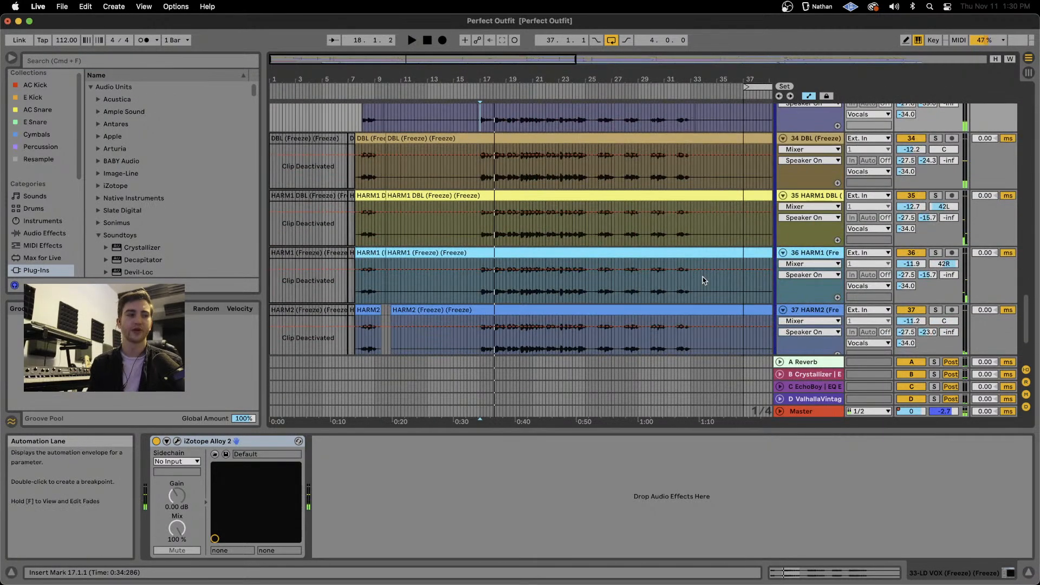
# Show the Vocals group's effect chain and review it from the first device to the last.
pyautogui.scroll(6, 665, 278)
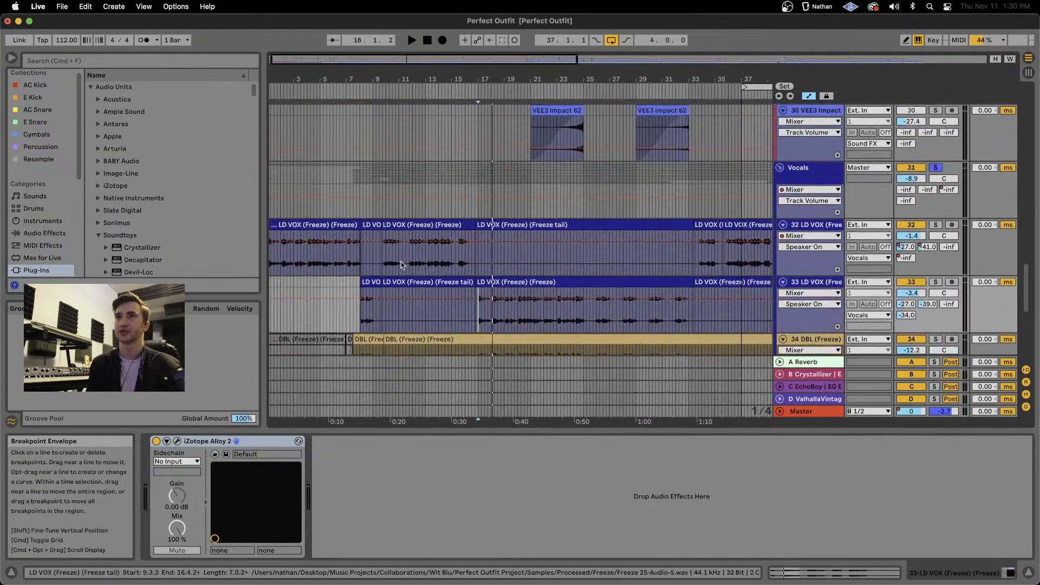
pyautogui.click(809, 171)
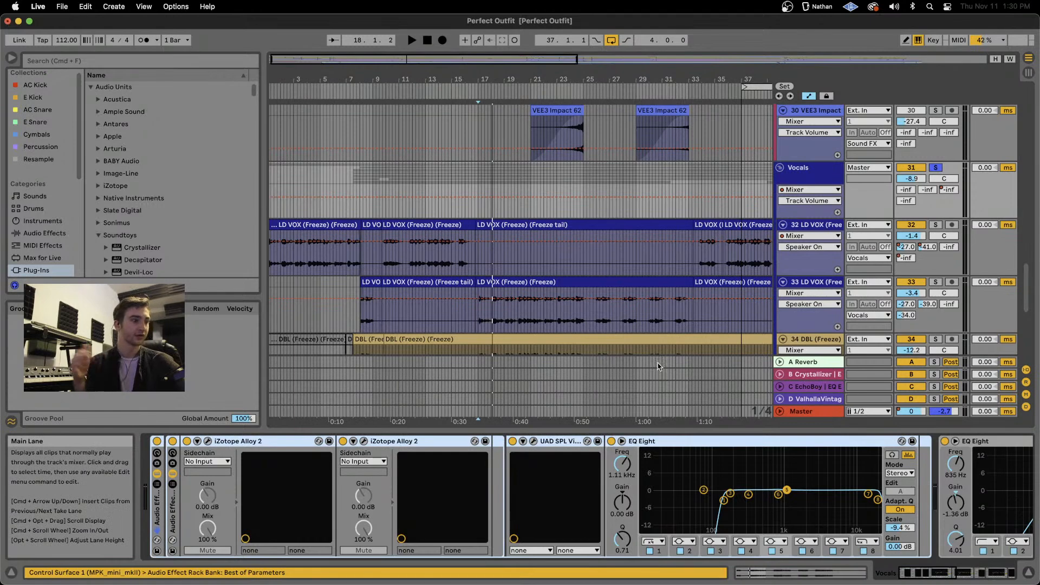
pyautogui.scroll(-5, 635, 488)
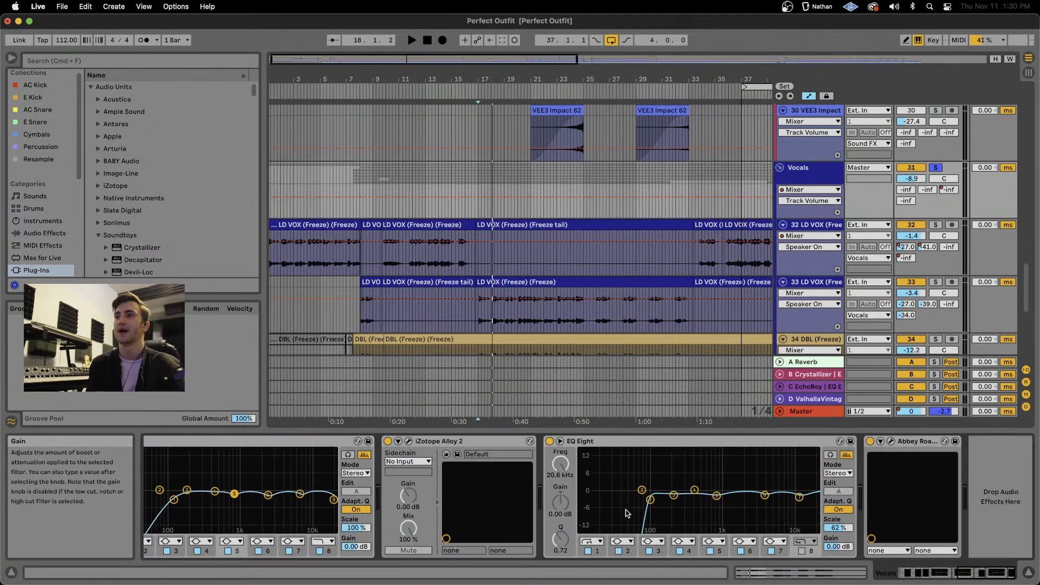
pyautogui.scroll(5, 627, 513)
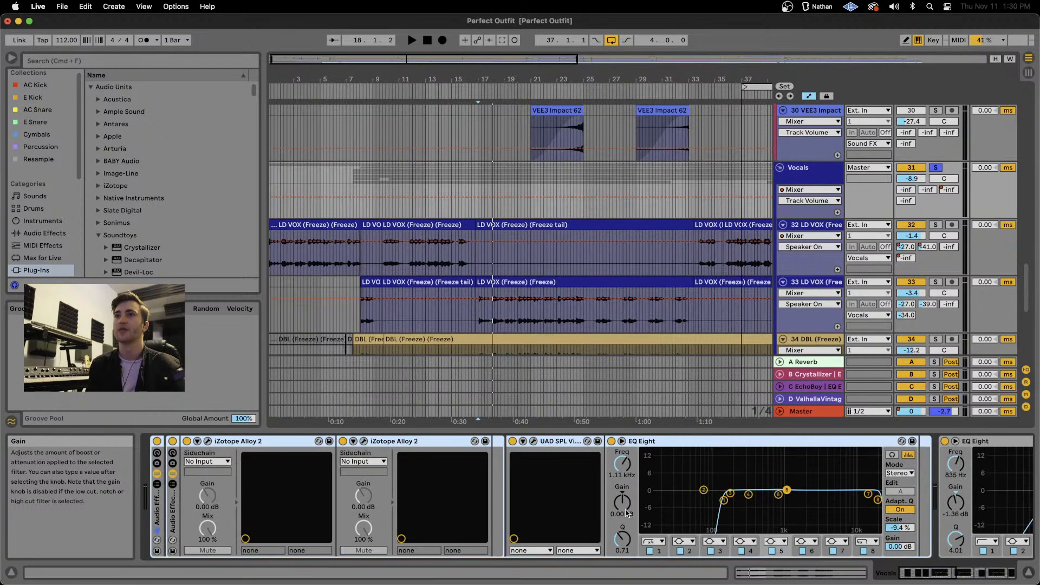
# Inspect the De-Esser settings in the Vocals group's first iZotope Alloy 2, dismissing its Preset Manager, and close the plug-in.
pyautogui.click(208, 444)
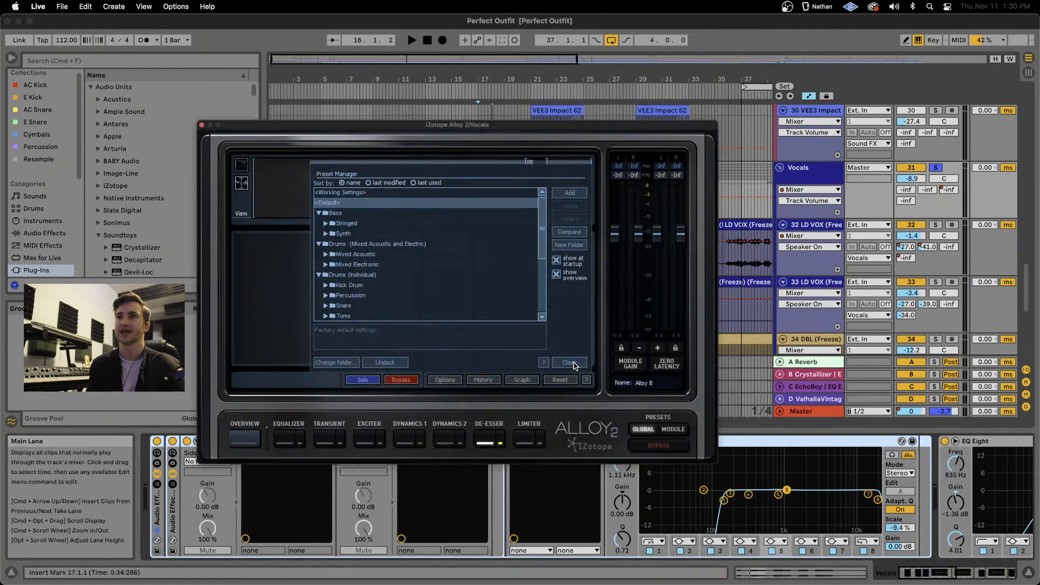
pyautogui.click(633, 368)
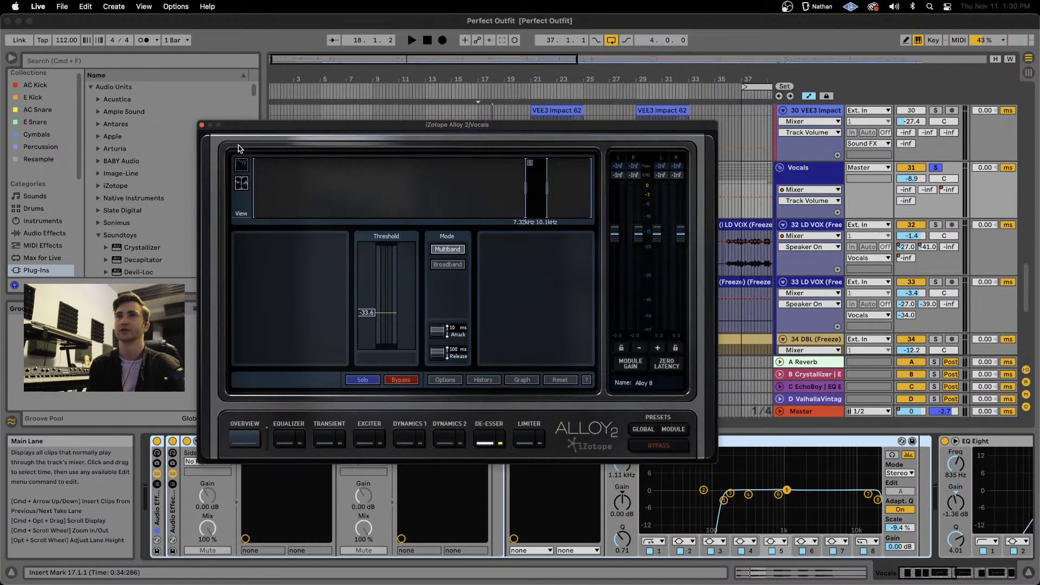
pyautogui.click(203, 125)
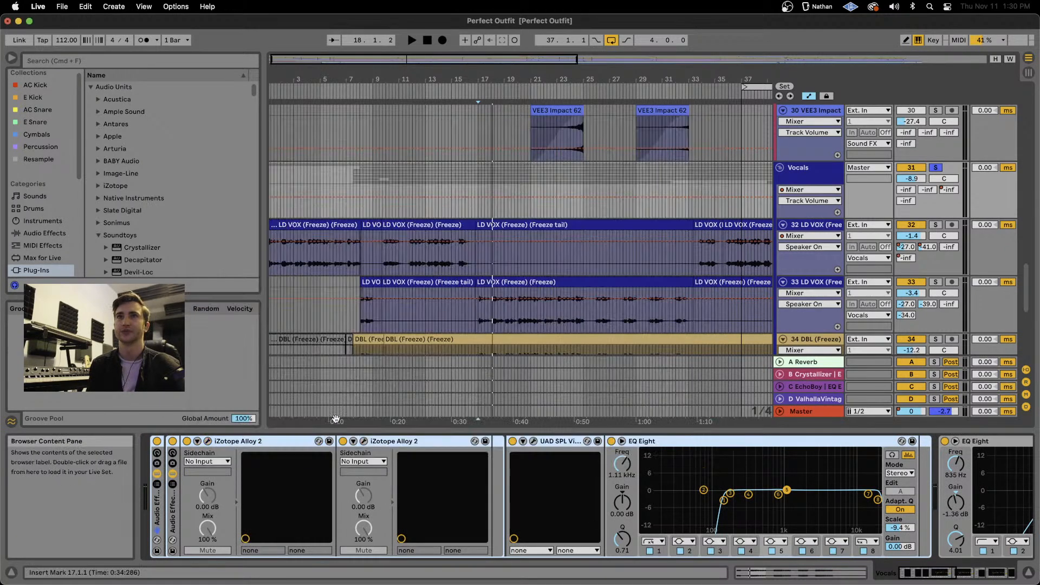
# Inspect the low-band De-Esser settings in the Vocals group's second iZotope Alloy 2, dismissing its Preset Manager, and close the plug-in.
pyautogui.click(364, 444)
pyautogui.click(569, 363)
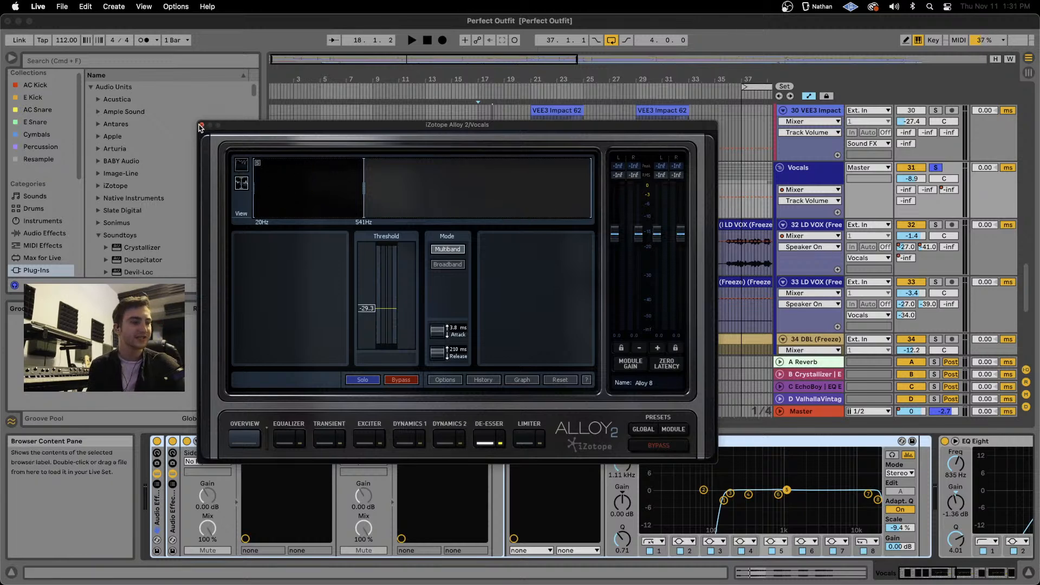
pyautogui.moveTo(304, 124); pyautogui.dragTo(332, 83)
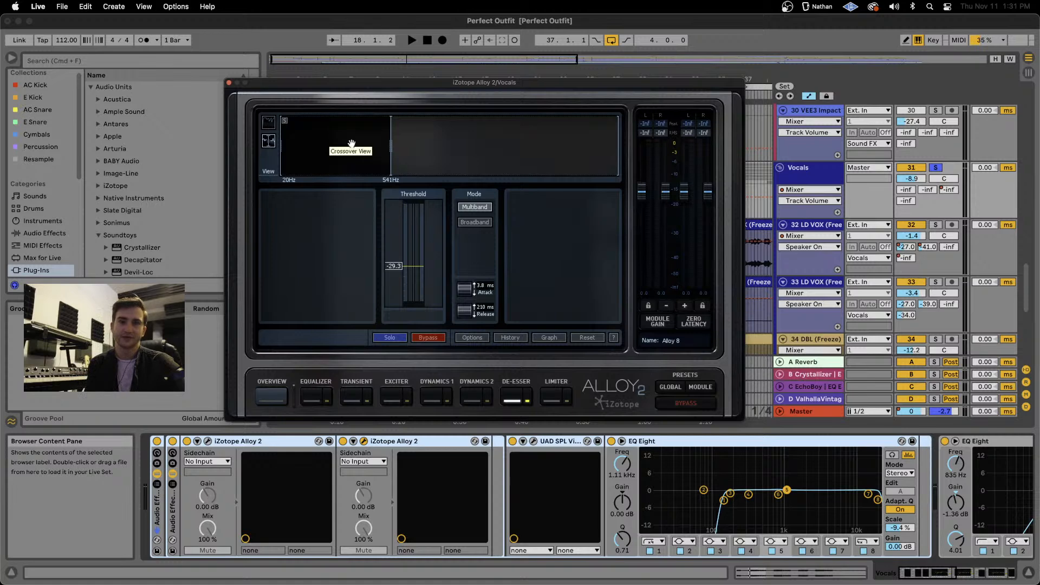
pyautogui.moveTo(355, 82); pyautogui.dragTo(306, 68)
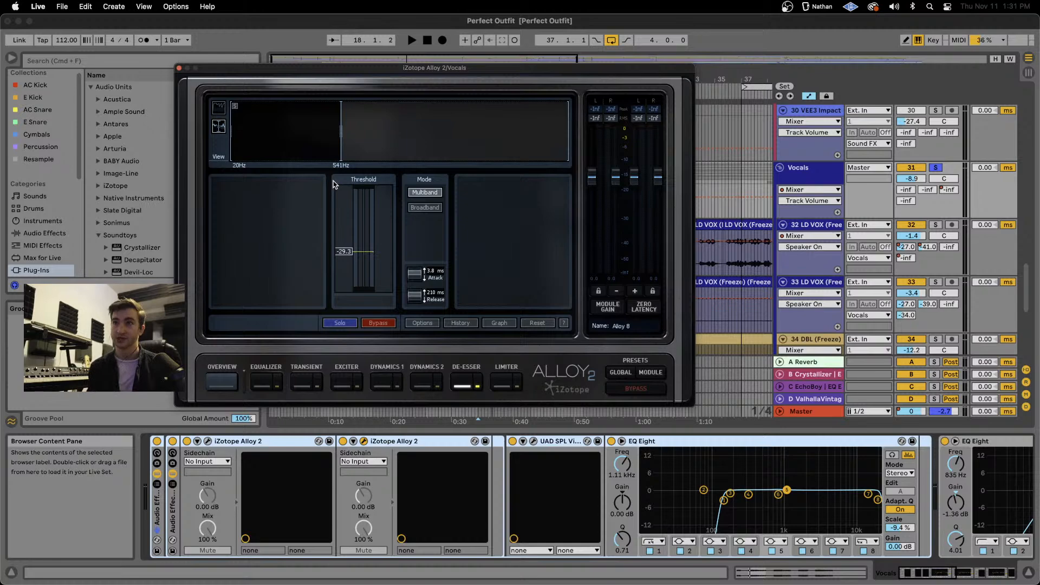
pyautogui.moveTo(341, 69); pyautogui.dragTo(439, 83)
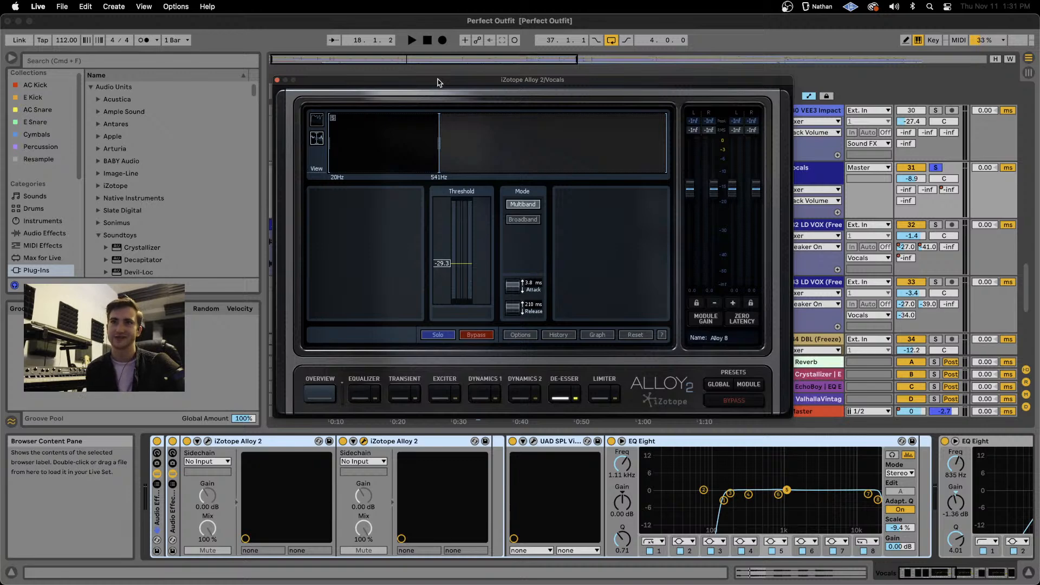
pyautogui.moveTo(439, 82); pyautogui.dragTo(405, 77)
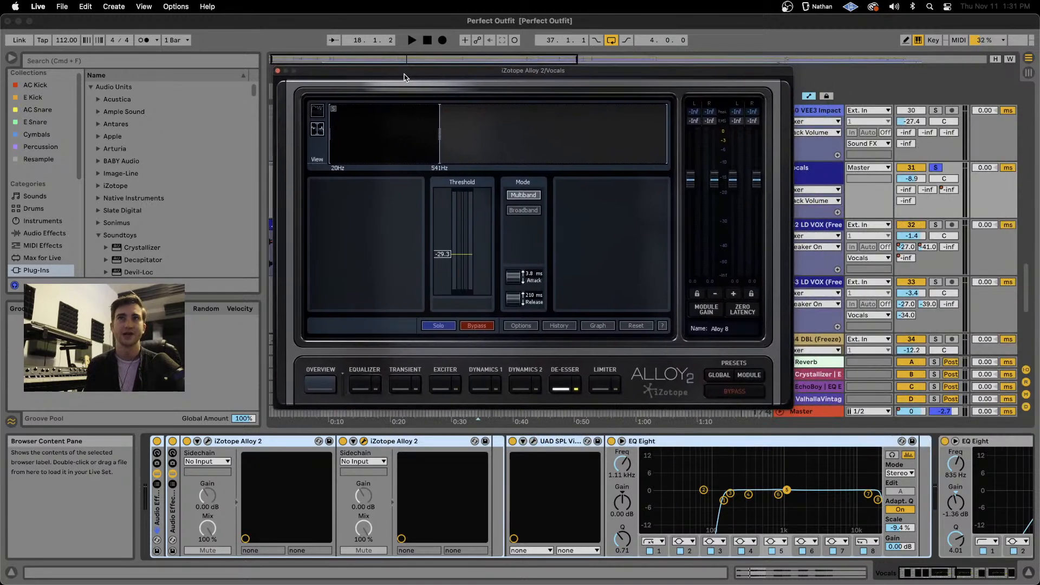
pyautogui.click(278, 71)
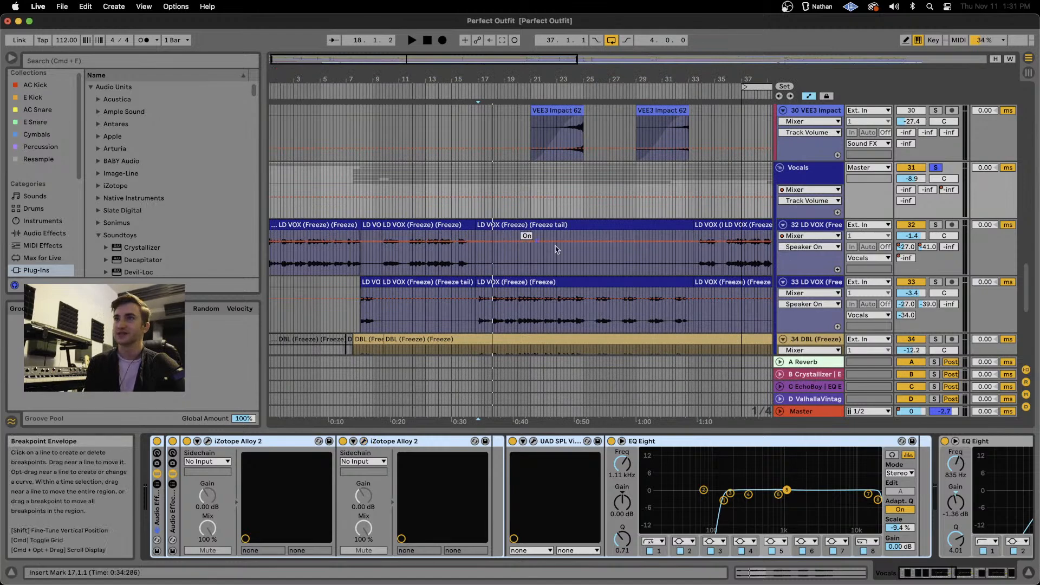
# Place the insert marker at 16.4.1 on track 32 and fit the whole arrangement in view.
pyautogui.click(477, 273)
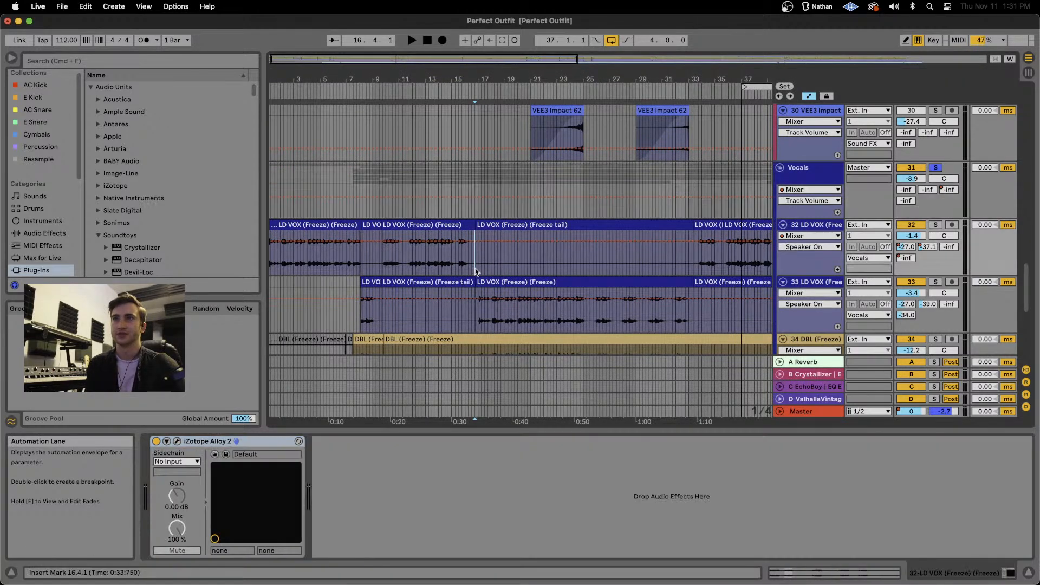
pyautogui.scroll(-2, 493, 271)
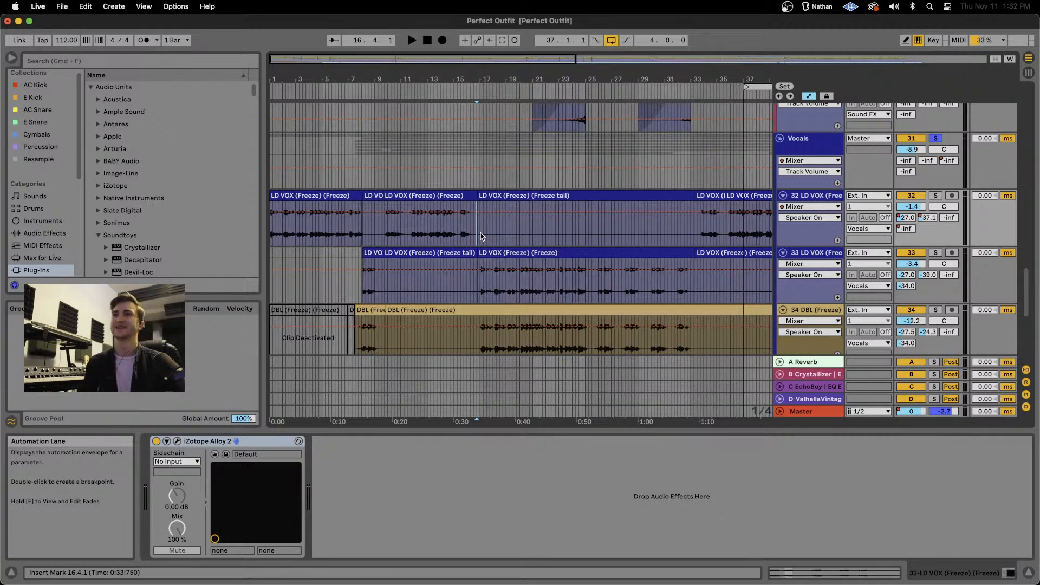
pyautogui.press('w')
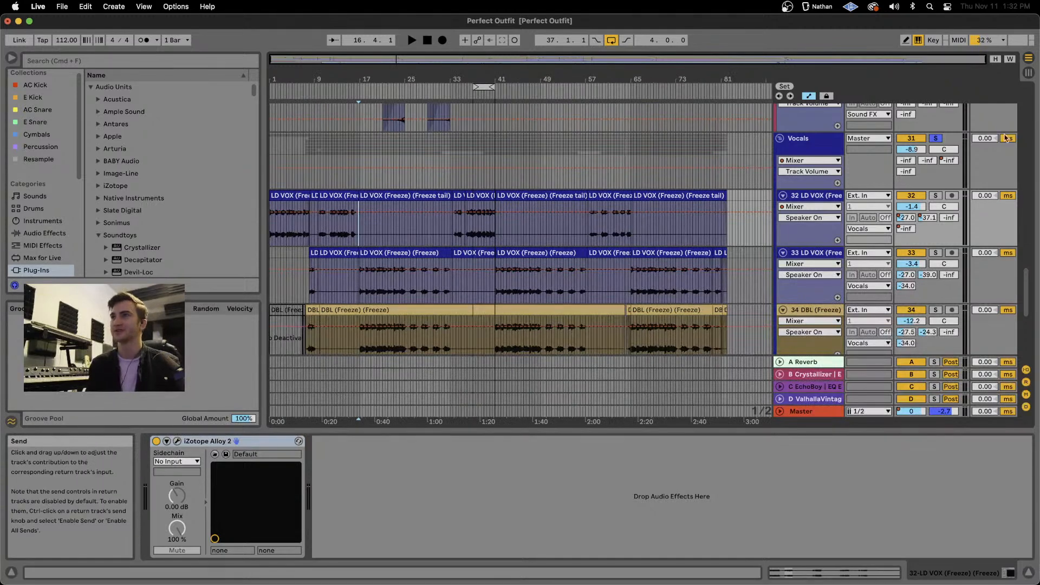
# Unsolo the Vocals group and play the song from 10.3.1 on track 32.
pyautogui.click(936, 138)
pyautogui.scroll(-1, 428, 184)
pyautogui.scroll(5, 307, 210)
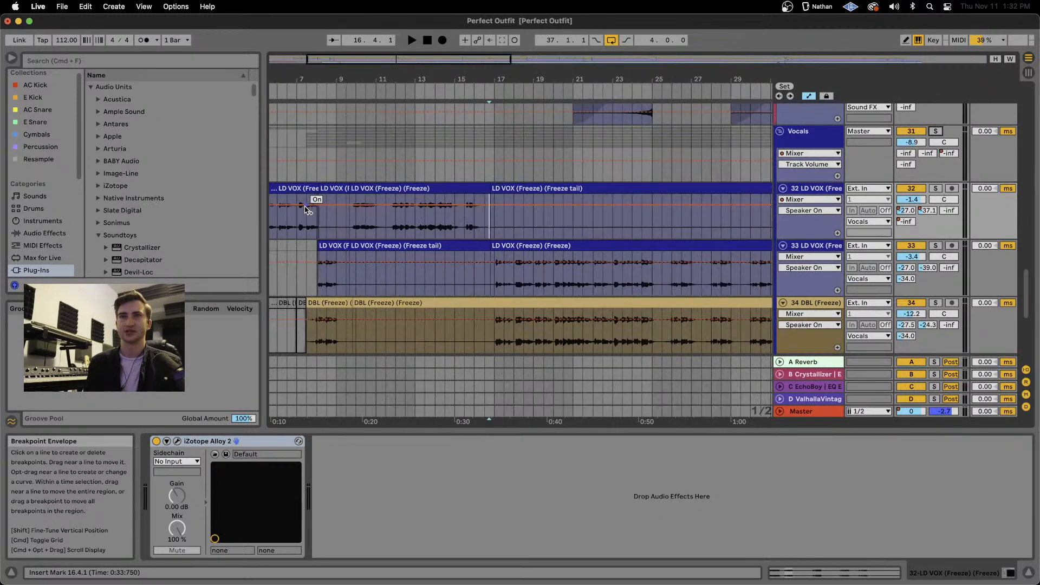
pyautogui.click(365, 221)
pyautogui.press('space')
# Show the Vocals group's chain again, recheck the second iZotope Alloy 2's De-Esser, and close its window.
pyautogui.click(815, 139)
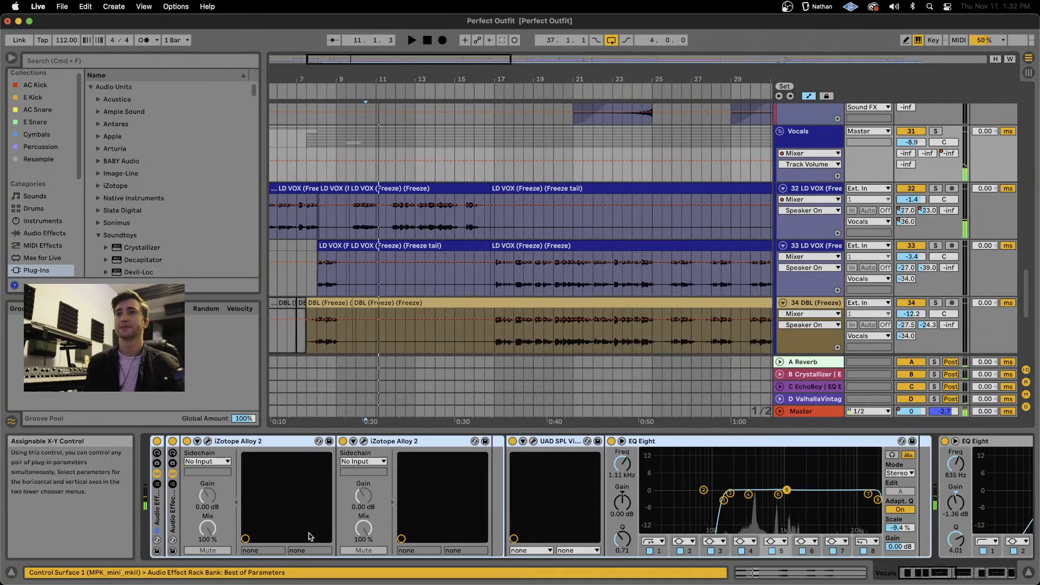
pyautogui.hscroll(3, 297, 473)
pyautogui.hscroll(-3, 296, 472)
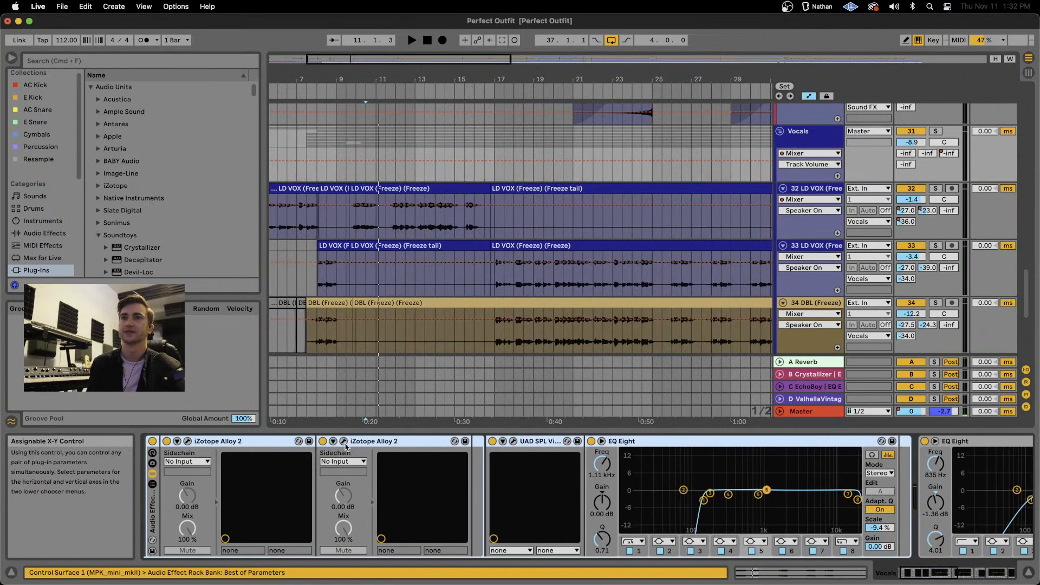
pyautogui.click(345, 441)
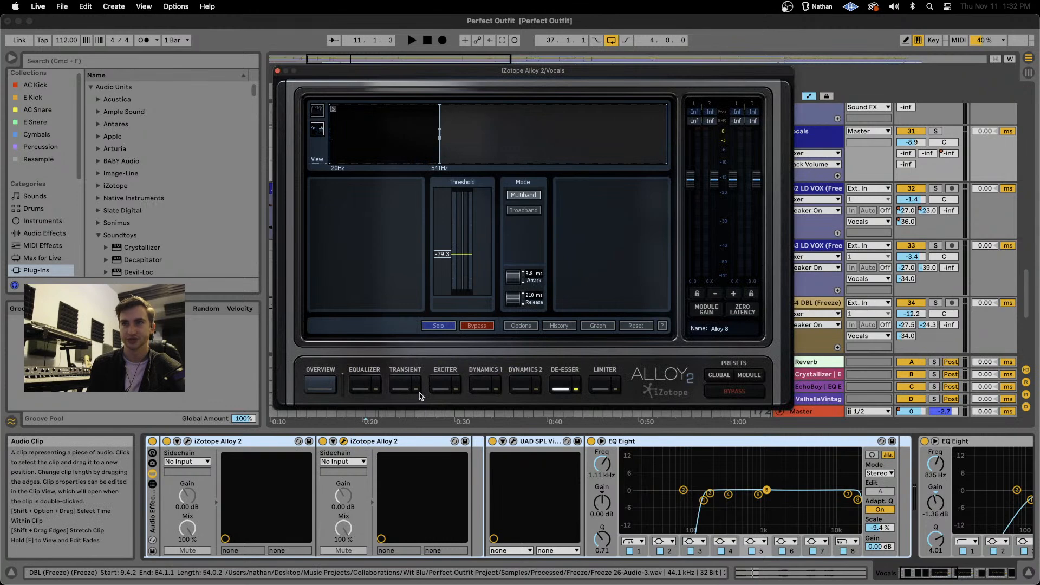
pyautogui.click(277, 70)
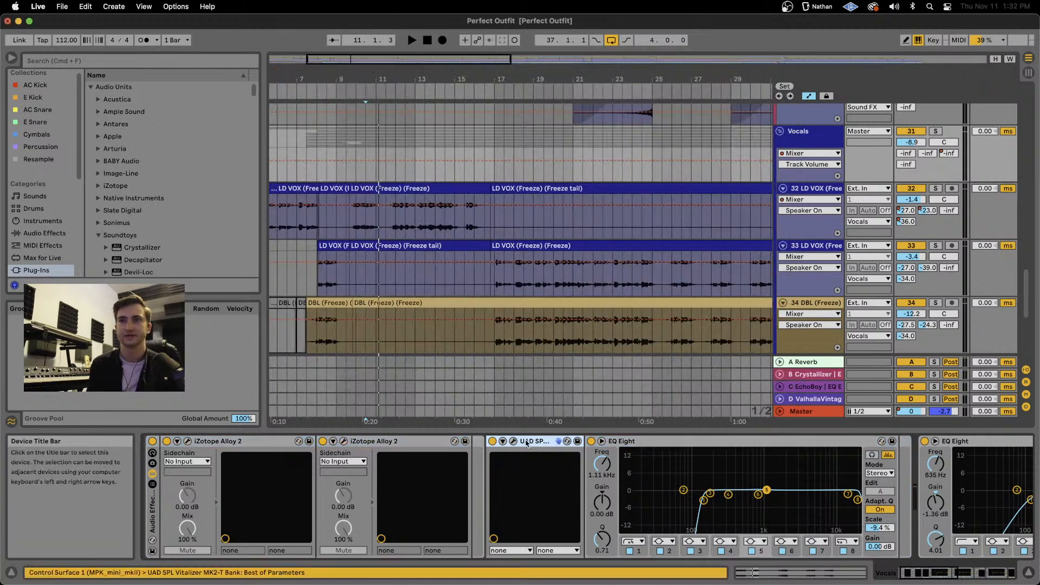
# Open the Vocals group's UAD SPL Vitalizer MK2-T and examine its control settings, keeping its window over the arrangement.
pyautogui.click(513, 442)
pyautogui.moveTo(491, 119); pyautogui.dragTo(520, 160)
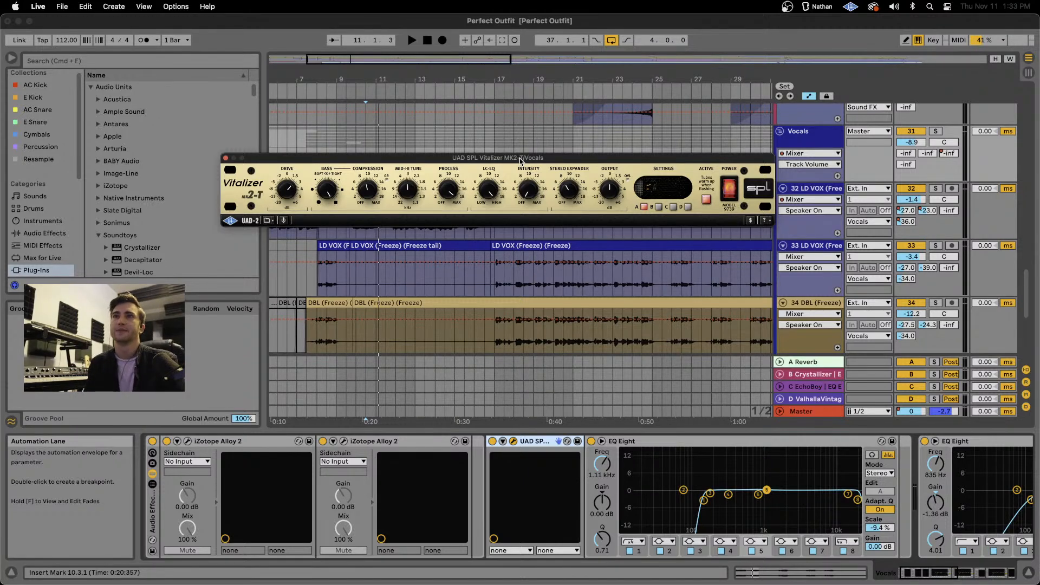
pyautogui.moveTo(521, 160); pyautogui.dragTo(538, 130)
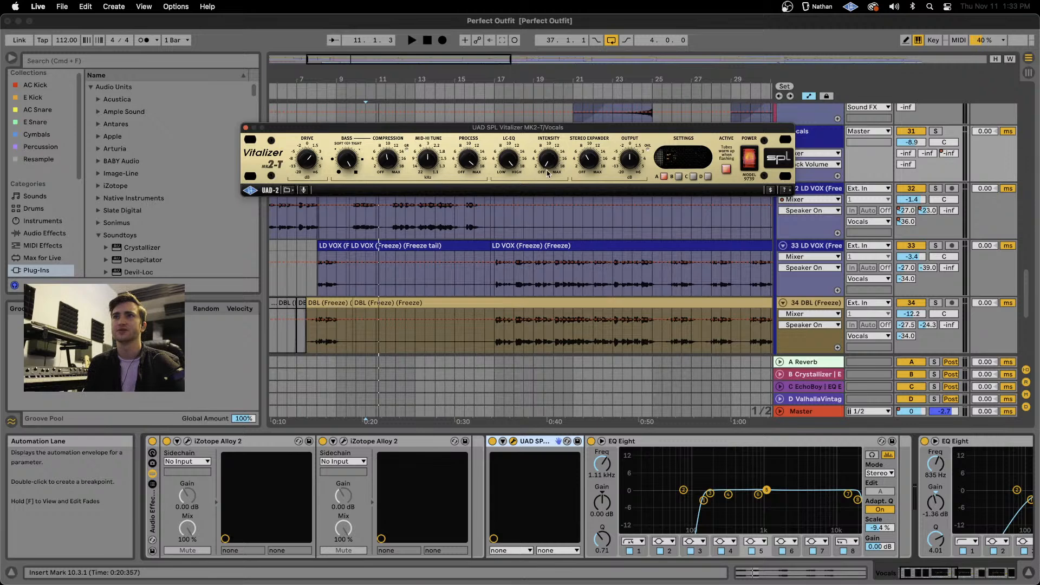
# Close the Vitalizer's window and loop the song from 19.1.1 to 23.1.1, using a time selection across tracks 33 and 34.
pyautogui.click(245, 128)
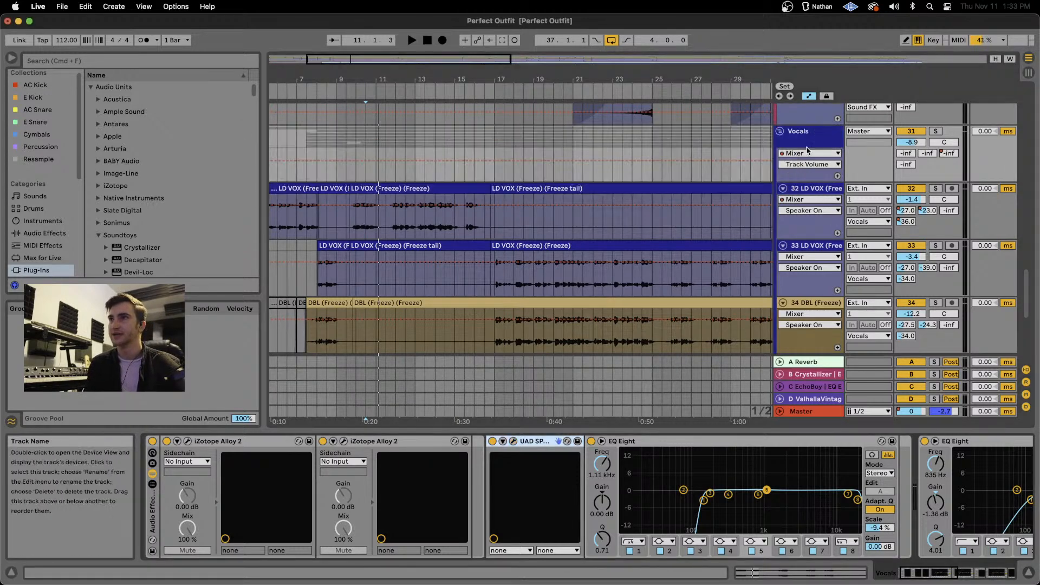
pyautogui.scroll(-5, 603, 495)
pyautogui.scroll(6, 603, 495)
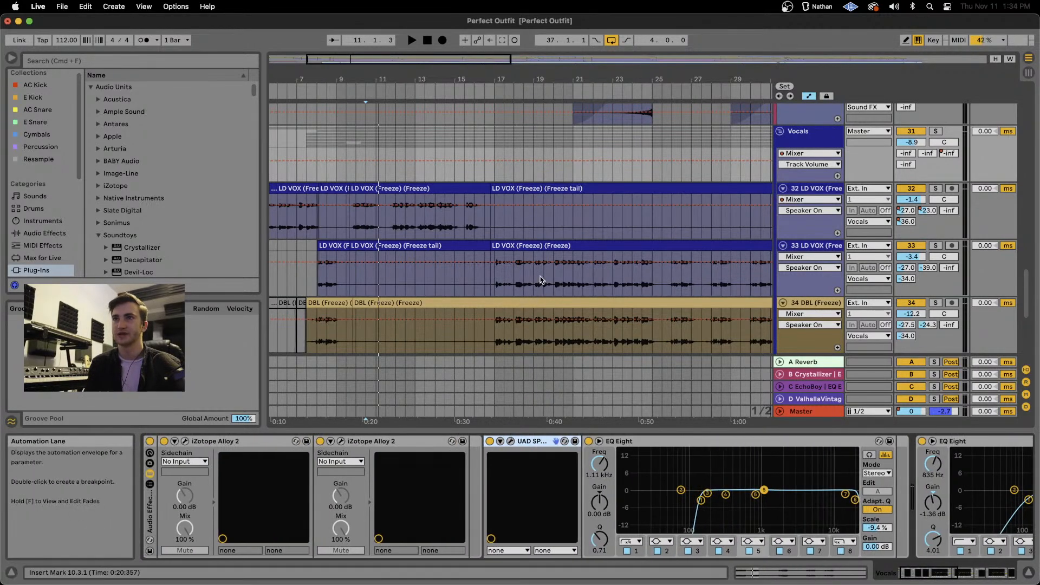
pyautogui.moveTo(542, 279); pyautogui.dragTo(613, 329)
pyautogui.press('super+l')
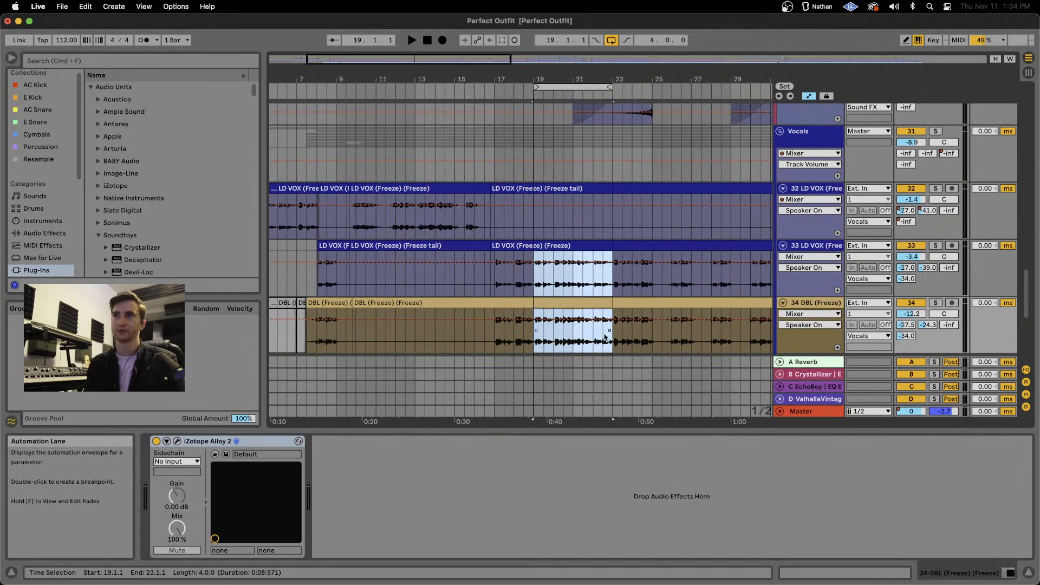
# Play the loop with the Vocals group soloed and compare its UAD SPL Vitalizer MK2-T switched off and on, leaving it on.
pyautogui.click(828, 132)
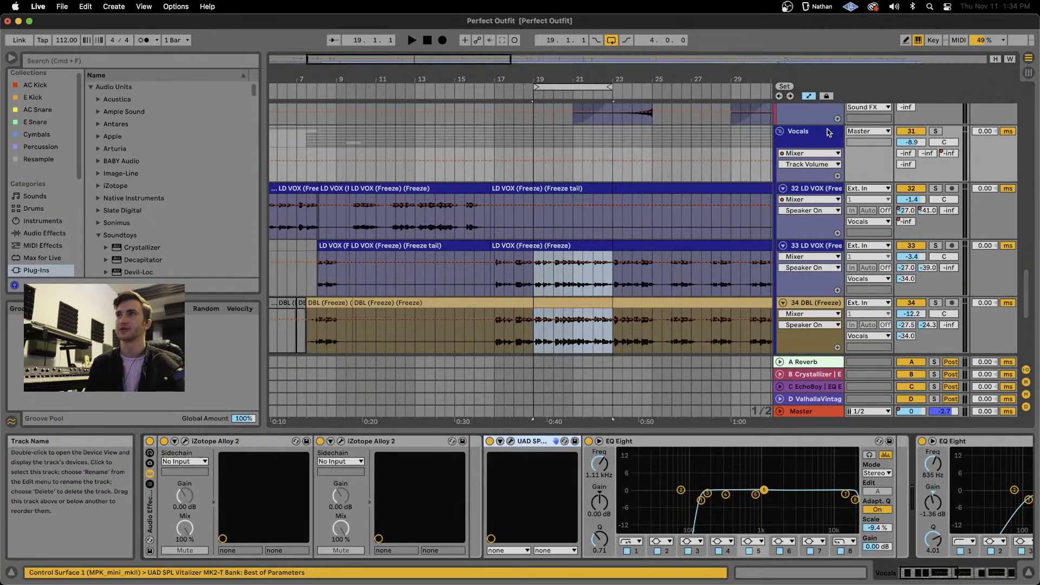
pyautogui.click(490, 441)
pyautogui.press('space')
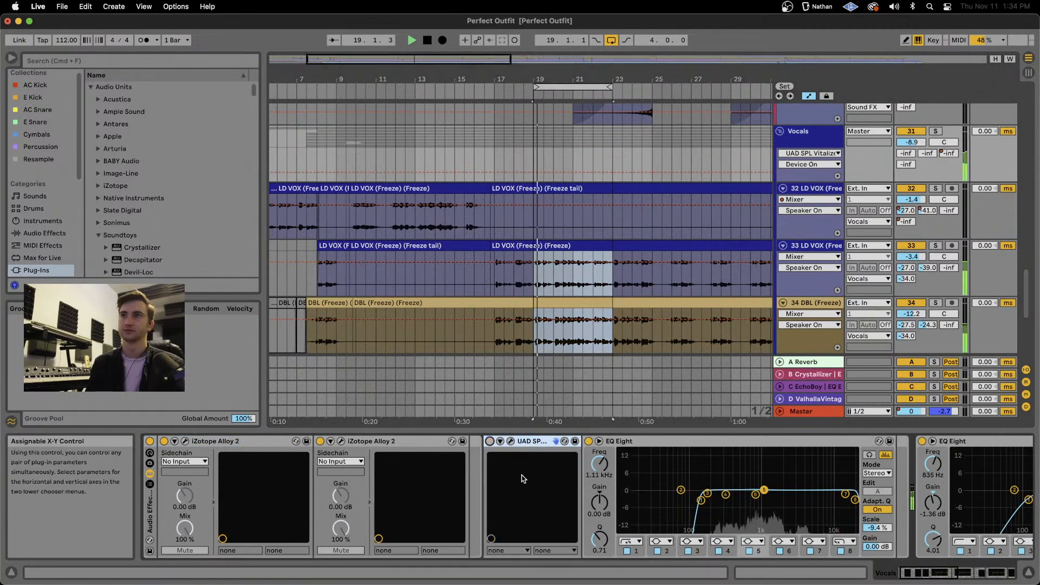
pyautogui.click(937, 133)
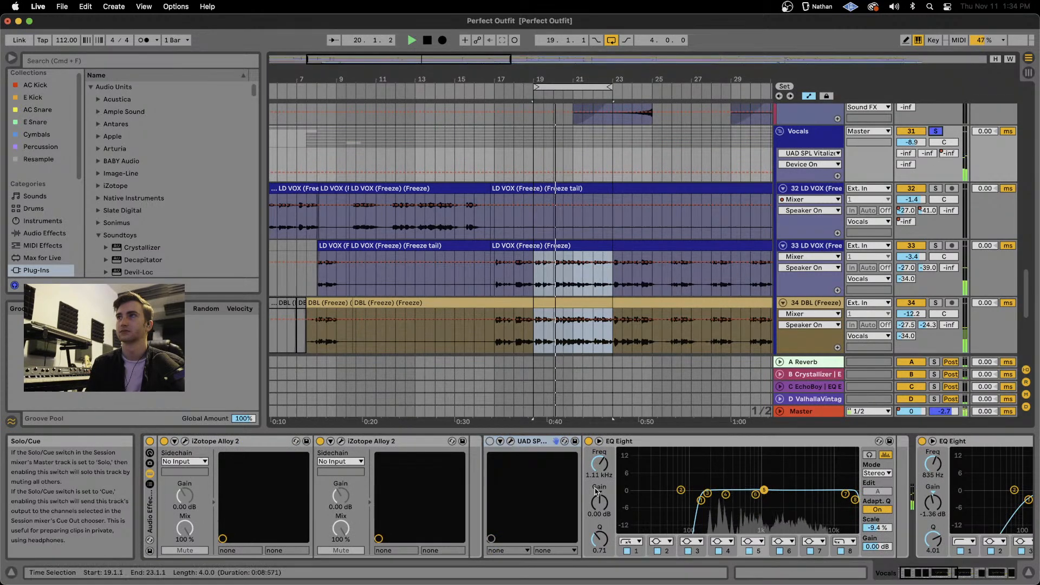
pyautogui.click(490, 441)
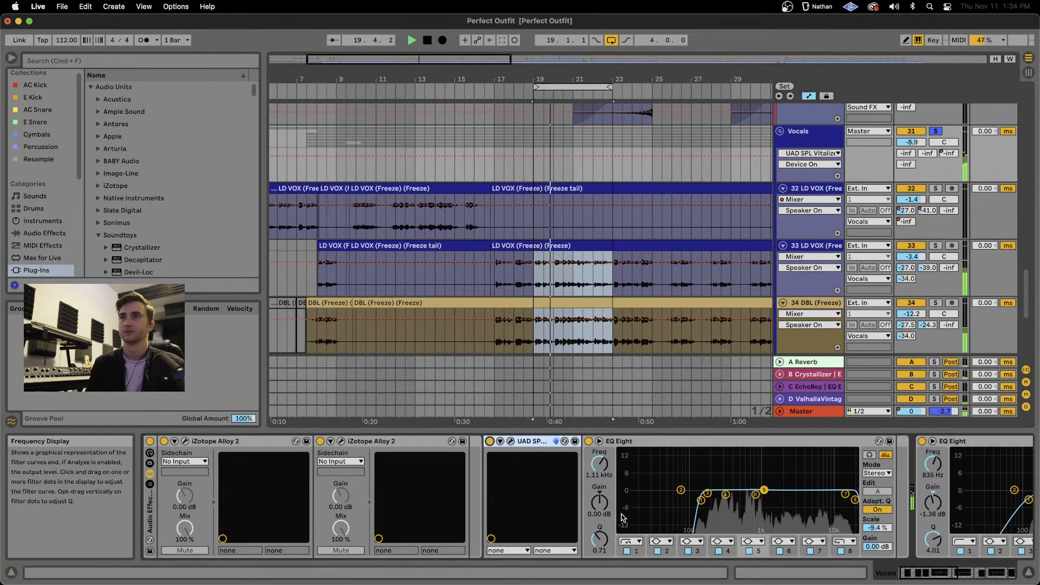
pyautogui.click(490, 442)
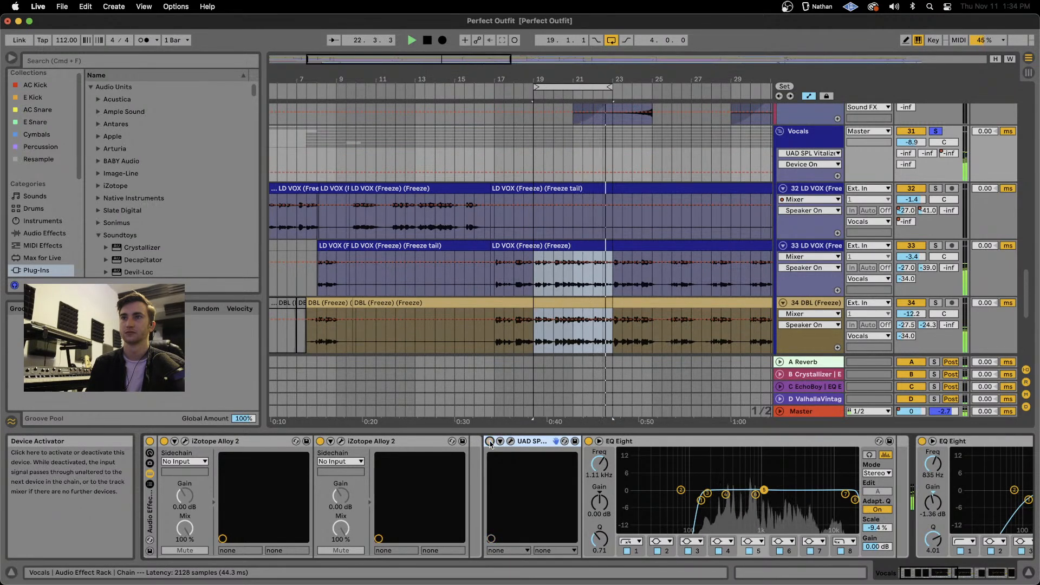
pyautogui.click(491, 442)
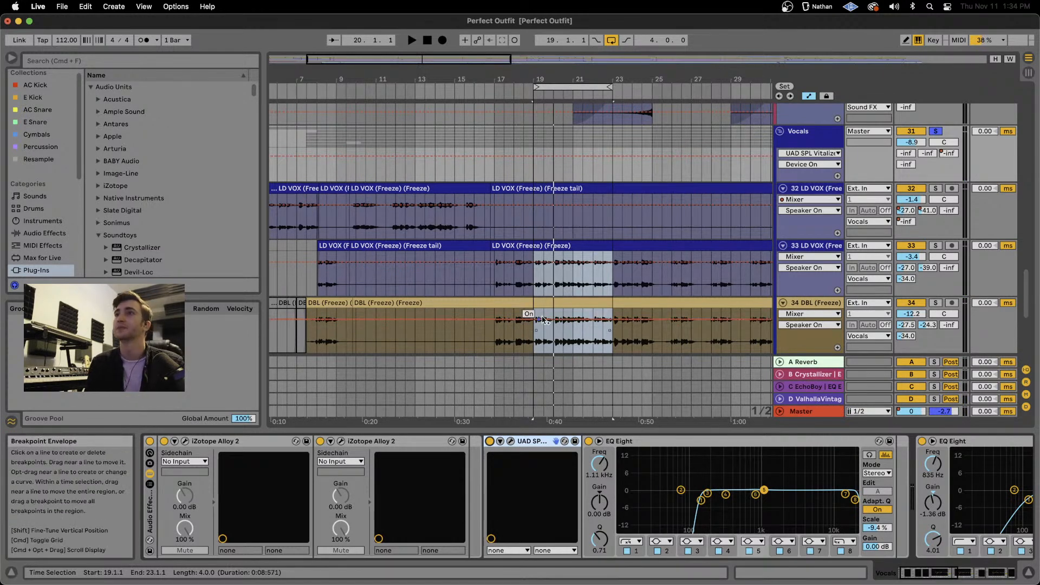
# Select the range from 18.3.1 to about bar 21 on tracks 33 and 34, and show the Vocals group's chain again.
pyautogui.click(573, 343)
pyautogui.moveTo(574, 347); pyautogui.dragTo(524, 271)
pyautogui.click(817, 150)
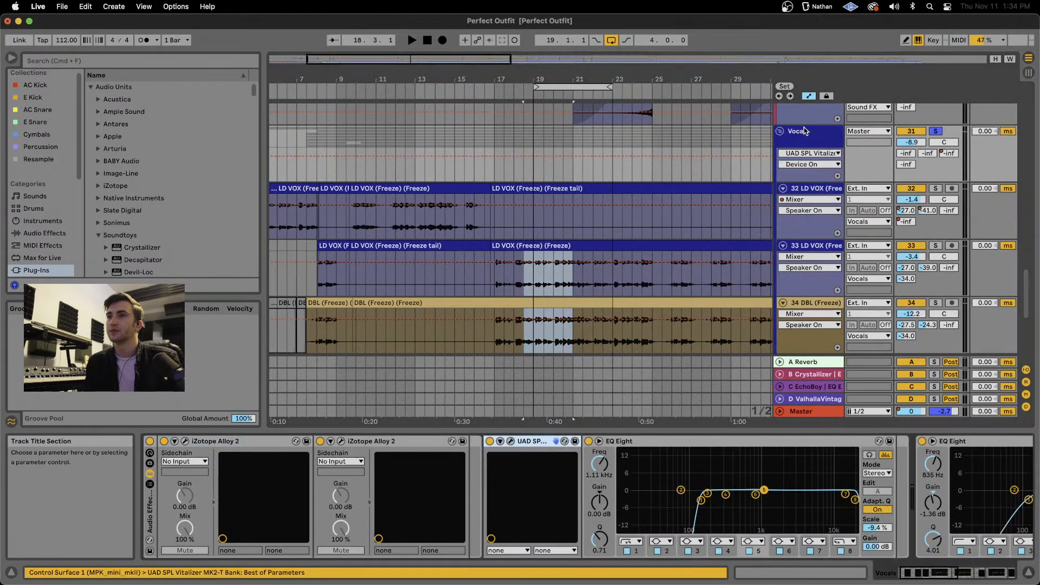
# Add the UAD SPL Vitalizer MK2-T plug-in to the end of the Vocals group's effect chain and audition the vocals.
pyautogui.click(130, 62)
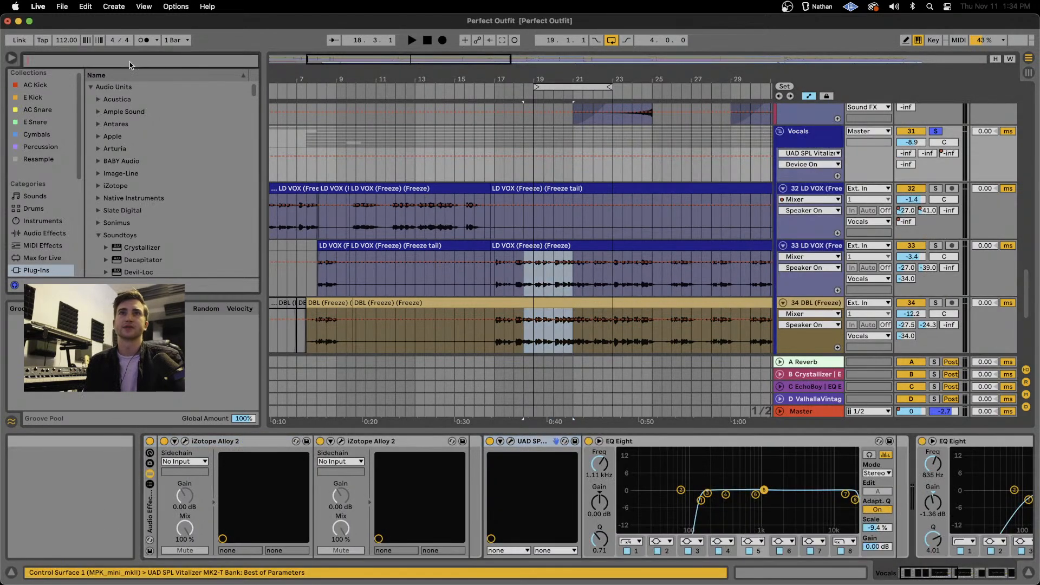
pyautogui.write('spl')
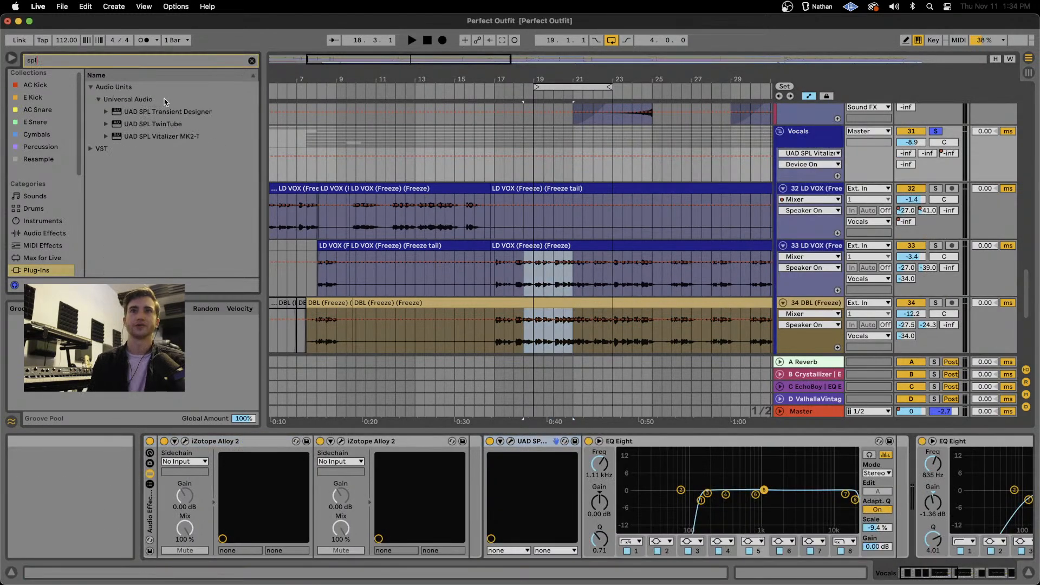
pyautogui.doubleClick(177, 136)
pyautogui.press('space')
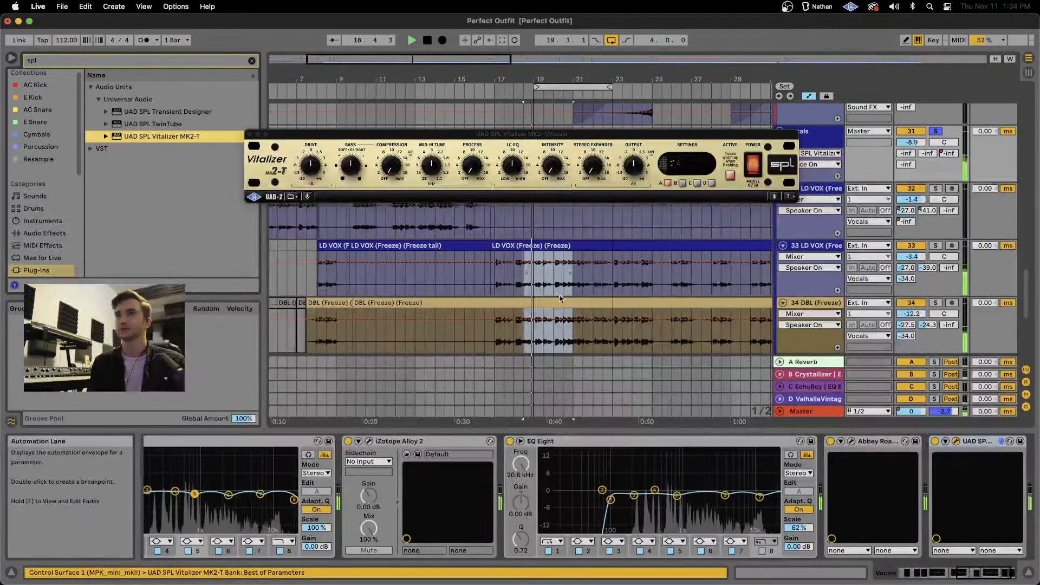
pyautogui.press('space')
# Try out the Vitalizer's Drive, Bass and Mid-Hi Tune controls on the Vocals group.
pyautogui.moveTo(311, 164); pyautogui.dragTo(335, 192)
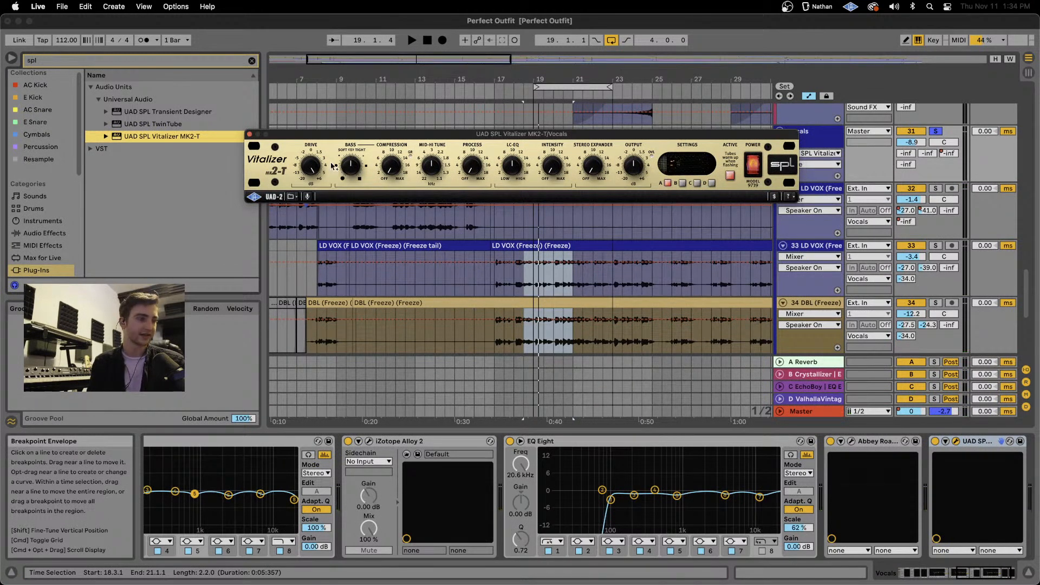
pyautogui.moveTo(440, 132)
pyautogui.mouseDown()
pyautogui.moveTo(265, 97)
pyautogui.moveTo(481, 113)
pyautogui.moveTo(428, 147)
pyautogui.mouseUp()
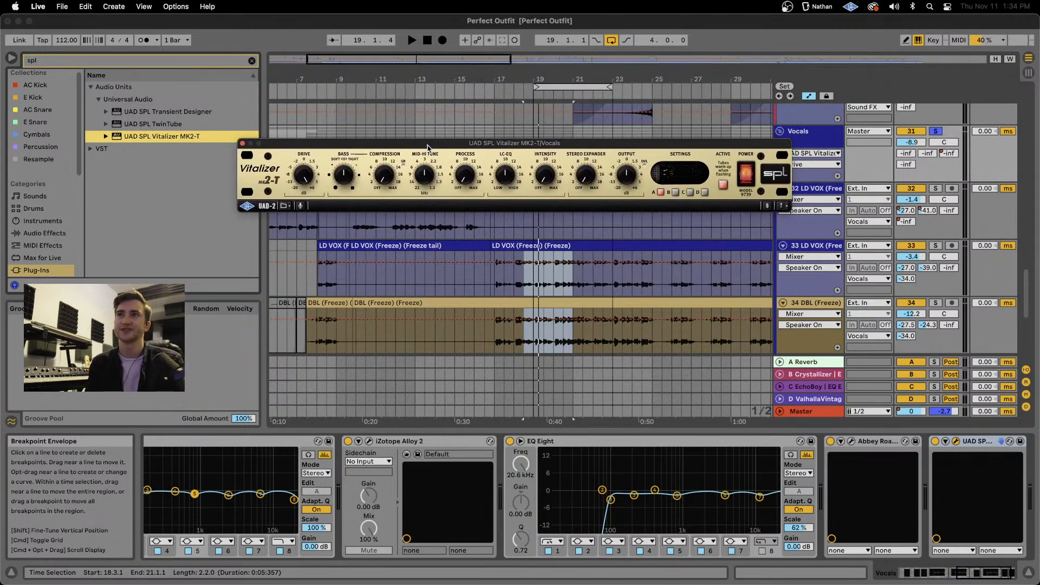
pyautogui.click(346, 173)
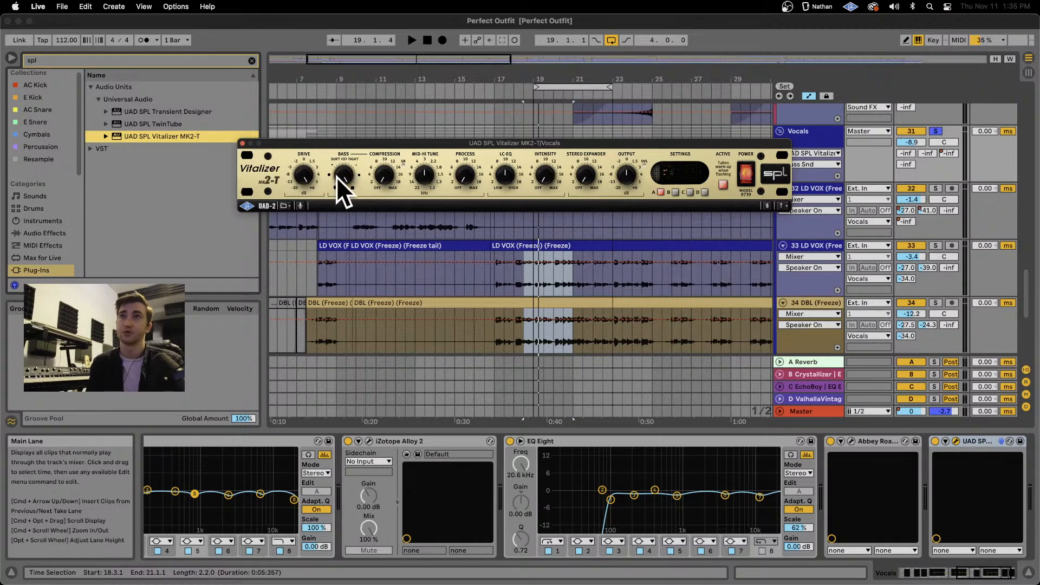
pyautogui.click(420, 182)
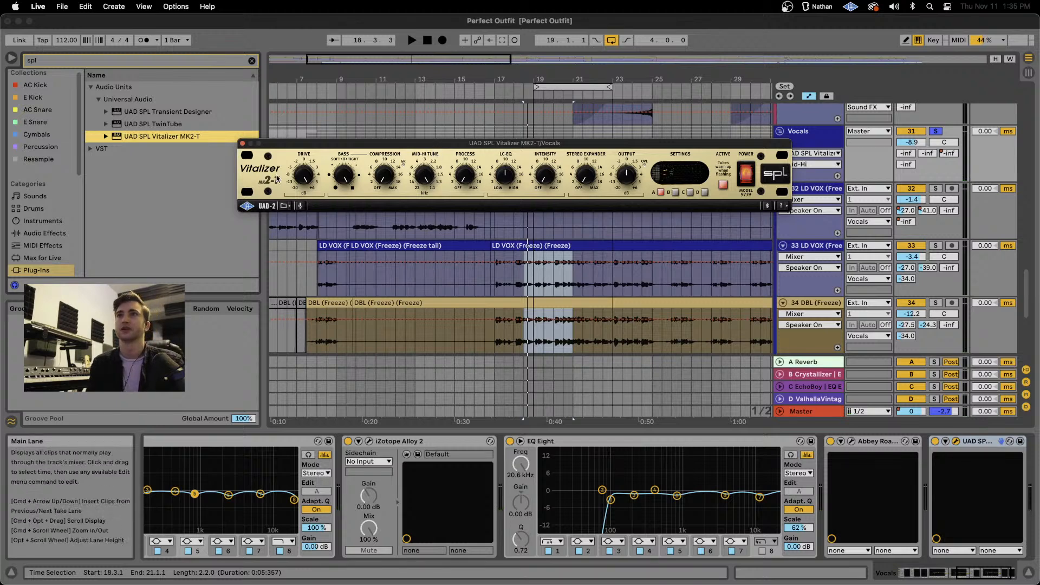
# Adjust the Vitalizer's Process, Mid-Hi Tune and LC-EQ knobs while auditioning the vocals.
pyautogui.press('space')
pyautogui.click(466, 180)
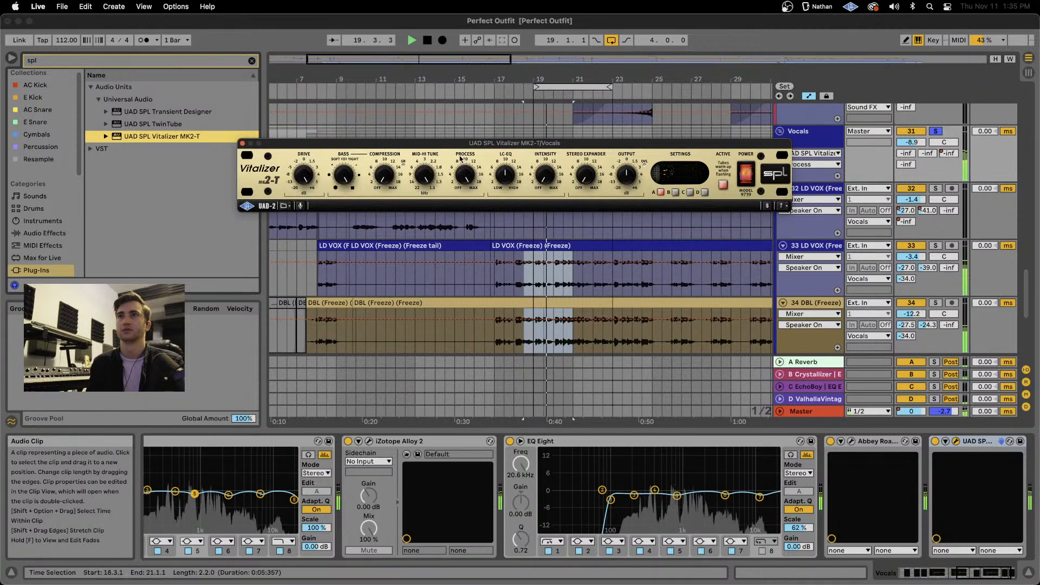
pyautogui.moveTo(426, 177); pyautogui.dragTo(428, 202)
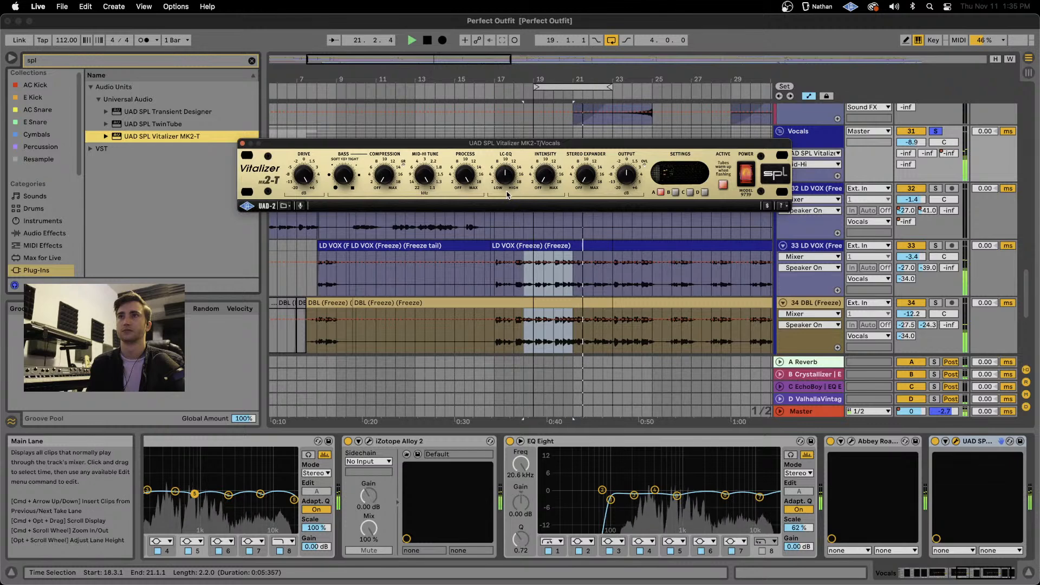
pyautogui.press('space')
pyautogui.moveTo(504, 184); pyautogui.dragTo(505, 199)
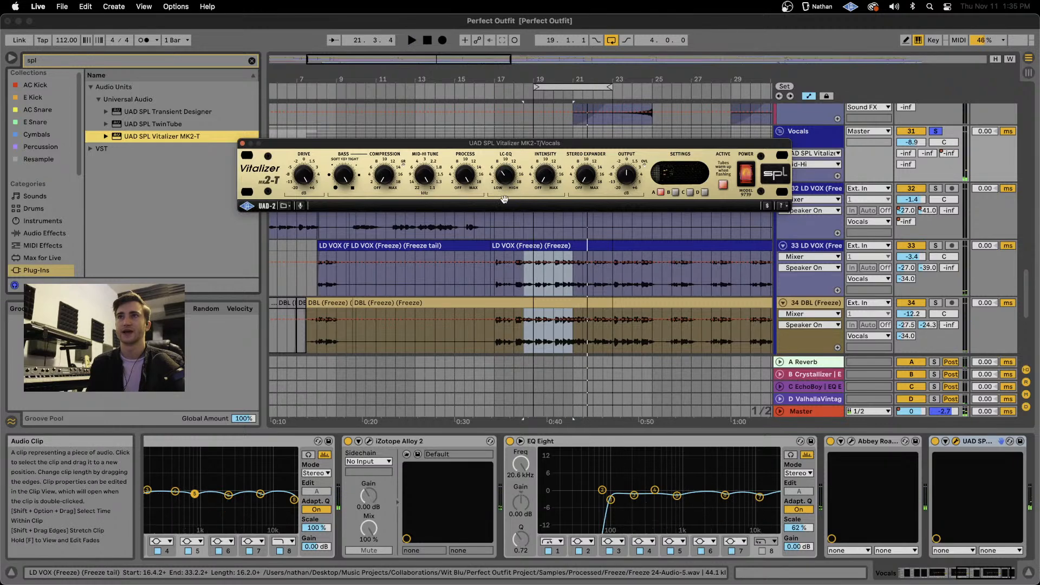
# Raise the Vitalizer's Intensity and Stereo Expander during playback and try its Output control.
pyautogui.press('space')
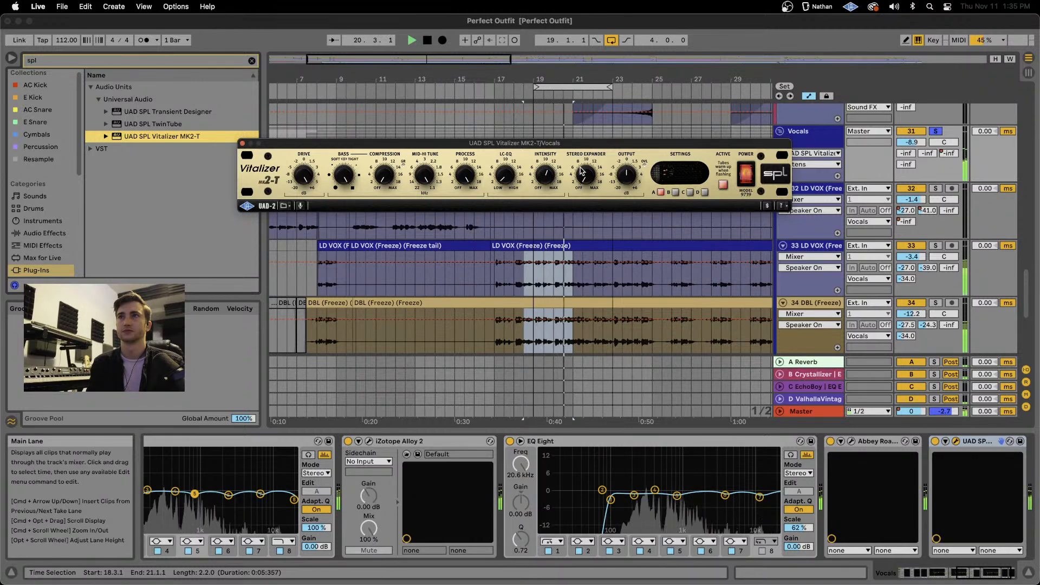
pyautogui.press('space')
pyautogui.click(589, 181)
pyautogui.press('space')
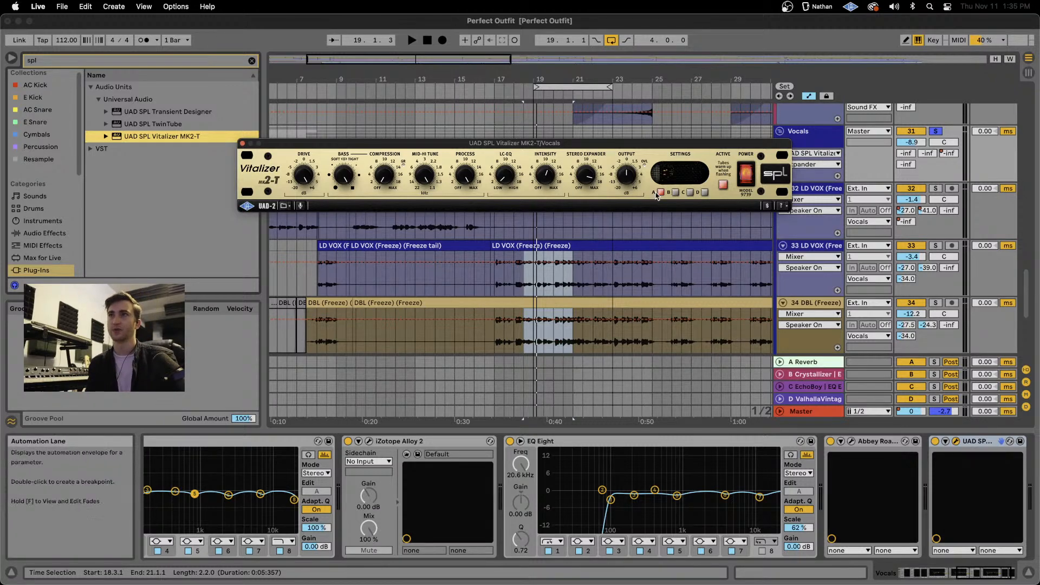
pyautogui.click(629, 177)
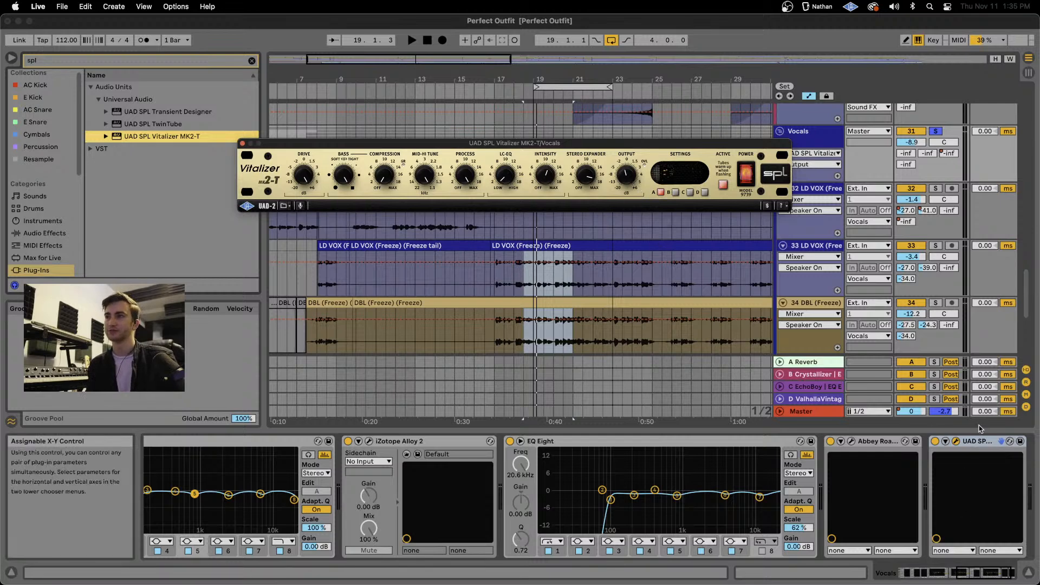
# Compare the vocals with the Vitalizer off and on, and delete it from the Vocals group.
pyautogui.click(935, 442)
pyautogui.press('space')
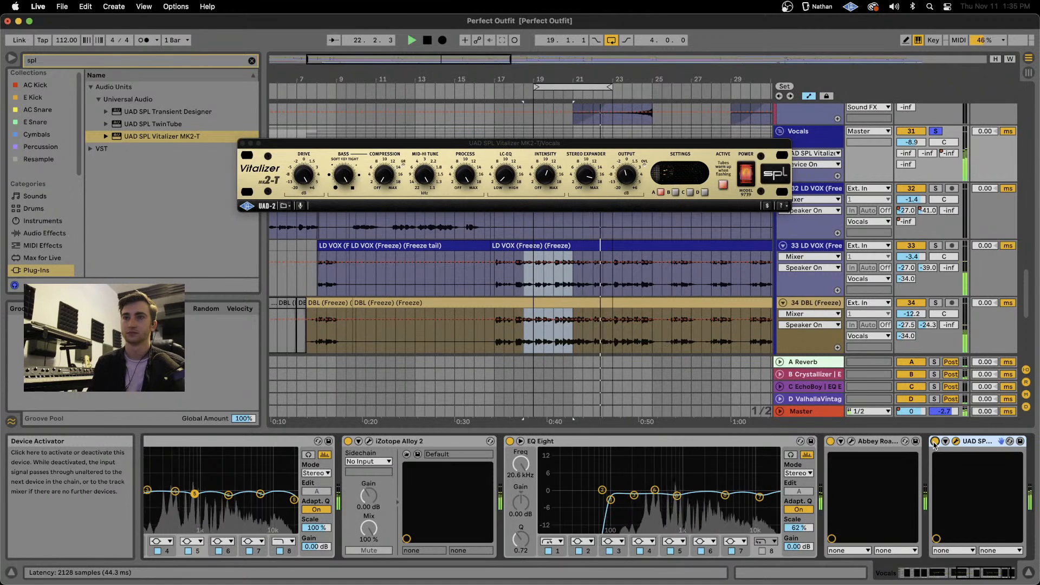
pyautogui.press('space')
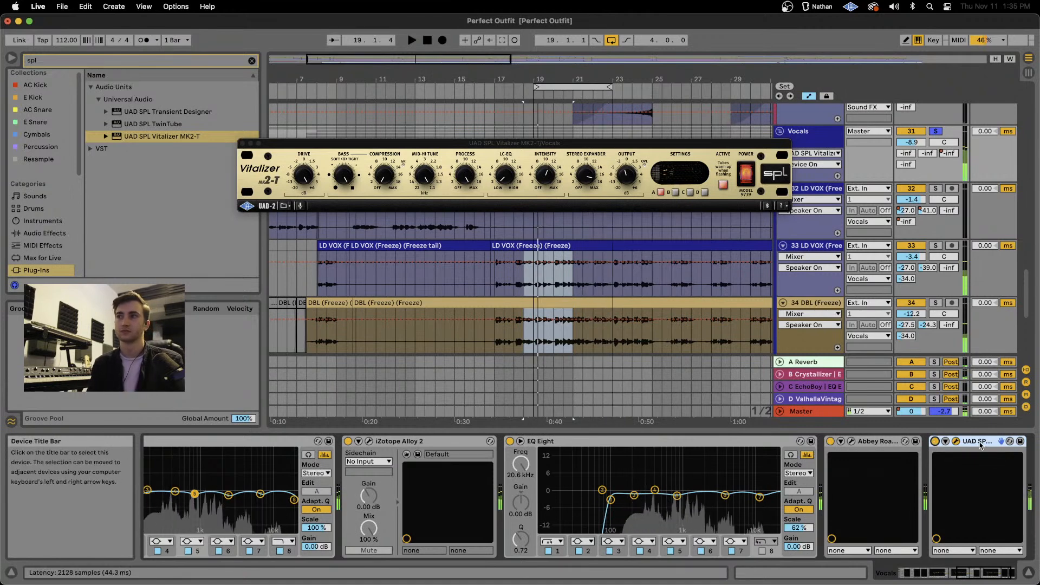
pyautogui.press('Delete')
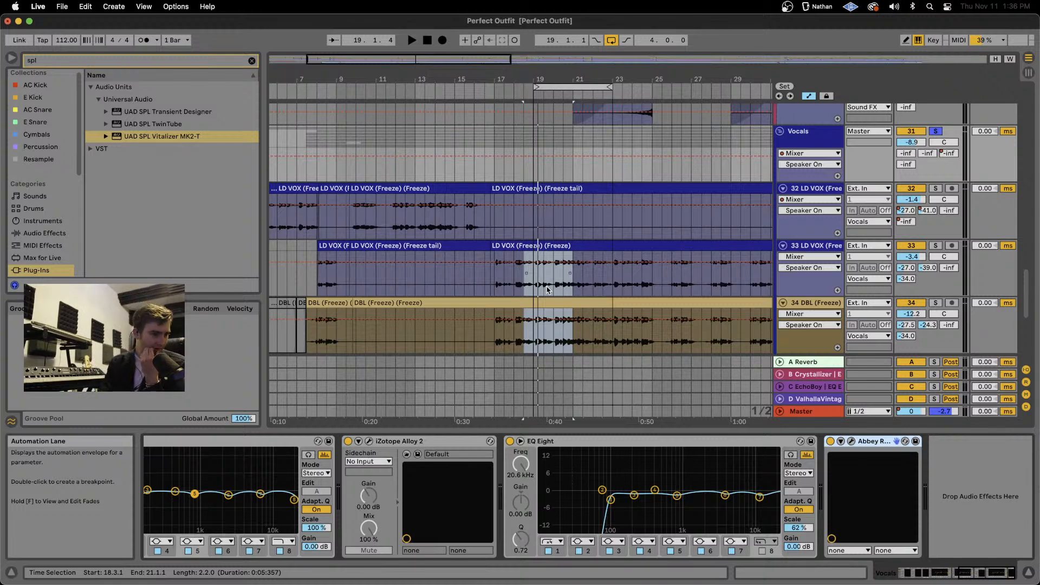
# Unsolo the Vocals group and check the Ozone 9 Spectral Shaper on the Master track during playback.
pyautogui.click(936, 121)
pyautogui.click(939, 131)
pyautogui.click(817, 412)
pyautogui.hscroll(10, 940, 451)
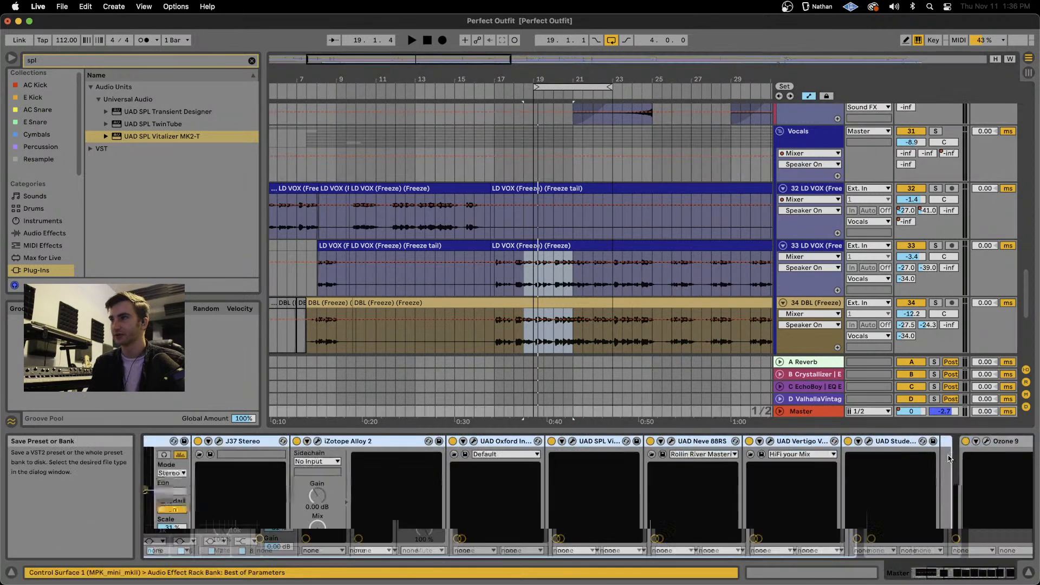
pyautogui.press('space')
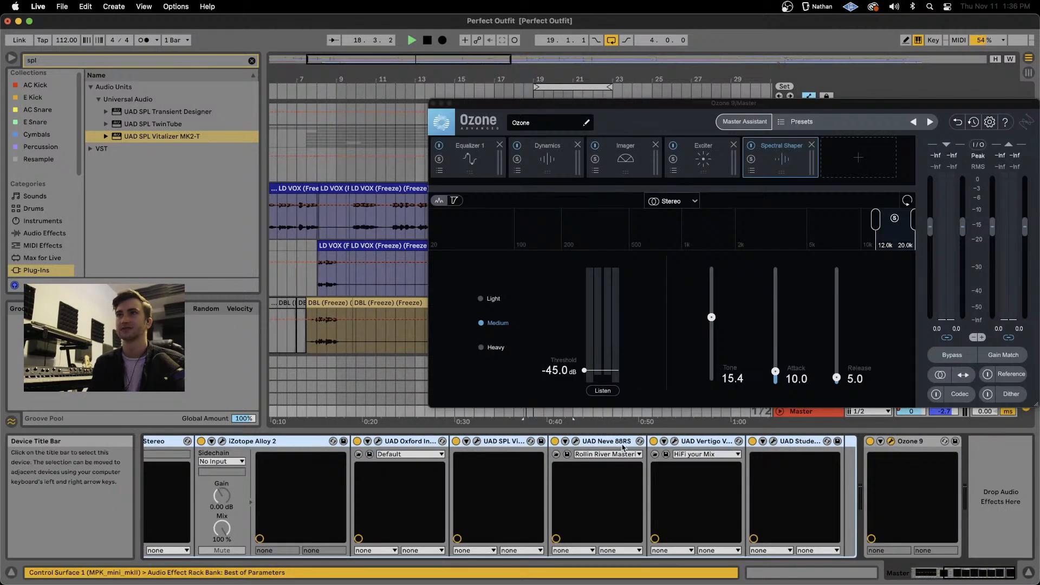
pyautogui.press('space')
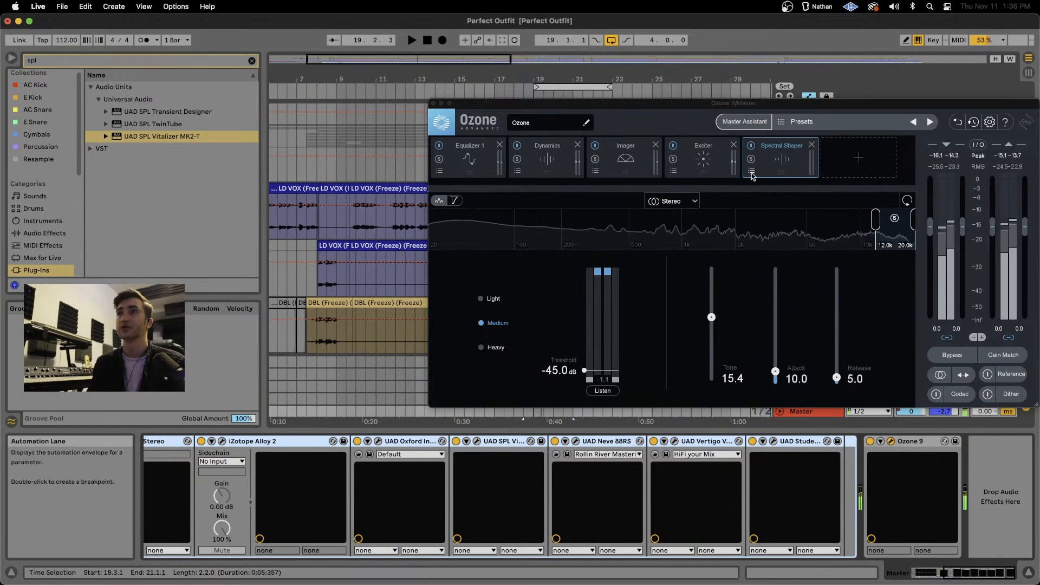
pyautogui.click(433, 104)
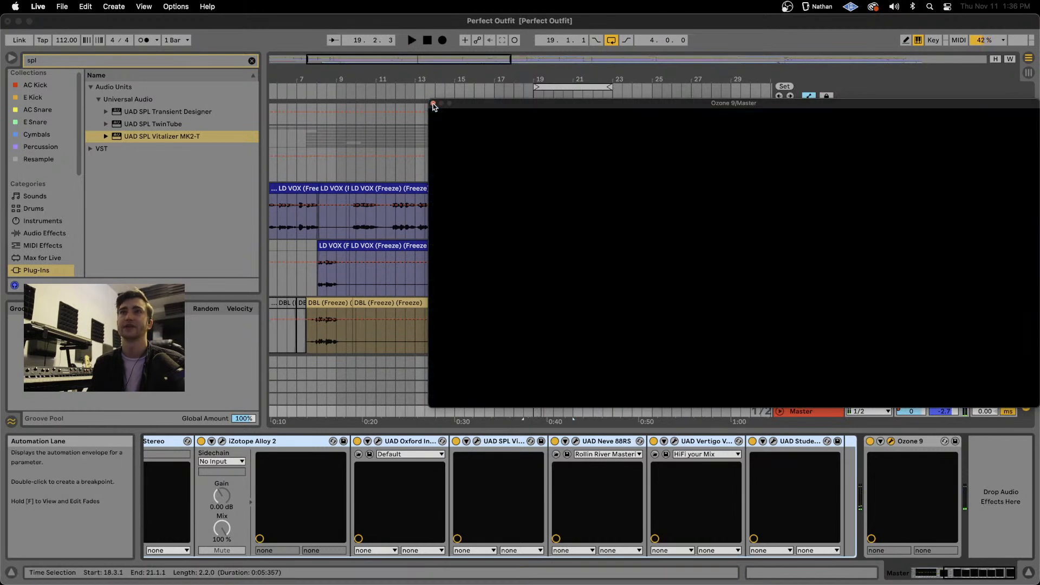
# Add the stock Limiter after Ozone 9 on the Master track and set its gain to 10.9 dB.
pyautogui.click(114, 61)
pyautogui.write('lim')
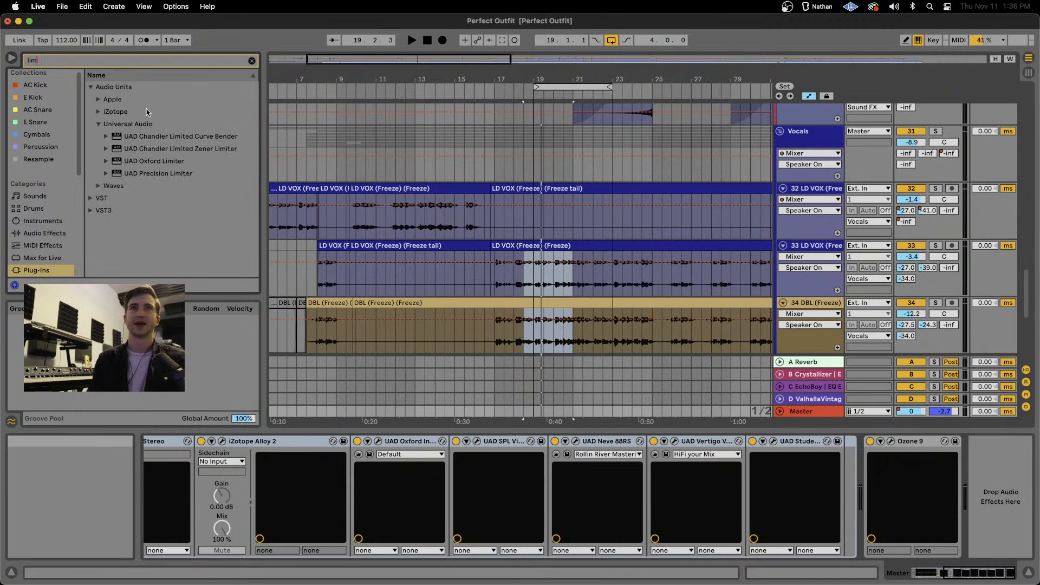
pyautogui.click(44, 233)
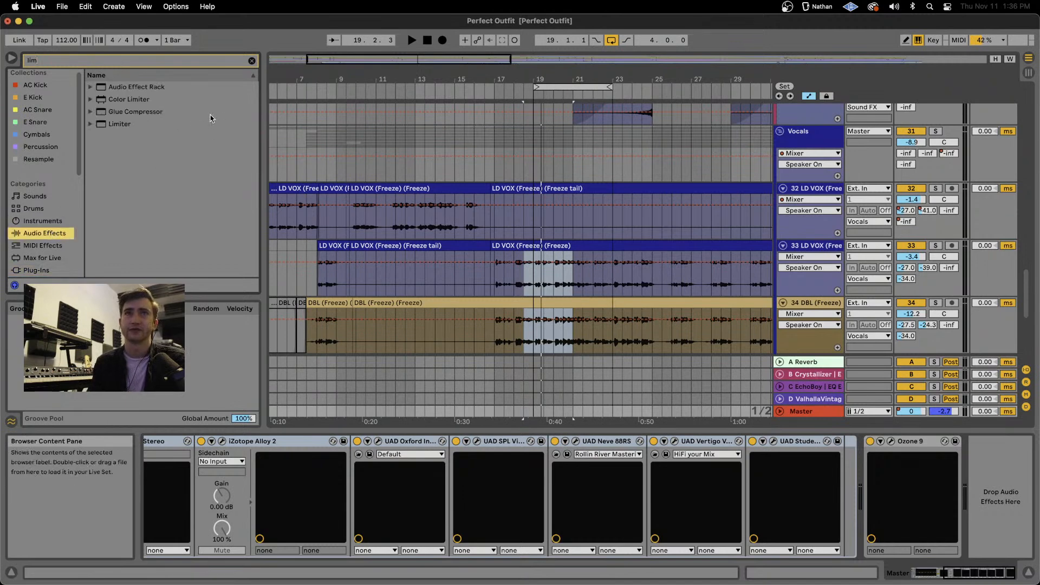
pyautogui.click(119, 124)
pyautogui.moveTo(119, 124); pyautogui.dragTo(1023, 534)
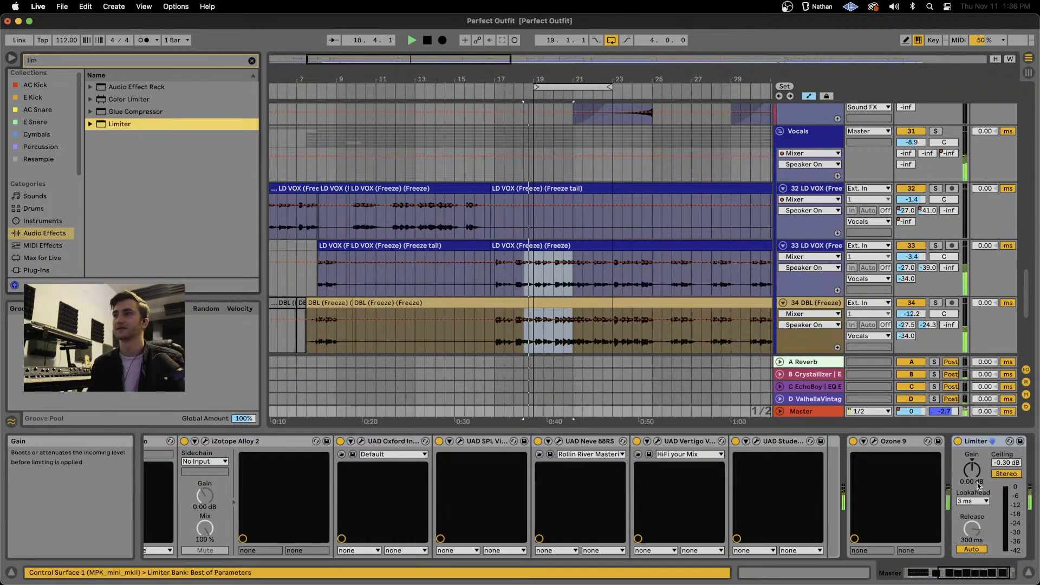
pyautogui.moveTo(973, 469); pyautogui.dragTo(972, 444)
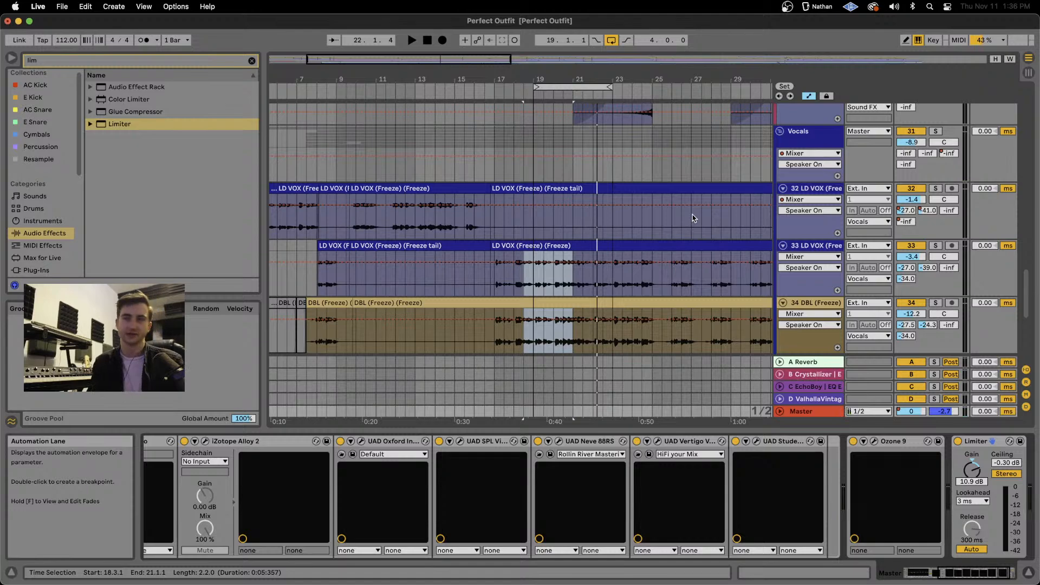
# Fit the whole song in the arrangement and turn off looping.
pyautogui.hotkey('shift', 'w')
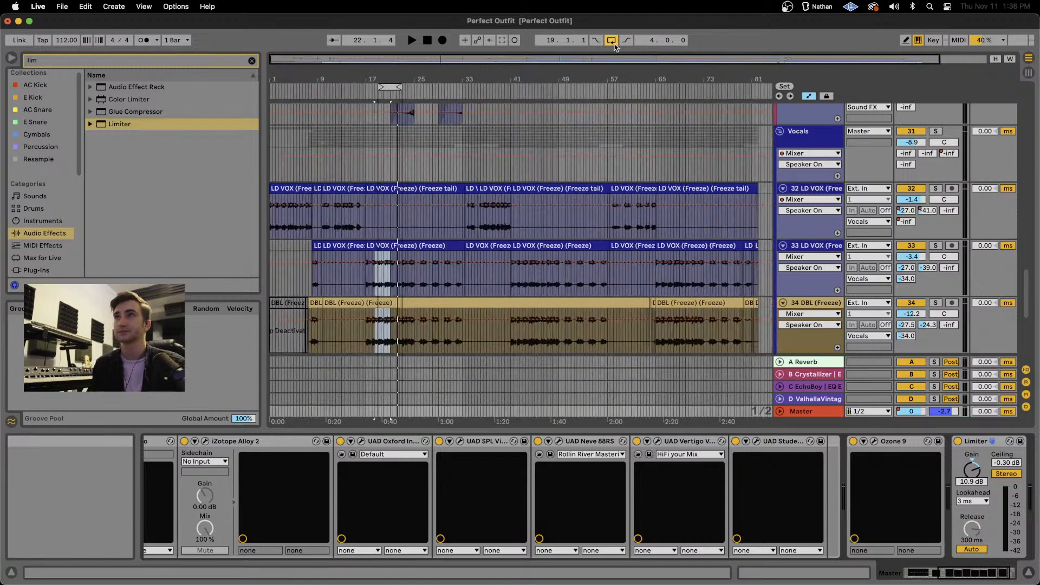
pyautogui.scroll(-8, 584, 221)
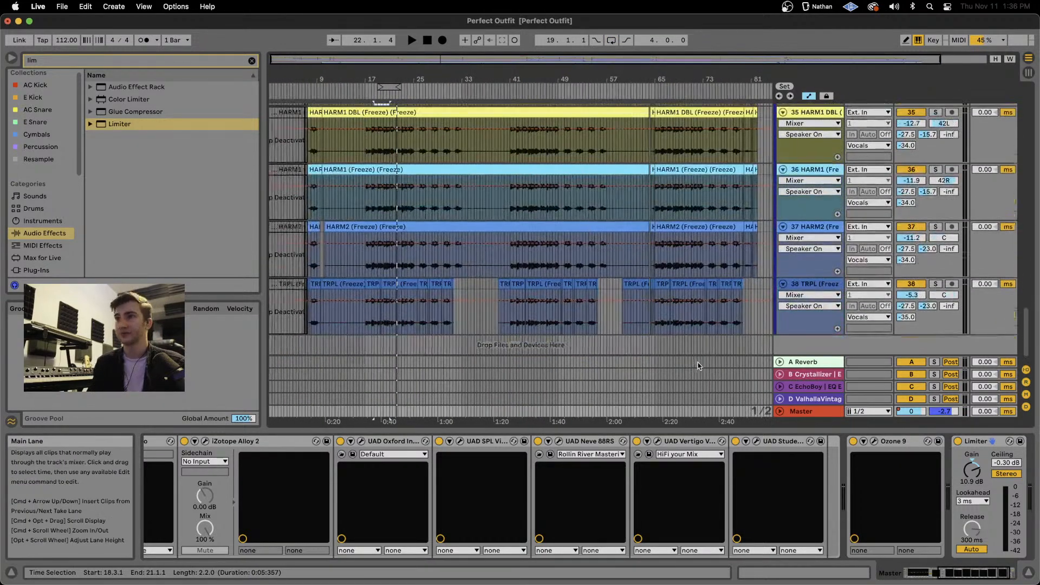
pyautogui.scroll(10, 699, 366)
# Select the Vocals group track and clear the browser search.
pyautogui.scroll(-1, 762, 299)
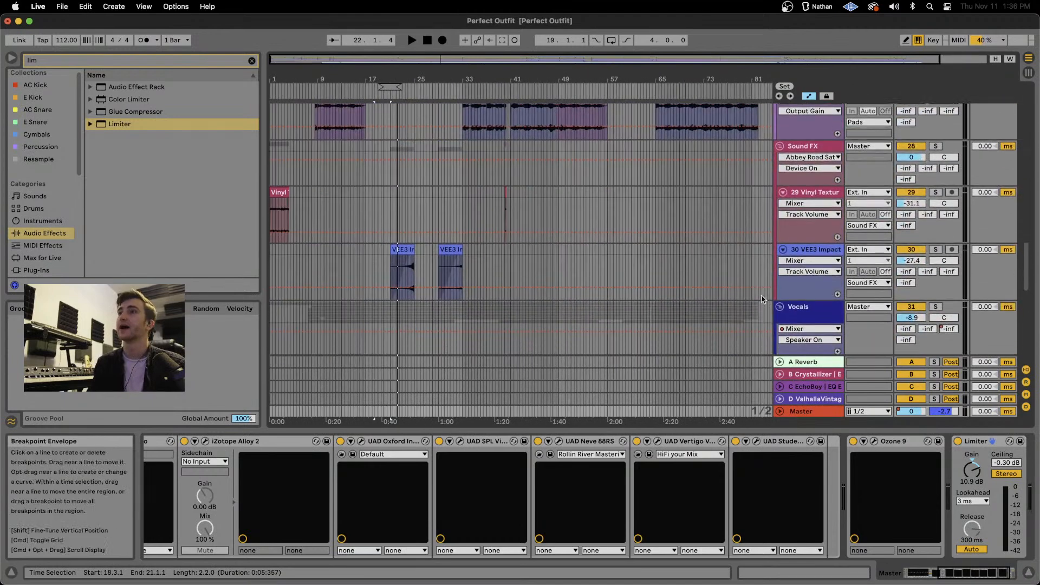
pyautogui.scroll(-2, 762, 299)
pyautogui.click(811, 268)
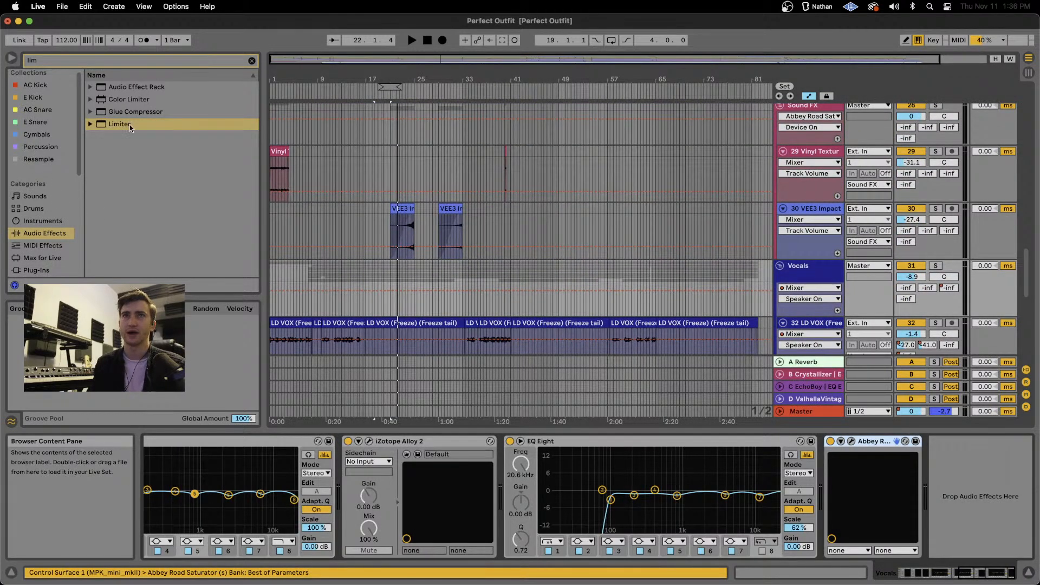
pyautogui.click(252, 60)
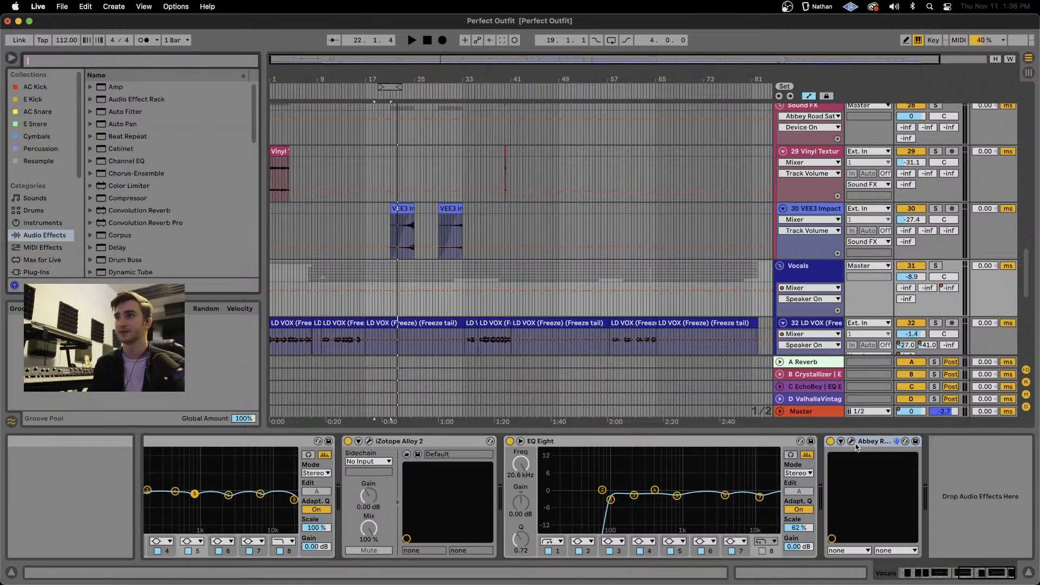
# Inspect the EchoBoy settings on the A Reverb return track and close the plug-in window.
pyautogui.click(805, 363)
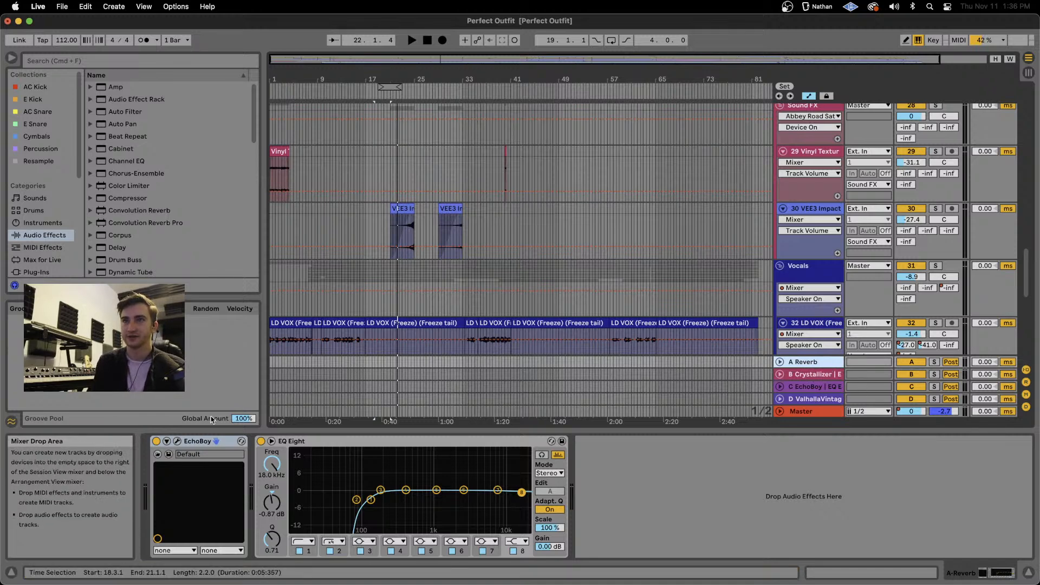
pyautogui.click(178, 441)
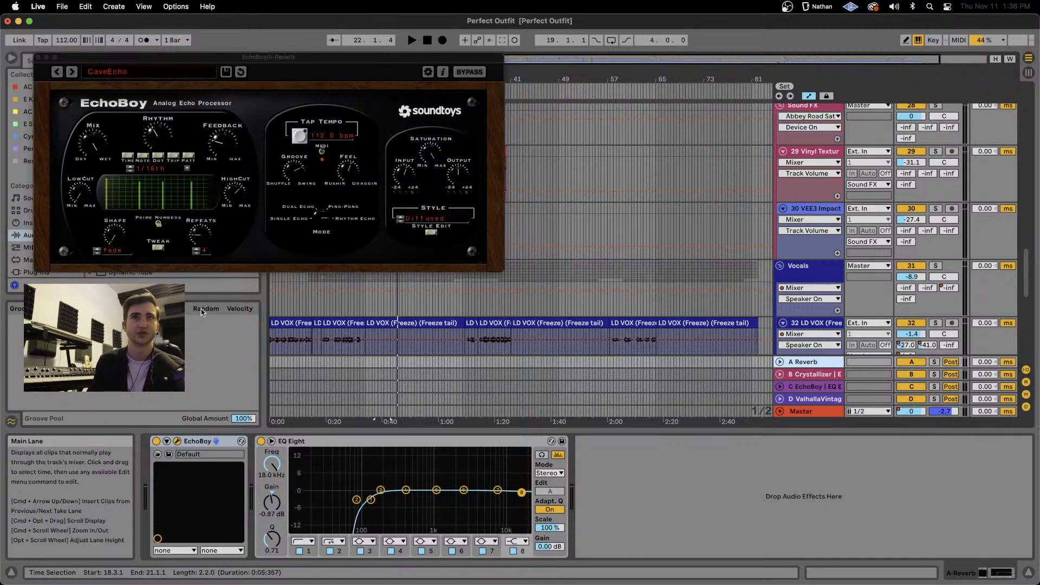
pyautogui.click(43, 62)
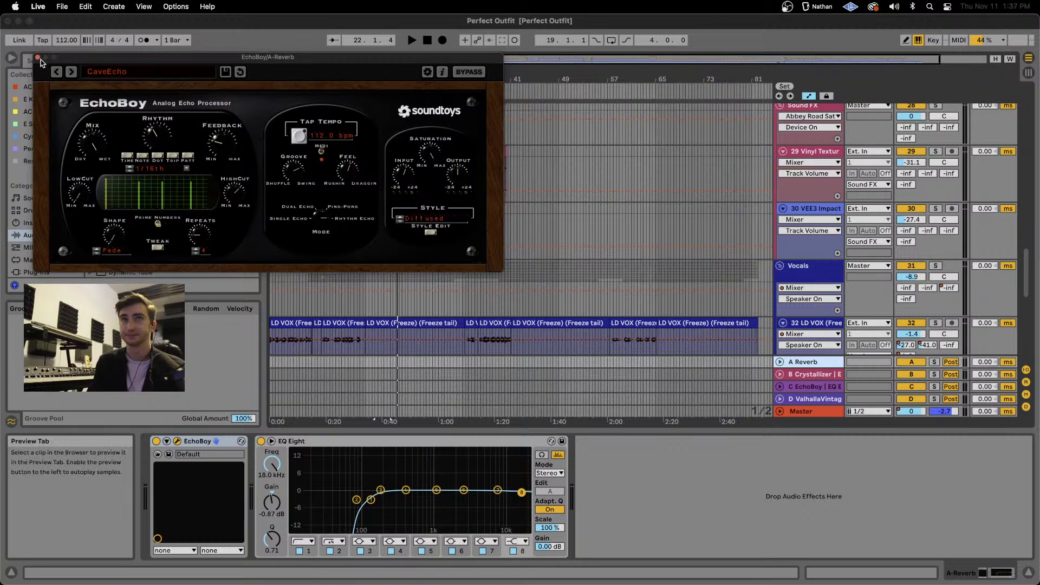
pyautogui.click(38, 58)
# Inspect the Crystallizer settings on the B return track and close the plug-in window.
pyautogui.click(811, 376)
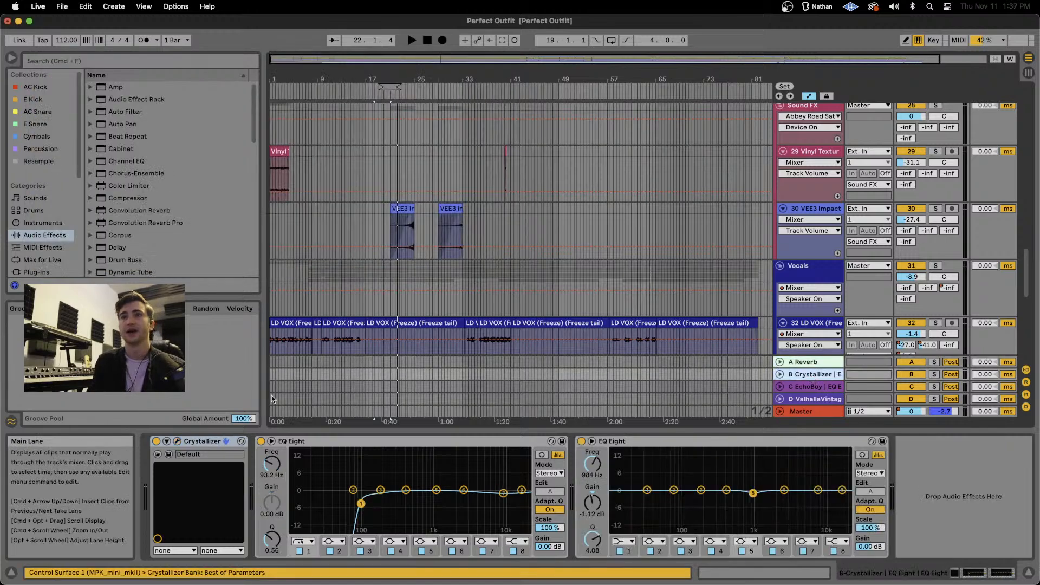
pyautogui.click(177, 441)
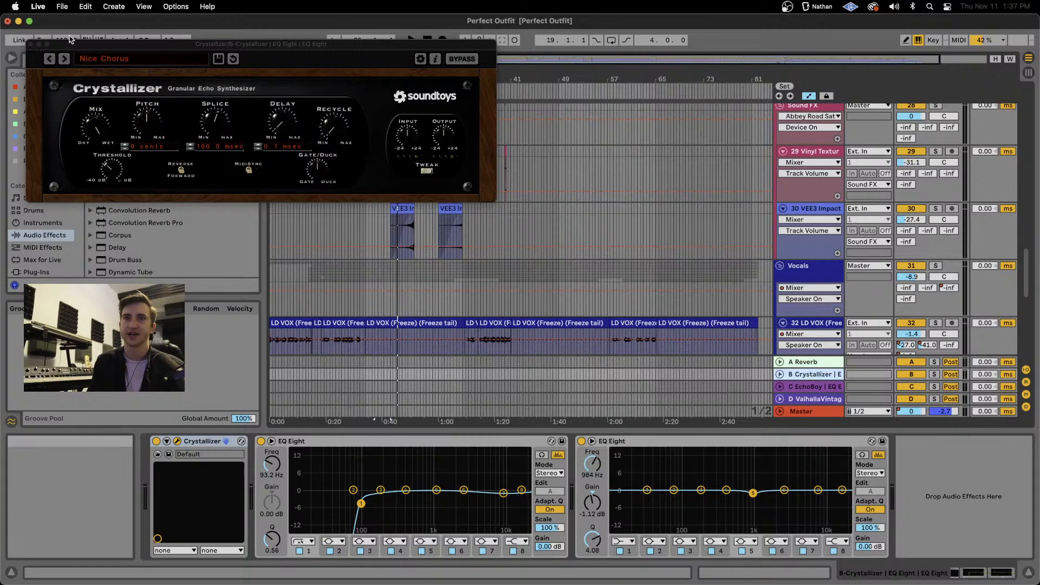
pyautogui.click(32, 43)
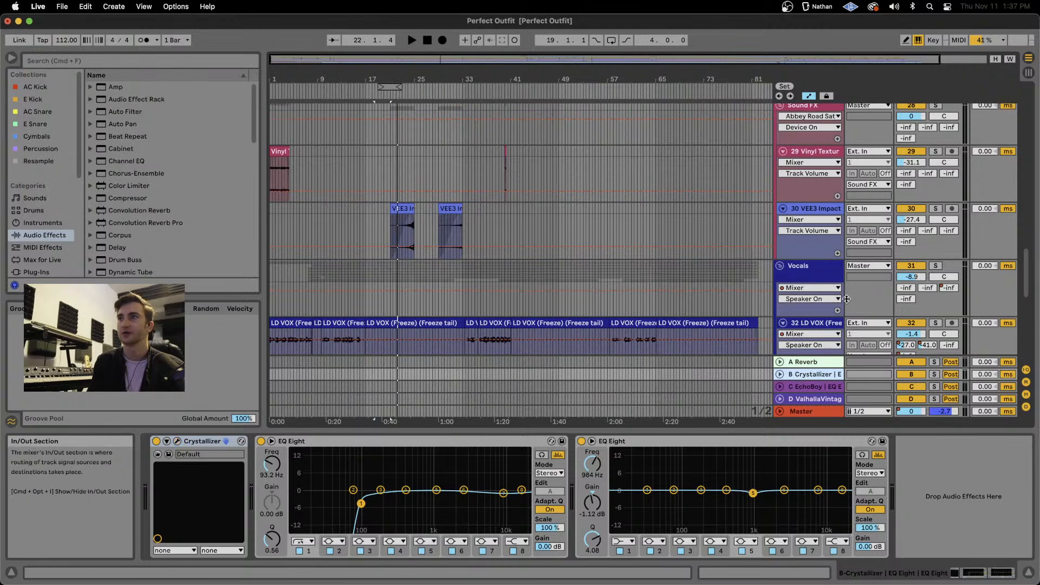
# Inspect the EchoBoy settings on the C return track and close the plug-in window.
pyautogui.click(809, 388)
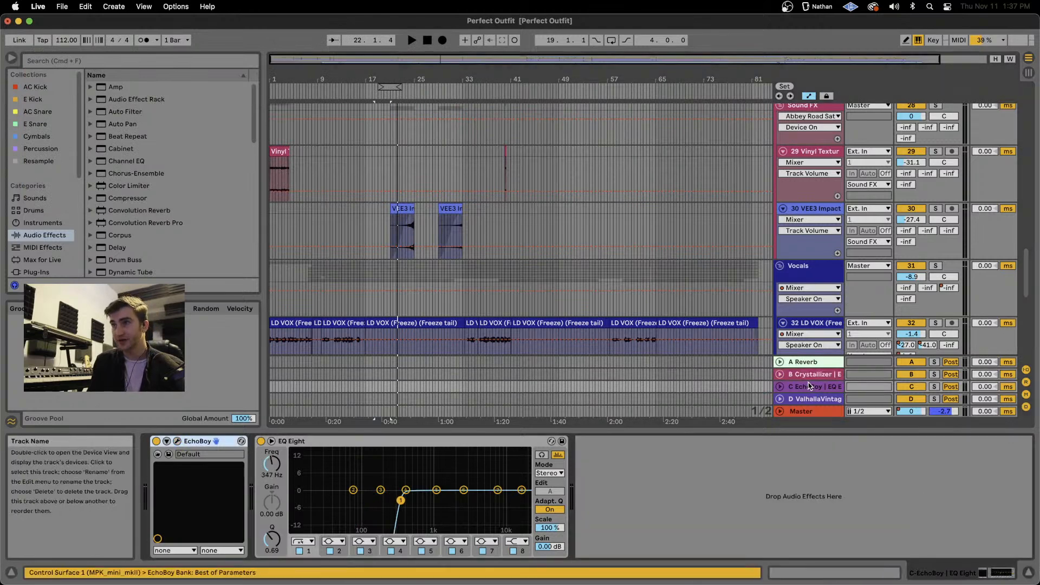
pyautogui.click(177, 441)
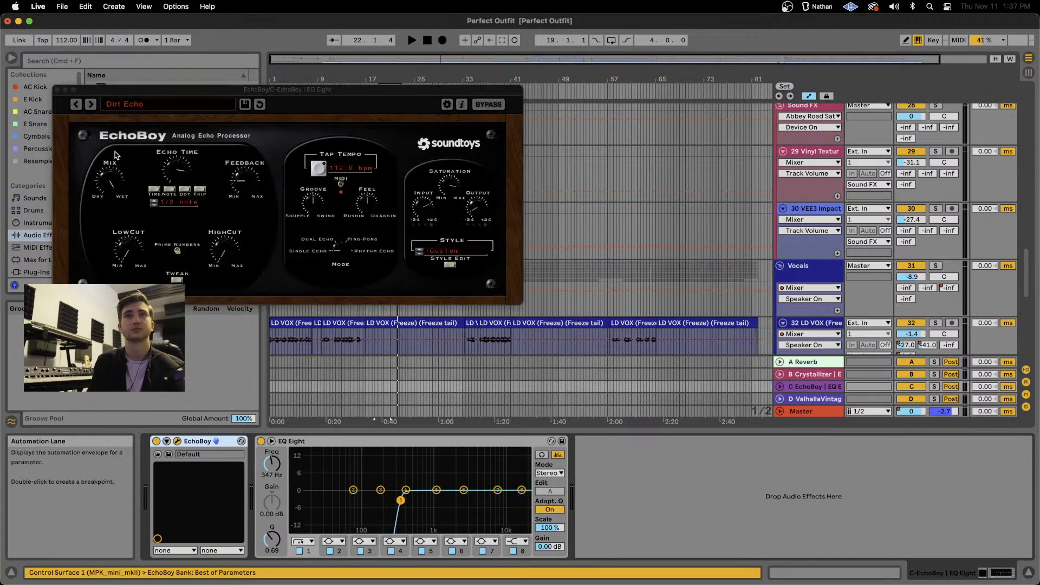
pyautogui.click(57, 90)
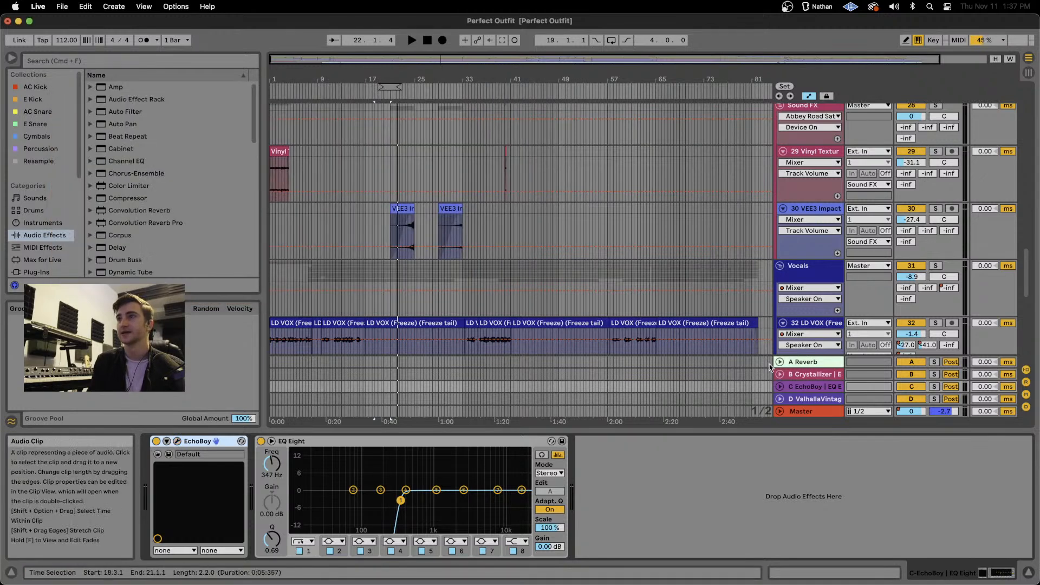
# Inspect the ValhallaVintageVerb settings on the D return track, moving the plug-in window clear of the webcam area.
pyautogui.click(816, 399)
pyautogui.click(178, 441)
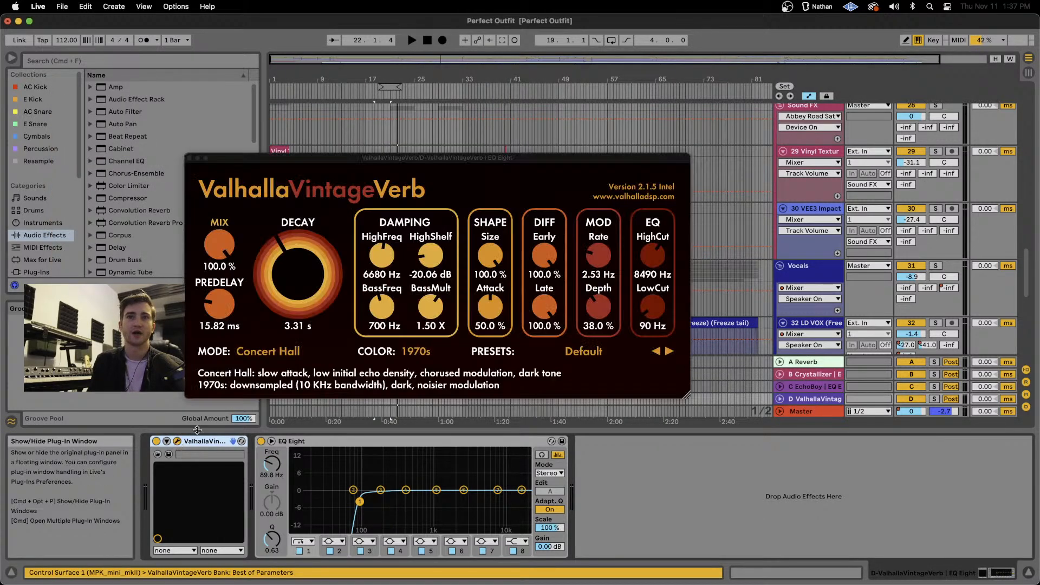
pyautogui.moveTo(421, 158); pyautogui.dragTo(510, 102)
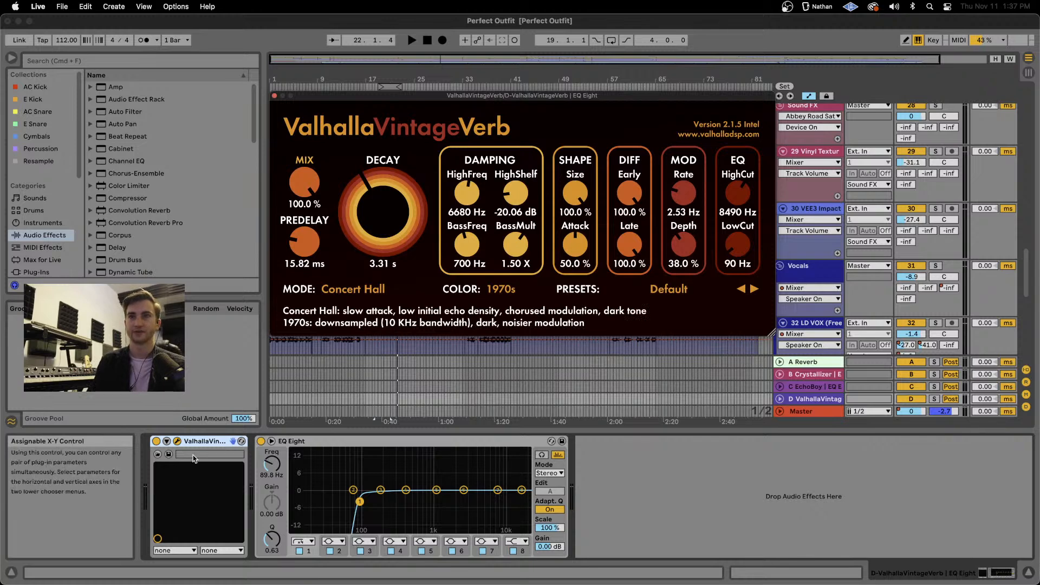
# Review the Master track's effect chain, inspect the J37 Stereo settings and close the plug-in window.
pyautogui.click(821, 415)
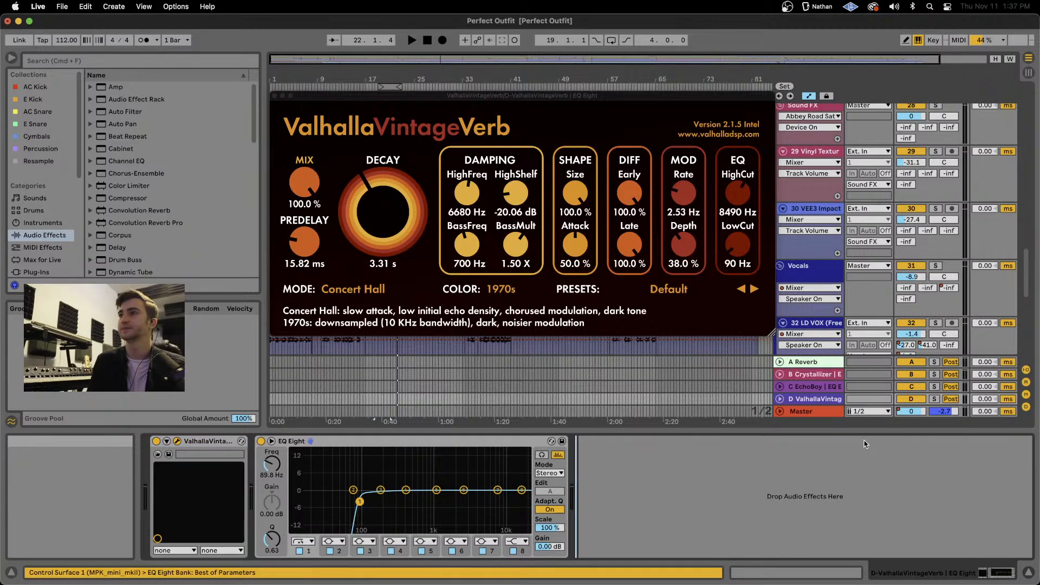
pyautogui.hscroll(-5, 559, 495)
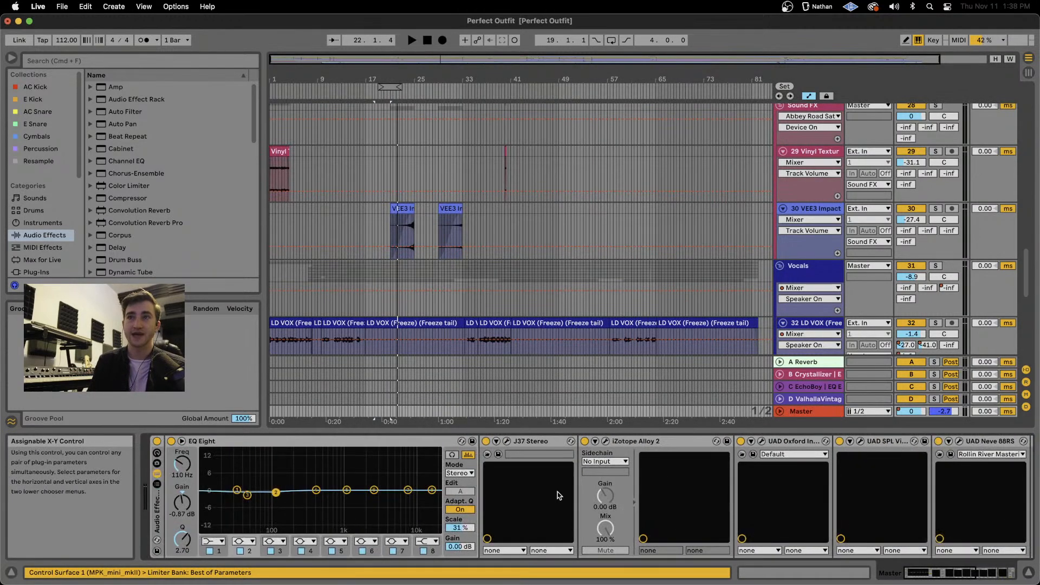
pyautogui.hscroll(5, 559, 495)
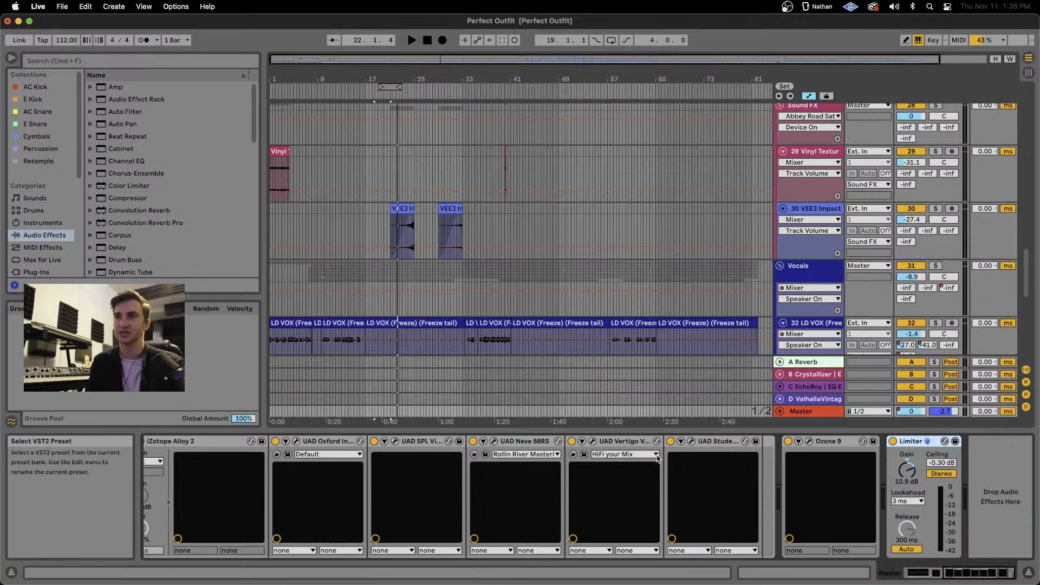
pyautogui.hscroll(-5, 658, 459)
pyautogui.hscroll(6, 658, 459)
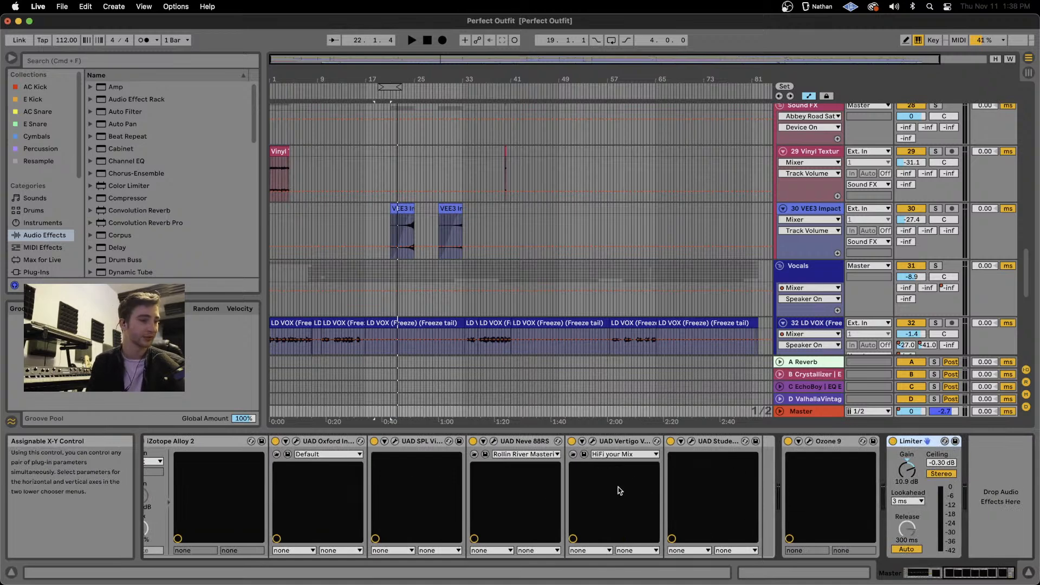
pyautogui.hscroll(-6, 620, 490)
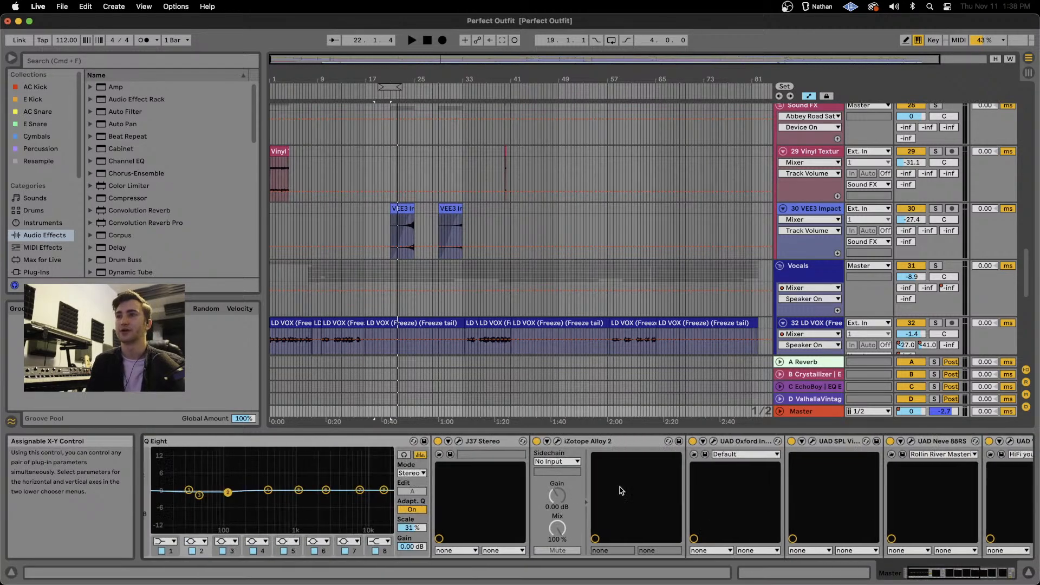
pyautogui.click(504, 444)
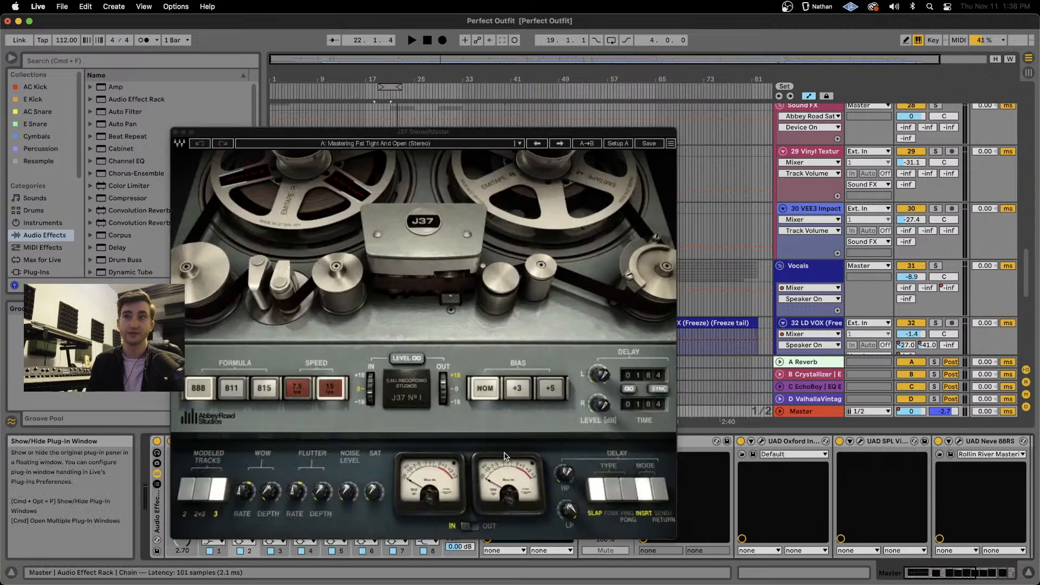
pyautogui.click(176, 132)
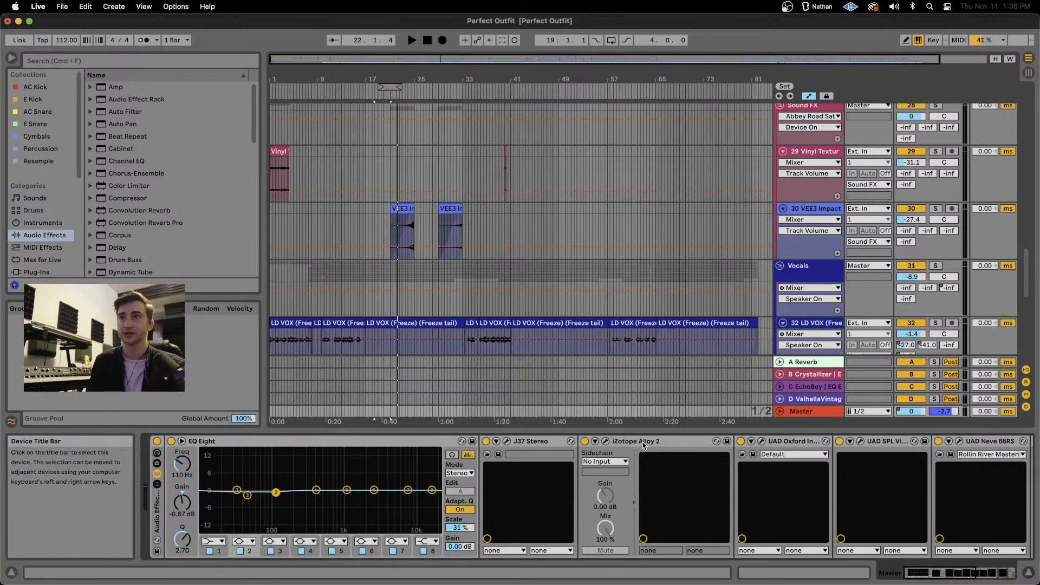
# Inspect the de-esser settings of iZotope Alloy 2 on the Master track and close the plug-in window.
pyautogui.hscroll(6, 439, 462)
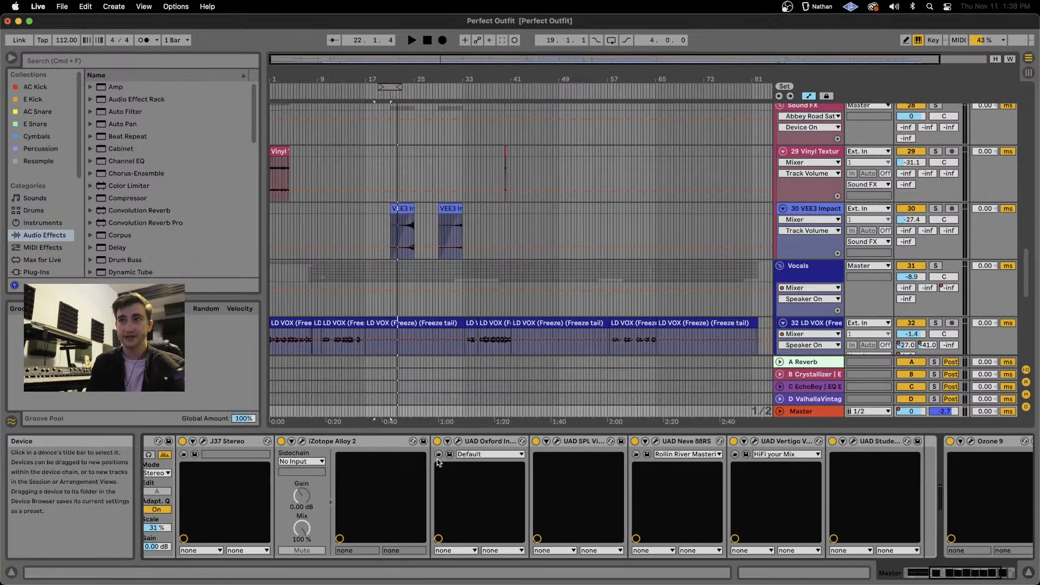
pyautogui.click(303, 441)
pyautogui.click(466, 384)
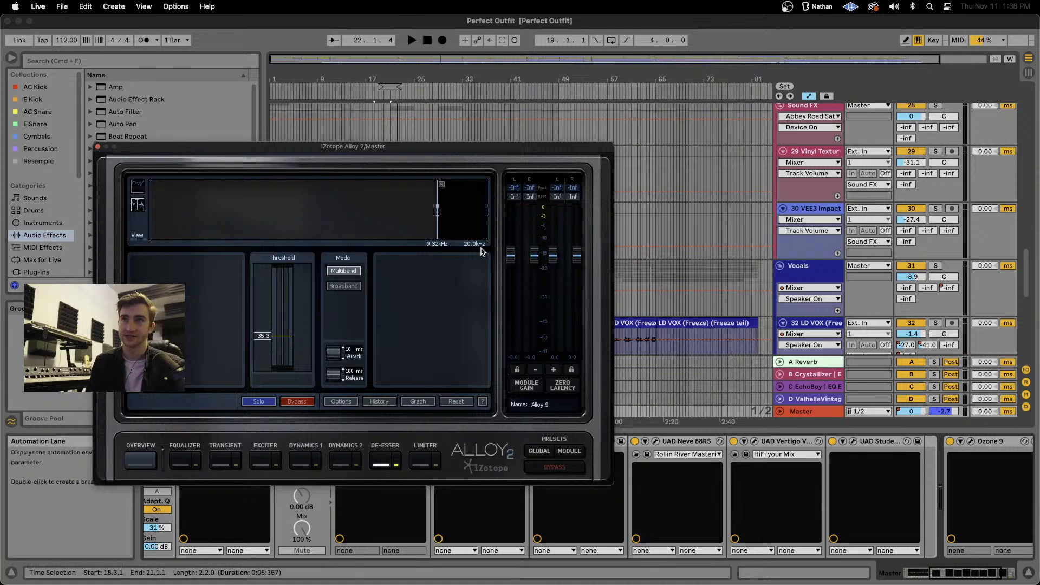
pyautogui.click(98, 147)
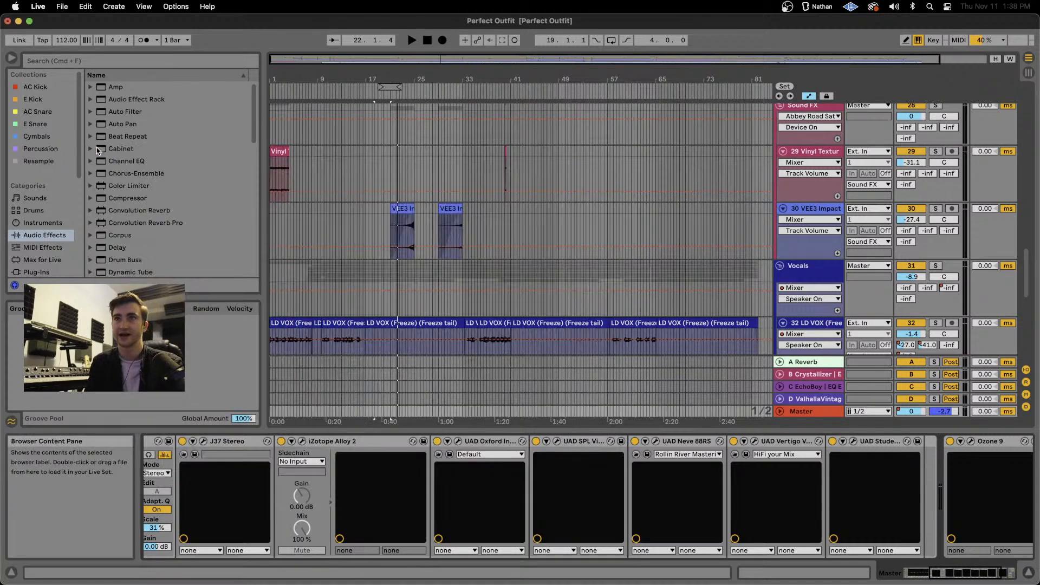
# Inspect the UAD Oxford Inflator settings on the Master track and close the plug-in window.
pyautogui.click(458, 442)
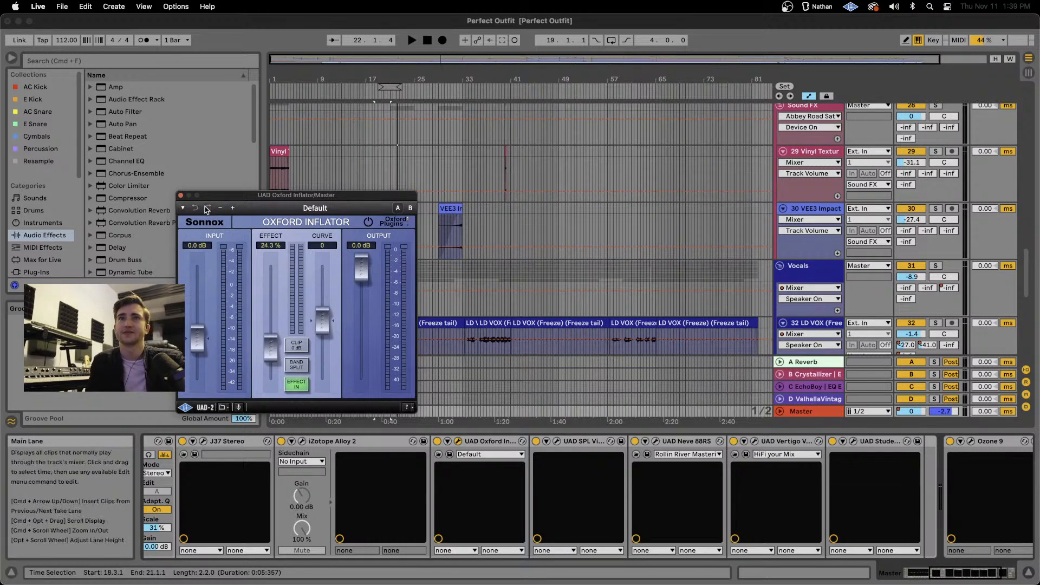
pyautogui.moveTo(204, 200); pyautogui.dragTo(540, 124)
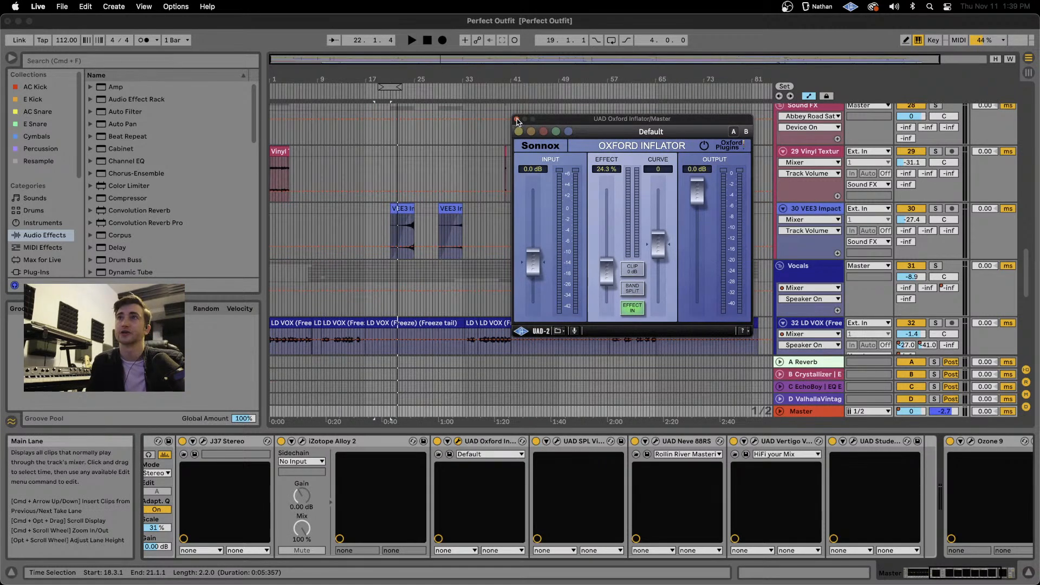
pyautogui.click(517, 122)
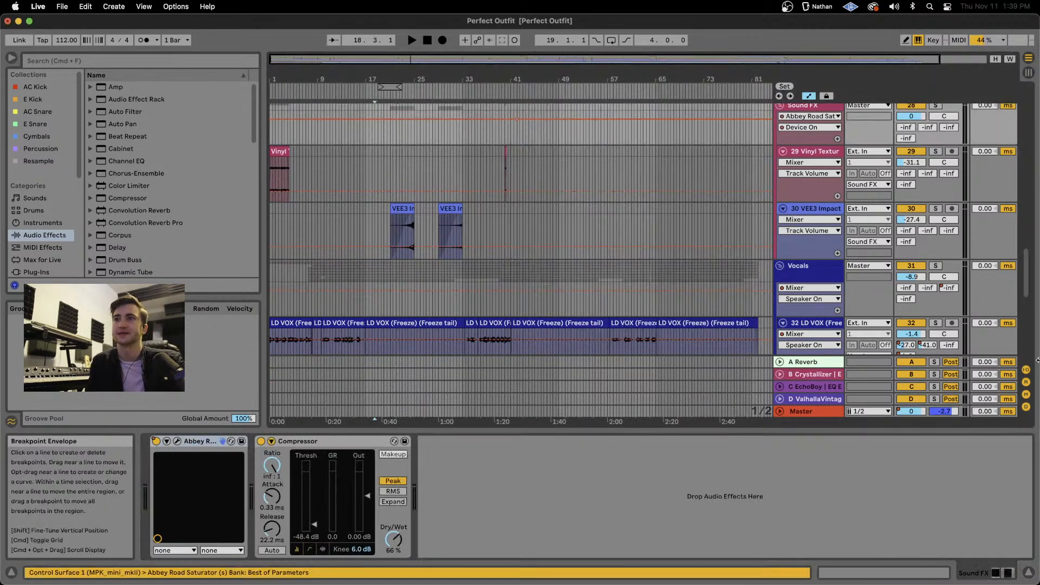
# Select the Master track again and briefly show and hide the UAD SPL plug-in window.
pyautogui.click(800, 412)
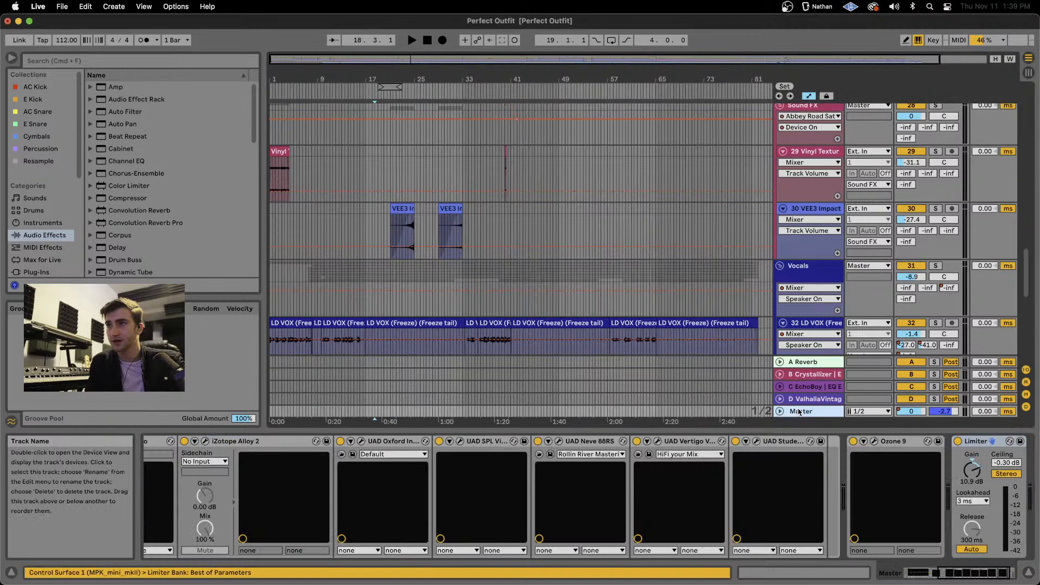
pyautogui.click(458, 441)
pyautogui.click(458, 442)
pyautogui.click(458, 442)
pyautogui.click(459, 442)
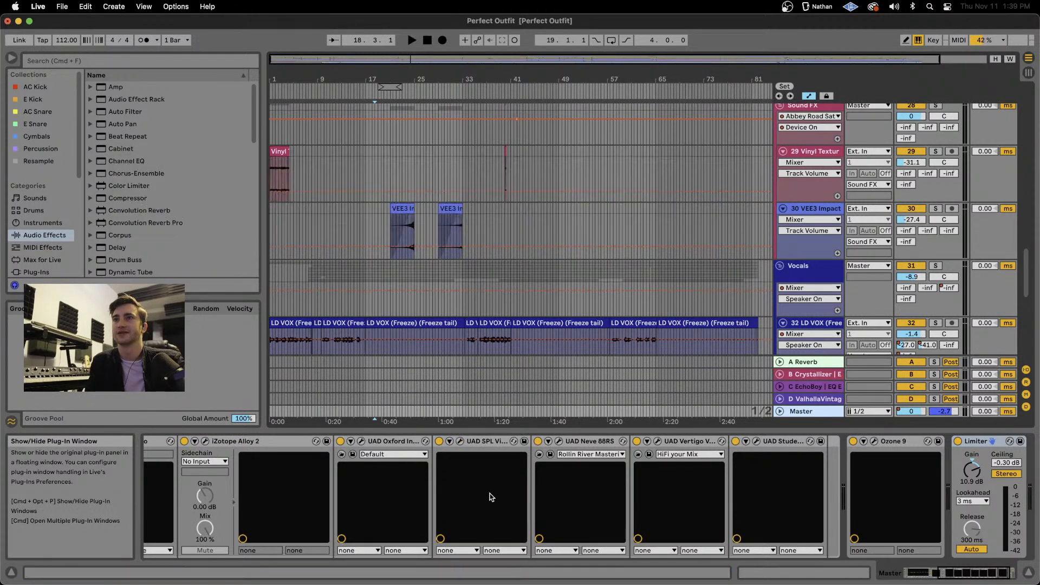
# Inspect the UAD Neve 88RS channel strip settings on the Master track and close the plug-in window.
pyautogui.click(569, 443)
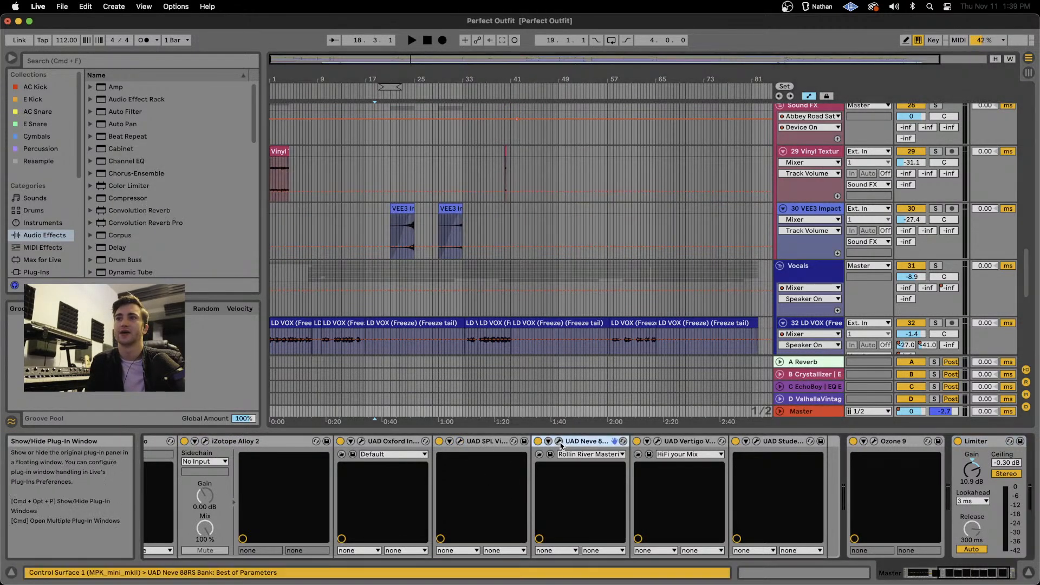
pyautogui.click(561, 445)
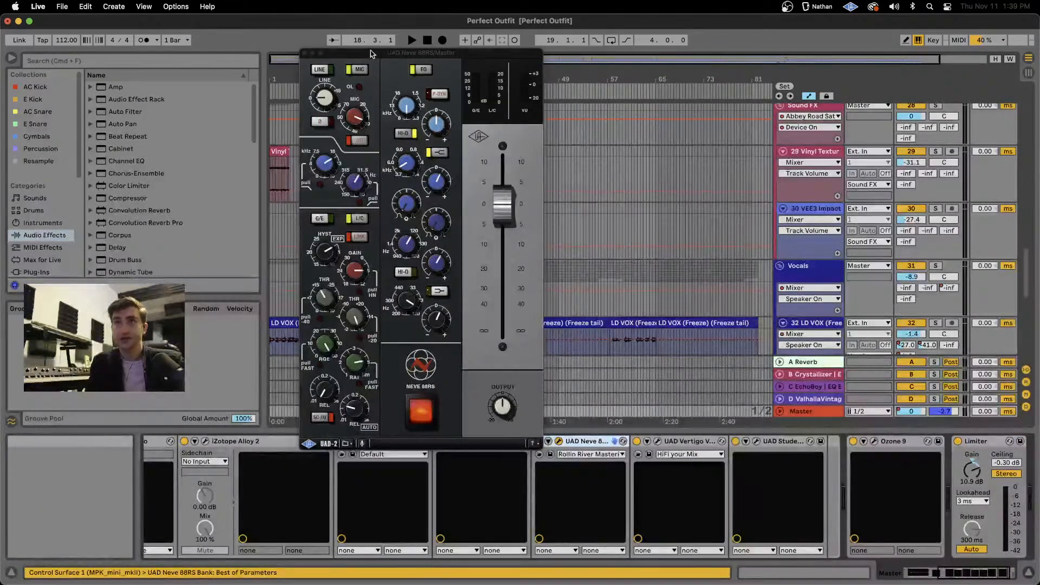
pyautogui.moveTo(371, 54); pyautogui.dragTo(701, 96)
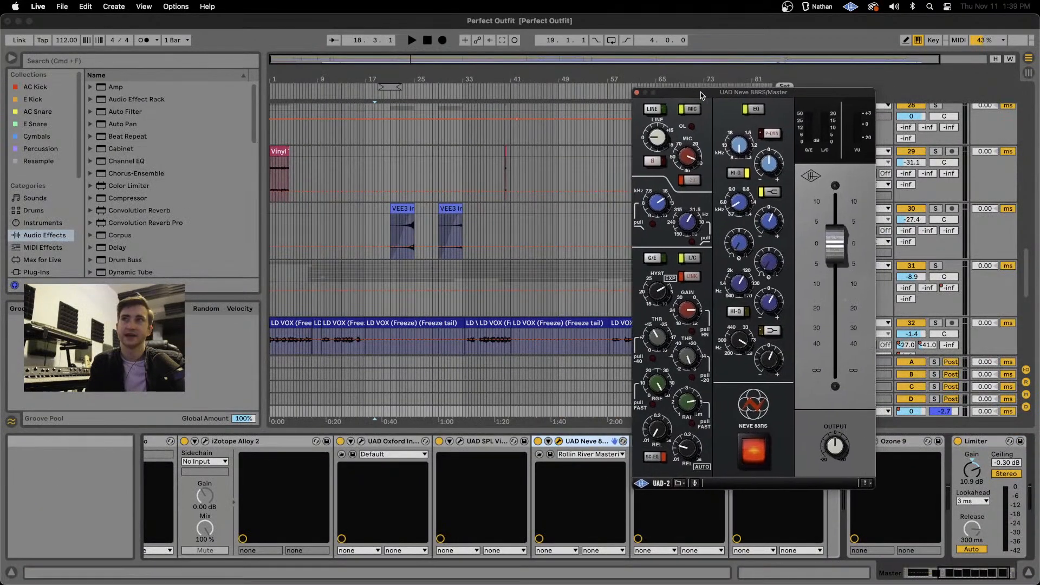
pyautogui.click(637, 92)
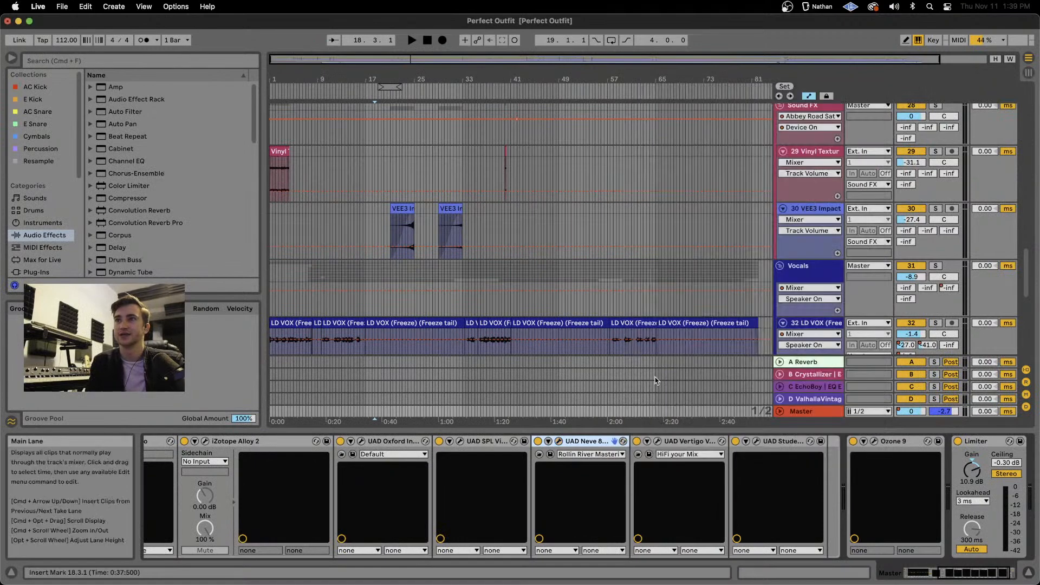
pyautogui.click(558, 441)
pyautogui.moveTo(775, 94); pyautogui.dragTo(455, 90)
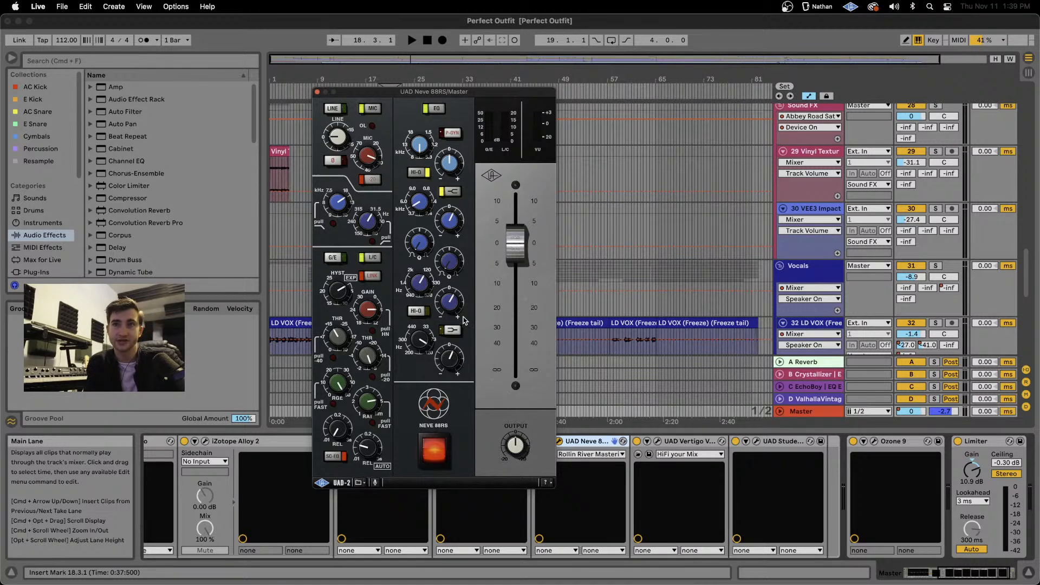
pyautogui.click(317, 93)
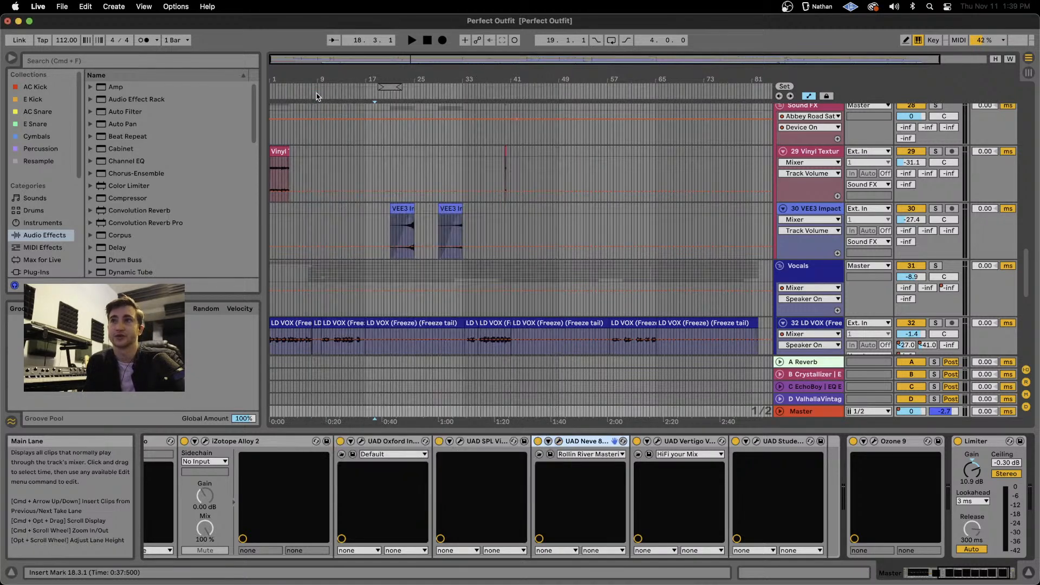
# Inspect the UAD Vertigo VSM-3 and UAD Studer A800 settings on the Master track, closing each plug-in window.
pyautogui.click(658, 442)
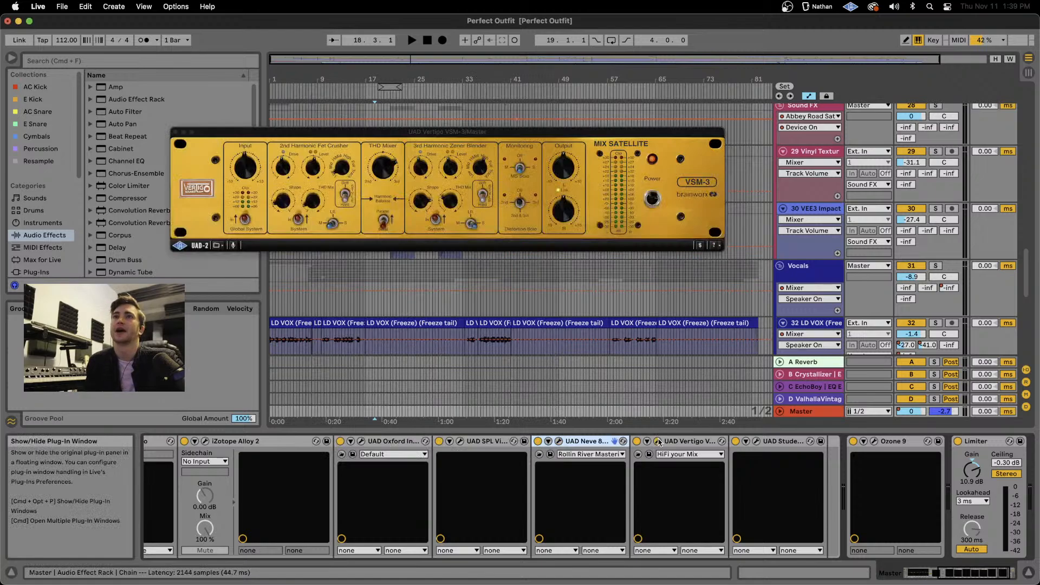
pyautogui.moveTo(466, 136); pyautogui.dragTo(506, 221)
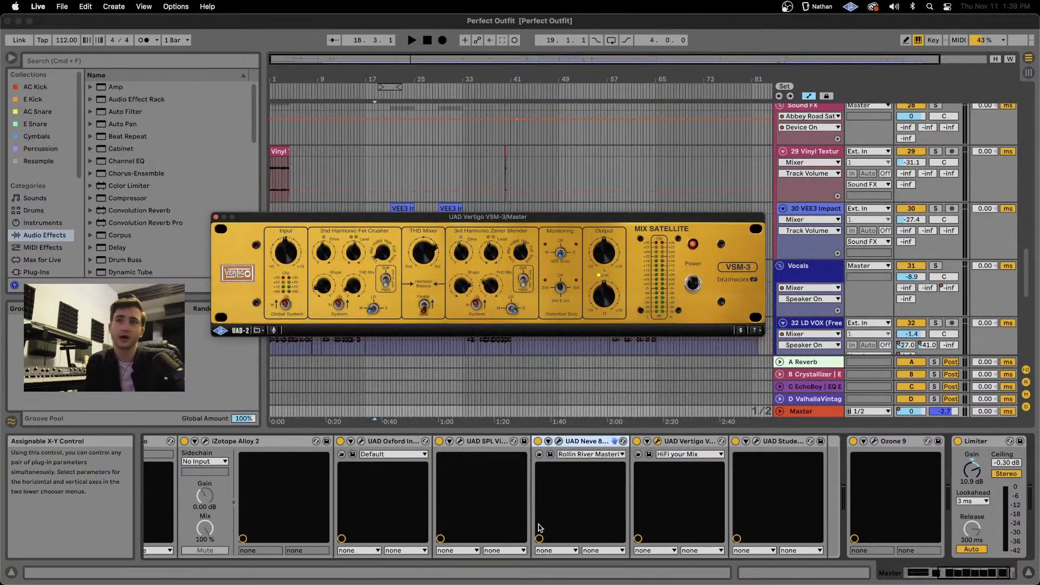
pyautogui.click(216, 217)
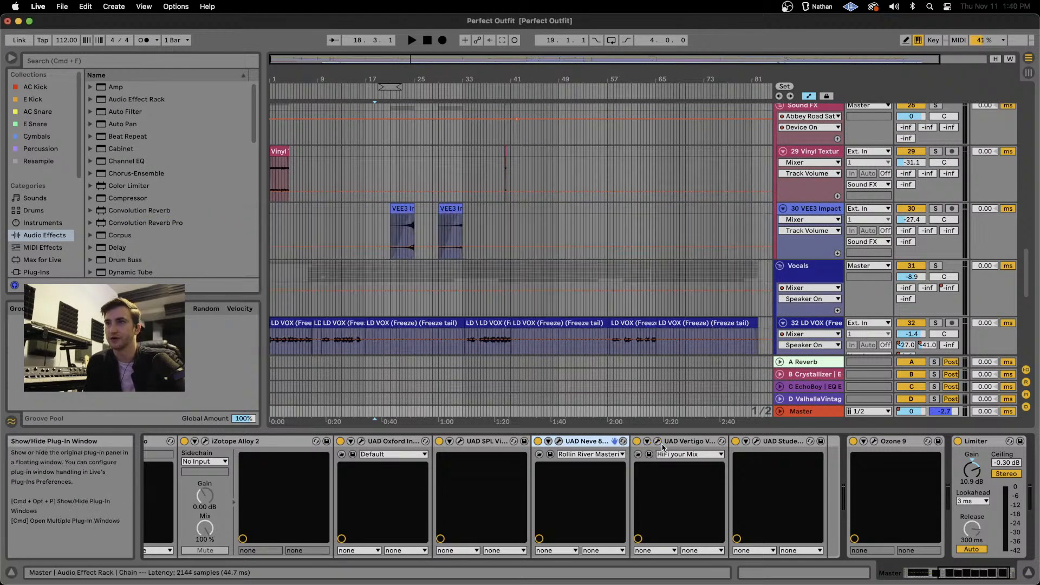
pyautogui.click(757, 441)
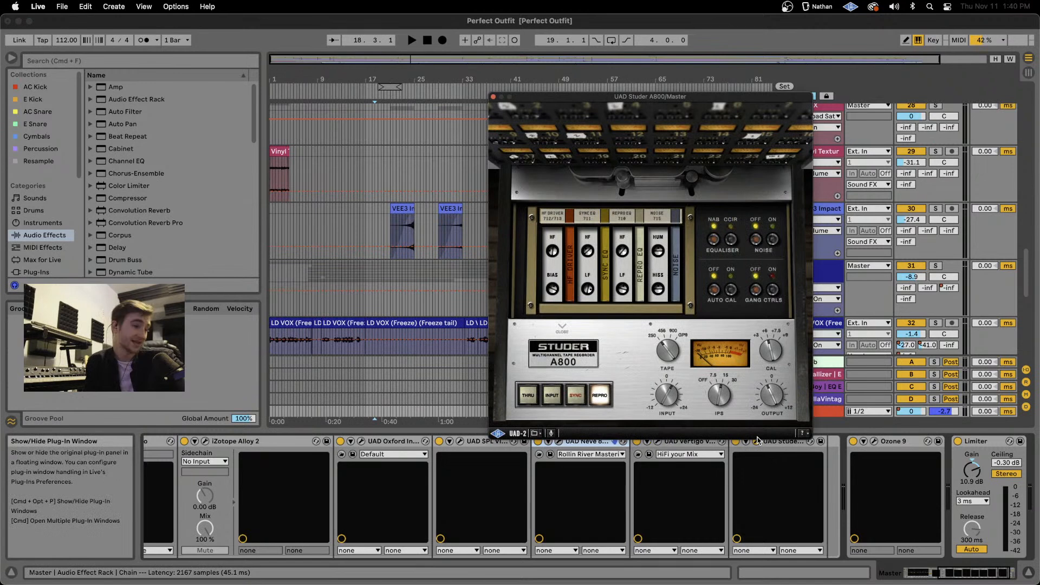
pyautogui.click(493, 97)
# Examine the Equalizer, Dynamics, Imager, Exciter and Spectral Shaper modules in Ozone 9 on the Master track.
pyautogui.click(874, 441)
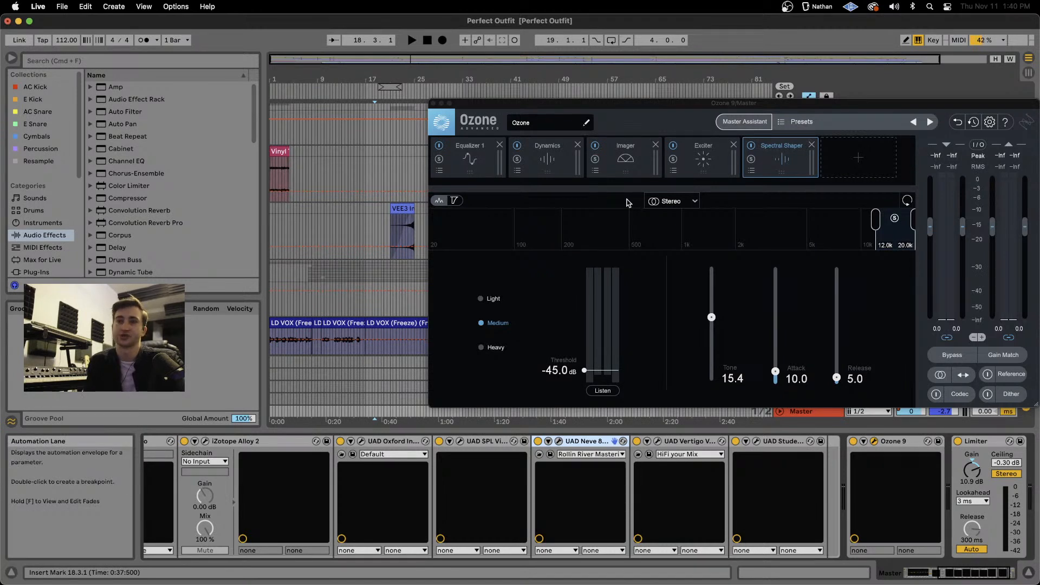
pyautogui.click(698, 170)
pyautogui.click(626, 163)
pyautogui.click(569, 159)
pyautogui.click(476, 160)
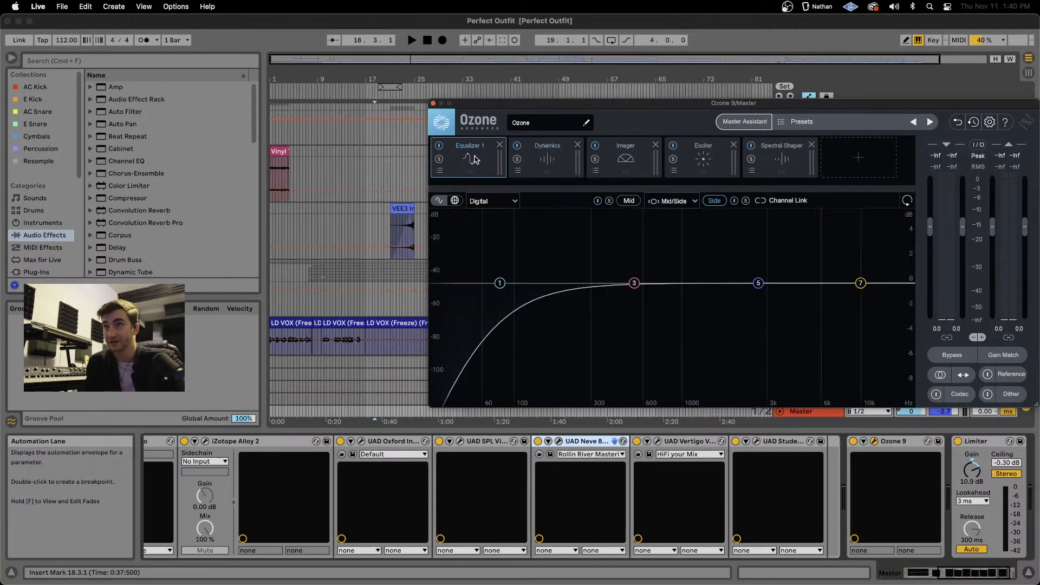
pyautogui.click(552, 158)
pyautogui.click(626, 162)
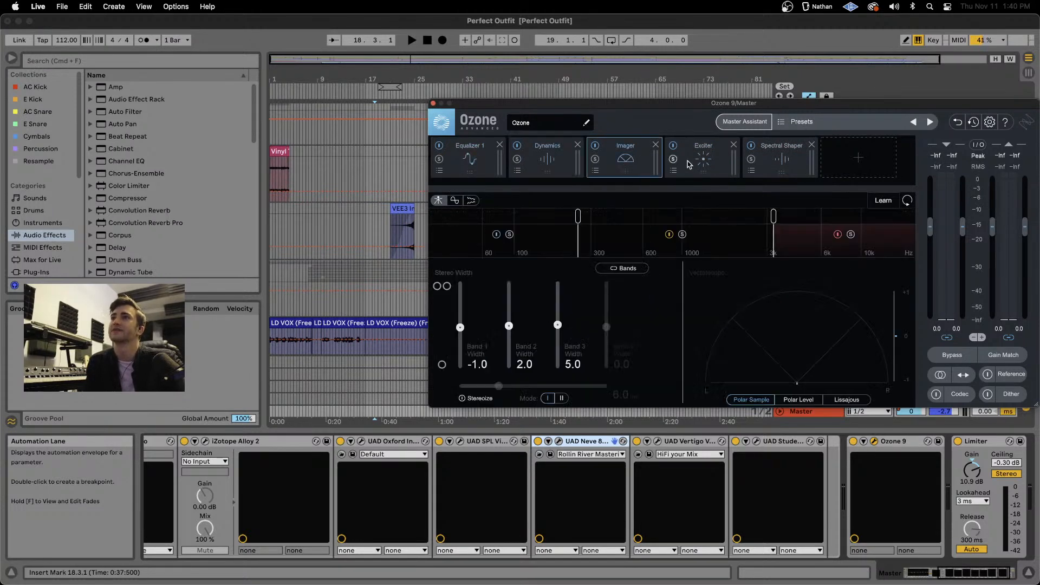
pyautogui.click(699, 162)
pyautogui.click(777, 160)
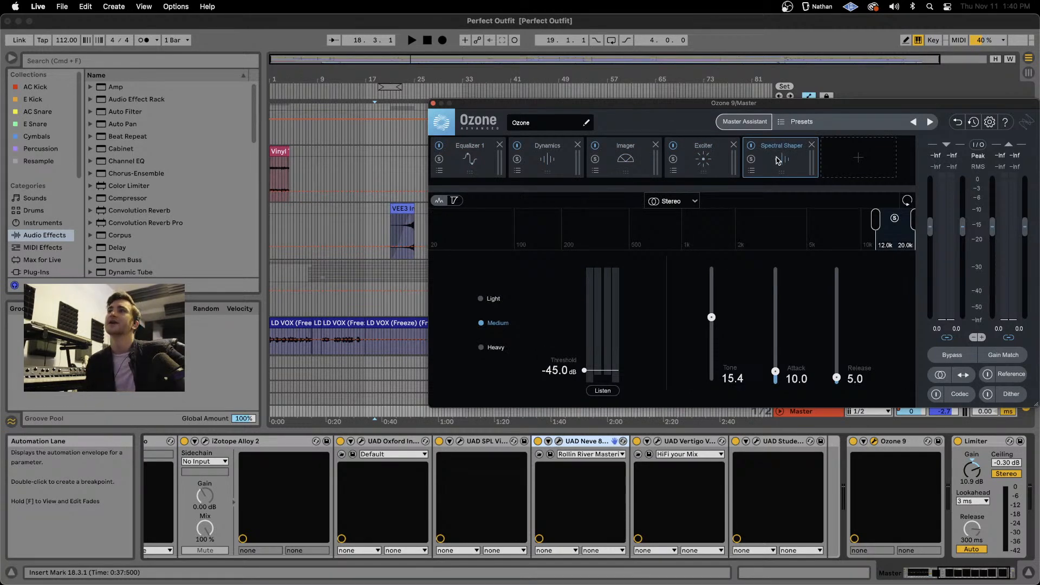
pyautogui.click(707, 147)
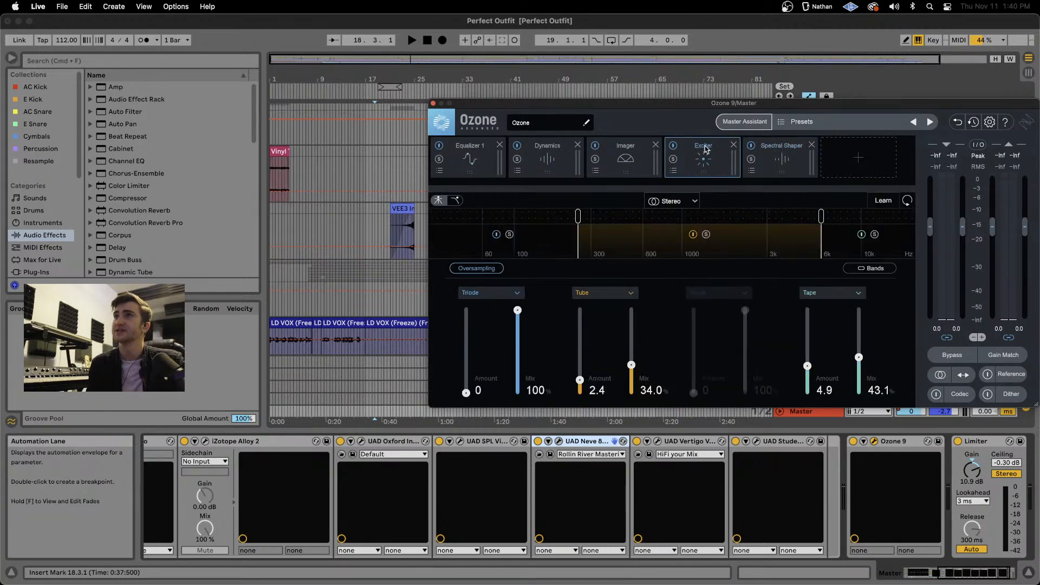
# Review the Imager, Dynamics and Equalizer modules of Ozone 9 on the Master track and close the plug-in window.
pyautogui.click(630, 147)
pyautogui.click(531, 157)
pyautogui.click(468, 159)
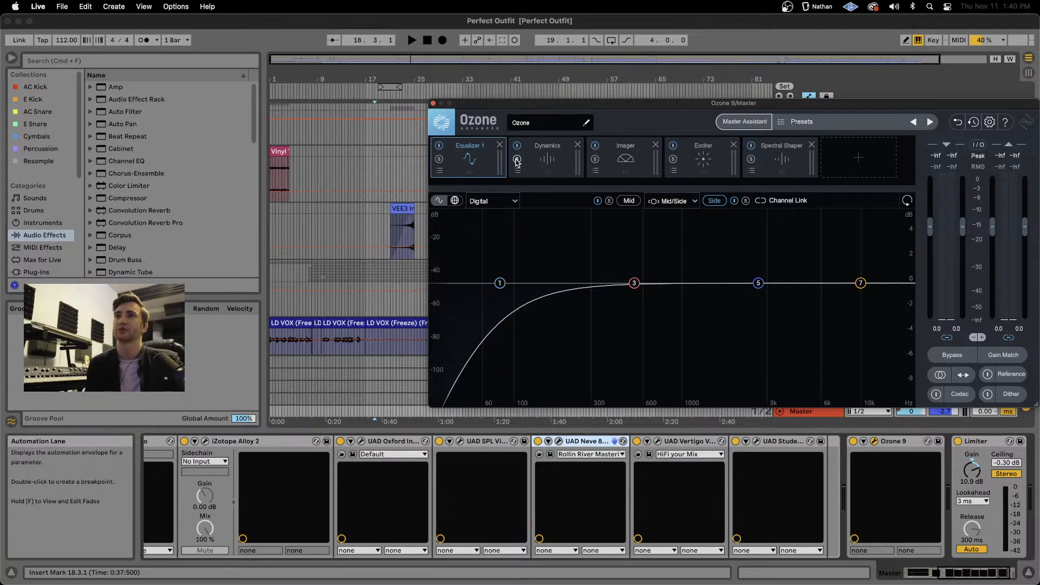
pyautogui.click(433, 104)
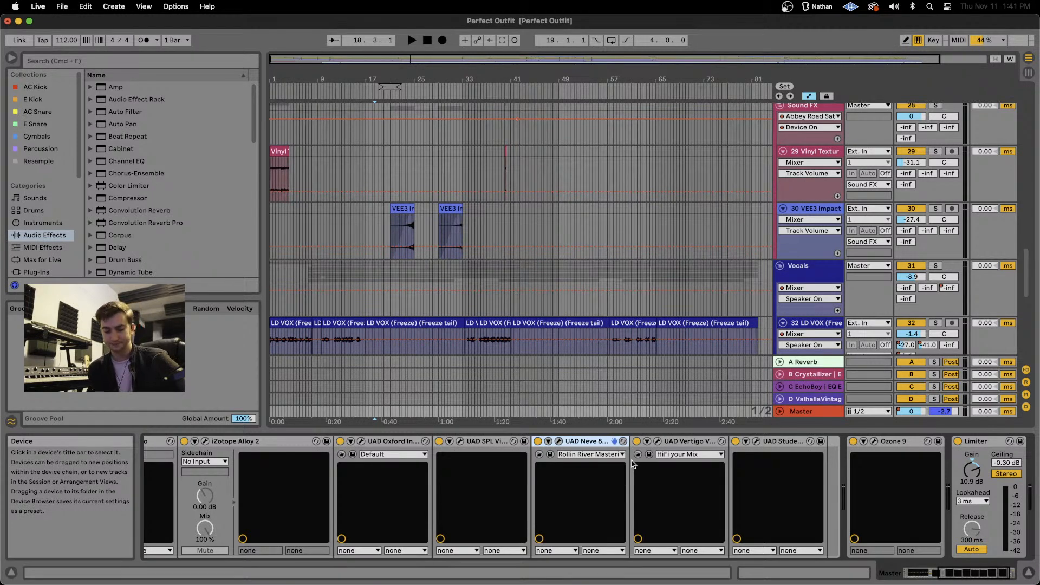
# Show the third-party plug-ins in the browser and collapse the Soundtoys and Universal Audio folders to view the manufacturer list.
pyautogui.moveTo(634, 584)
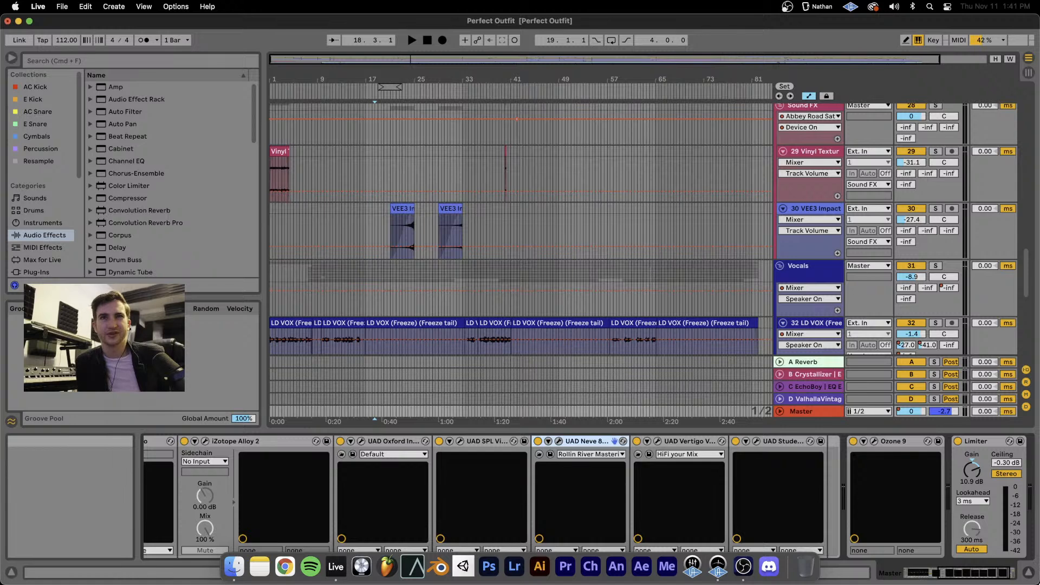
pyautogui.click(37, 274)
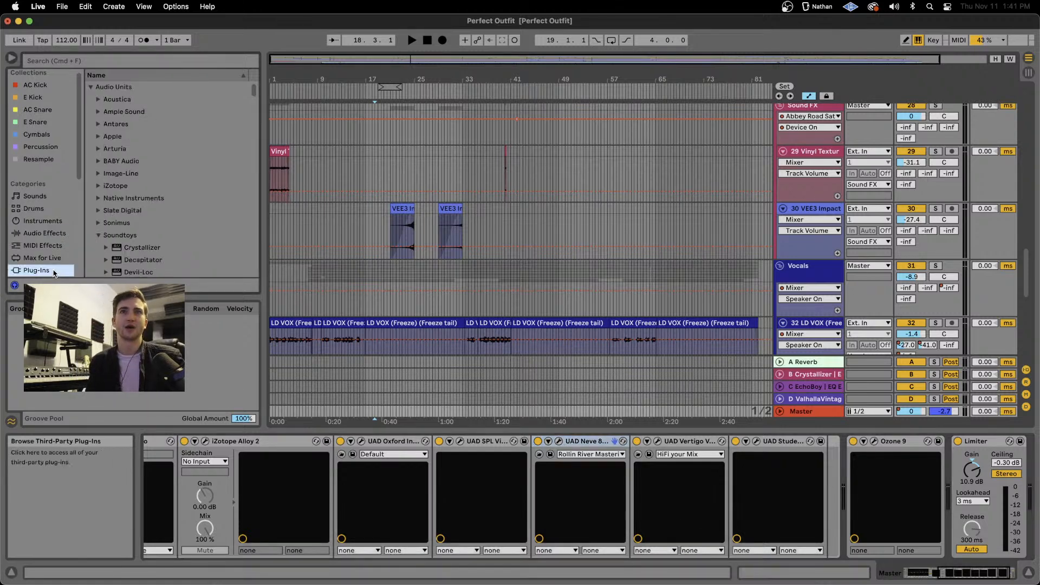
pyautogui.click(98, 236)
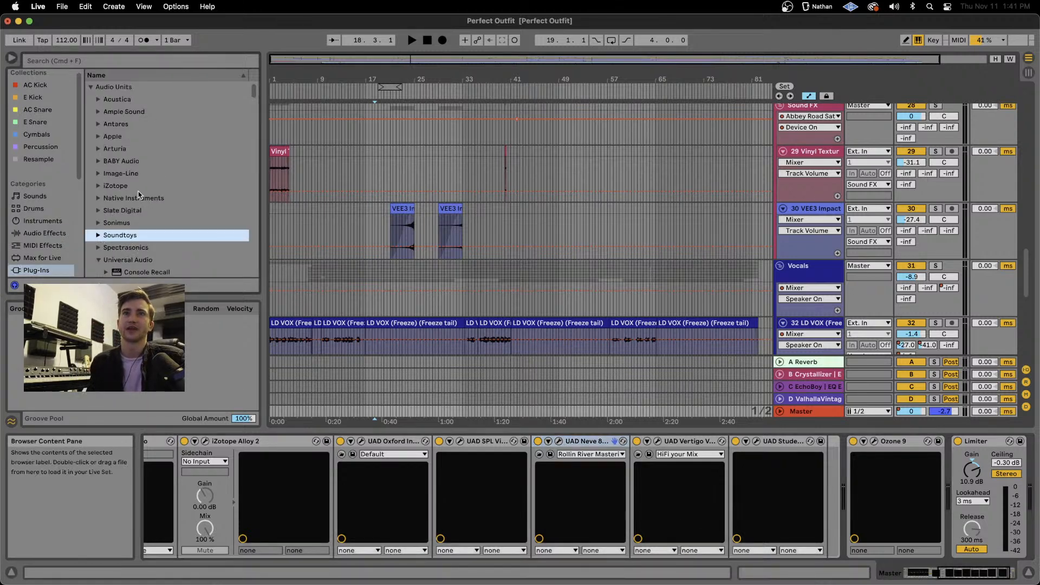
pyautogui.scroll(-5, 110, 131)
pyautogui.click(99, 135)
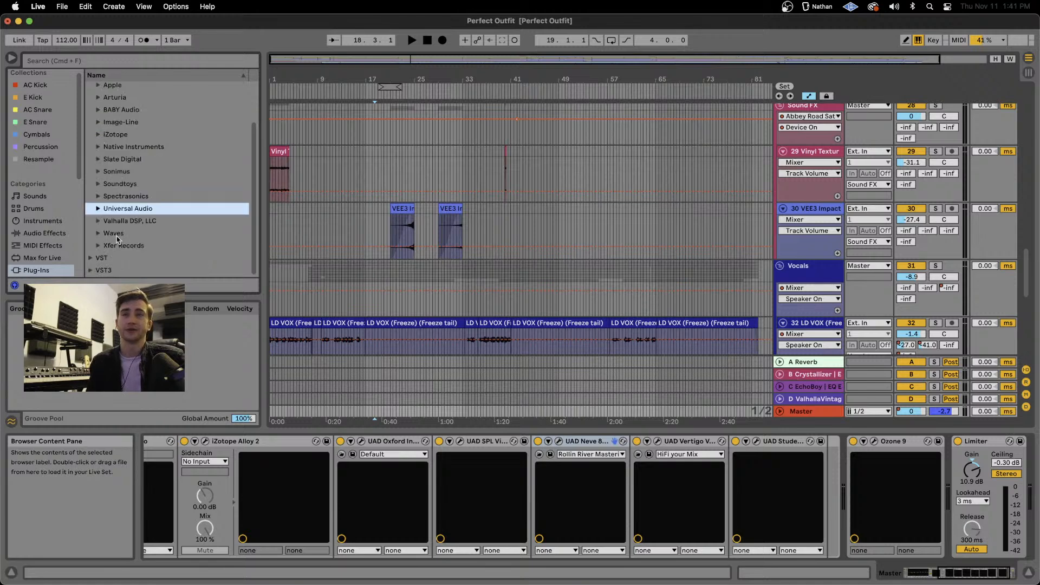
pyautogui.scroll(2, 117, 240)
pyautogui.scroll(1, 117, 241)
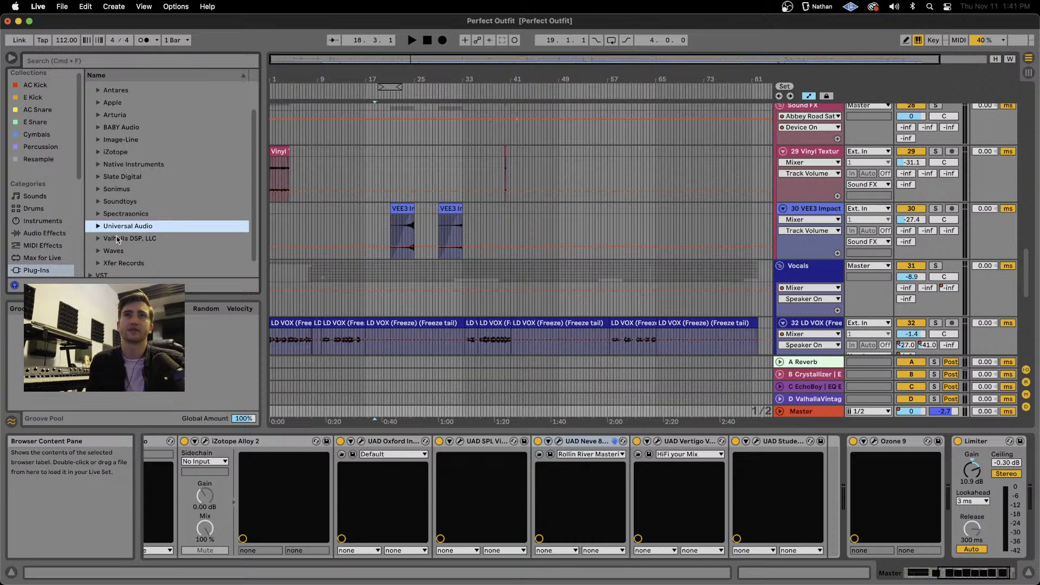
pyautogui.click(112, 169)
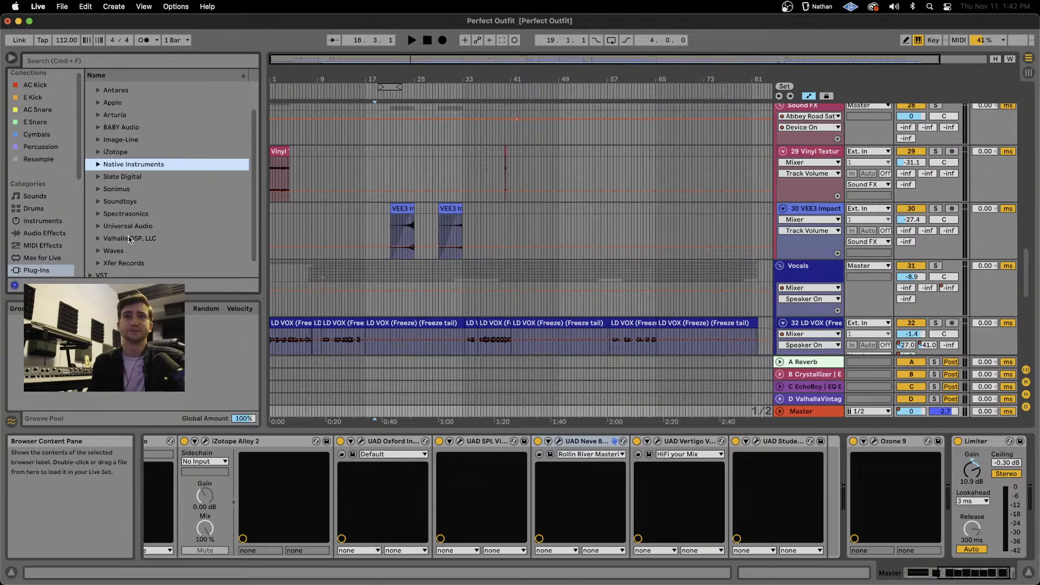
# Look into the Acustica and Ample Sound plug-in folders and expand the Antares folder.
pyautogui.scroll(3, 112, 153)
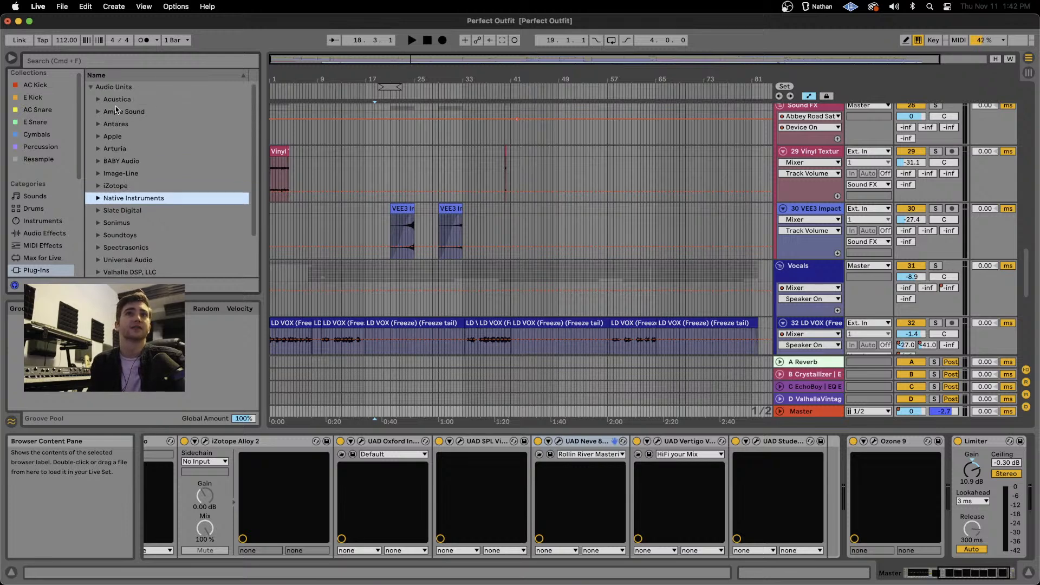
pyautogui.scroll(-1, 113, 153)
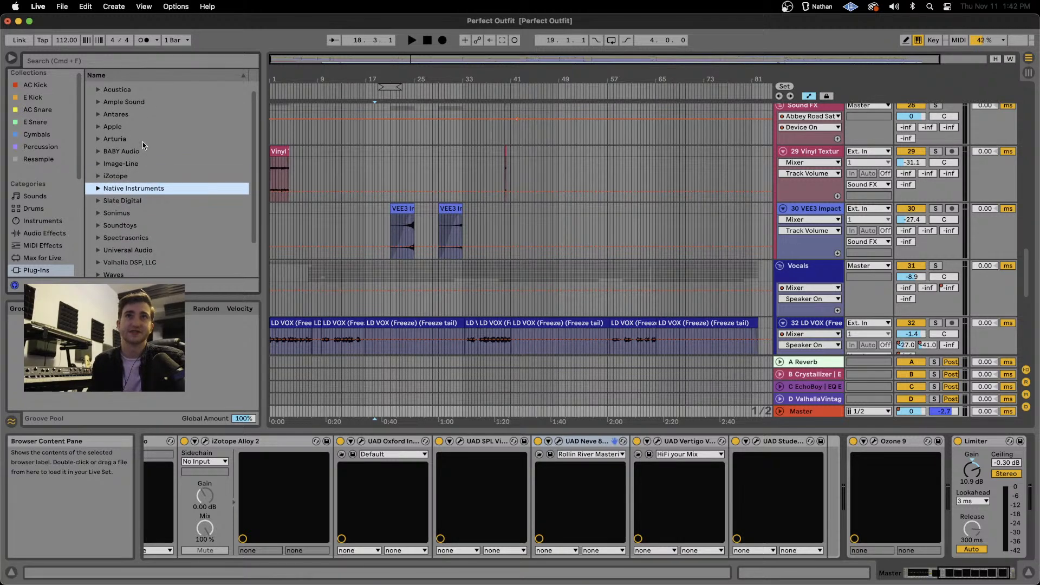
pyautogui.scroll(1, 103, 125)
pyautogui.click(100, 100)
pyautogui.click(99, 100)
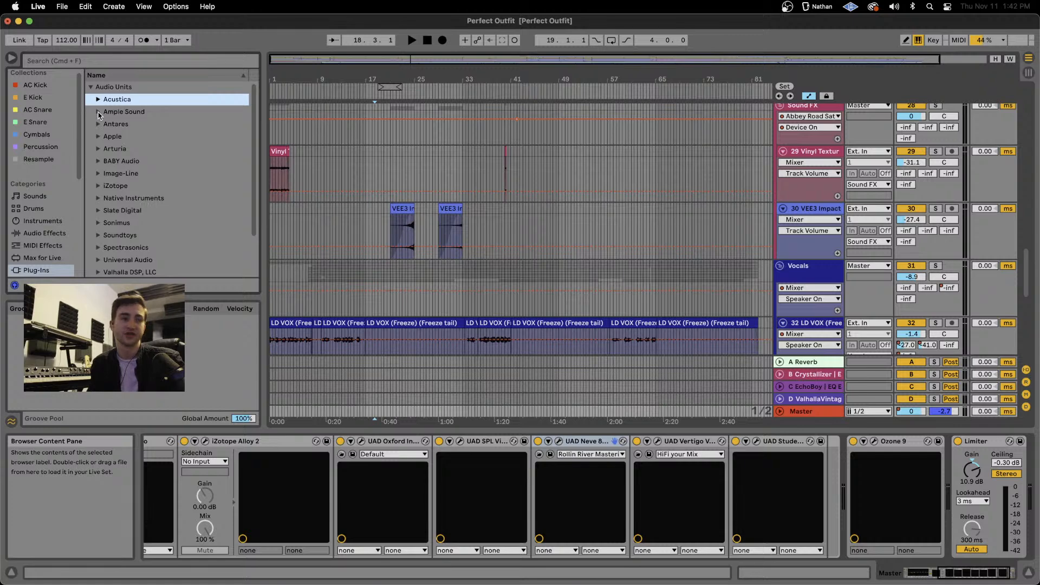
pyautogui.click(99, 113)
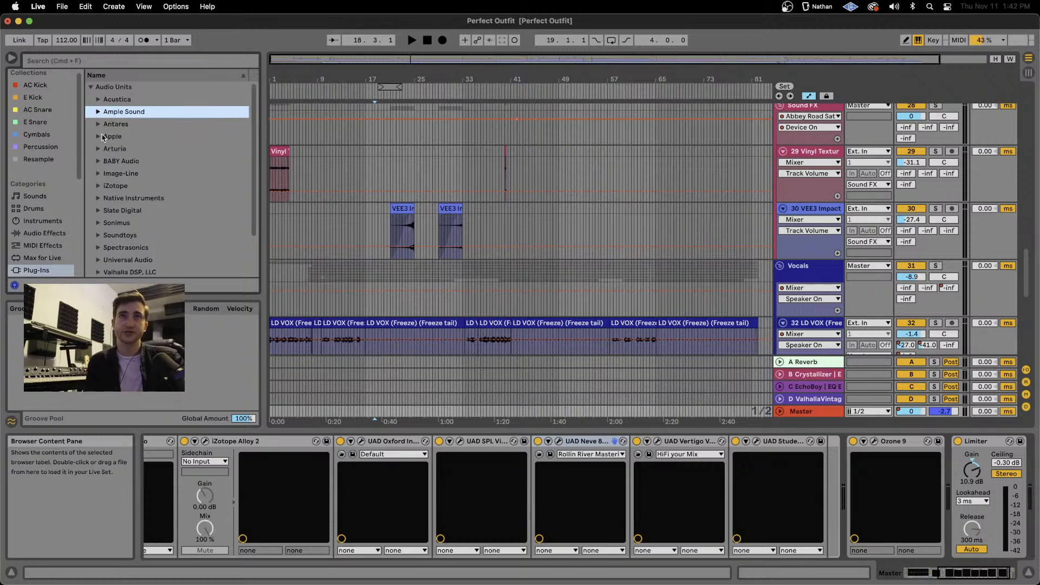
pyautogui.click(99, 136)
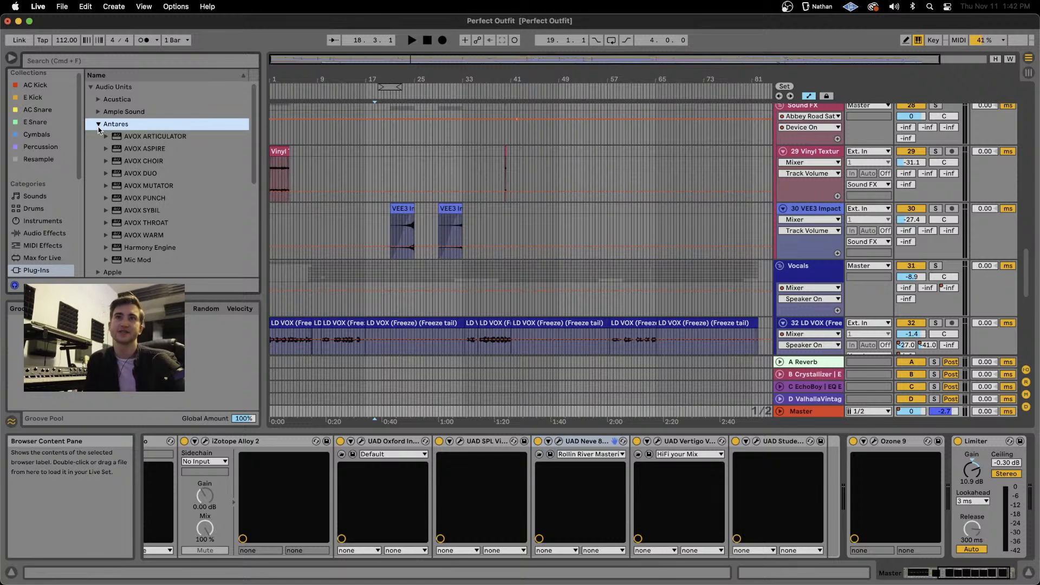
# Load the Antares Harmony Engine on the Master track for a look and delete the device again.
pyautogui.doubleClick(178, 247)
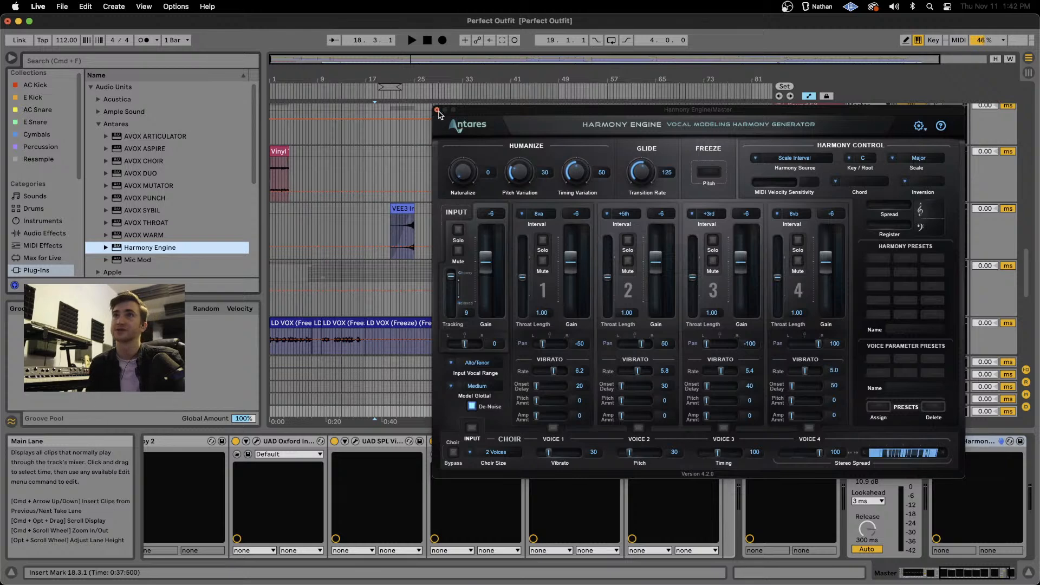
pyautogui.click(437, 110)
pyautogui.click(978, 444)
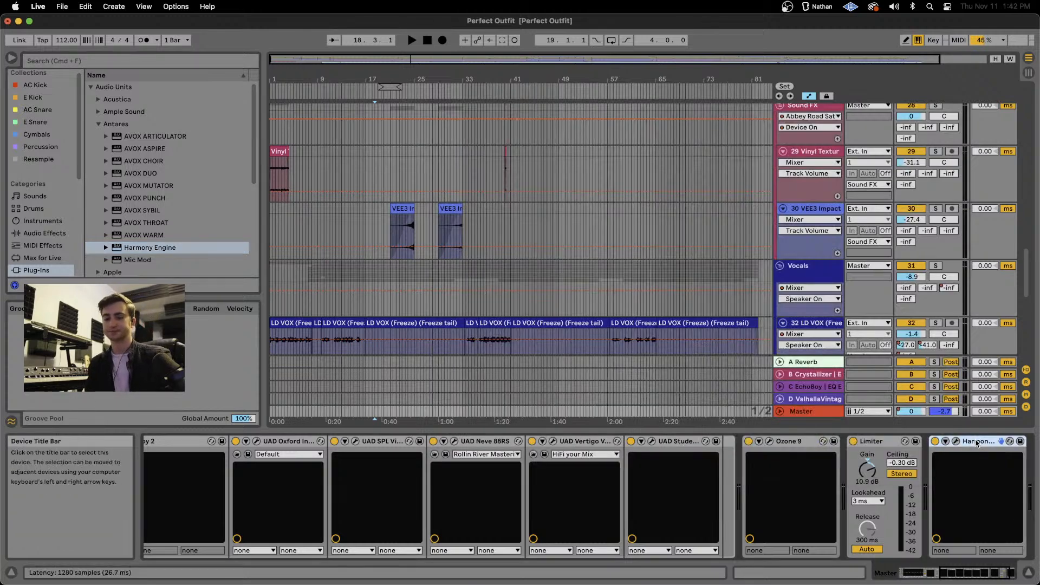
pyautogui.press('Delete')
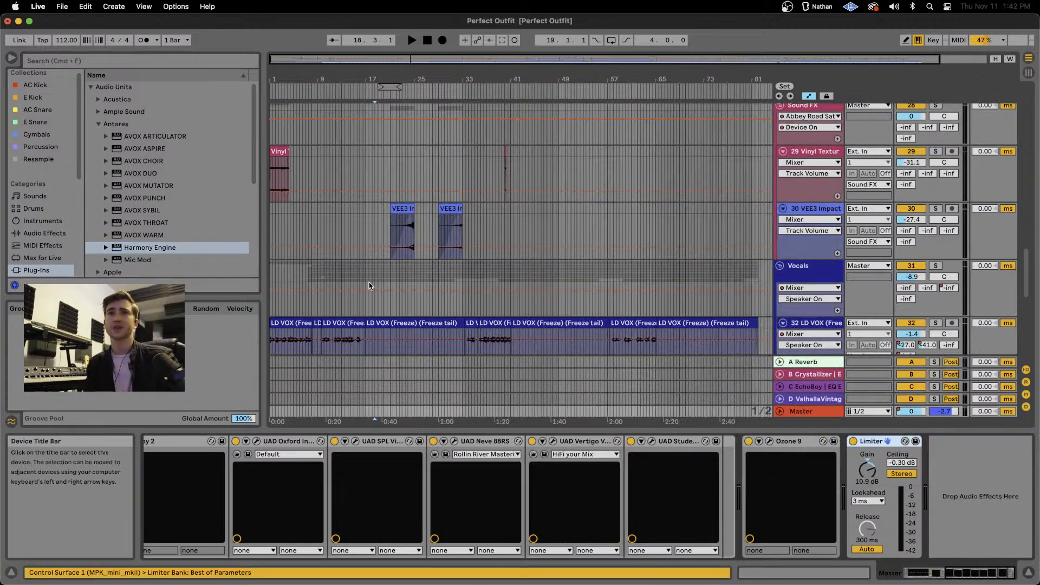
# Collapse the Antares folder and look through the instruments and effects in the Arturia folder.
pyautogui.click(97, 124)
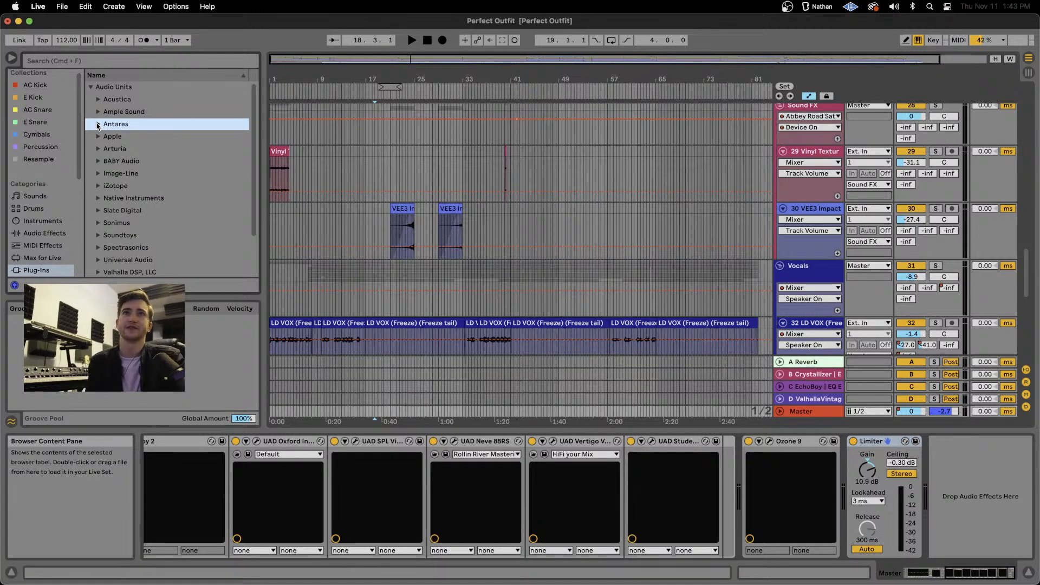
pyautogui.click(97, 149)
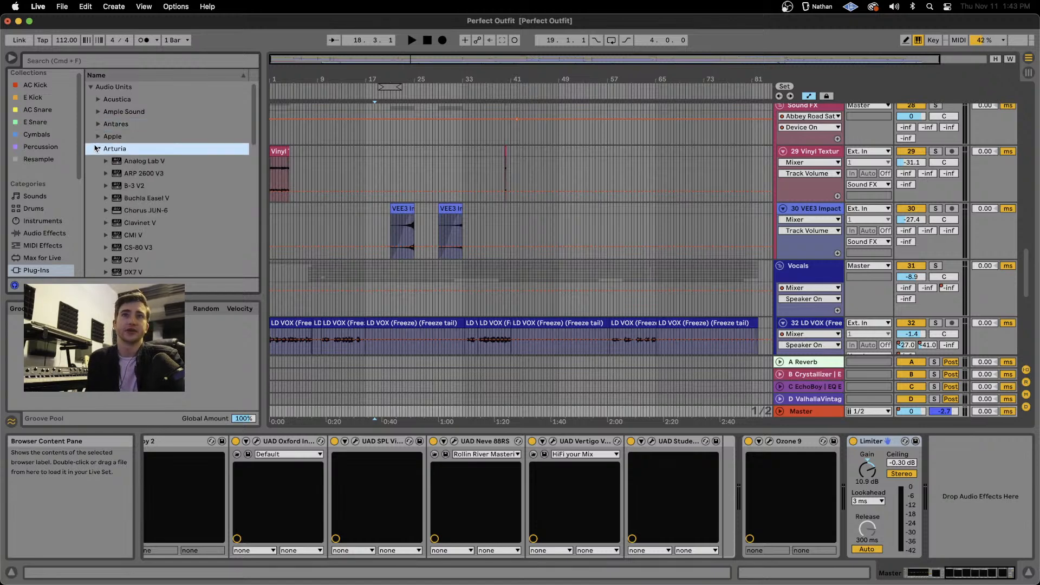
pyautogui.scroll(-3, 156, 160)
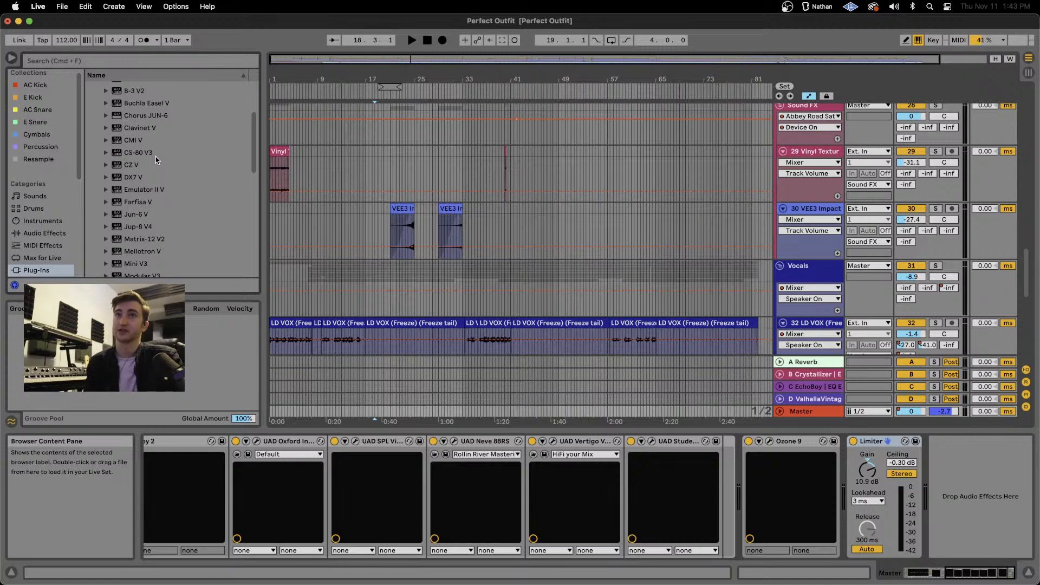
pyautogui.scroll(-2, 178, 222)
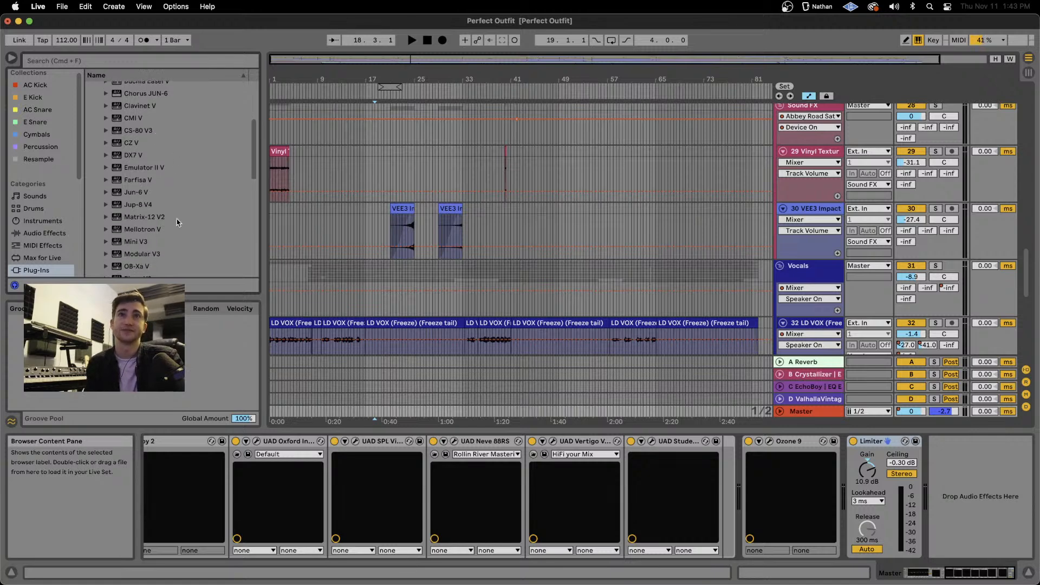
pyautogui.scroll(-3, 178, 222)
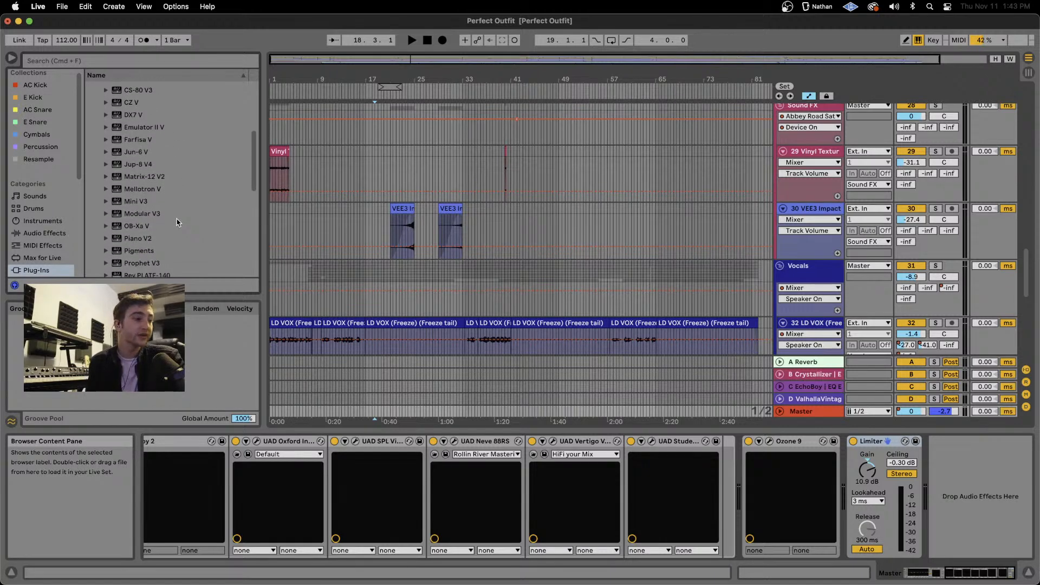
pyautogui.scroll(10, 178, 222)
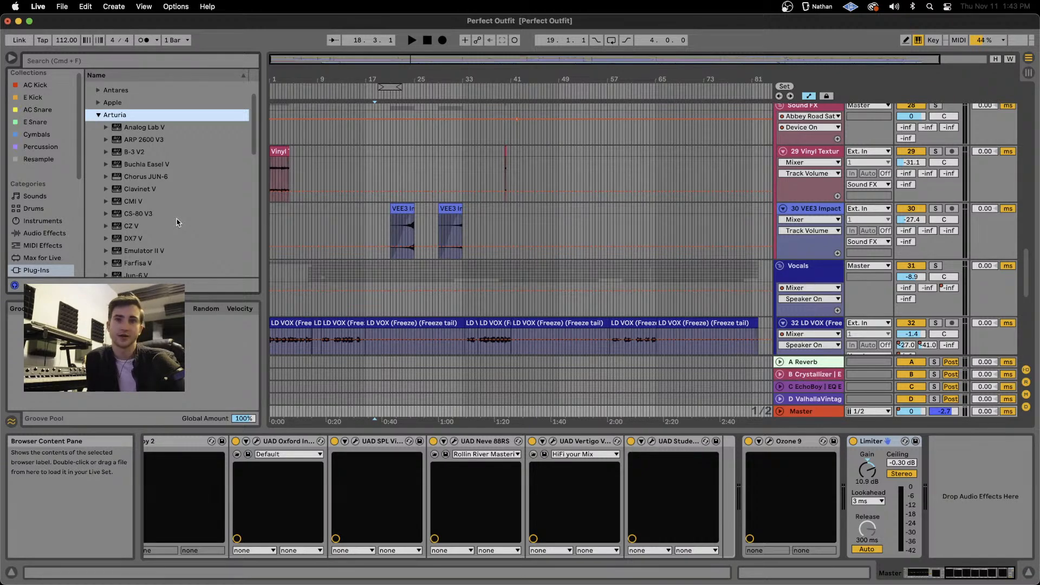
pyautogui.scroll(-2, 154, 178)
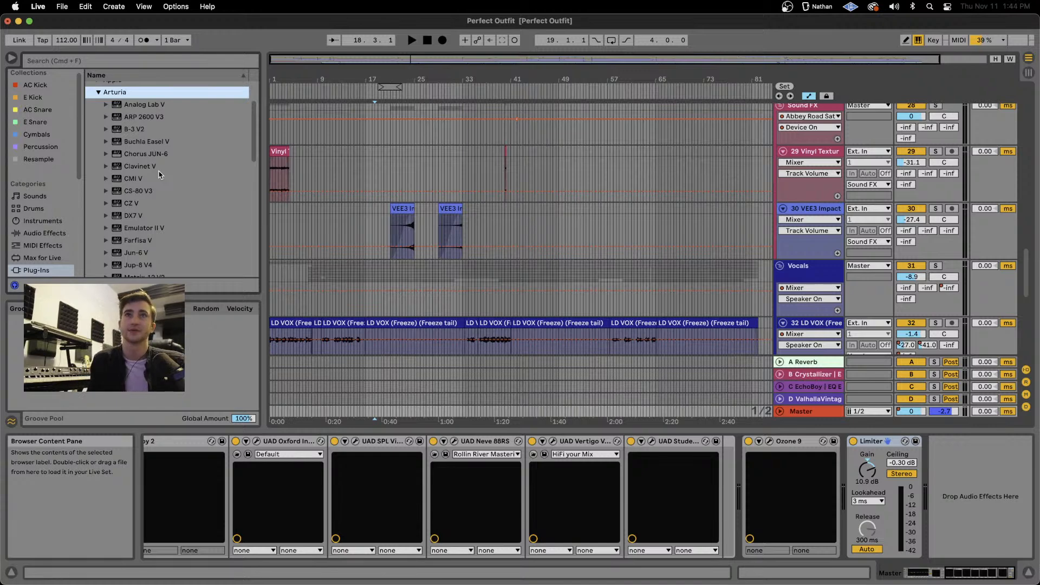
pyautogui.scroll(-3, 159, 175)
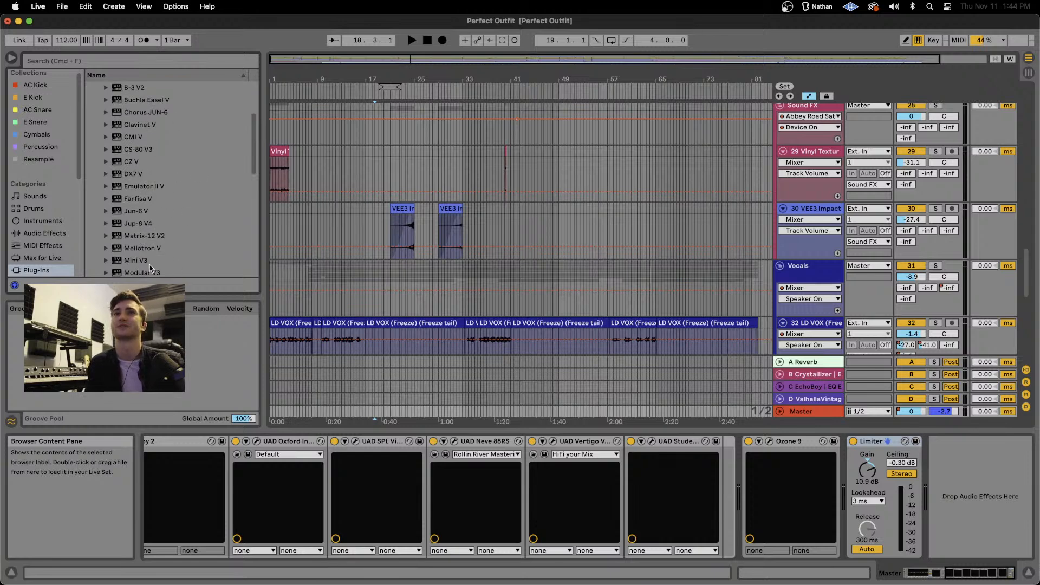
pyautogui.scroll(-5, 153, 194)
pyautogui.scroll(-8, 153, 194)
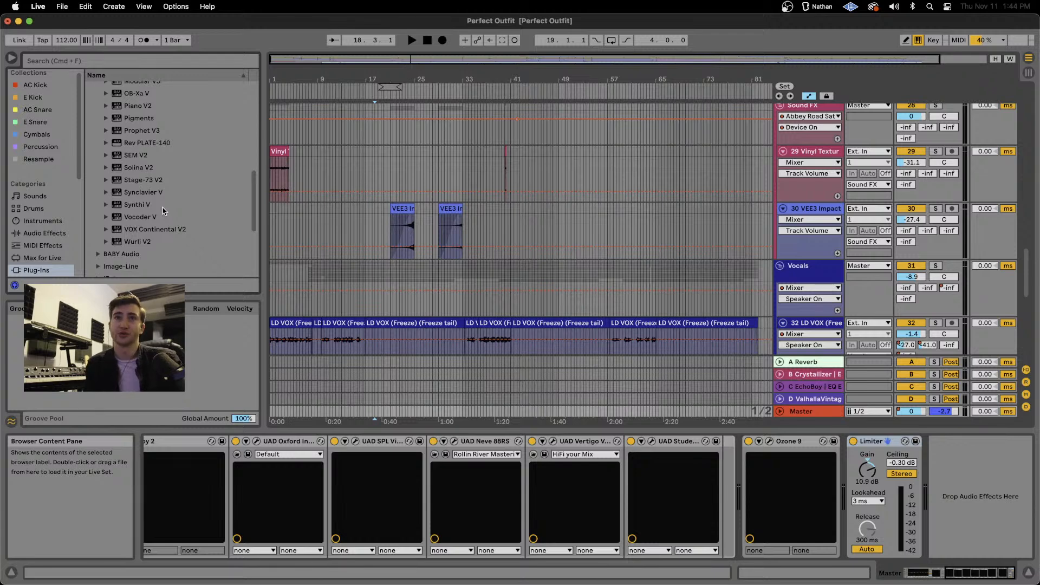
pyautogui.scroll(-3, 163, 211)
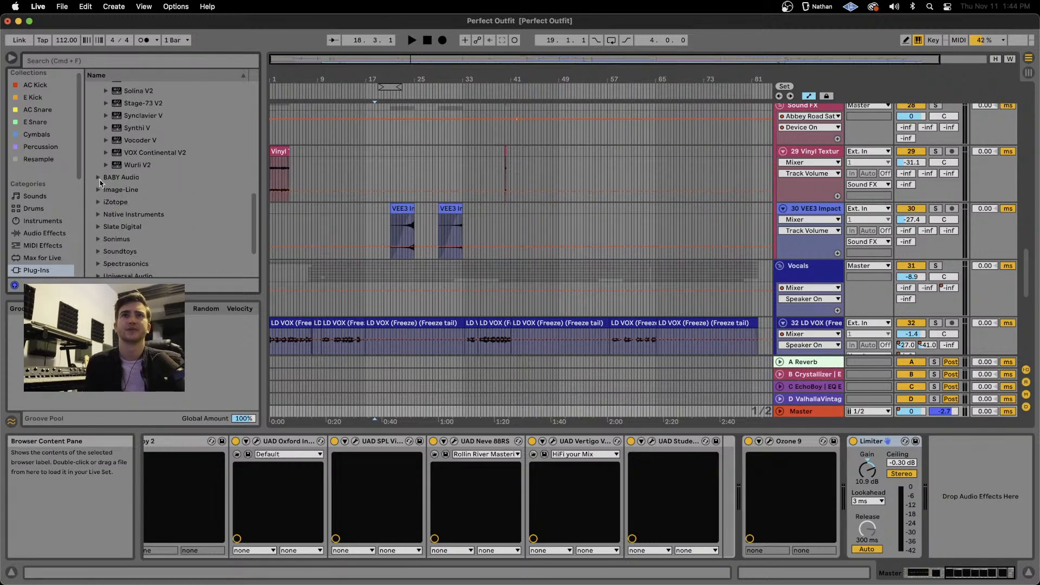
pyautogui.scroll(-3, 100, 143)
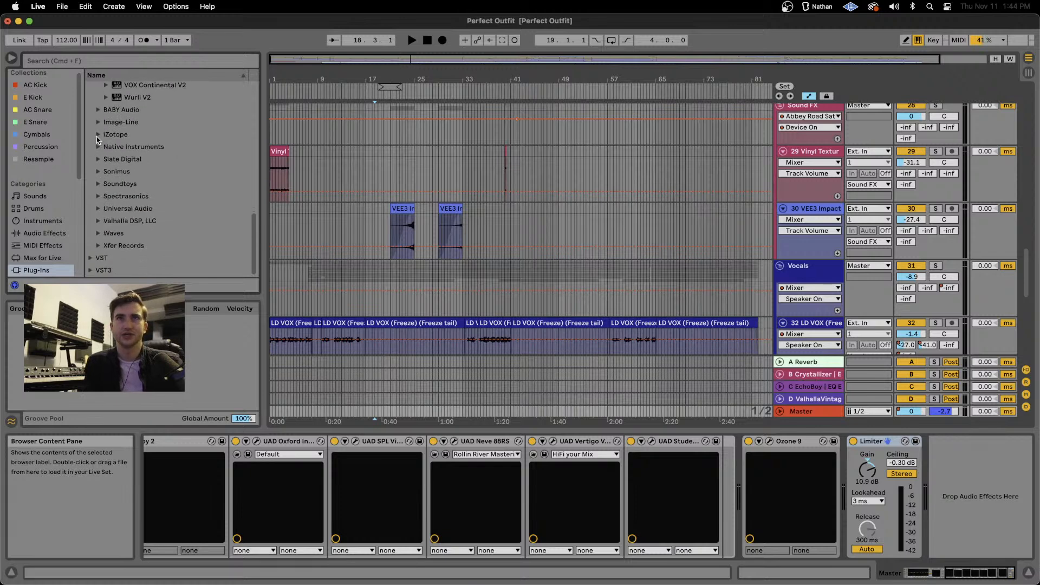
# Expand the iZotope folder and point out iZotope Iris 2, Nectar 3 and Neutron 3.
pyautogui.click(98, 137)
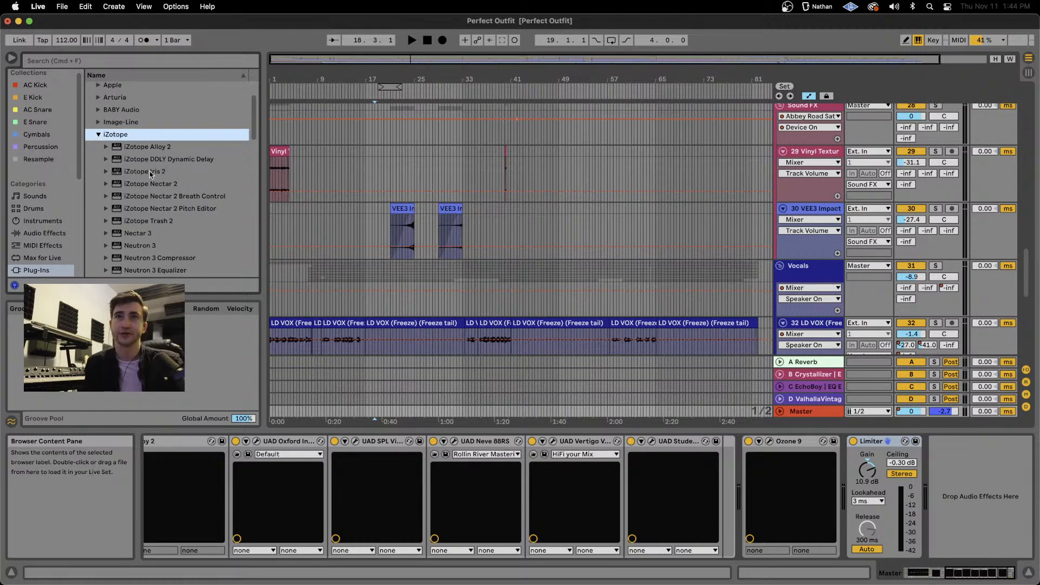
pyautogui.scroll(-3, 151, 173)
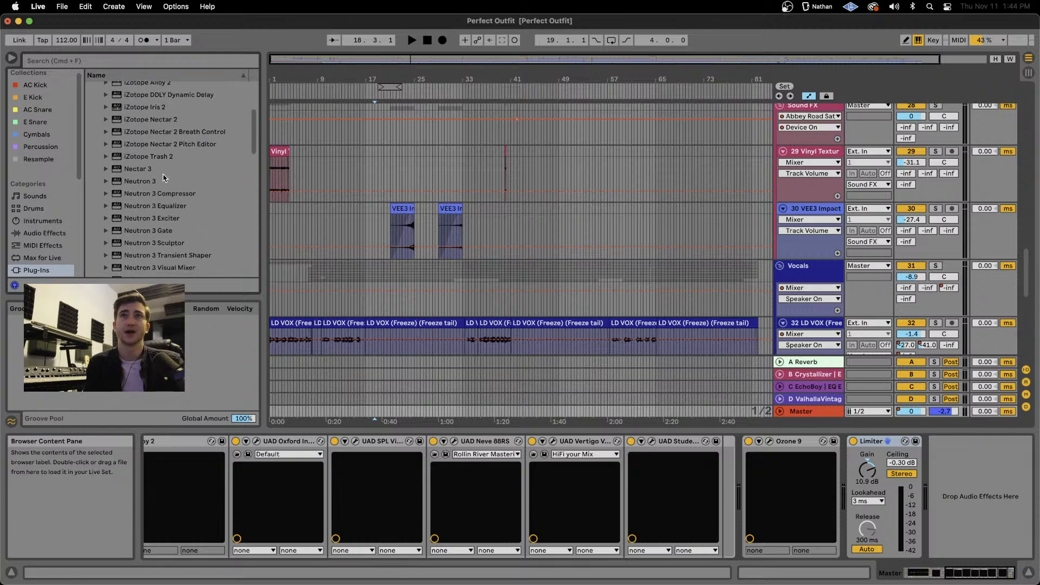
pyautogui.click(162, 108)
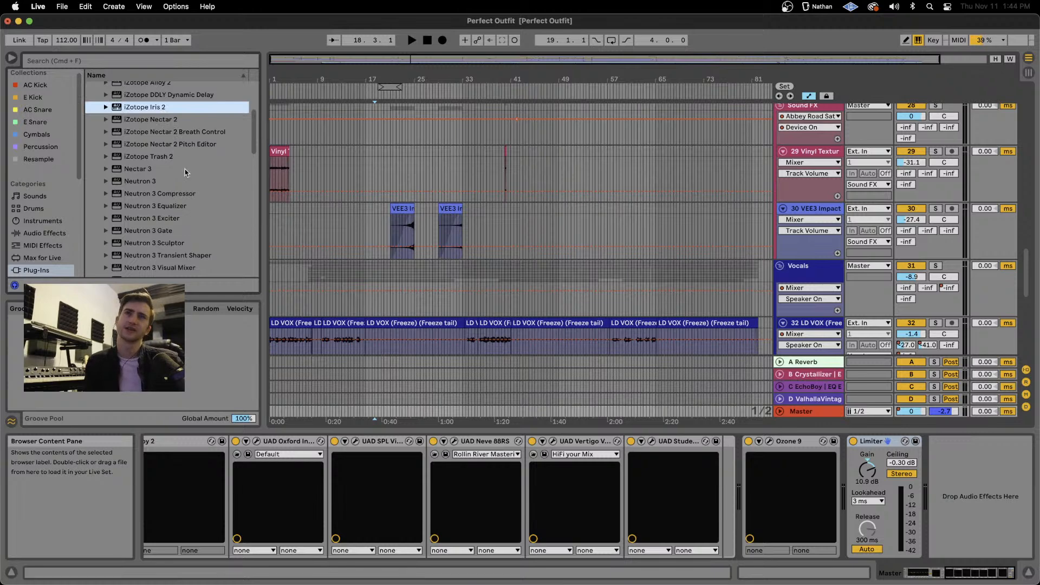
pyautogui.scroll(-2, 185, 172)
pyautogui.click(159, 136)
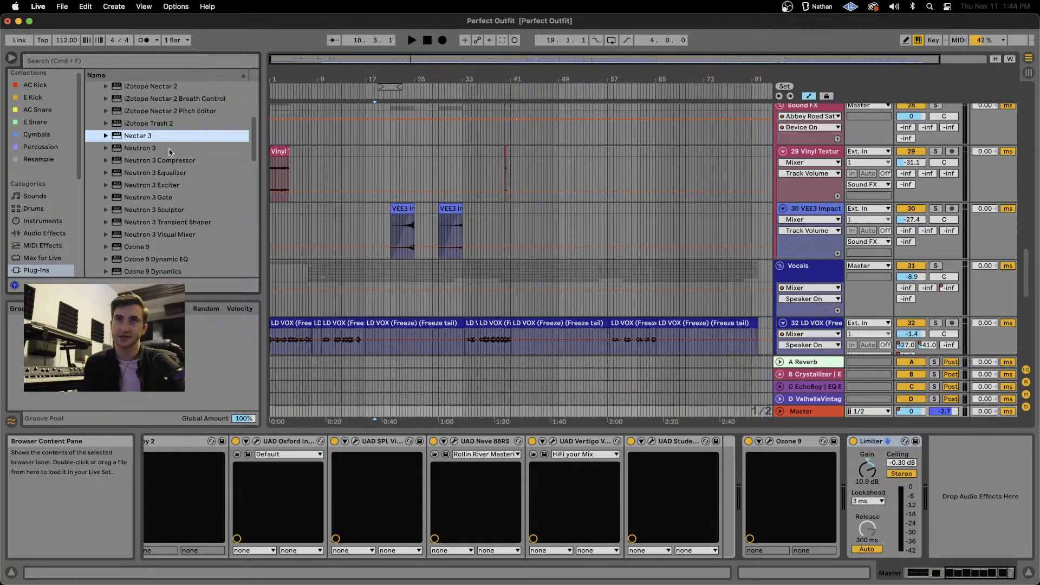
pyautogui.click(170, 151)
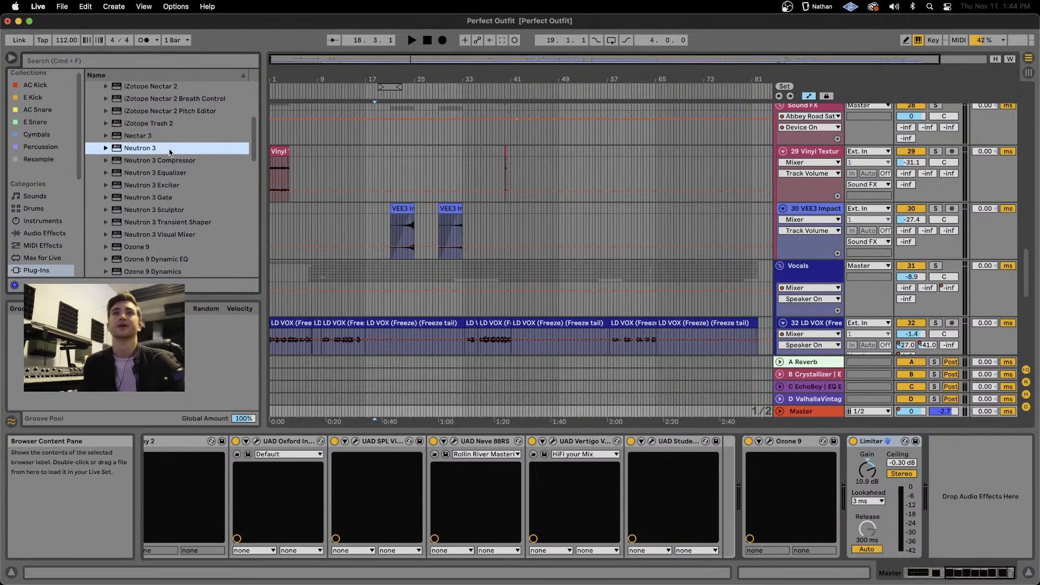
# Look through the rest of the iZotope folder and highlight Ozone 9.
pyautogui.scroll(-3, 169, 152)
pyautogui.scroll(10, 169, 152)
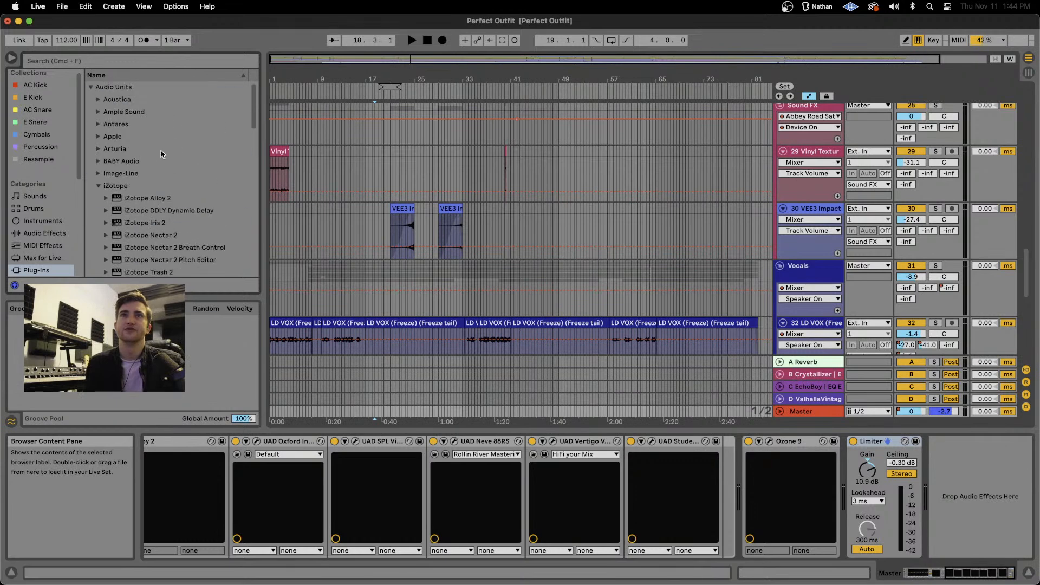
pyautogui.scroll(-20, 174, 211)
pyautogui.scroll(11, 174, 212)
pyautogui.scroll(-5, 174, 212)
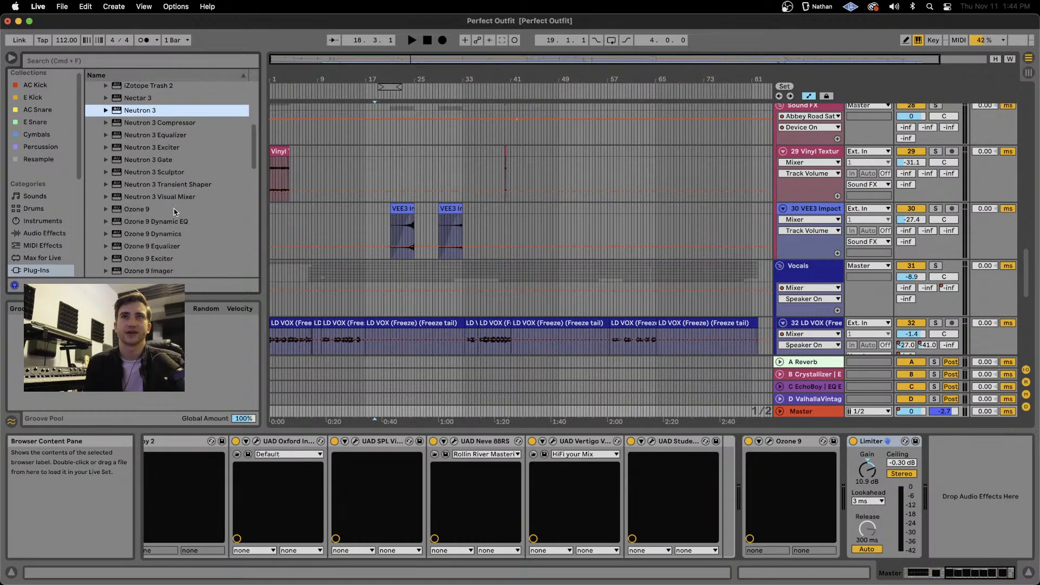
pyautogui.click(149, 143)
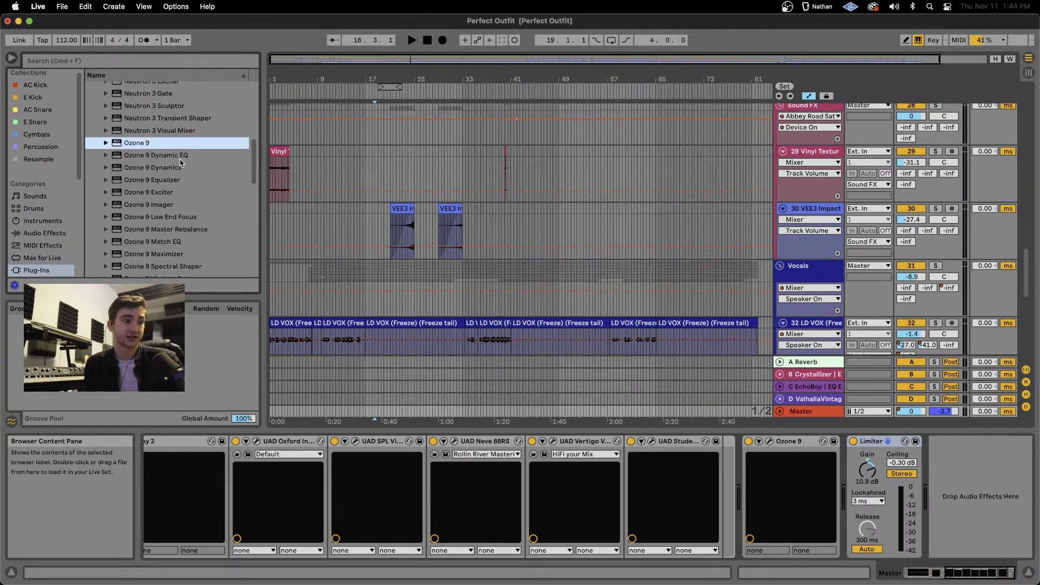
# Look through the Ozone 9 modules and RX 8 repair tools in the rest of the iZotope folder.
pyautogui.scroll(-8, 181, 163)
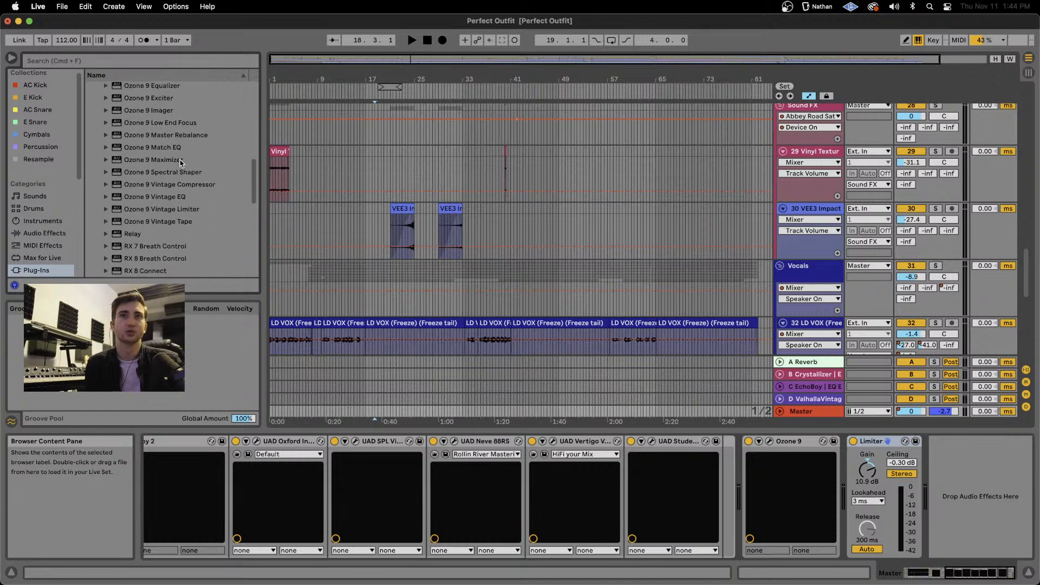
pyautogui.scroll(7, 181, 163)
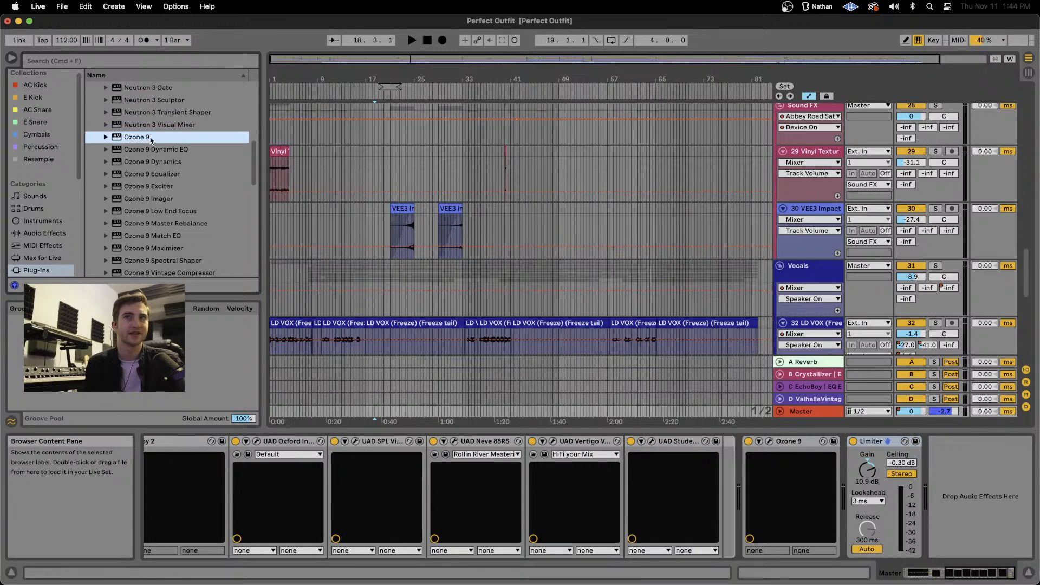
pyautogui.scroll(-10, 156, 141)
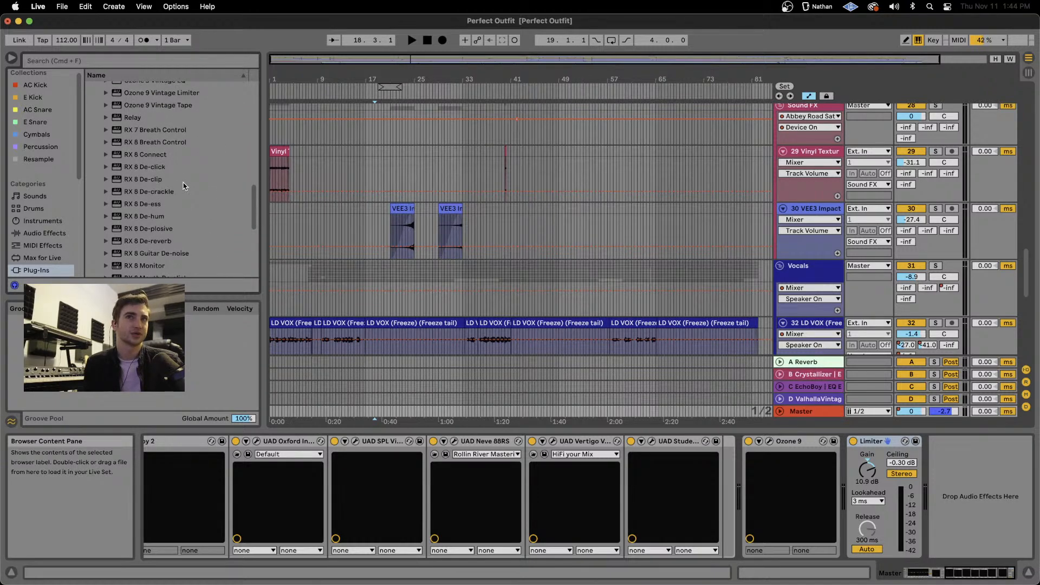
pyautogui.scroll(-8, 184, 186)
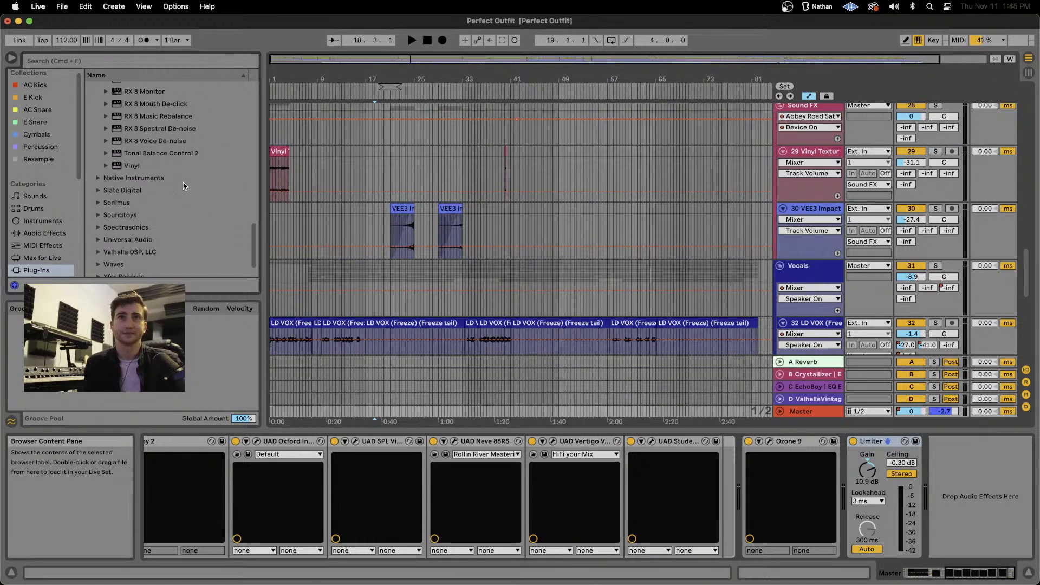
pyautogui.scroll(-1, 184, 186)
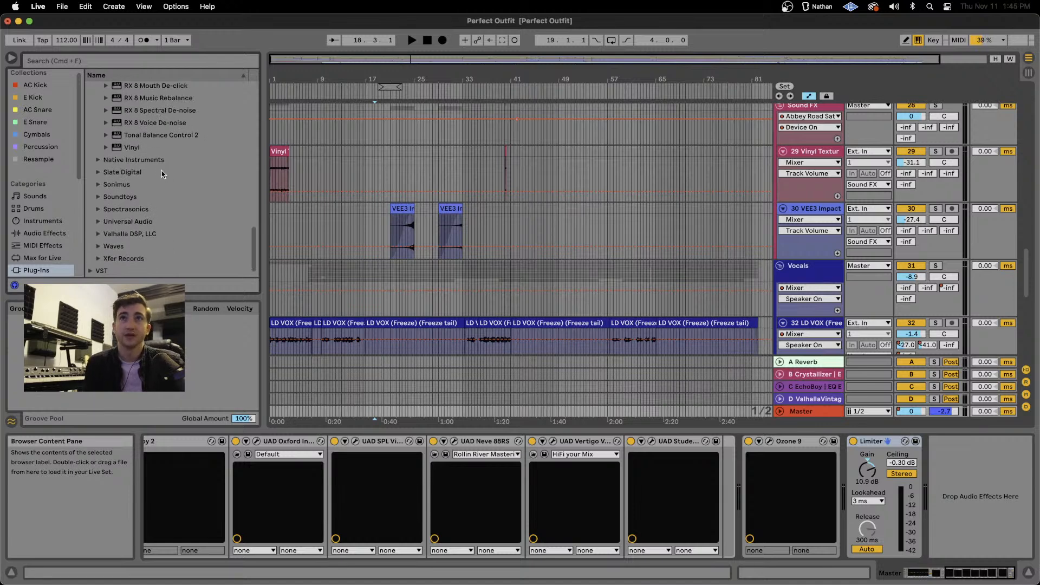
# Collapse the iZotope folder, expand the Native Instruments folder and look through its plug-ins.
pyautogui.click(130, 137)
pyautogui.click(125, 173)
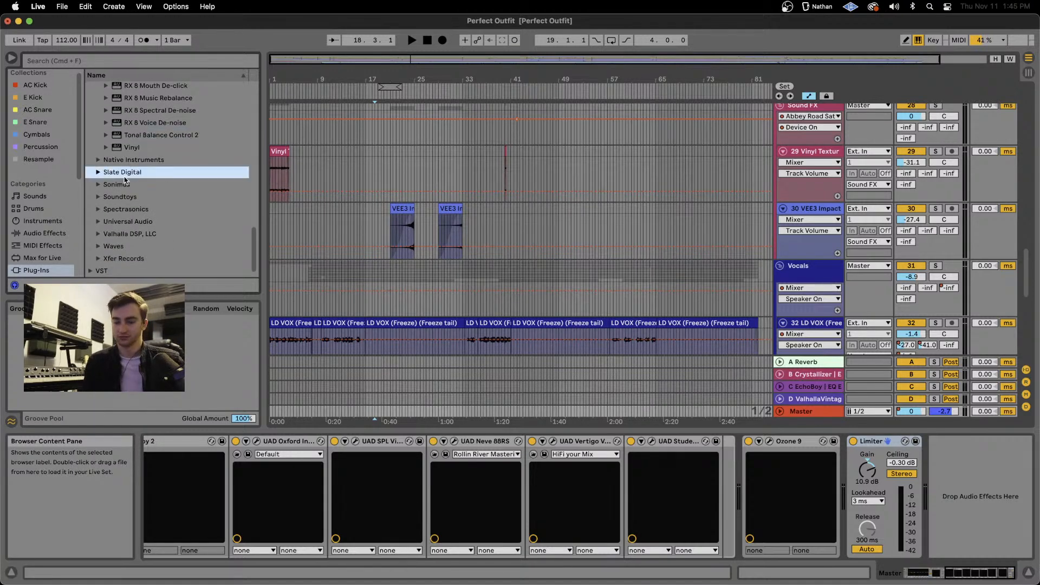
pyautogui.press('Up')
pyautogui.press('Right')
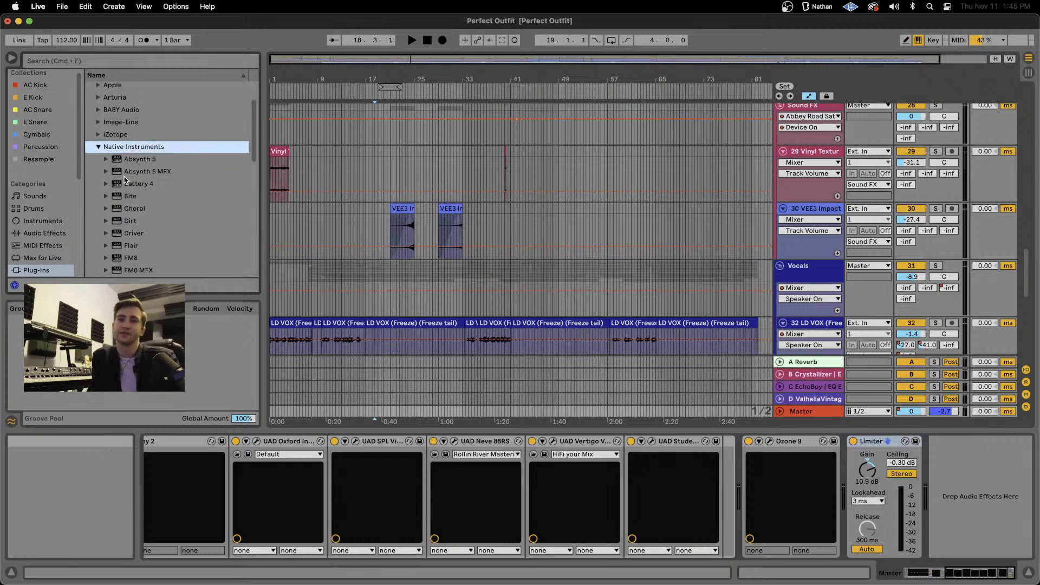
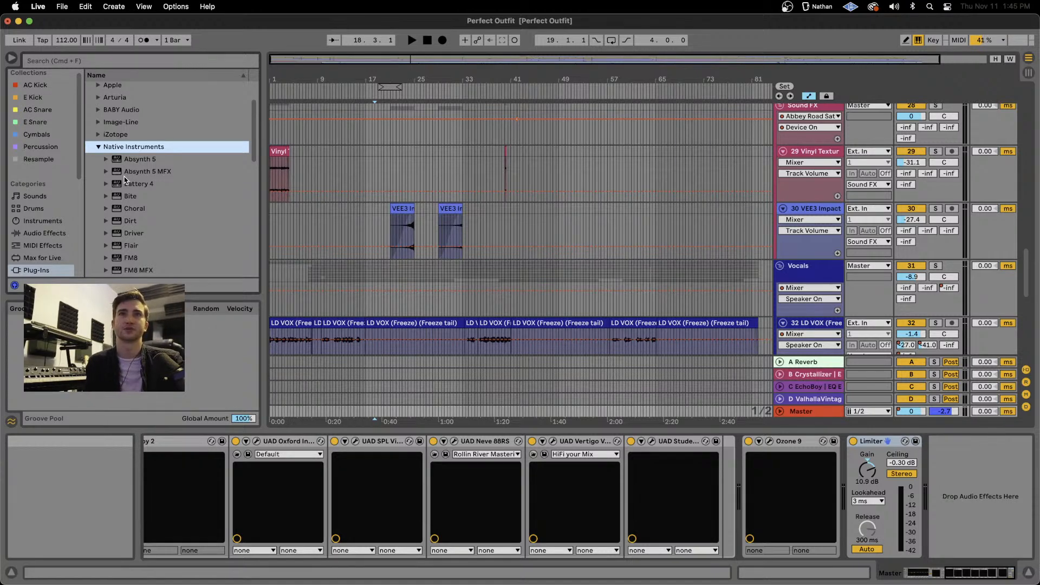
pyautogui.scroll(-3, 165, 176)
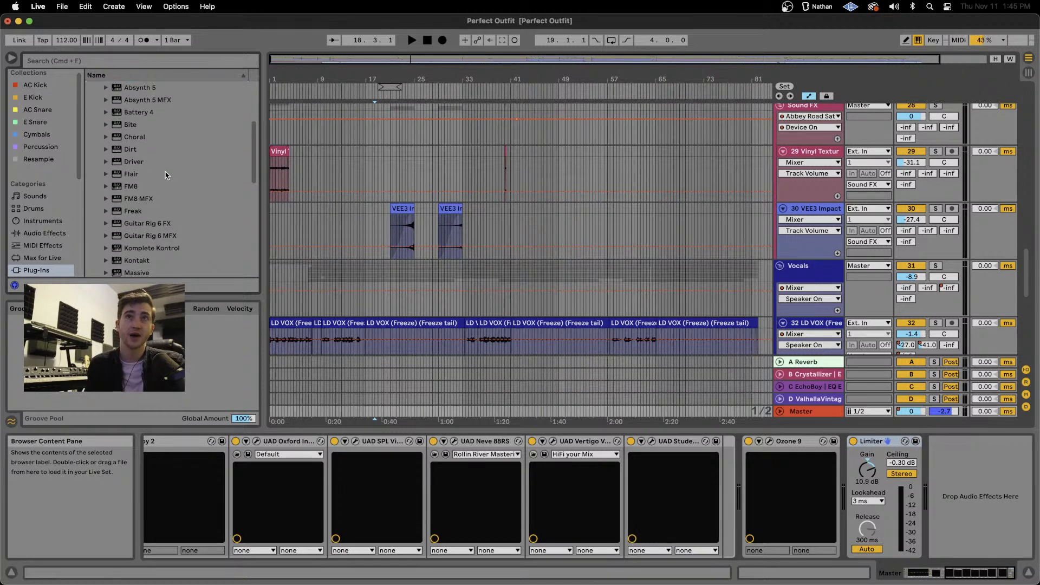
pyautogui.scroll(-6, 165, 175)
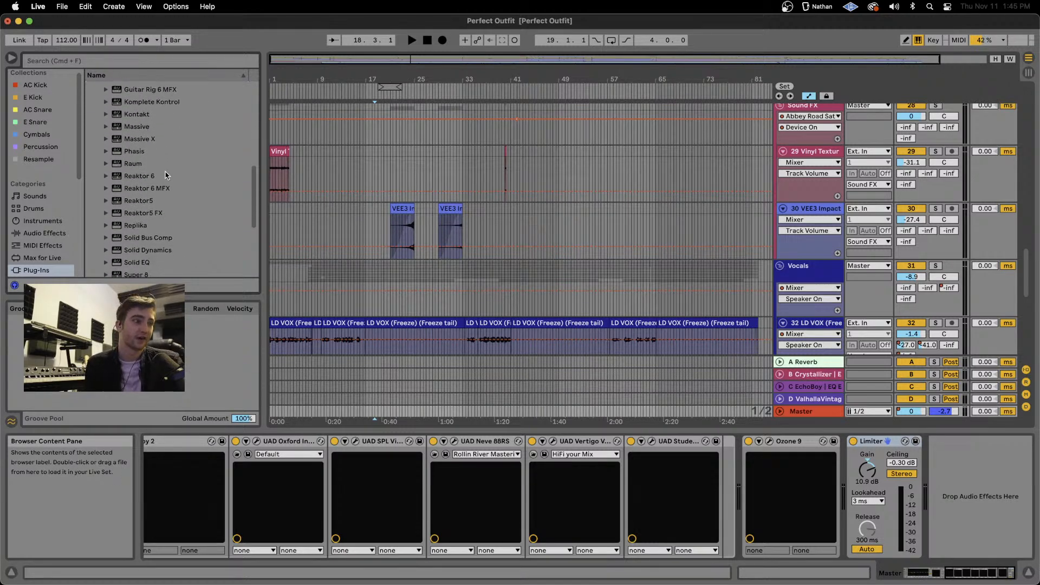
pyautogui.scroll(4, 166, 176)
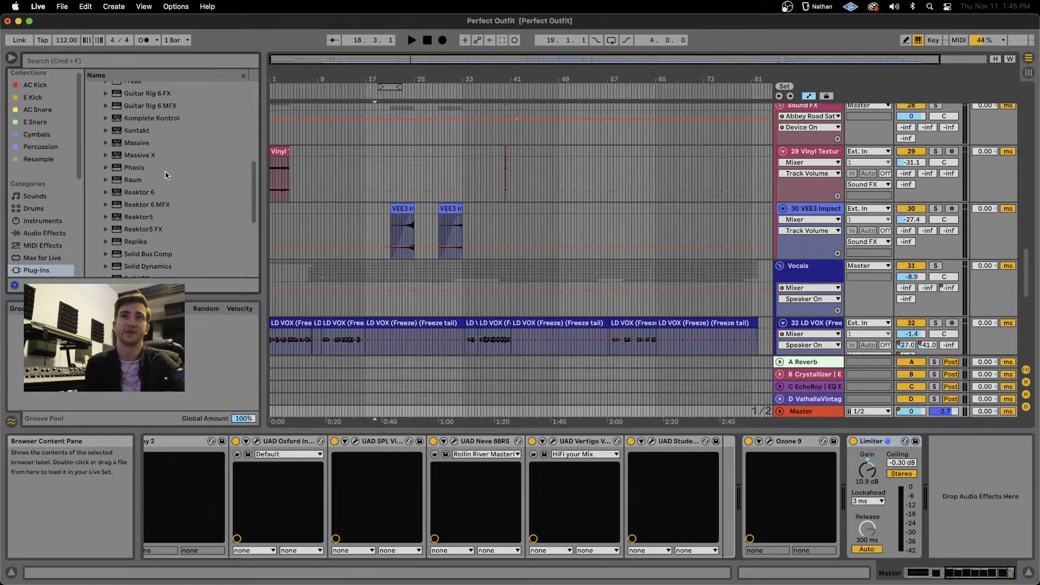
pyautogui.scroll(5, 166, 175)
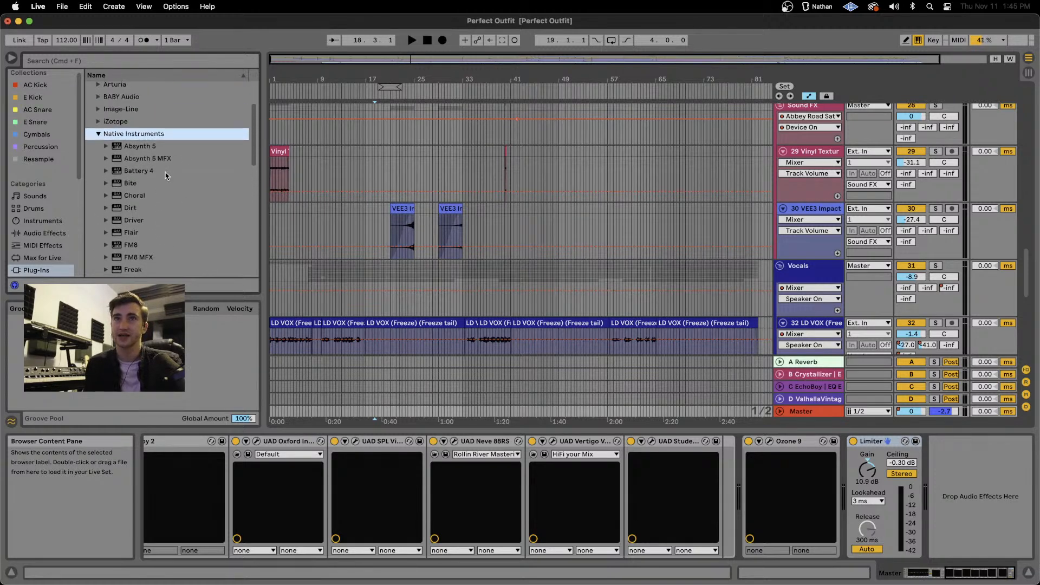
# Highlight Absynth 5, Battery 4, FM8 and Guitar Rig 6 FX one after another in the Native Instruments folder.
pyautogui.click(150, 146)
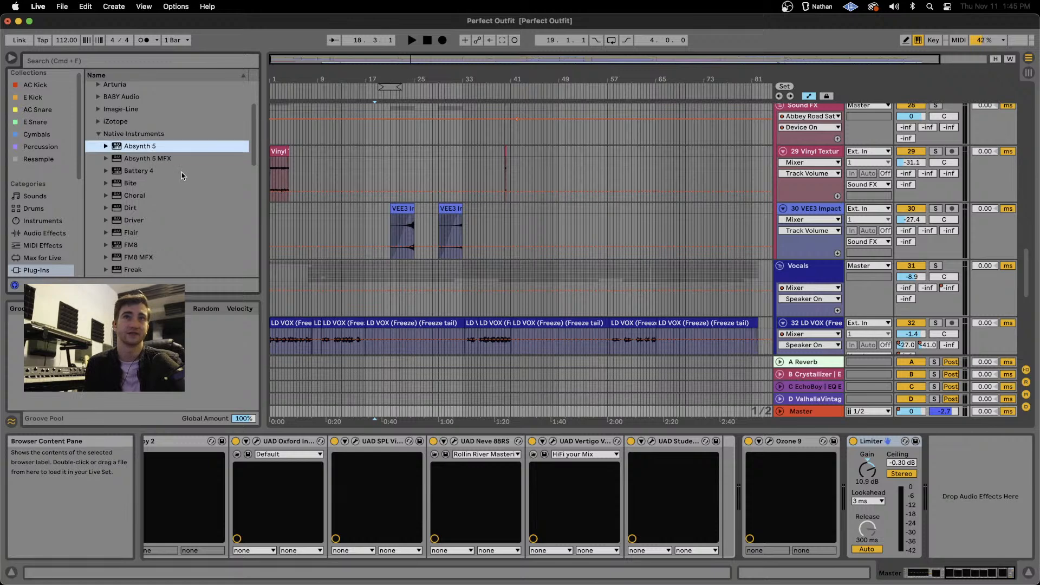
pyautogui.scroll(-1, 128, 163)
pyautogui.click(133, 154)
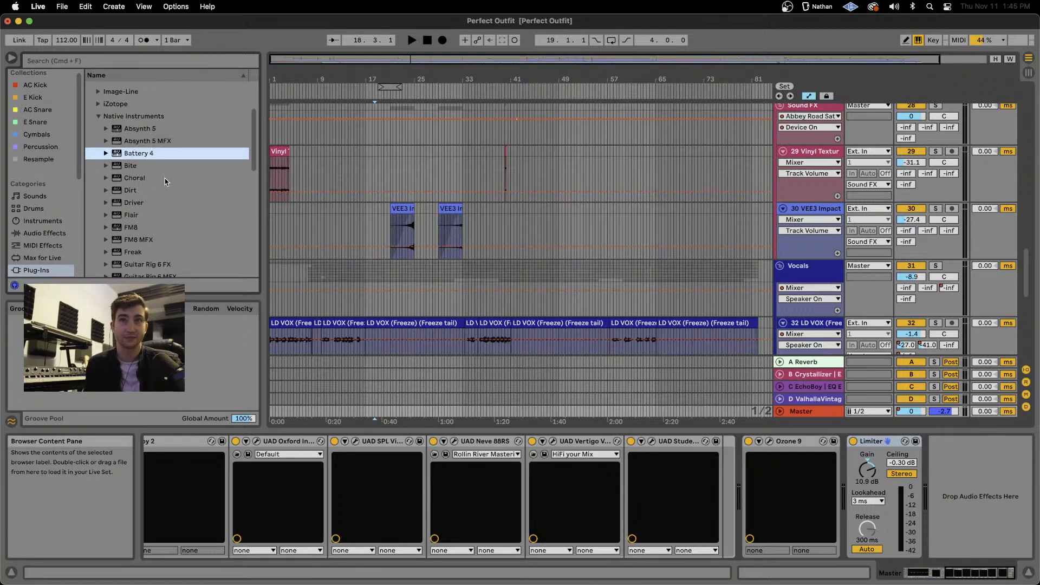
pyautogui.scroll(-3, 168, 182)
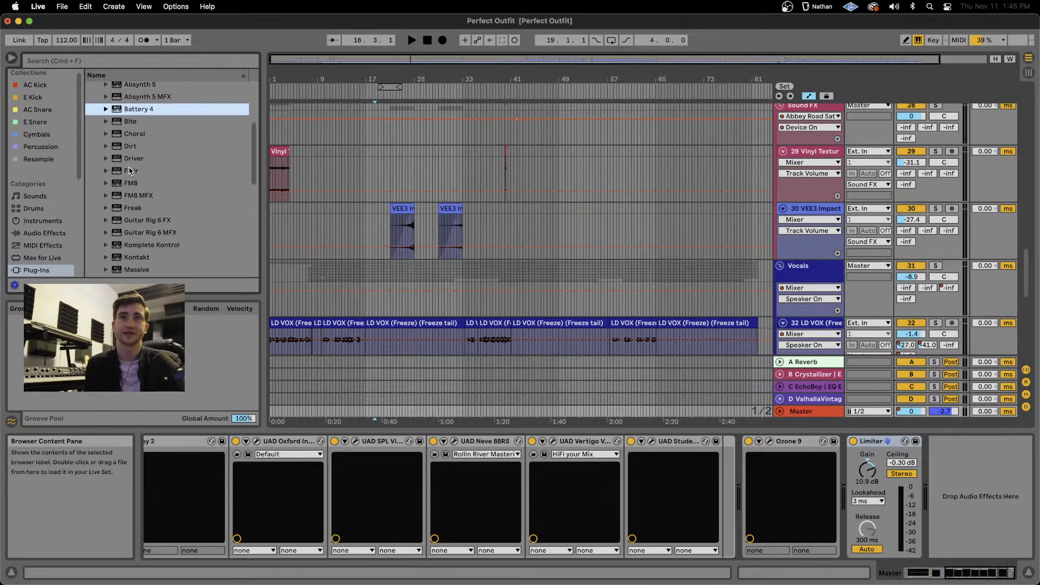
pyautogui.click(131, 182)
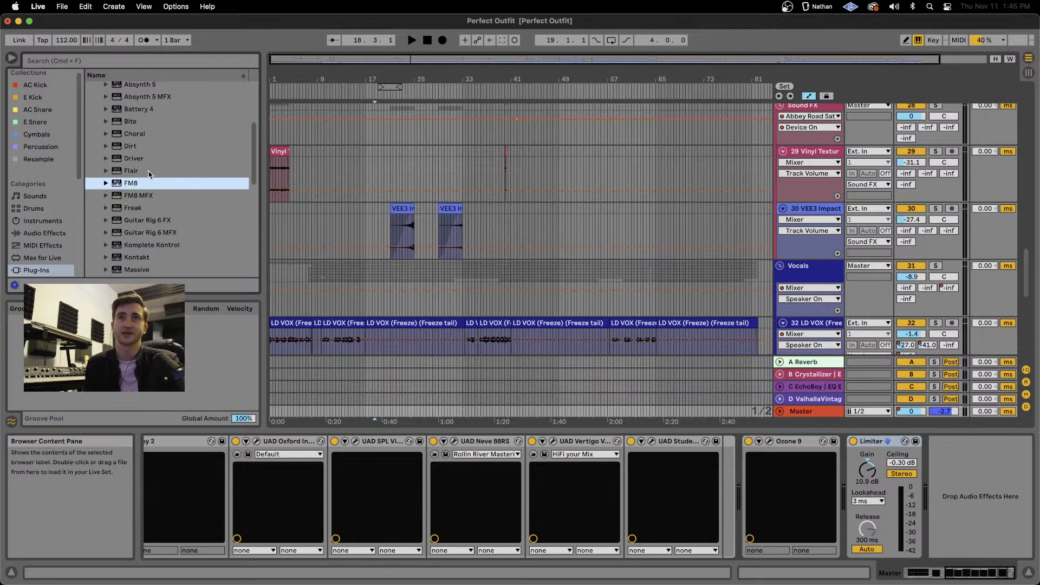
pyautogui.scroll(-4, 150, 174)
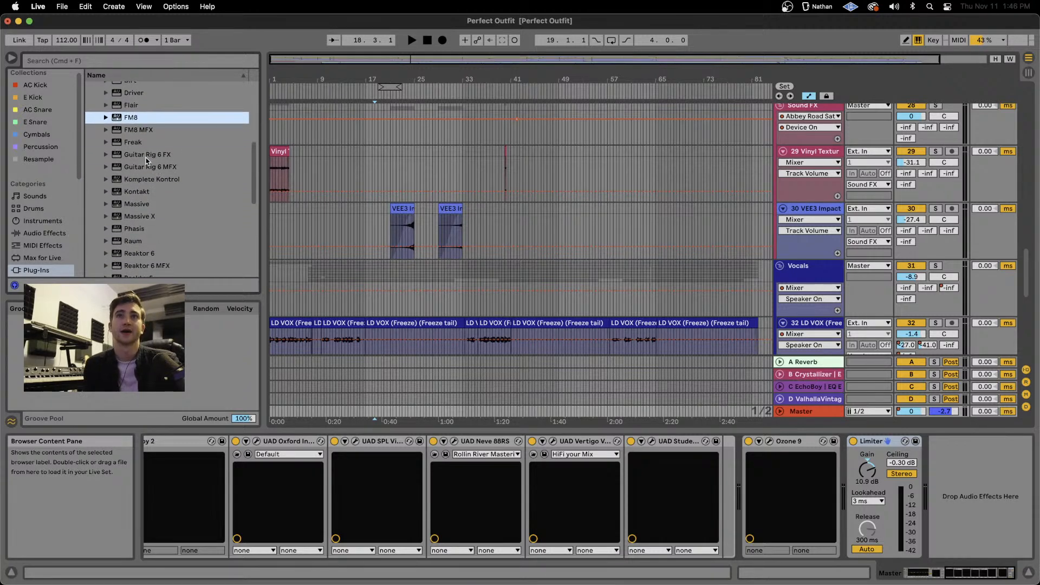
pyautogui.click(148, 156)
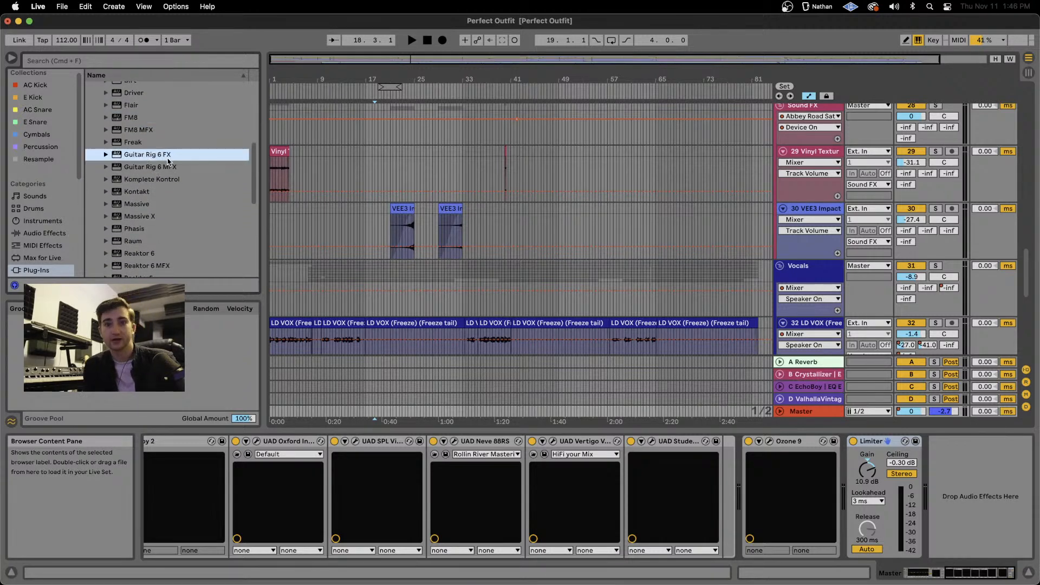
# Highlight Kontakt, Massive, Massive X, Reaktor 6 and Super 8 one after another in the Native Instruments folder.
pyautogui.click(165, 191)
pyautogui.scroll(-2, 168, 197)
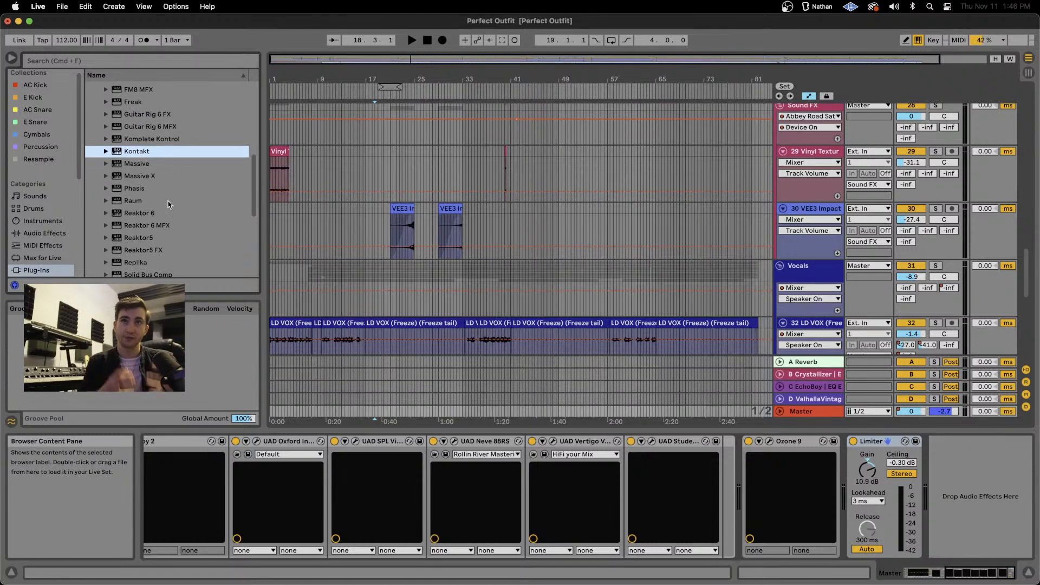
pyautogui.click(143, 165)
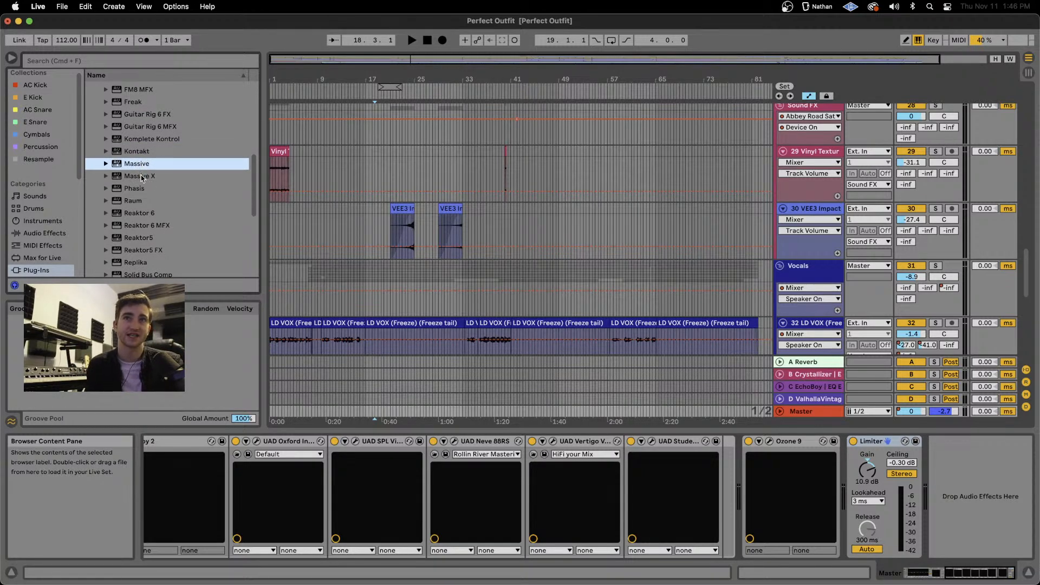
pyautogui.click(142, 177)
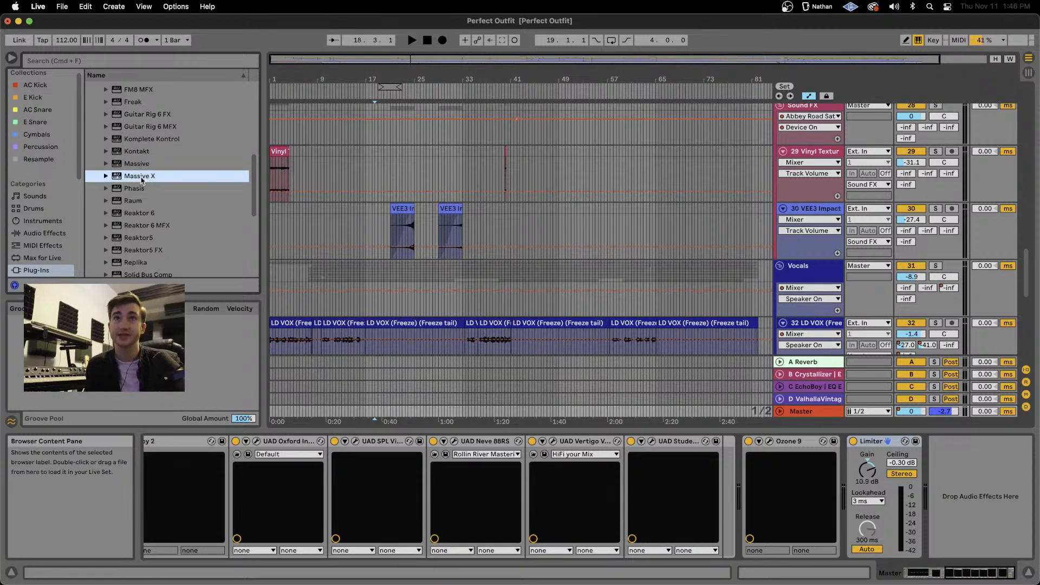
pyautogui.scroll(-3, 168, 186)
pyautogui.click(151, 181)
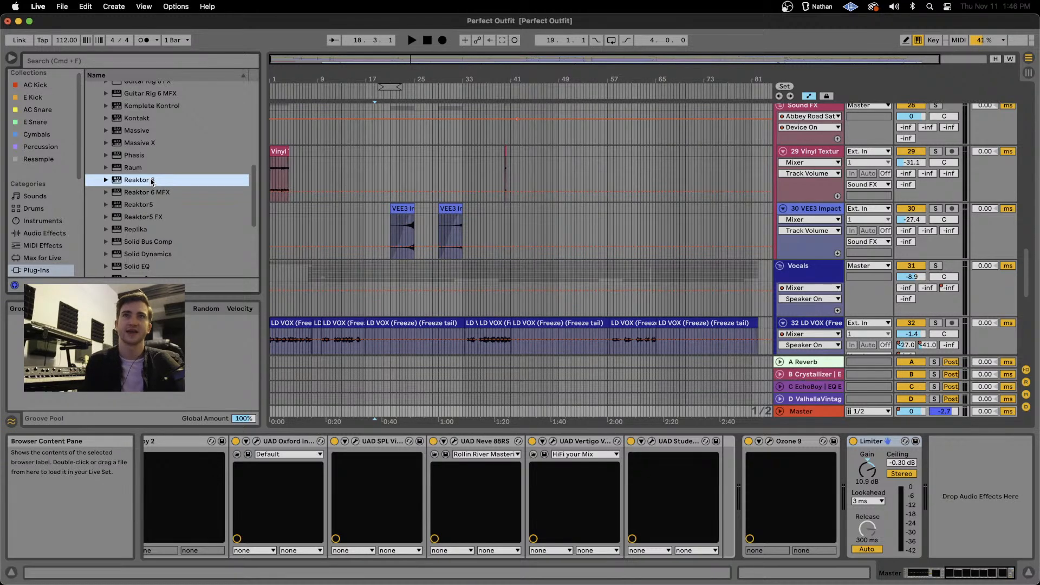
pyautogui.scroll(-5, 151, 183)
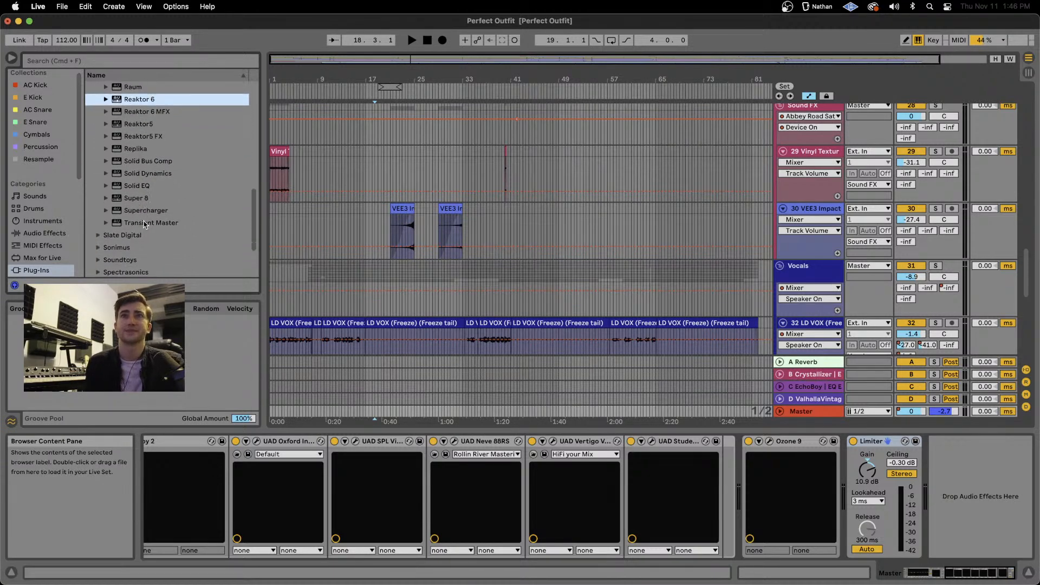
pyautogui.click(142, 205)
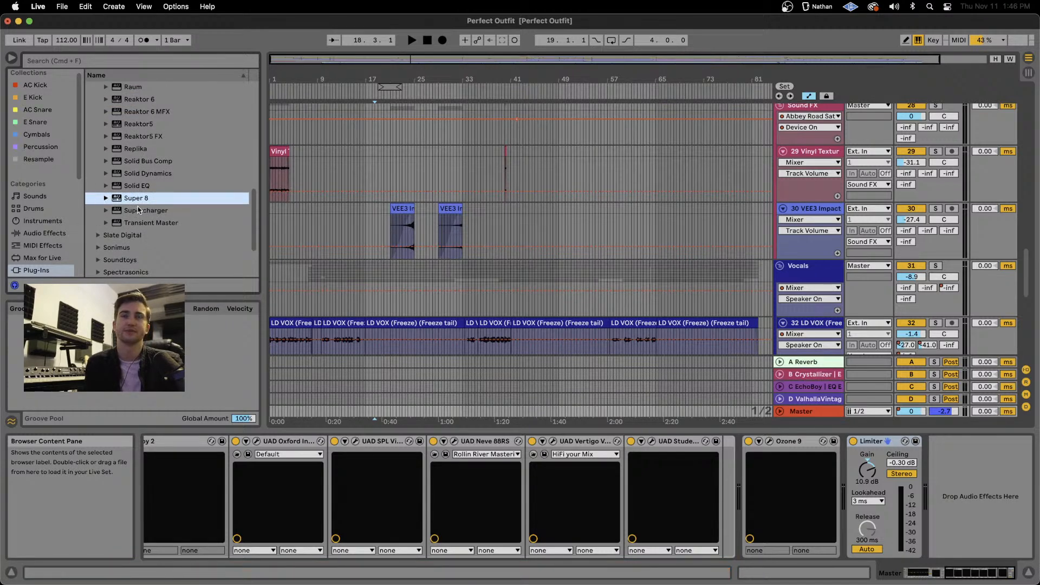
# Load Kontakt on a new track below the last vocal track and reposition its window to show the whole interface.
pyautogui.scroll(5, 147, 217)
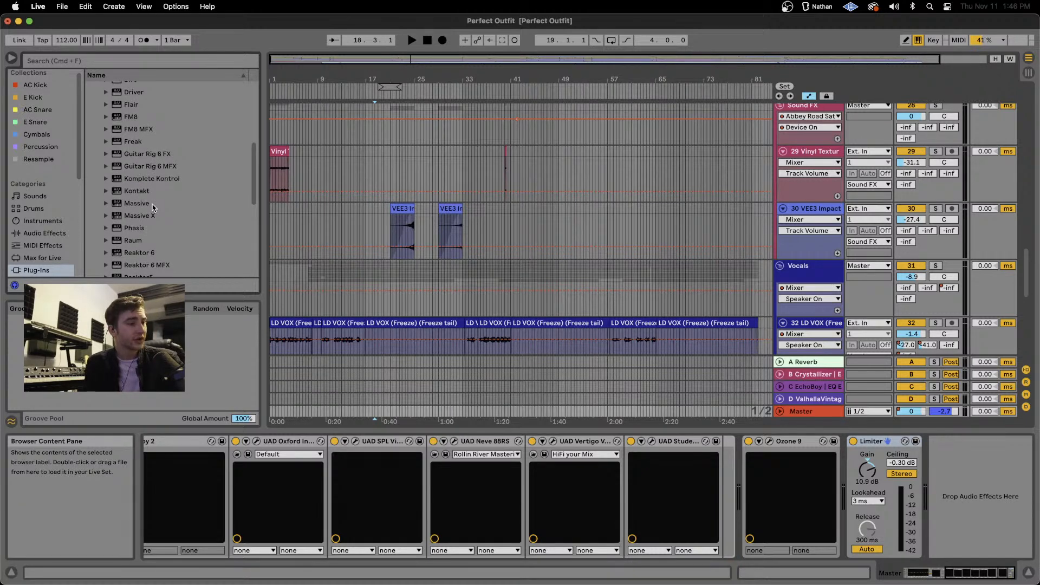
pyautogui.scroll(2, 153, 208)
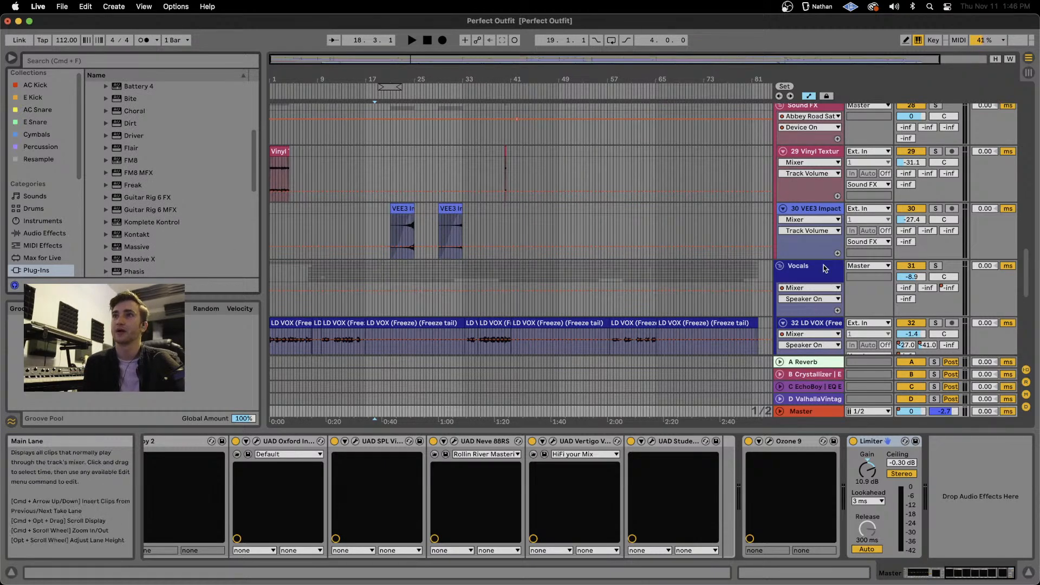
pyautogui.scroll(-10, 379, 266)
pyautogui.click(270, 236)
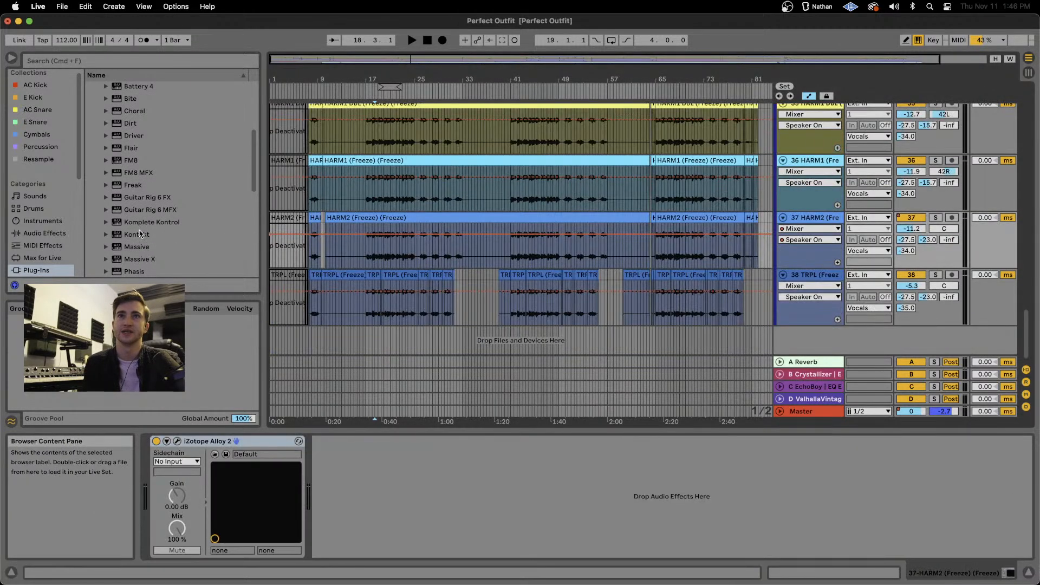
pyautogui.moveTo(142, 234); pyautogui.dragTo(402, 293)
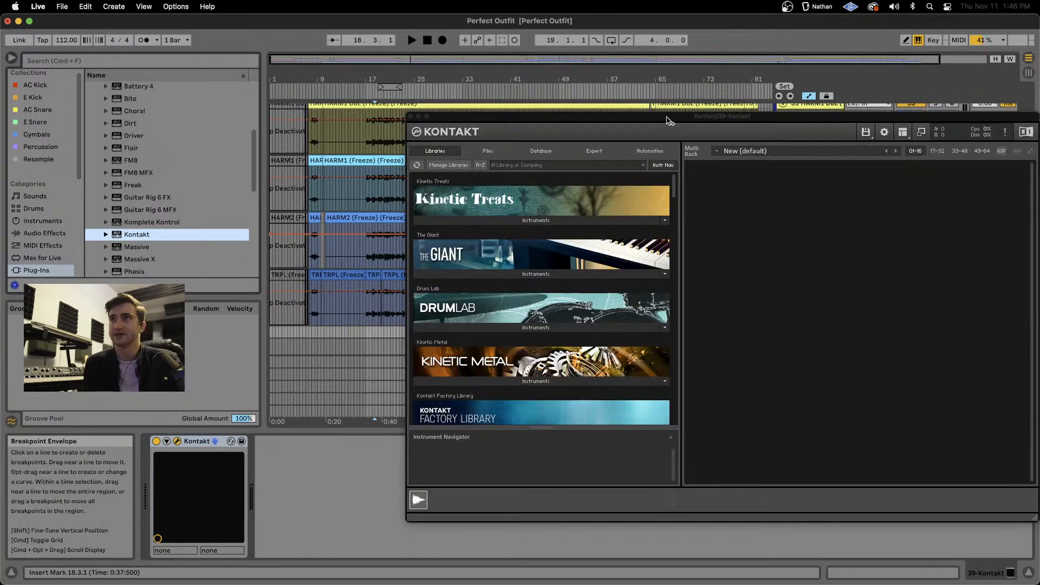
pyautogui.moveTo(668, 117); pyautogui.dragTo(585, 96)
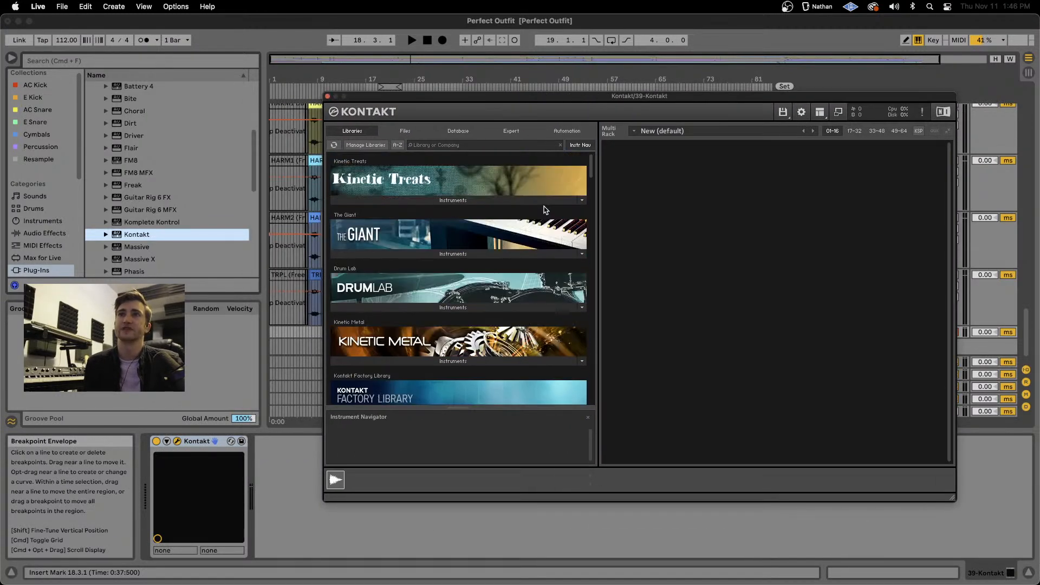
# Try out the Xylo Polyphones instrument from the Kinetic Treats library at a lowered volume and remove it from the rack again.
pyautogui.click(447, 201)
pyautogui.doubleClick(404, 234)
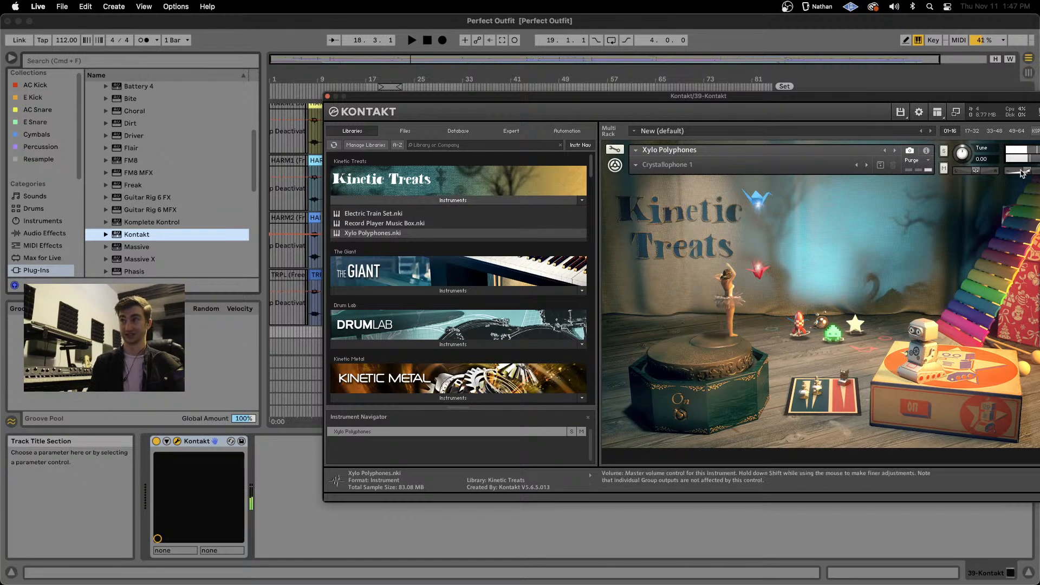
pyautogui.moveTo(1026, 172); pyautogui.dragTo(1011, 174)
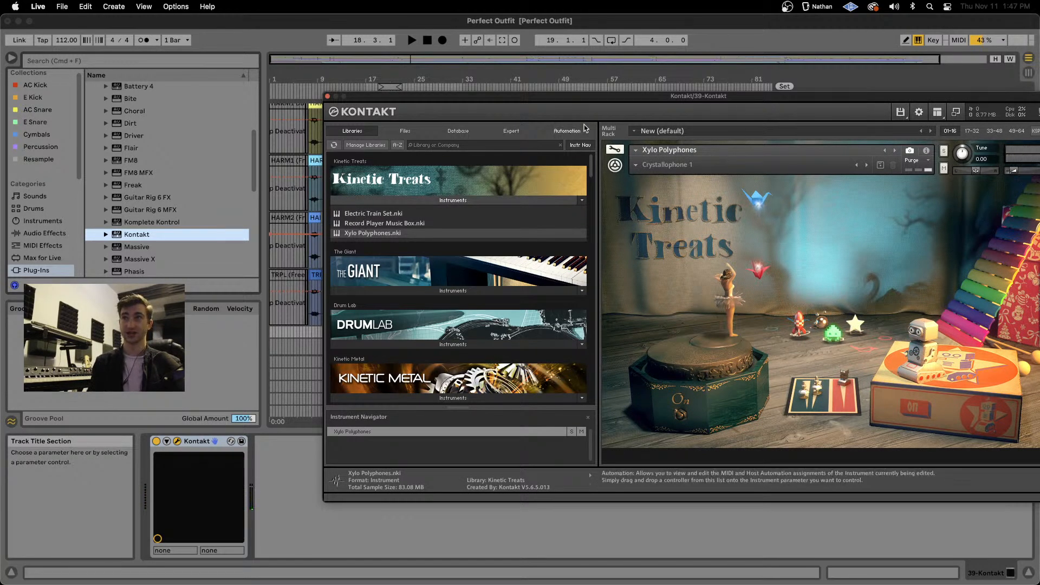
pyautogui.moveTo(912, 98); pyautogui.dragTo(689, 98)
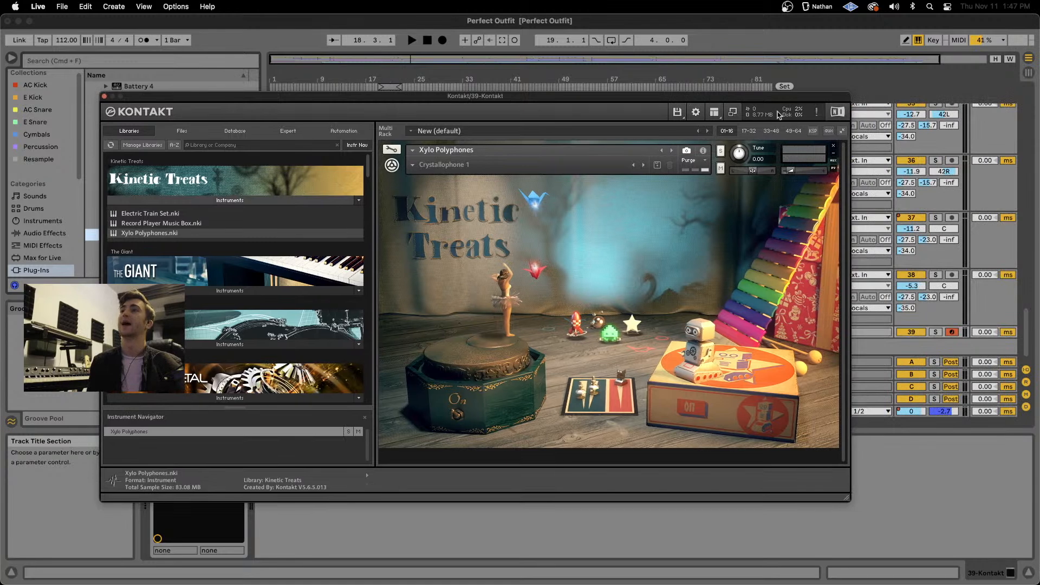
pyautogui.click(833, 145)
pyautogui.click(489, 229)
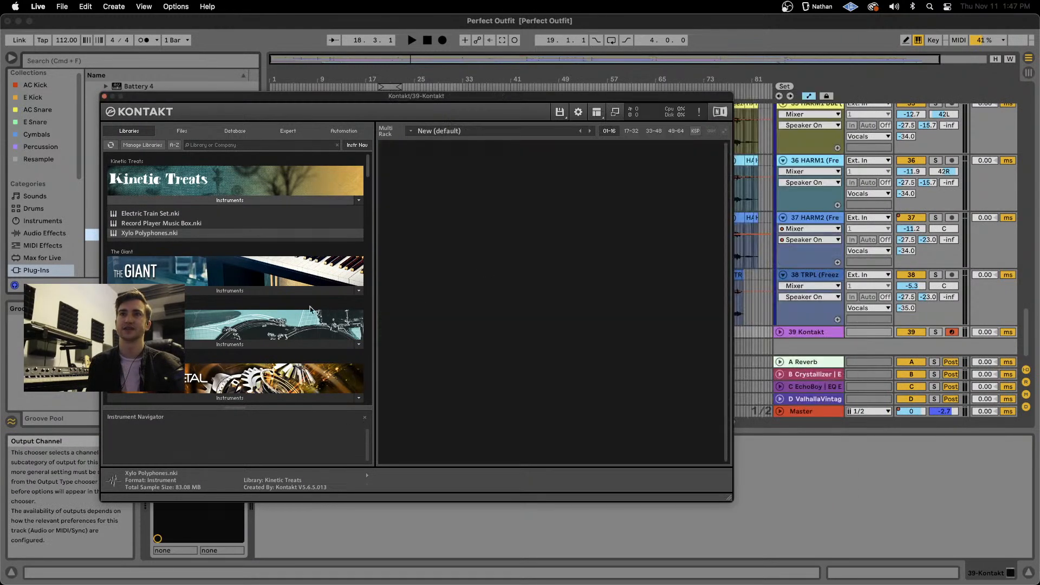
# Look through the installed instrument libraries in Kontakt.
pyautogui.scroll(-4, 266, 298)
pyautogui.scroll(-4, 266, 299)
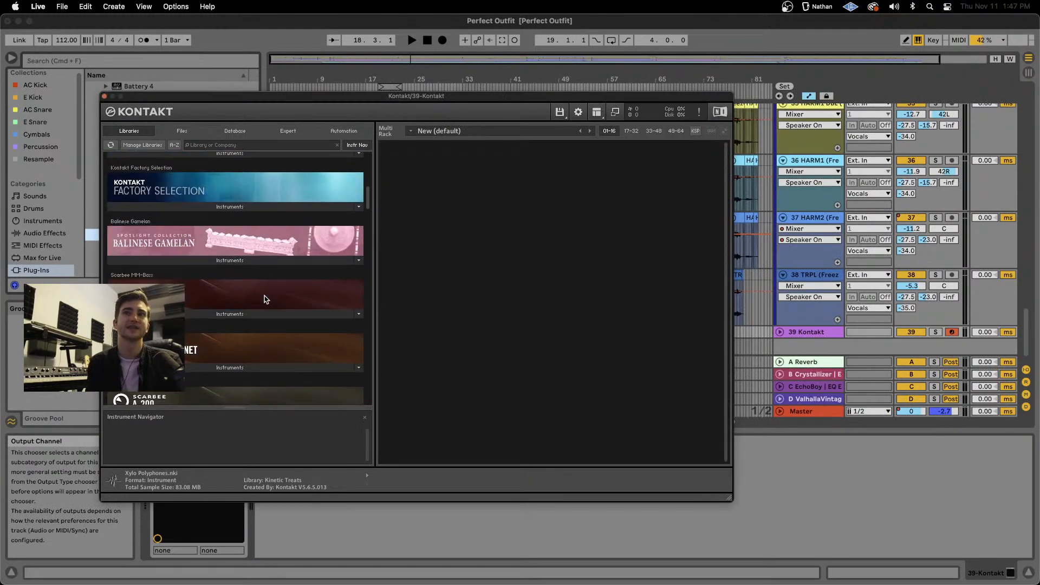
pyautogui.scroll(-2, 266, 298)
pyautogui.scroll(4, 265, 299)
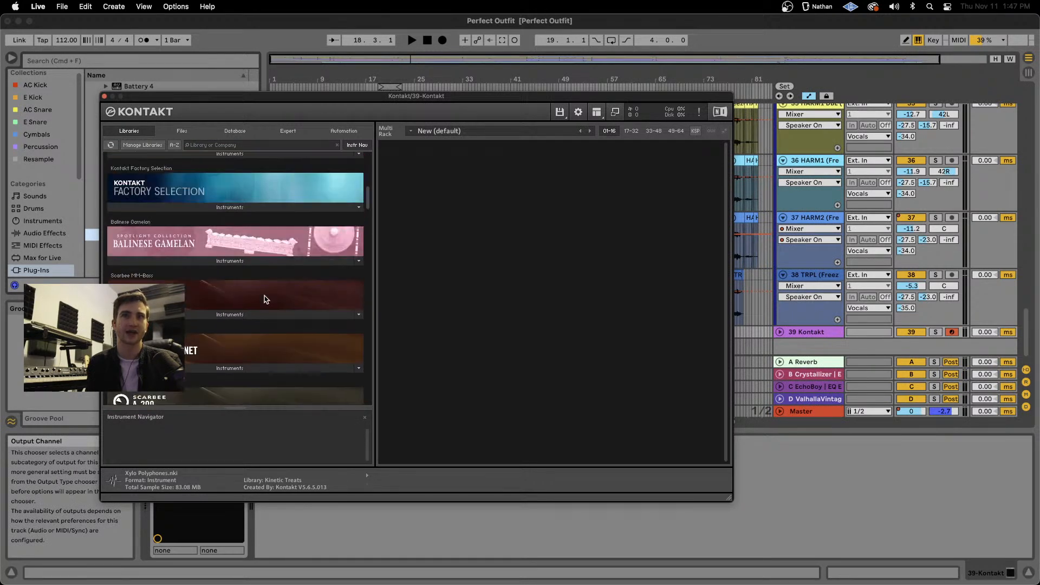
# Try out the OP Kettle Gongs instrument from the Balinese Gamelan library with a few notes and remove it from the rack again.
pyautogui.click(227, 304)
pyautogui.doubleClick(190, 346)
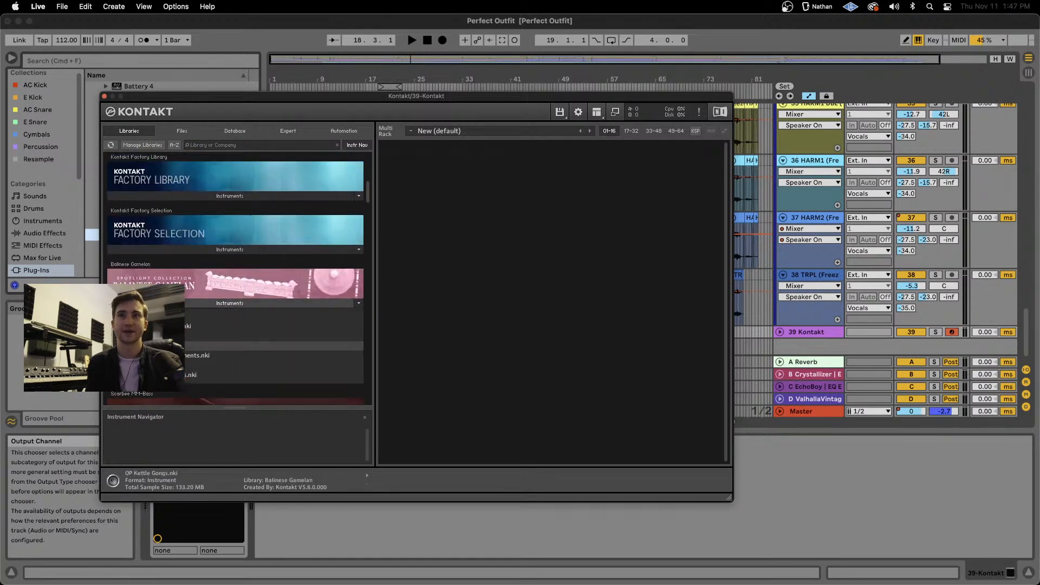
pyautogui.press('a')
pyautogui.press('a')
pyautogui.press('z')
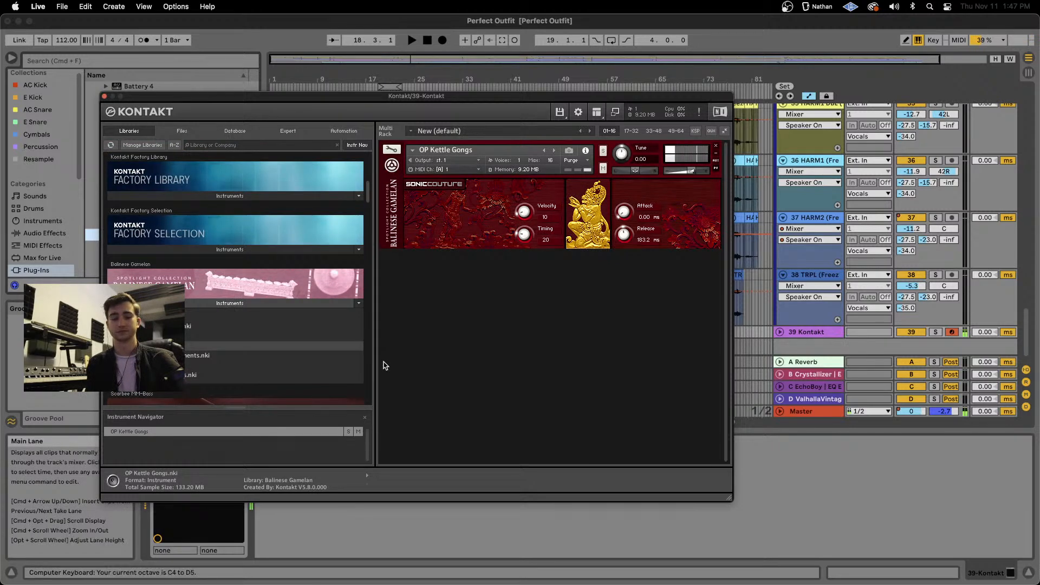
pyautogui.press('a')
pyautogui.press('z')
pyautogui.click(716, 146)
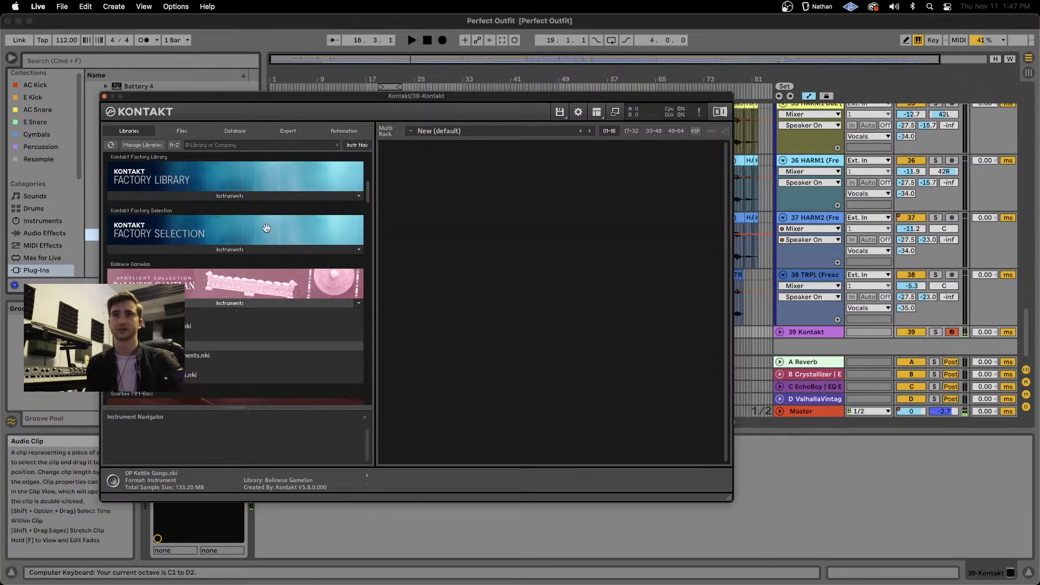
# Load the Palm Muted instrument from the Scarbee Rickenbacker Bass library into the rack.
pyautogui.scroll(-8, 236, 271)
pyautogui.scroll(-10, 235, 271)
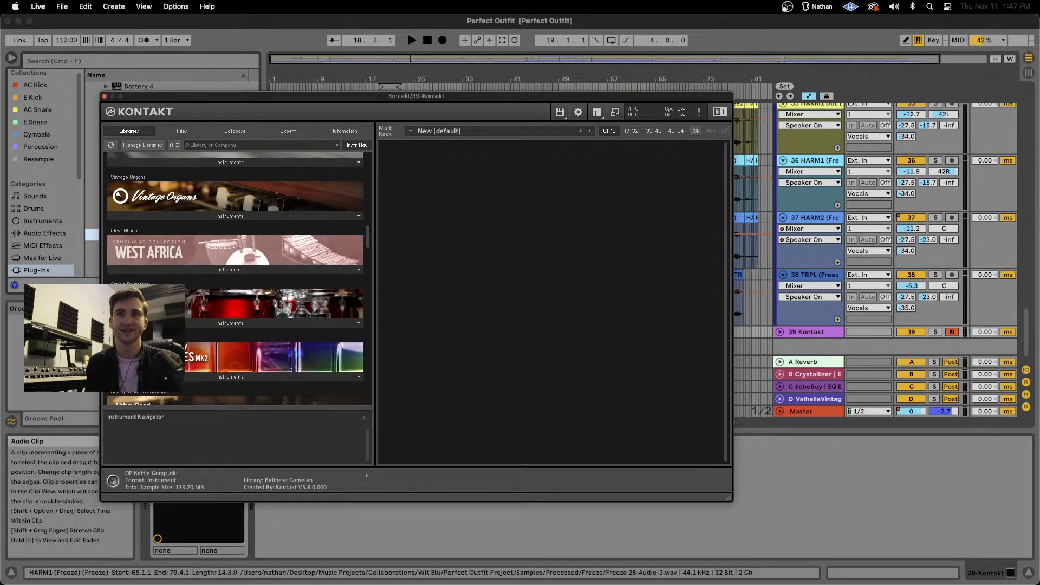
pyautogui.scroll(-3, 185, 346)
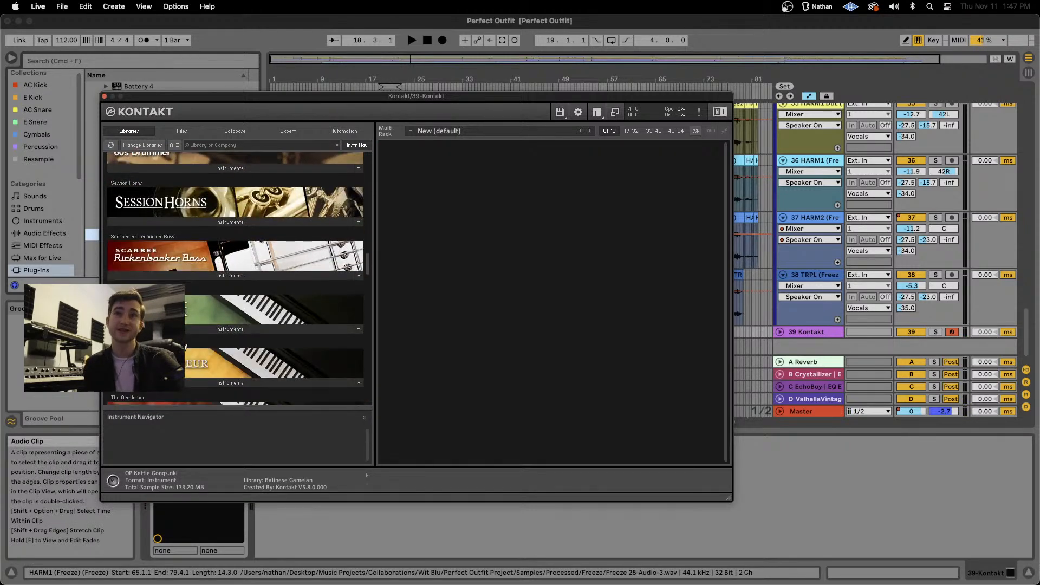
pyautogui.click(225, 280)
pyautogui.click(227, 290)
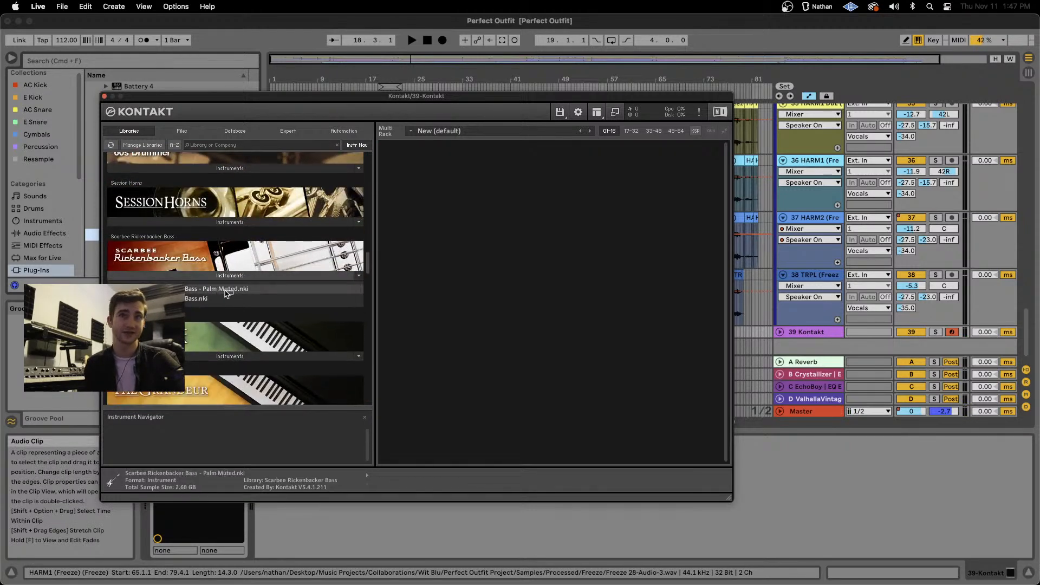
pyautogui.doubleClick(226, 294)
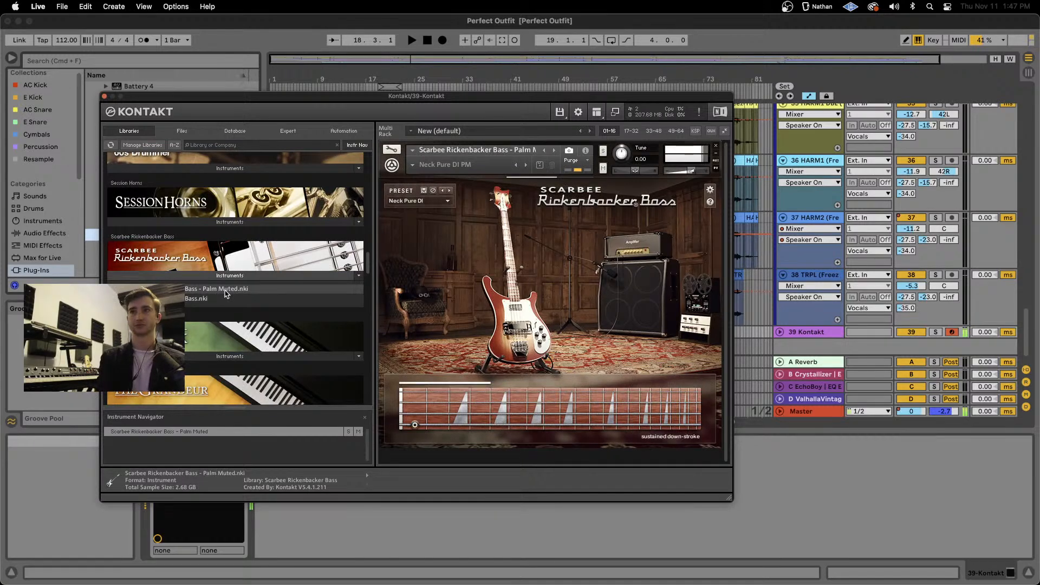
# Play a few notes on the palm-muted Rickenbacker bass and remove it from the rack without saving changes.
pyautogui.press('z')
pyautogui.press('h')
pyautogui.press('j')
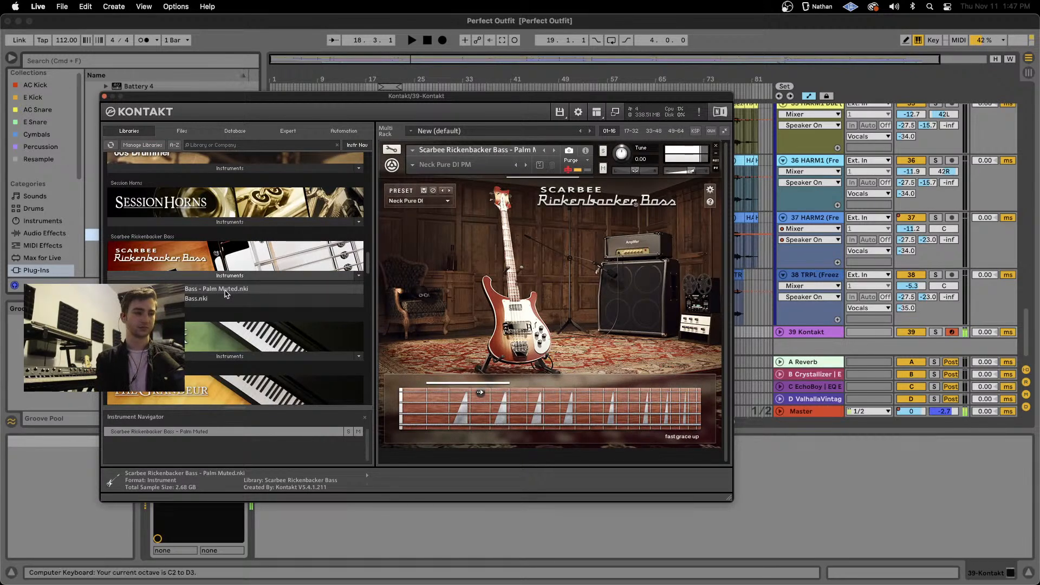
pyautogui.press('d')
pyautogui.press('s')
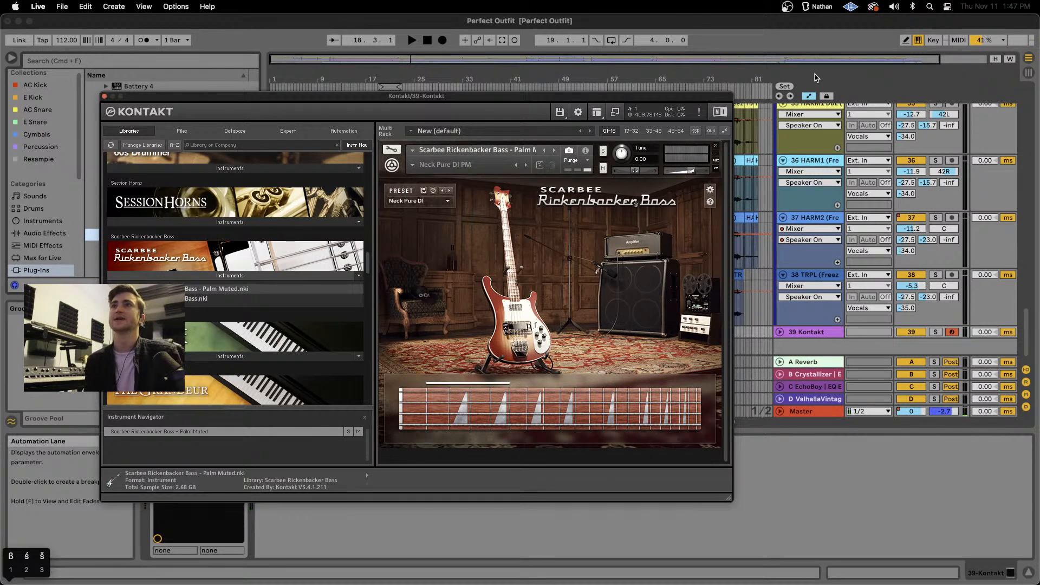
pyautogui.click(716, 145)
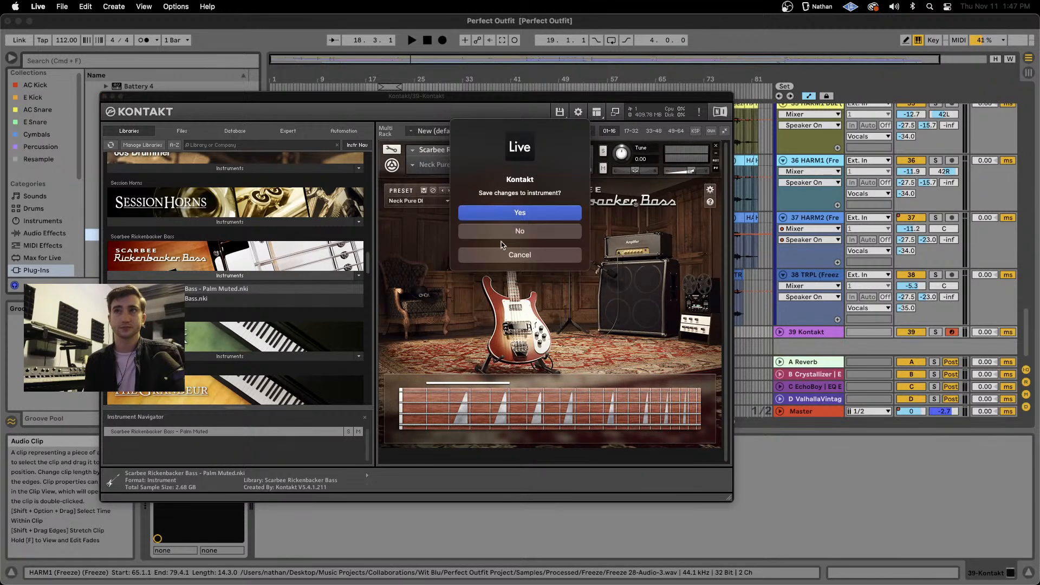
pyautogui.click(503, 236)
# Find the Cloud Supply library among the installed Kontakt libraries and load its Cloud Supply instrument.
pyautogui.scroll(15, 244, 303)
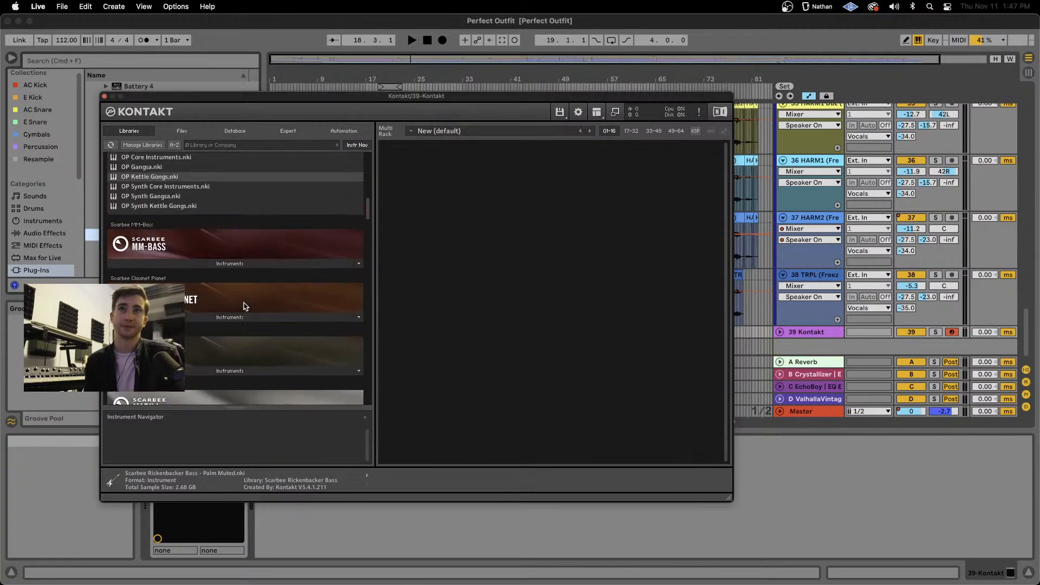
pyautogui.scroll(-8, 216, 325)
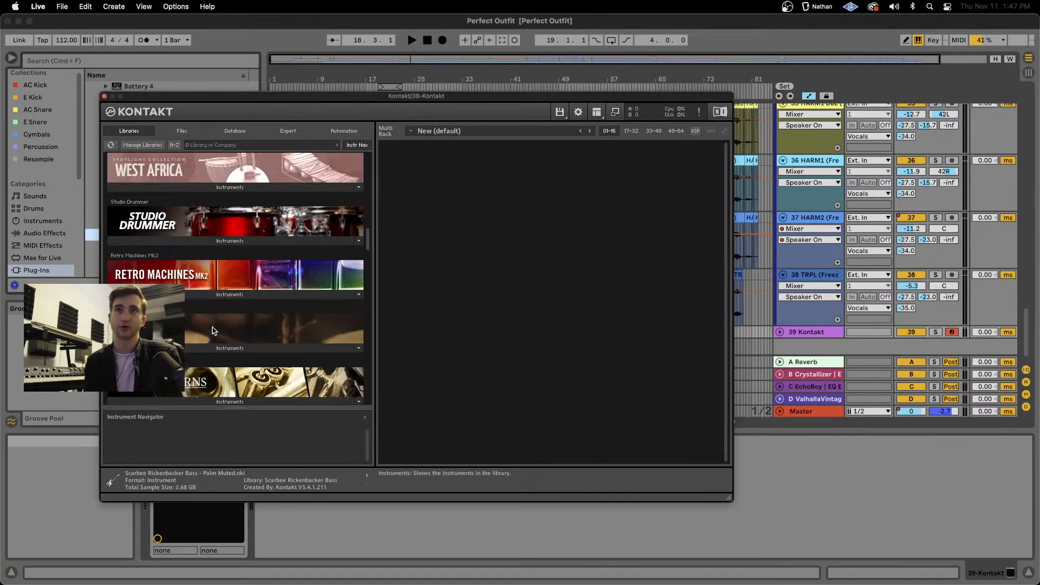
pyautogui.scroll(-10, 213, 330)
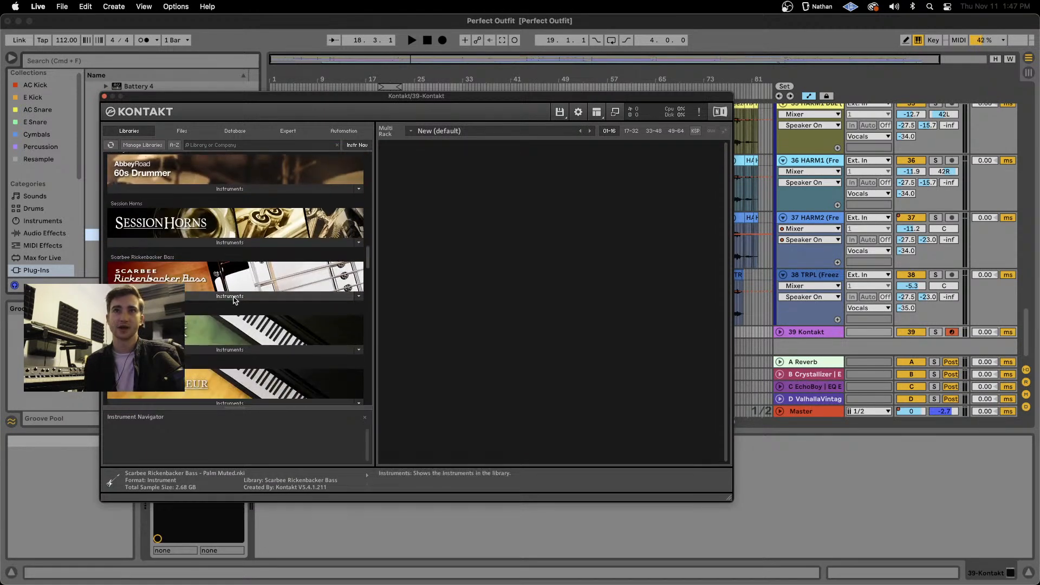
pyautogui.scroll(-10, 234, 300)
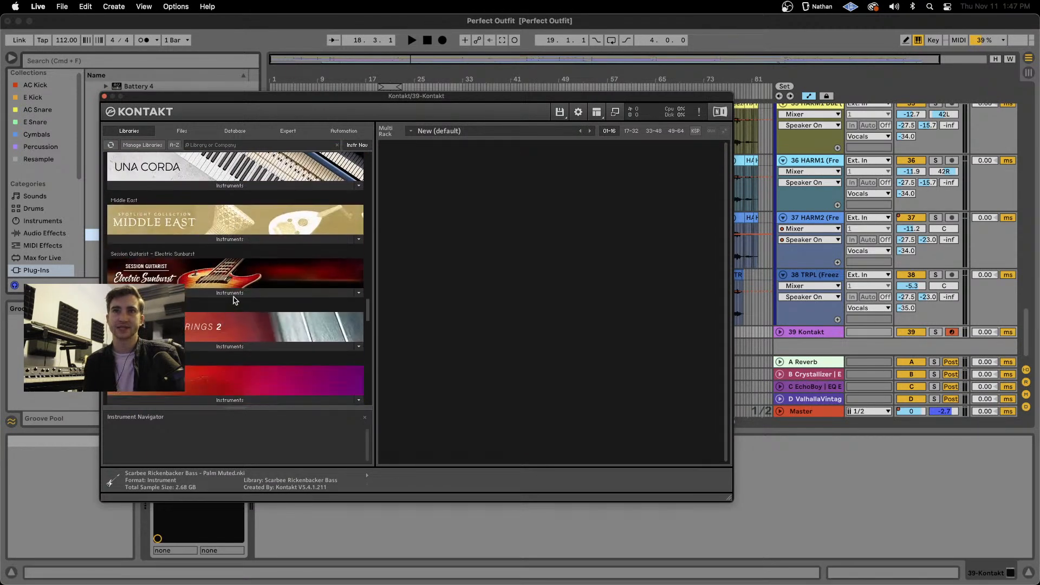
pyautogui.scroll(-5, 257, 257)
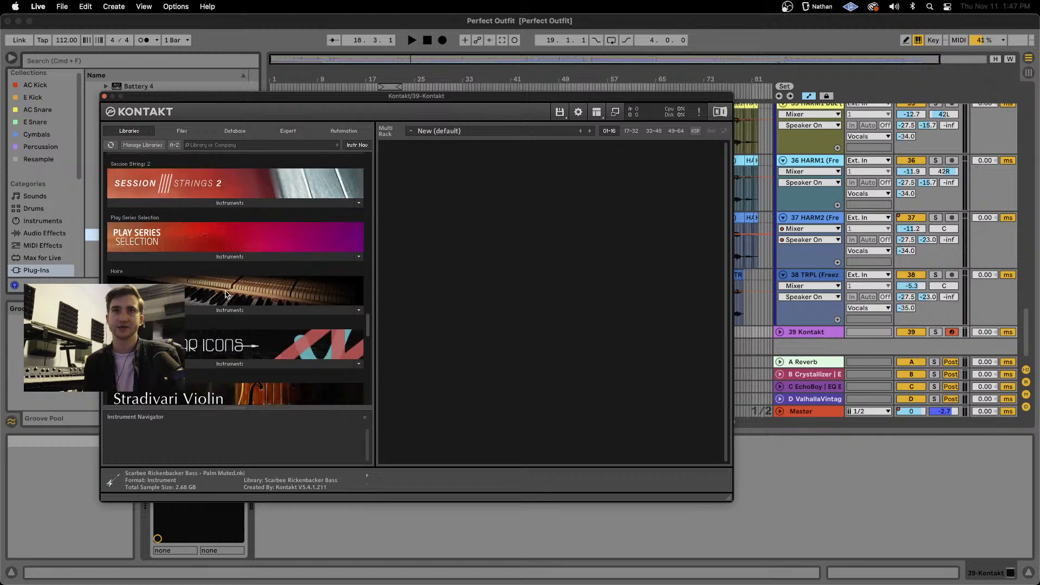
pyautogui.scroll(-2, 257, 257)
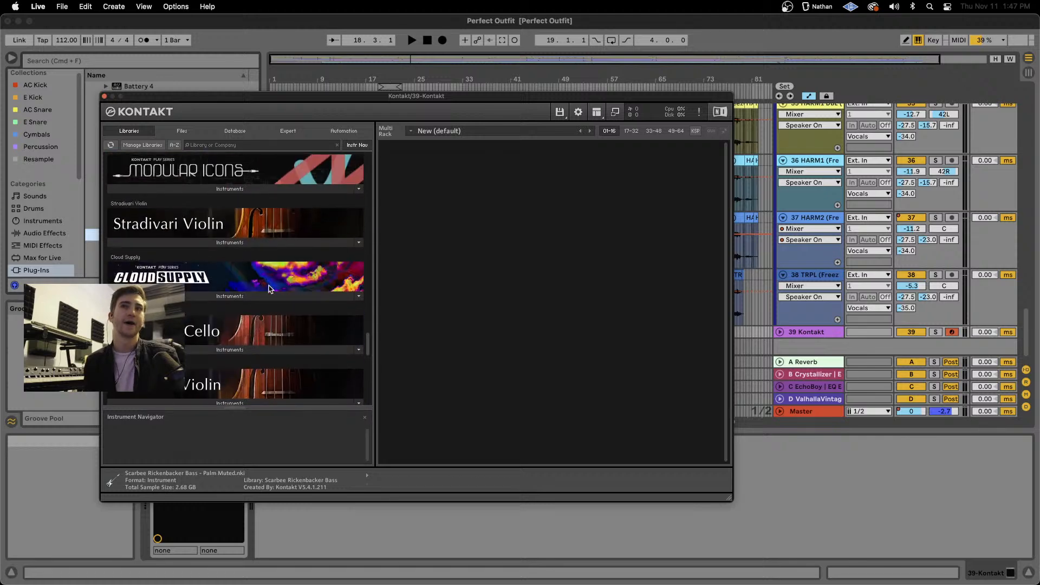
pyautogui.click(239, 296)
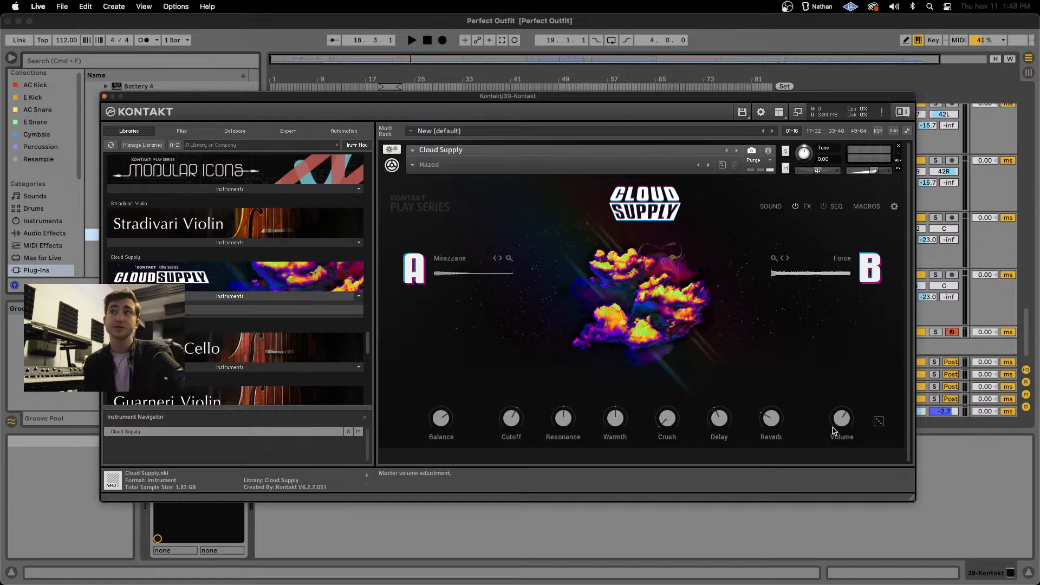
# Look through Cloud Supply's settings, macro editor, sequencer and the sound-source browser of layer A.
pyautogui.click(895, 208)
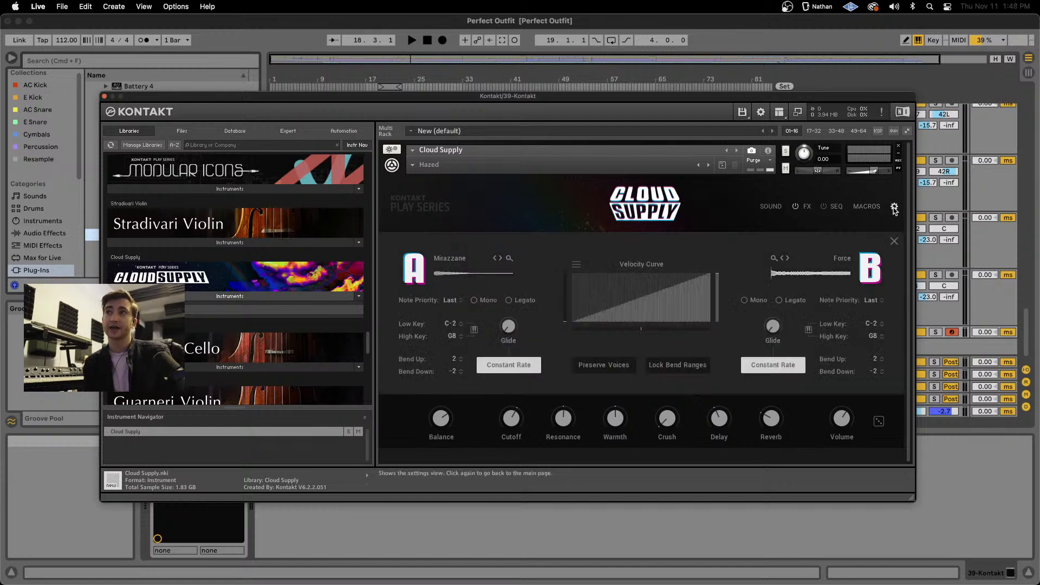
pyautogui.click(894, 208)
pyautogui.click(866, 206)
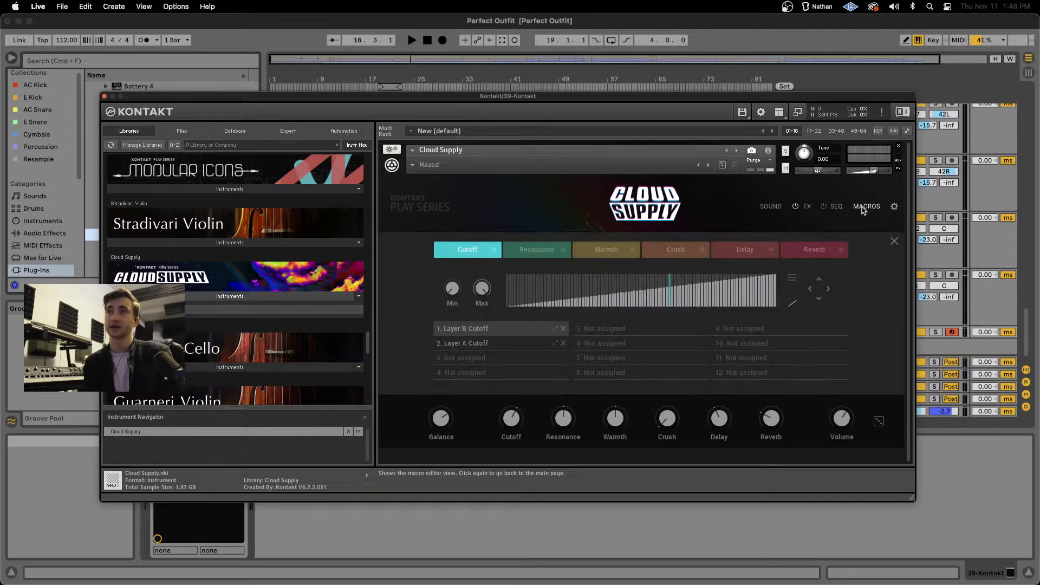
pyautogui.click(866, 206)
pyautogui.click(833, 207)
pyautogui.click(832, 207)
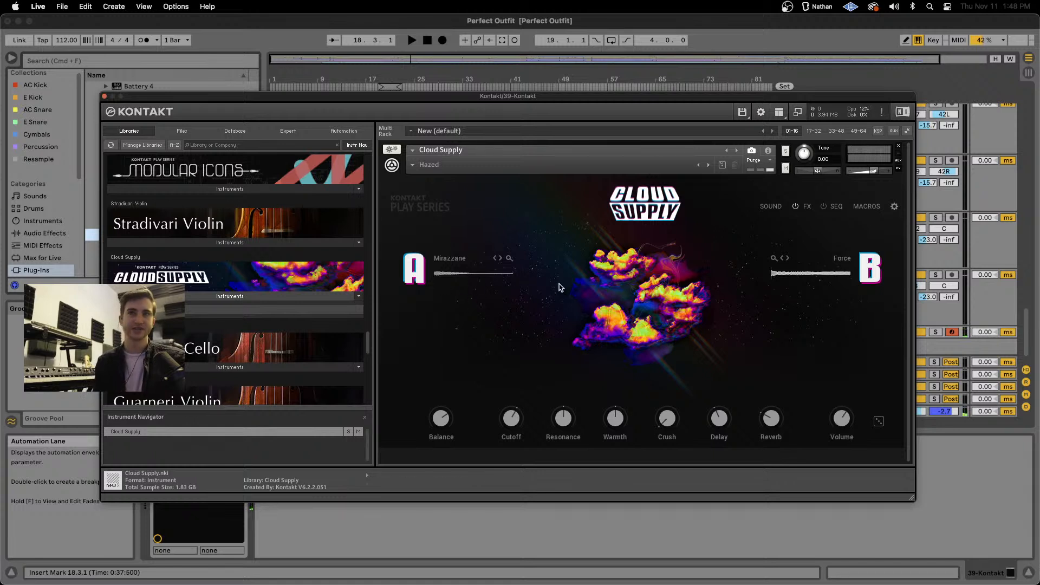
pyautogui.click(466, 262)
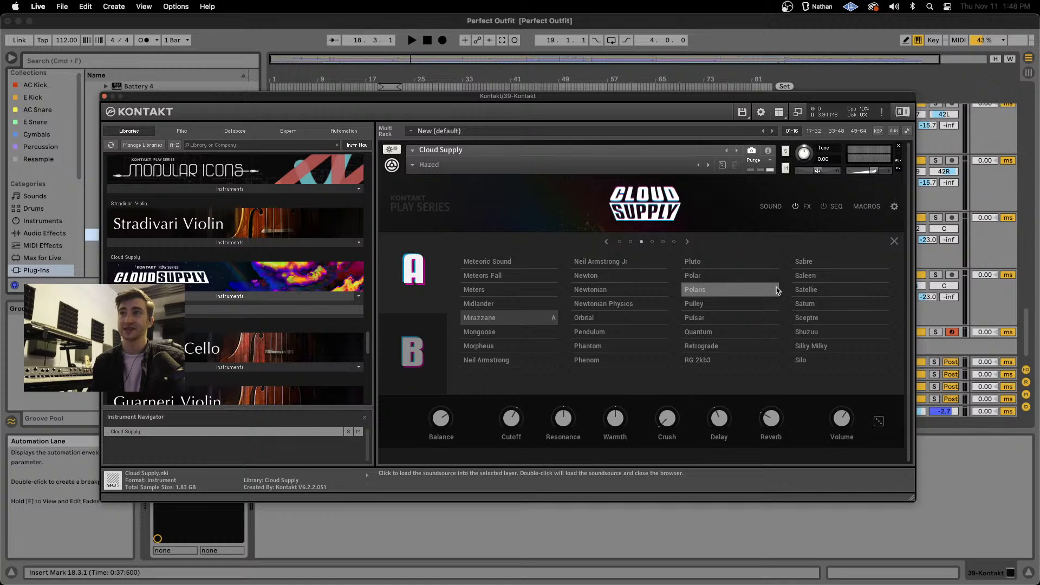
pyautogui.click(894, 243)
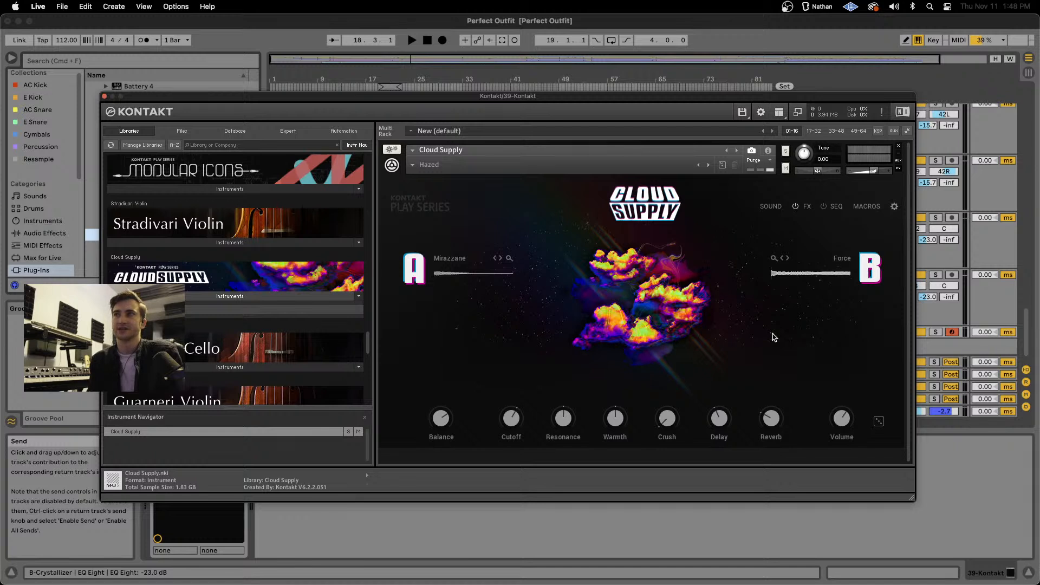
# Collapse the Cloud Supply library's instrument list and look over the neighbouring string libraries.
pyautogui.click(220, 297)
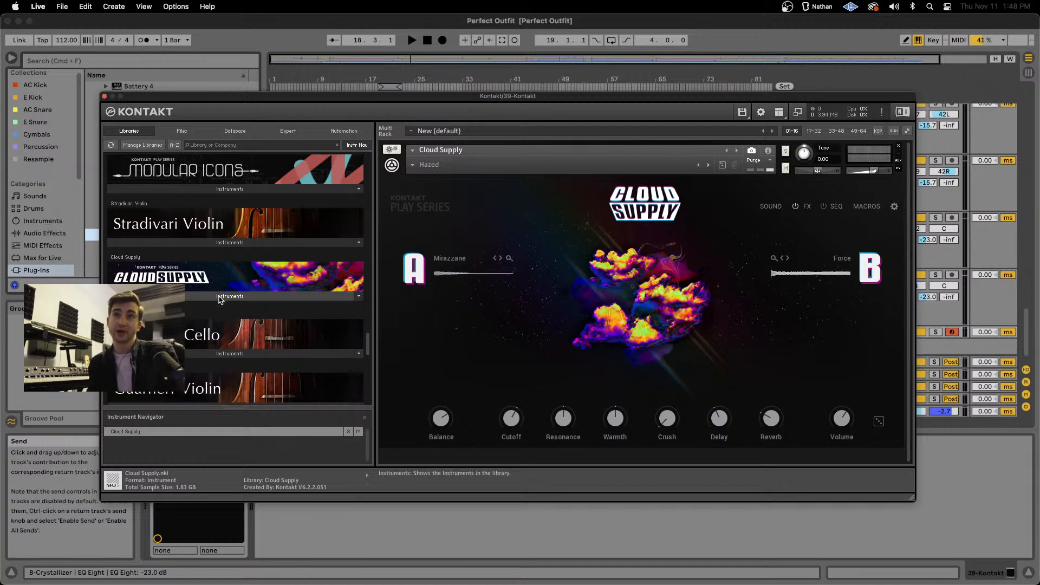
pyautogui.scroll(-3, 262, 301)
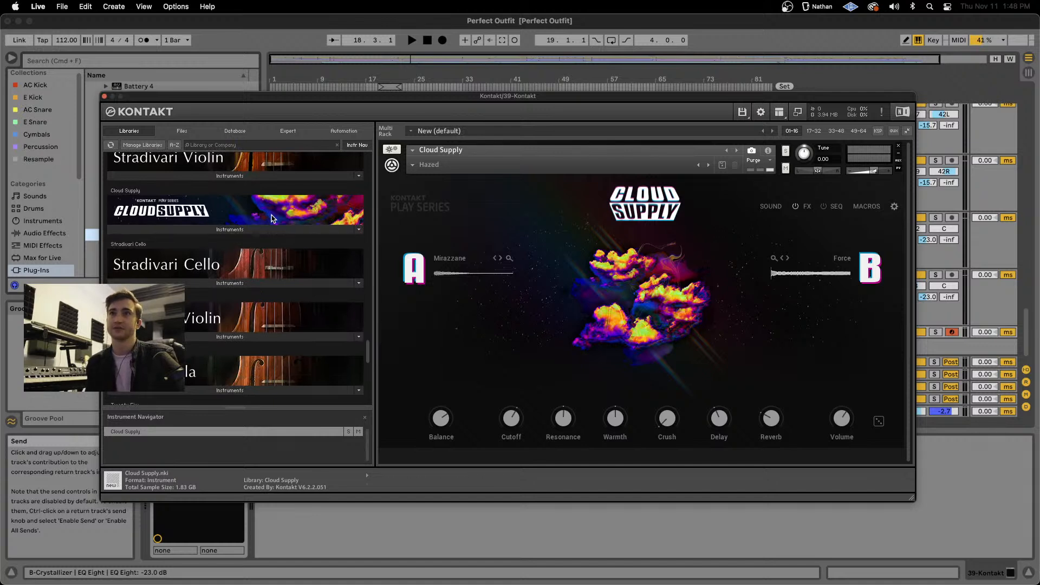
pyautogui.scroll(2, 287, 217)
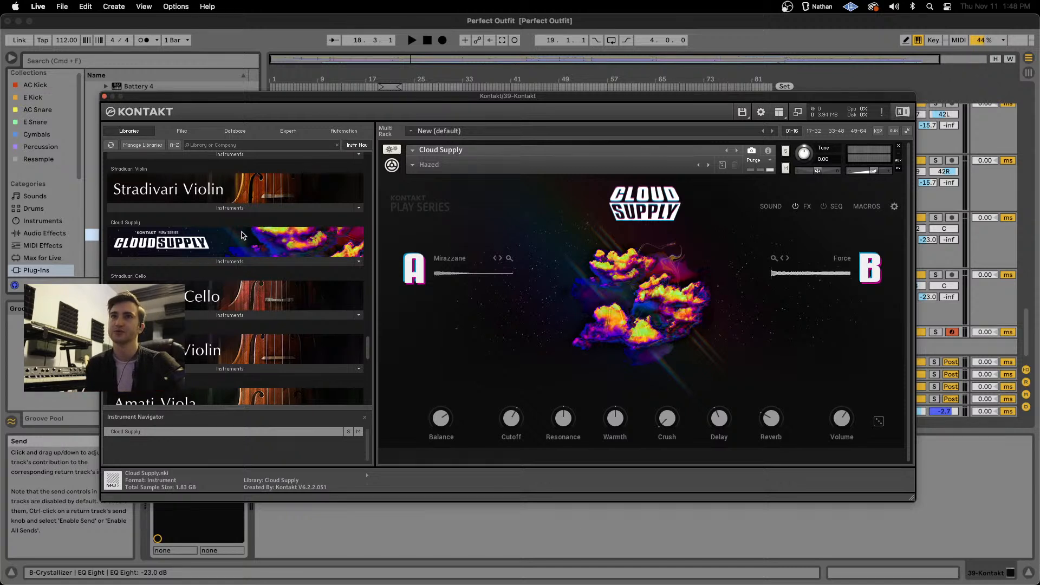
pyautogui.scroll(-1, 243, 234)
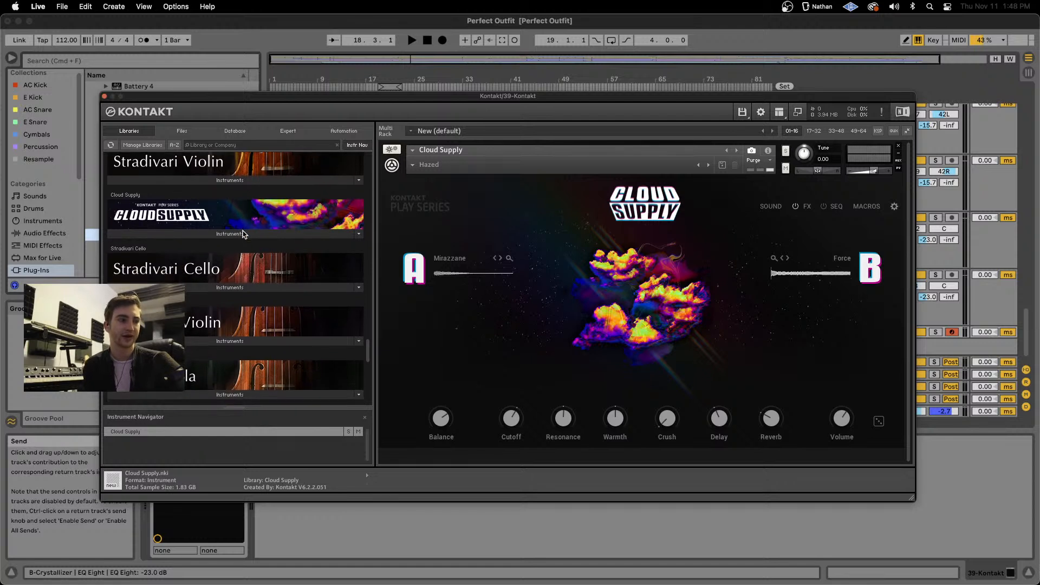
pyautogui.scroll(-2, 242, 234)
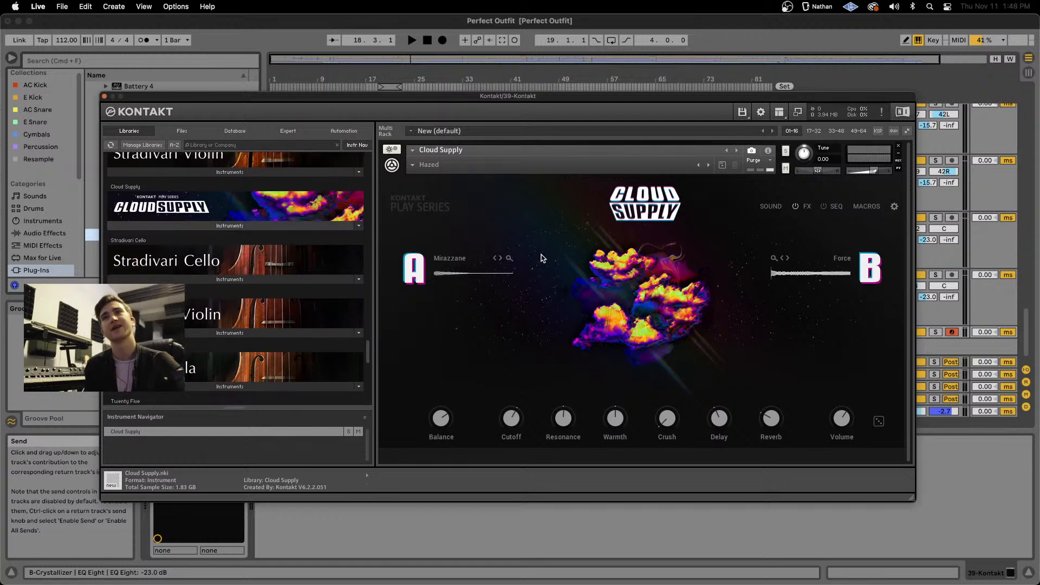
# Switch Cloud Supply's layer A sound source to Morpheus and layer B to Gentle Pressure.
pyautogui.click(500, 259)
pyautogui.click(500, 259)
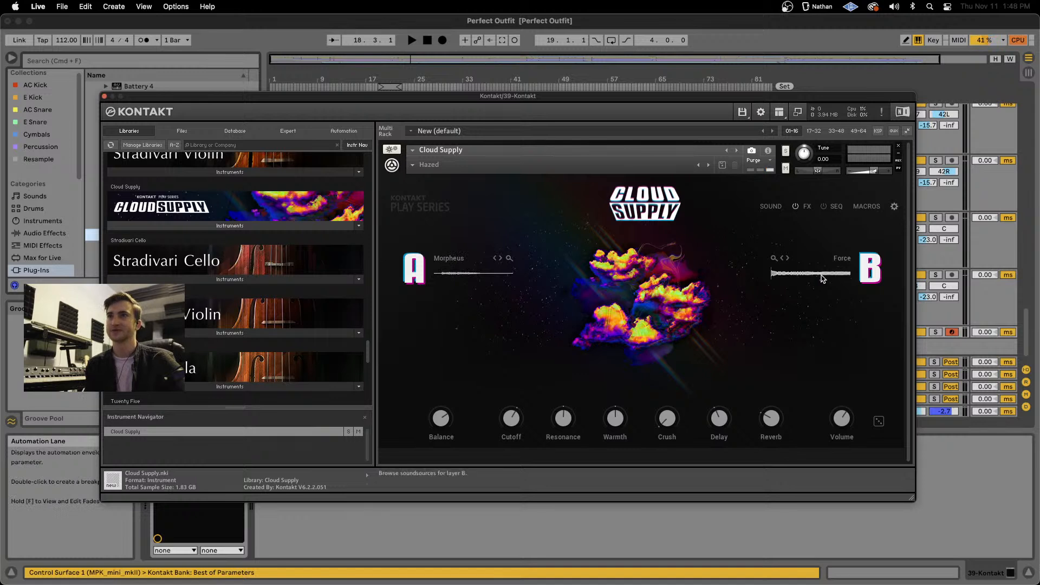
pyautogui.click(788, 258)
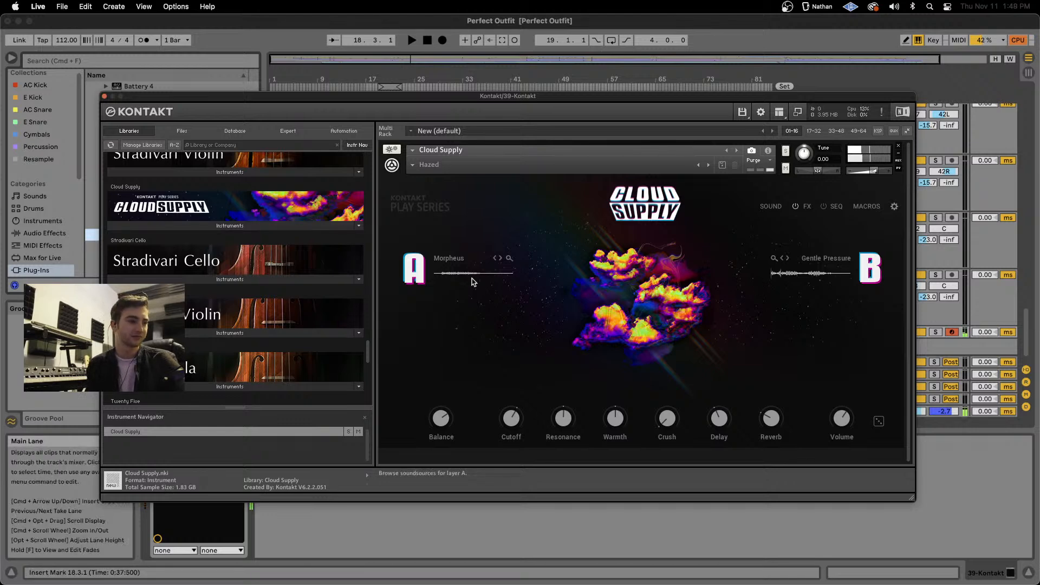
# Look through the remaining Play Series libraries down to the end of the list and return to Kinetic Treats.
pyautogui.scroll(-10, 280, 251)
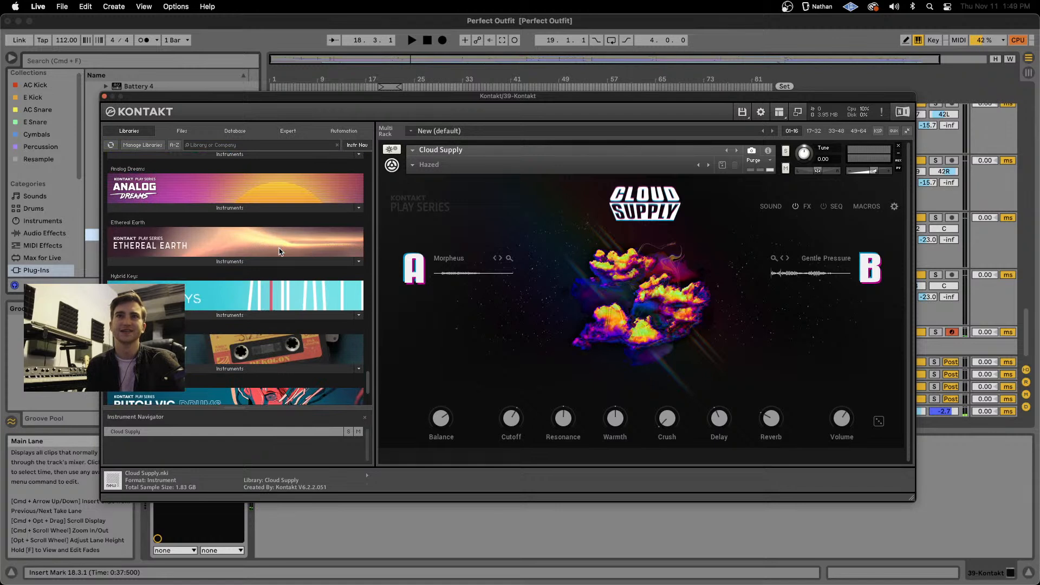
pyautogui.scroll(-3, 280, 250)
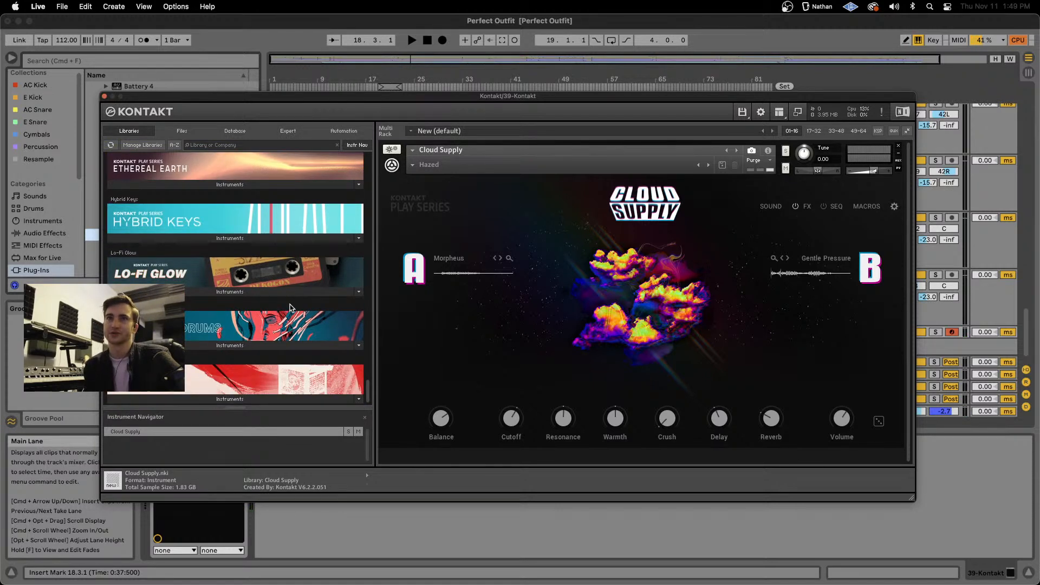
pyautogui.scroll(4, 269, 361)
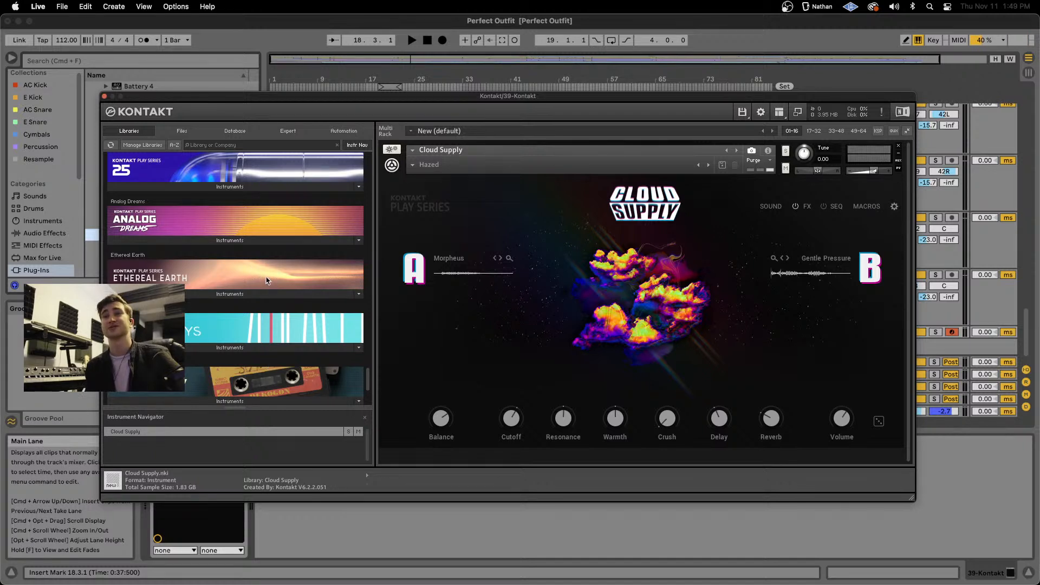
pyautogui.scroll(2, 280, 300)
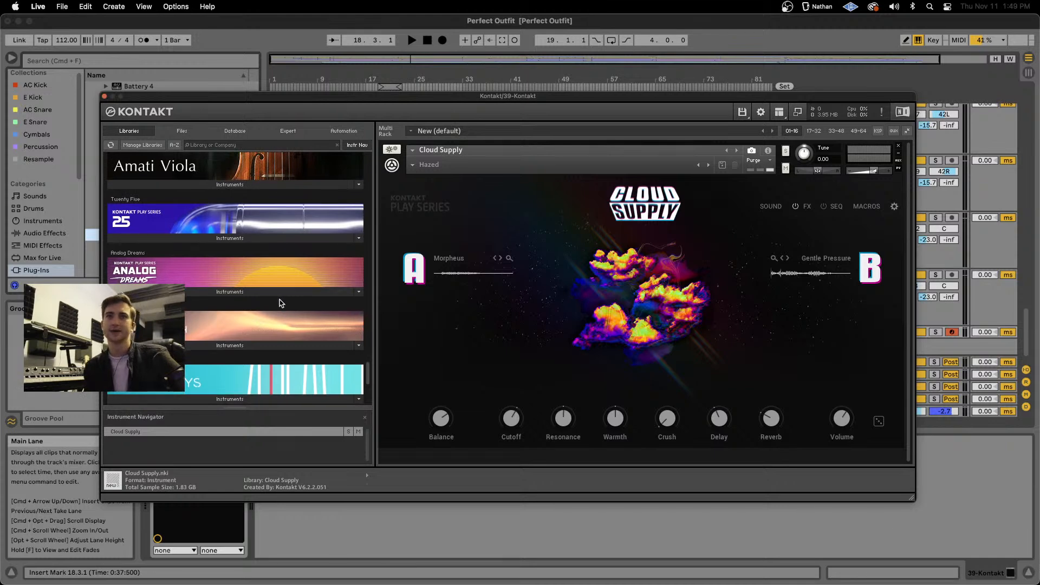
pyautogui.scroll(15, 280, 303)
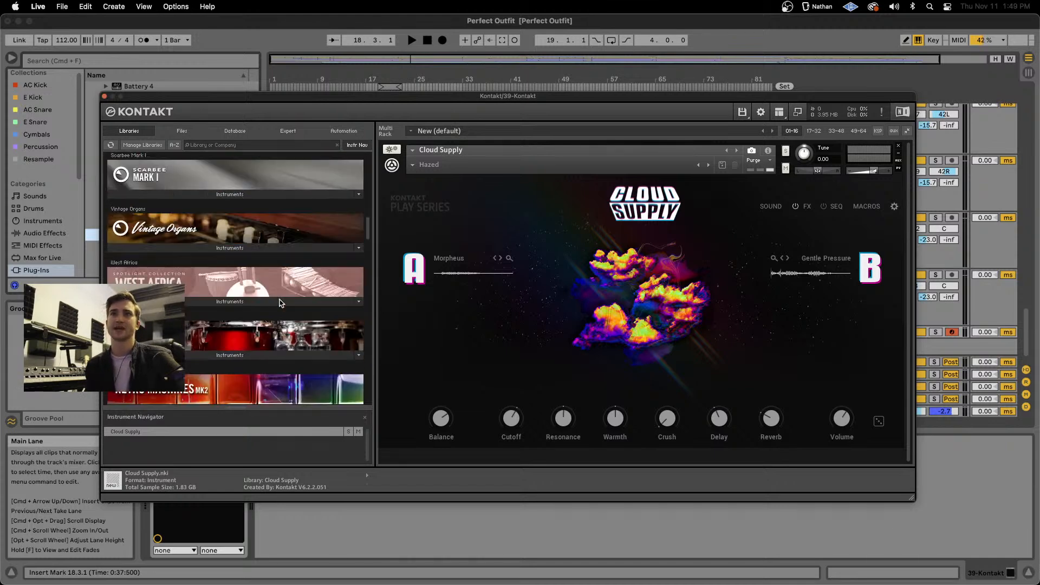
pyautogui.scroll(10, 280, 302)
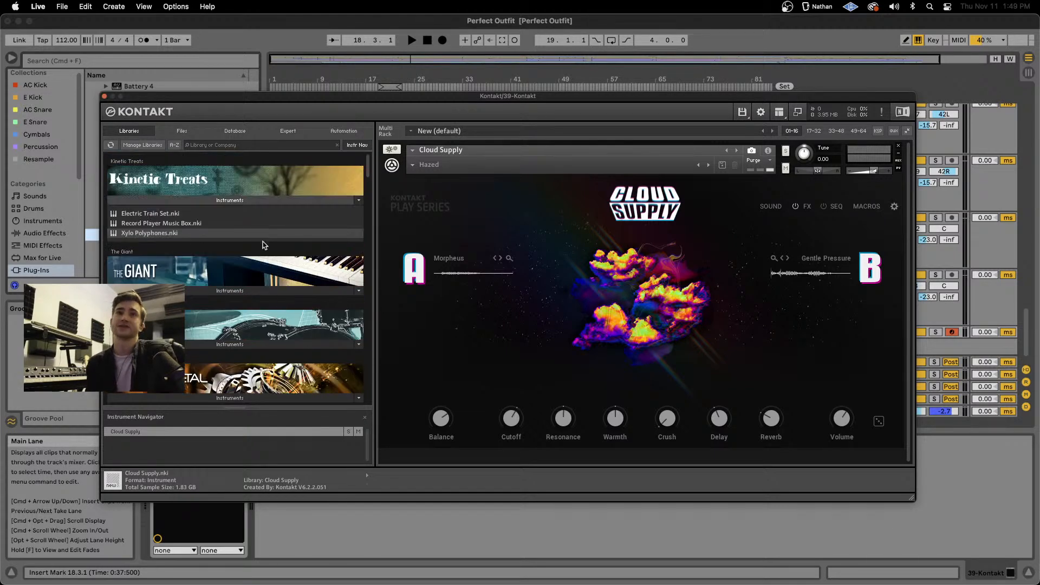
# Look over the Kontakt factory libraries, close the Kontakt window and collapse the Native Instruments plug-in folder.
pyautogui.scroll(-5, 264, 247)
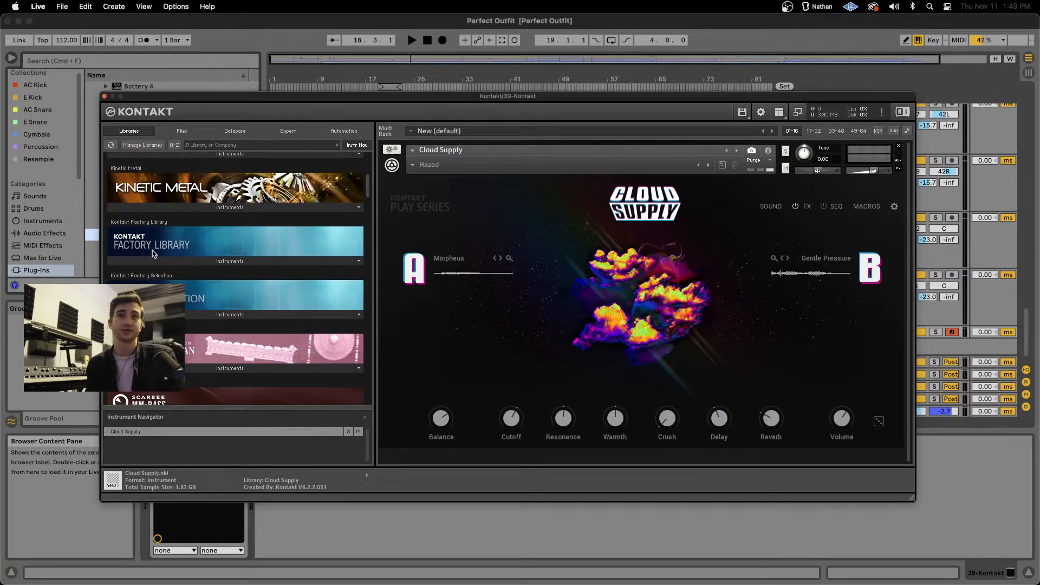
pyautogui.click(167, 262)
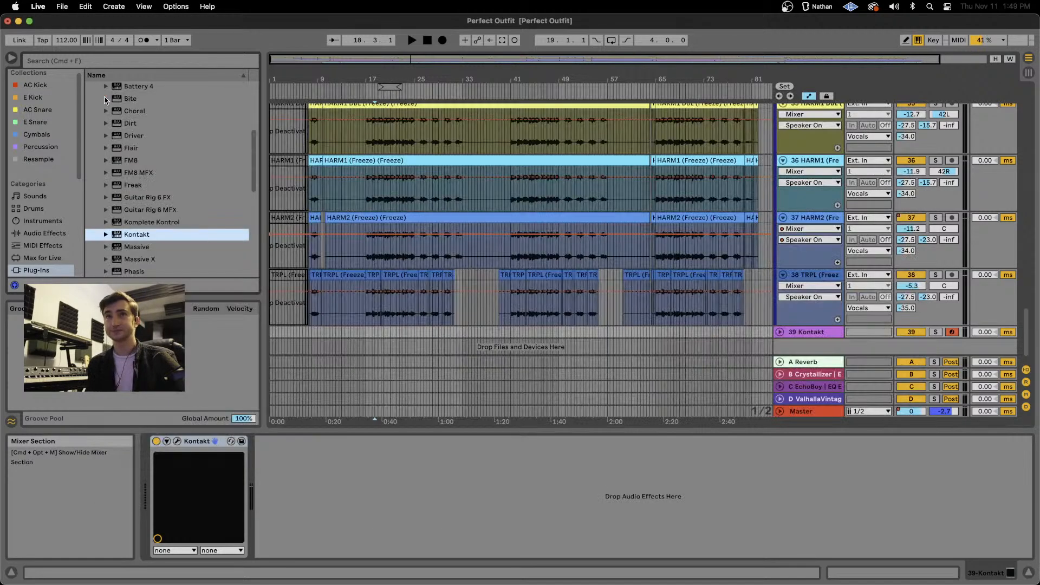
pyautogui.click(104, 96)
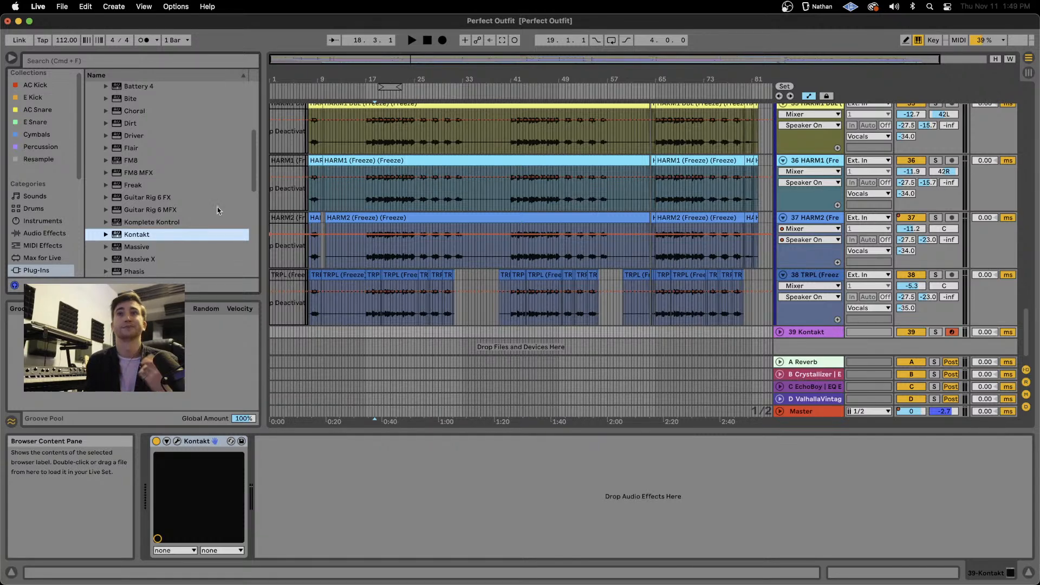
pyautogui.scroll(5, 174, 227)
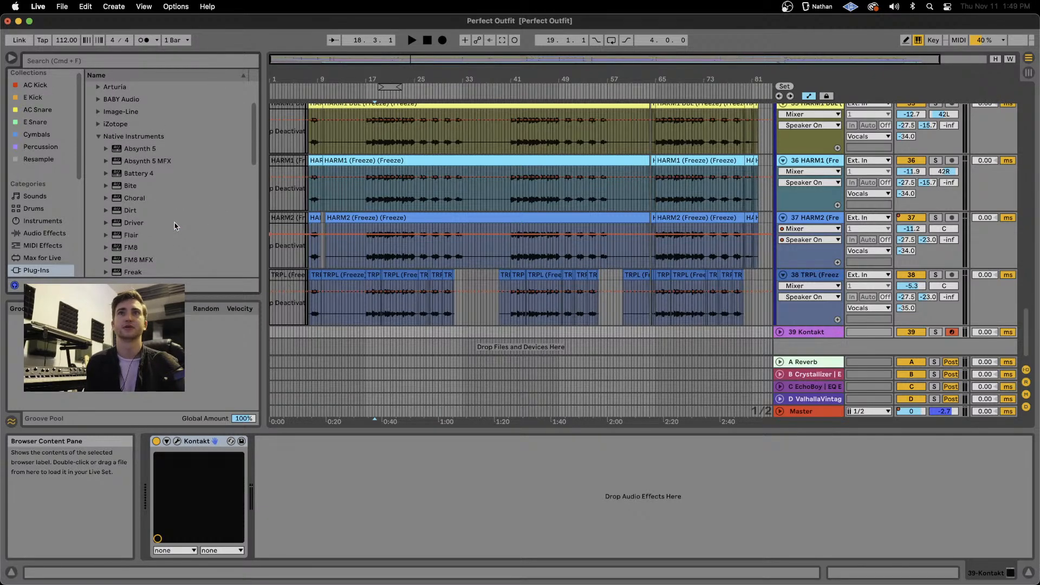
pyautogui.click(118, 198)
pyautogui.scroll(-2, 118, 198)
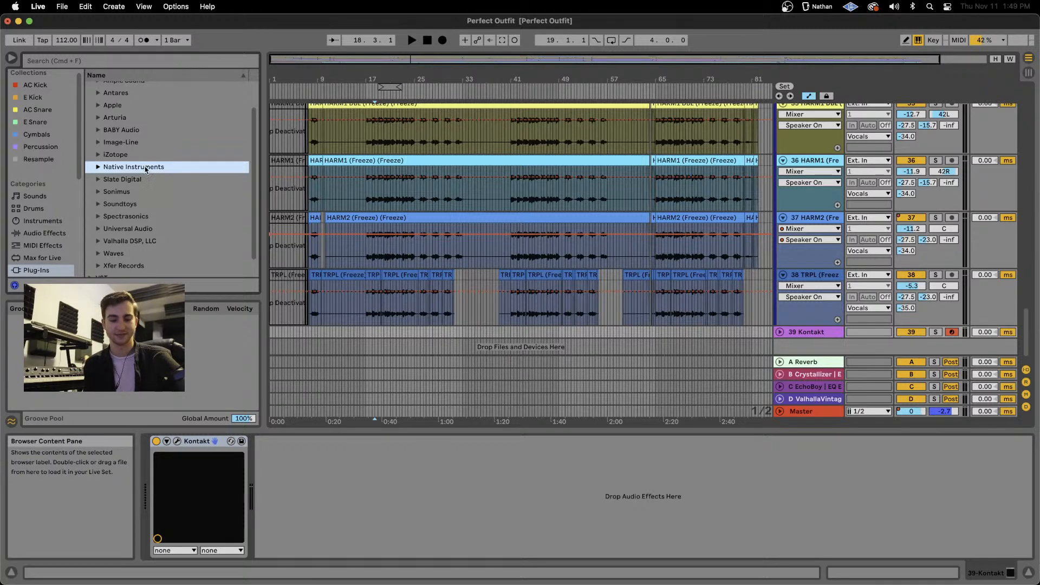
# Expand the Slate Digital plug-in folder to view its contents, and collapse it again.
pyautogui.click(135, 185)
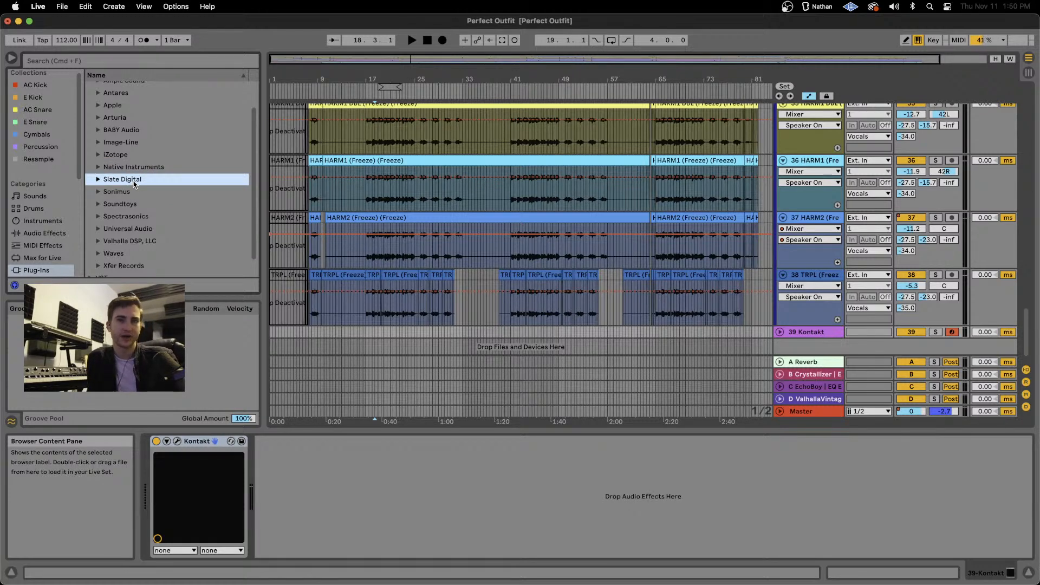
pyautogui.doubleClick(135, 184)
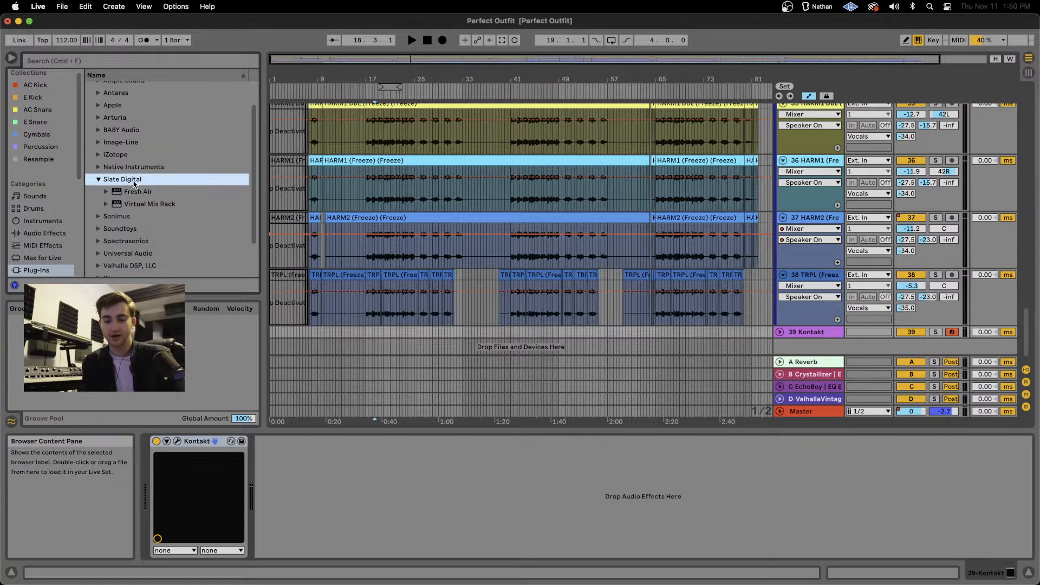
pyautogui.doubleClick(135, 185)
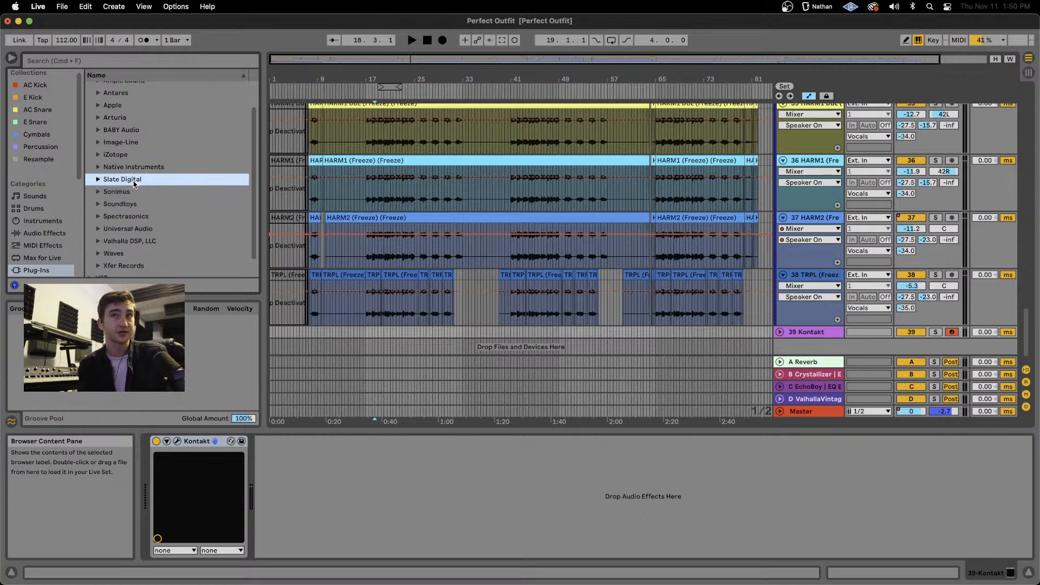
# Load Britson Buss and Britson Channel from the Sonimus folder onto track 39 and place their windows side by side.
pyautogui.press('Down')
pyautogui.press('Right')
pyautogui.press('Down')
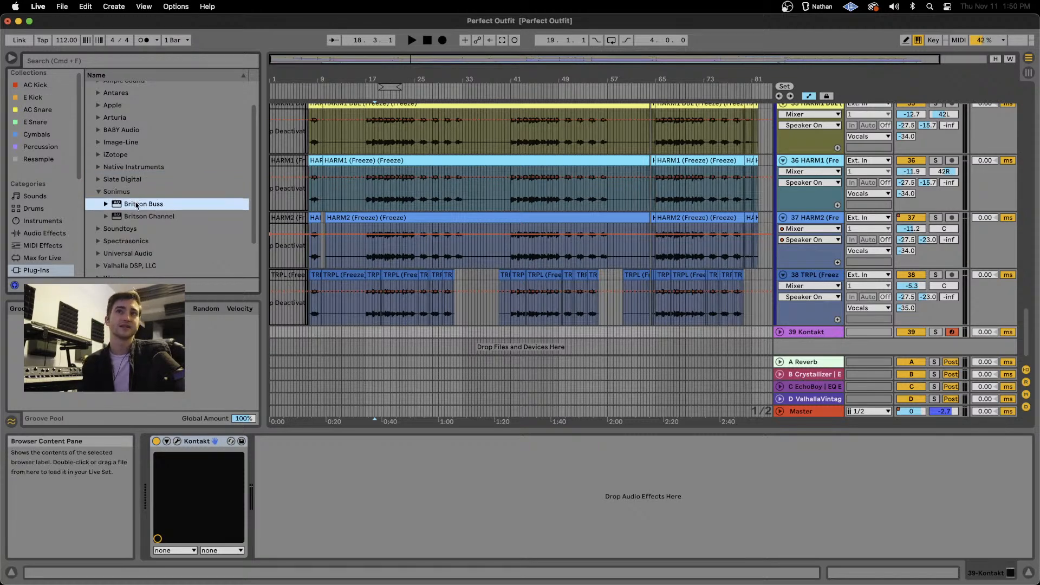
pyautogui.doubleClick(138, 206)
pyautogui.doubleClick(145, 216)
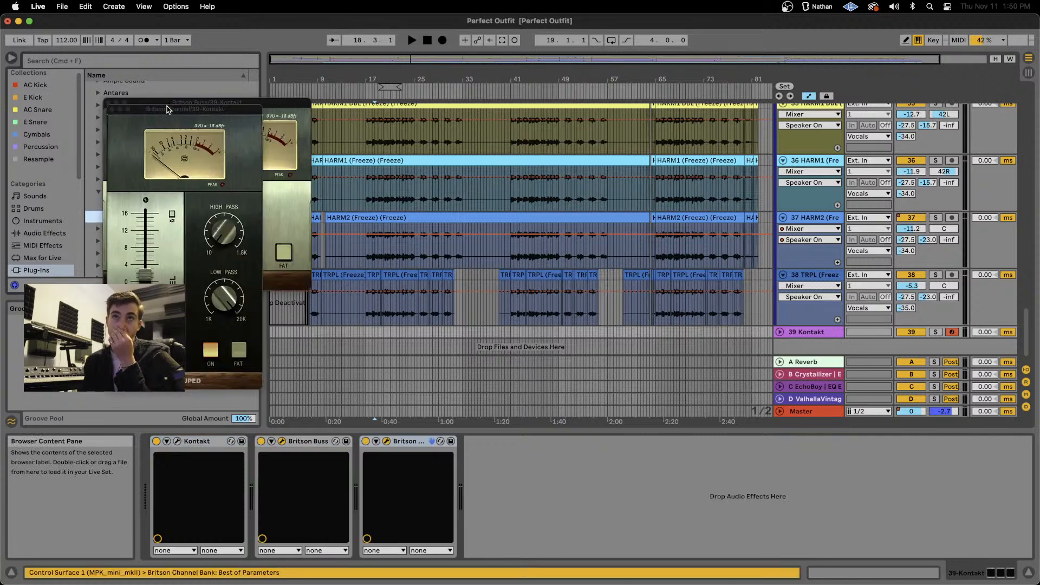
pyautogui.moveTo(269, 123); pyautogui.dragTo(400, 119)
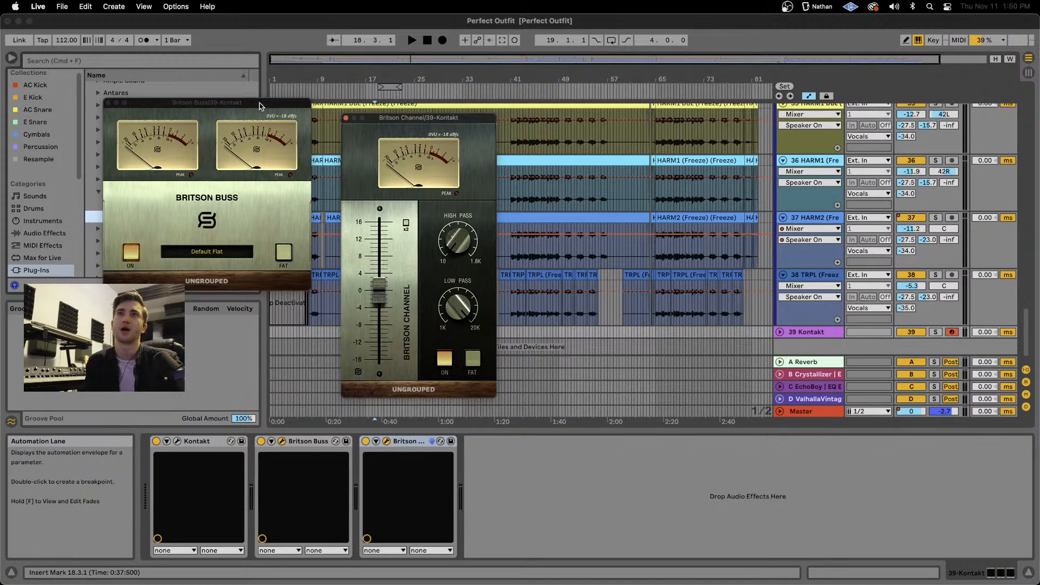
pyautogui.moveTo(259, 104); pyautogui.dragTo(288, 114)
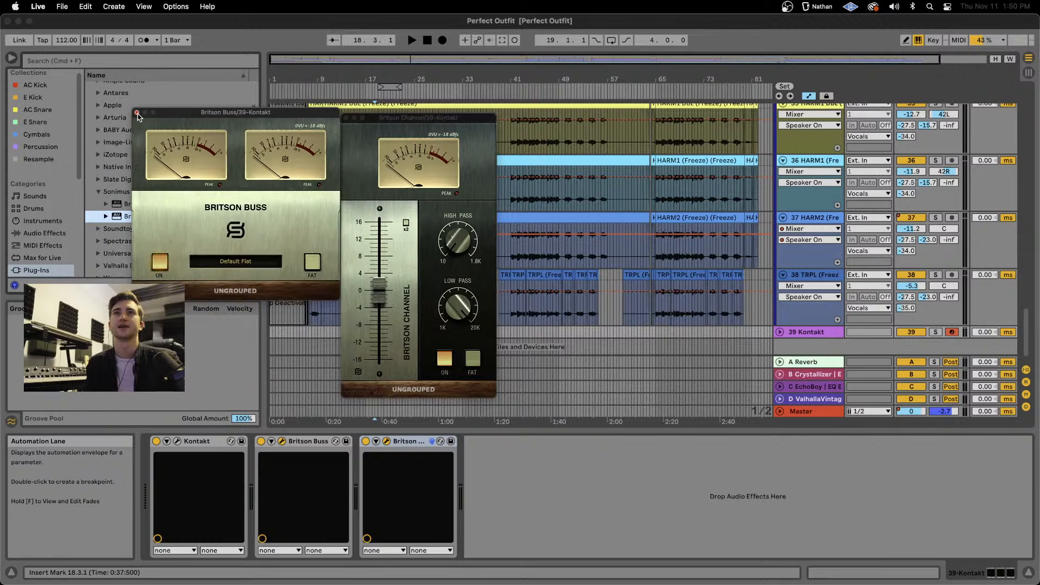
# Close both Britson windows, delete the two devices from track 39 and collapse the Sonimus folder.
pyautogui.click(137, 112)
pyautogui.click(347, 117)
pyautogui.click(307, 445)
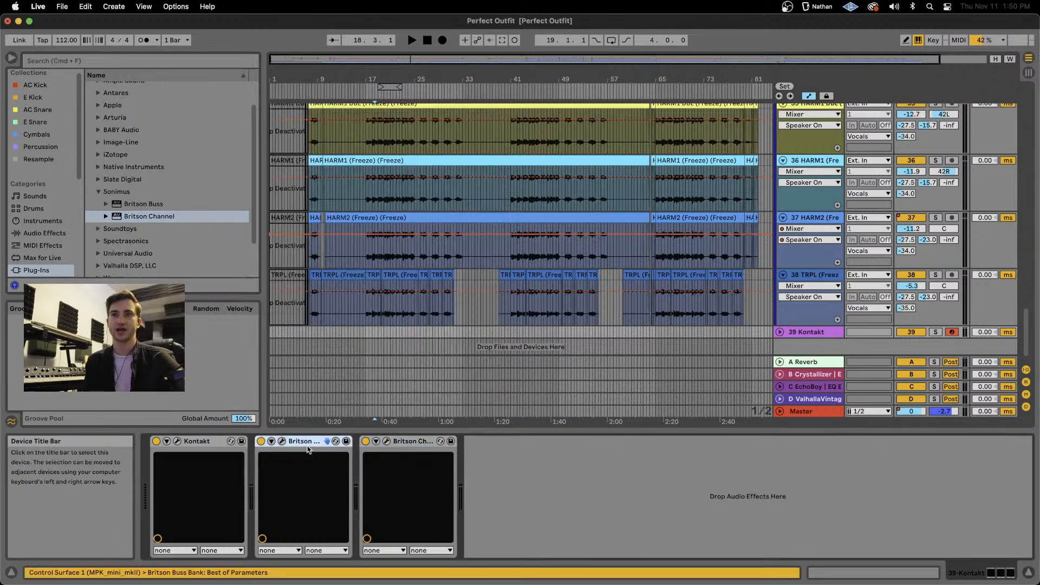
pyautogui.press('Delete')
pyautogui.press('Delete')
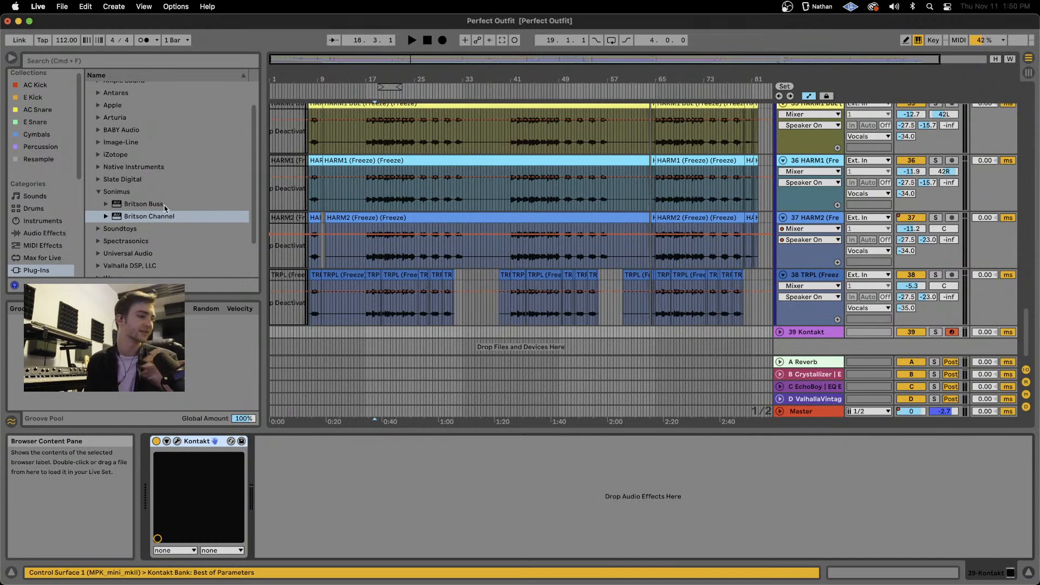
pyautogui.click(99, 192)
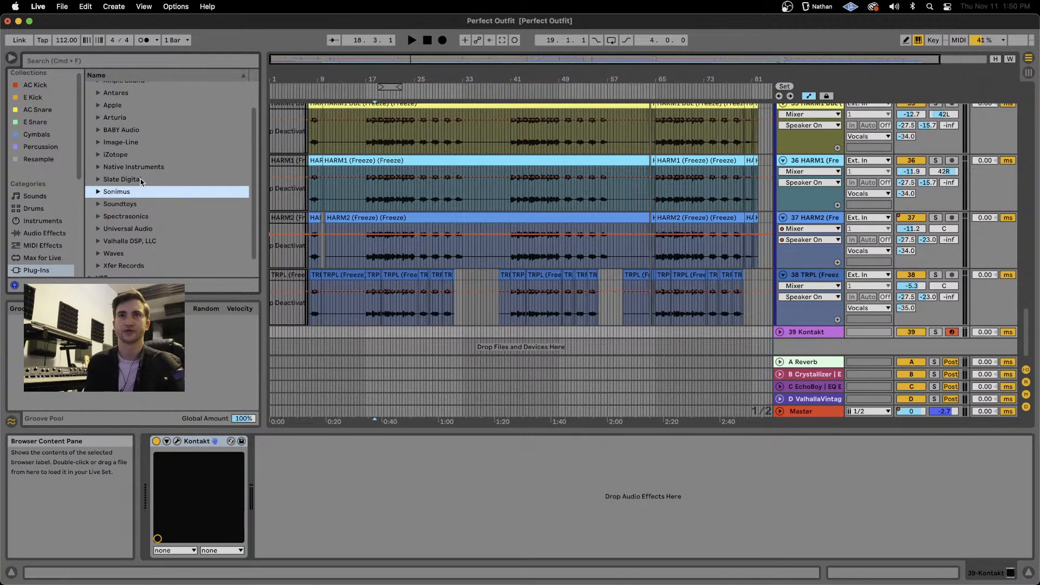
pyautogui.scroll(-2, 142, 179)
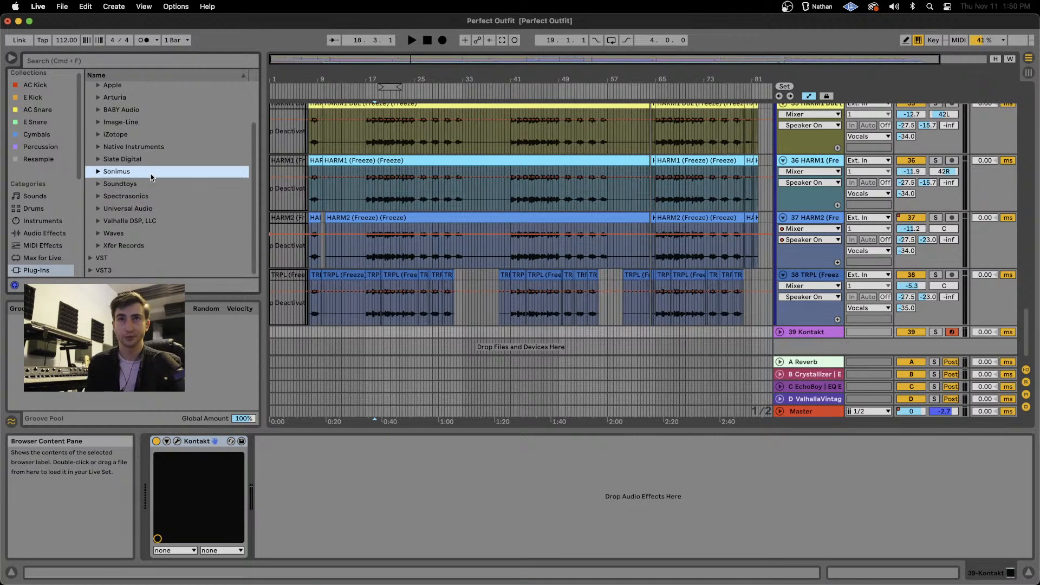
# Replace Kontakt on track 39 with Omnisphere from the Spectrasonics folder and reposition its window higher on the screen.
pyautogui.click(97, 197)
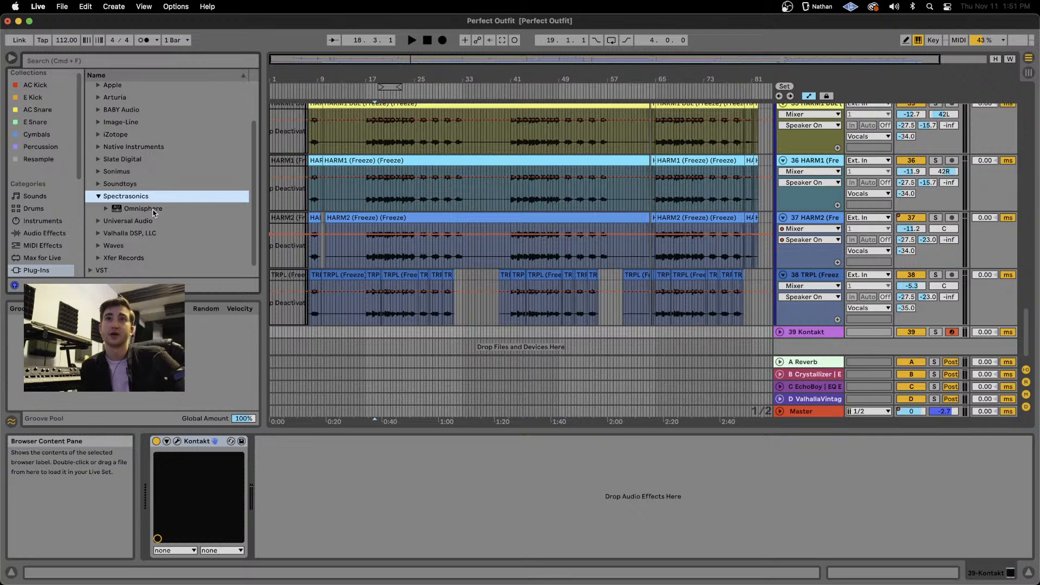
pyautogui.moveTo(154, 213); pyautogui.dragTo(212, 440)
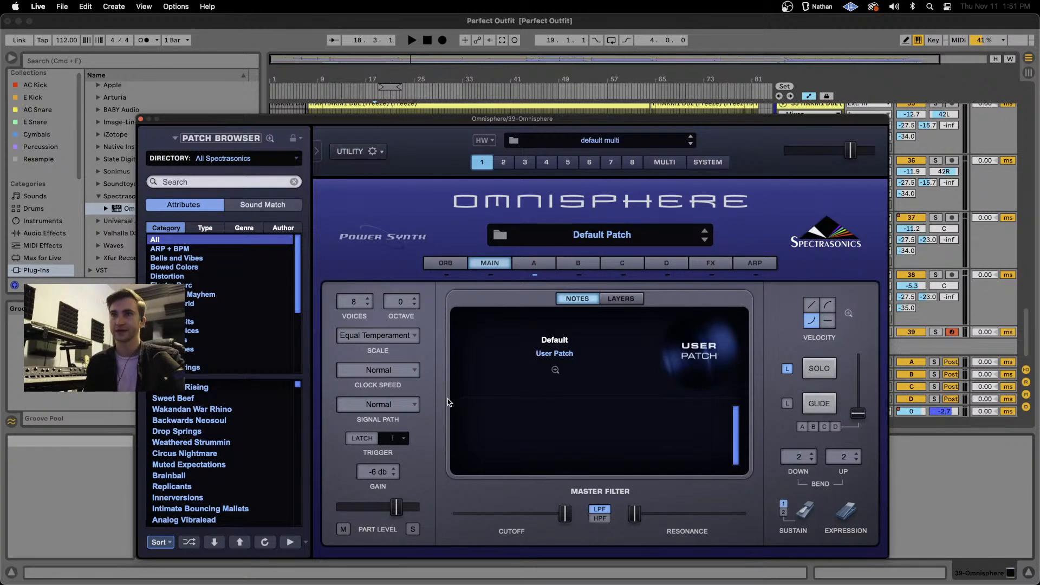
pyautogui.moveTo(371, 124); pyautogui.dragTo(384, 94)
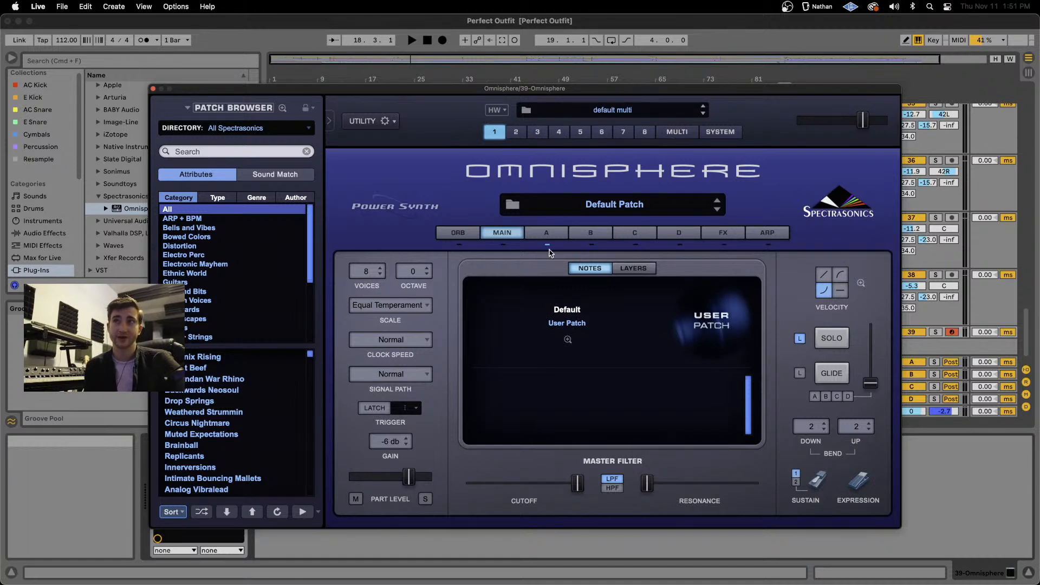
# Look through Omnisphere's layers A to D and switch layer A's oscillator from Synth to Sample mode.
pyautogui.click(546, 232)
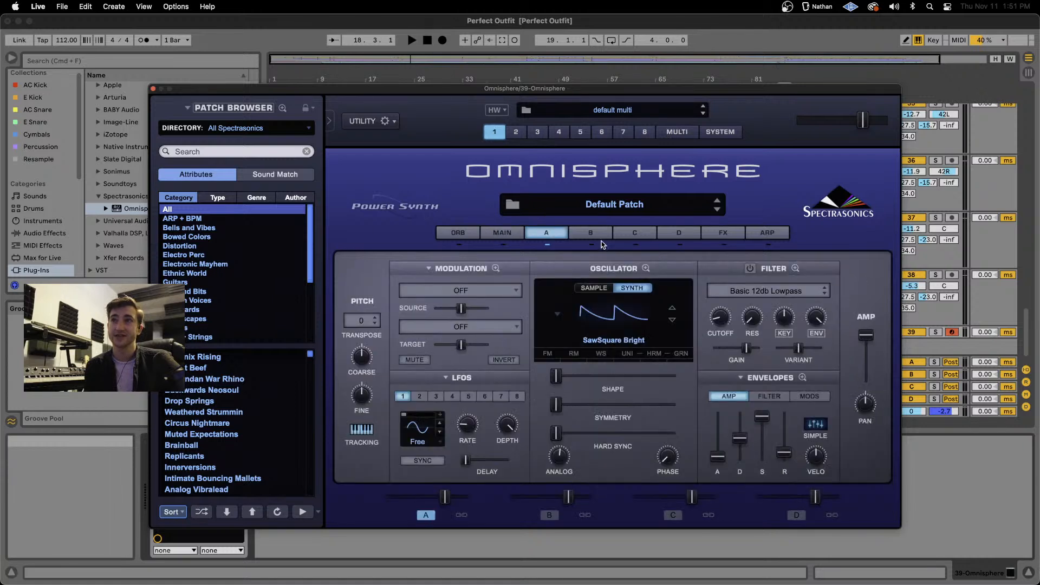
pyautogui.click(599, 238)
pyautogui.click(636, 235)
pyautogui.click(678, 238)
pyautogui.click(635, 235)
pyautogui.click(591, 236)
pyautogui.click(546, 235)
pyautogui.click(584, 292)
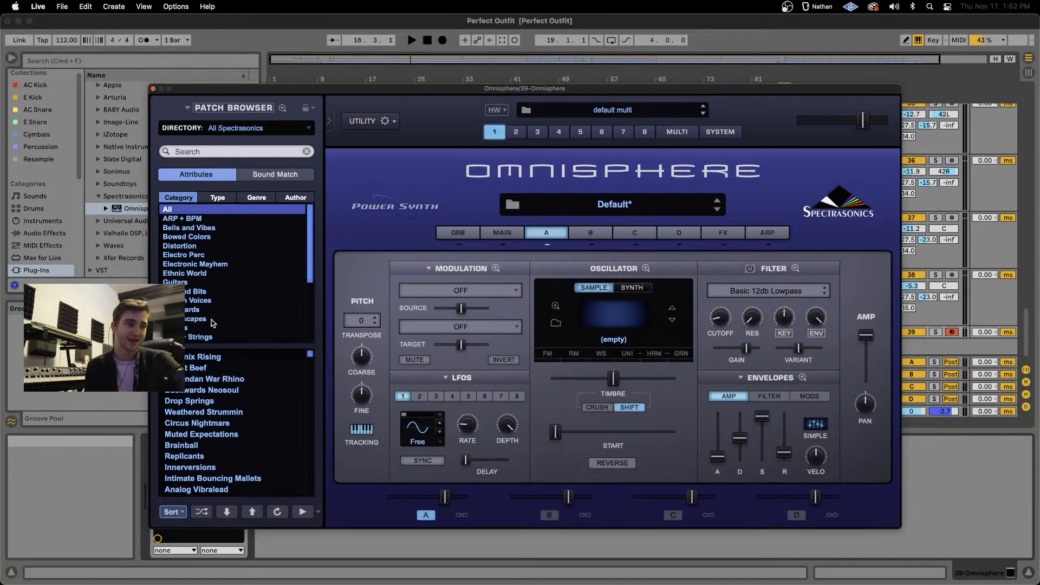
# Look through Omnisphere's patch list and the effect categories available for the first common FX slot, leaving it at No Effect.
pyautogui.moveTo(310, 356); pyautogui.dragTo(318, 435)
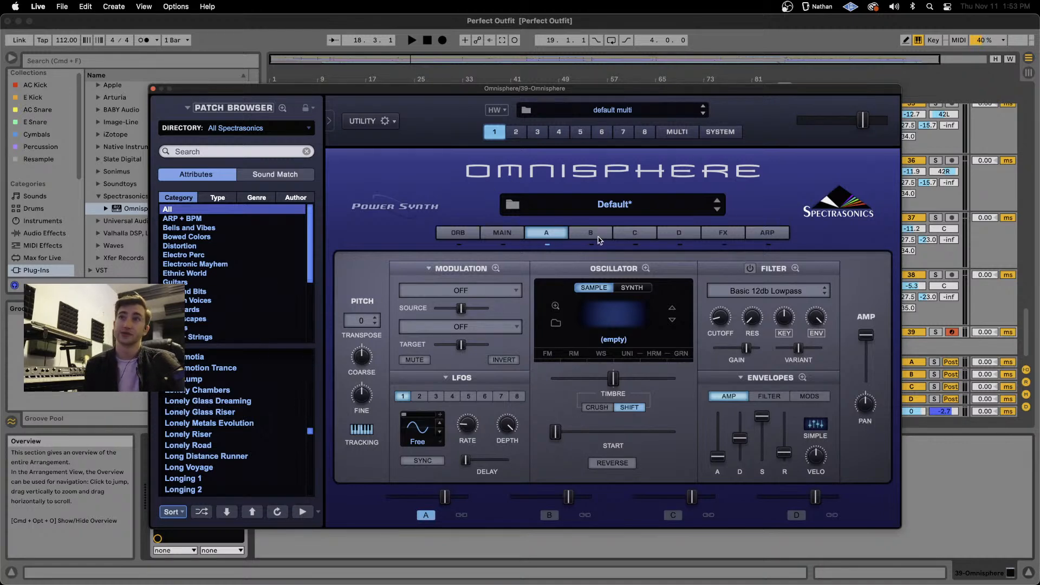
pyautogui.click(715, 234)
pyautogui.click(443, 300)
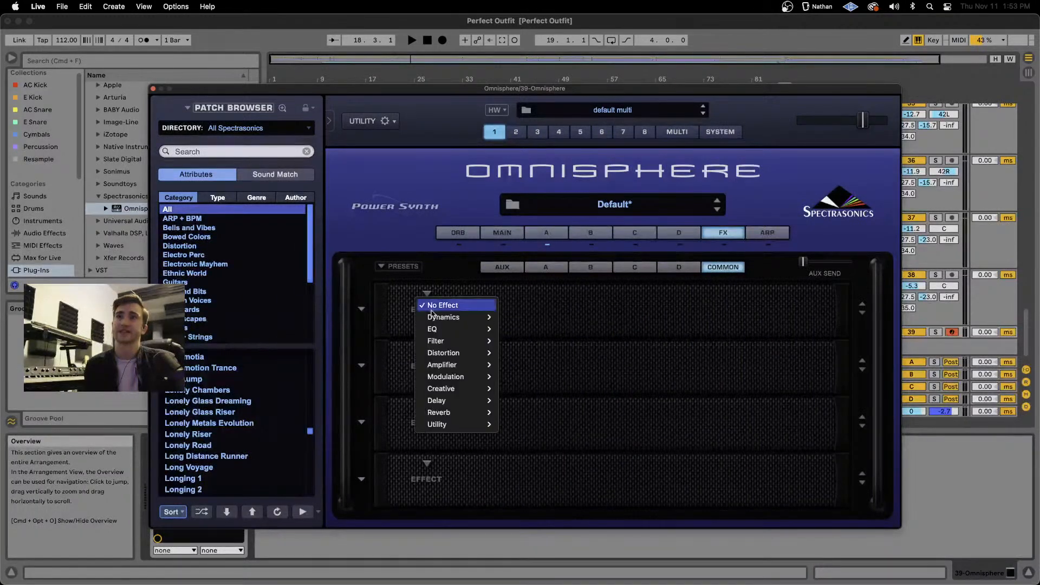
pyautogui.moveTo(469, 319)
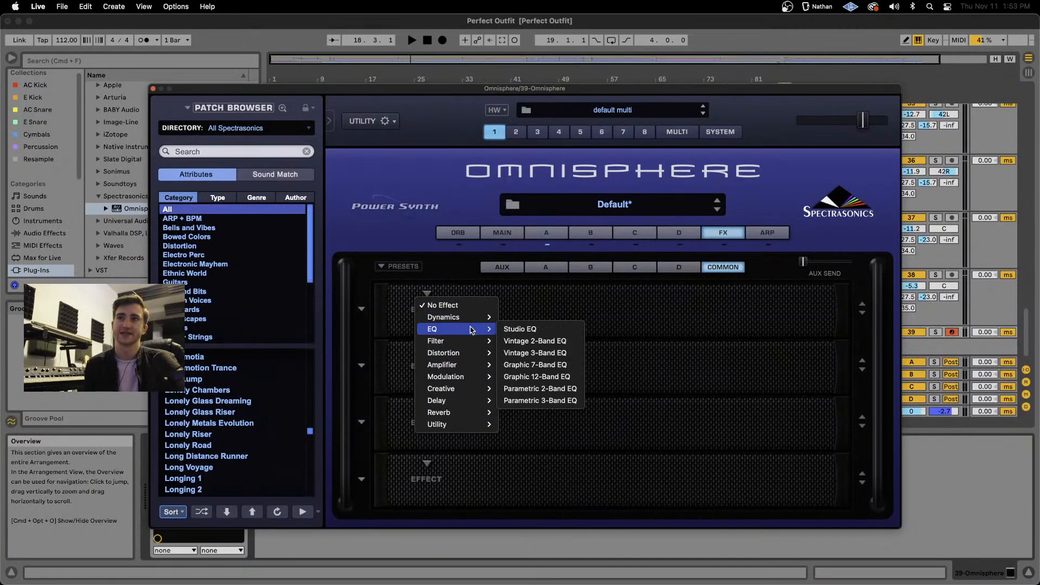
pyautogui.moveTo(472, 342)
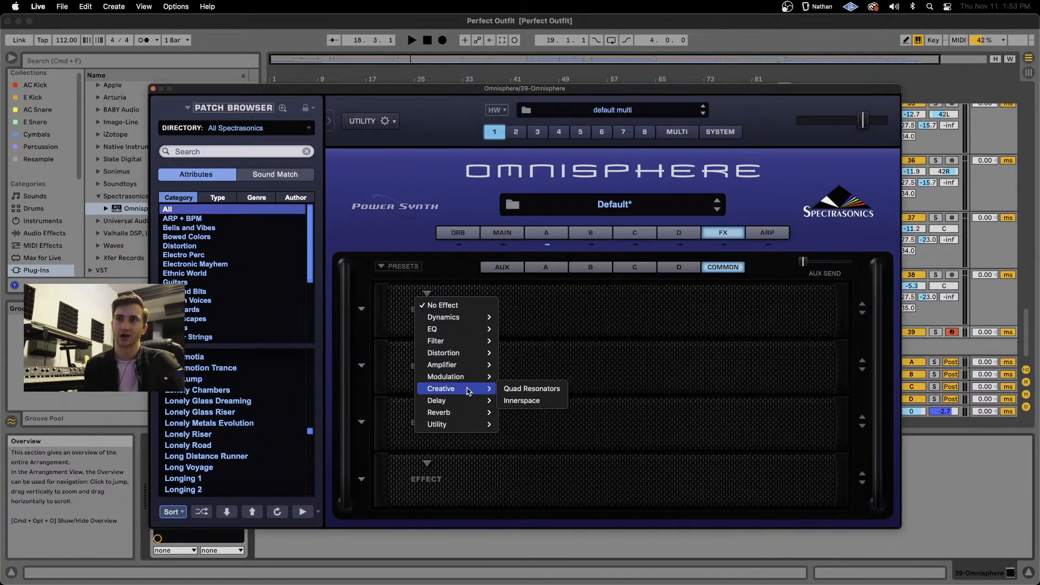
pyautogui.moveTo(466, 413)
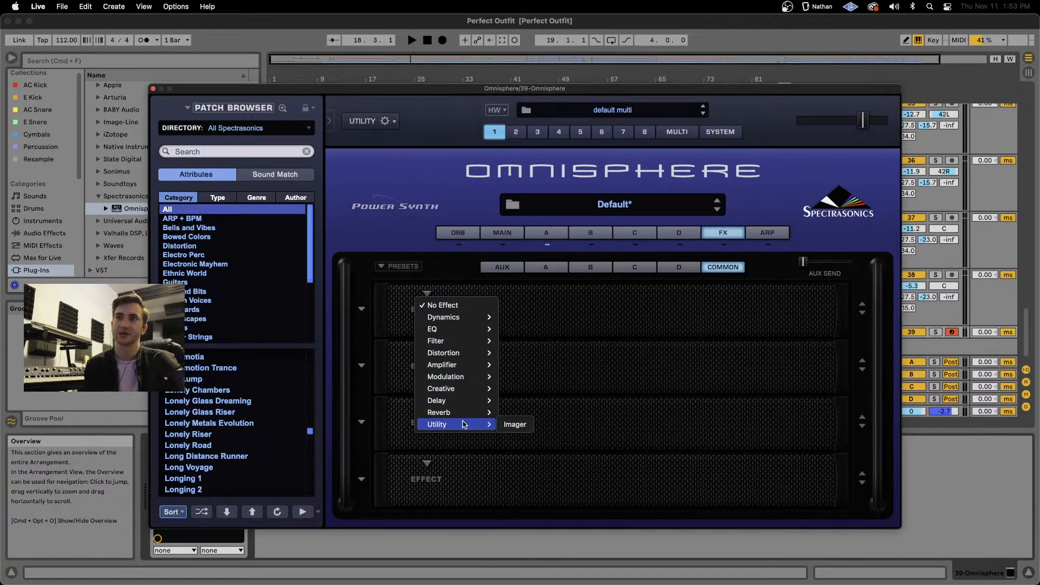
pyautogui.click(556, 358)
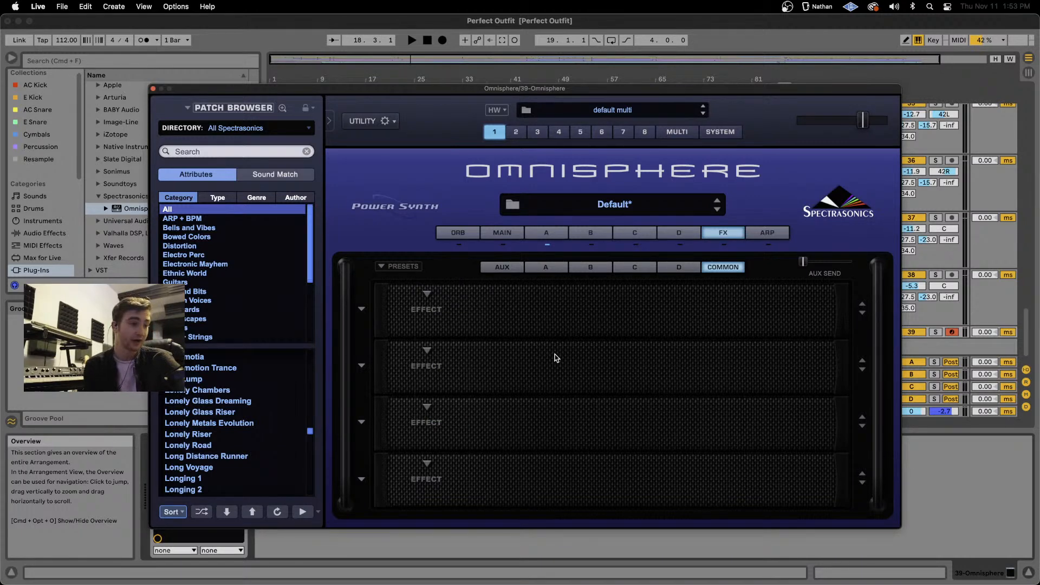
# Close the Omnisphere window, collapse the Spectrasonics folder and view the contents of the Xfer Records folder.
pyautogui.click(153, 89)
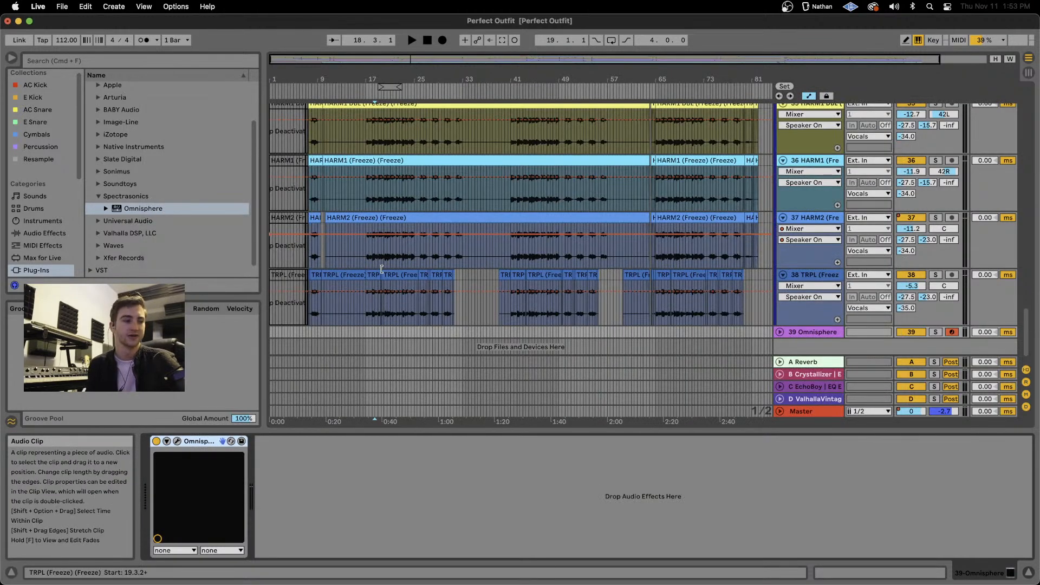
pyautogui.click(99, 196)
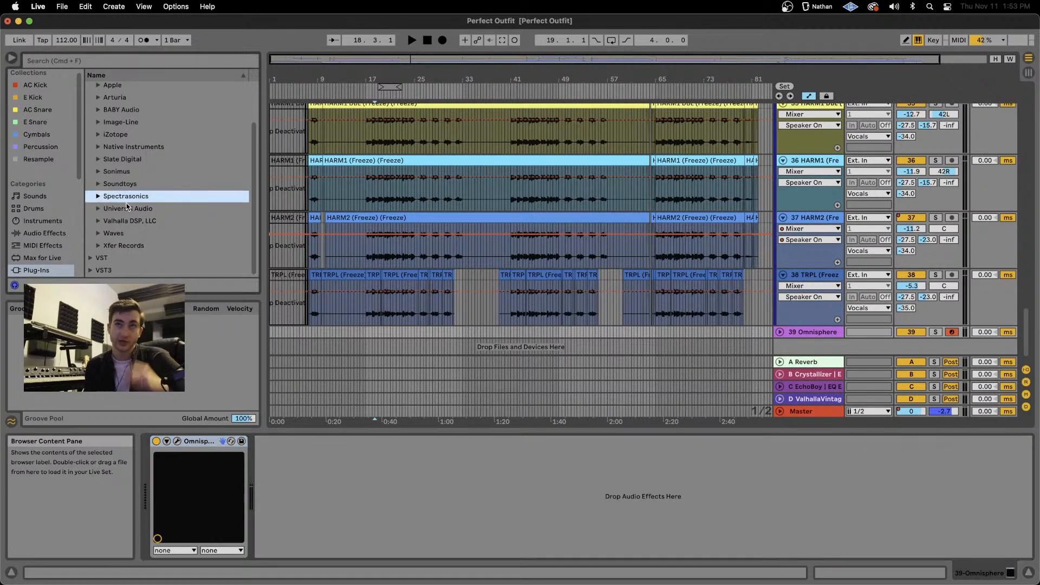
pyautogui.click(98, 246)
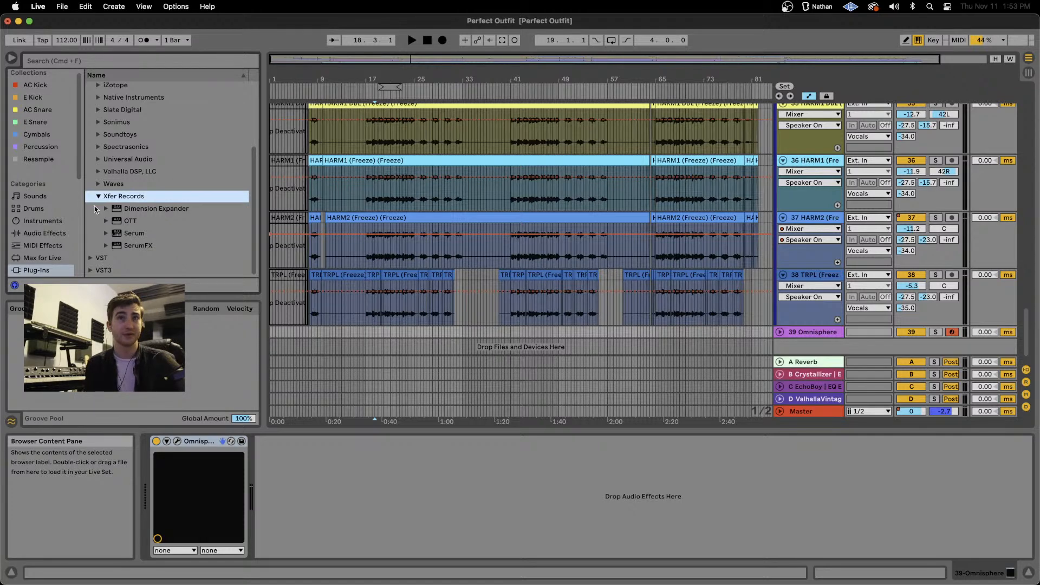
pyautogui.click(98, 197)
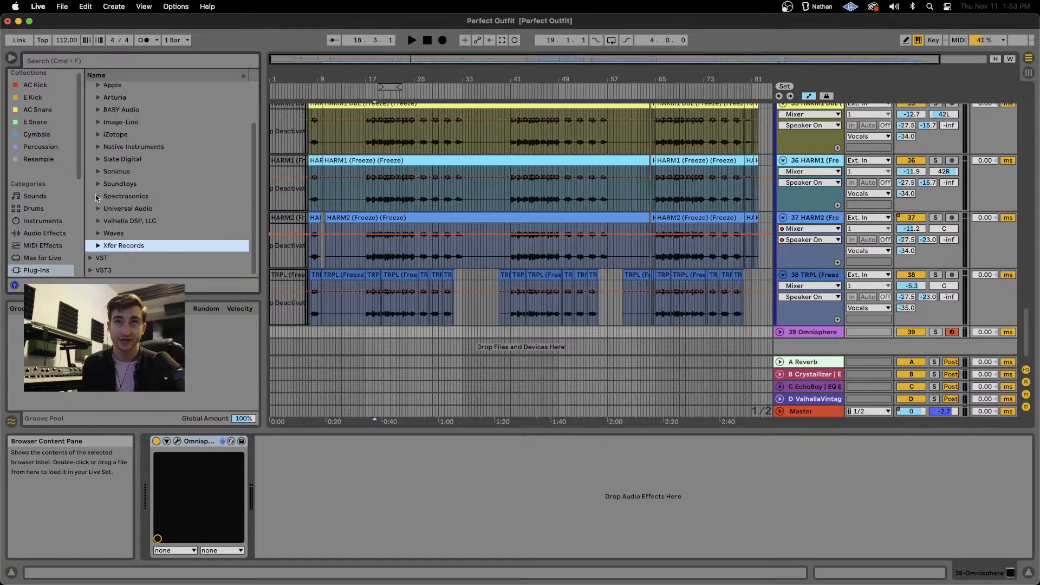
# Expand the Waves folder and look through its full plug-in list, returning to the Abbey Road entries.
pyautogui.click(97, 233)
pyautogui.scroll(-10, 177, 124)
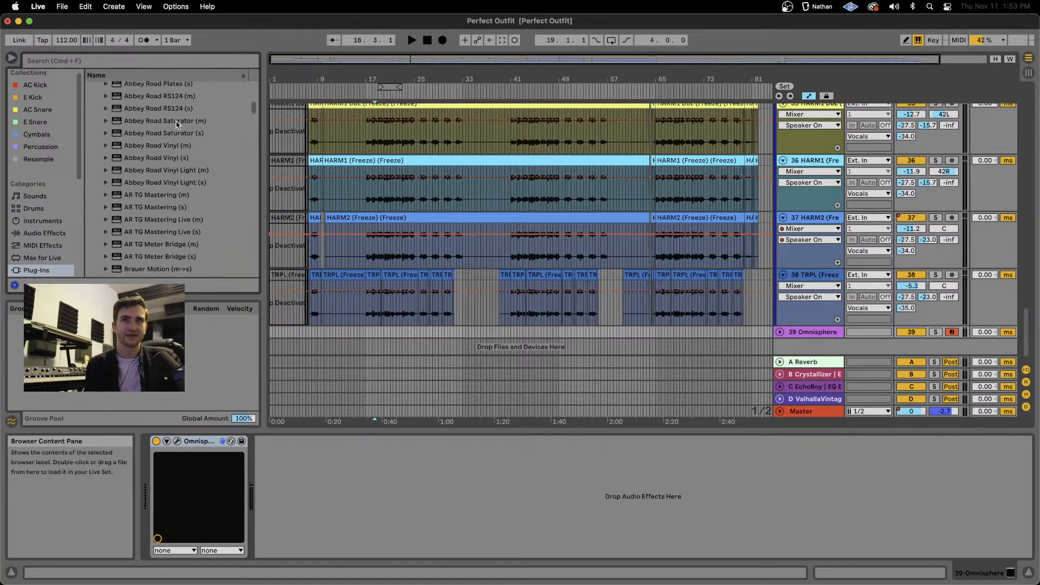
pyautogui.scroll(-15, 178, 125)
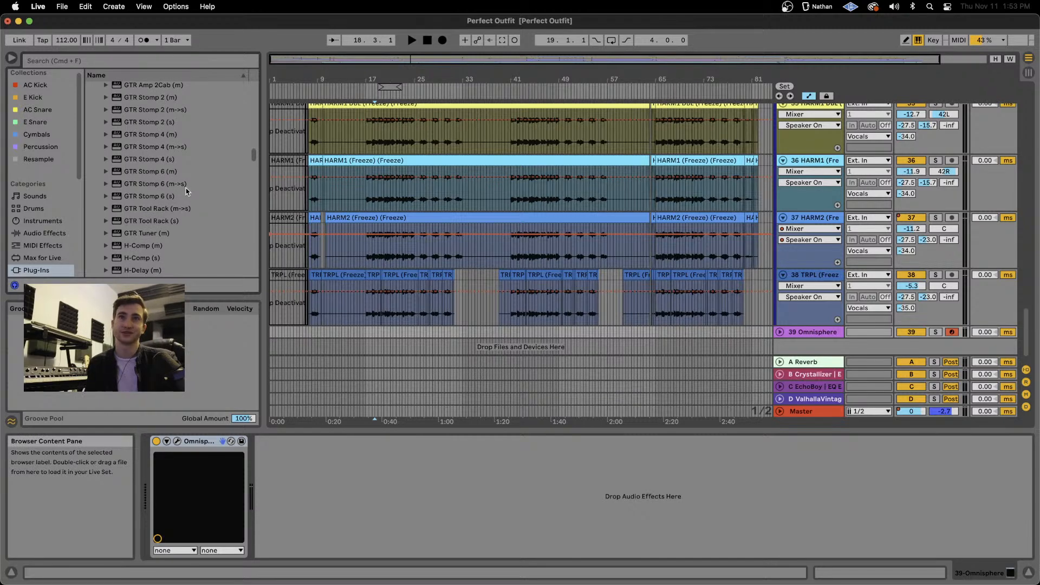
pyautogui.scroll(-5, 186, 191)
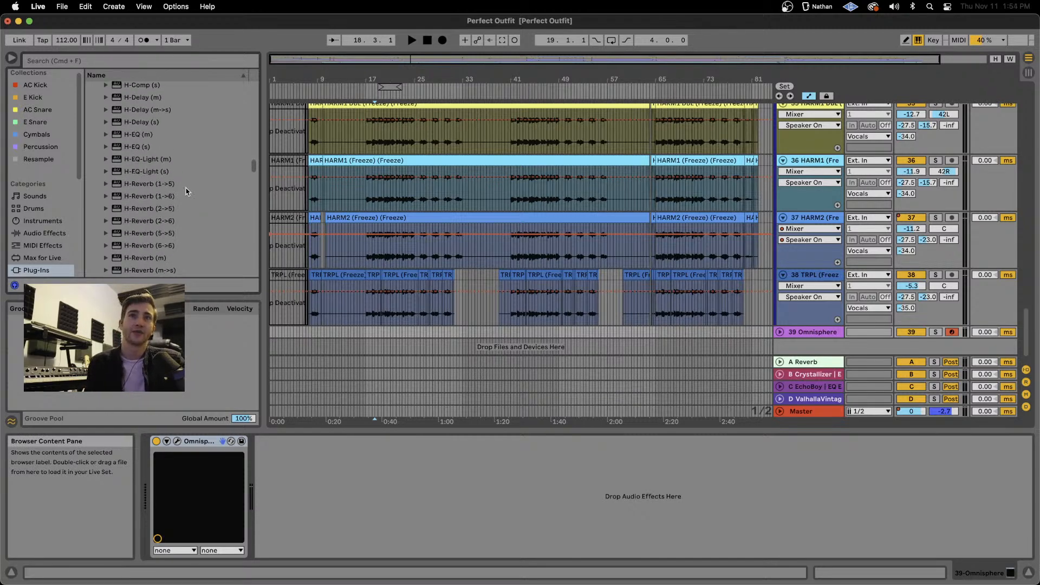
pyautogui.scroll(-12, 186, 192)
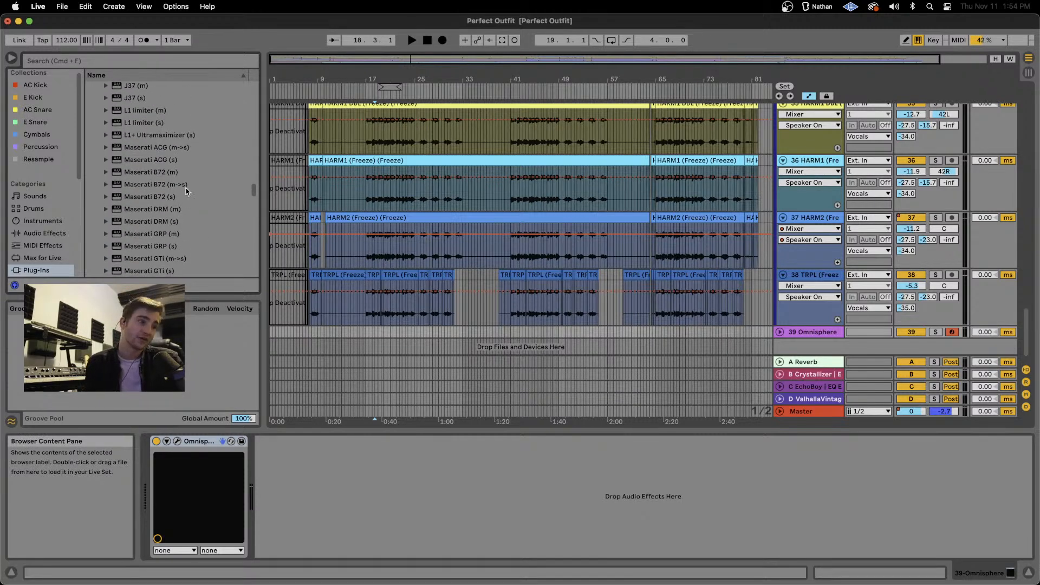
pyautogui.scroll(-12, 186, 192)
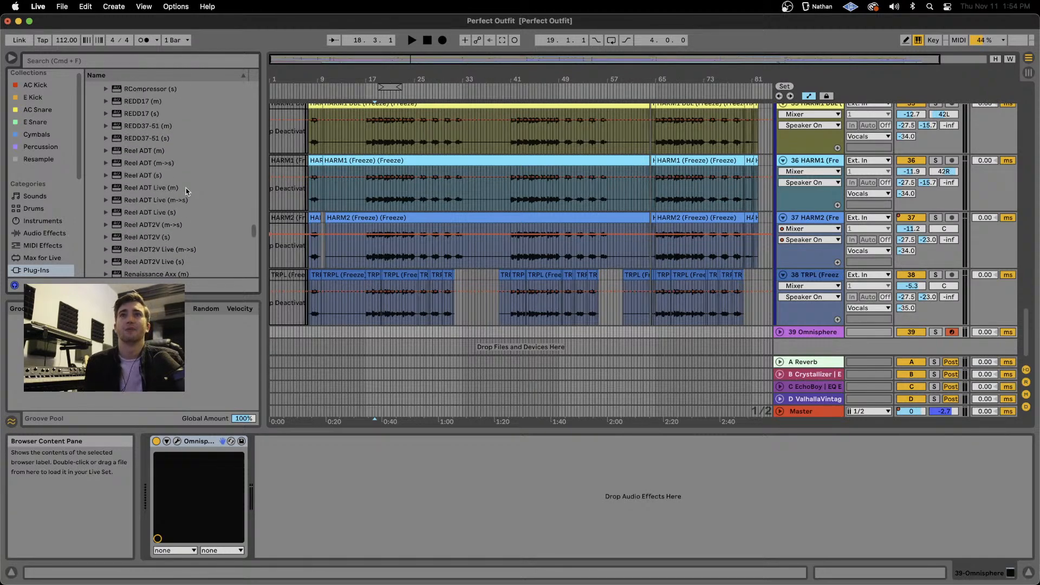
pyautogui.scroll(-12, 186, 192)
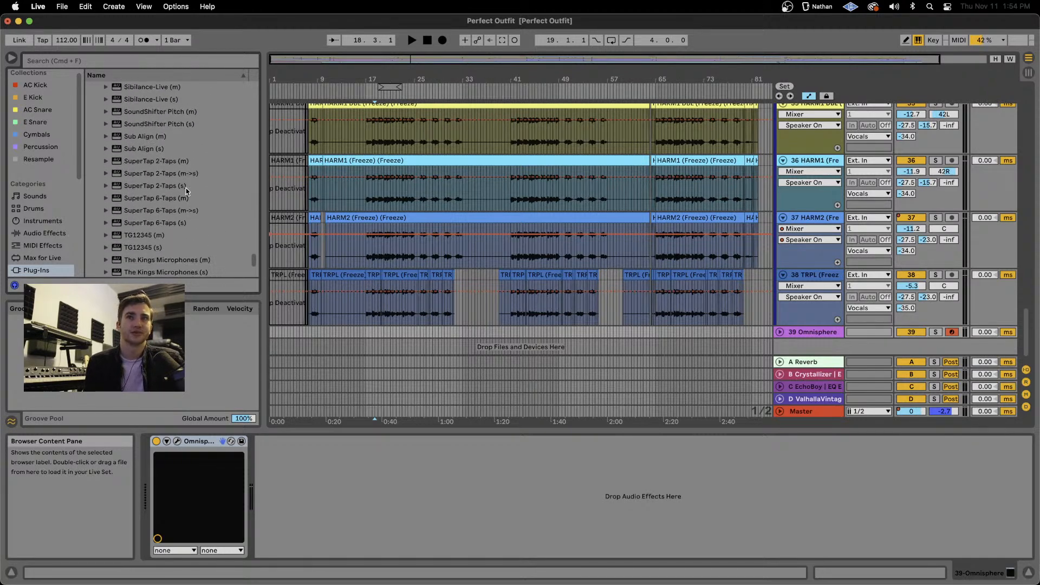
pyautogui.scroll(20, 186, 192)
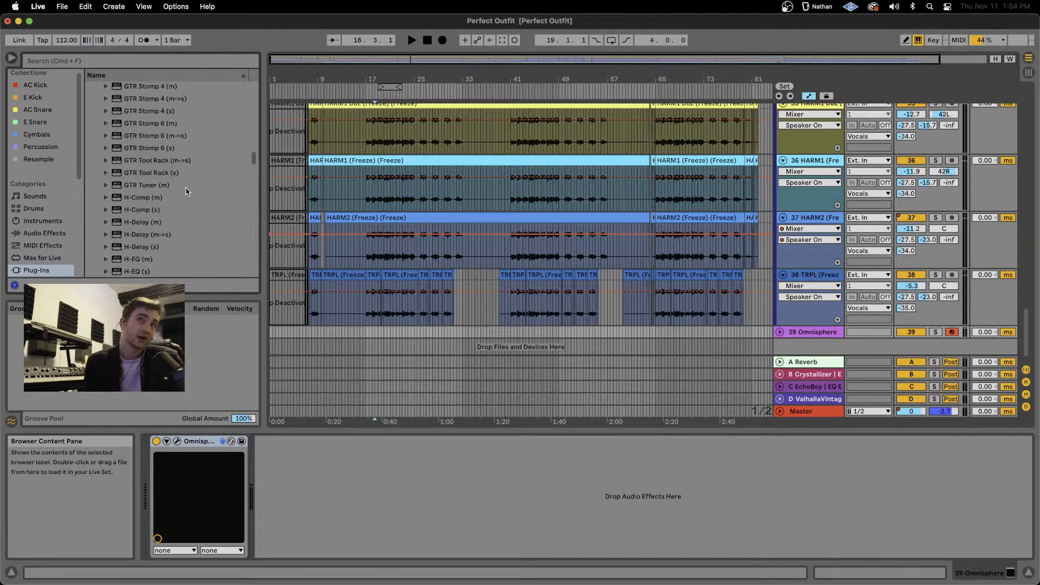
pyautogui.scroll(20, 186, 192)
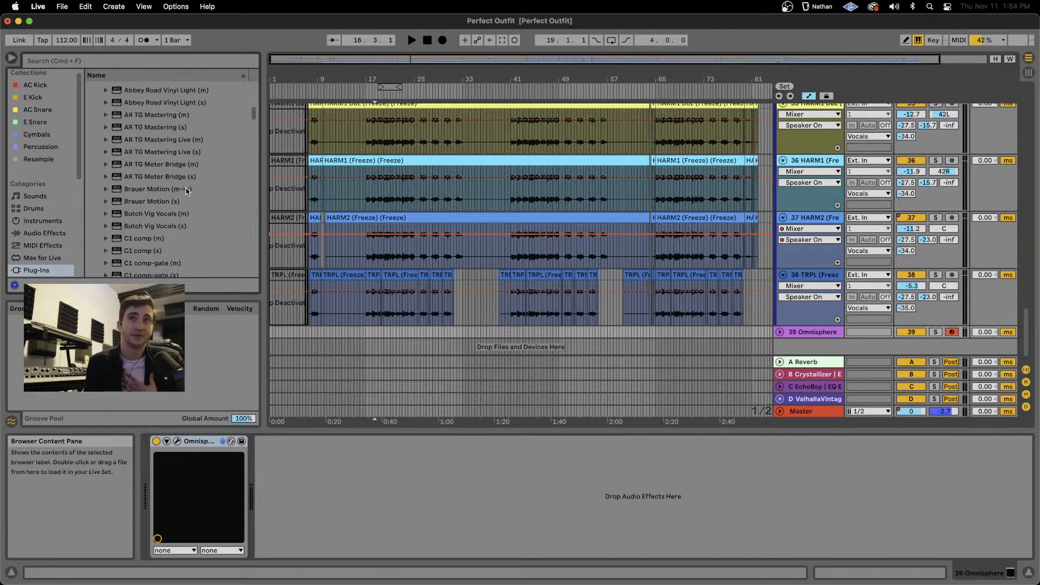
pyautogui.scroll(6, 186, 192)
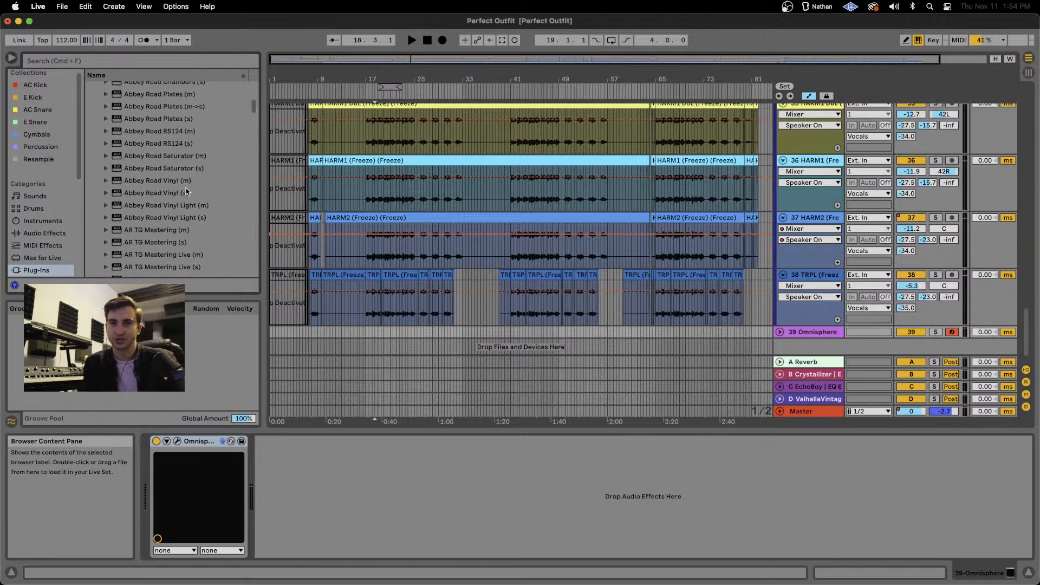
pyautogui.scroll(7, 187, 192)
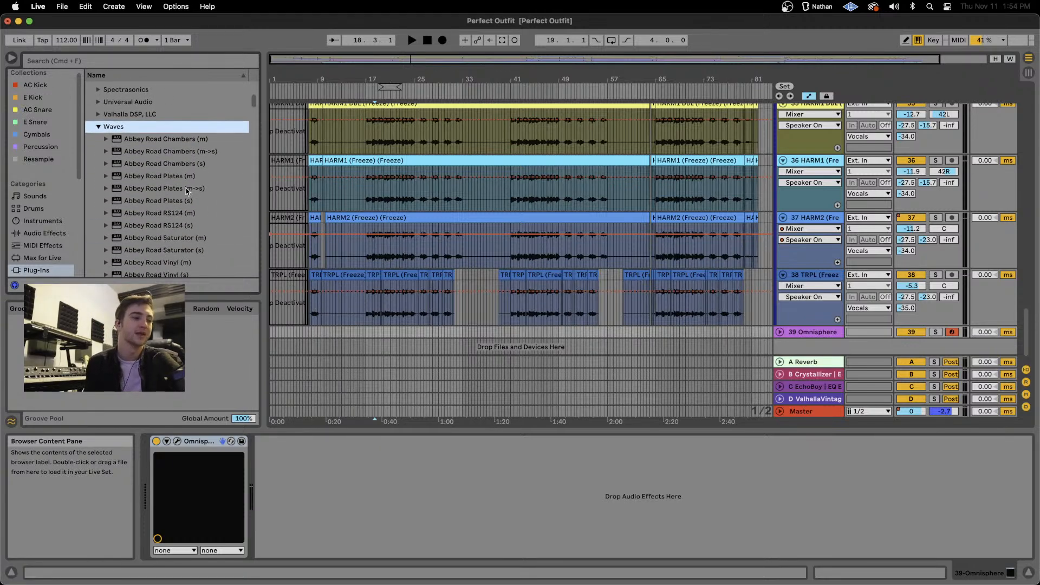
# Load Abbey Road RS124 (s) after Omnisphere on track 39 to view its interface, and delete the device.
pyautogui.scroll(-4, 202, 184)
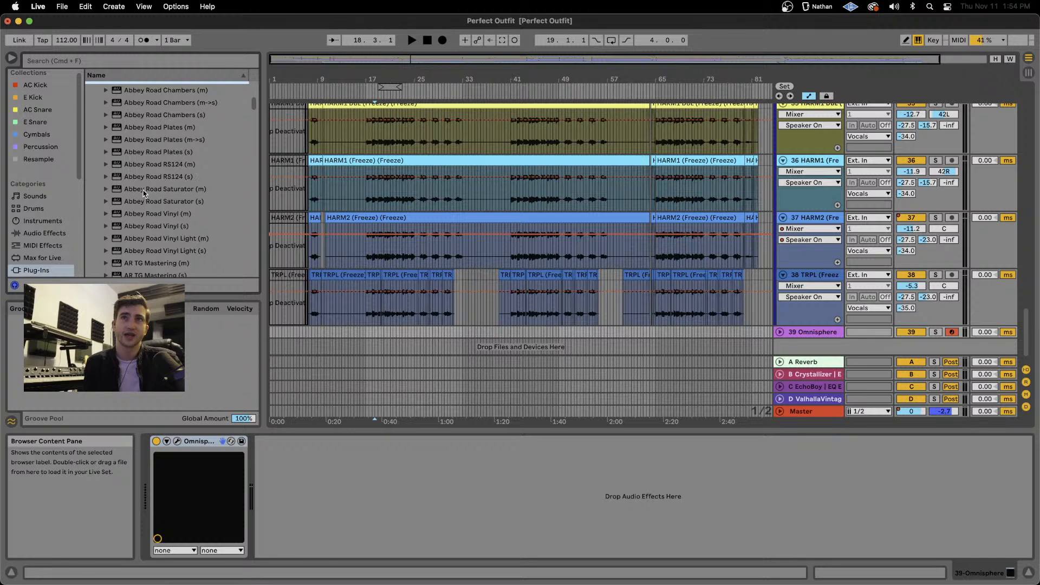
pyautogui.doubleClick(200, 176)
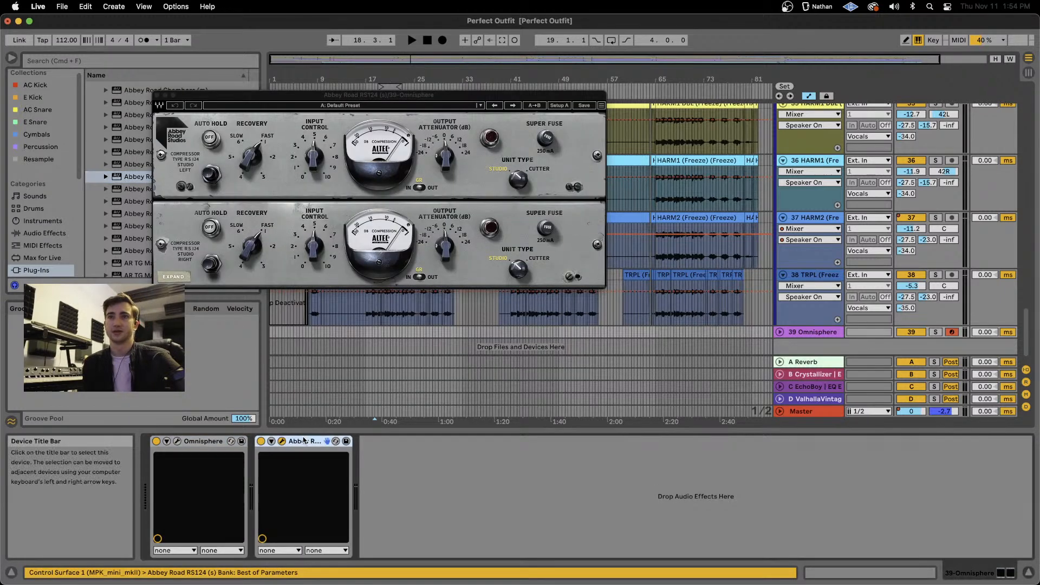
pyautogui.click(303, 440)
pyautogui.press('Delete')
# Load AR TG Mastering (s) after Omnisphere on track 39 to view its interface, and delete the device.
pyautogui.scroll(2, 200, 187)
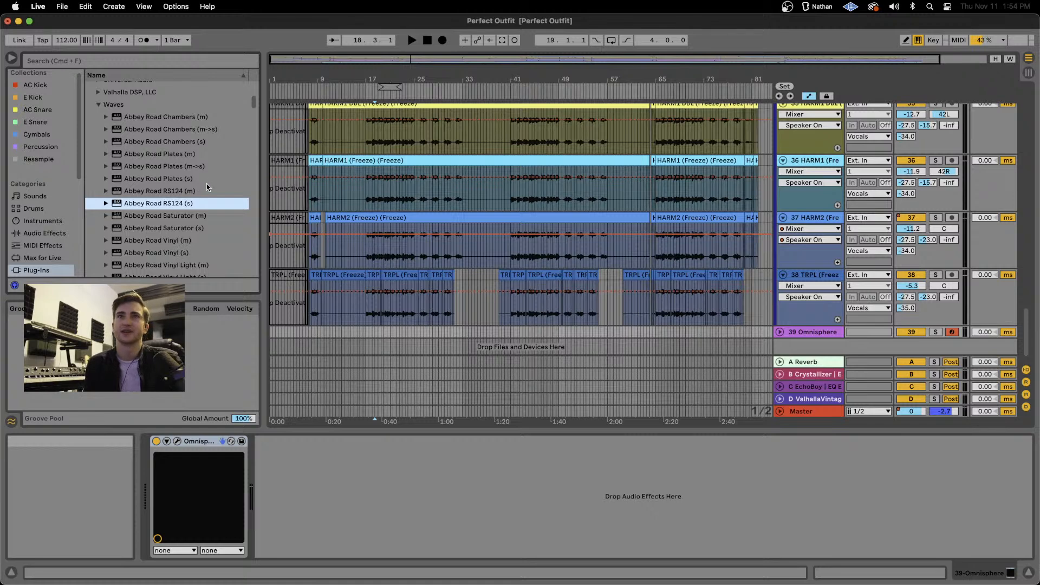
pyautogui.scroll(-5, 206, 187)
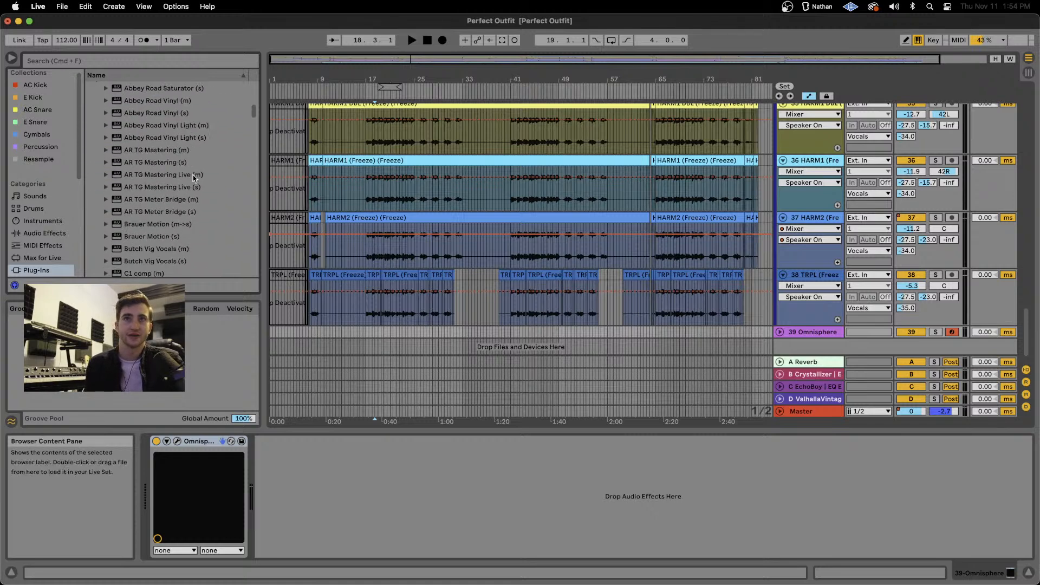
pyautogui.scroll(-1, 194, 178)
pyautogui.click(173, 130)
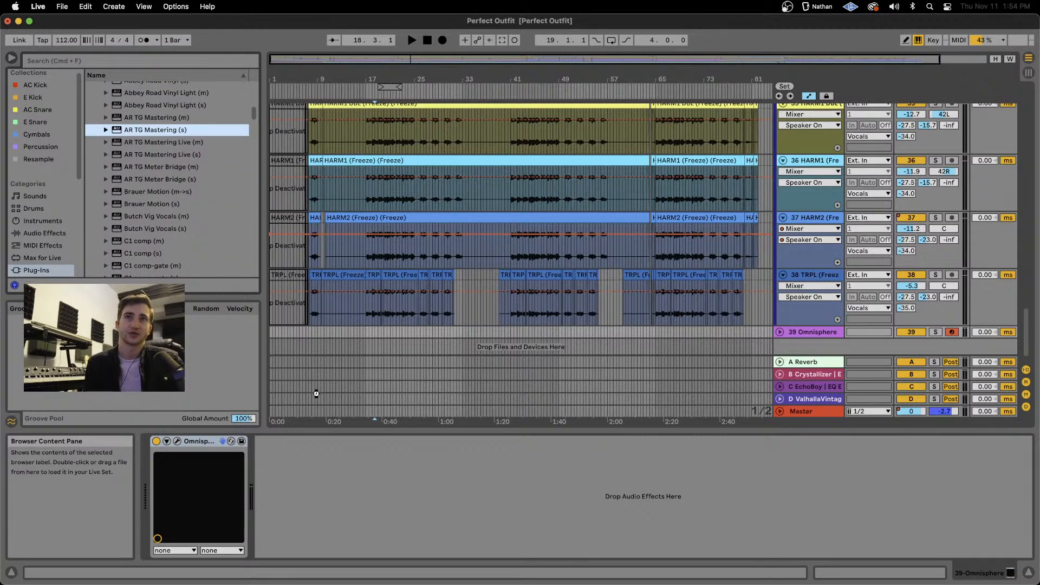
pyautogui.press('Return')
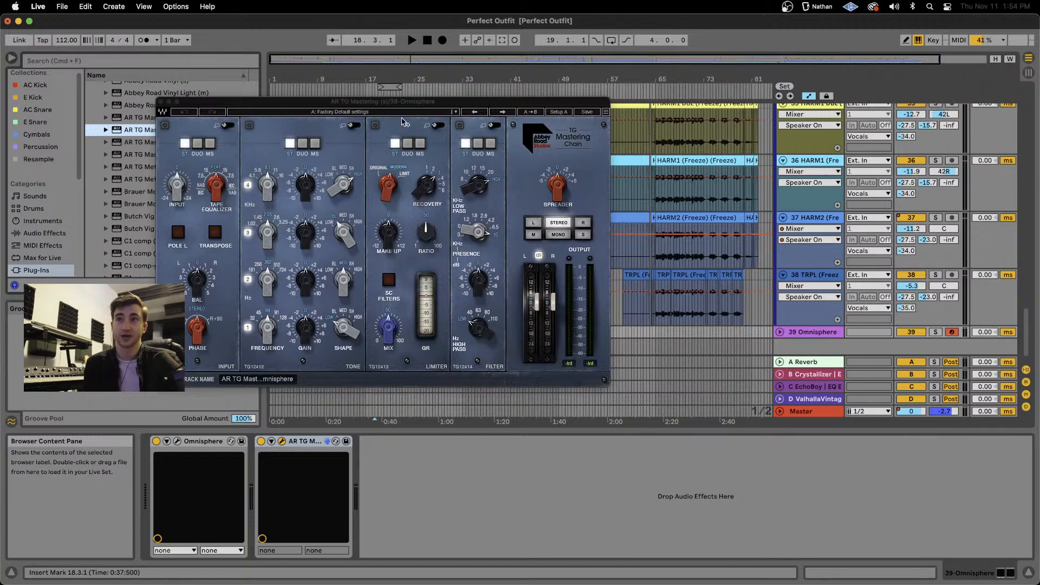
pyautogui.click(165, 99)
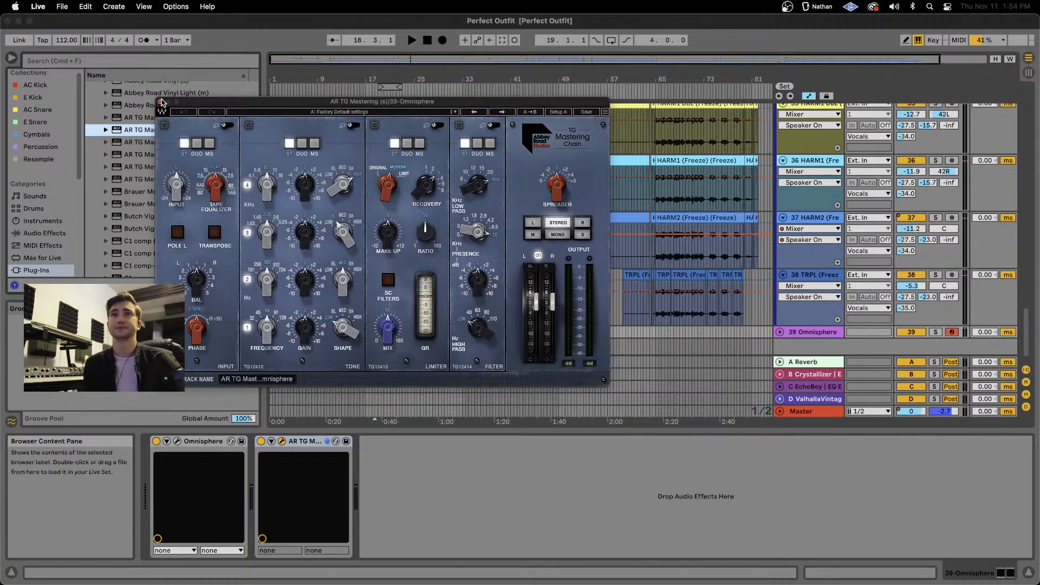
pyautogui.click(162, 102)
pyautogui.press('Delete')
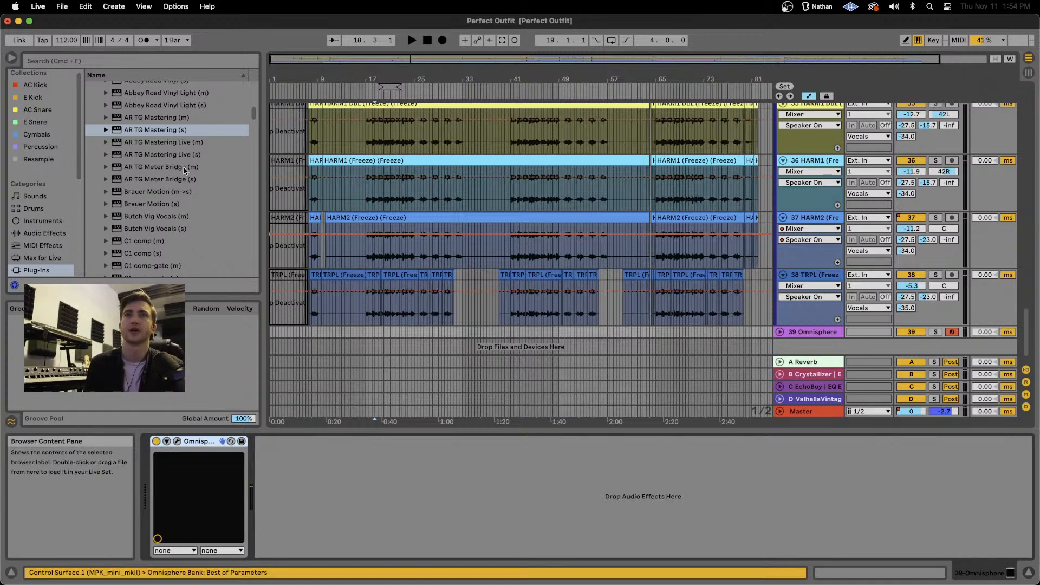
# Look through the Waves plug-ins from the Abbey Road series down to the CLA series.
pyautogui.scroll(-2, 196, 158)
pyautogui.scroll(7, 197, 157)
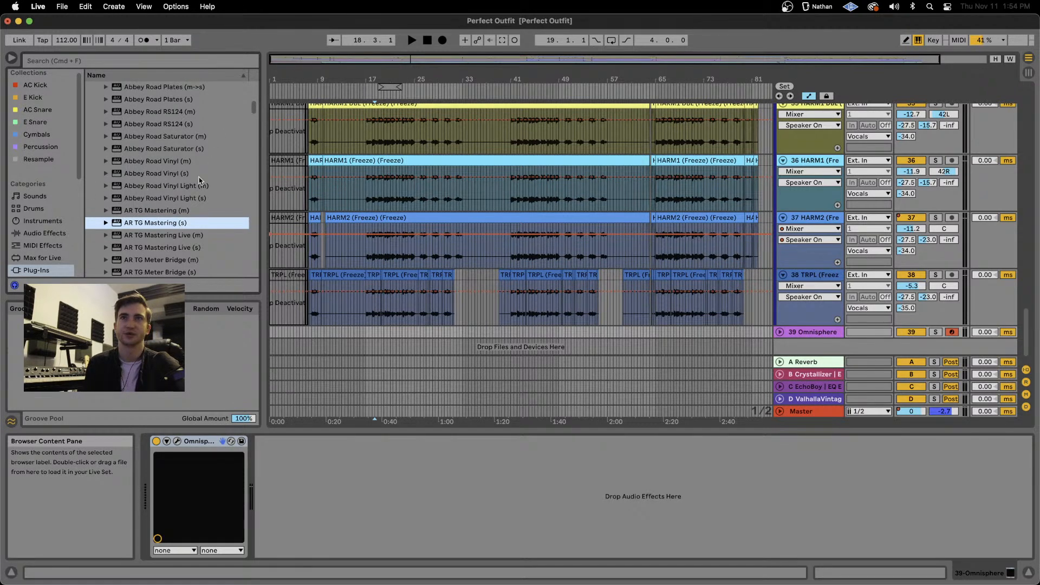
pyautogui.scroll(3, 198, 185)
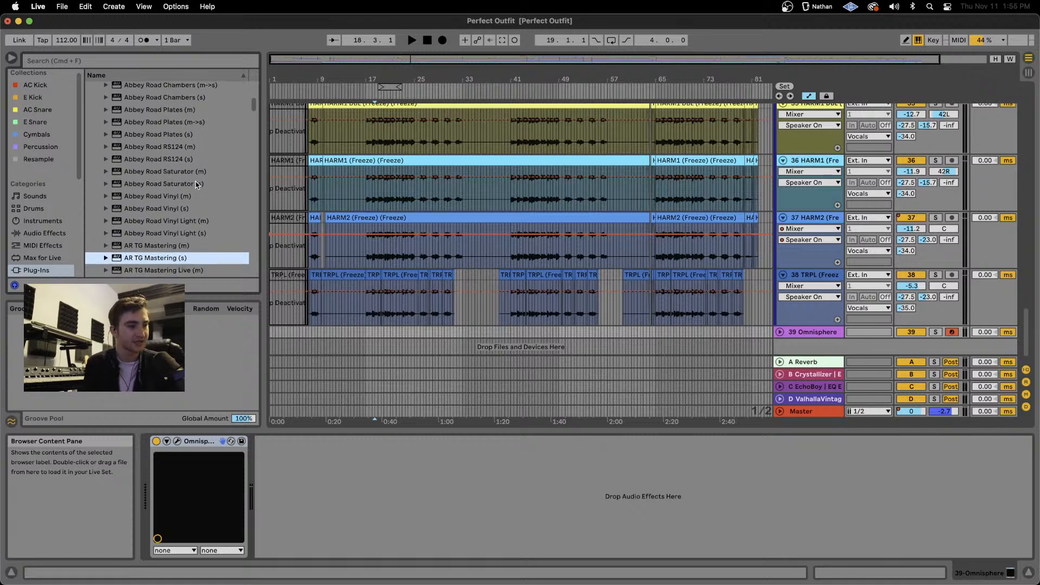
pyautogui.scroll(-6, 198, 184)
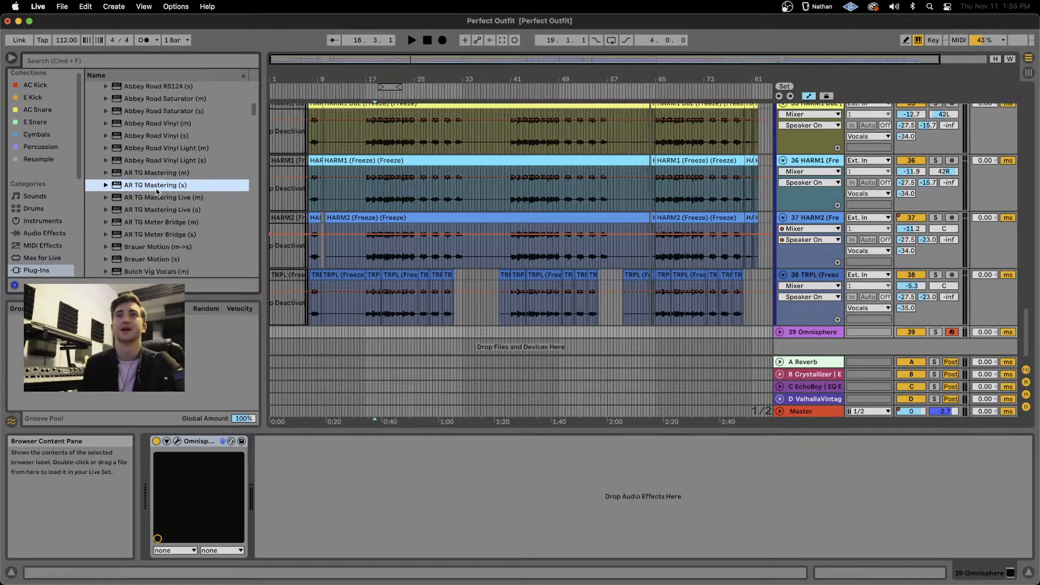
pyautogui.scroll(-7, 157, 139)
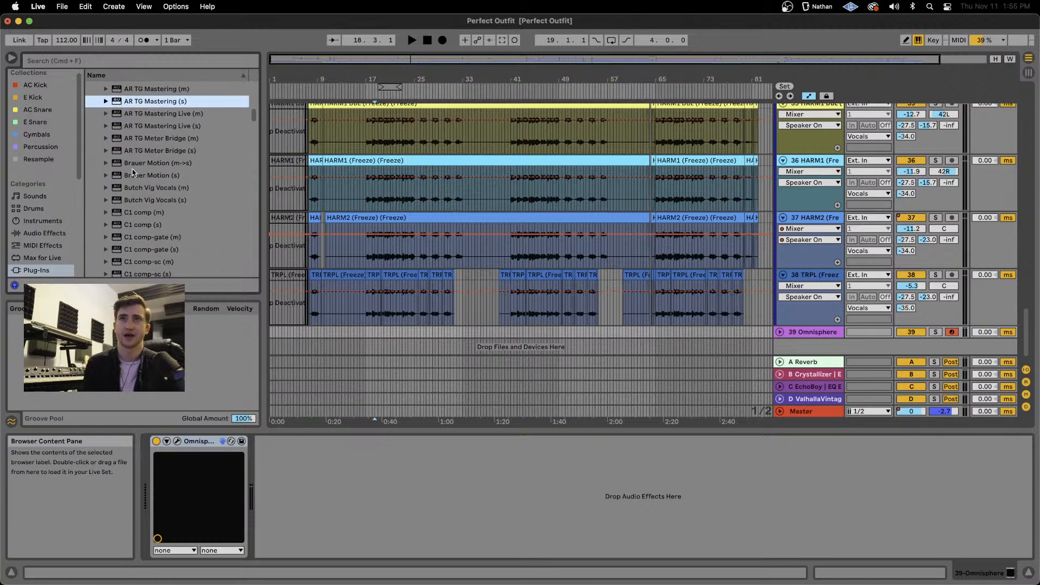
pyautogui.scroll(-10, 153, 166)
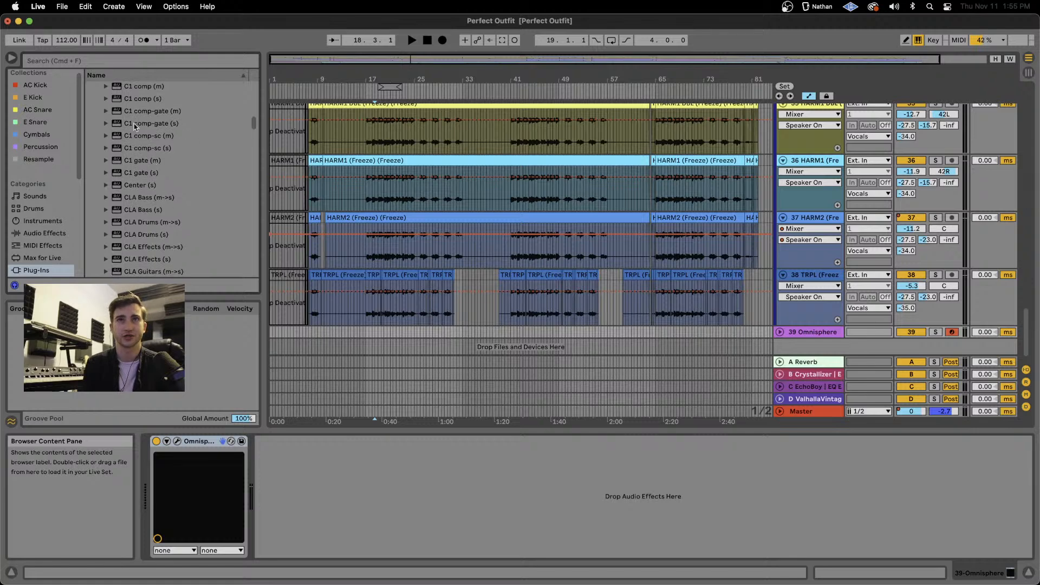
pyautogui.scroll(-2, 161, 150)
pyautogui.scroll(-5, 161, 150)
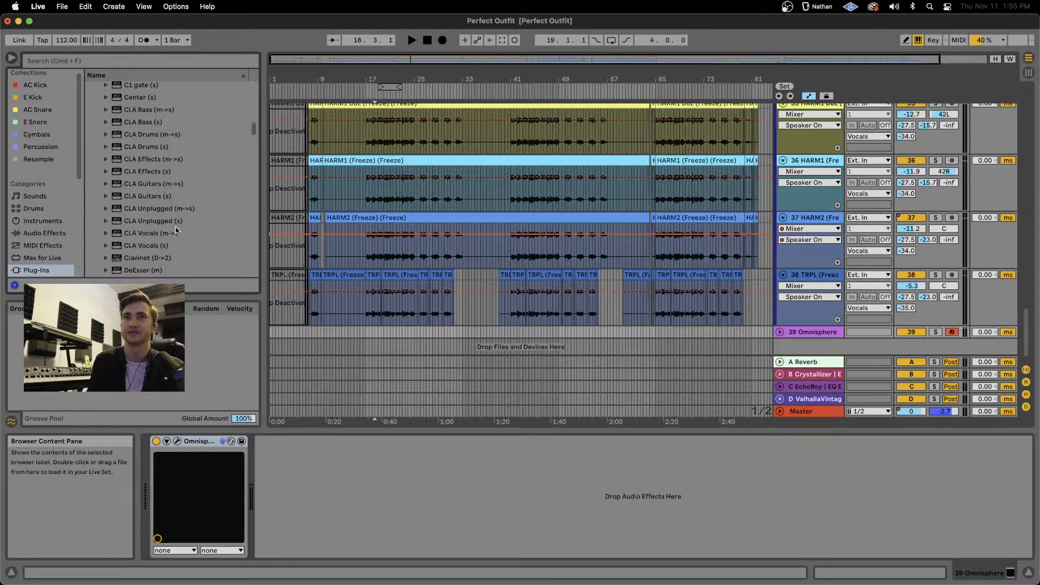
# Add CLA Vocals (s) after iZotope Alloy 2 on track 32 LD VOX.
pyautogui.scroll(5, 473, 225)
pyautogui.scroll(4, 473, 225)
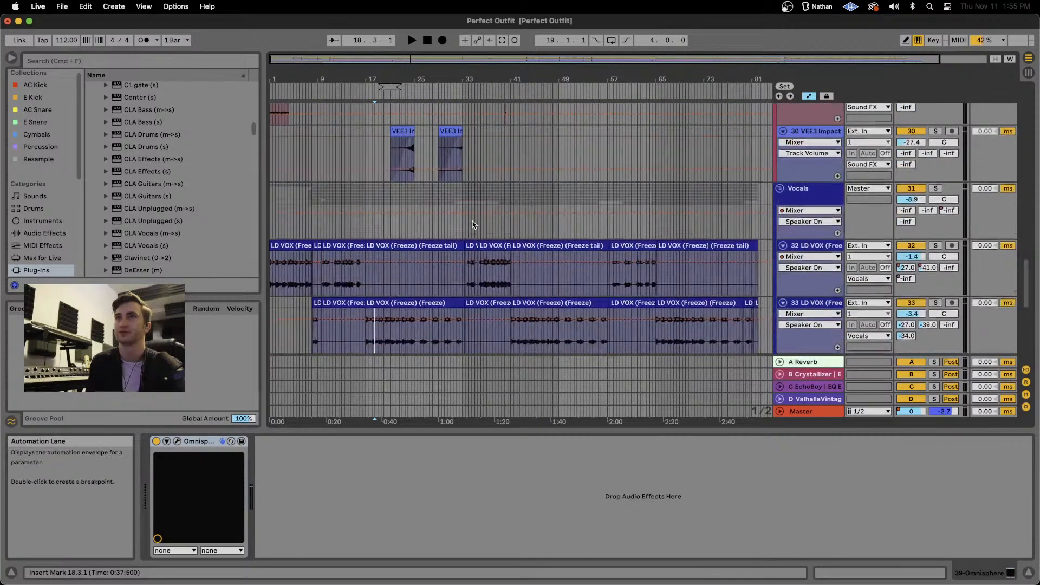
pyautogui.doubleClick(145, 248)
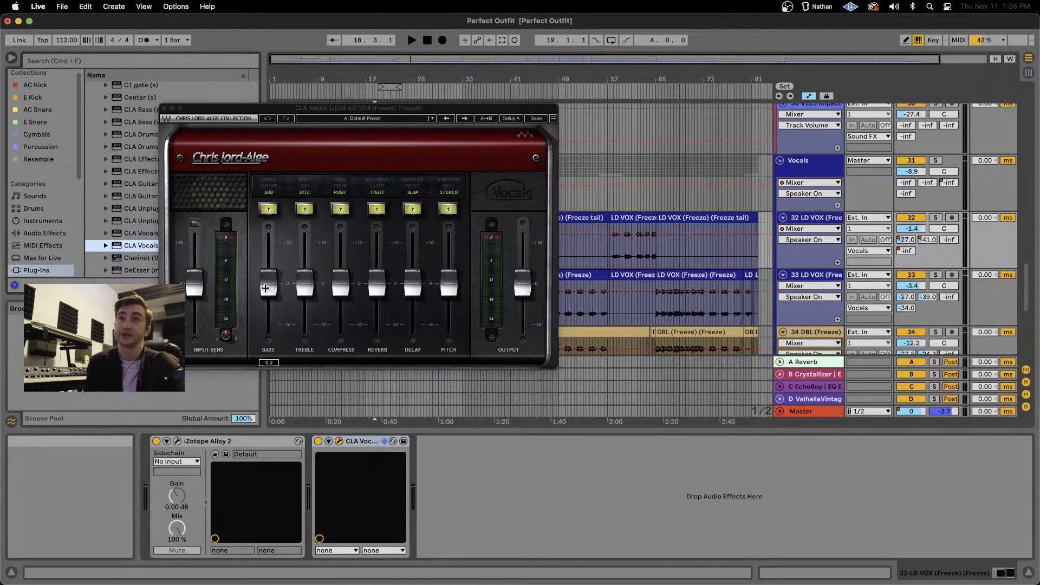
# Switch off the Bass, Treble, Compress, Reverb, Delay and Pitch modes in CLA Vocals.
pyautogui.click(272, 206)
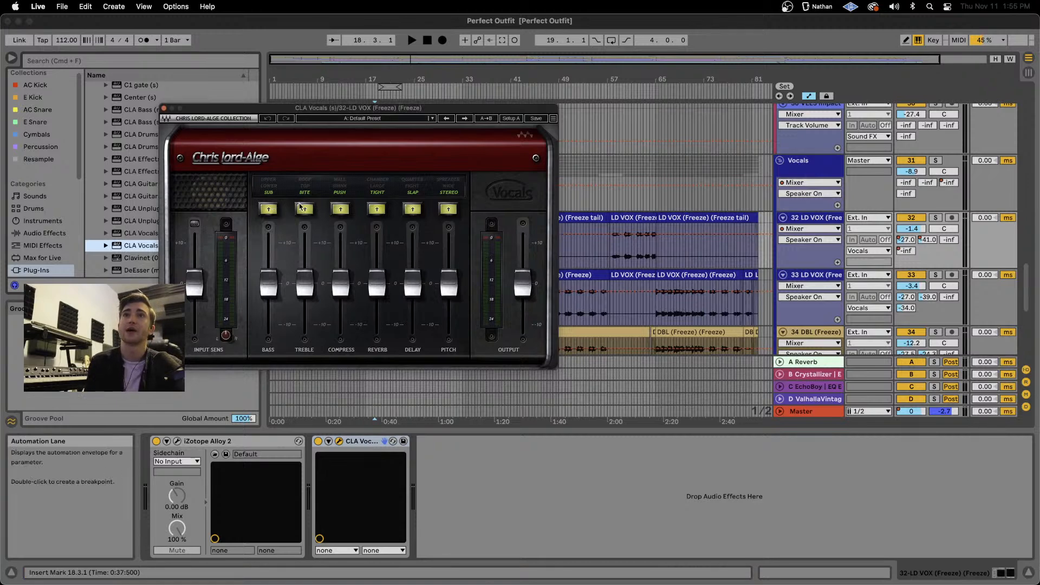
pyautogui.click(268, 209)
pyautogui.click(304, 209)
pyautogui.click(340, 196)
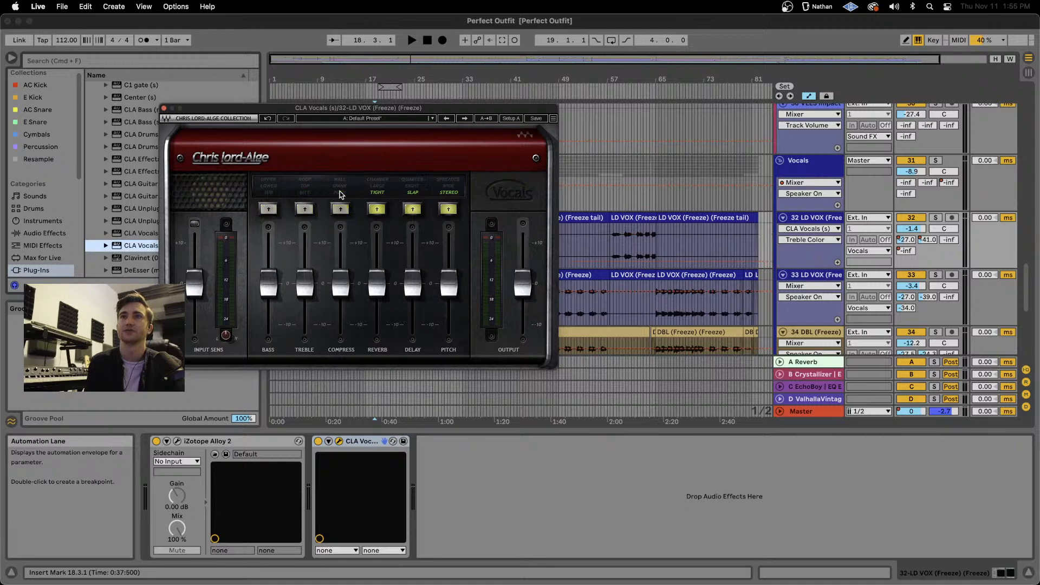
pyautogui.click(377, 196)
pyautogui.click(412, 197)
pyautogui.click(448, 196)
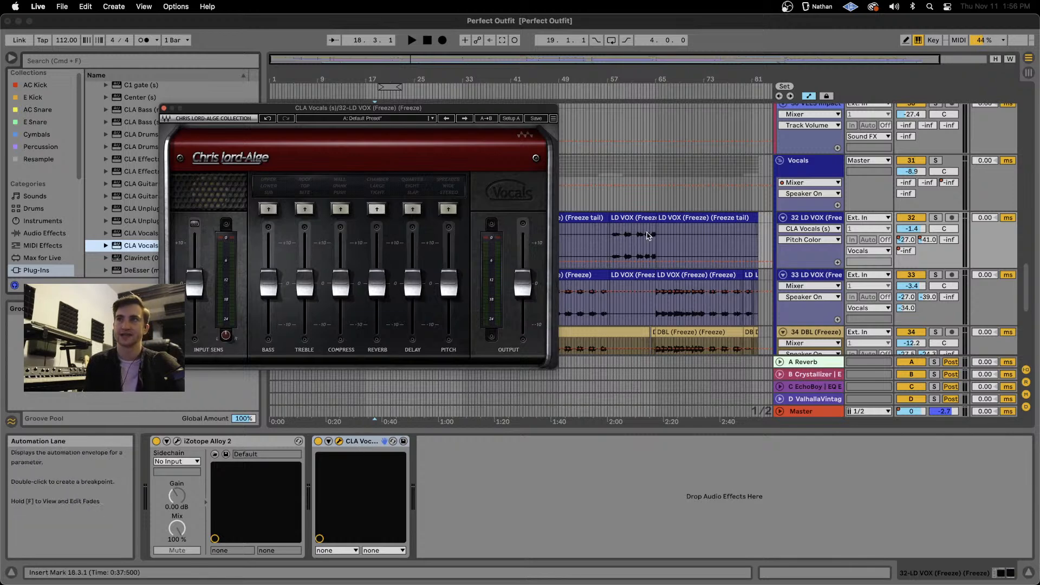
# Solo the Vocals group and start playback from position 57.3.1.
pyautogui.click(609, 420)
pyautogui.click(936, 160)
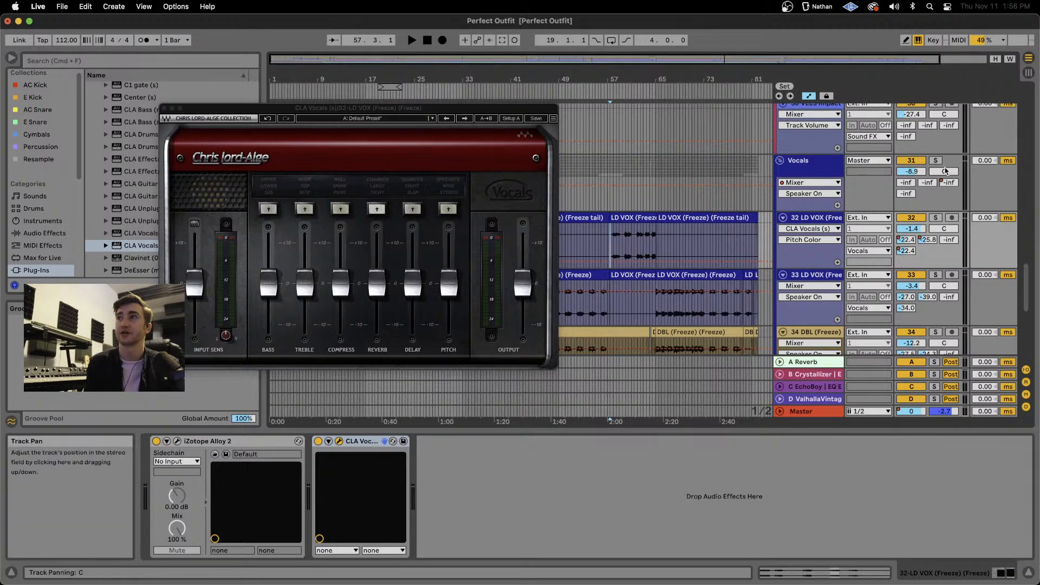
pyautogui.press('space')
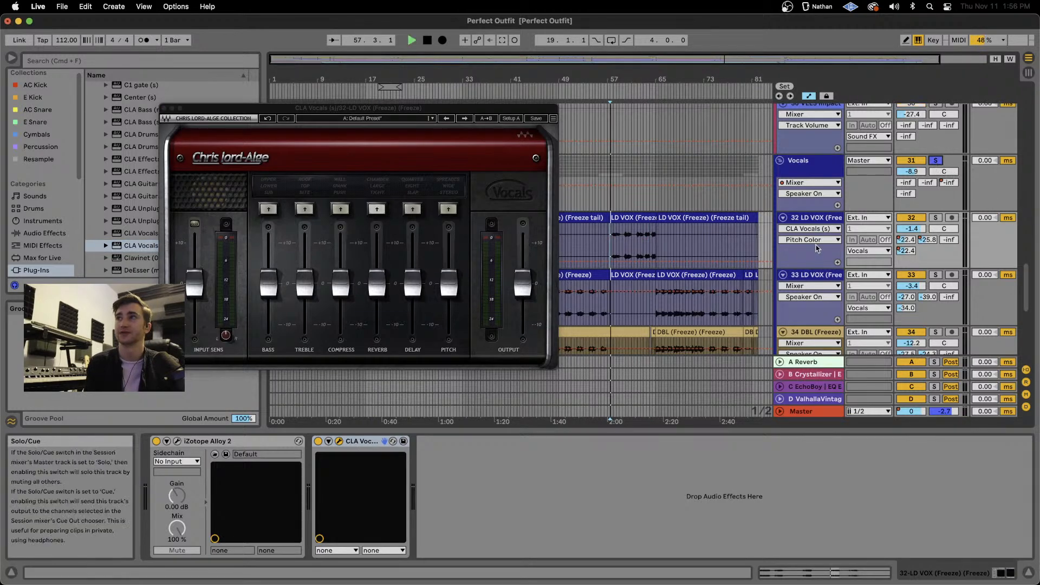
# Compare the soloed vocals with CLA Vocals bypassed and active, leaving the device on and playback stopped.
pyautogui.click(318, 442)
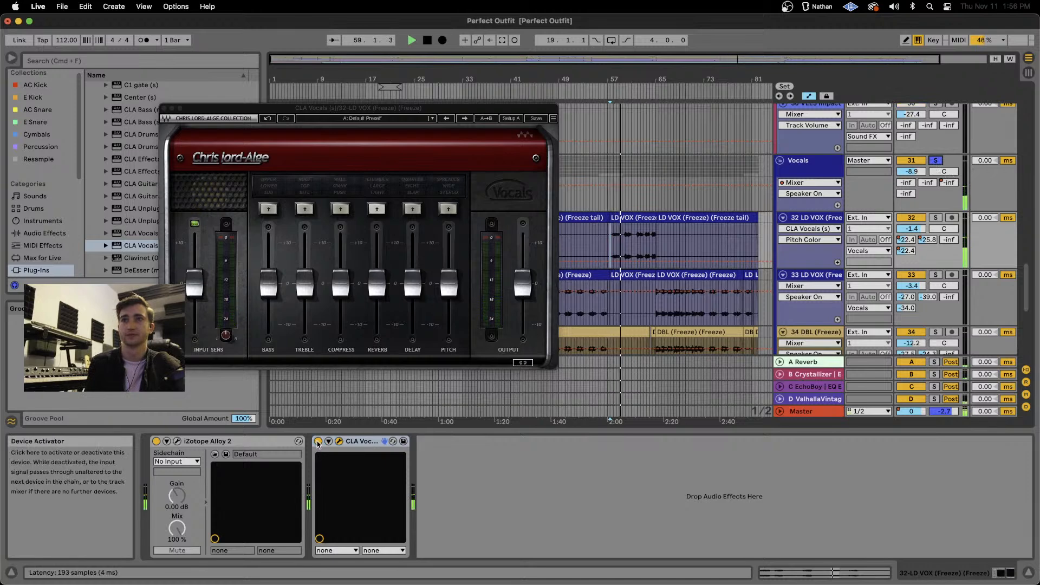
pyautogui.press('space')
pyautogui.press('space')
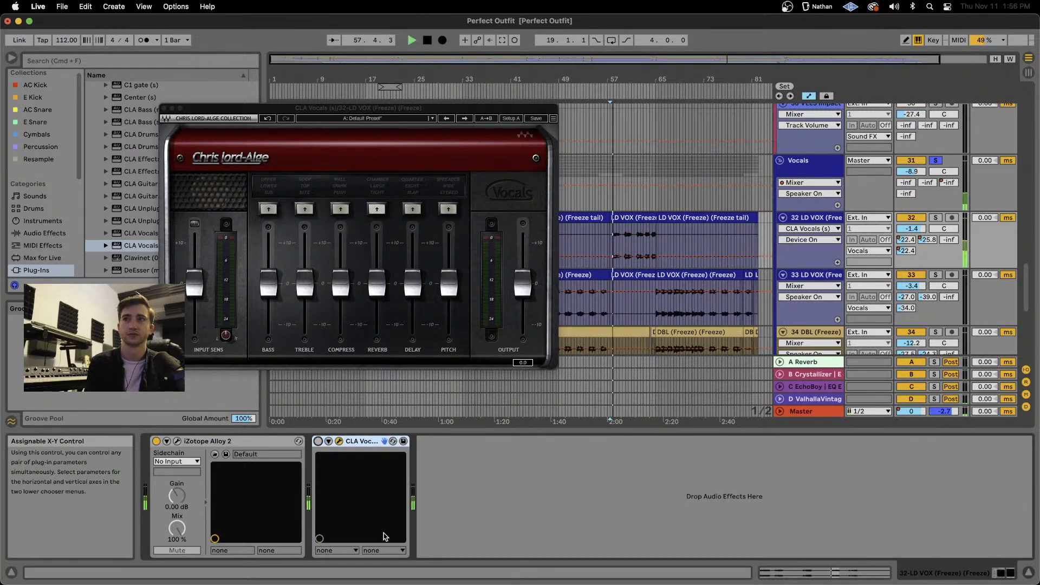
pyautogui.click(318, 441)
pyautogui.press('space')
pyautogui.press('space')
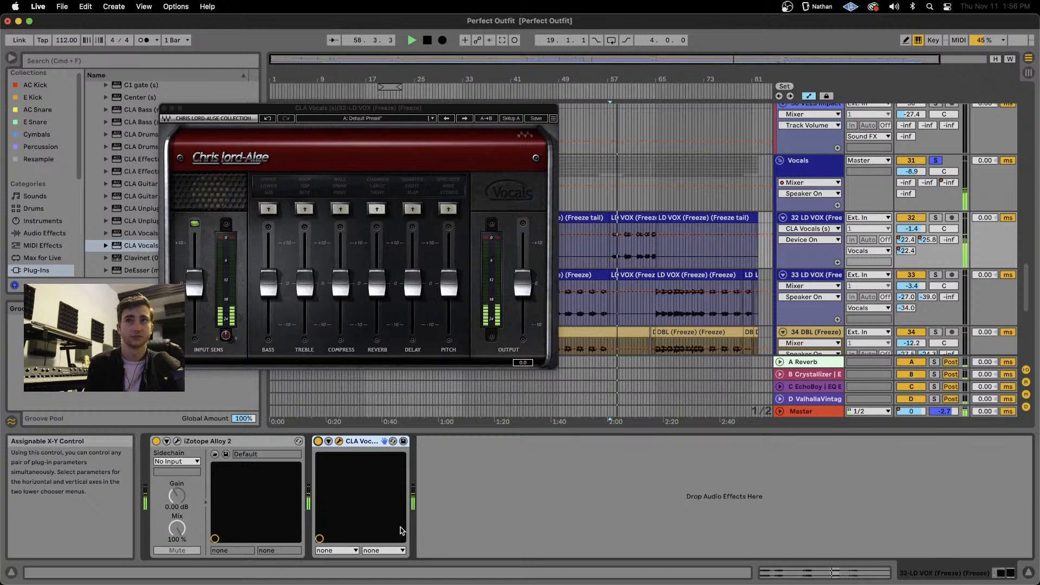
pyautogui.press('space')
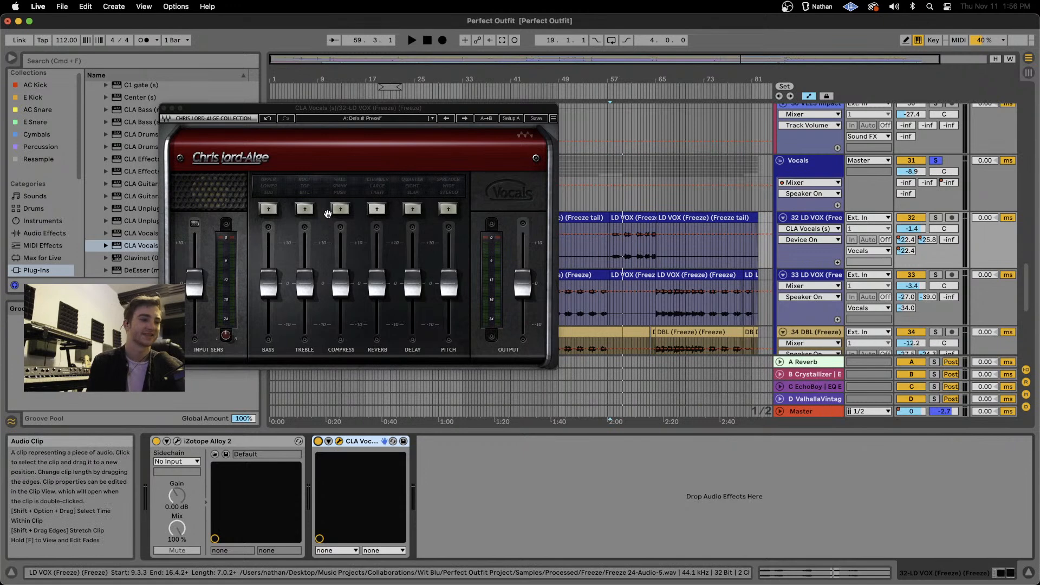
# Switch on Bass in CLA Vocals, compare its Upper, Lower and Sub modes, and settle on Upper with the fader near 0.
pyautogui.click(269, 210)
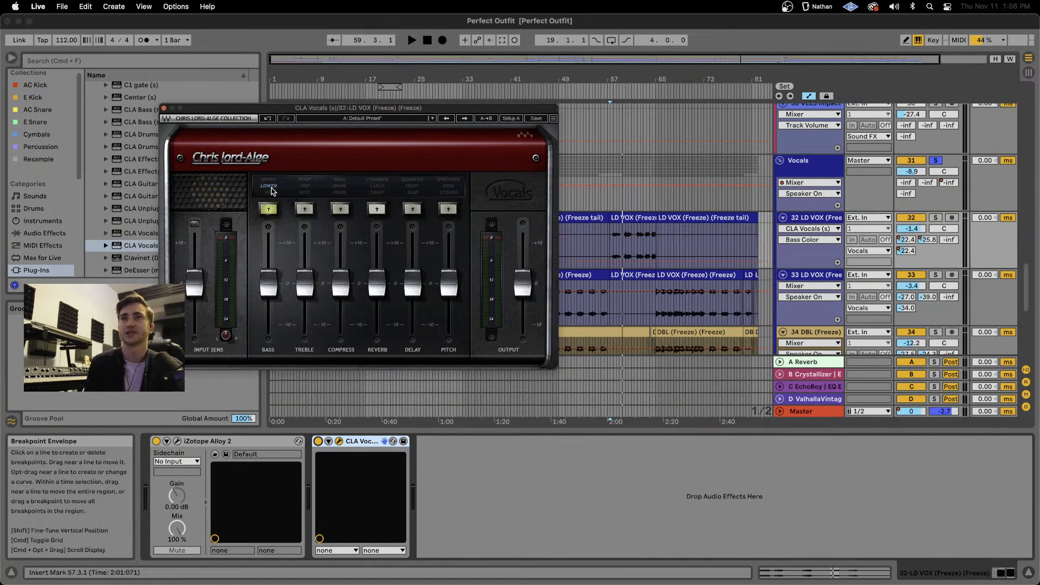
pyautogui.moveTo(271, 275); pyautogui.dragTo(267, 289)
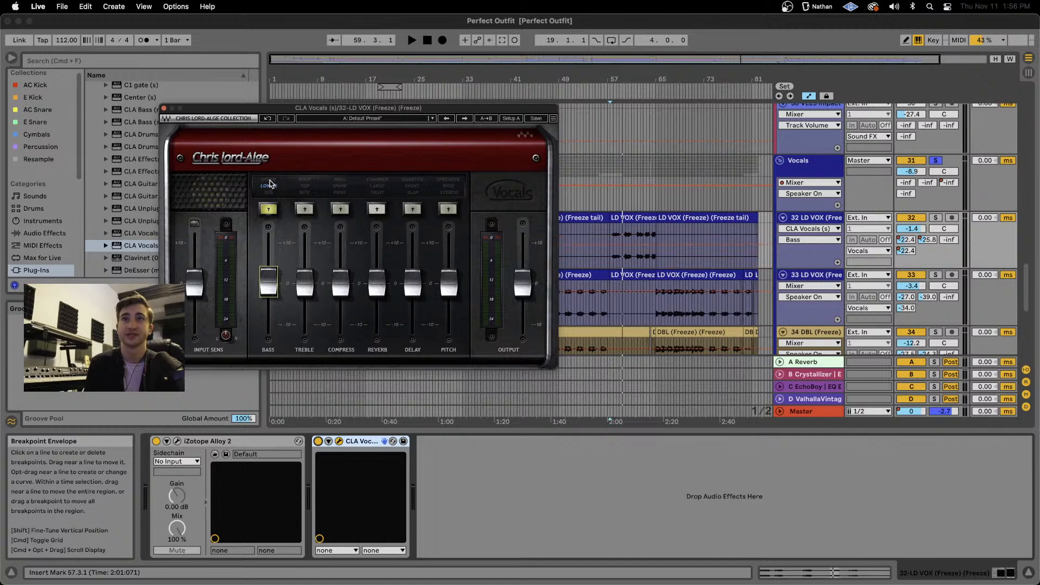
pyautogui.click(269, 180)
pyautogui.click(269, 186)
pyautogui.click(269, 192)
pyautogui.click(270, 187)
pyautogui.click(270, 180)
pyautogui.click(270, 187)
pyautogui.click(269, 192)
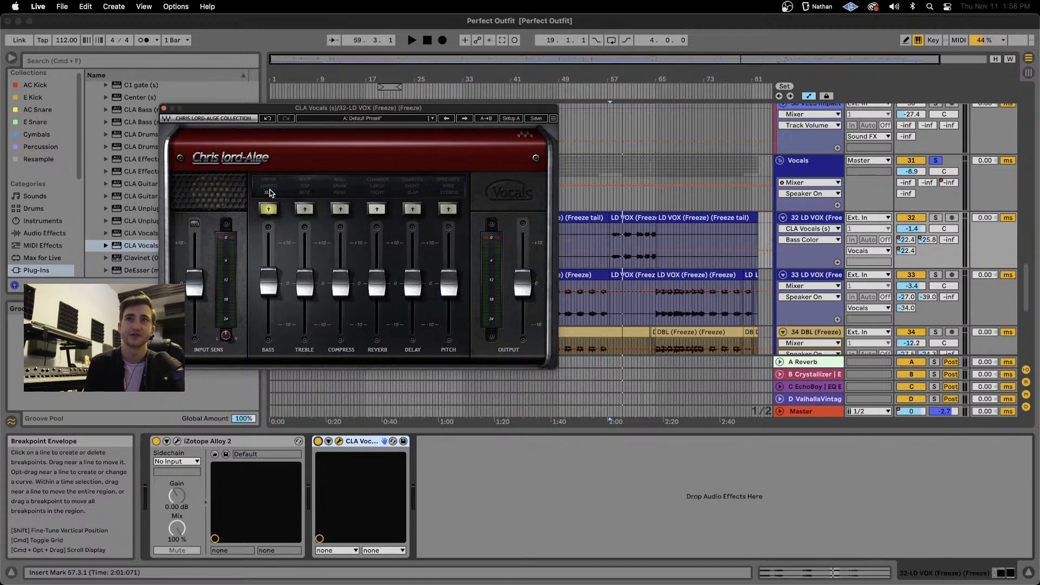
pyautogui.click(269, 180)
pyautogui.click(269, 192)
pyautogui.click(269, 186)
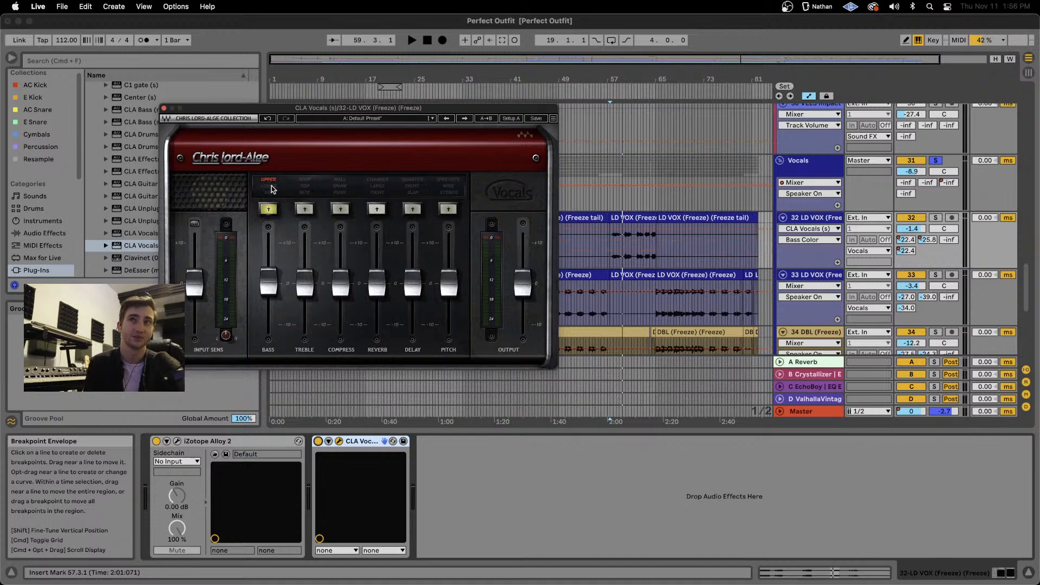
# Step through the Treble modes in CLA Vocals, choose Roof and raise the Treble fader slightly above 0.
pyautogui.moveTo(304, 282); pyautogui.dragTo(304, 262)
pyautogui.click(304, 193)
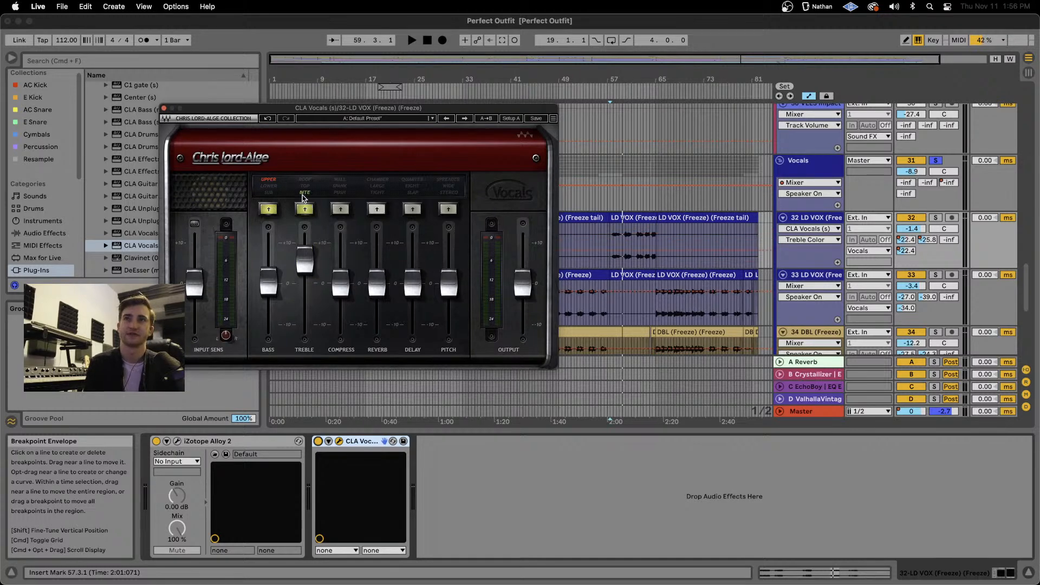
pyautogui.click(304, 187)
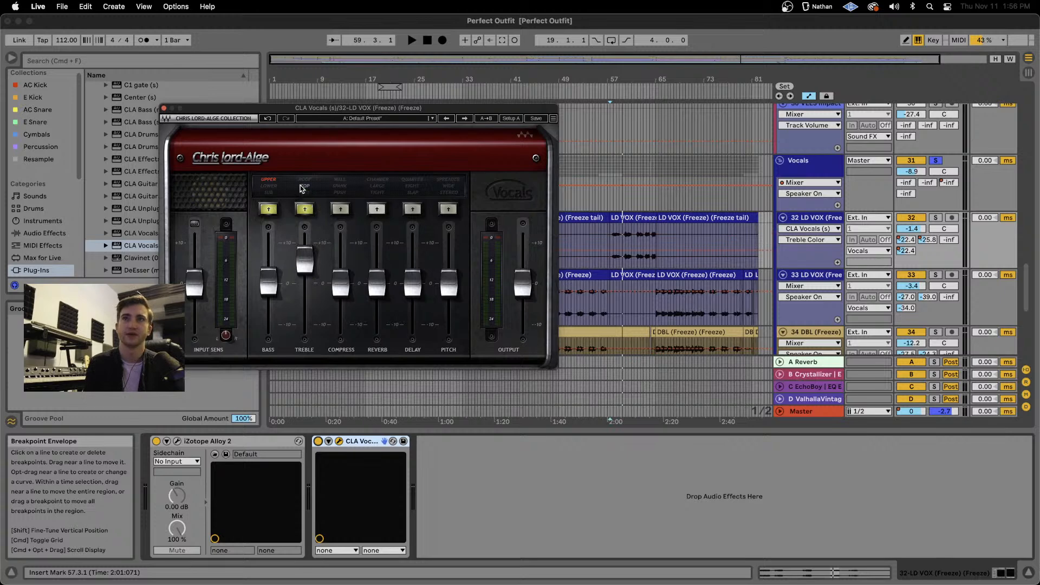
pyautogui.click(318, 181)
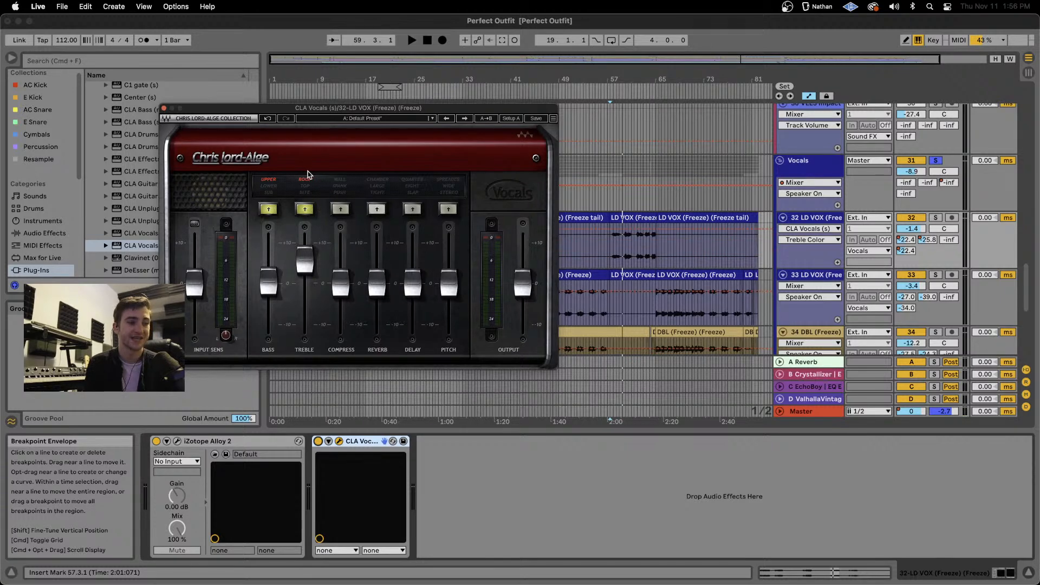
pyautogui.moveTo(304, 259); pyautogui.dragTo(305, 275)
# Try the Compress modes in CLA Vocals with the fader at -0.7, leaving Compress switched off.
pyautogui.click(342, 190)
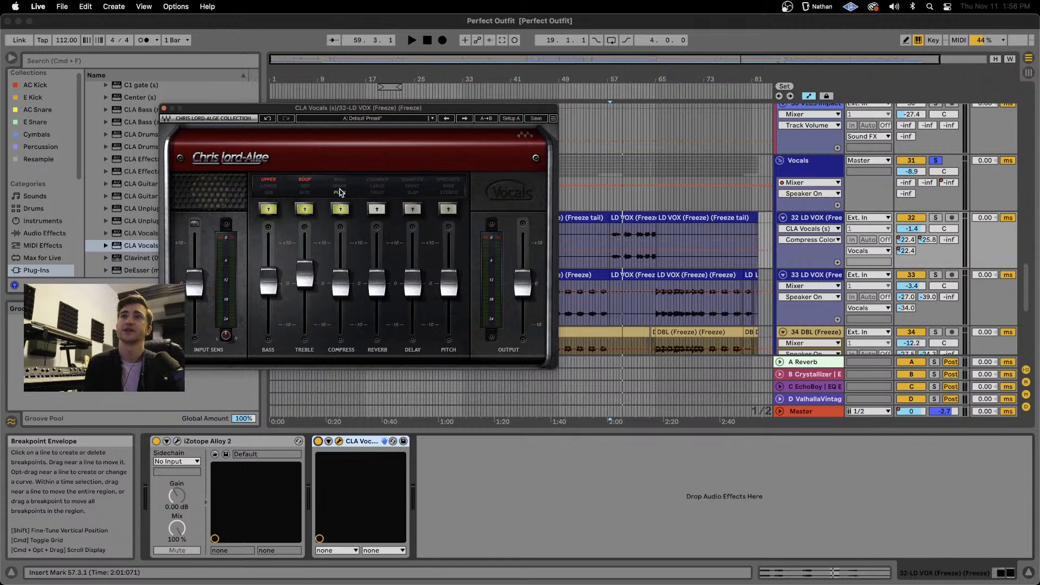
pyautogui.click(341, 192)
pyautogui.click(340, 190)
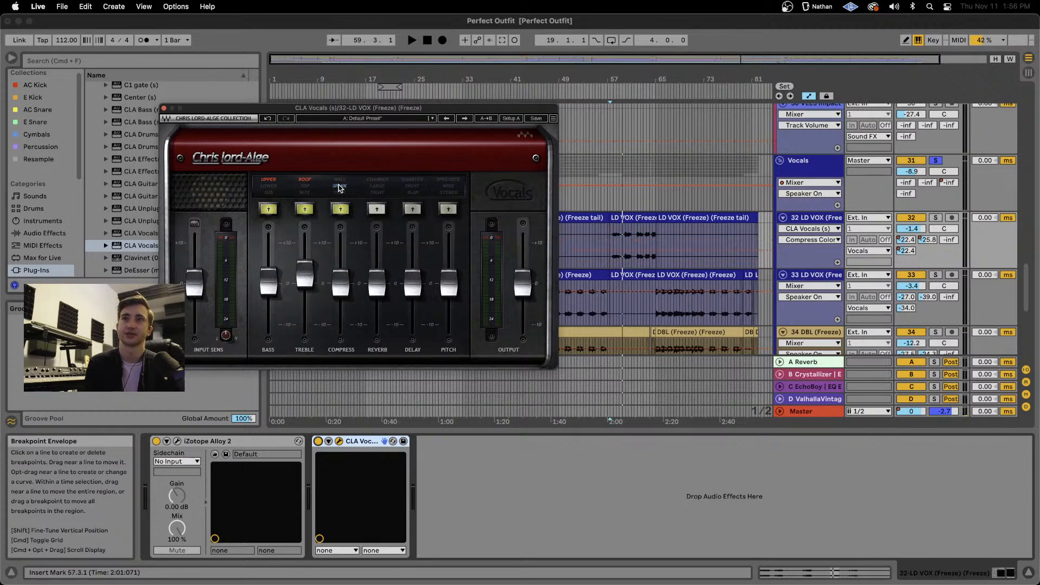
pyautogui.moveTo(340, 248); pyautogui.dragTo(340, 285)
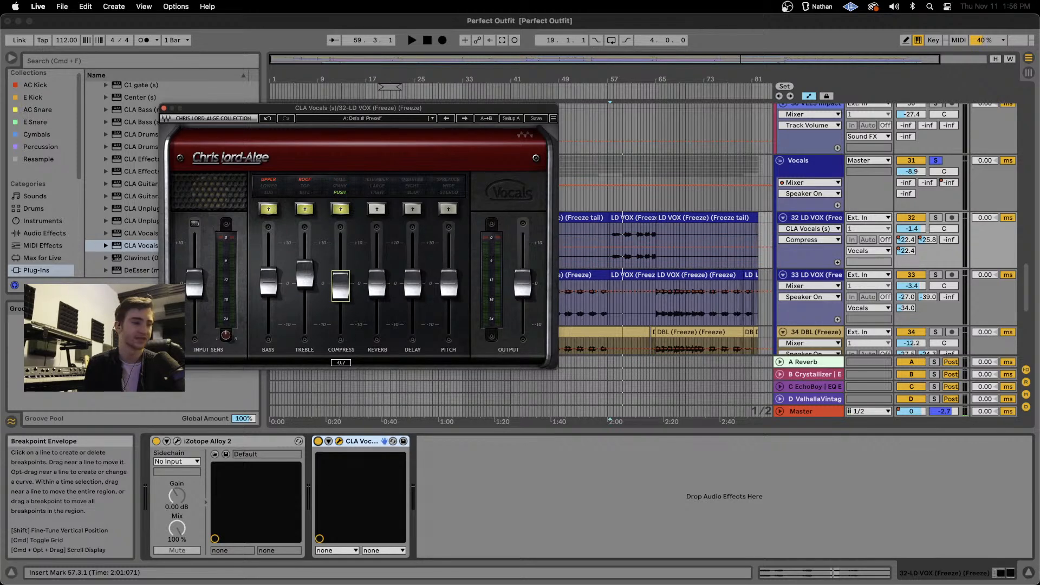
pyautogui.click(340, 194)
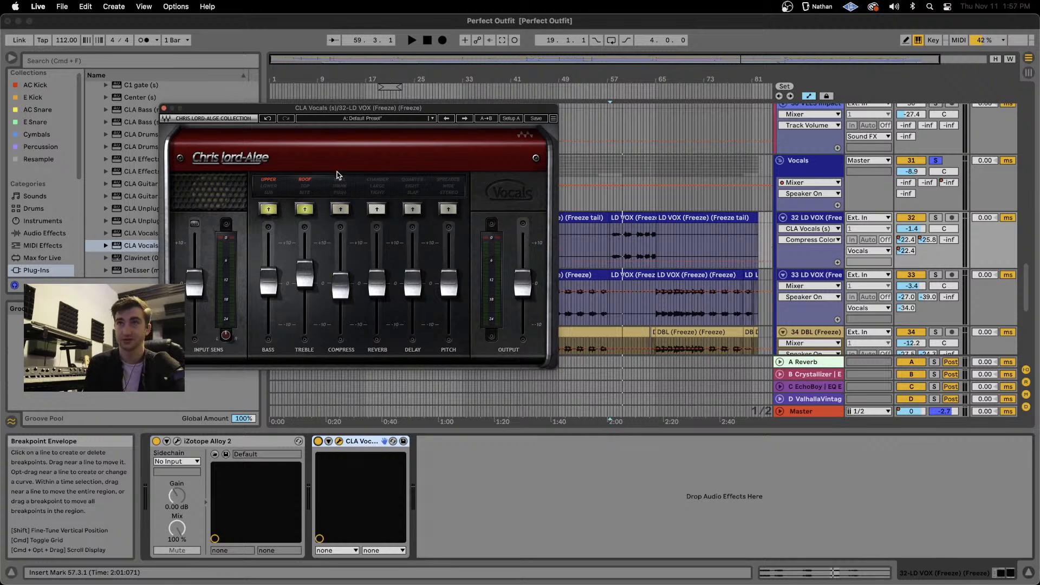
# Compare the Reverb modes in CLA Vocals, settling on Tight with the Reverb fader lowered to about -10.
pyautogui.click(384, 195)
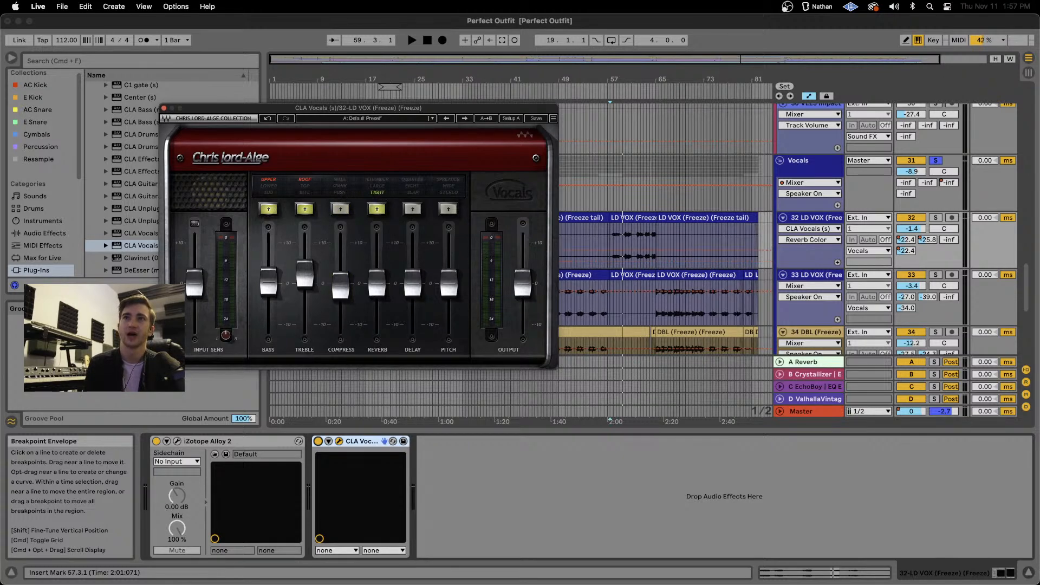
pyautogui.moveTo(376, 283); pyautogui.dragTo(377, 324)
pyautogui.click(375, 191)
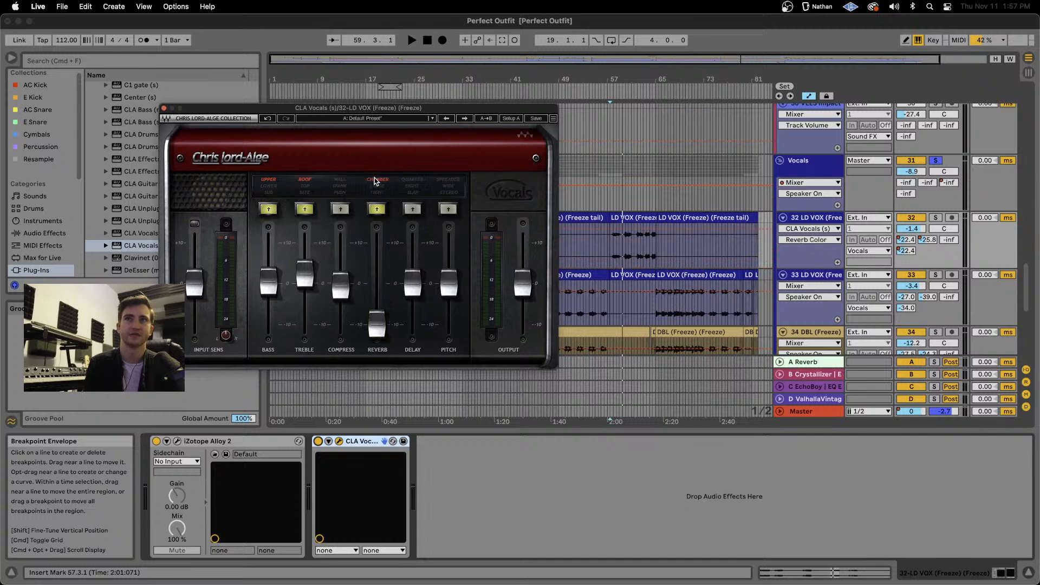
pyautogui.click(375, 191)
pyautogui.click(375, 186)
pyautogui.click(375, 180)
pyautogui.click(375, 190)
pyautogui.click(375, 191)
pyautogui.click(375, 191)
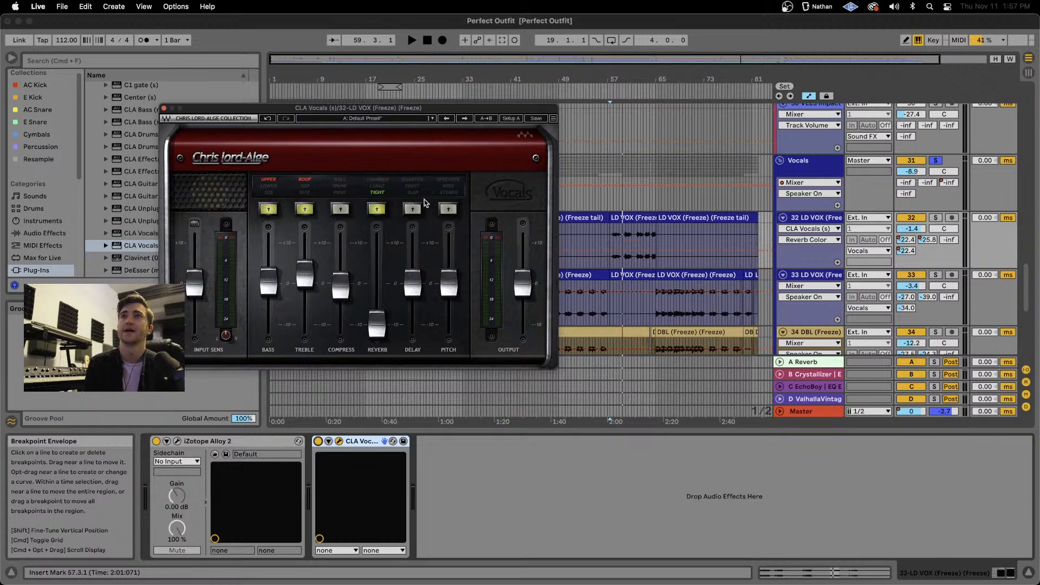
# Set Delay to Slap at -10.0 and Pitch to Stereo with its fader slightly above 0.
pyautogui.click(412, 192)
pyautogui.moveTo(413, 283); pyautogui.dragTo(413, 324)
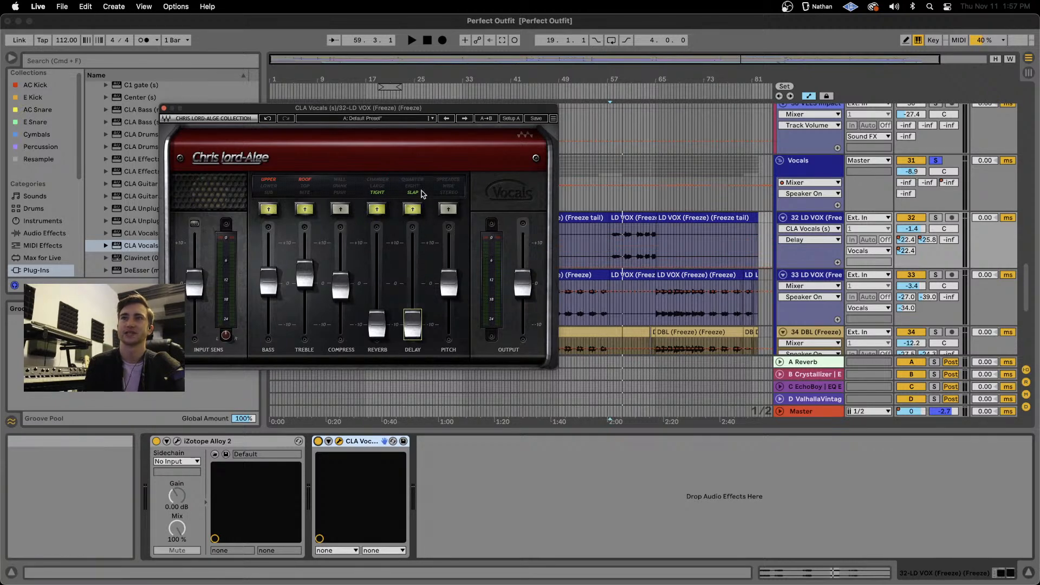
pyautogui.click(449, 193)
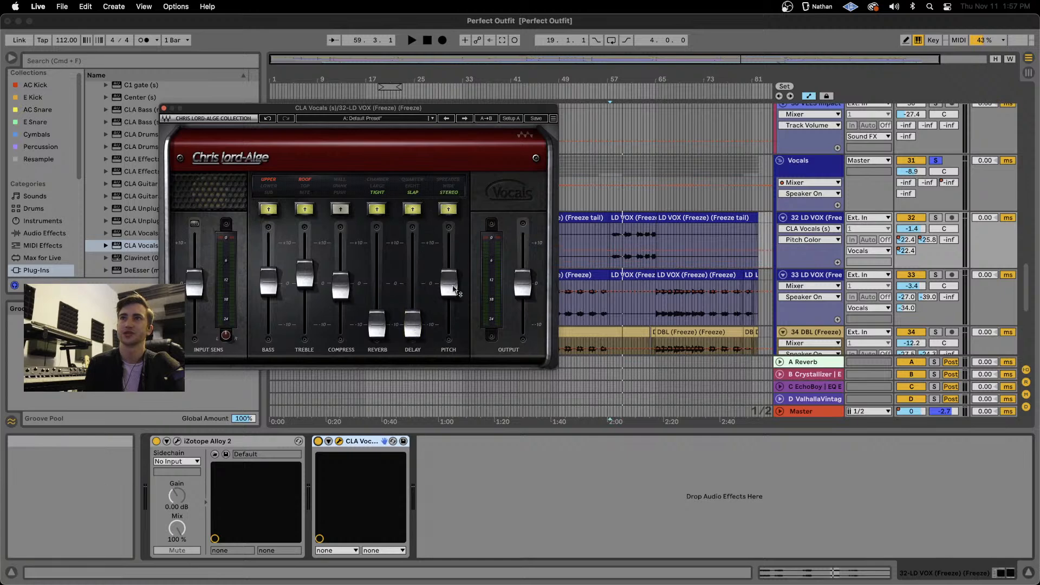
pyautogui.moveTo(448, 283)
pyautogui.mouseDown()
pyautogui.moveTo(448, 247)
pyautogui.moveTo(449, 276)
pyautogui.mouseUp()
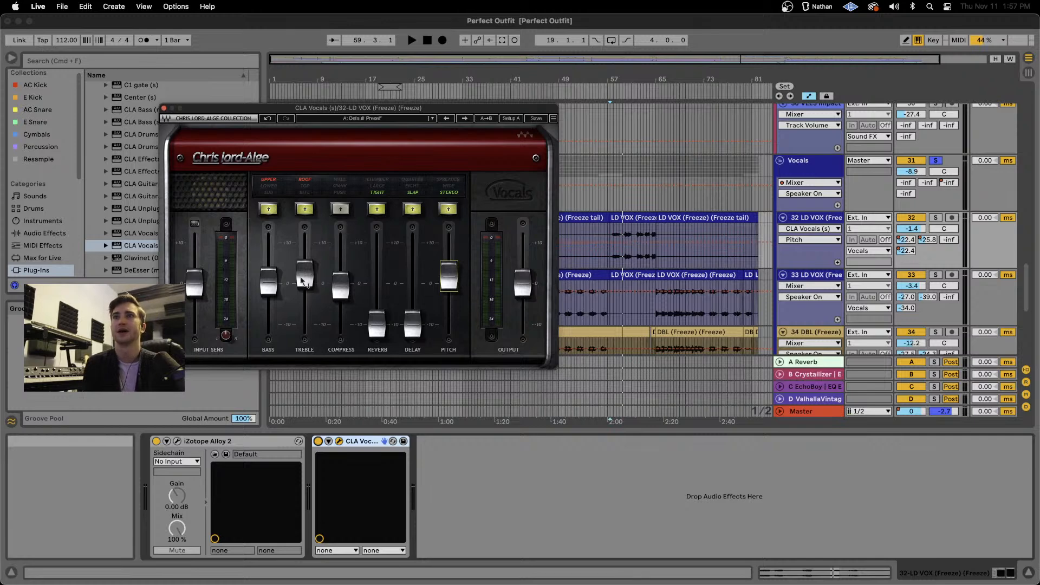
# Play the soloed vocals and compare CLA Vocals bypassed and active, leaving the device on.
pyautogui.click(319, 442)
pyautogui.click(319, 442)
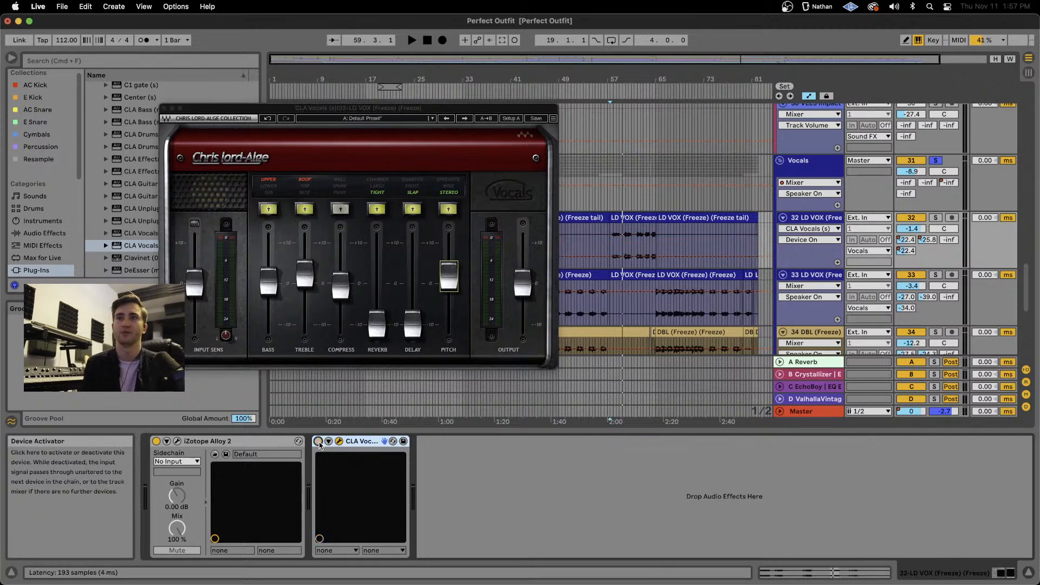
pyautogui.press('space')
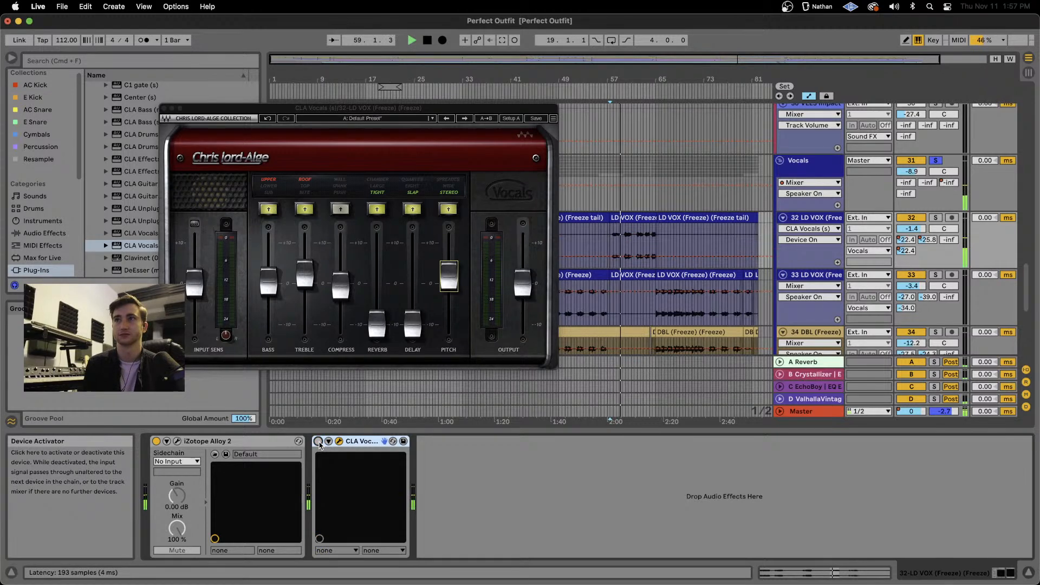
pyautogui.click(319, 441)
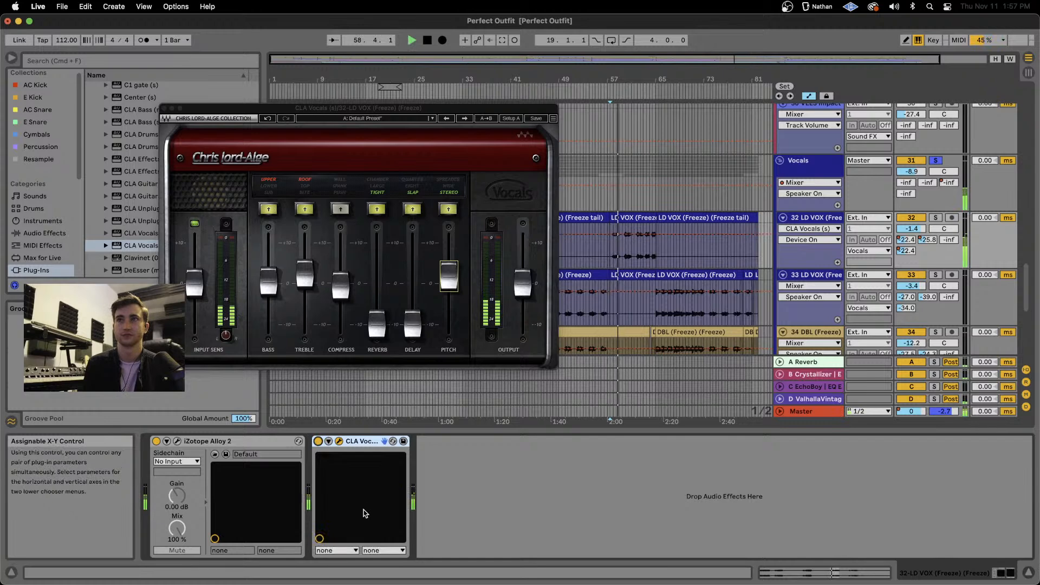
pyautogui.click(318, 442)
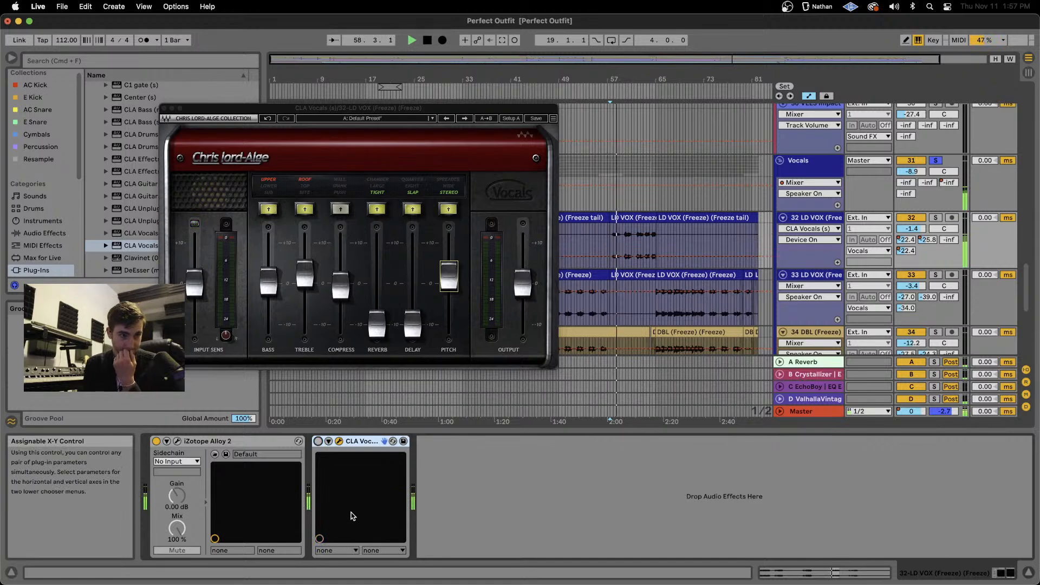
pyautogui.click(318, 441)
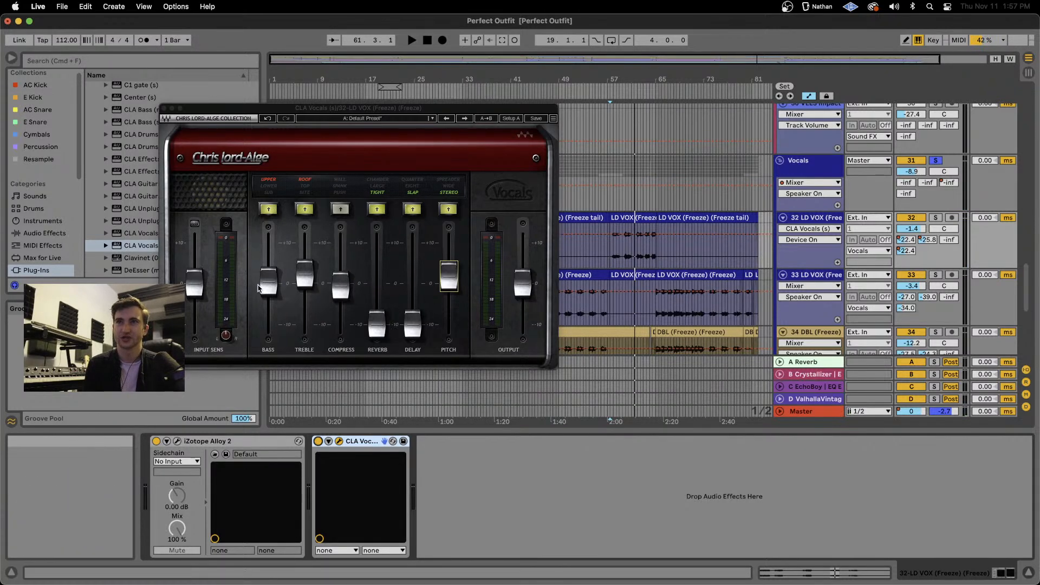
# Check the CLA Vocals Reverb and Delay levels, close its window and delete it from track 32 LD VOX.
pyautogui.click(376, 327)
pyautogui.click(412, 324)
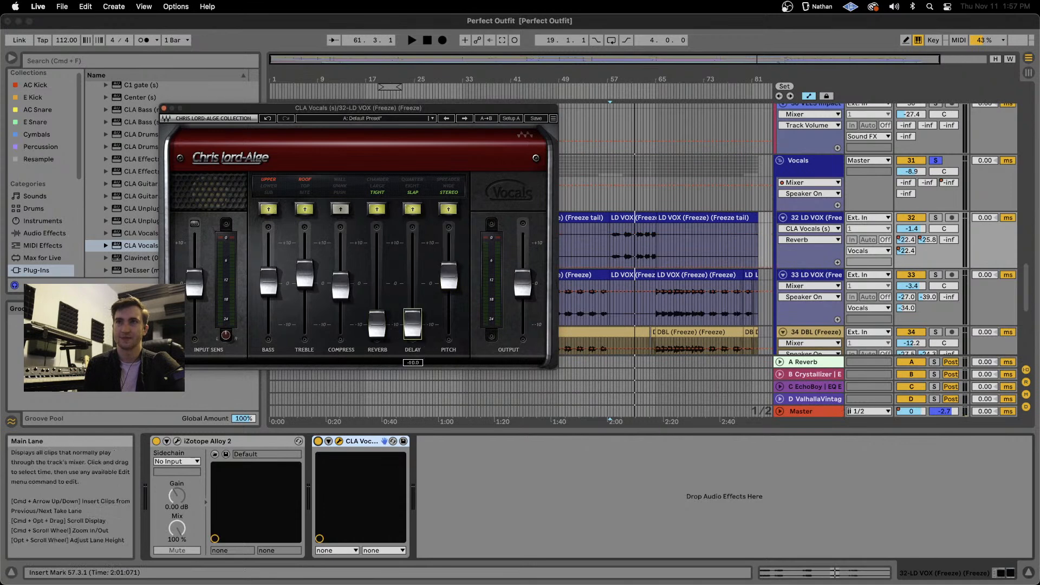
pyautogui.click(434, 289)
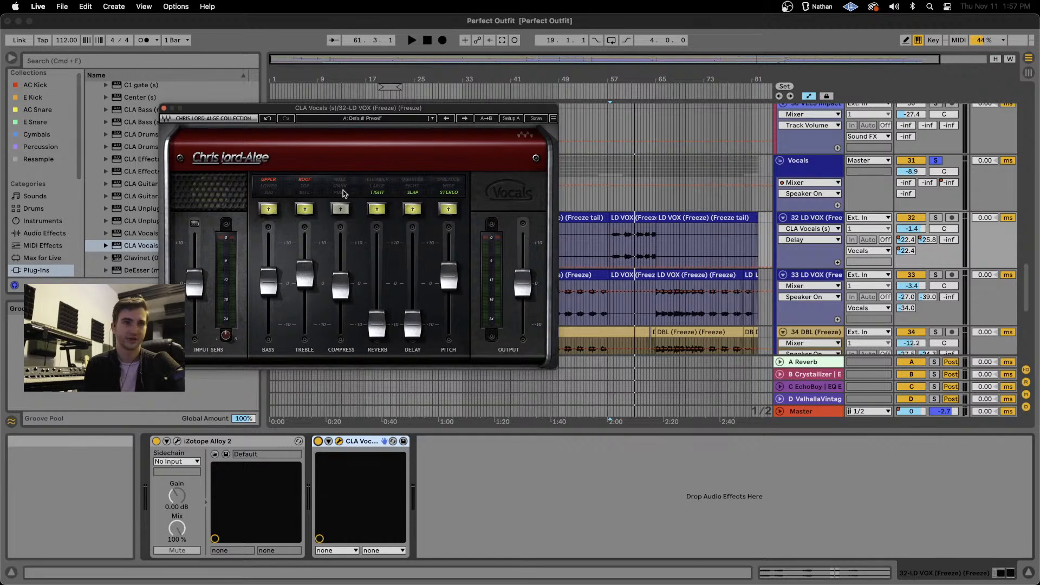
pyautogui.click(163, 107)
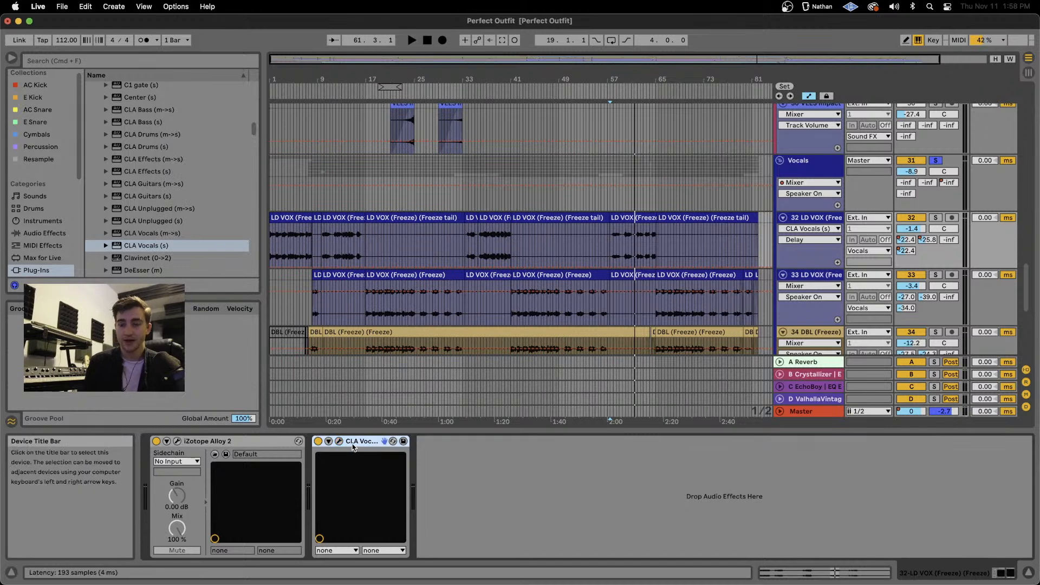
pyautogui.press('Delete')
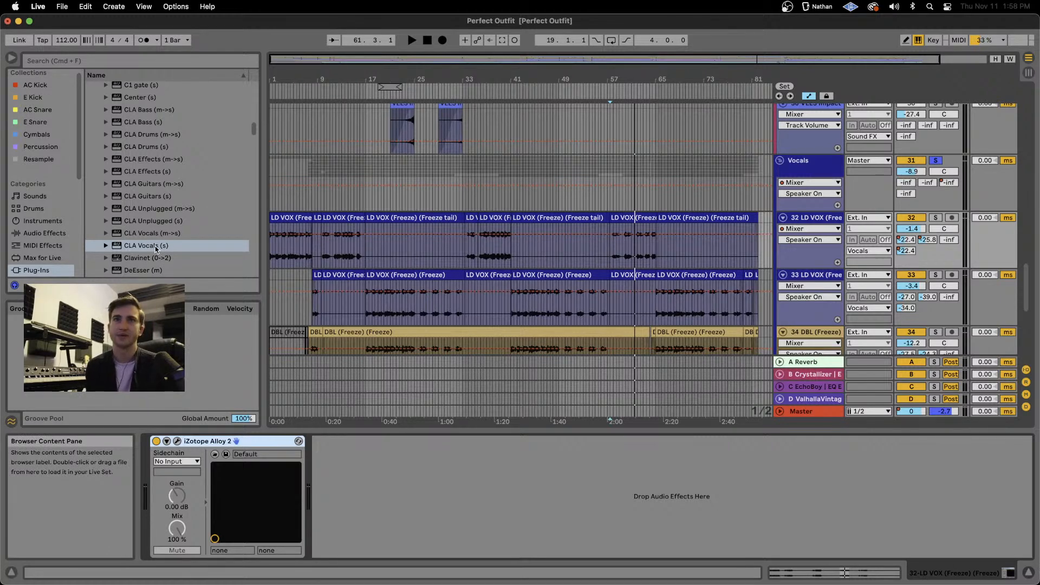
# Try DeEsser (s) on track 32 LD VOX and remove it from the device chain.
pyautogui.scroll(-3, 157, 152)
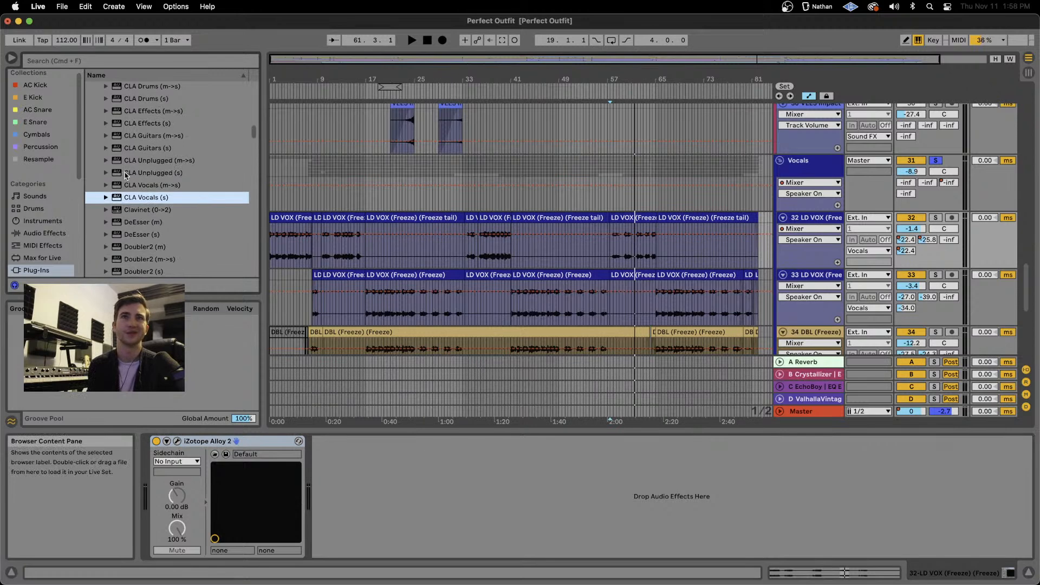
pyautogui.scroll(-3, 197, 178)
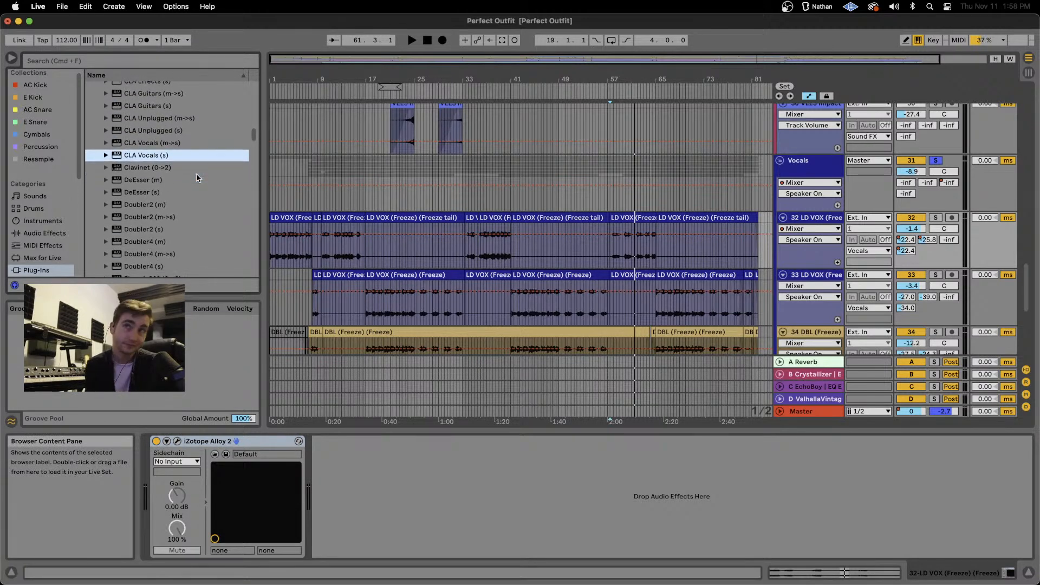
pyautogui.click(162, 192)
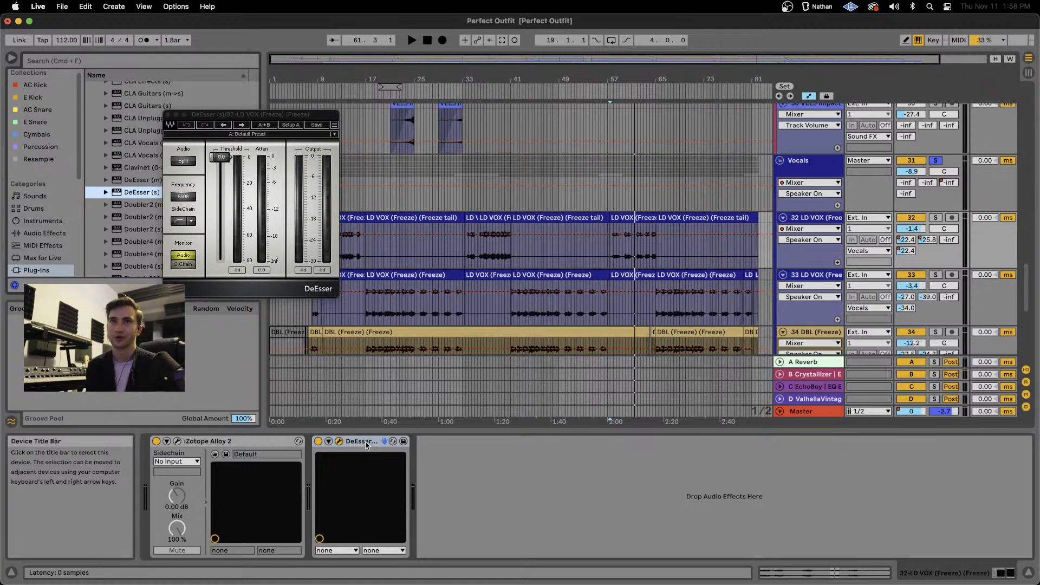
pyautogui.press('Delete')
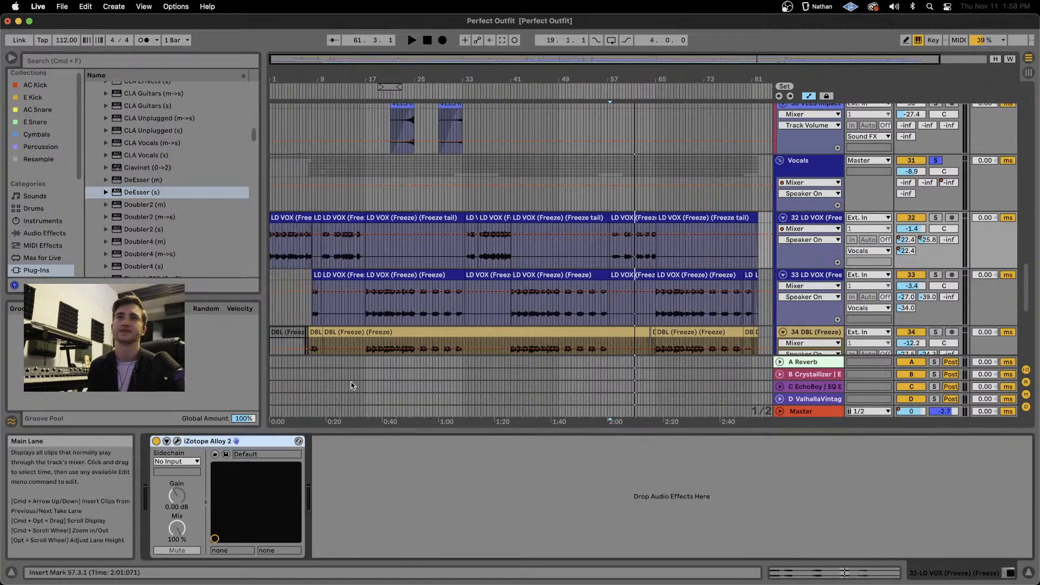
# Load Doubler2 (m->s) on track 32 LD VOX, replace it with Doubler2 (s) and move the plug-in window clear of the browser.
pyautogui.scroll(-3, 197, 225)
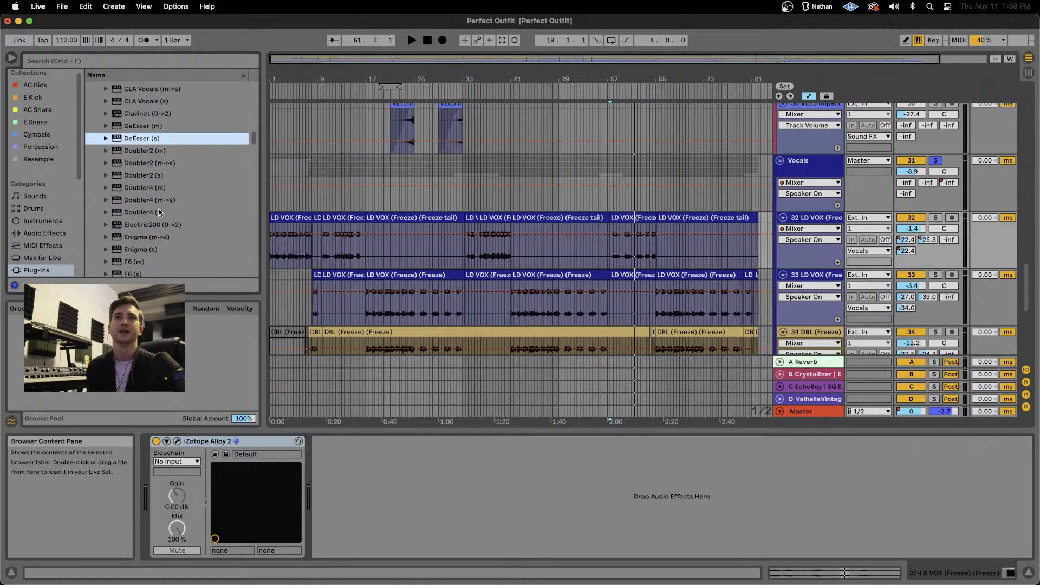
pyautogui.doubleClick(143, 163)
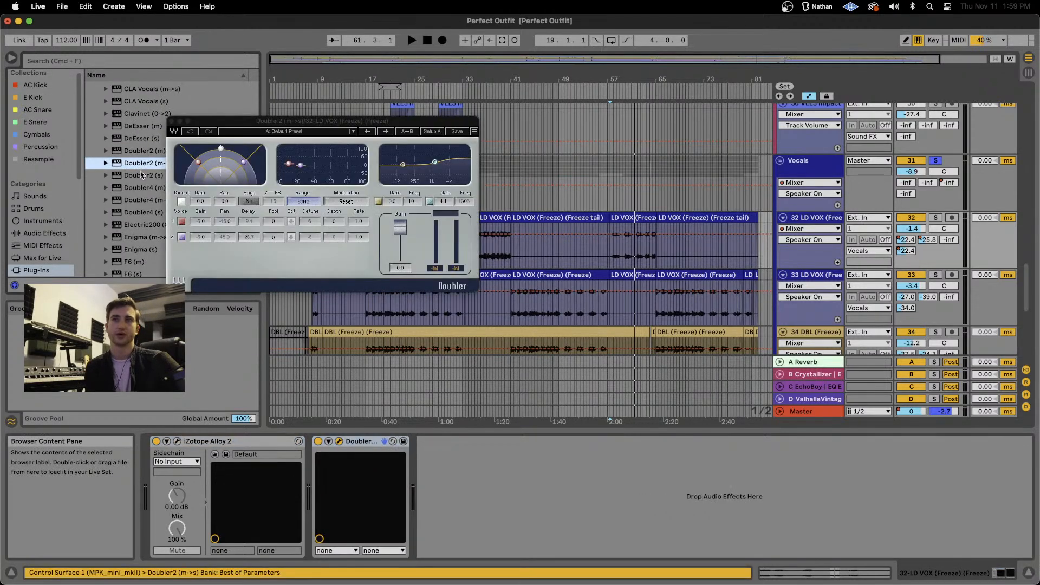
pyautogui.press('Delete')
pyautogui.click(141, 175)
pyautogui.doubleClick(164, 178)
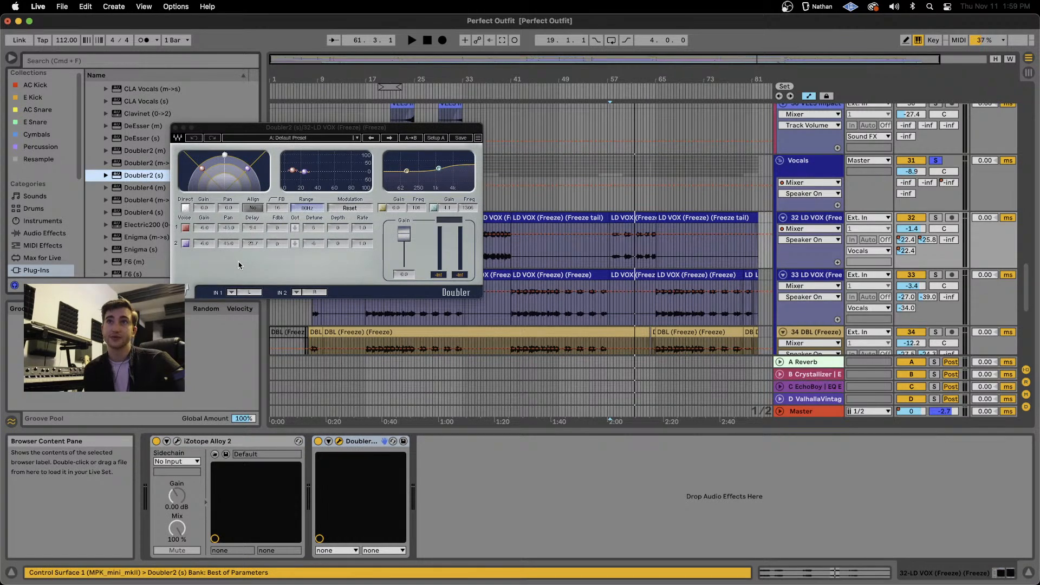
pyautogui.moveTo(219, 129); pyautogui.dragTo(351, 168)
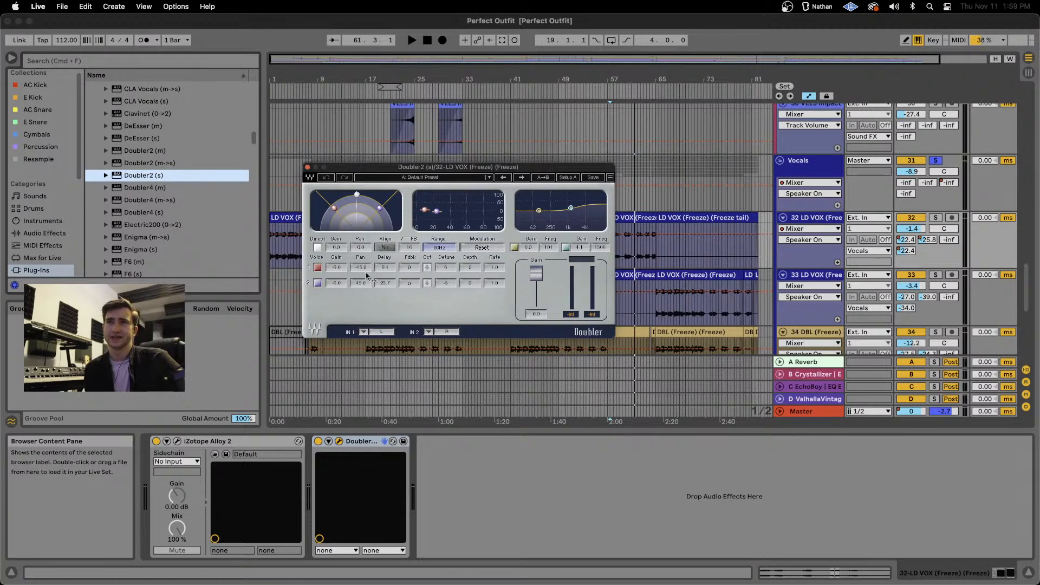
pyautogui.click(360, 443)
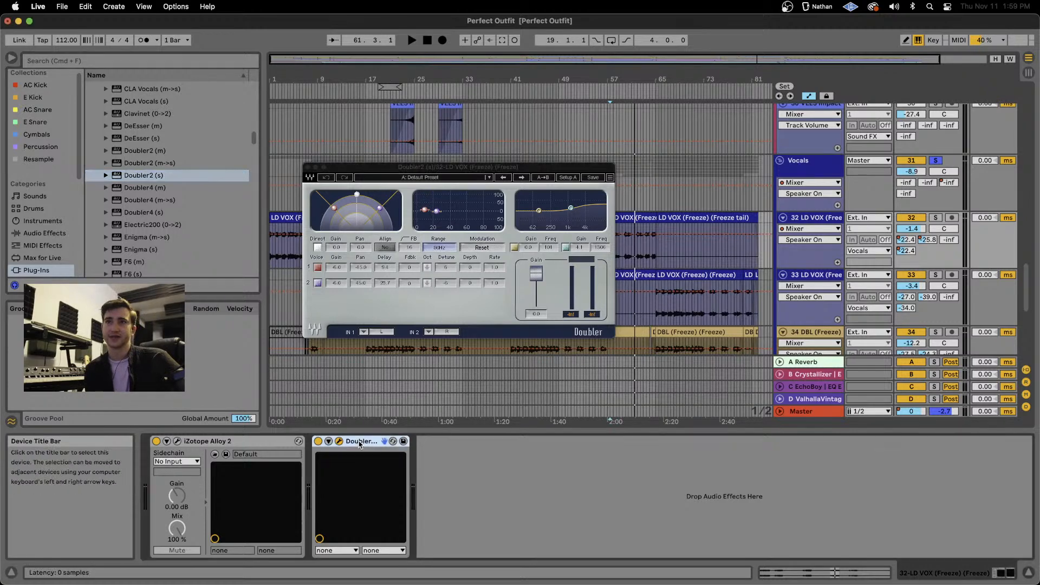
# Replace the Doubler2 (s) demo with the Electric200 (0->2) instrument on a new track 40 and shift its window further from the browser.
pyautogui.press('Delete')
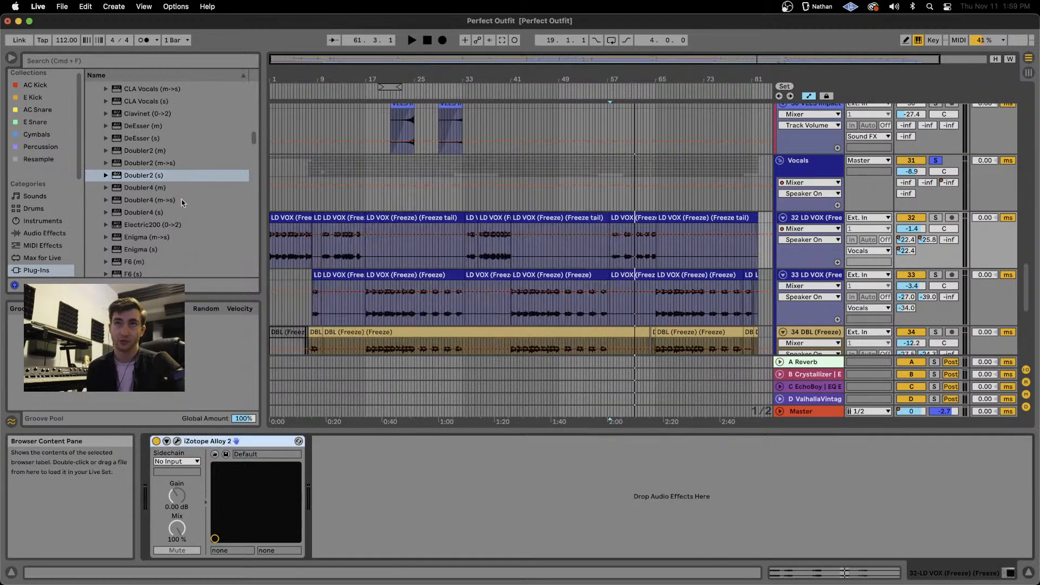
pyautogui.scroll(-1, 156, 222)
pyautogui.click(143, 199)
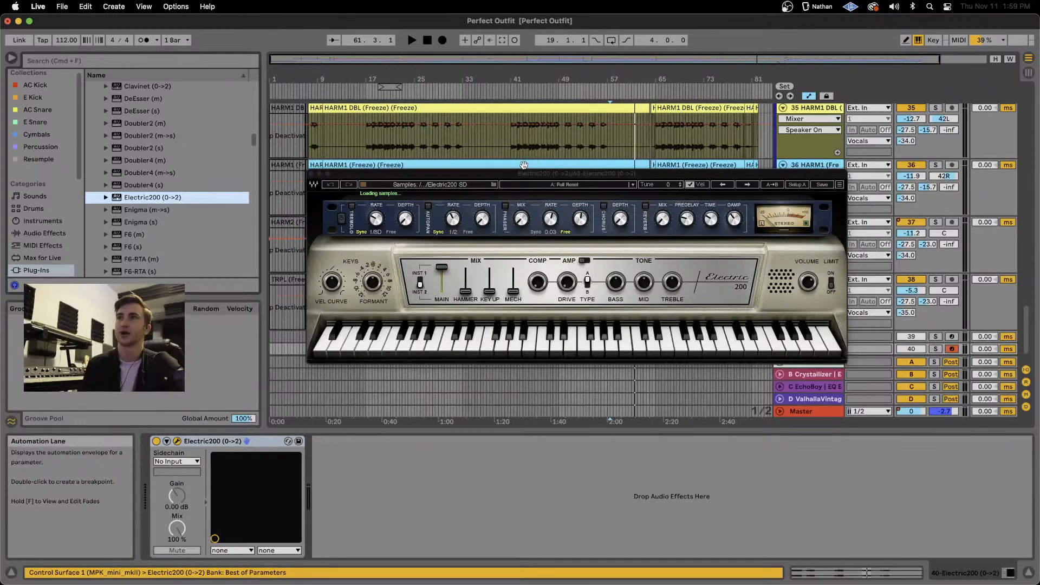
pyautogui.click(533, 164)
pyautogui.moveTo(485, 175)
pyautogui.mouseDown()
pyautogui.moveTo(495, 455)
pyautogui.moveTo(503, 174)
pyautogui.mouseUp()
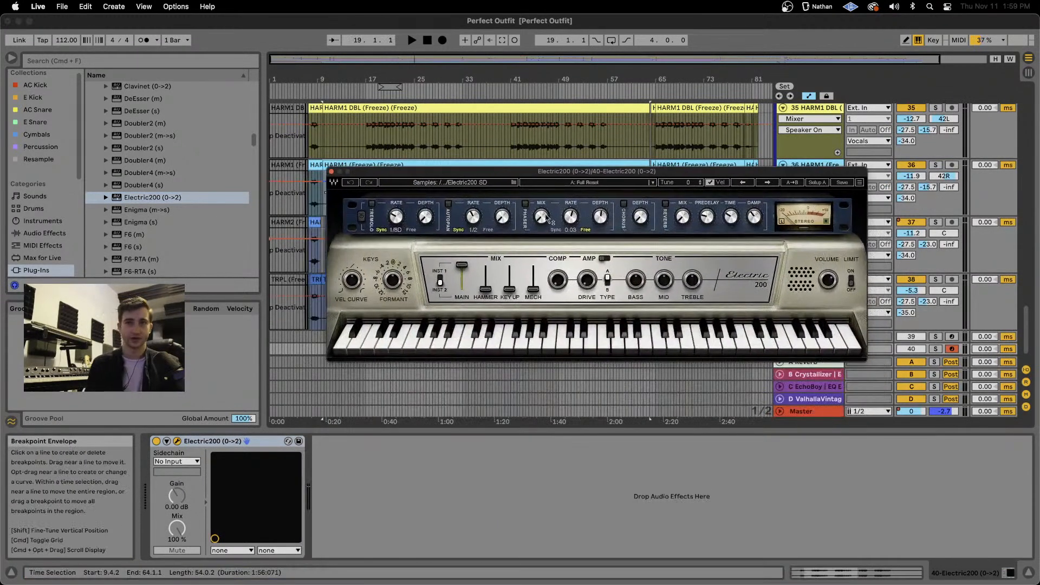
# Toggle the solo on track 40 and play notes and chords on Electric200 across several octaves.
pyautogui.press('a')
pyautogui.press('g')
pyautogui.press('j')
pyautogui.press('c')
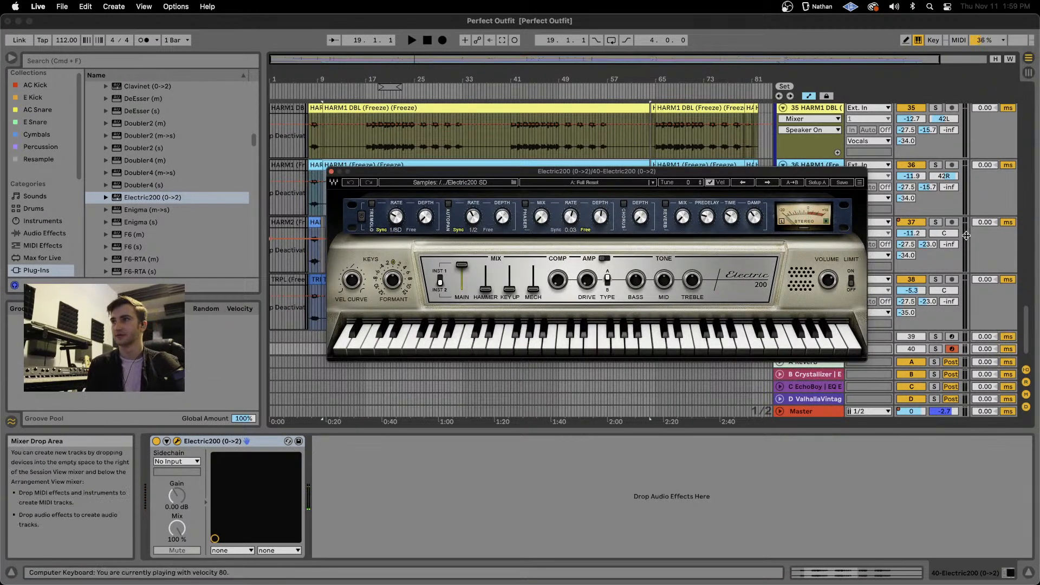
pyautogui.click(936, 349)
pyautogui.press('a')
pyautogui.press('d')
pyautogui.press('g')
pyautogui.press('j')
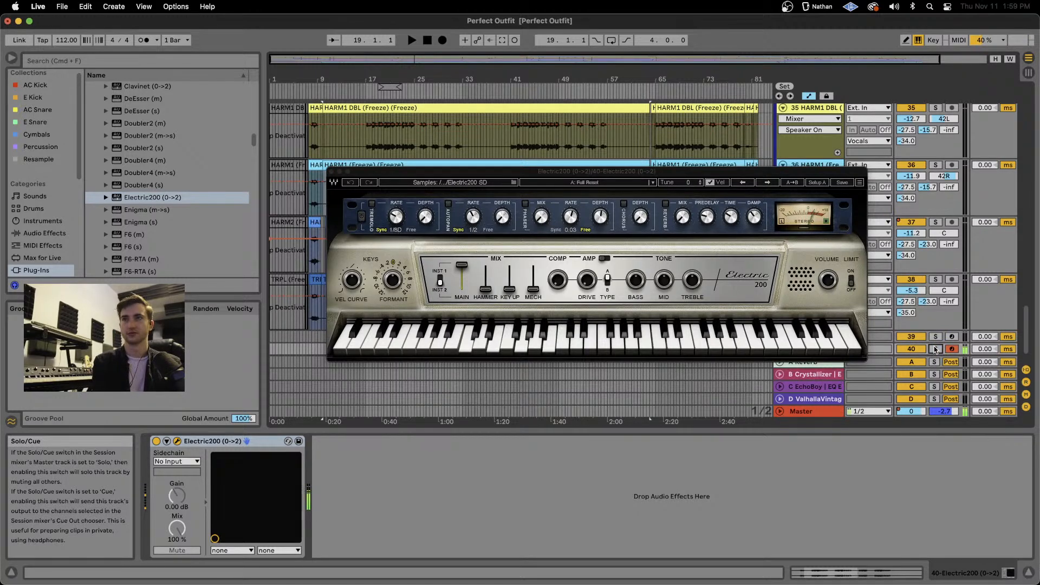
pyautogui.press('s')
pyautogui.press('f')
pyautogui.press('h')
pyautogui.press('k')
pyautogui.press('x')
pyautogui.press('a')
pyautogui.press('d')
pyautogui.press('g')
pyautogui.press('j')
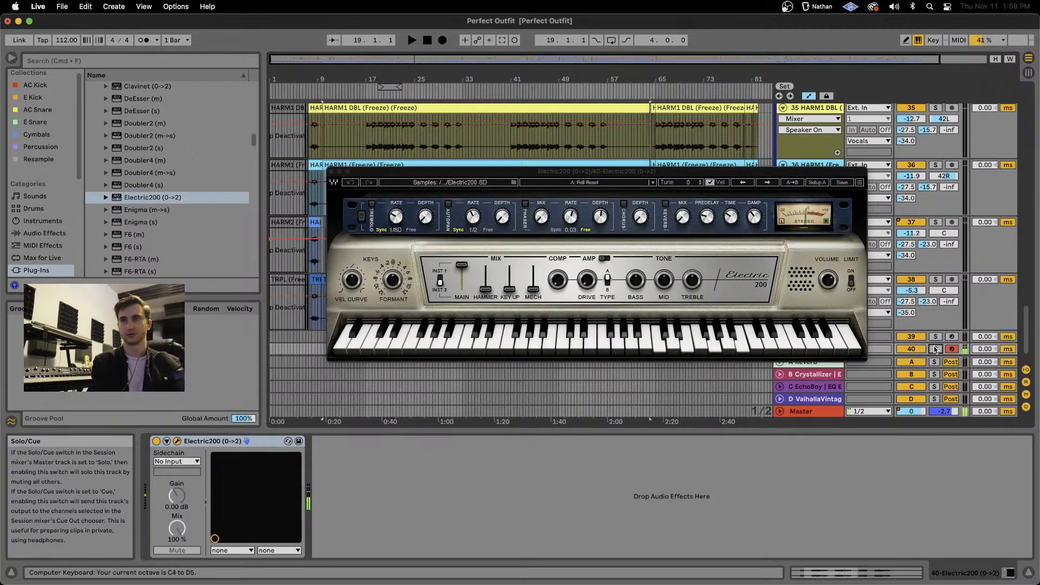
pyautogui.press('u')
pyautogui.press('j')
pyautogui.press('a')
pyautogui.press('z')
pyautogui.press('a')
pyautogui.press('d')
pyautogui.press('j')
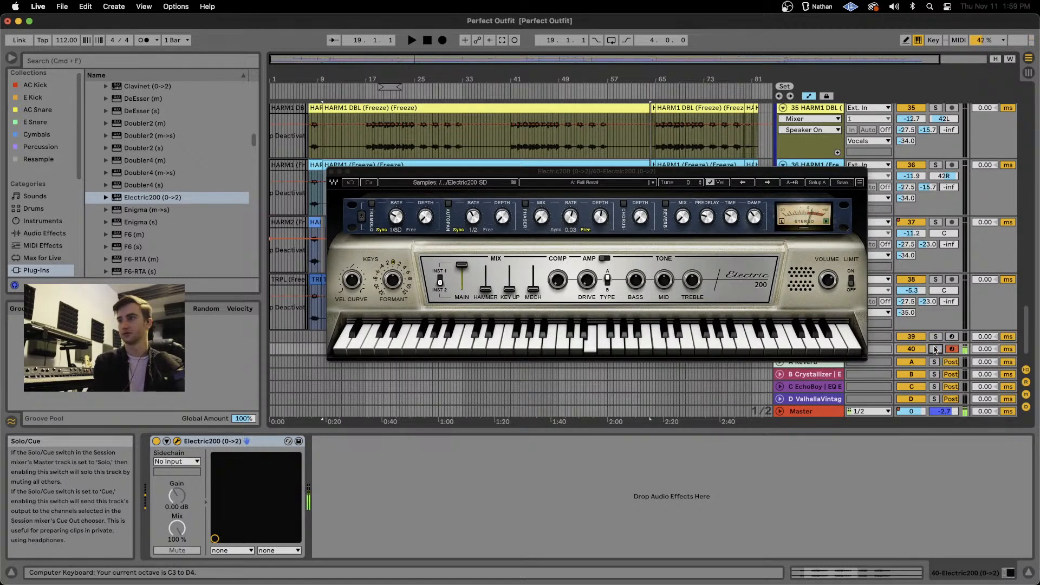
pyautogui.press('g')
pyautogui.press('h')
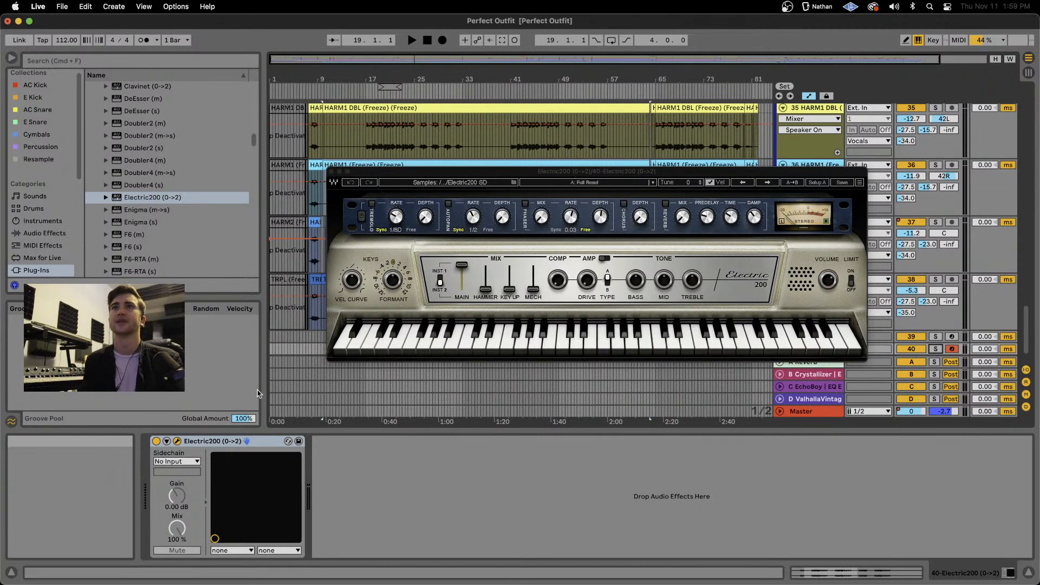
# Delete Electric200 from track 40 and load the F6 (s) equalizer in its place.
pyautogui.click(228, 441)
pyautogui.press('Delete')
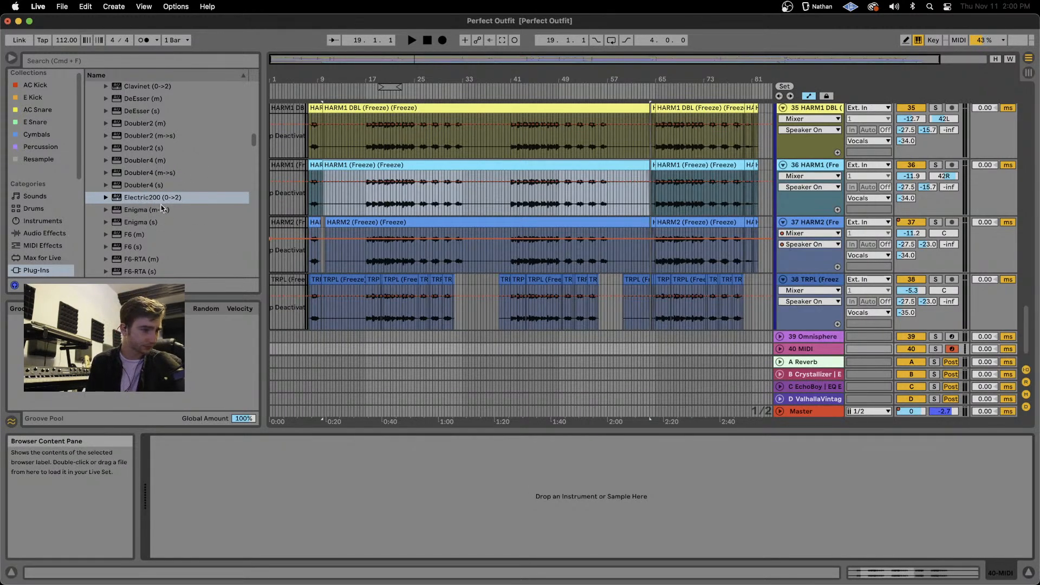
pyautogui.scroll(-3, 161, 208)
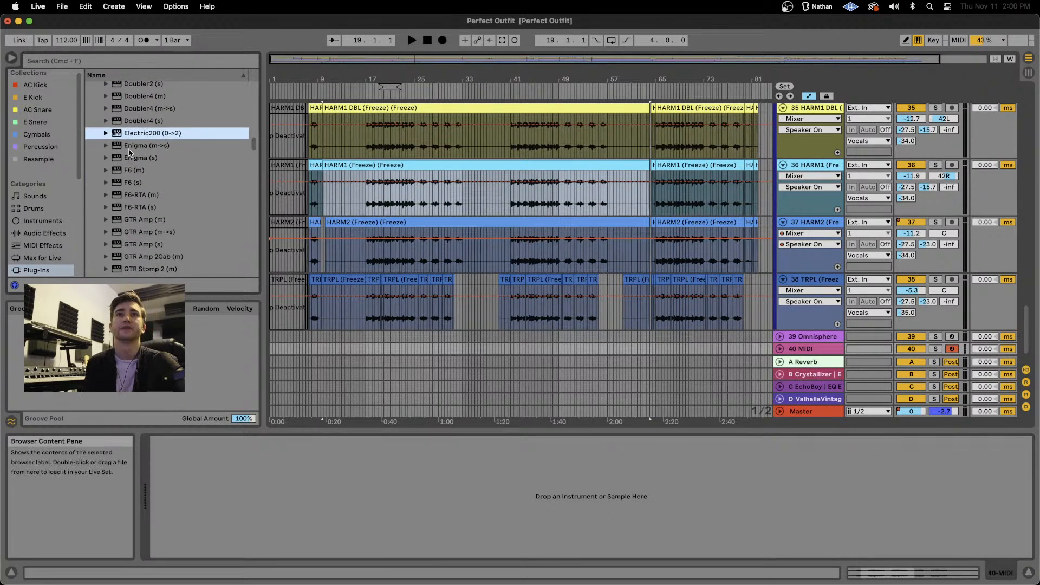
pyautogui.doubleClick(129, 182)
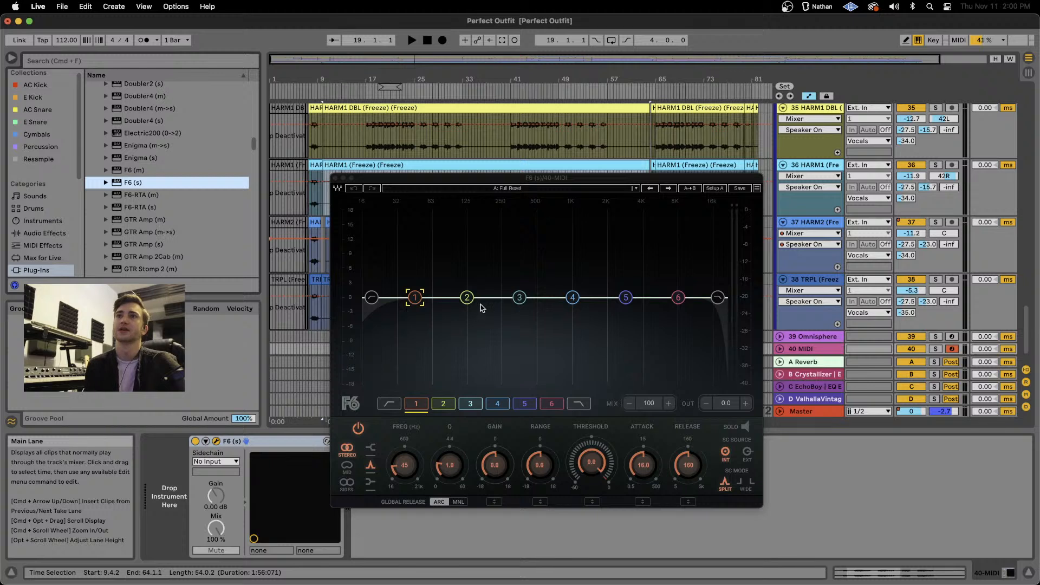
# Demonstrate a dip on F6 band 1 of about -3 dB at 57 Hz and remove F6 from track 40.
pyautogui.moveTo(415, 298); pyautogui.dragTo(432, 343)
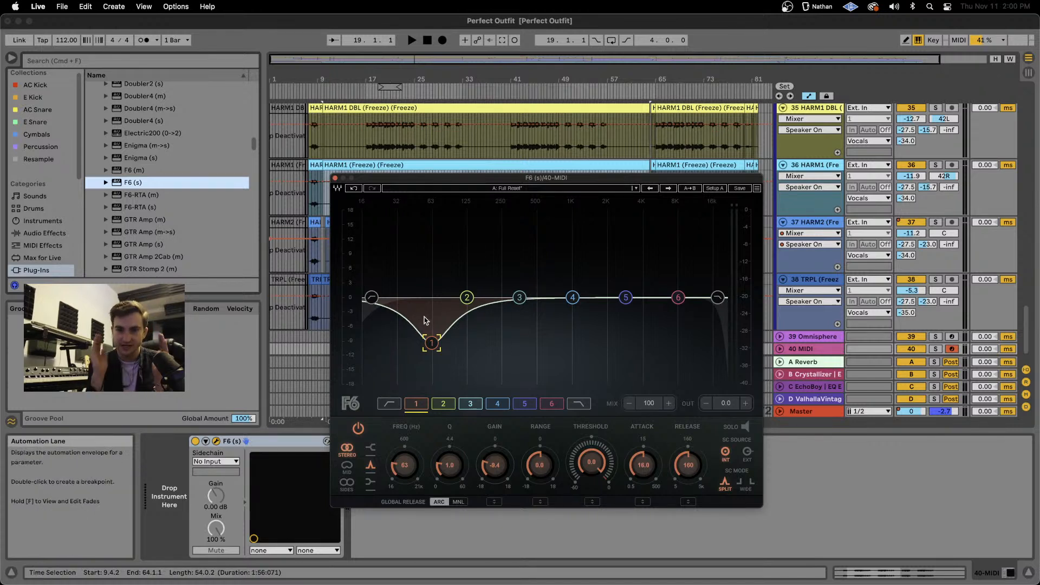
pyautogui.moveTo(432, 343); pyautogui.dragTo(428, 312)
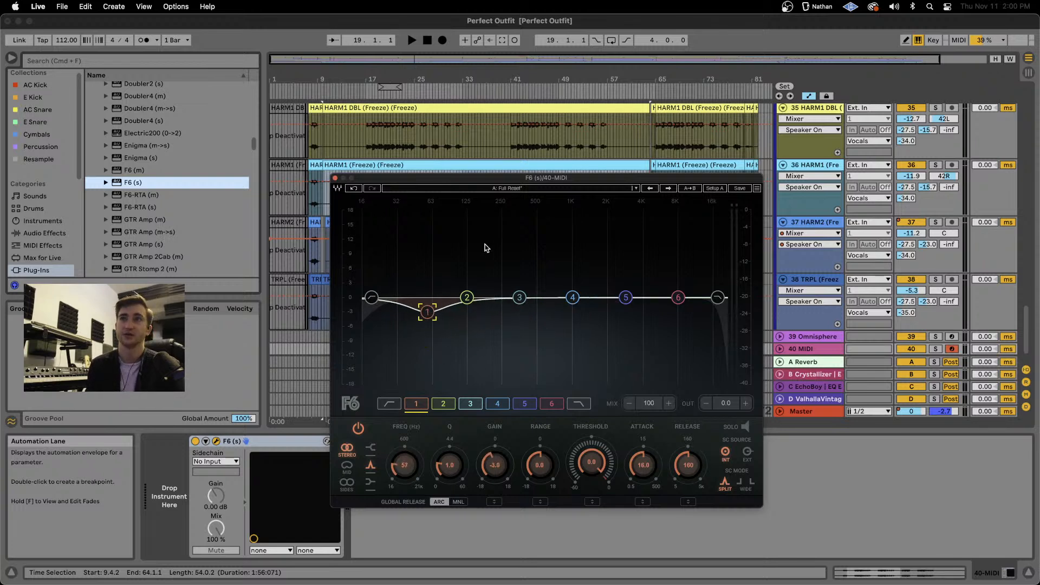
pyautogui.click(226, 440)
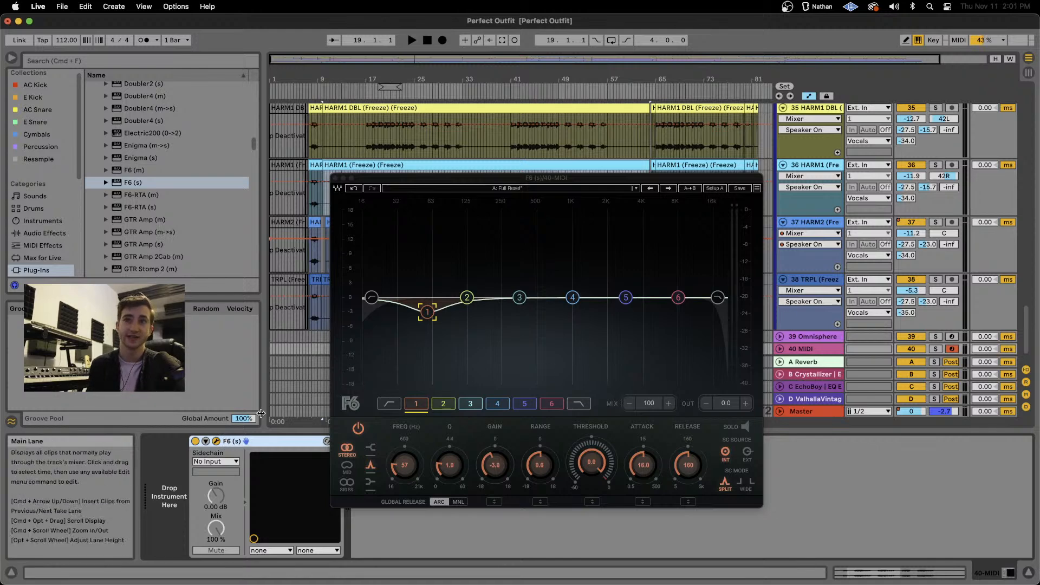
pyautogui.press('Delete')
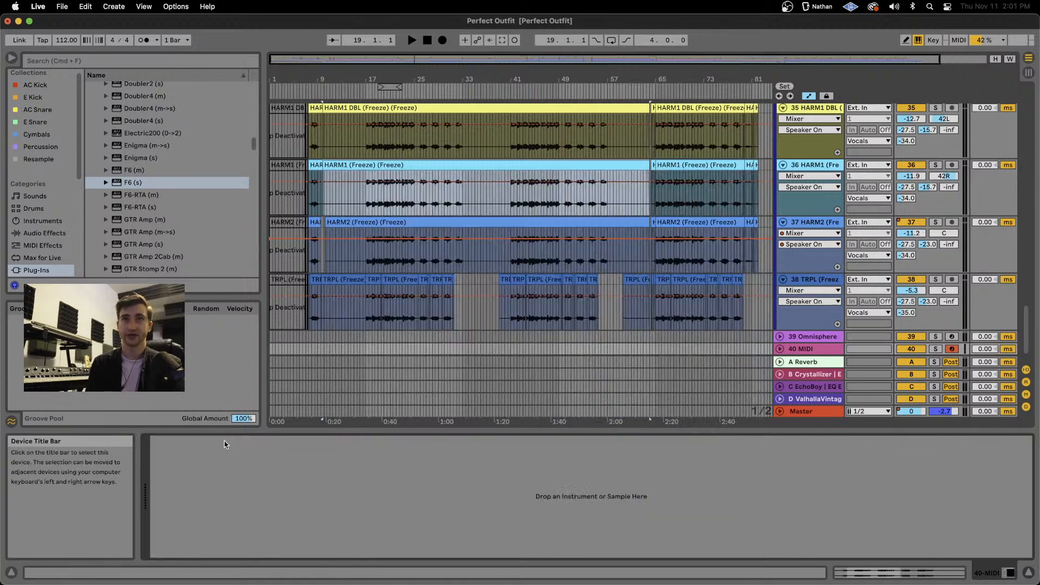
# Look through the Waves plug-in list from the GTR Stomp and H-series entries to the Maserati series.
pyautogui.scroll(-1, 183, 199)
pyautogui.scroll(-6, 183, 199)
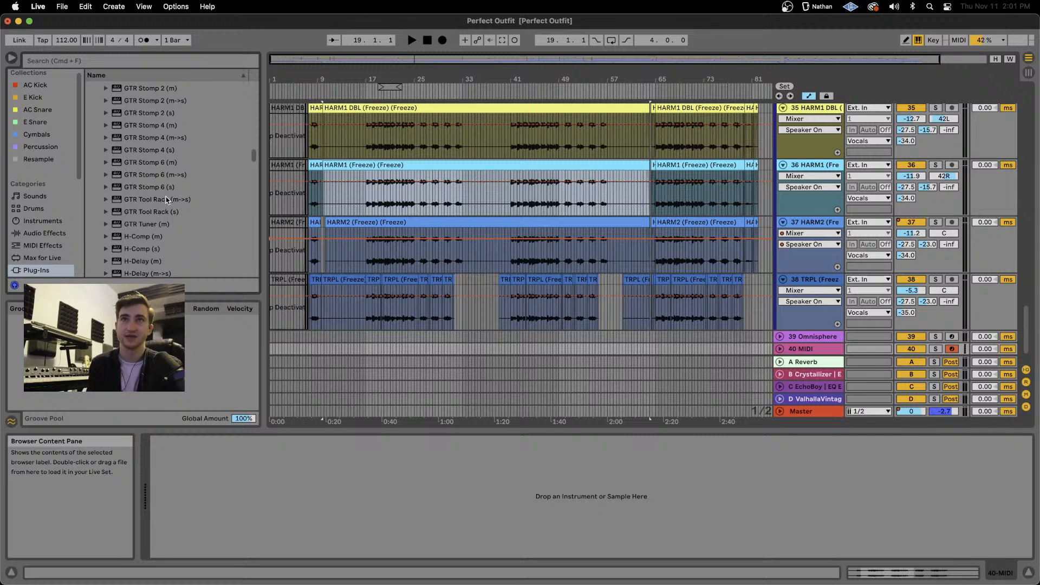
pyautogui.scroll(-1, 167, 200)
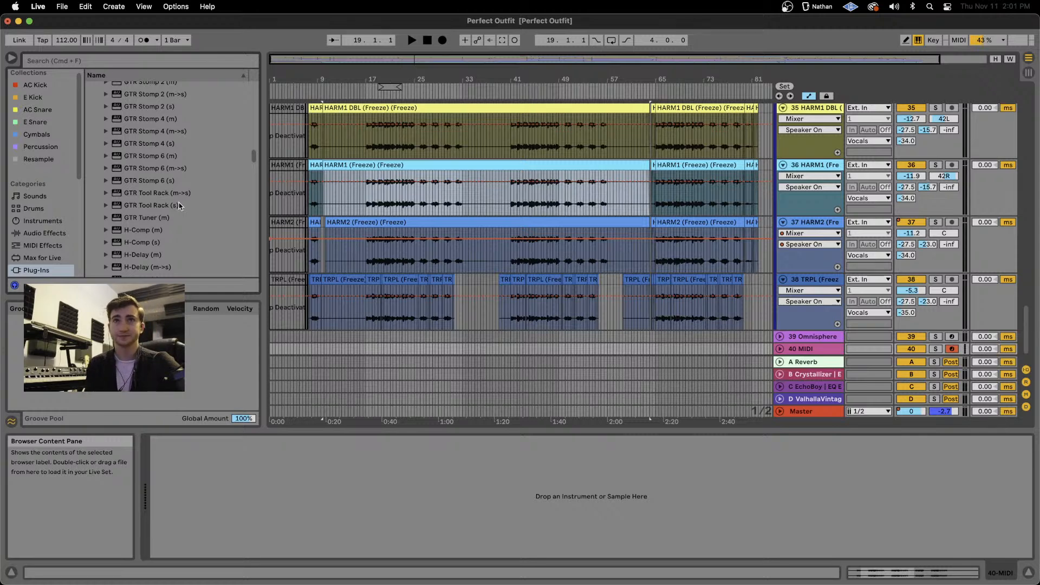
pyautogui.scroll(-3, 176, 202)
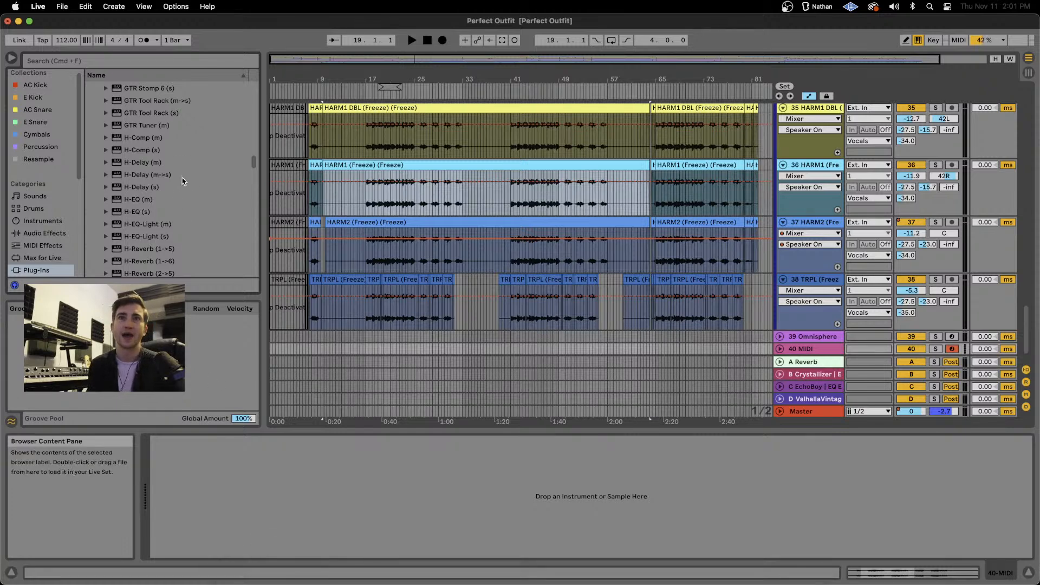
pyautogui.scroll(-4, 183, 187)
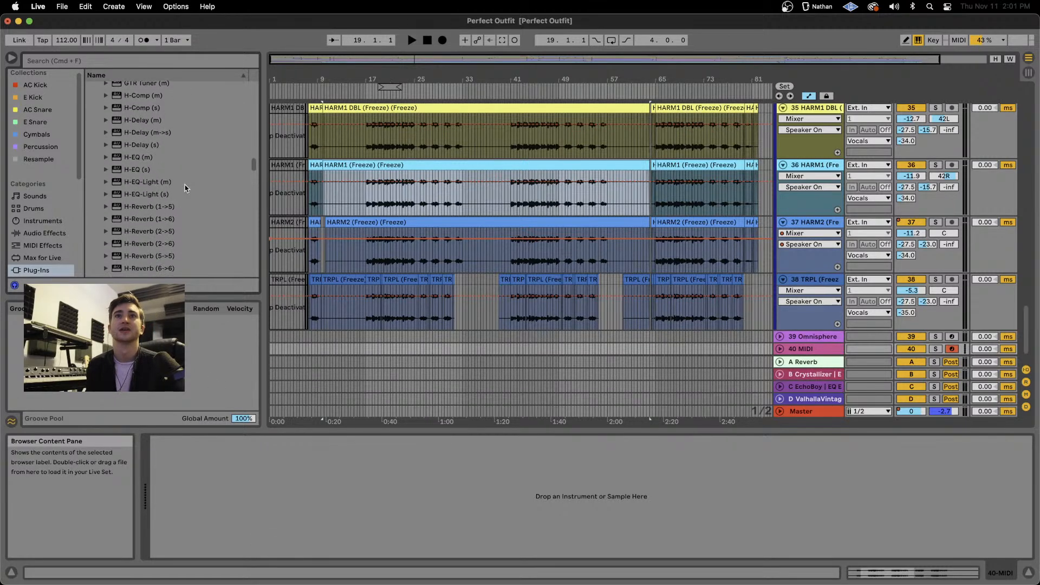
pyautogui.scroll(3, 183, 193)
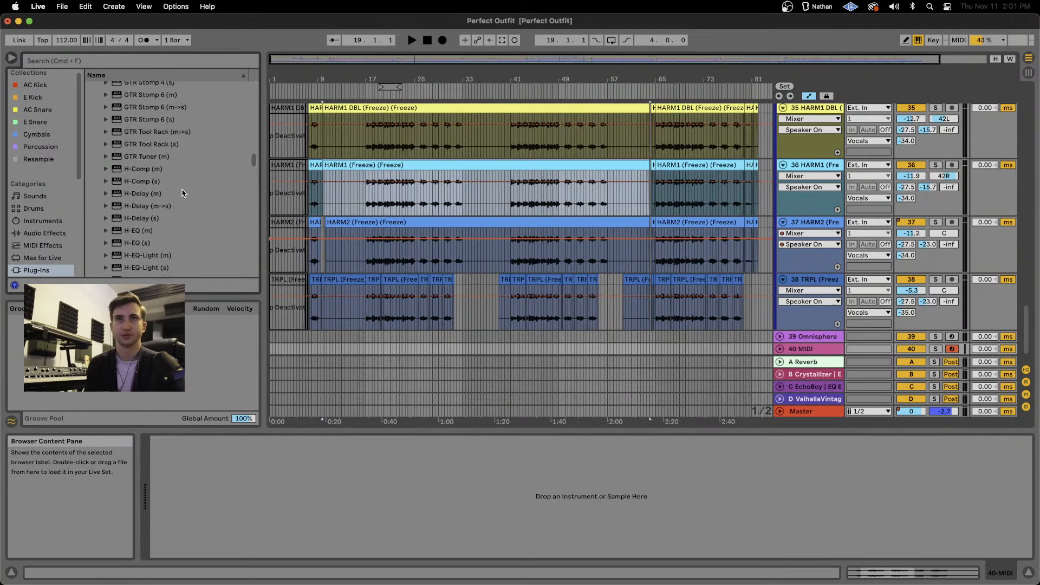
pyautogui.scroll(-5, 183, 194)
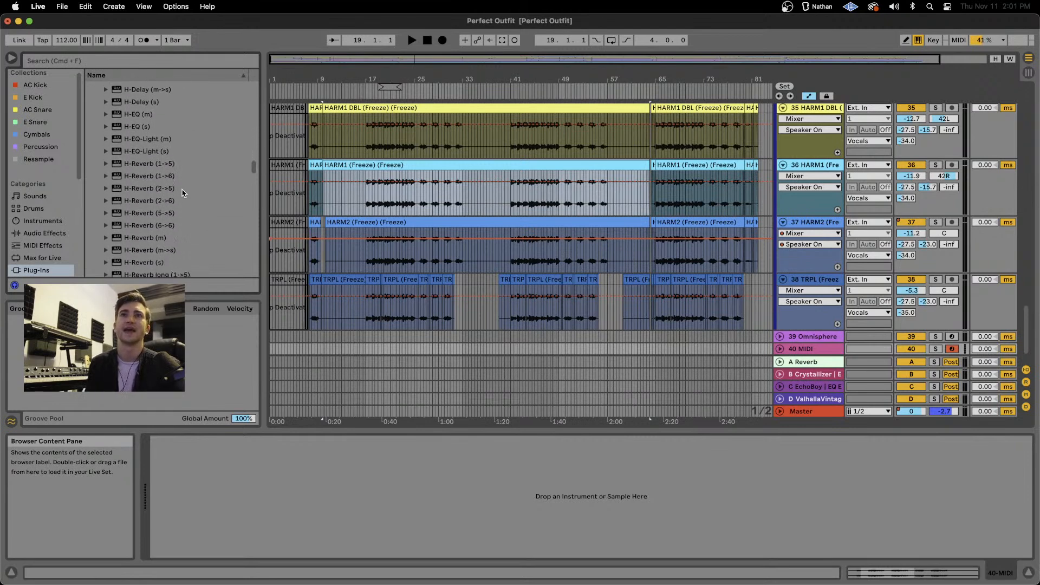
pyautogui.scroll(-5, 183, 193)
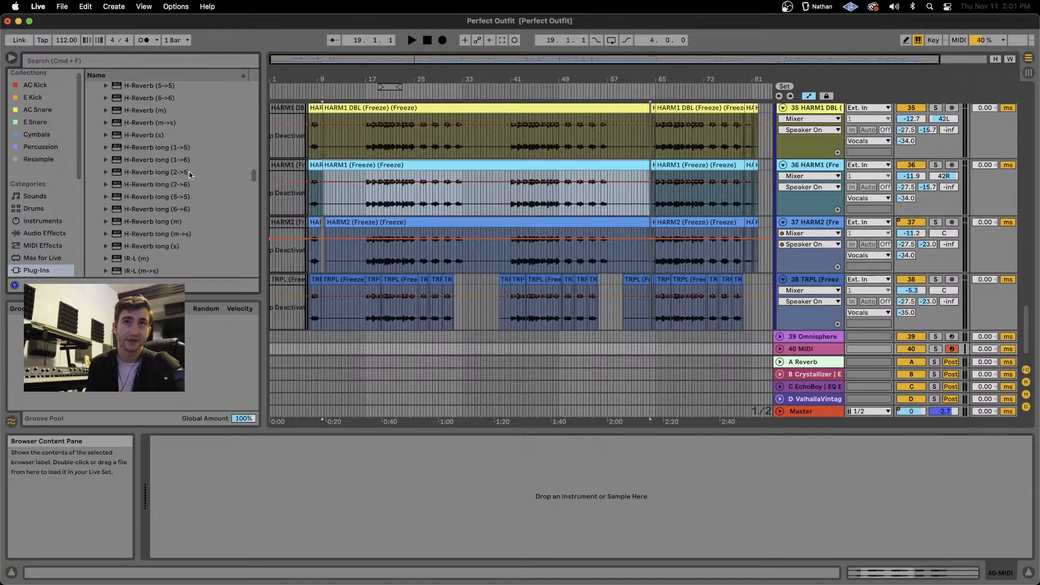
pyautogui.scroll(-8, 189, 175)
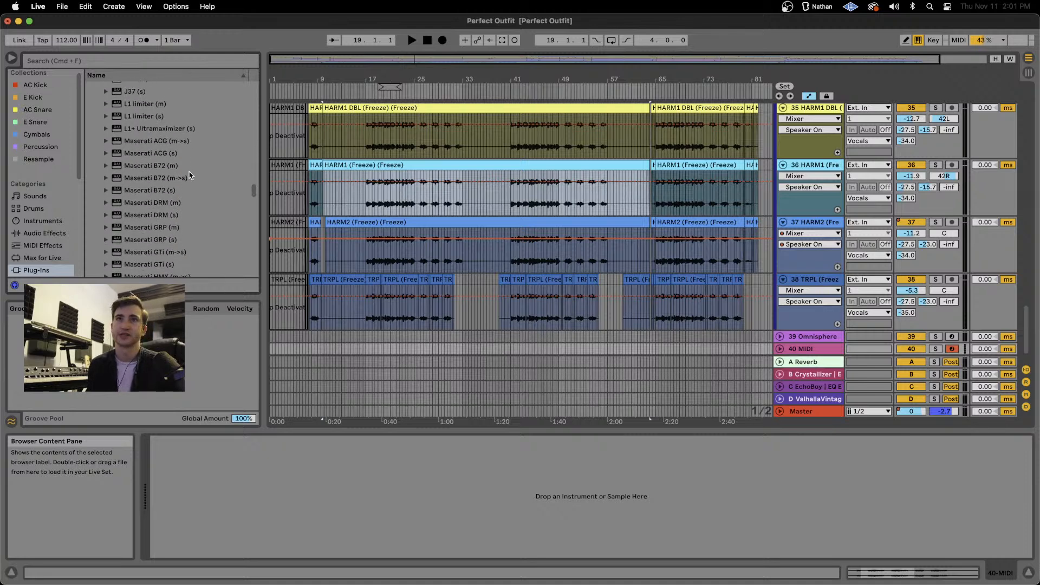
pyautogui.scroll(3, 183, 162)
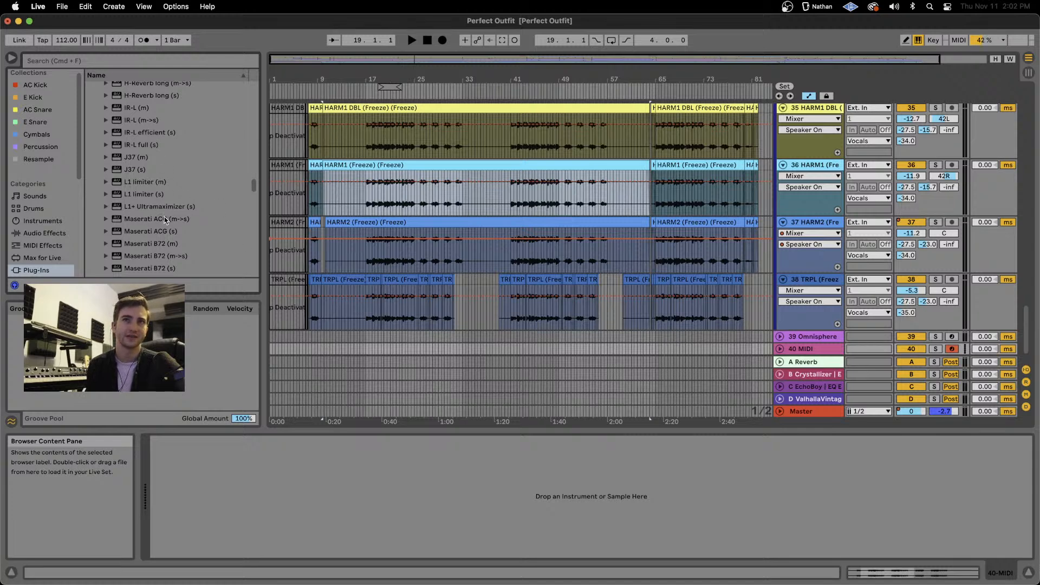
pyautogui.scroll(-5, 179, 230)
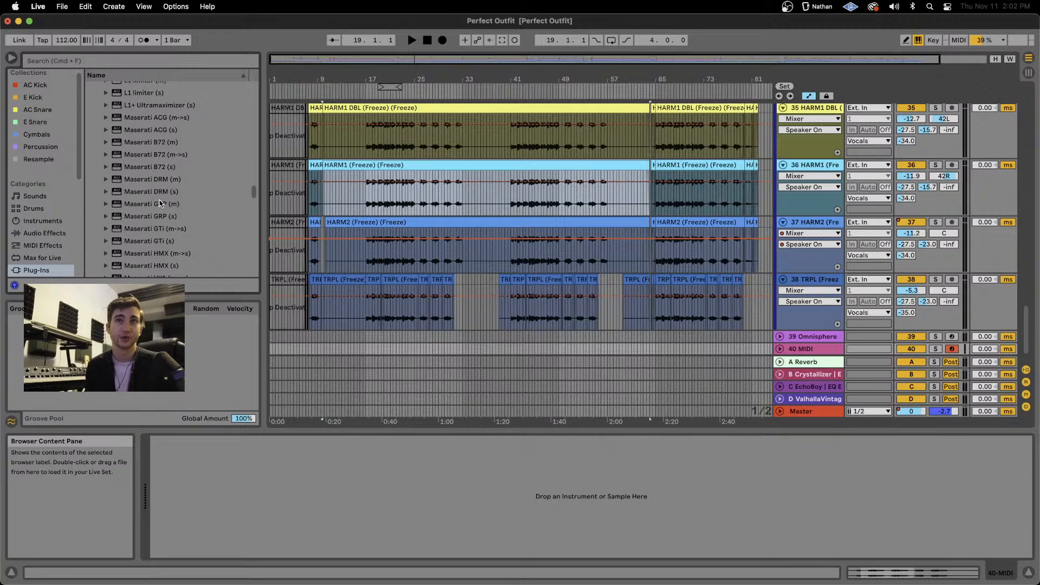
# Point out the stereo Maserati plug-ins B72, DRM, GRP, GTi, HMX and VX1 one after another in the list.
pyautogui.click(146, 168)
pyautogui.scroll(-3, 173, 181)
pyautogui.click(160, 152)
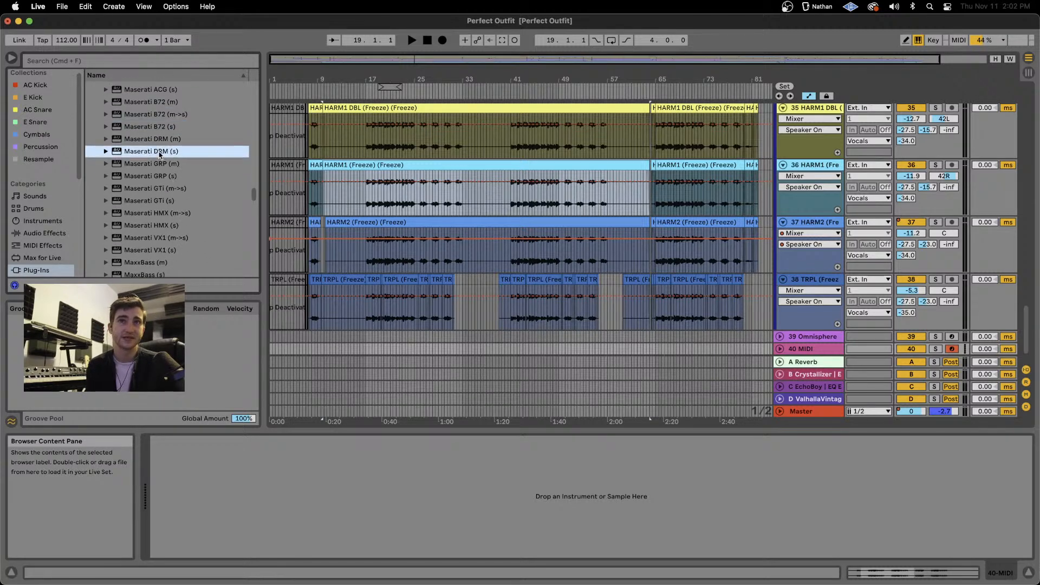
pyautogui.scroll(-2, 162, 153)
pyautogui.click(162, 148)
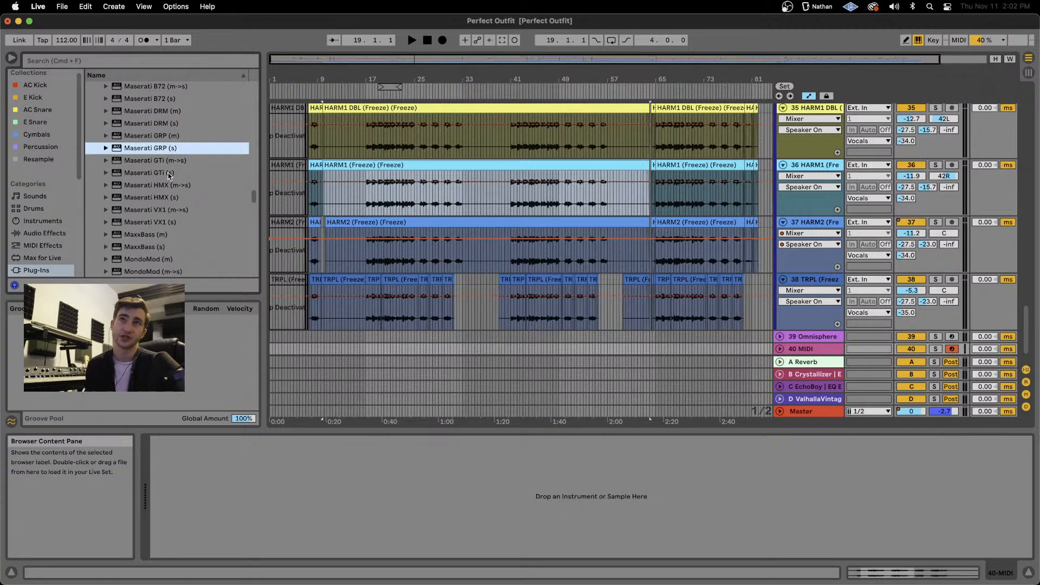
pyautogui.click(172, 176)
pyautogui.scroll(-2, 176, 204)
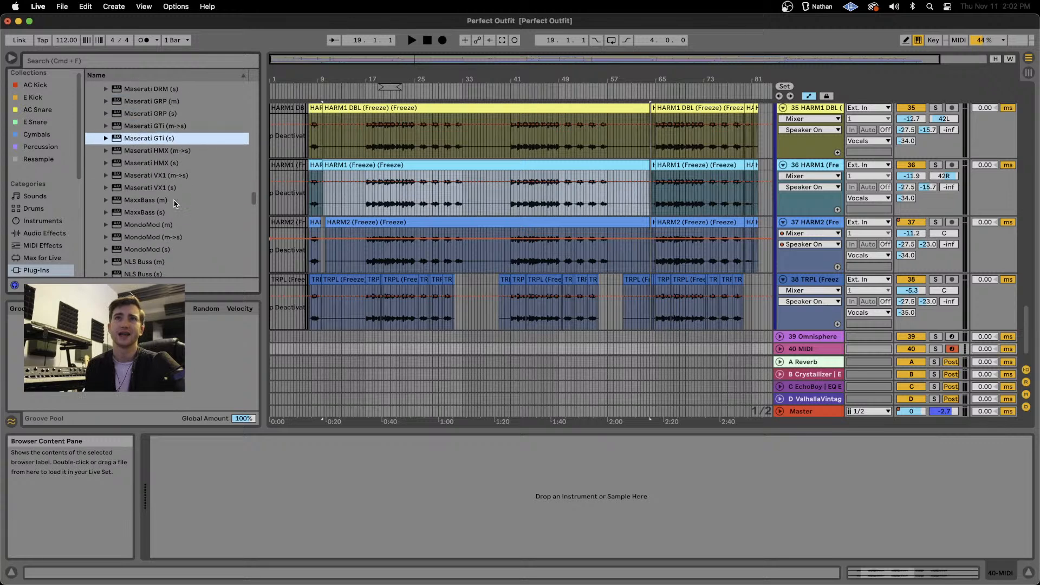
pyautogui.click(170, 164)
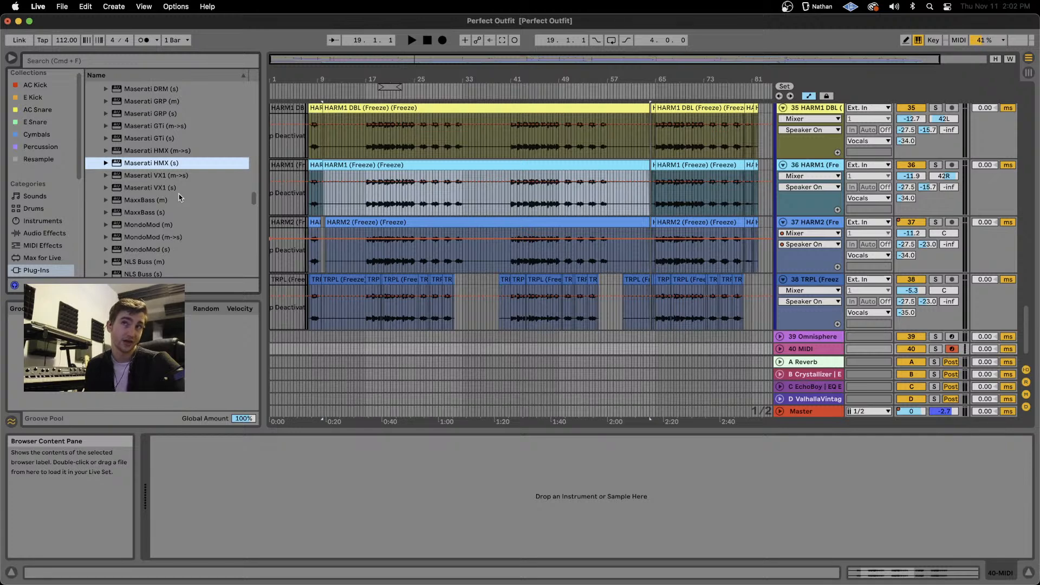
pyautogui.click(179, 193)
# Load NLS Buss (s) on track 40 to show its interface and delete the device again.
pyautogui.scroll(-3, 179, 194)
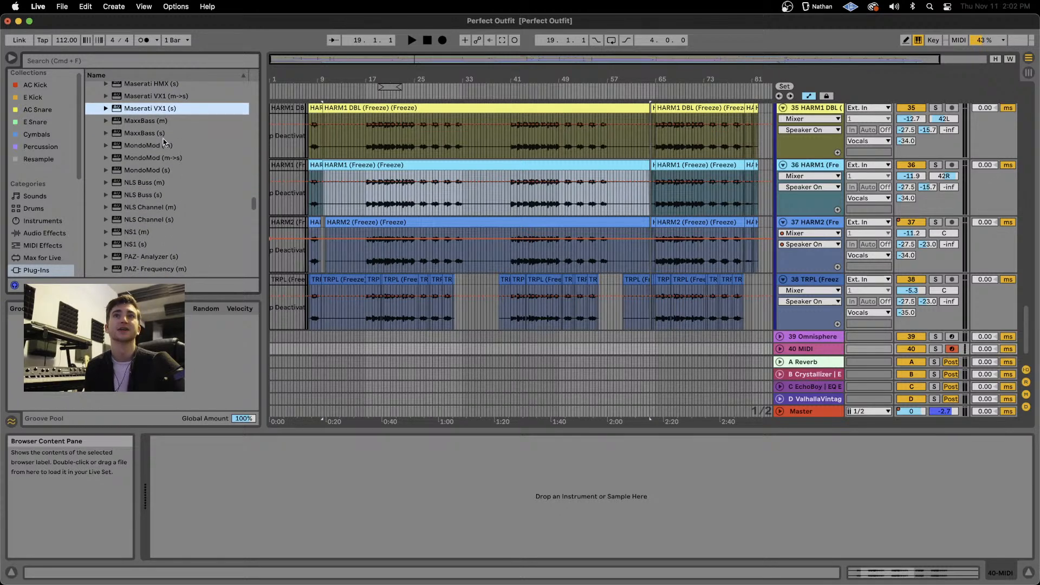
pyautogui.scroll(-1, 165, 142)
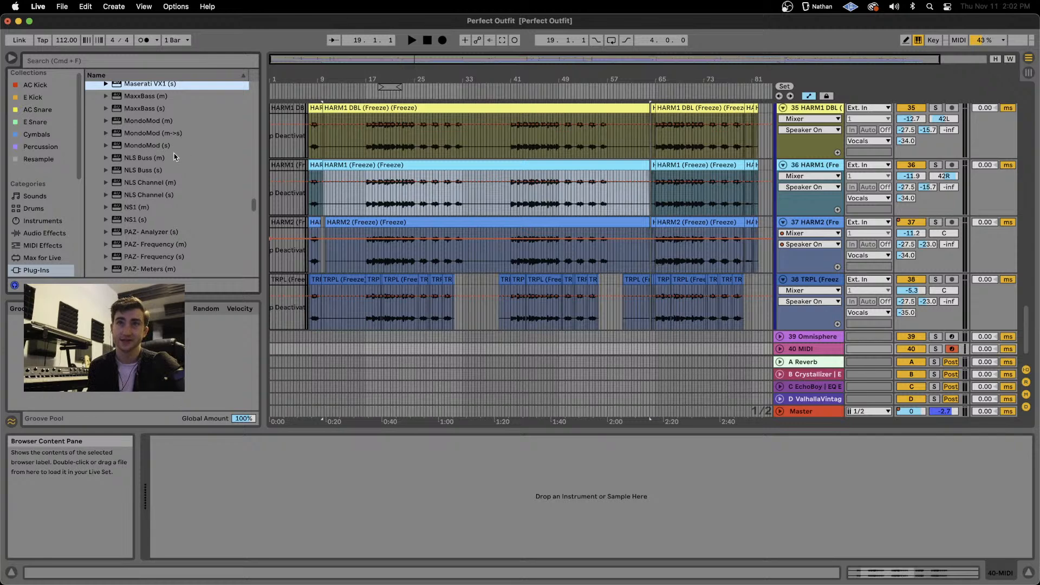
pyautogui.scroll(-2, 175, 156)
pyautogui.scroll(-2, 174, 156)
pyautogui.doubleClick(153, 116)
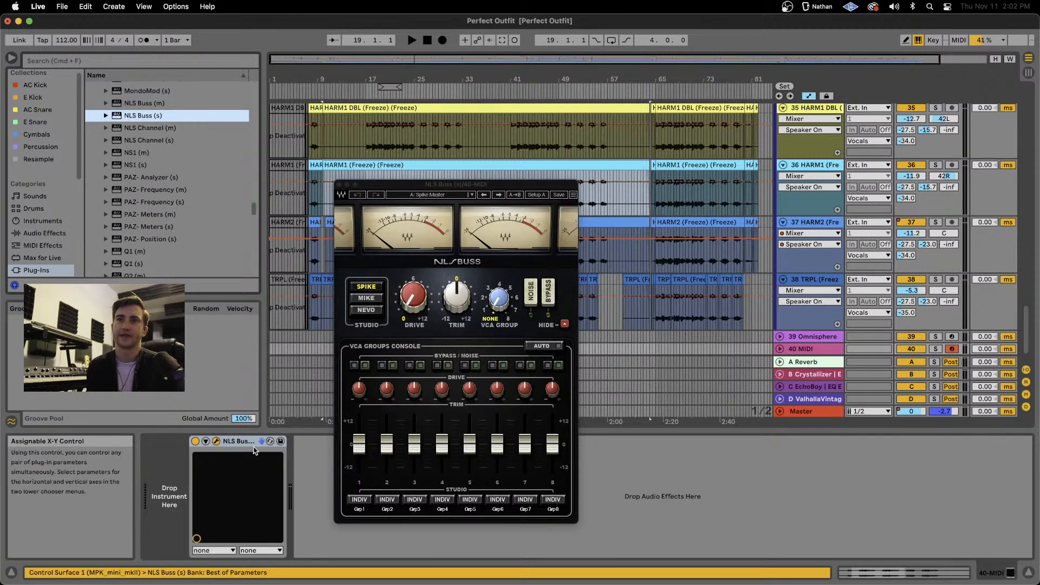
pyautogui.click(245, 443)
pyautogui.press('Delete')
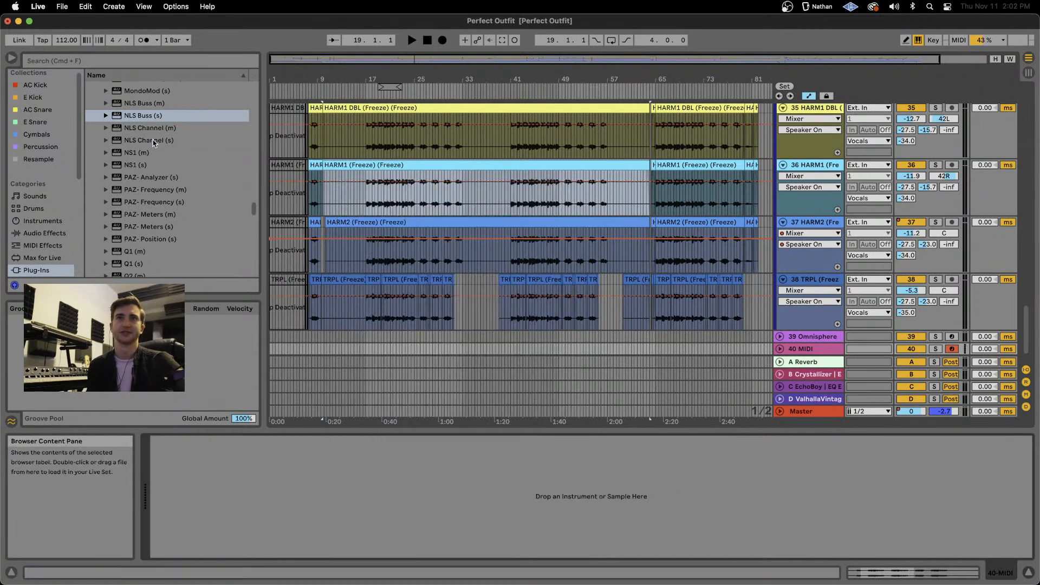
# Load NLS Channel (s) on track 40 and switch its Studio model to MIKE.
pyautogui.click(152, 141)
pyautogui.doubleClick(152, 140)
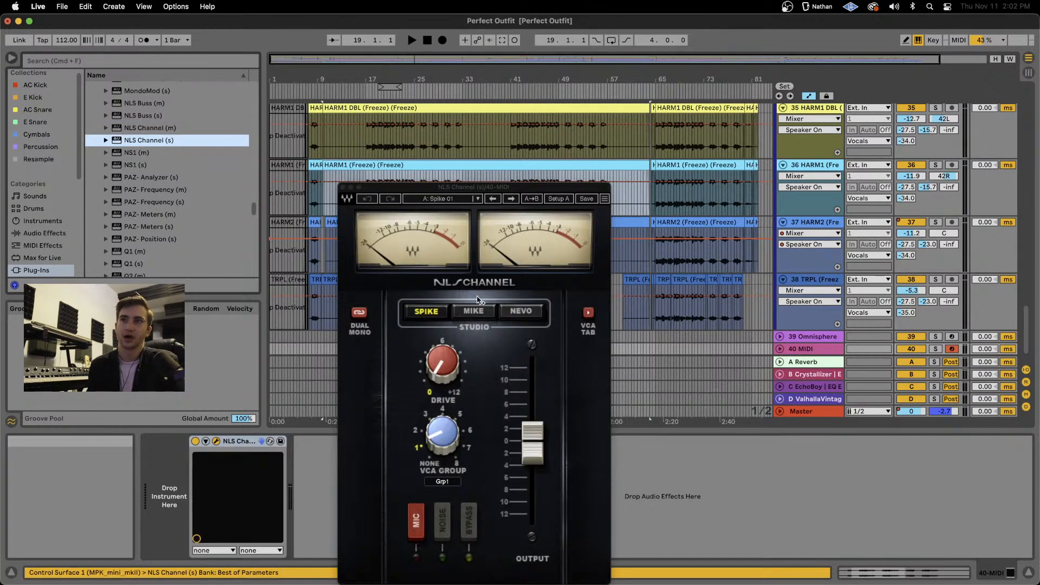
pyautogui.click(473, 310)
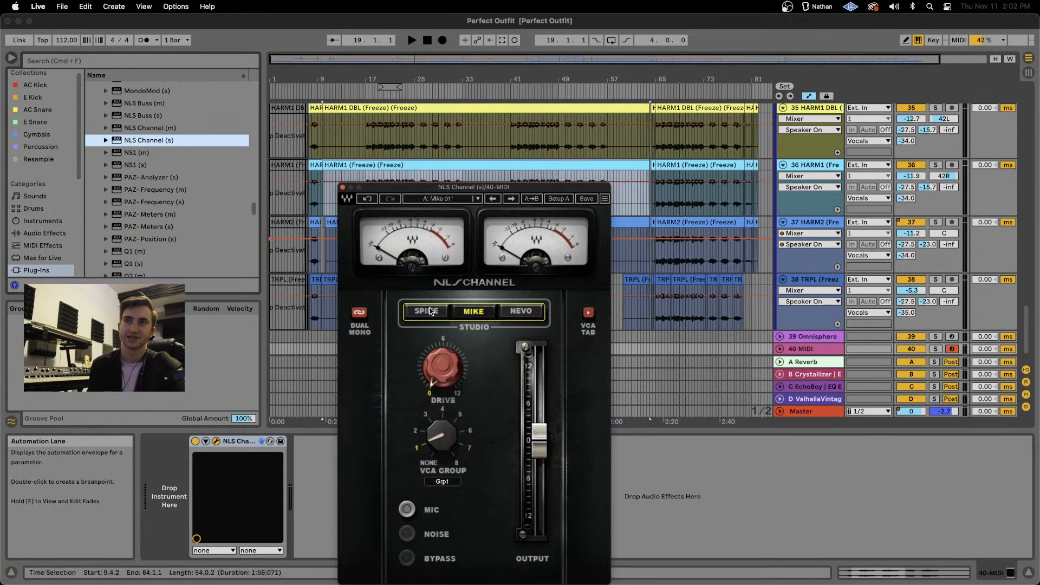
# Switch the NLS Channel Studio model to NEVO and then SPIKE, and delete the device from track 40.
pyautogui.click(521, 311)
pyautogui.click(427, 312)
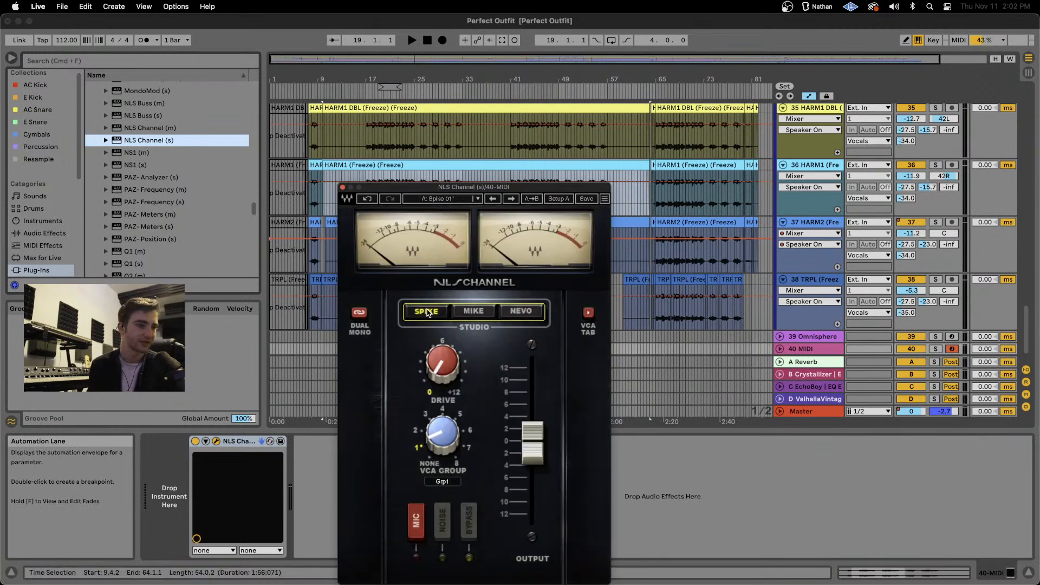
pyautogui.click(342, 187)
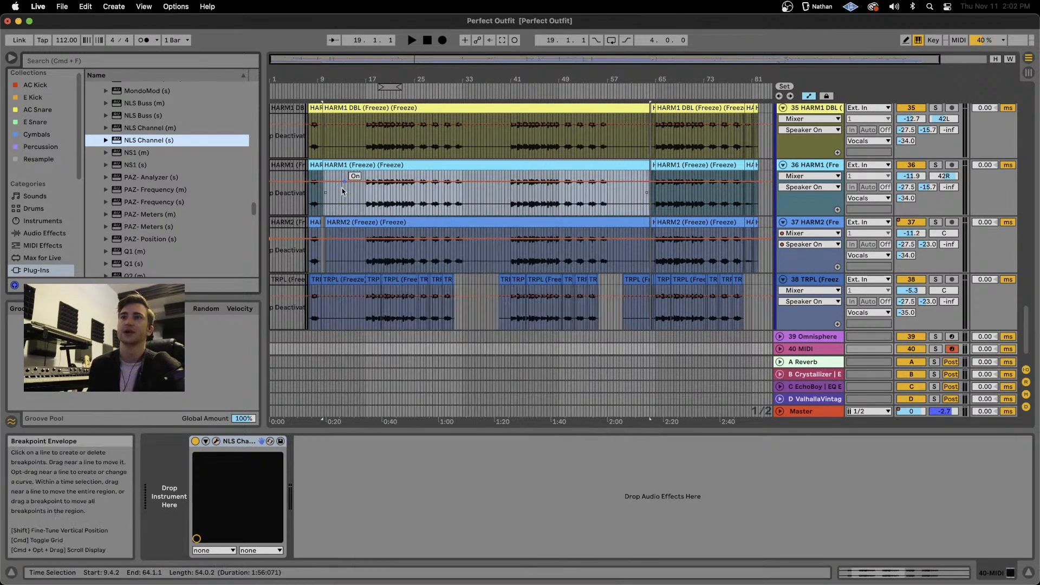
pyautogui.click(231, 443)
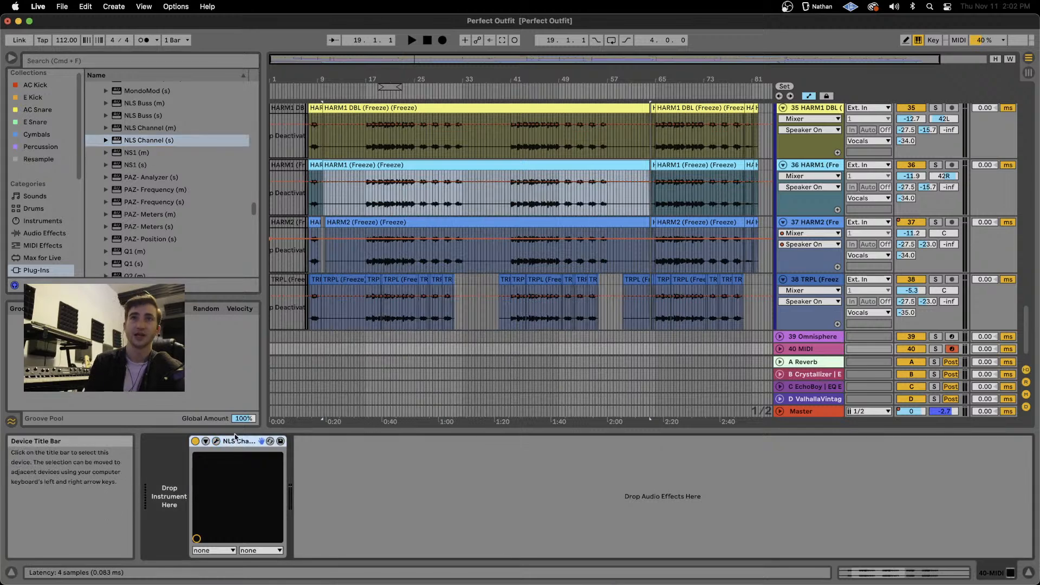
pyautogui.press('Delete')
# Load NS1 (s) on track 40, demonstrate raising its noise suppression fader, return it to 0.0 and close the plug-in window.
pyautogui.doubleClick(147, 165)
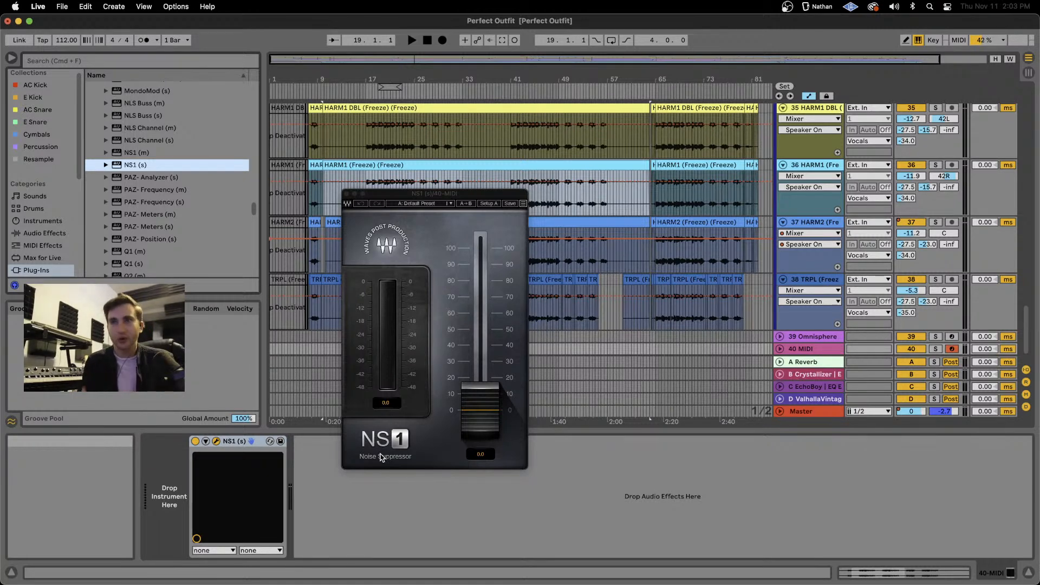
pyautogui.moveTo(481, 413); pyautogui.dragTo(481, 394)
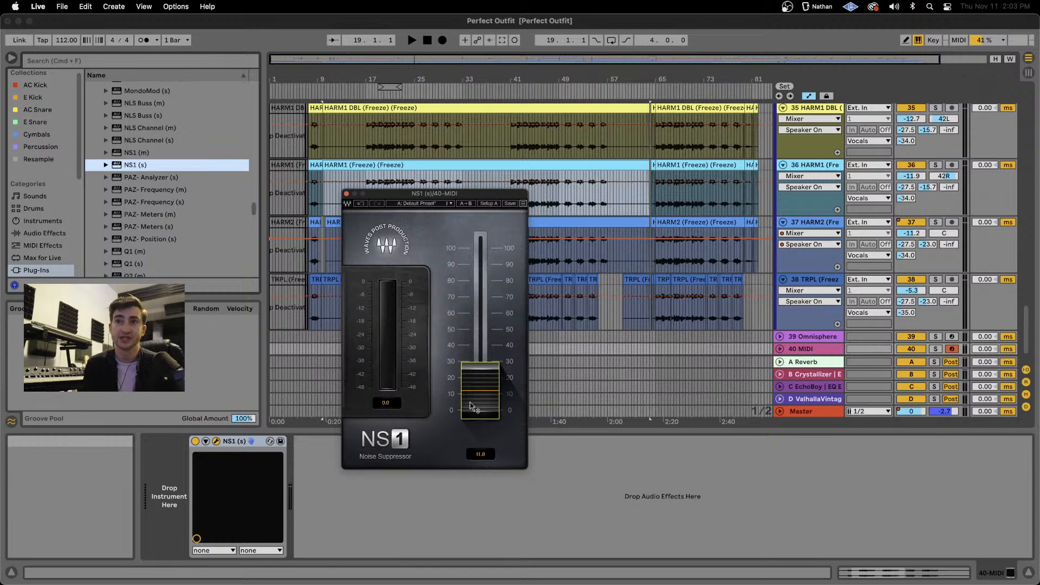
pyautogui.moveTo(472, 406); pyautogui.dragTo(469, 426)
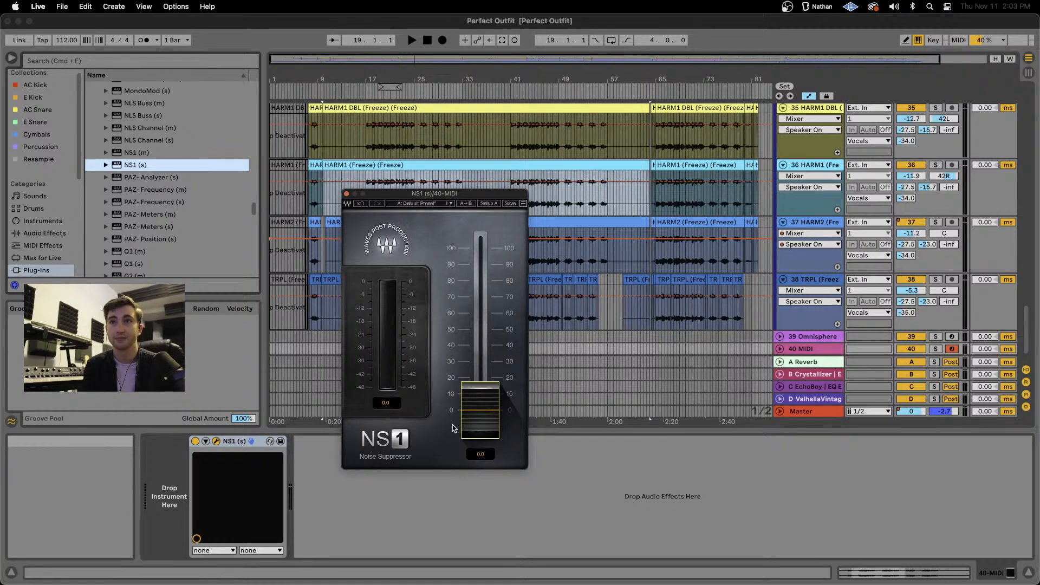
pyautogui.moveTo(418, 193); pyautogui.dragTo(776, 122)
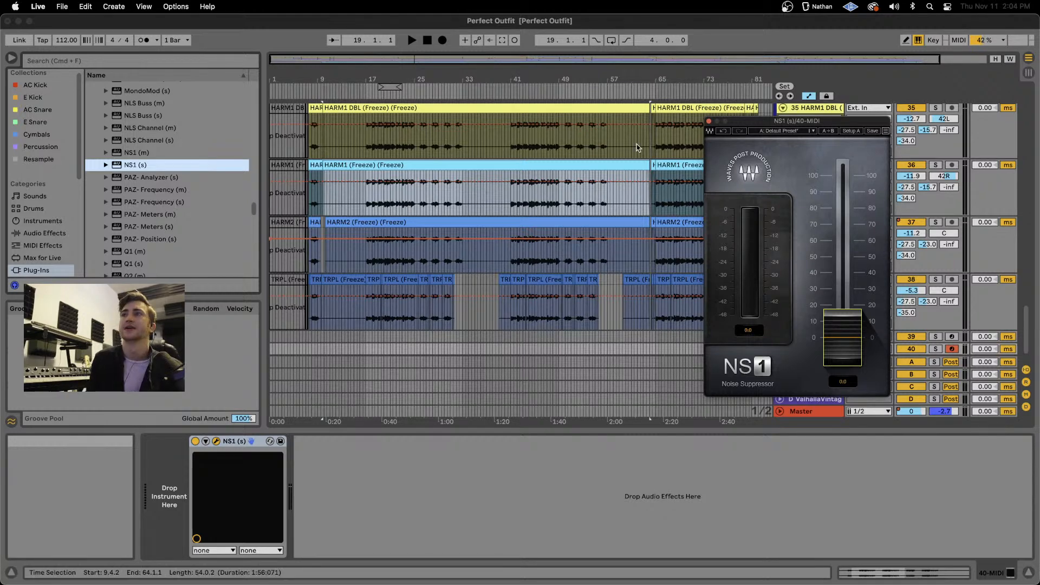
pyautogui.click(709, 122)
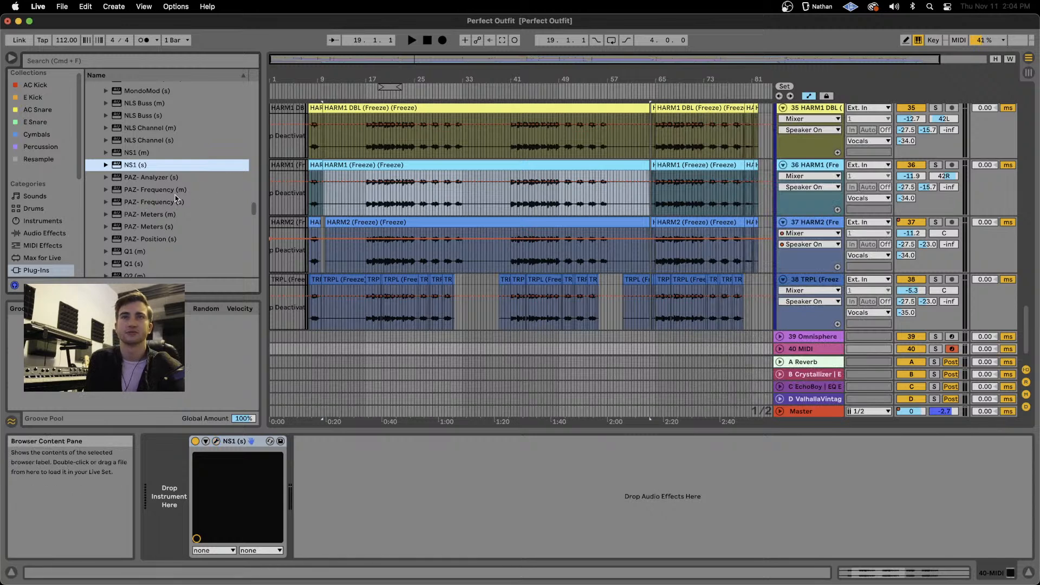
# Reopen the NS1 (s) interface on track 40 for another look and close it again.
pyautogui.scroll(-4, 191, 193)
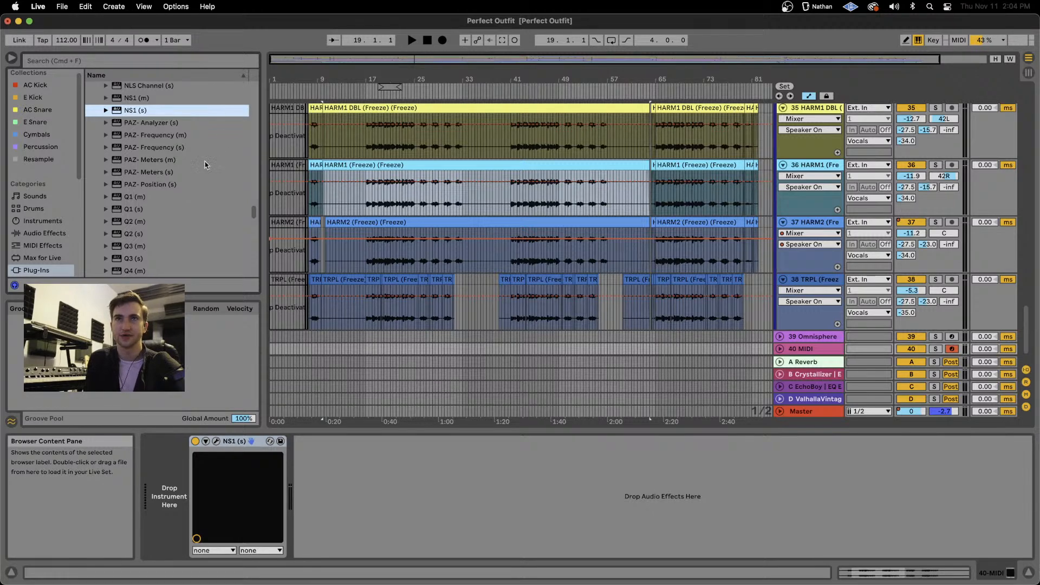
pyautogui.scroll(-1, 164, 173)
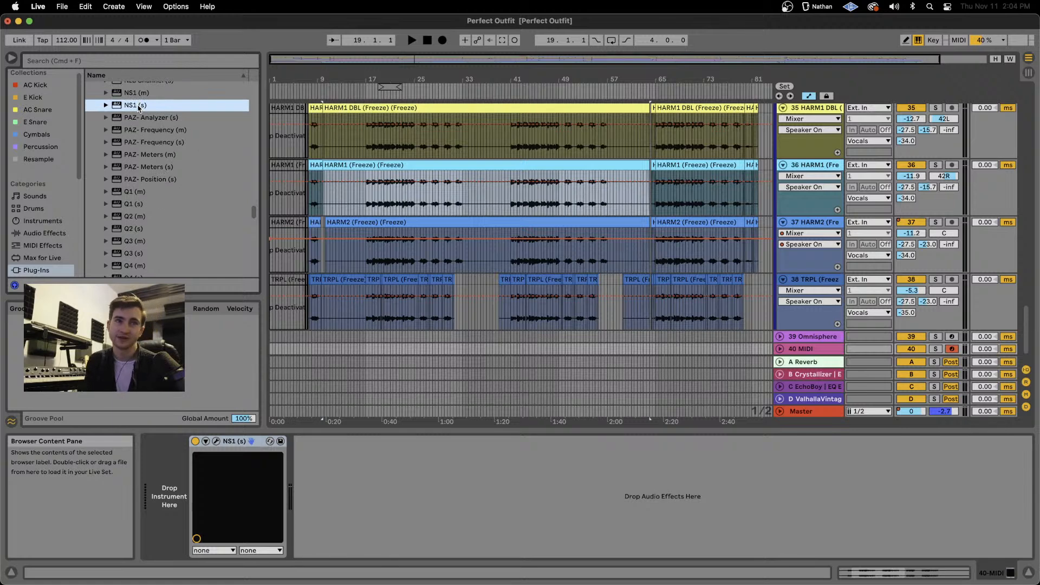
pyautogui.click(216, 441)
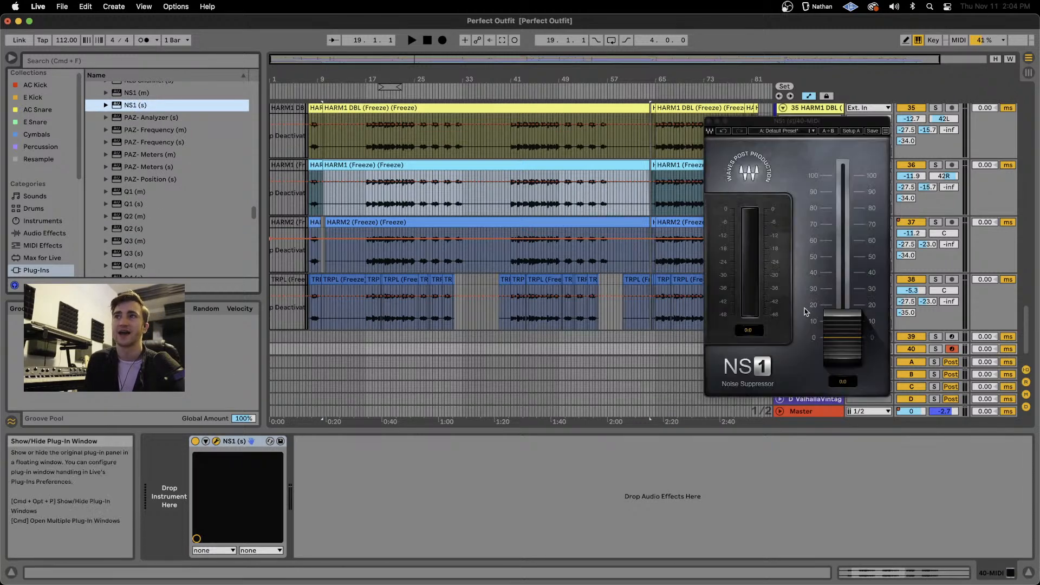
pyautogui.scroll(-5, 223, 207)
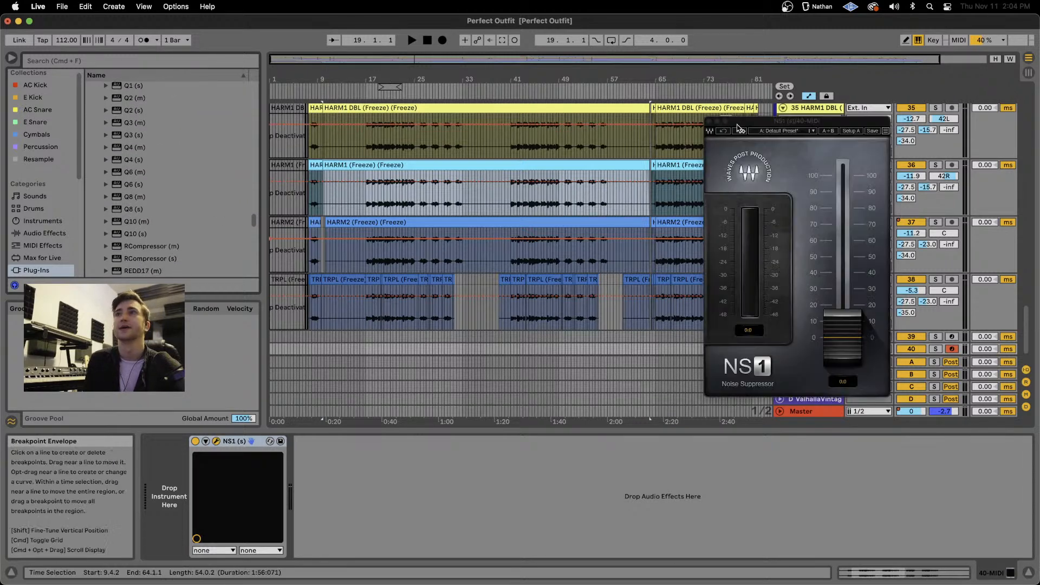
pyautogui.click(710, 121)
# Look through the Waves plug-in list from the Q series to the SuperTap entries and back to Reel ADT.
pyautogui.scroll(-4, 149, 214)
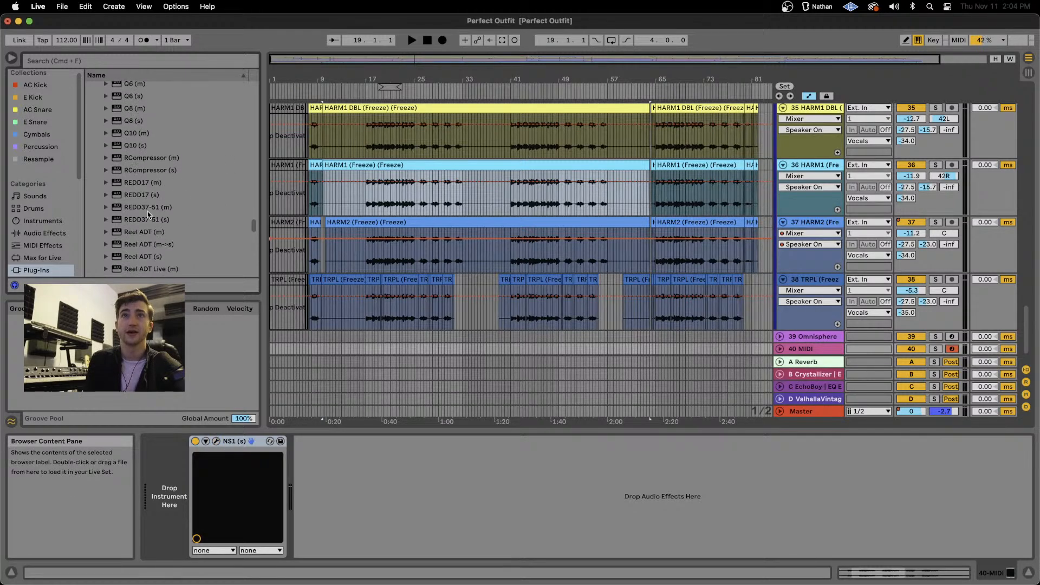
pyautogui.scroll(-8, 227, 201)
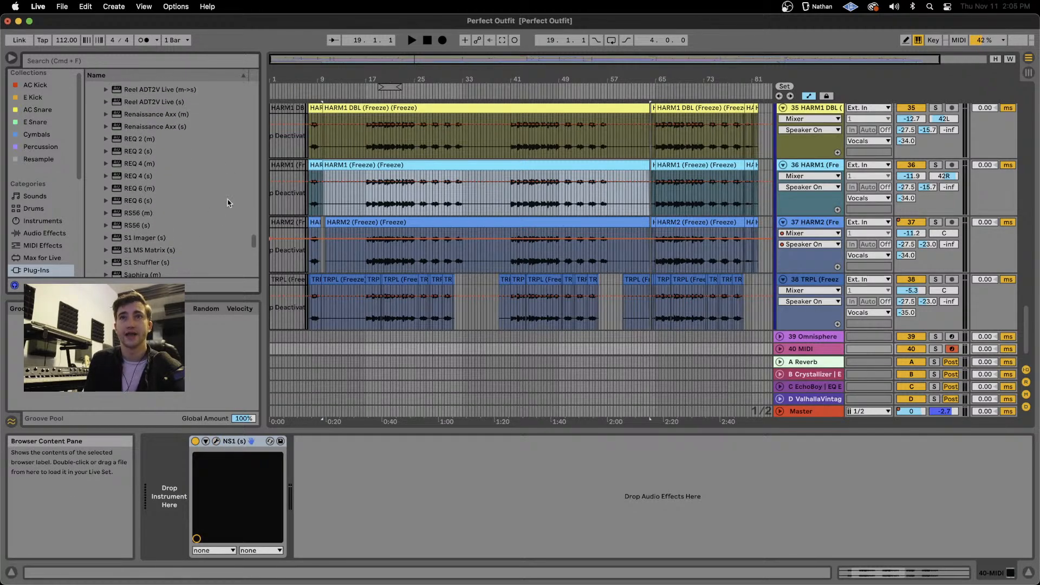
pyautogui.scroll(-4, 228, 203)
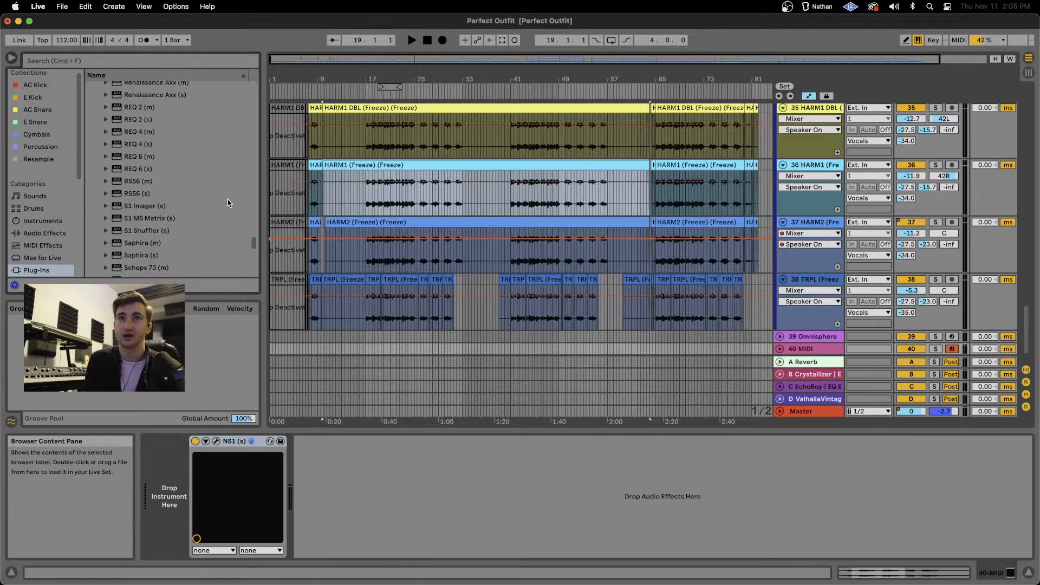
pyautogui.scroll(-6, 227, 203)
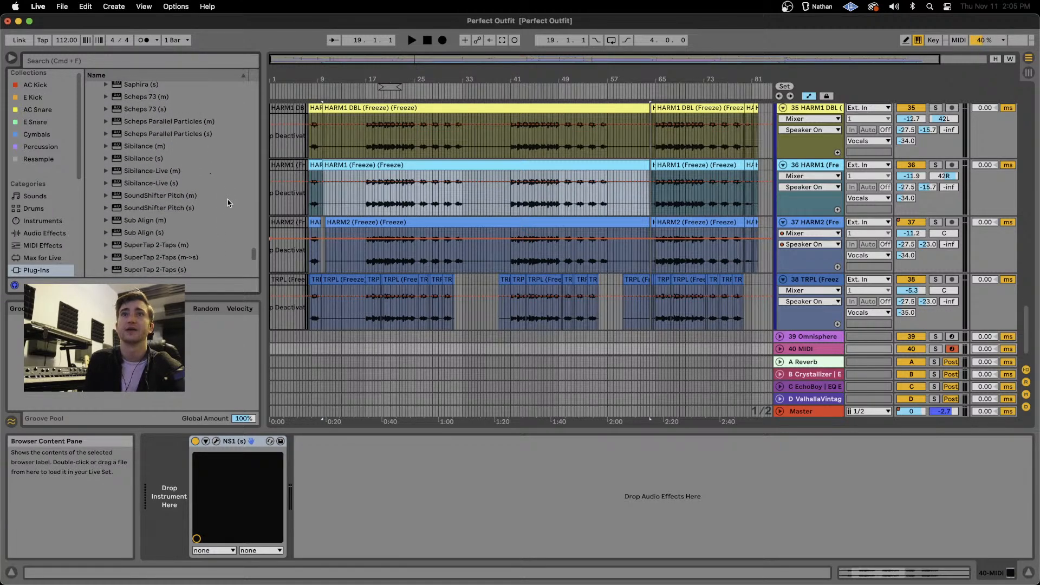
pyautogui.scroll(10, 226, 200)
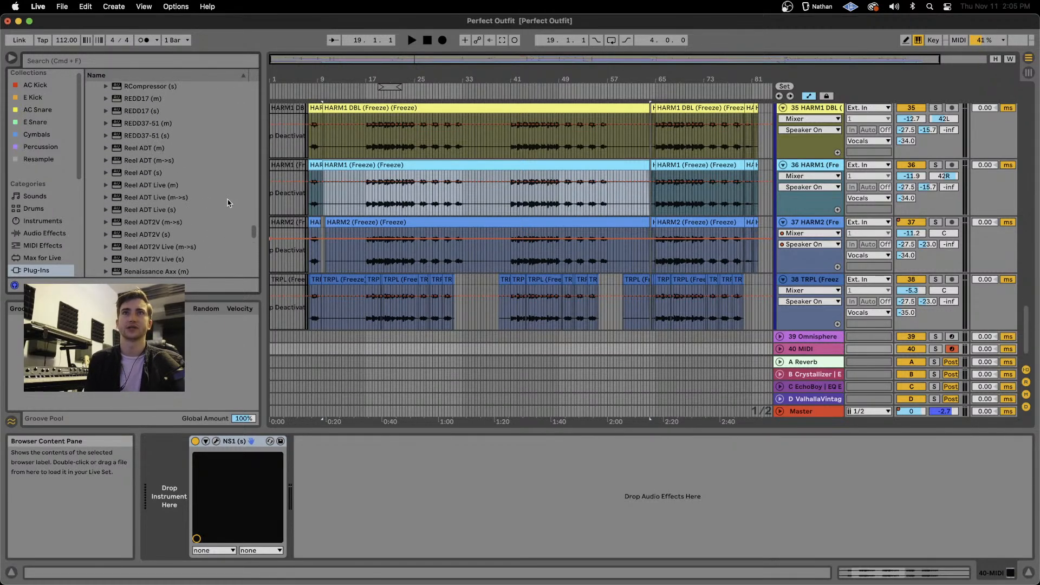
# Load Renaissance Axx (s) after NS1 on track 40 to show its interface and delete it again.
pyautogui.scroll(-2, 198, 227)
pyautogui.doubleClick(168, 236)
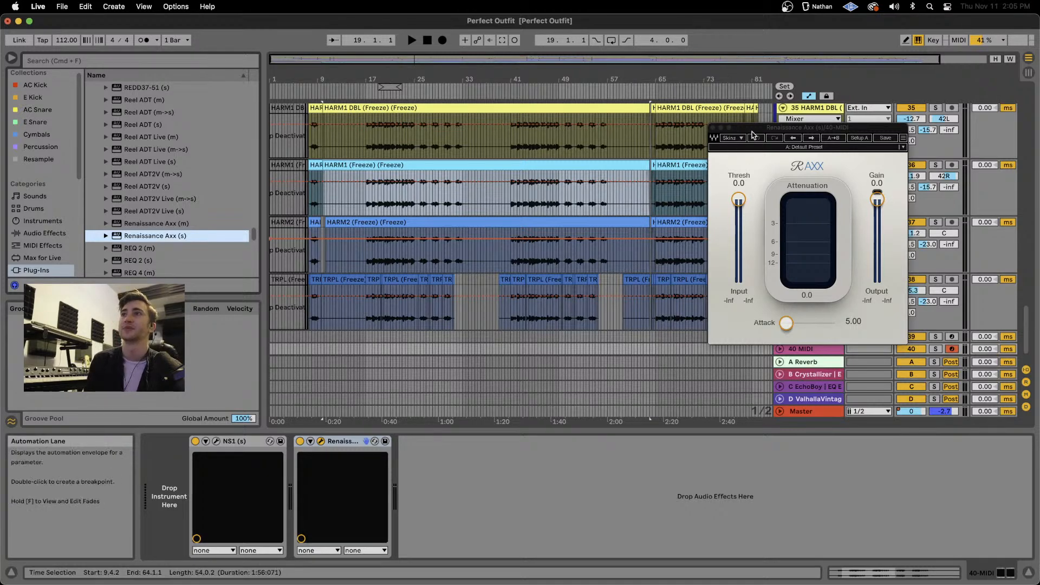
pyautogui.moveTo(752, 130); pyautogui.dragTo(660, 134)
pyautogui.click(346, 441)
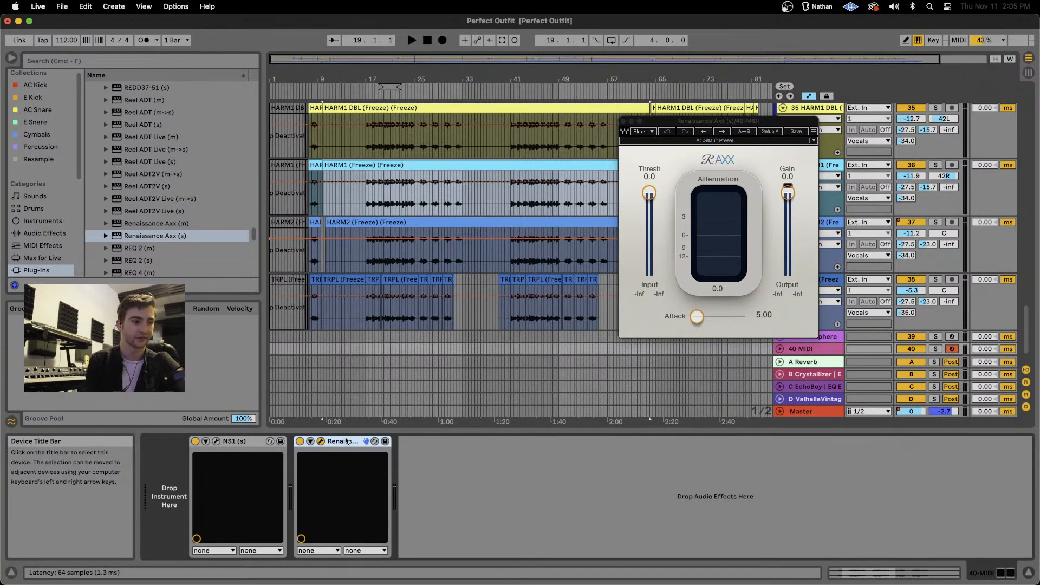
pyautogui.press('Delete')
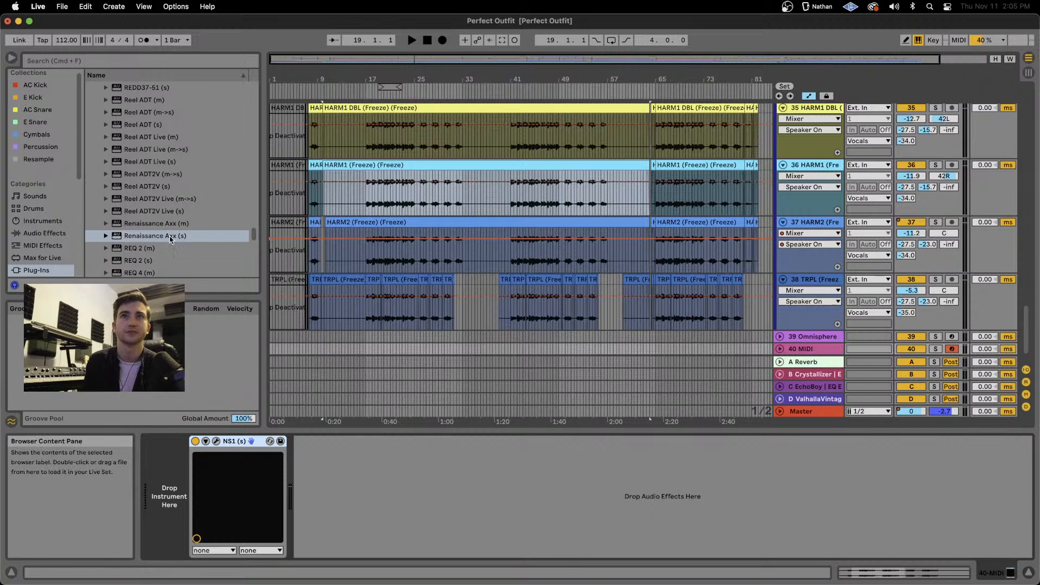
# Load S1 Imager (s) after NS1, demonstrate its Width, Asymmetry and Rotation controls, and delete the device again.
pyautogui.scroll(3, 171, 189)
pyautogui.scroll(-5, 171, 189)
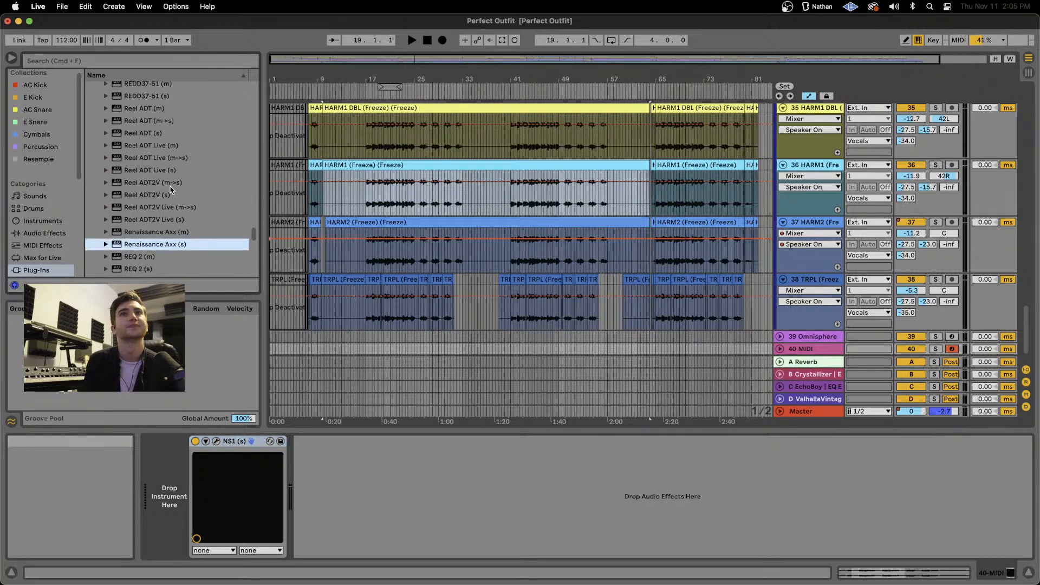
pyautogui.scroll(-2, 171, 189)
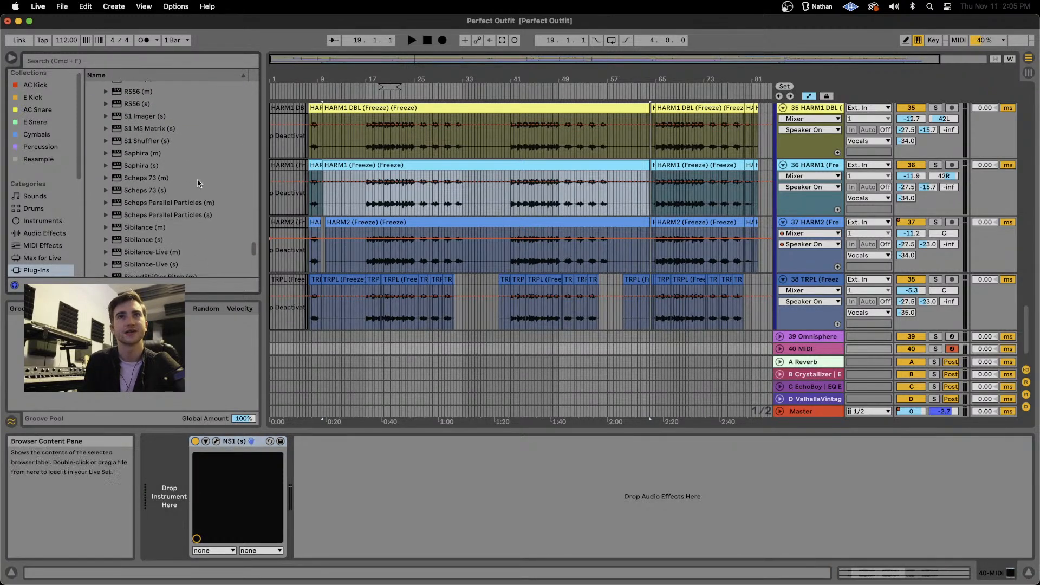
pyautogui.click(164, 119)
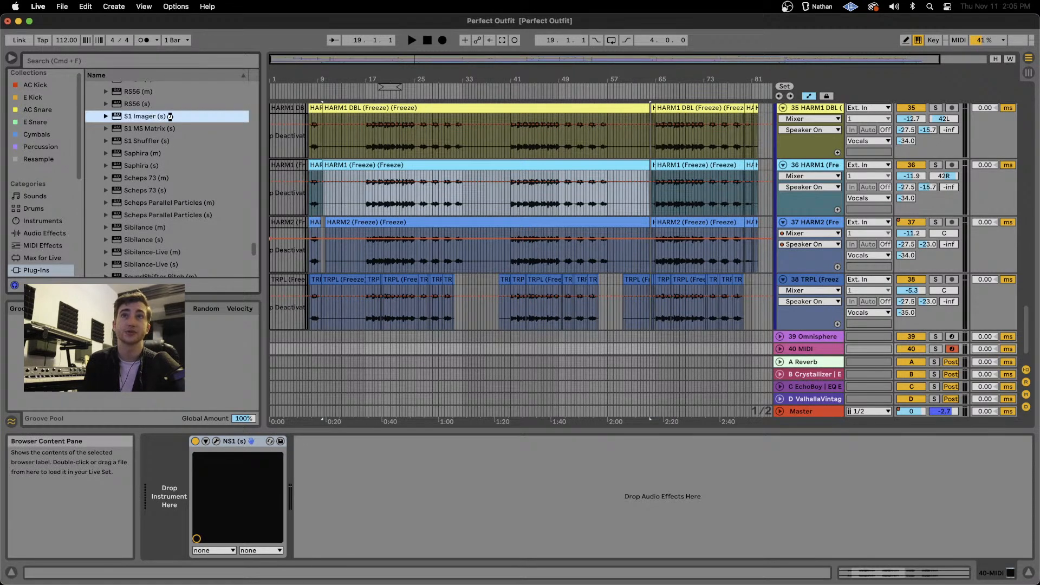
pyautogui.doubleClick(155, 116)
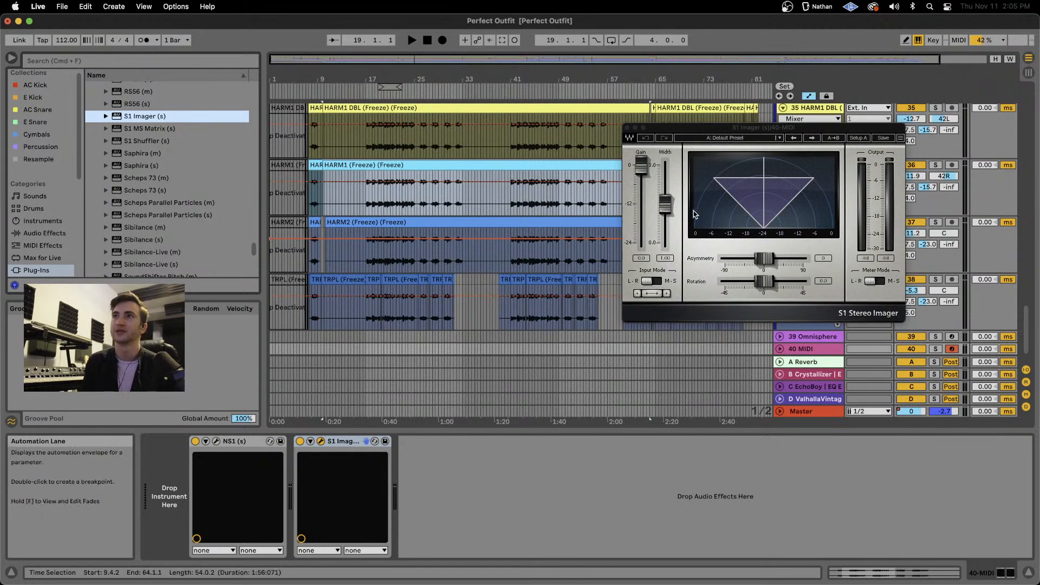
pyautogui.moveTo(666, 205); pyautogui.dragTo(666, 182)
pyautogui.moveTo(764, 258); pyautogui.dragTo(728, 282)
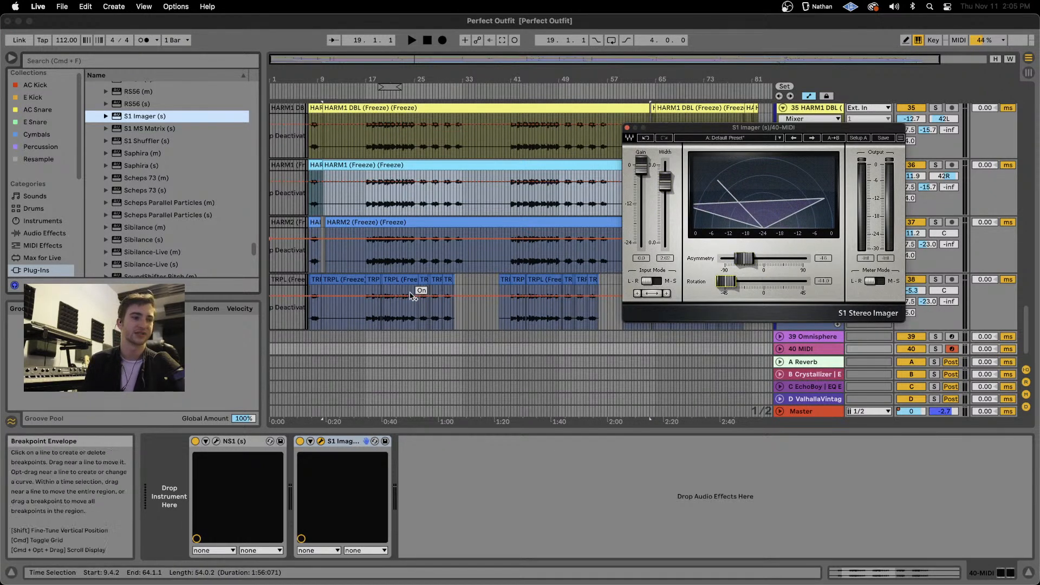
pyautogui.click(353, 446)
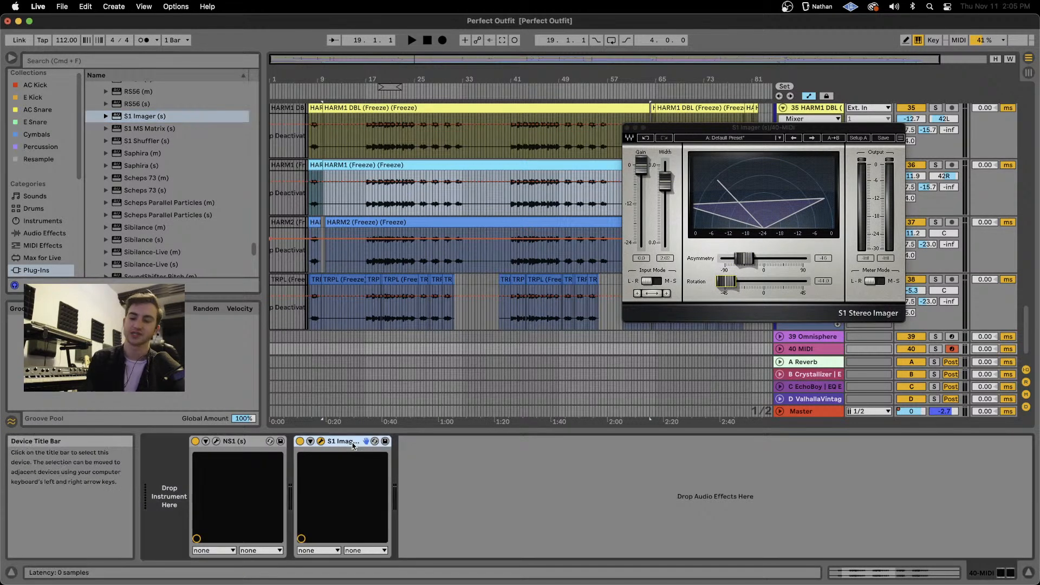
pyautogui.press('Delete')
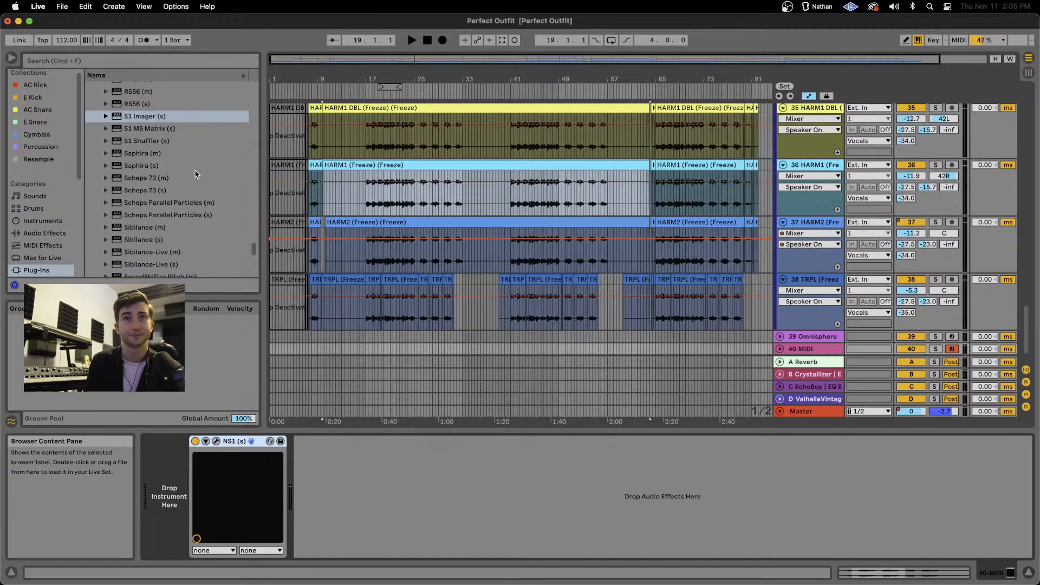
# Load SoundShifter Pitch (s) after NS1 on track 40 to show its transpose controls and delete it again.
pyautogui.scroll(-3, 195, 174)
pyautogui.scroll(-3, 192, 162)
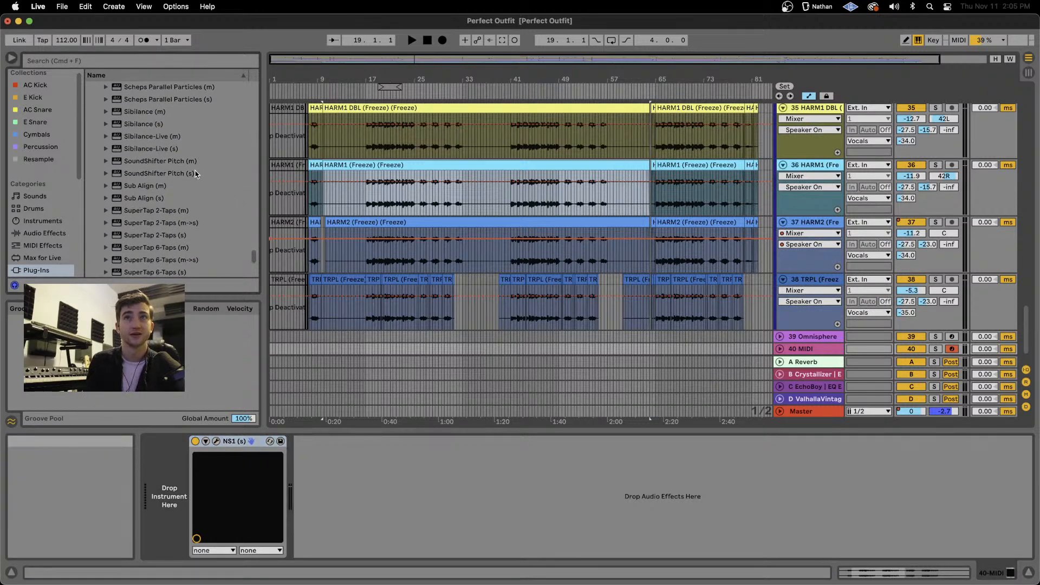
pyautogui.doubleClick(176, 129)
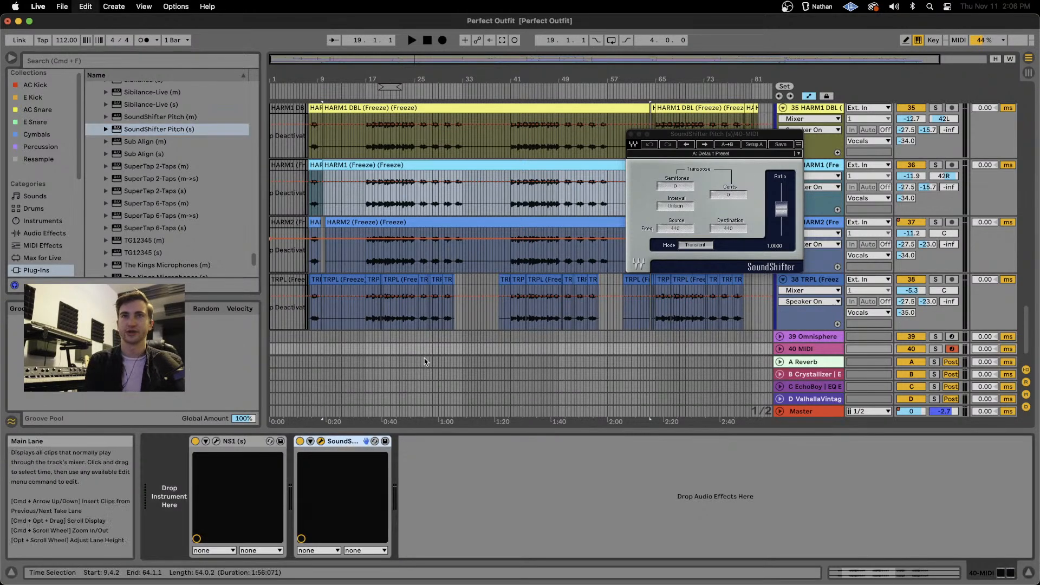
pyautogui.press('BackSpace')
# Load The Kings Microphones (m) after NS1, step through its King George V, King George VI and Queen Elizabeth variants, and delete the device again.
pyautogui.scroll(-5, 185, 200)
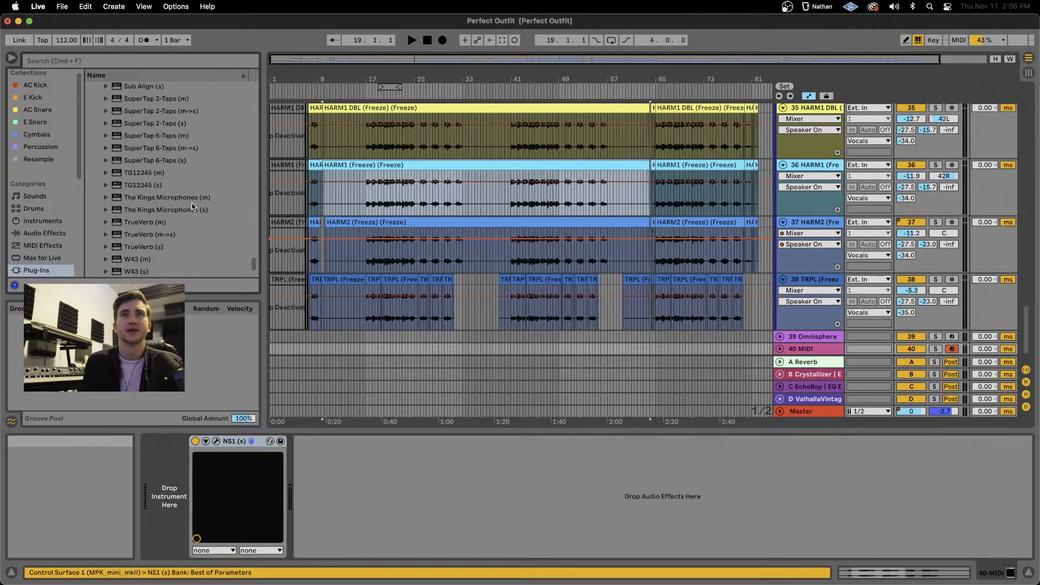
pyautogui.doubleClick(192, 198)
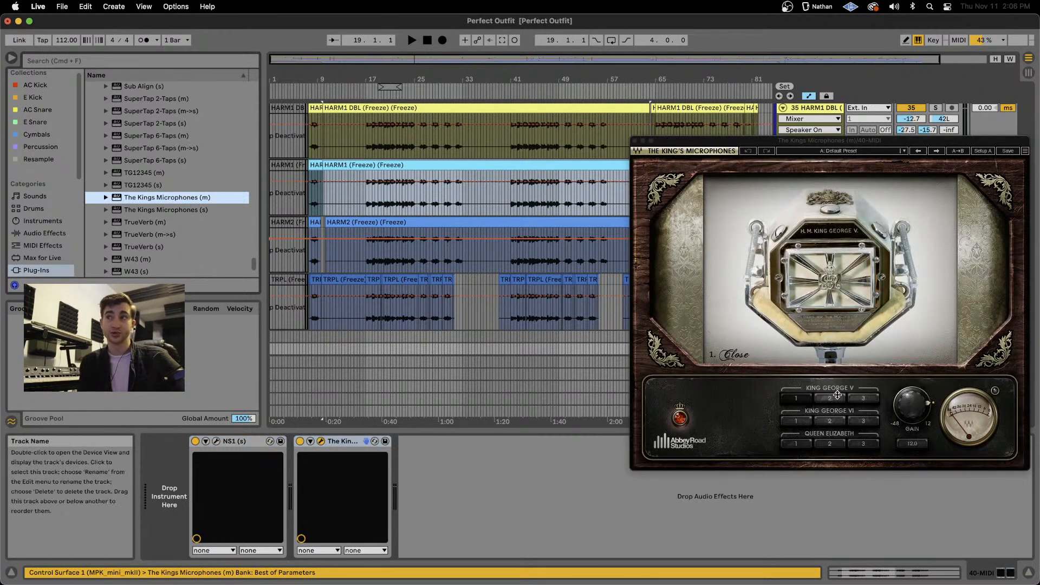
pyautogui.click(838, 396)
pyautogui.click(838, 422)
pyautogui.click(837, 441)
pyautogui.click(859, 444)
pyautogui.click(856, 423)
pyautogui.click(829, 423)
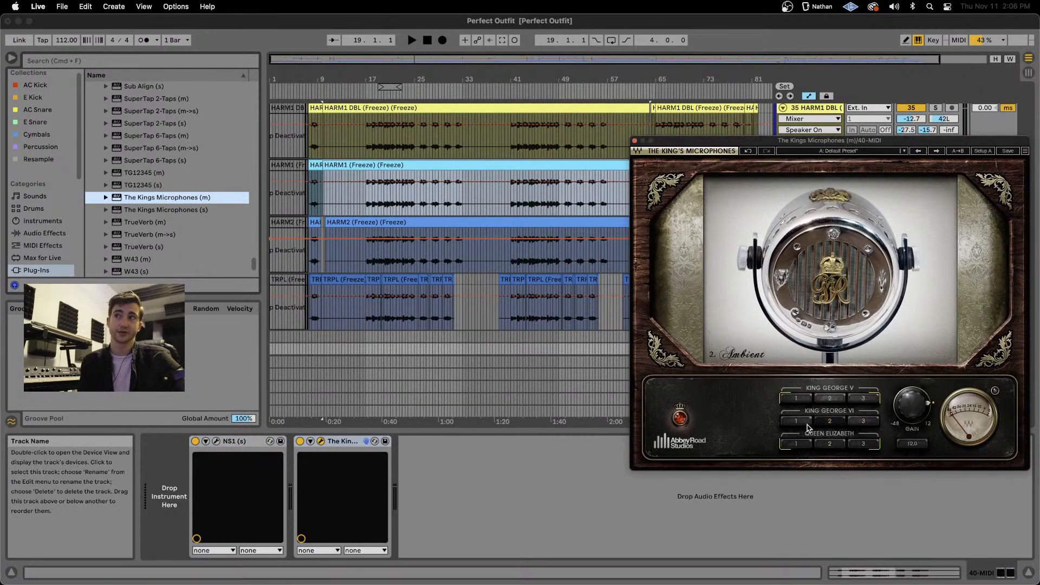
pyautogui.click(796, 399)
pyautogui.click(830, 399)
pyautogui.click(864, 399)
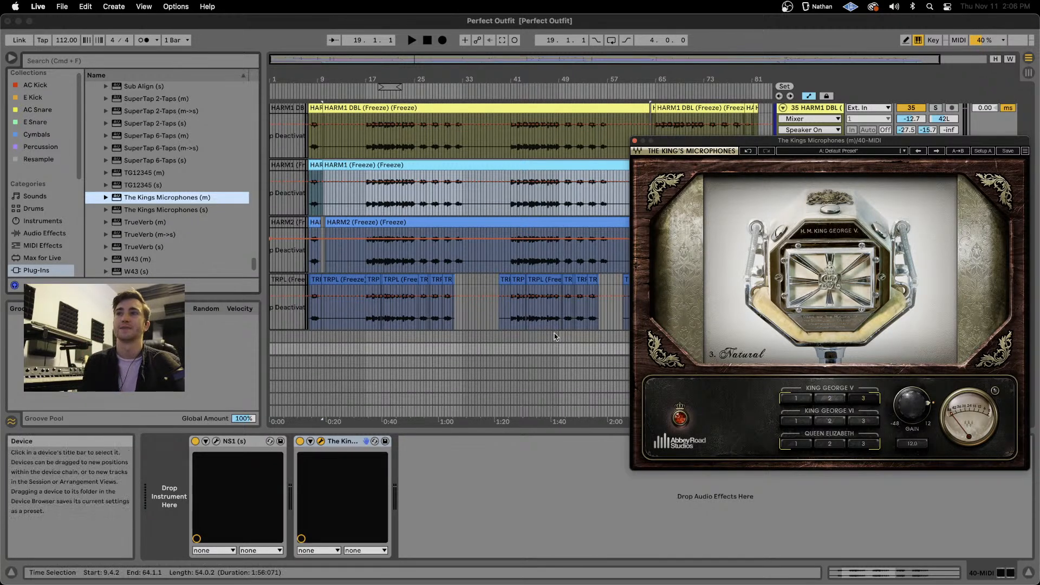
pyautogui.click(341, 441)
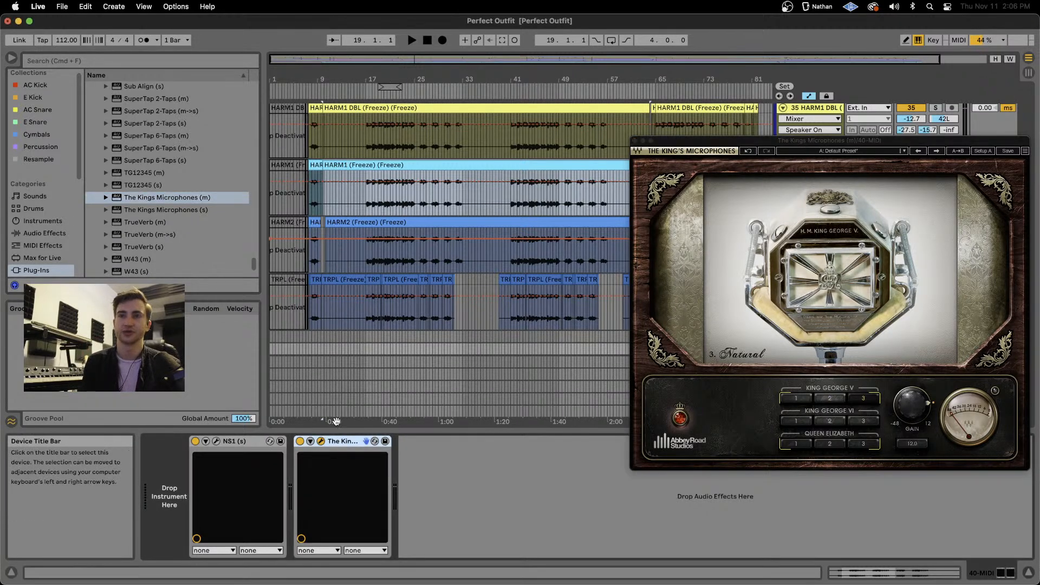
pyautogui.press('Delete')
pyautogui.scroll(-3, 183, 213)
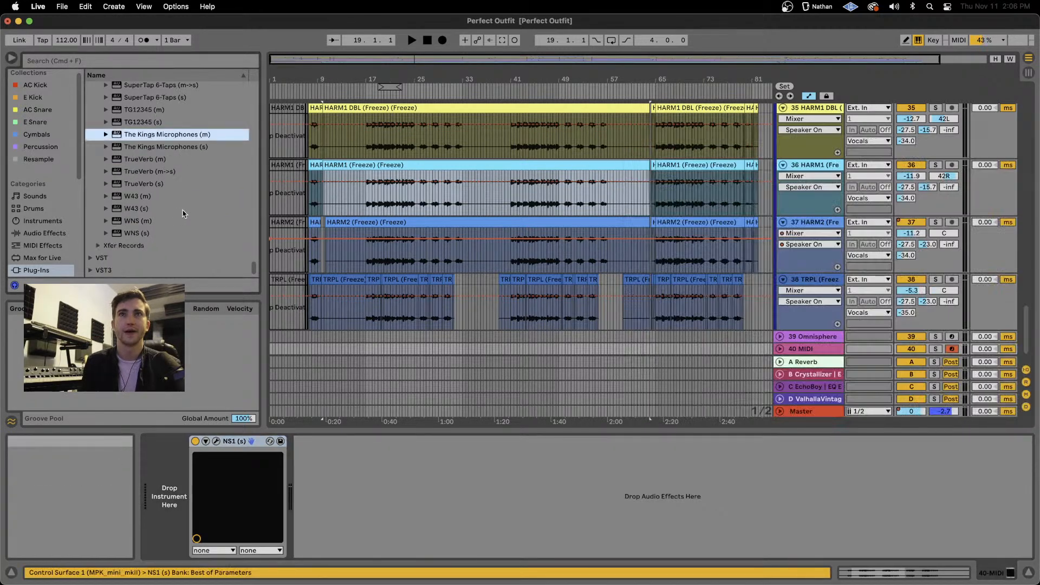
# Solo the Drums group and start playback of the arrangement.
pyautogui.scroll(15, 548, 320)
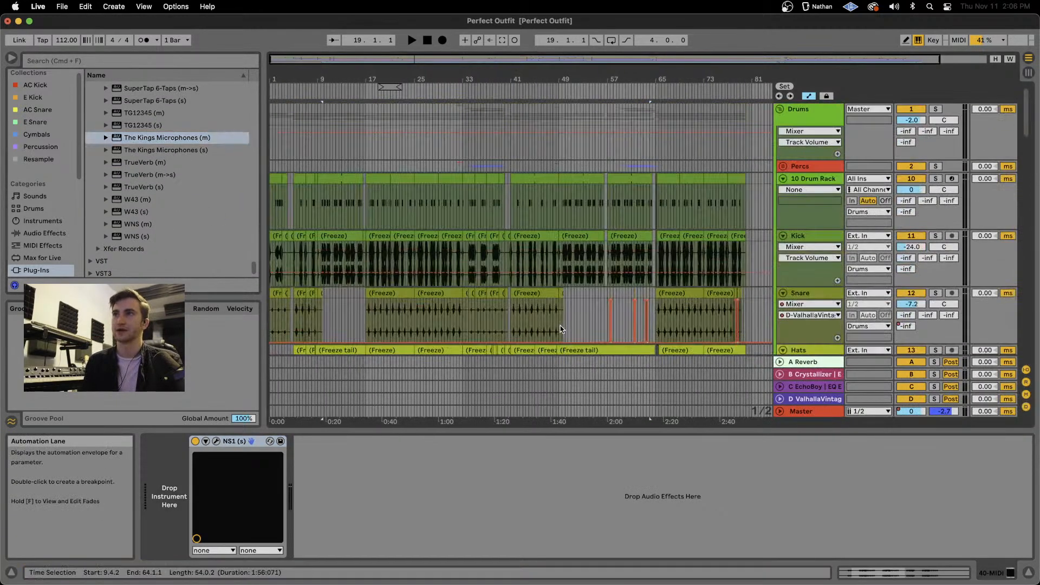
pyautogui.click(935, 109)
pyautogui.press('space')
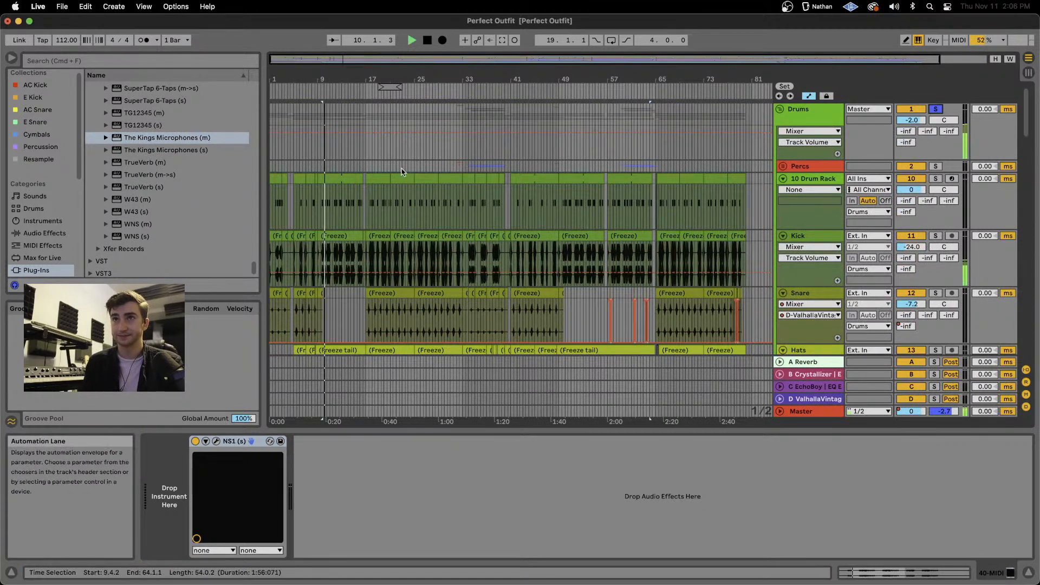
# Paste SoundShifter Pitch (s) at the end of the Drums group's device chain, after the Abbey Road Saturator.
pyautogui.click(823, 122)
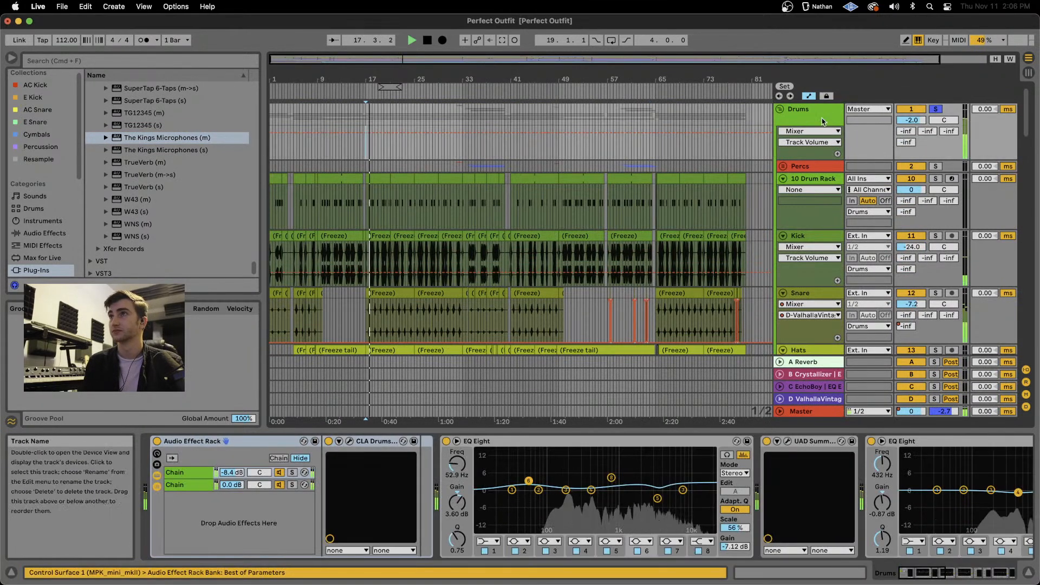
pyautogui.hscroll(10, 719, 499)
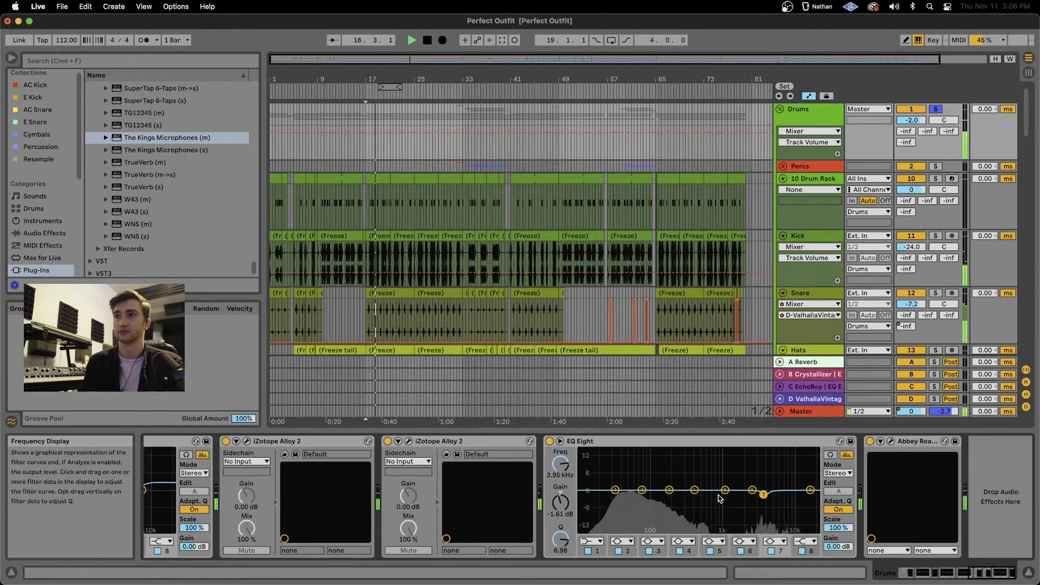
pyautogui.click(995, 496)
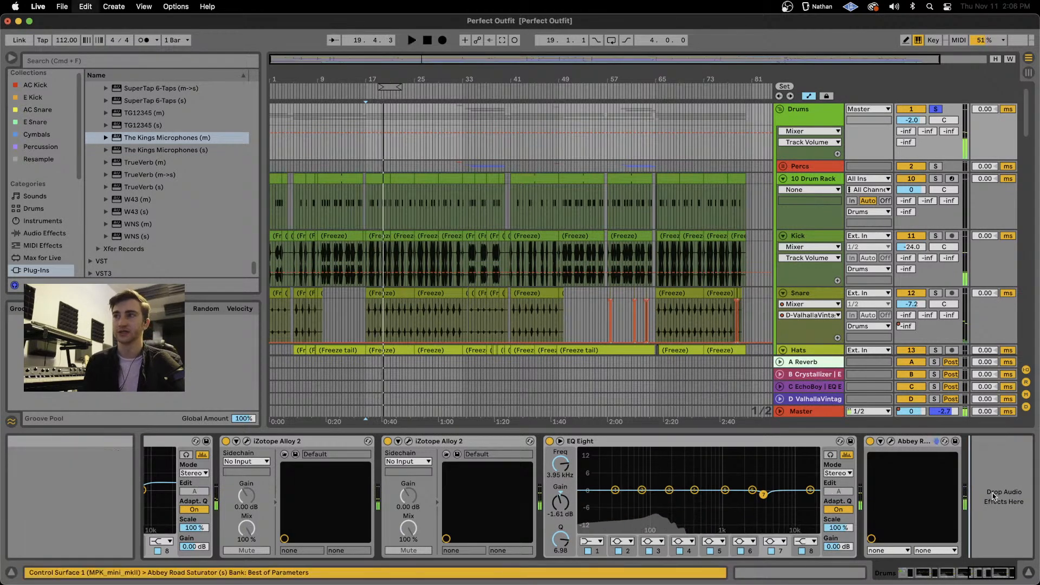
pyautogui.press('super+v')
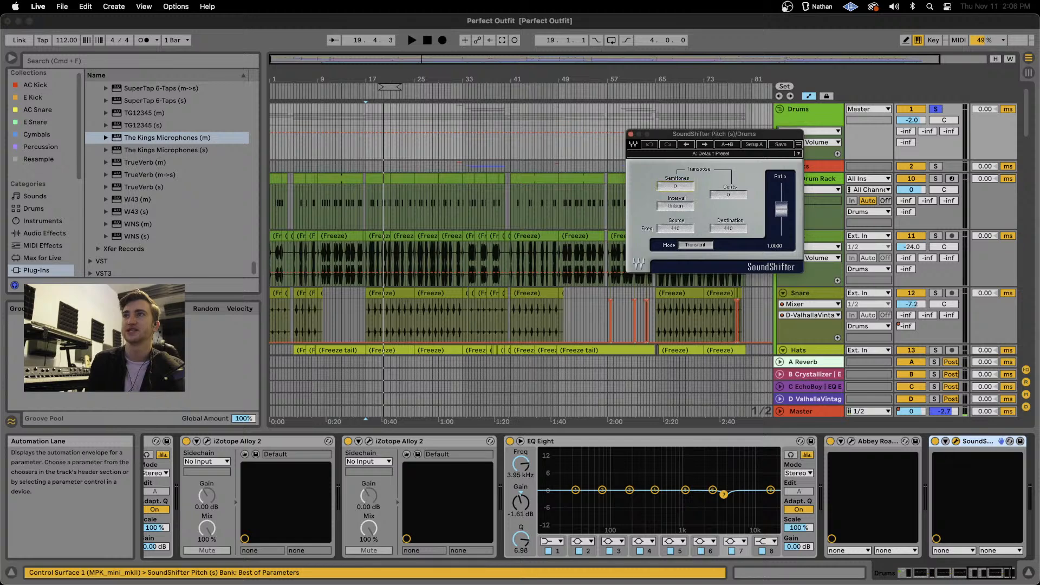
# Set SoundShifter Pitch's transpose to -6 semitones and play a short stretch of the soloed drums.
pyautogui.moveTo(675, 186); pyautogui.dragTo(675, 212)
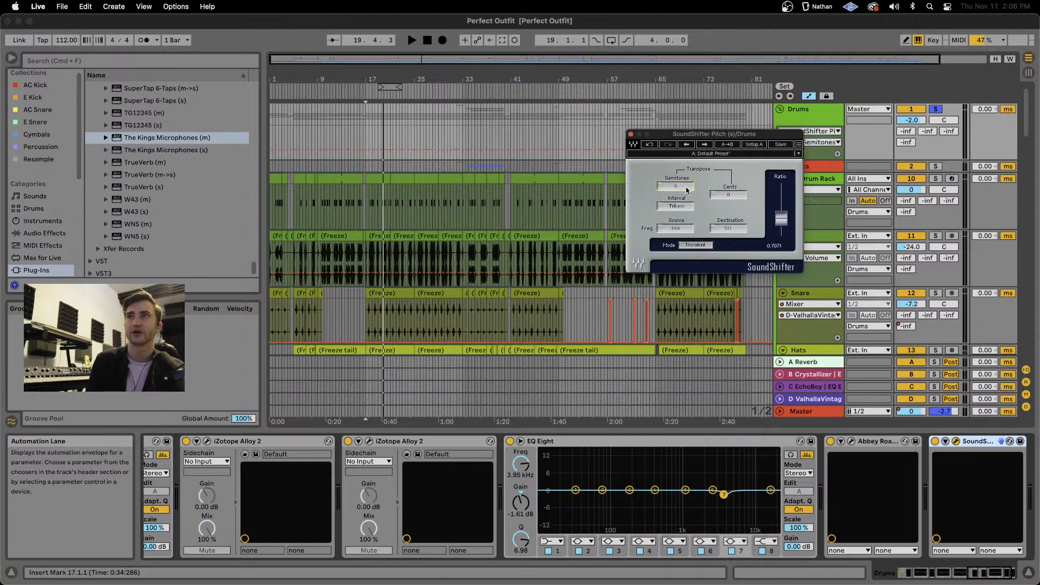
pyautogui.press('space')
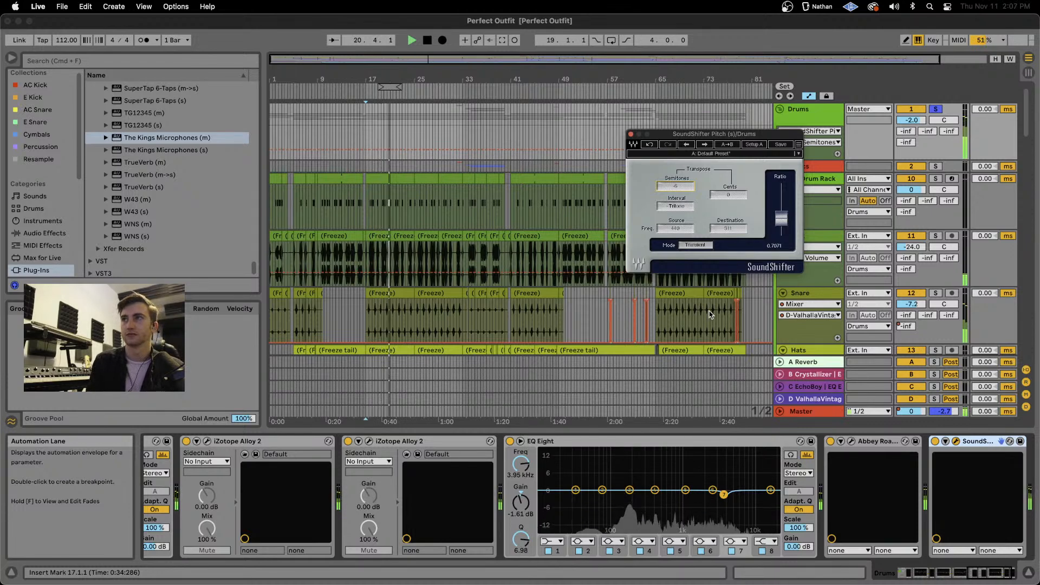
pyautogui.press('space')
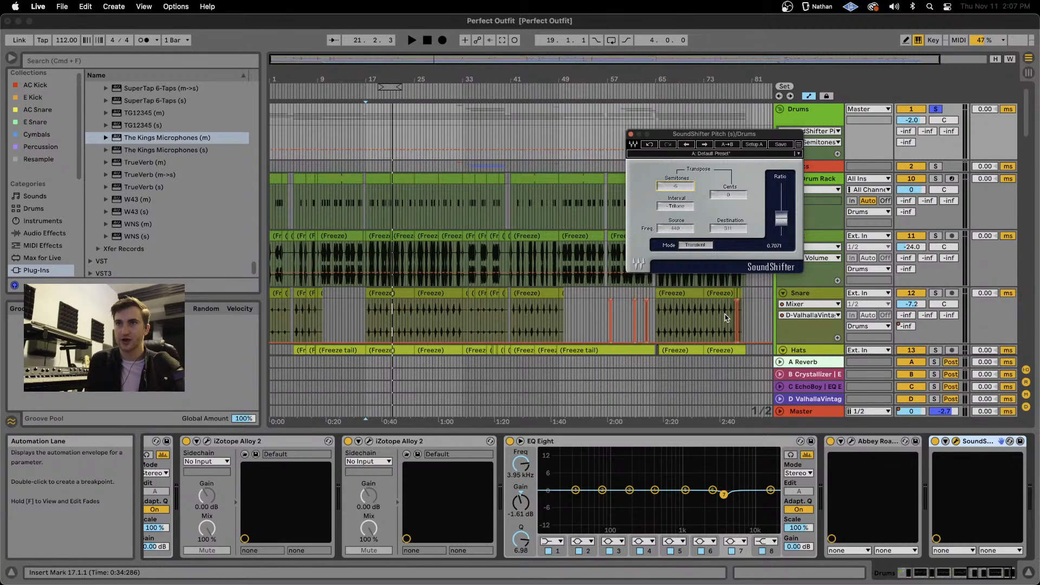
# Close the SoundShifter Pitch plug-in window and collapse the Audio Units folder in the plug-in list.
pyautogui.moveTo(712, 135); pyautogui.dragTo(832, 220)
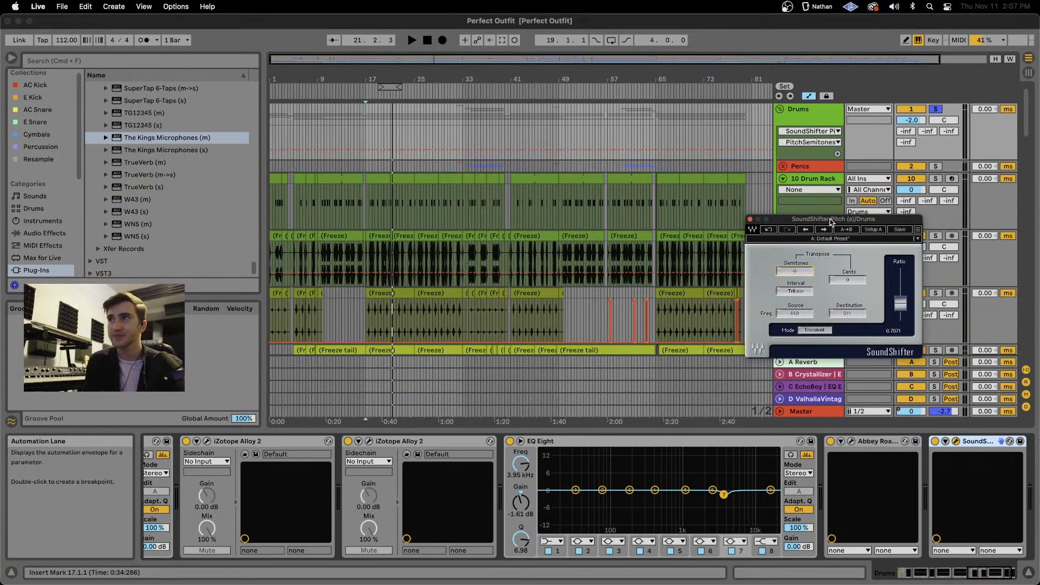
pyautogui.moveTo(832, 221); pyautogui.dragTo(570, 84)
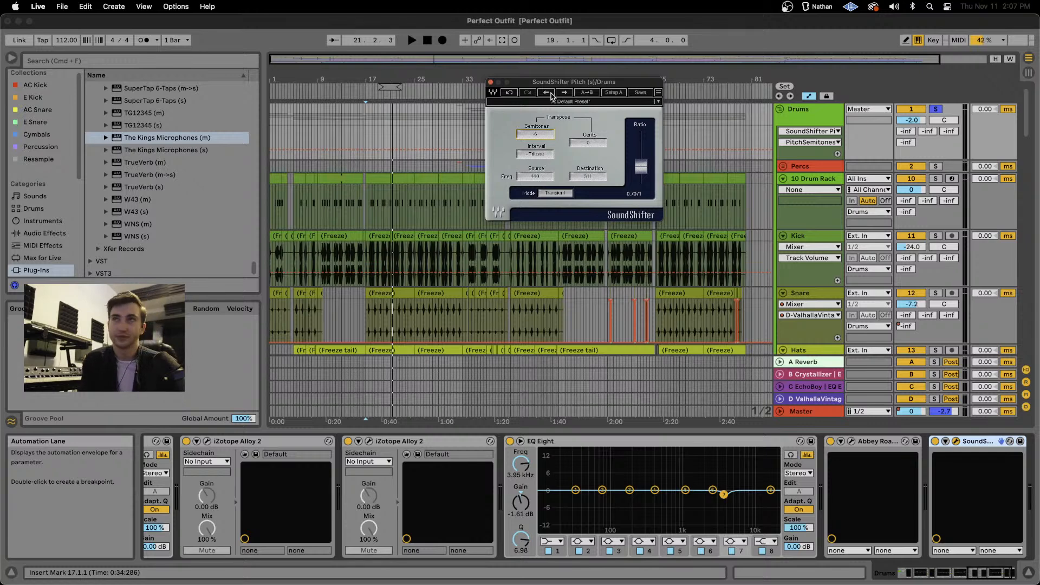
pyautogui.moveTo(538, 81); pyautogui.dragTo(598, 130)
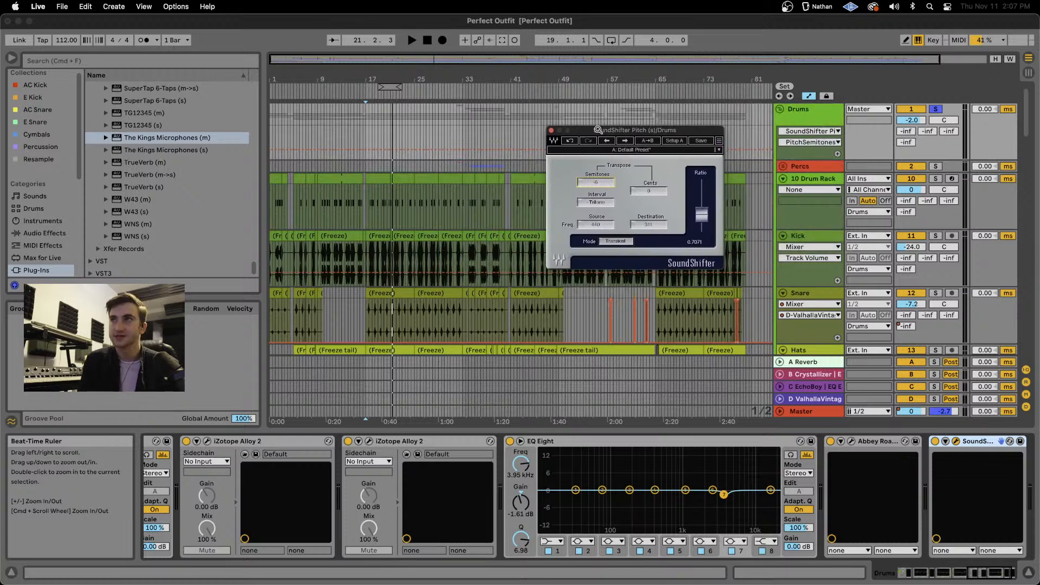
pyautogui.click(551, 130)
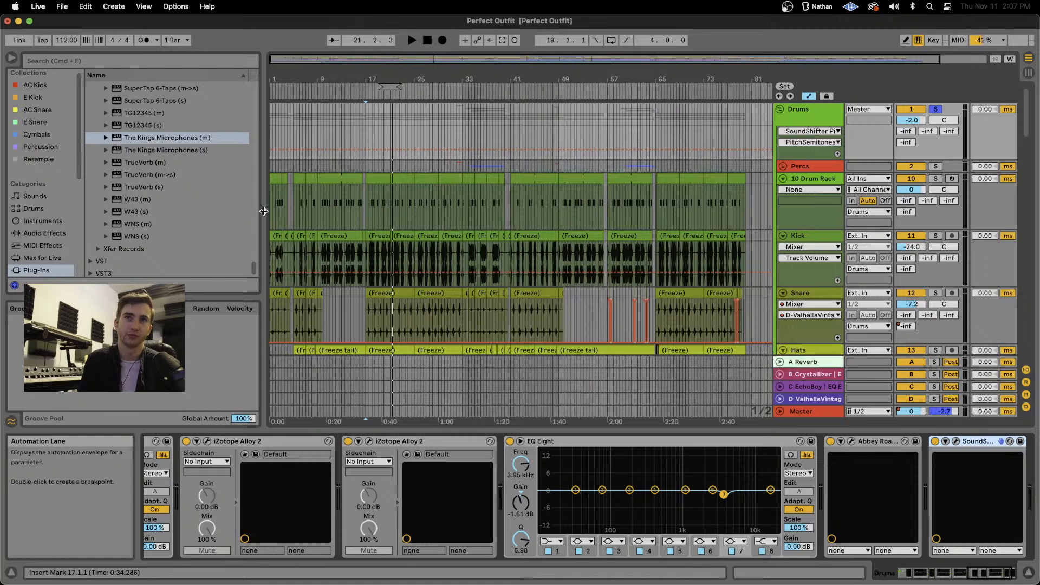
pyautogui.scroll(20, 124, 170)
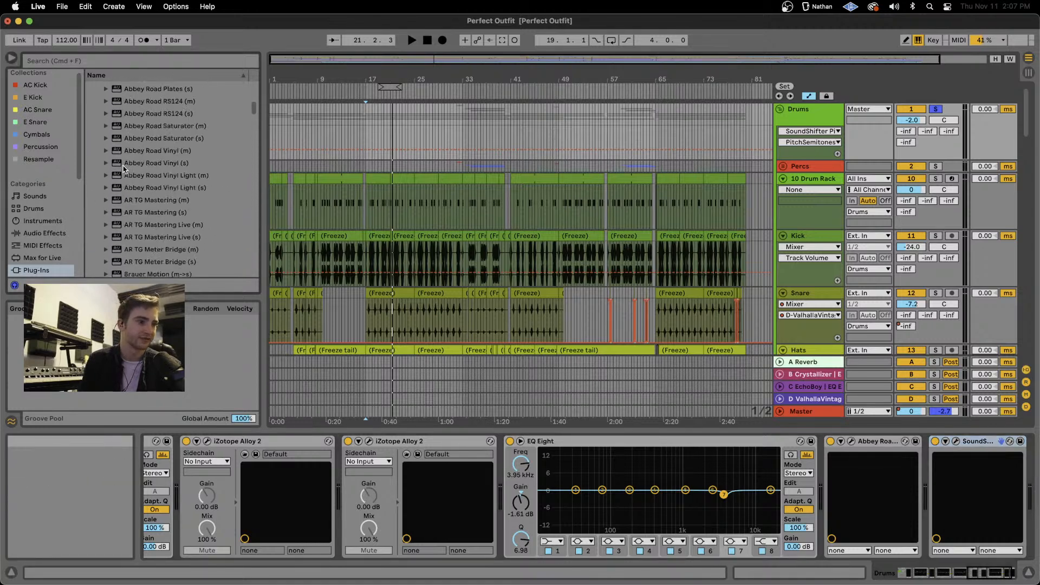
pyautogui.click(91, 87)
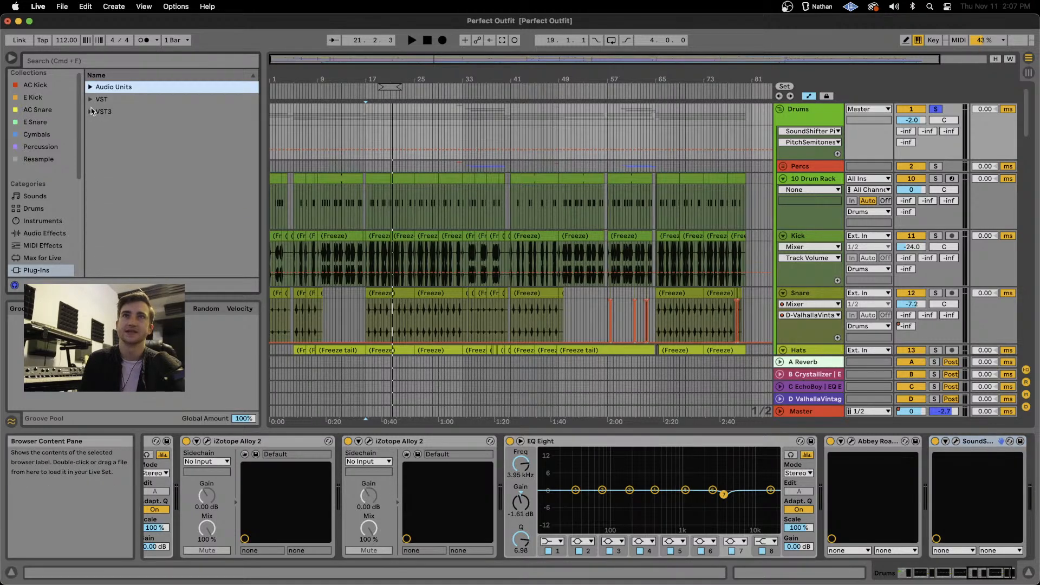